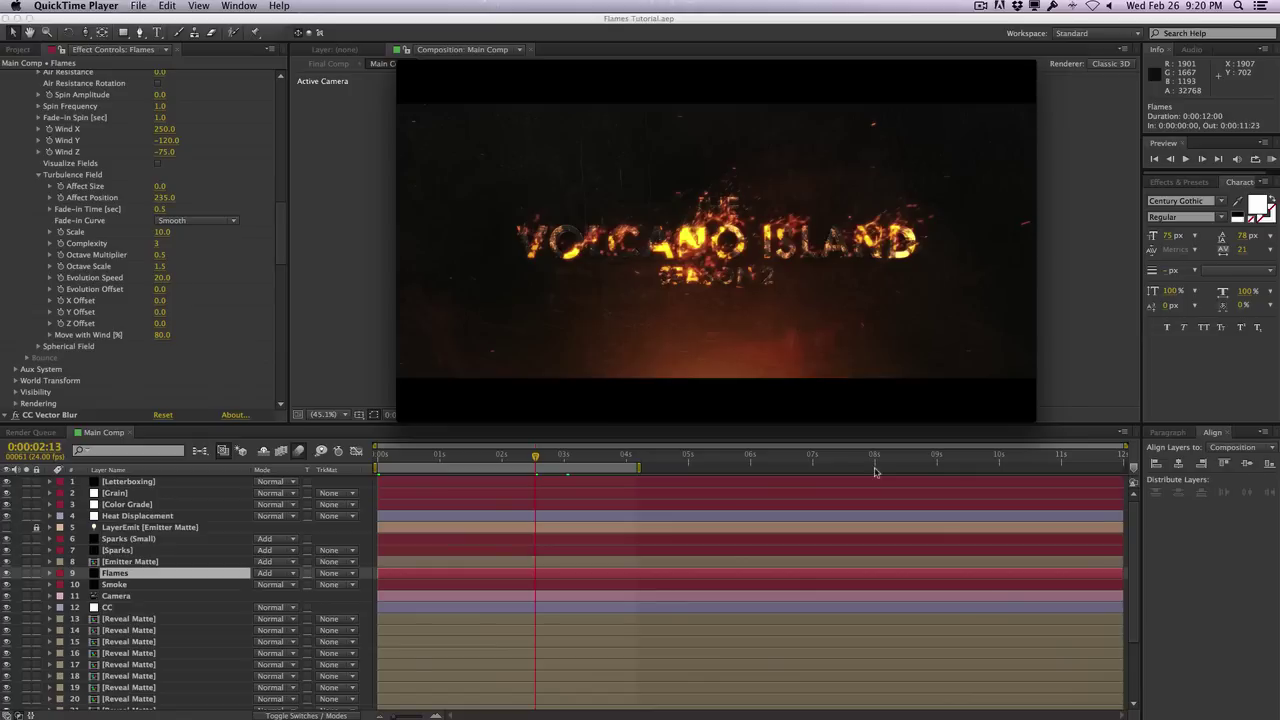
Play and scrub through Burning Fire Text Preview.mov to examine how the title burns in, and return to the After Effects project
click(720, 363)
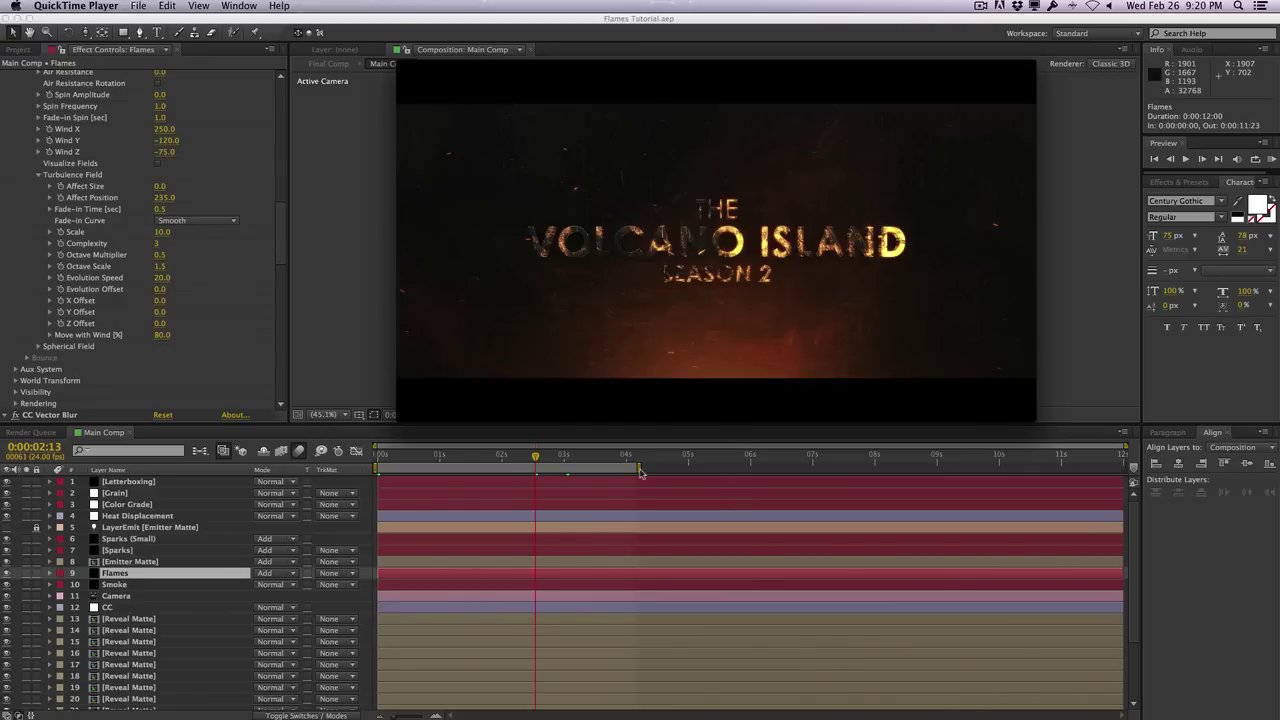
mouse_move(620, 175)
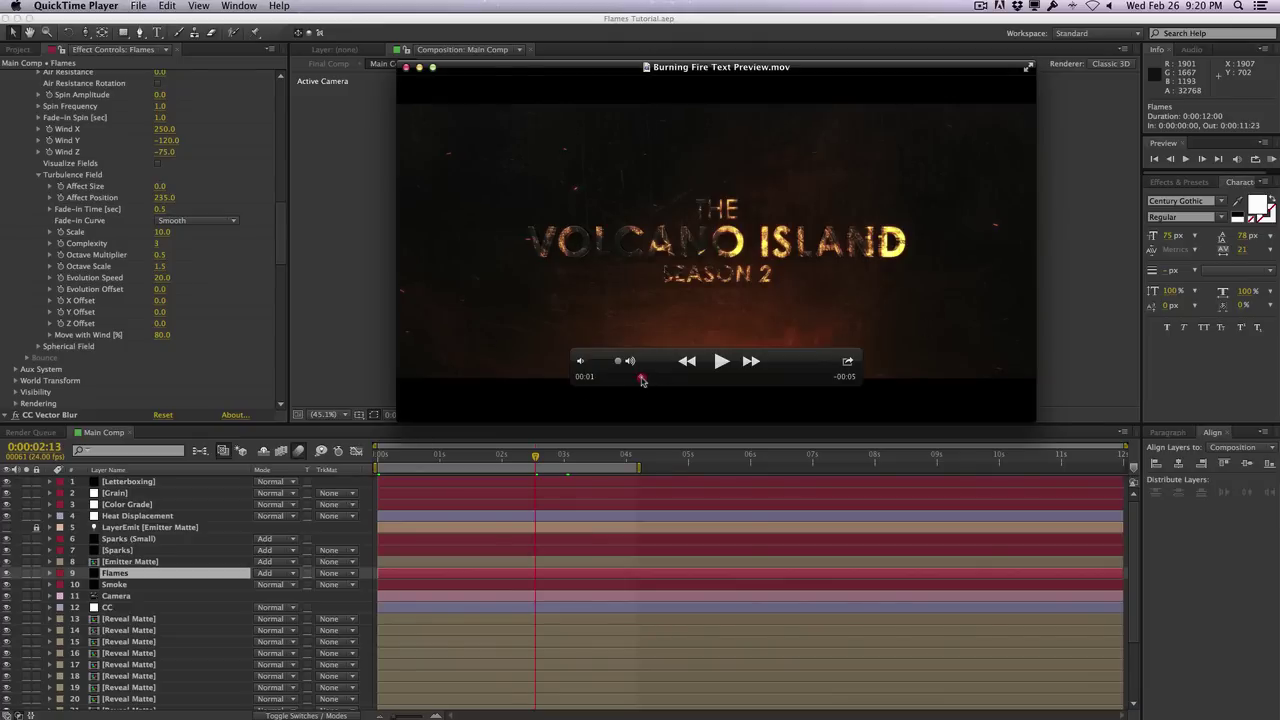
drag(641, 377, 687, 377)
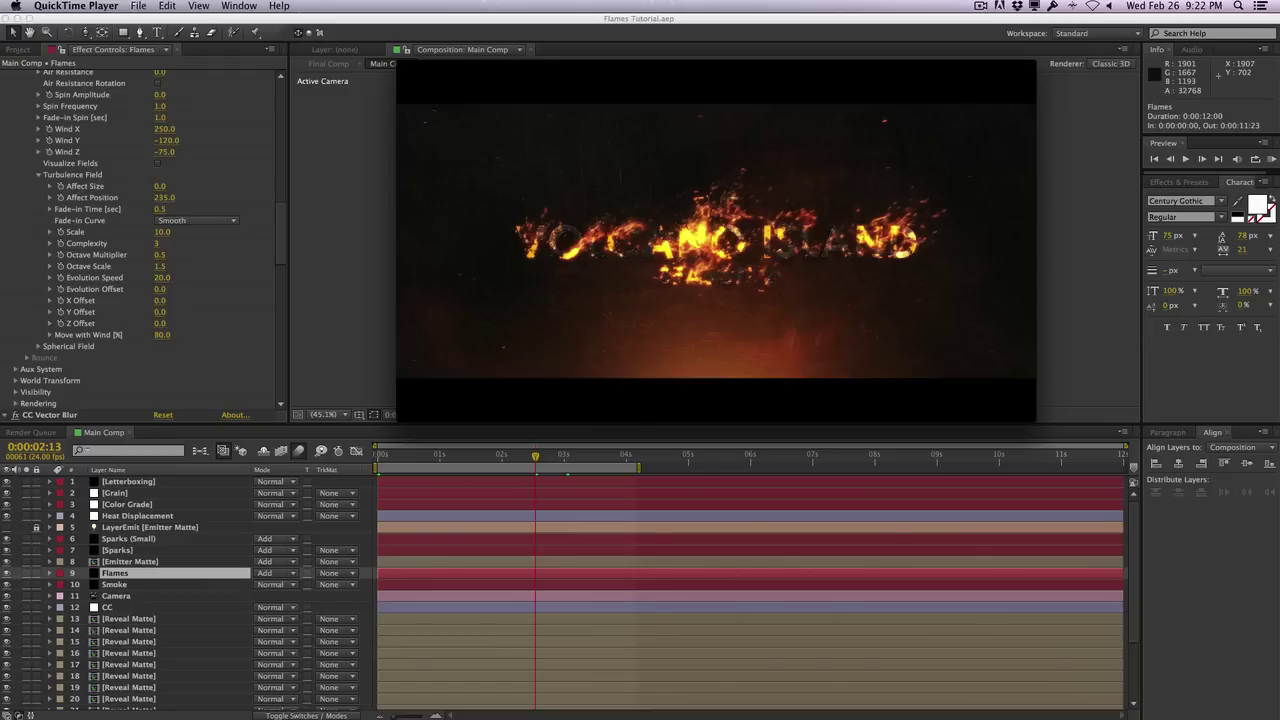
click(699, 378)
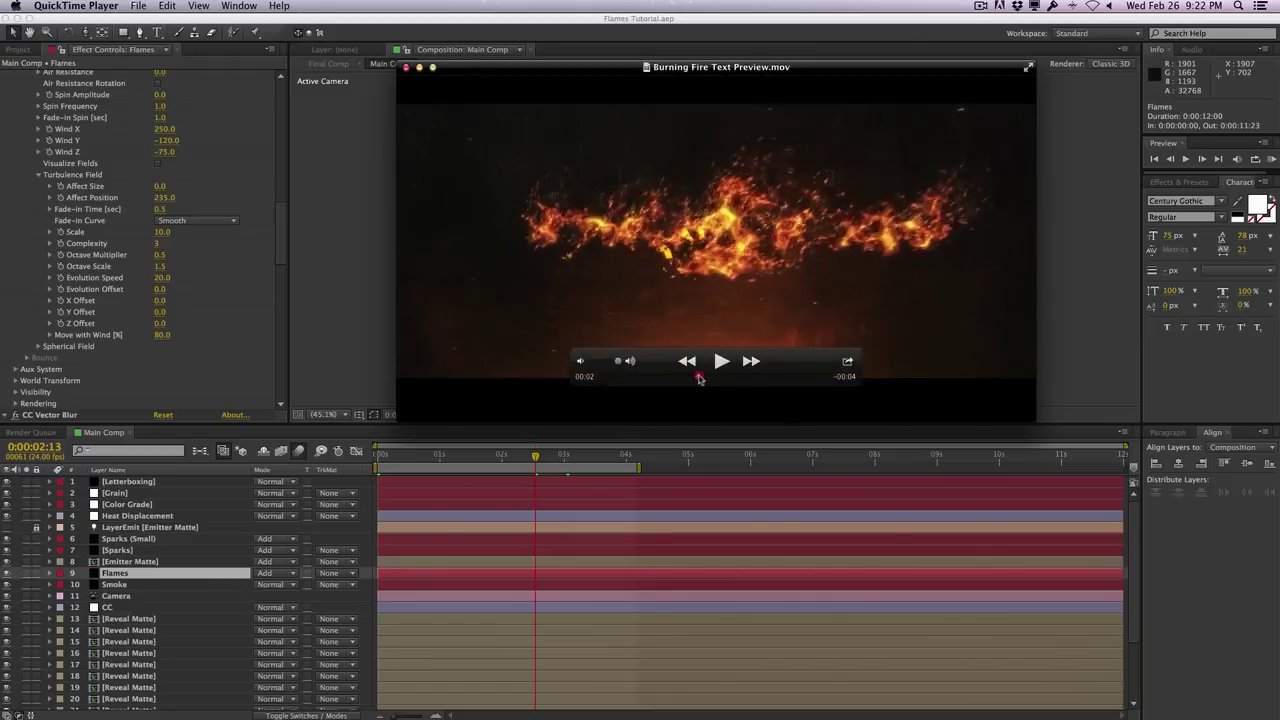
mouse_move(699, 378)
mouse_down()
mouse_move(717, 377)
mouse_move(678, 376)
mouse_move(703, 377)
mouse_up()
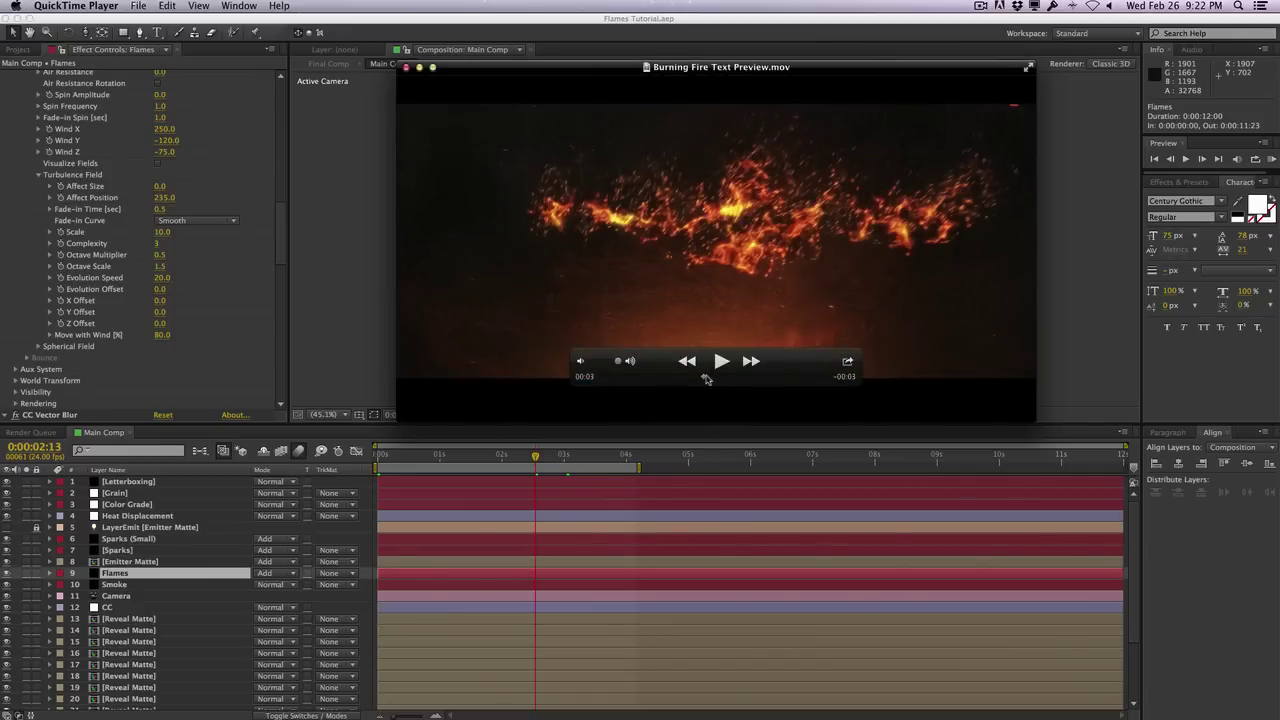
drag(706, 378, 677, 377)
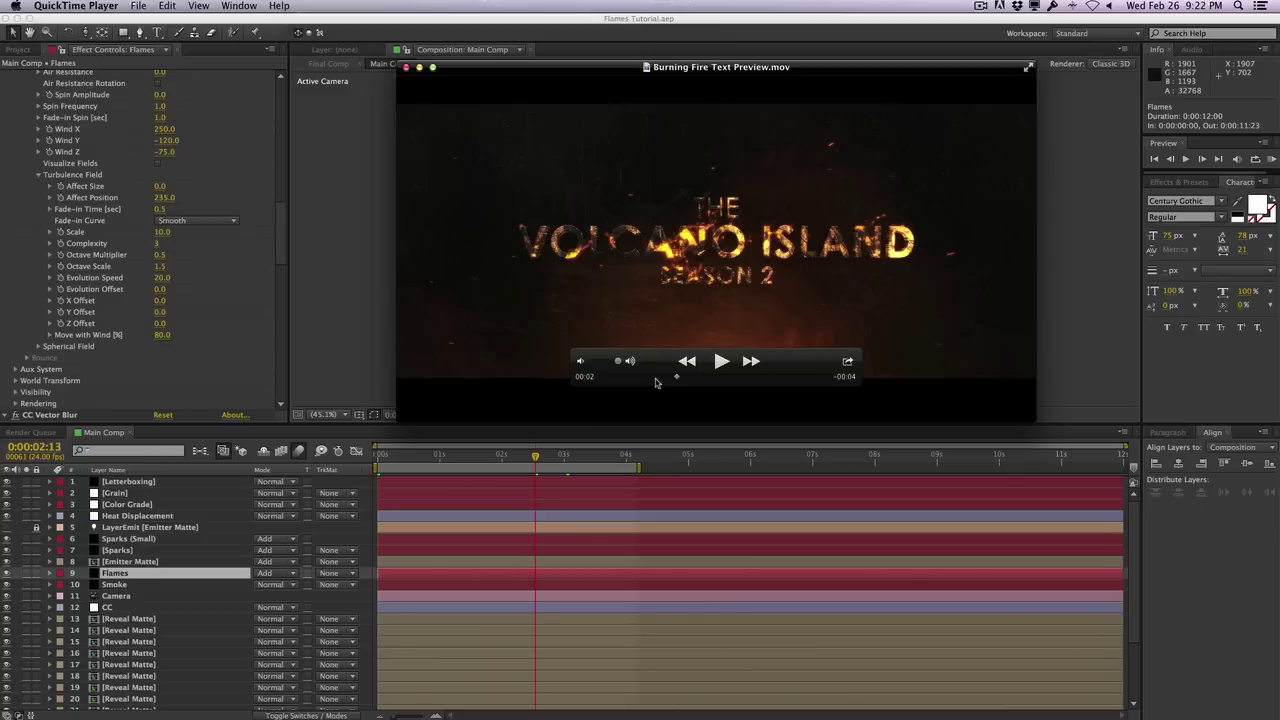
click(419, 67)
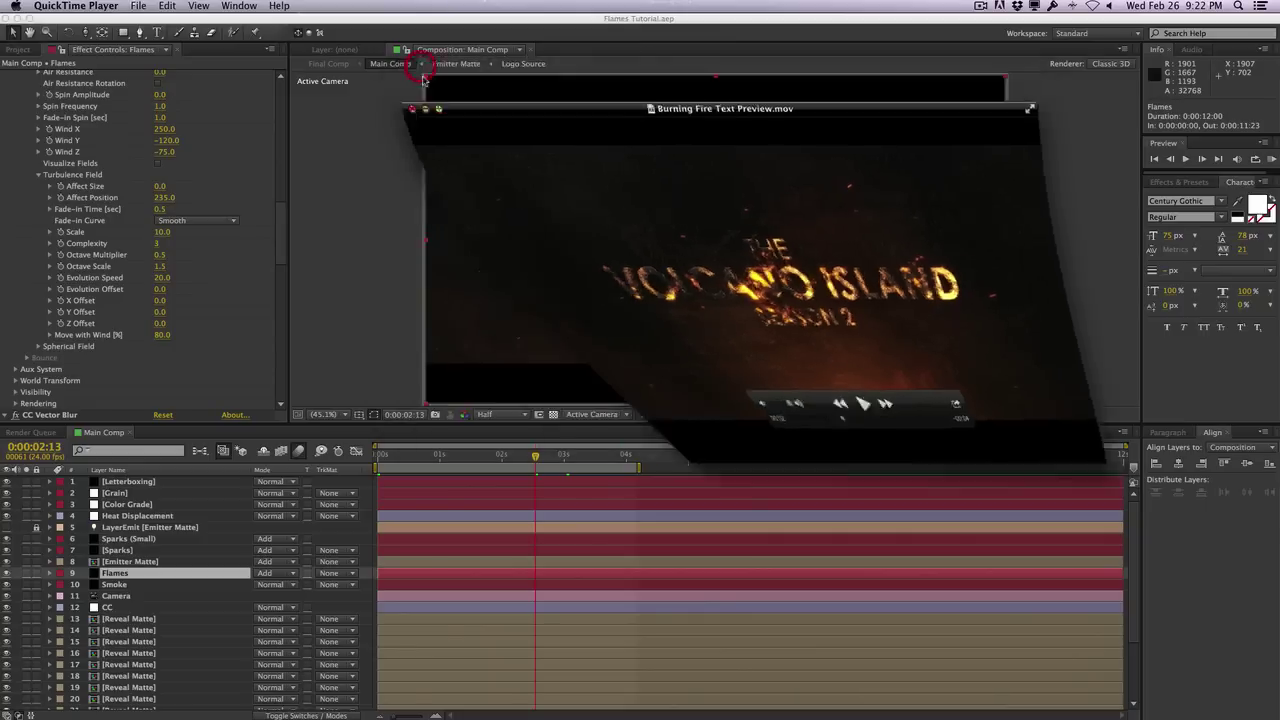
click(366, 245)
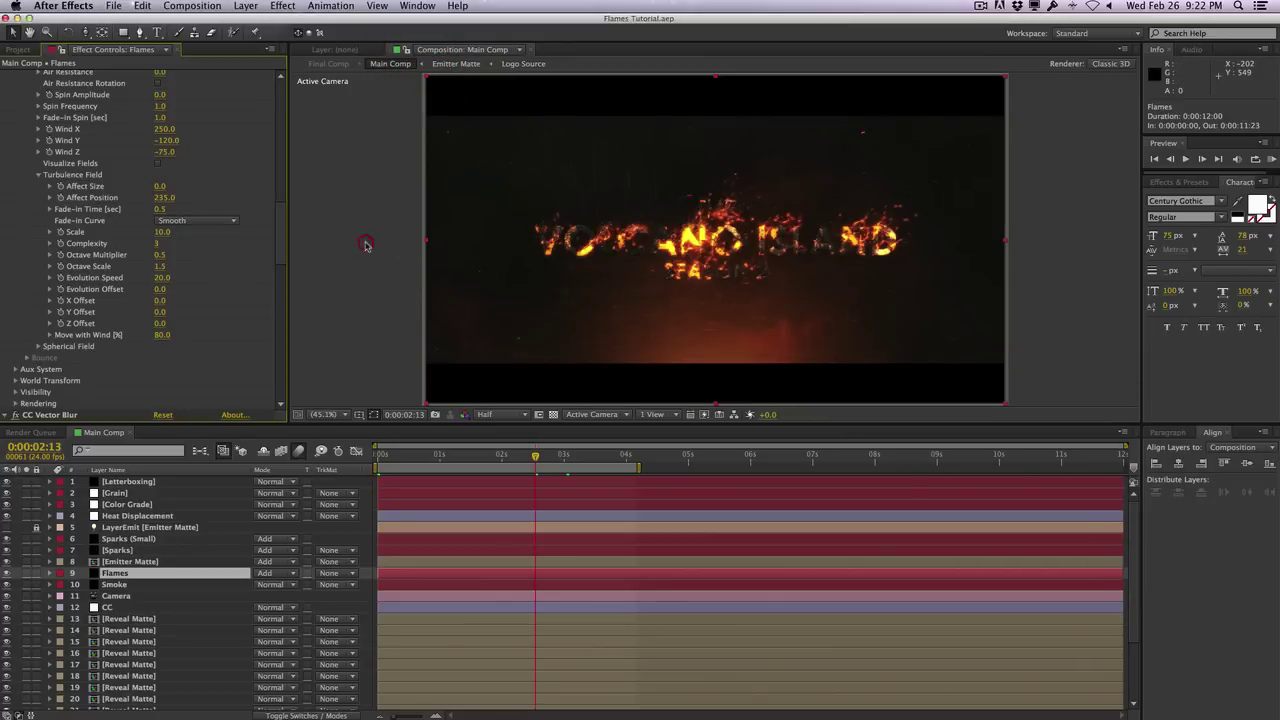
Create a composition named Logo Source with the HDTV 1080 24 preset and a duration of 7 seconds
click(191, 6)
click(206, 24)
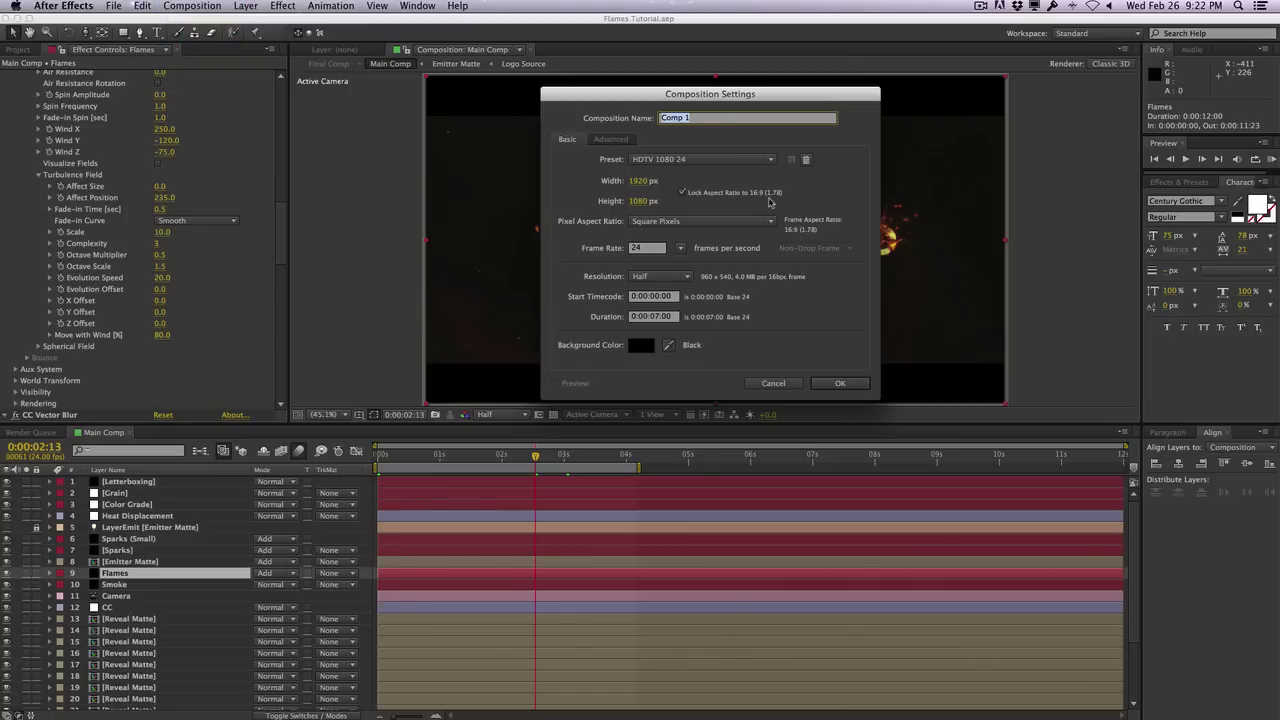
drag(773, 97, 773, 94)
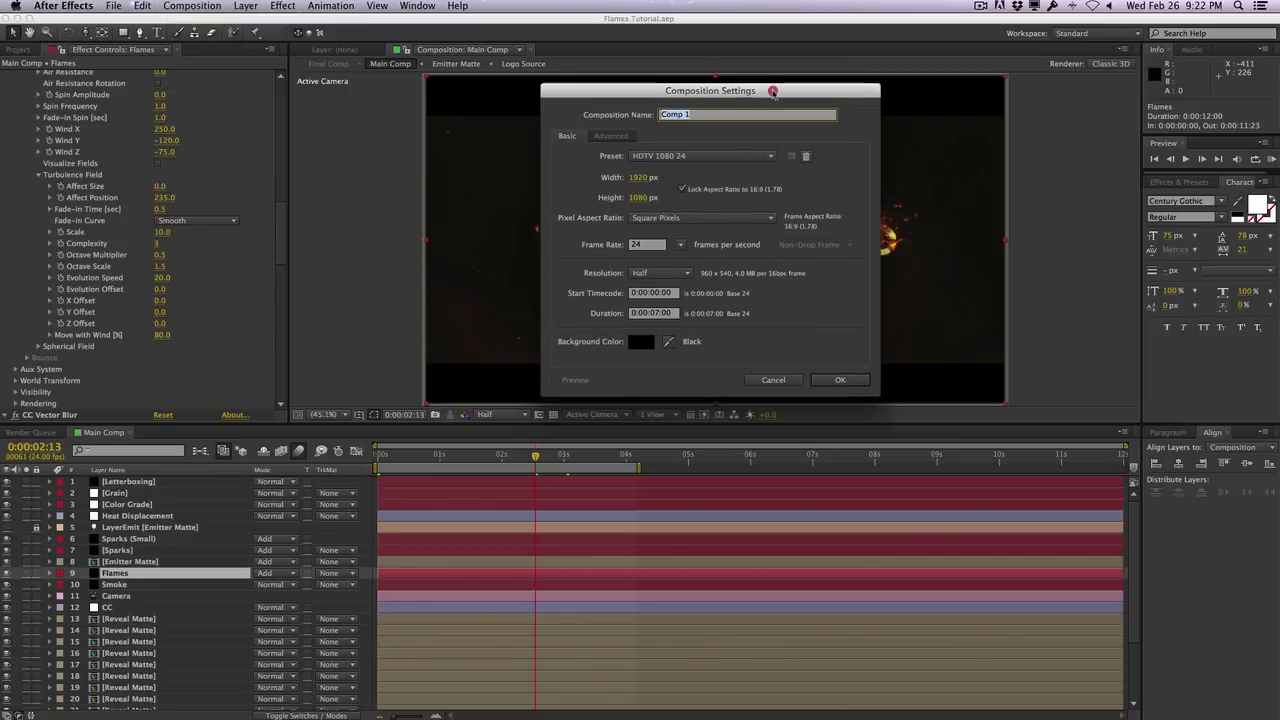
text(Logo Source)
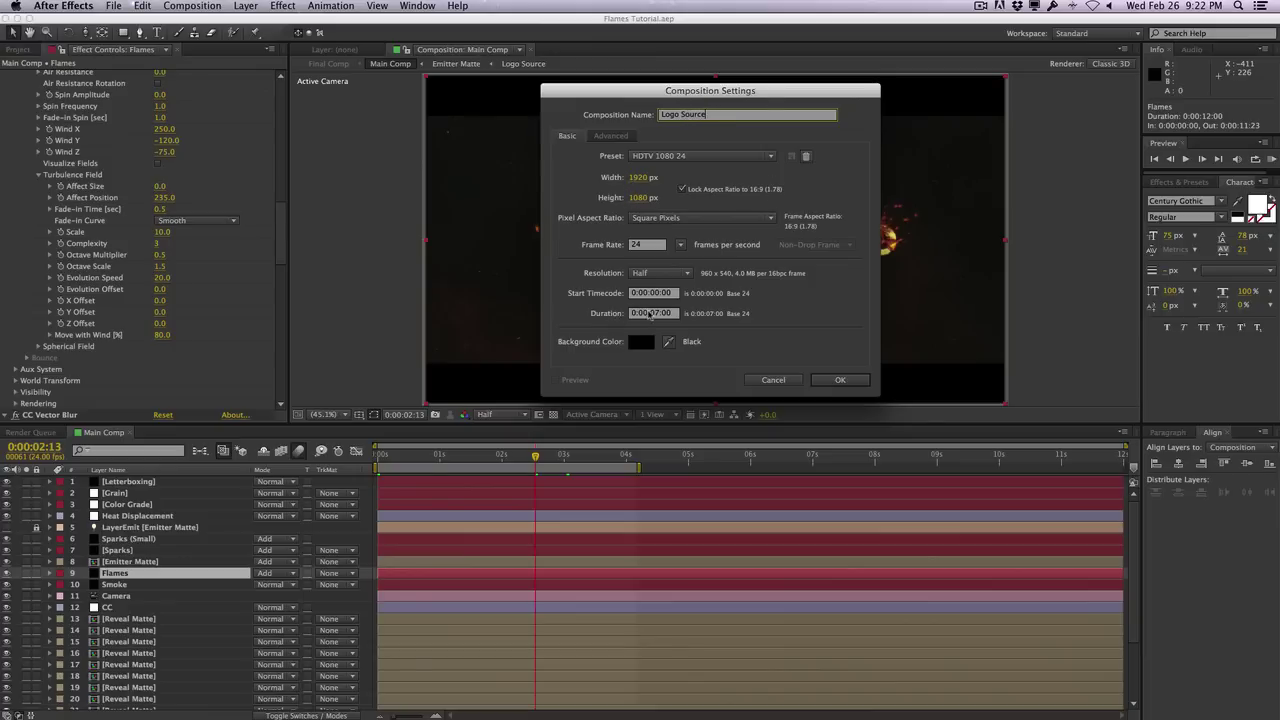
click(838, 379)
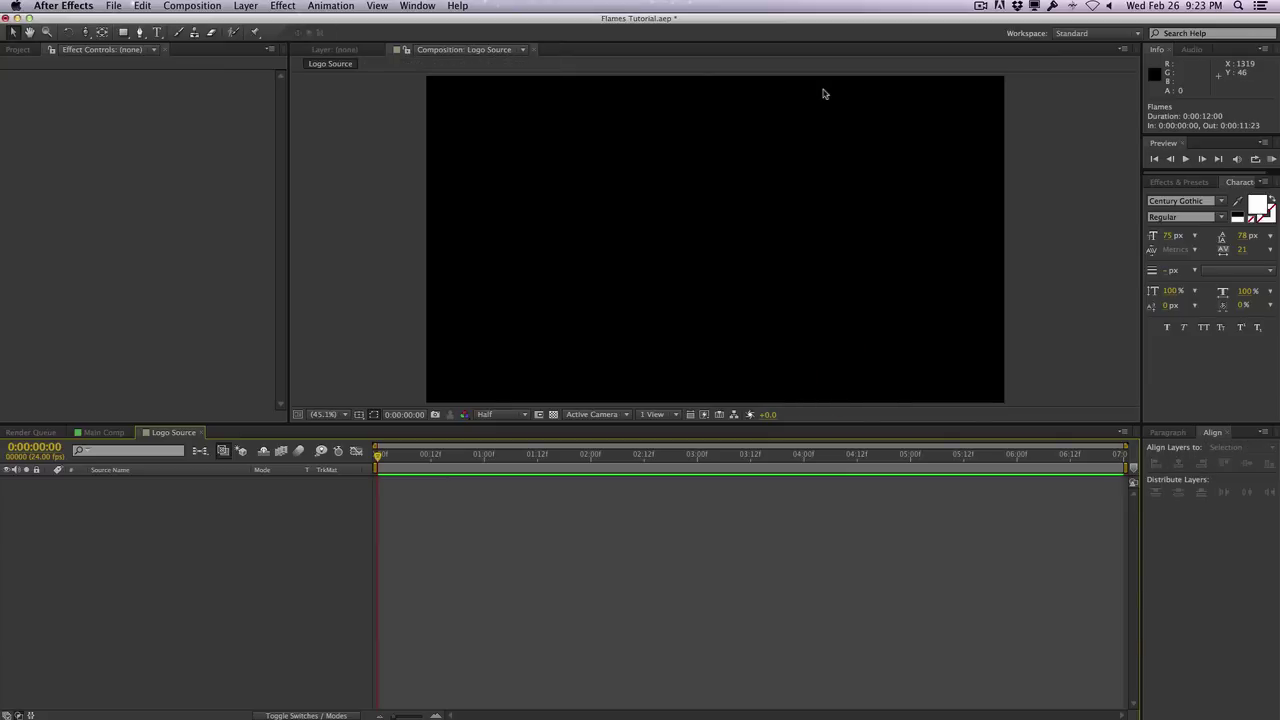
Add a three-line text layer THE / VOLCANO ISLAND / SEASON 2 in Century Gothic, with the middle line bold at 135 px
click(20, 49)
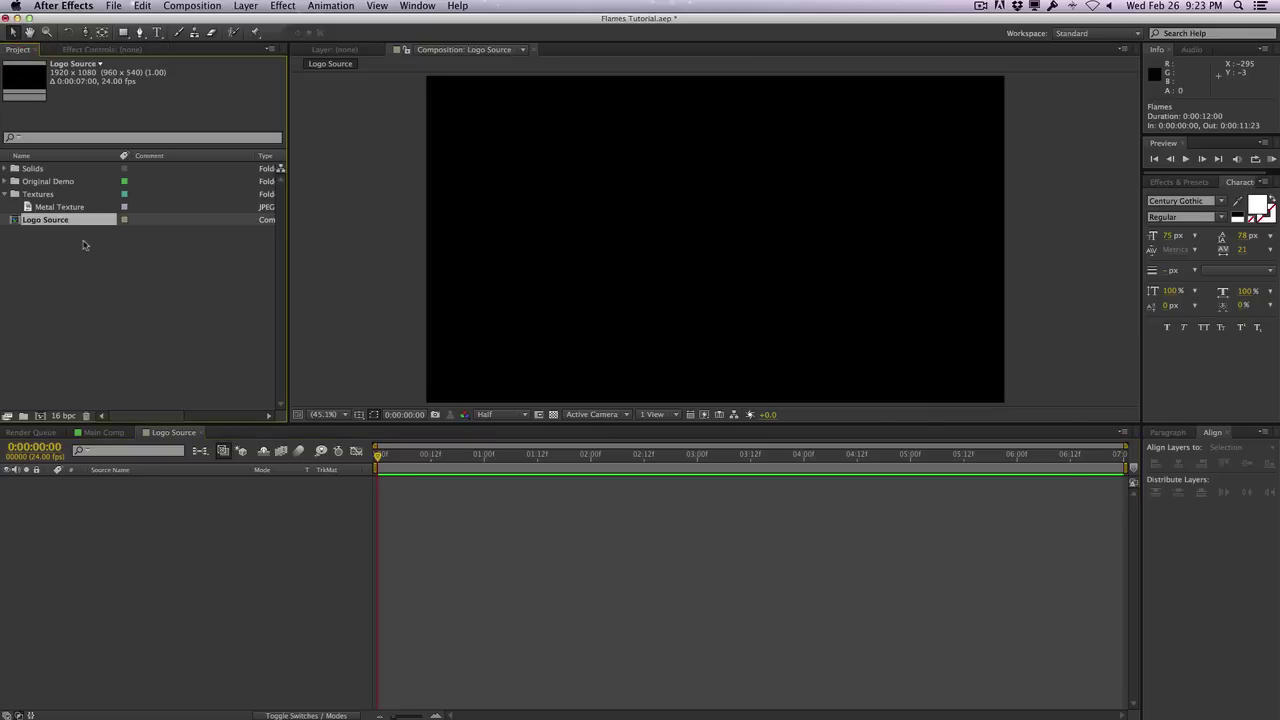
click(261, 558)
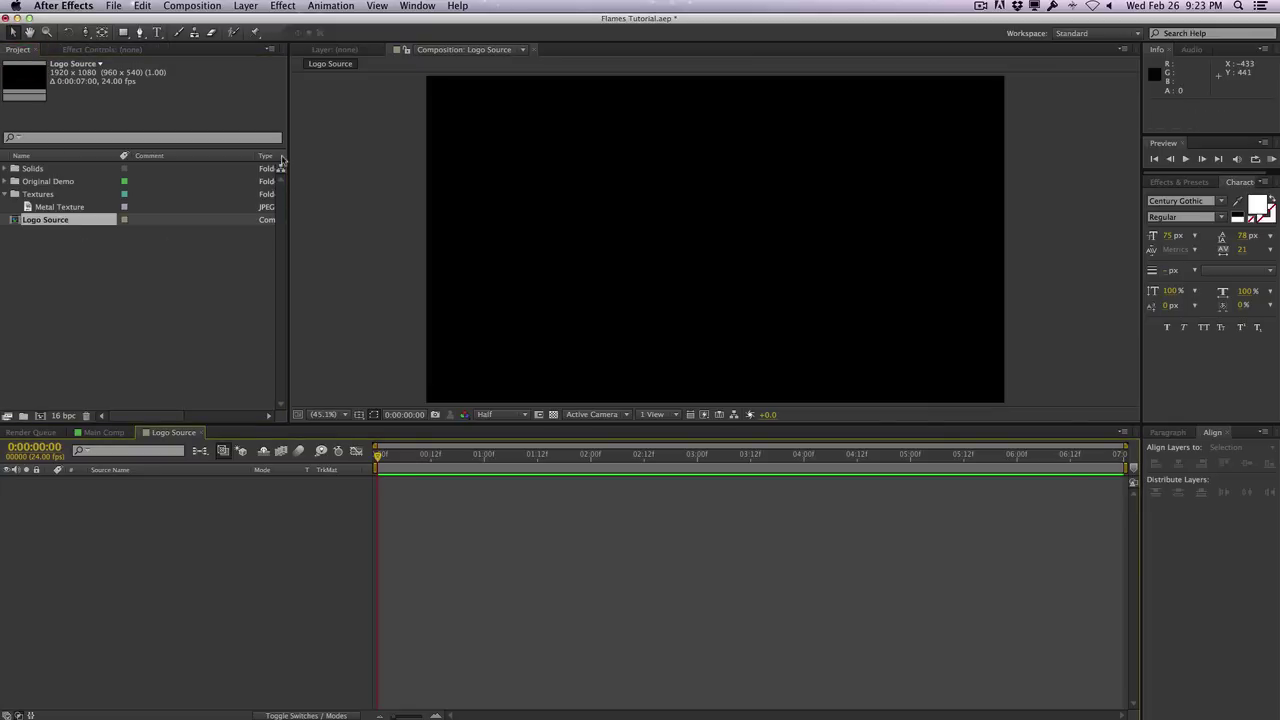
click(246, 6)
mouse_move(260, 22)
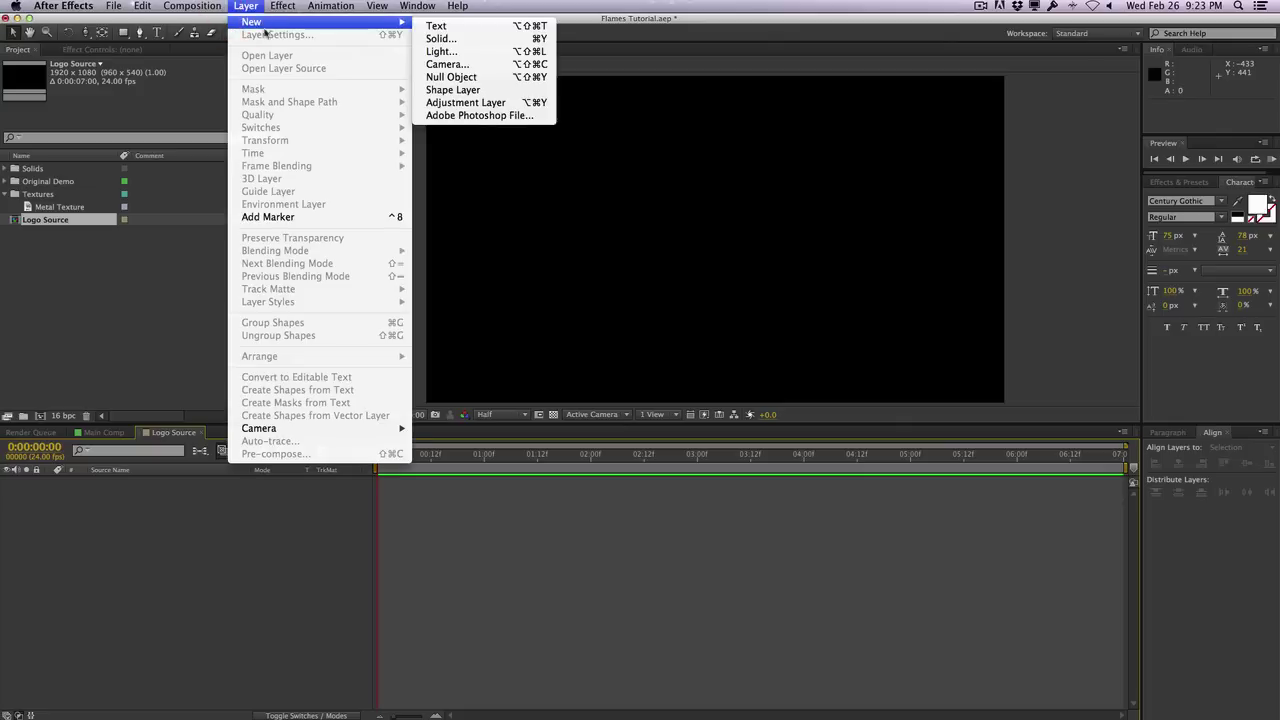
click(436, 25)
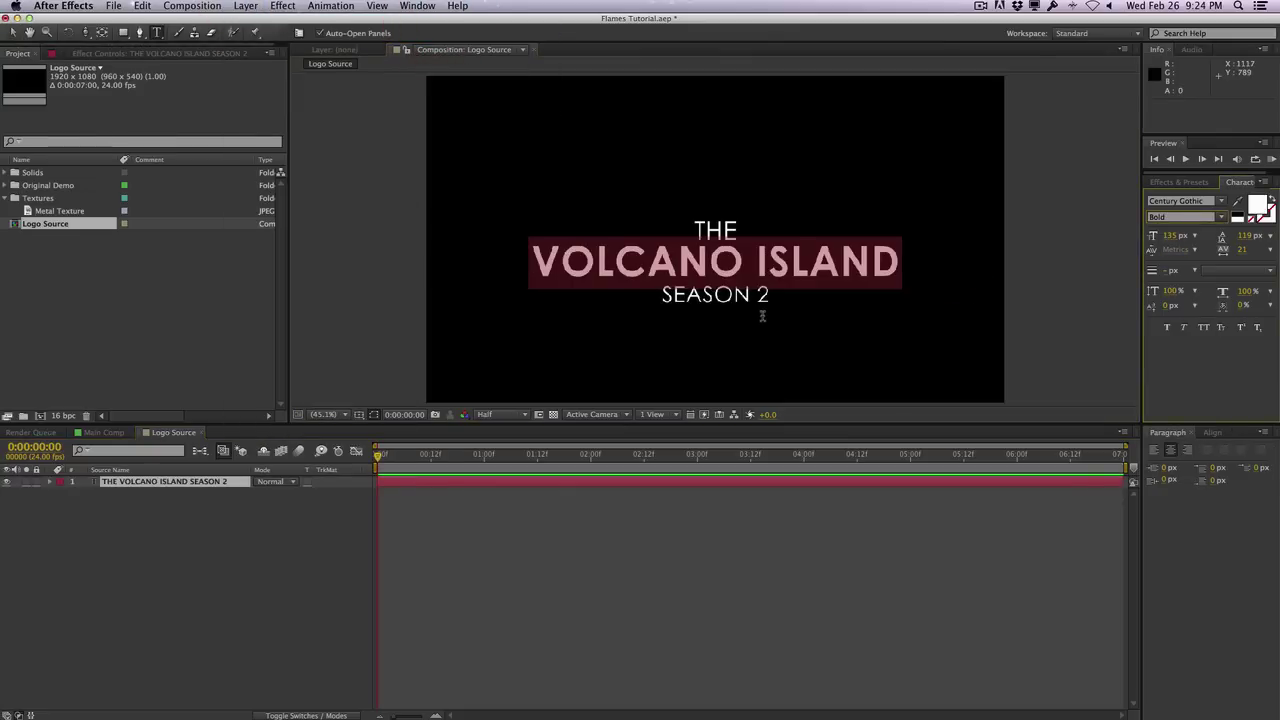
key(KP_Enter)
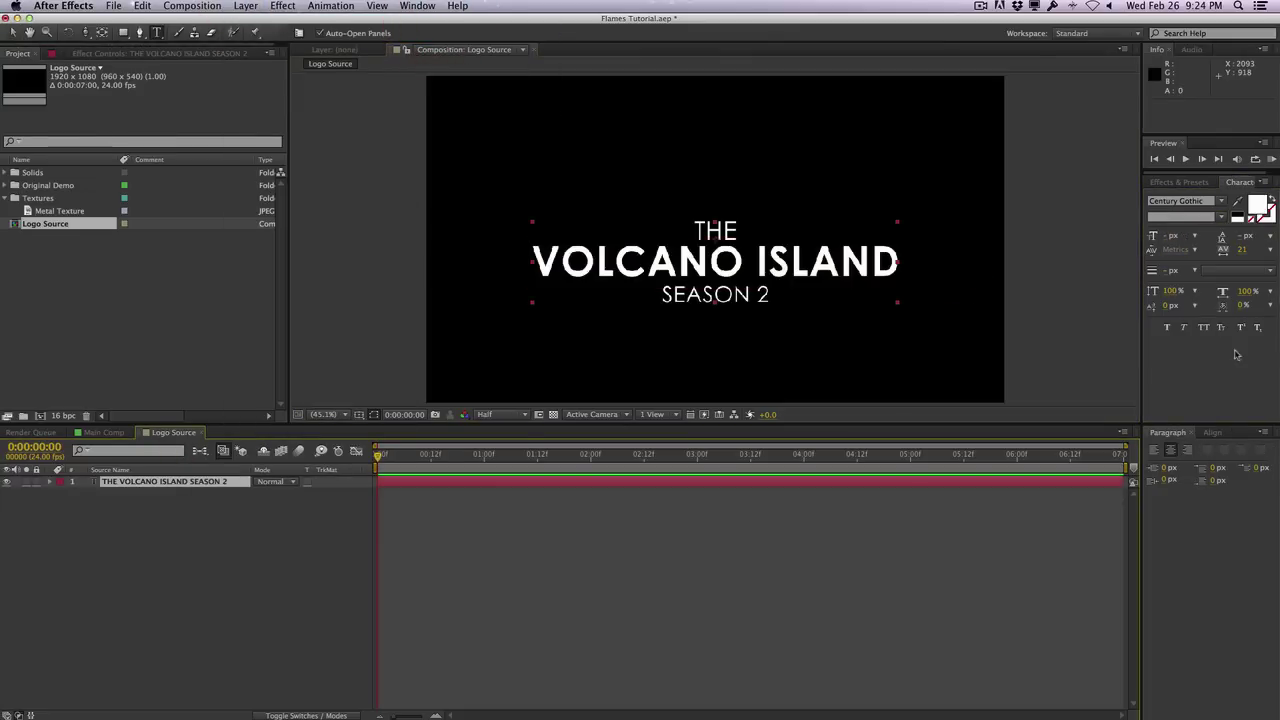
Center the title text layer vertically in the composition and deselect it
click(1212, 432)
click(1246, 463)
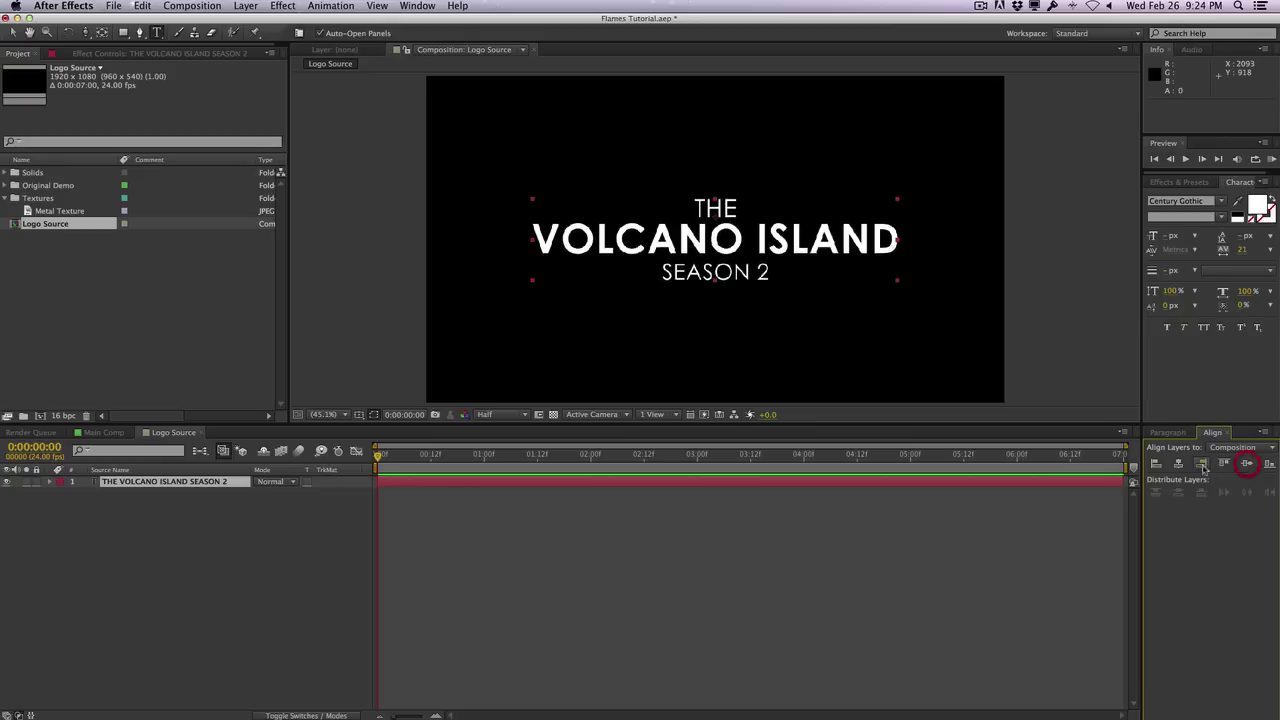
click(336, 535)
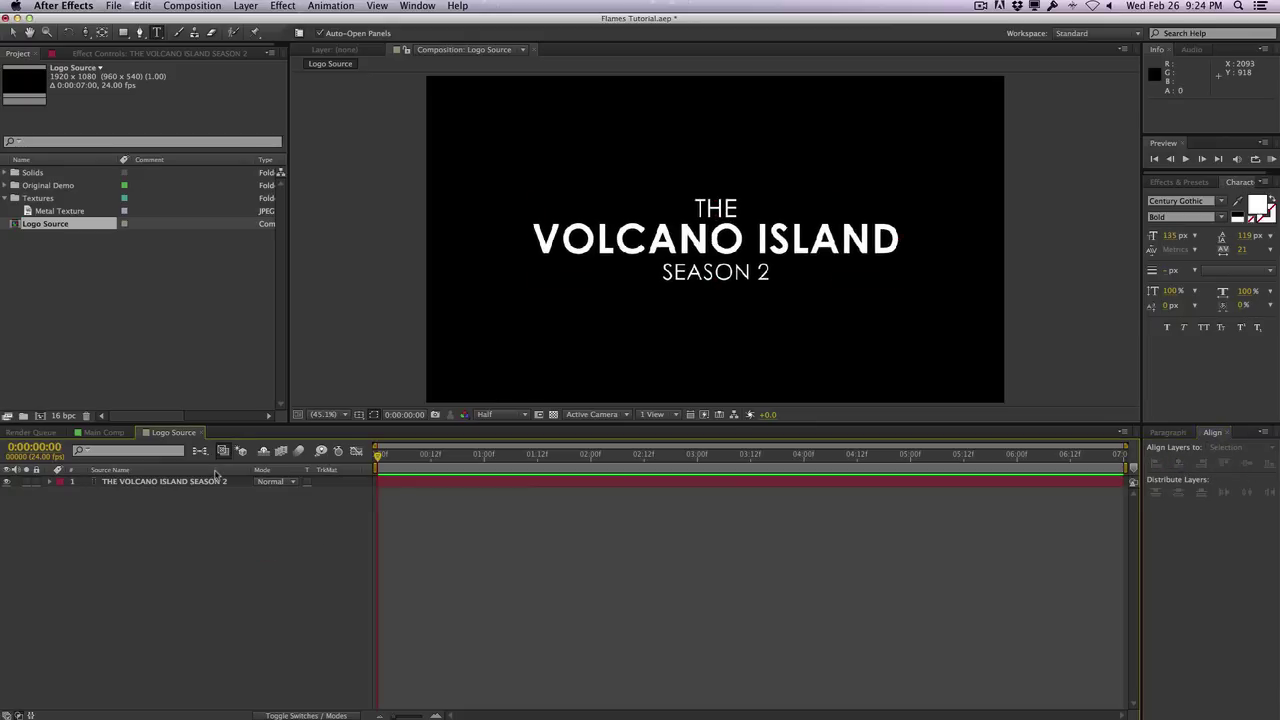
Add the Metal Texture image to the Logo Source composition beneath the title text layer
drag(72, 213, 103, 531)
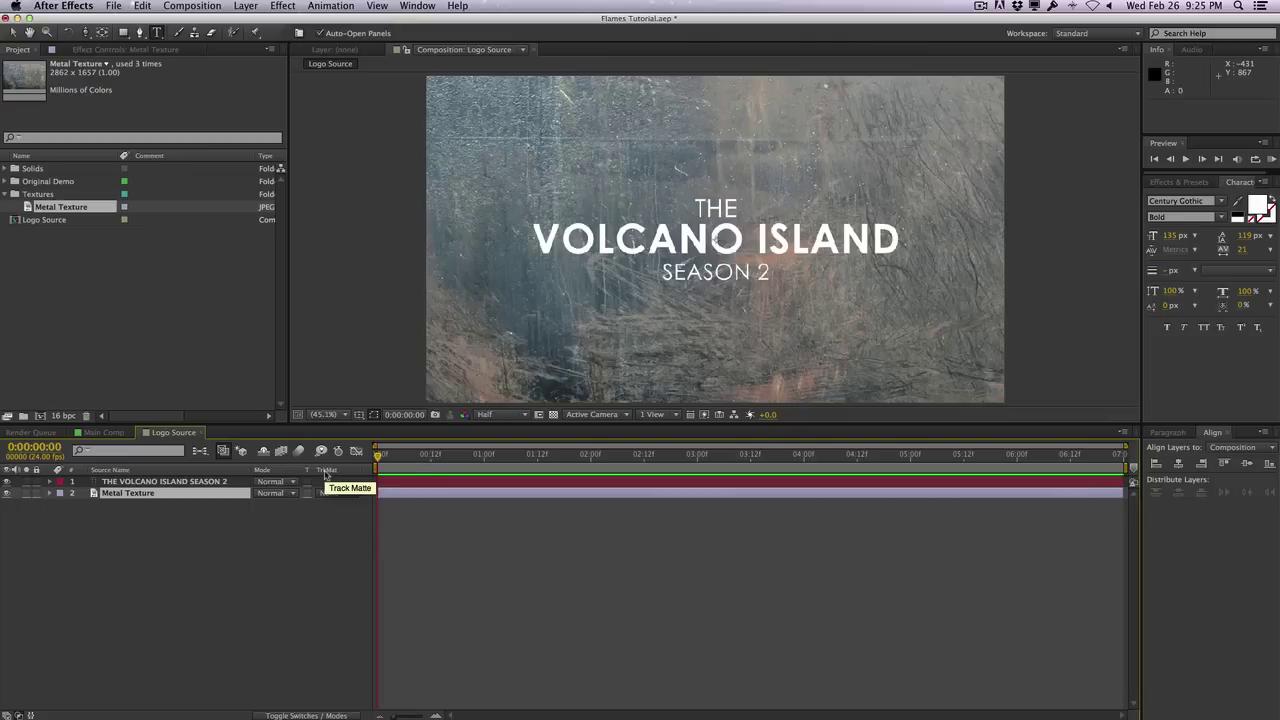
right_click(325, 474)
mouse_move(358, 515)
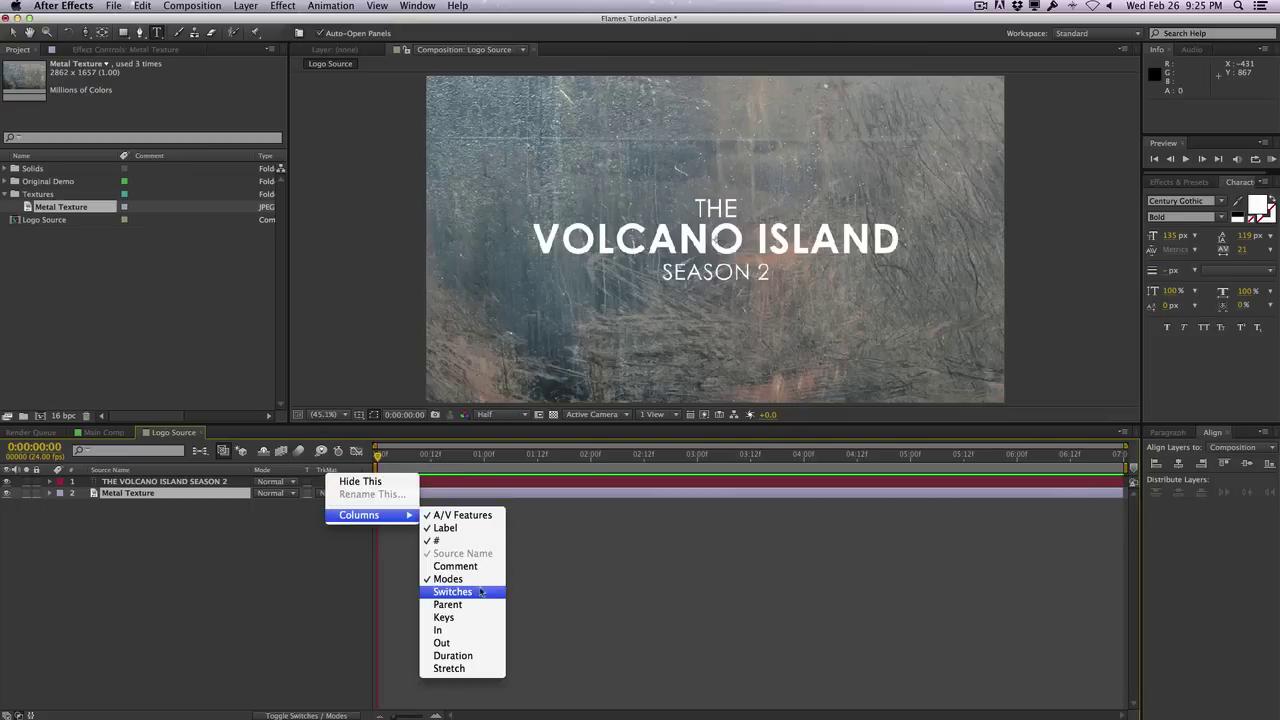
click(255, 590)
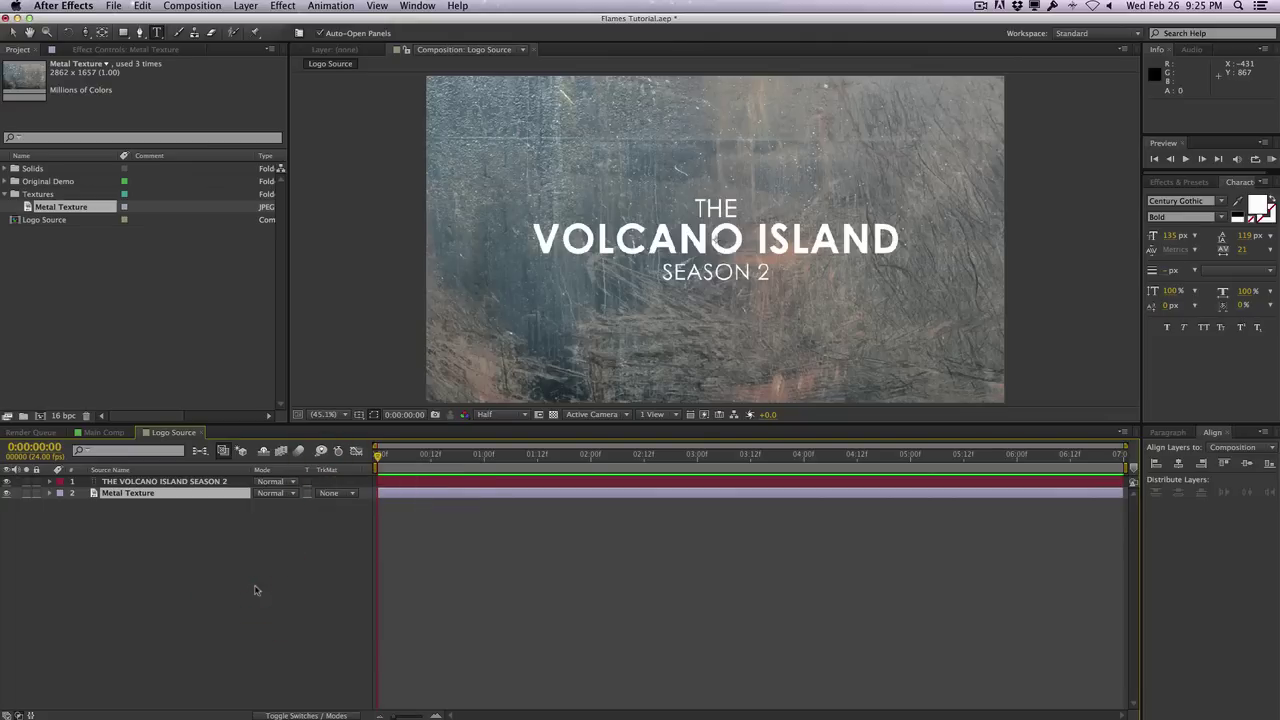
Set the Metal Texture layer's track matte to Alpha Matte "THE VOLCANO ISLAND SEASON 2"
click(343, 500)
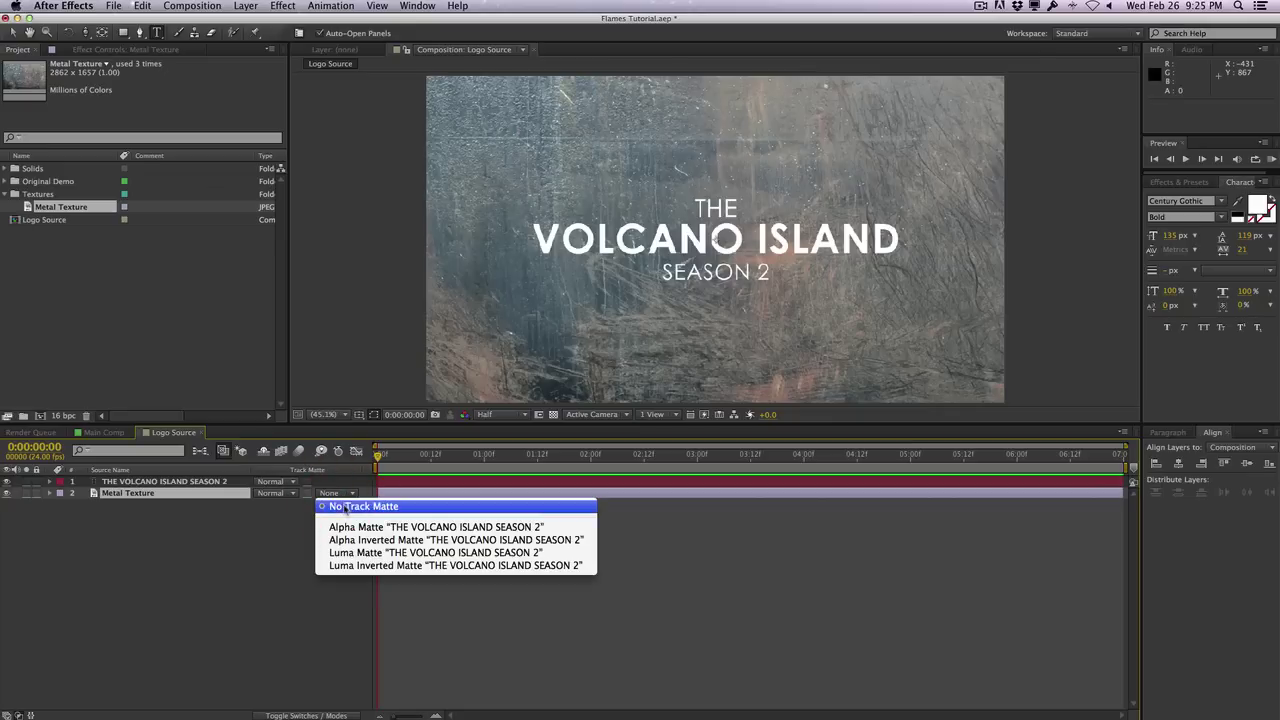
click(350, 530)
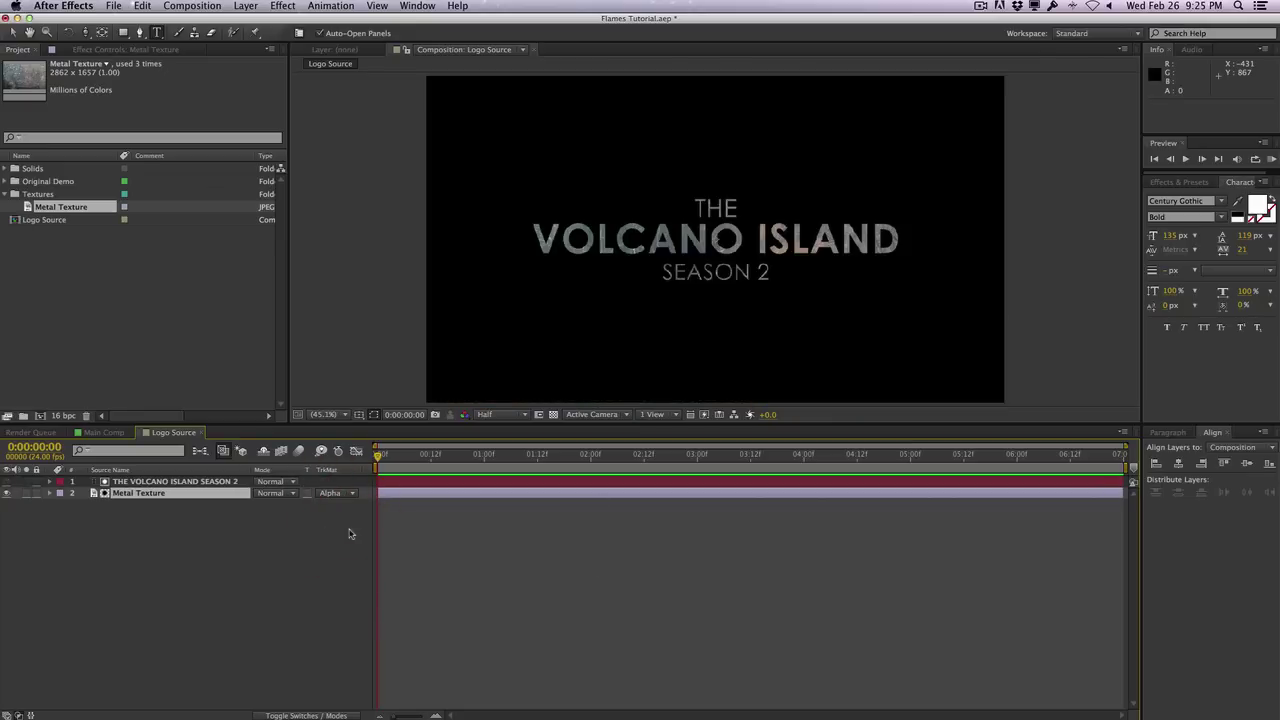
click(227, 483)
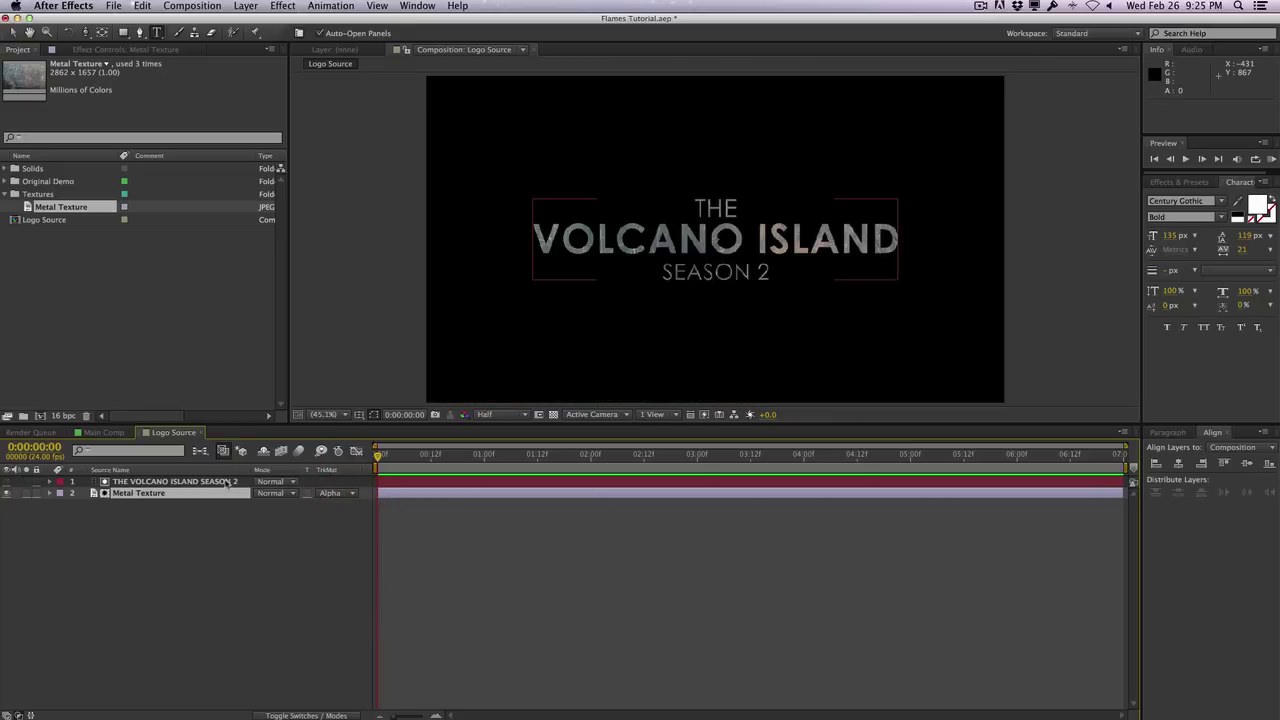
key(super+shift+a)
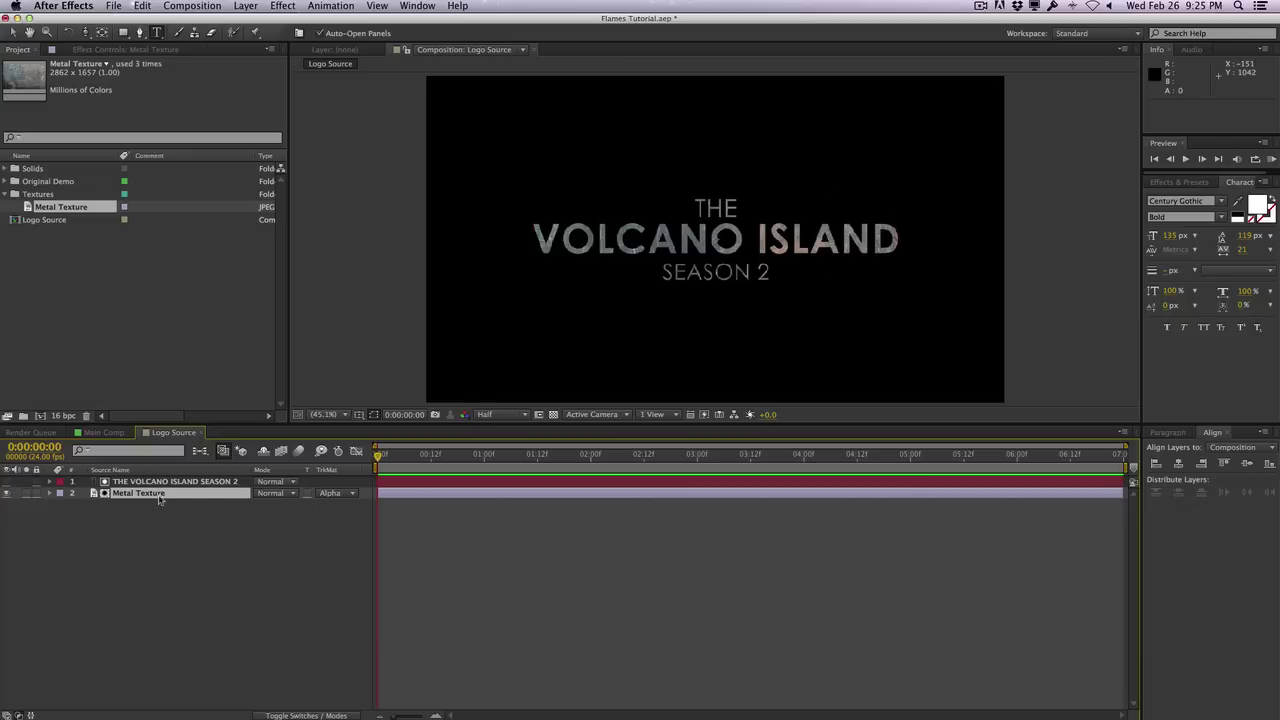
Darken the Metal Texture layer with a Curves effect, lowering the RGB white point and shadows, and turn on the transparency grid
click(276, 5)
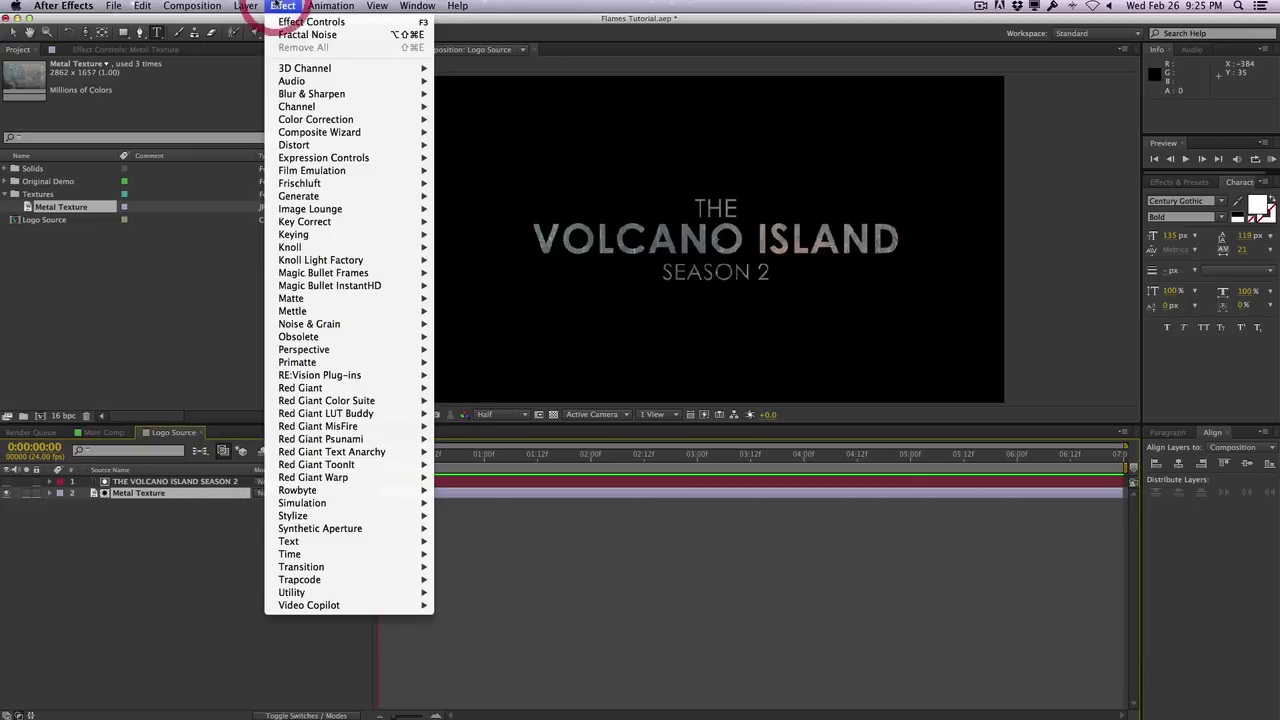
mouse_move(385, 133)
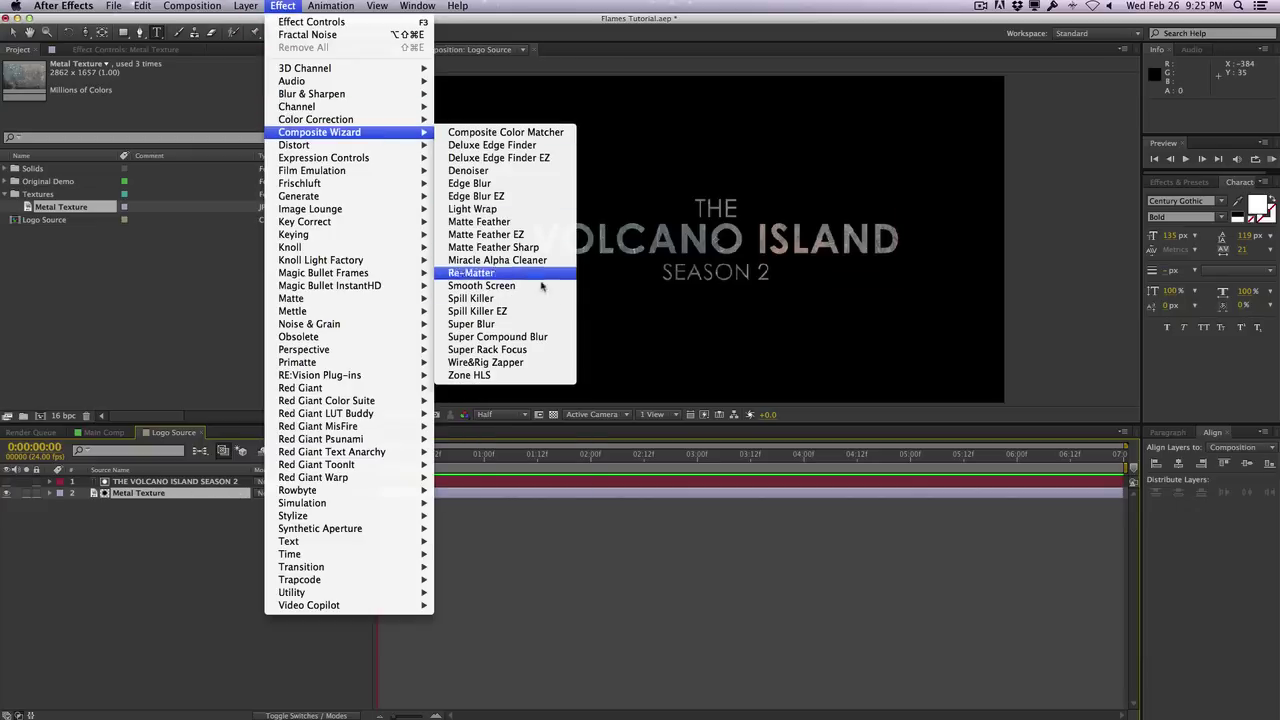
click(541, 352)
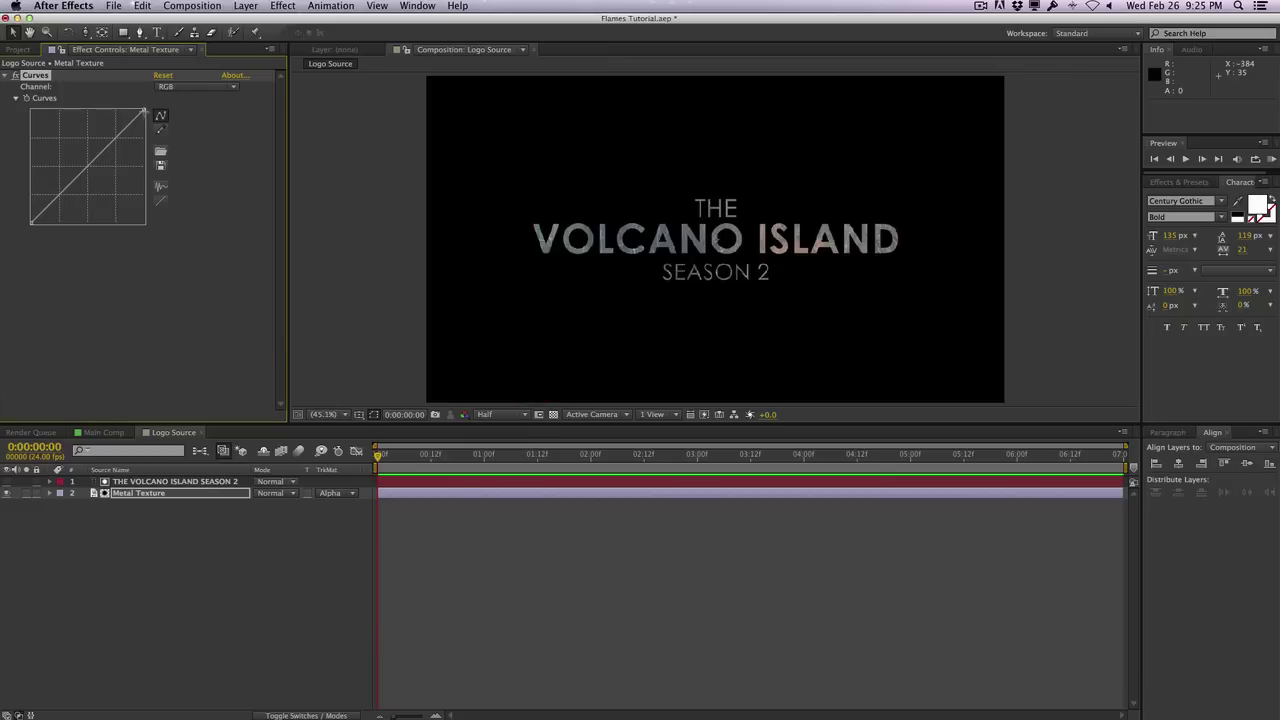
drag(147, 115, 194, 192)
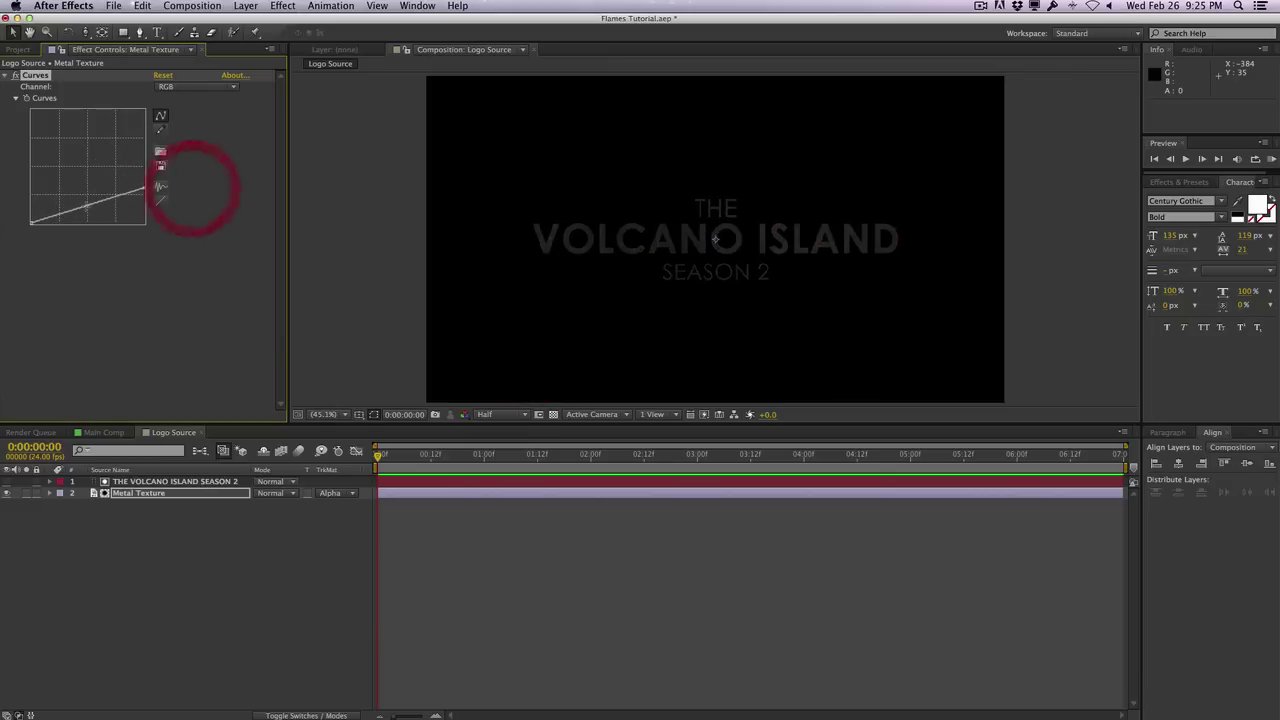
drag(80, 208, 114, 200)
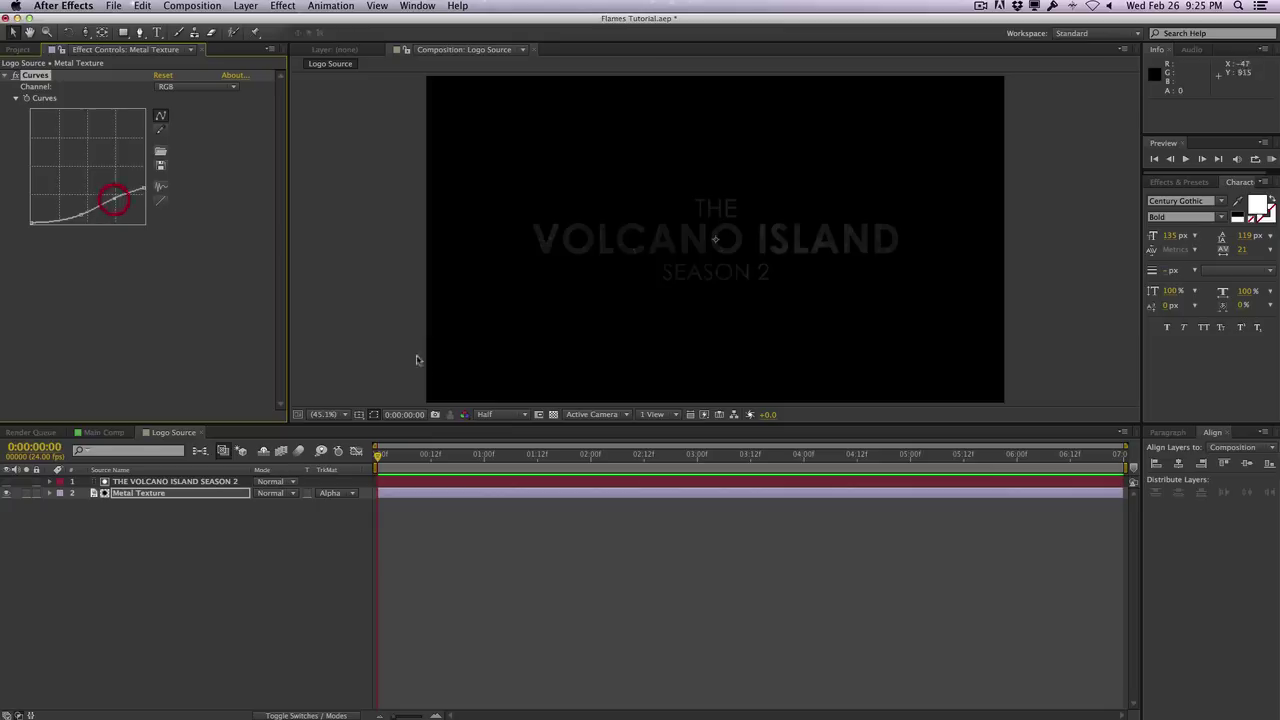
click(553, 414)
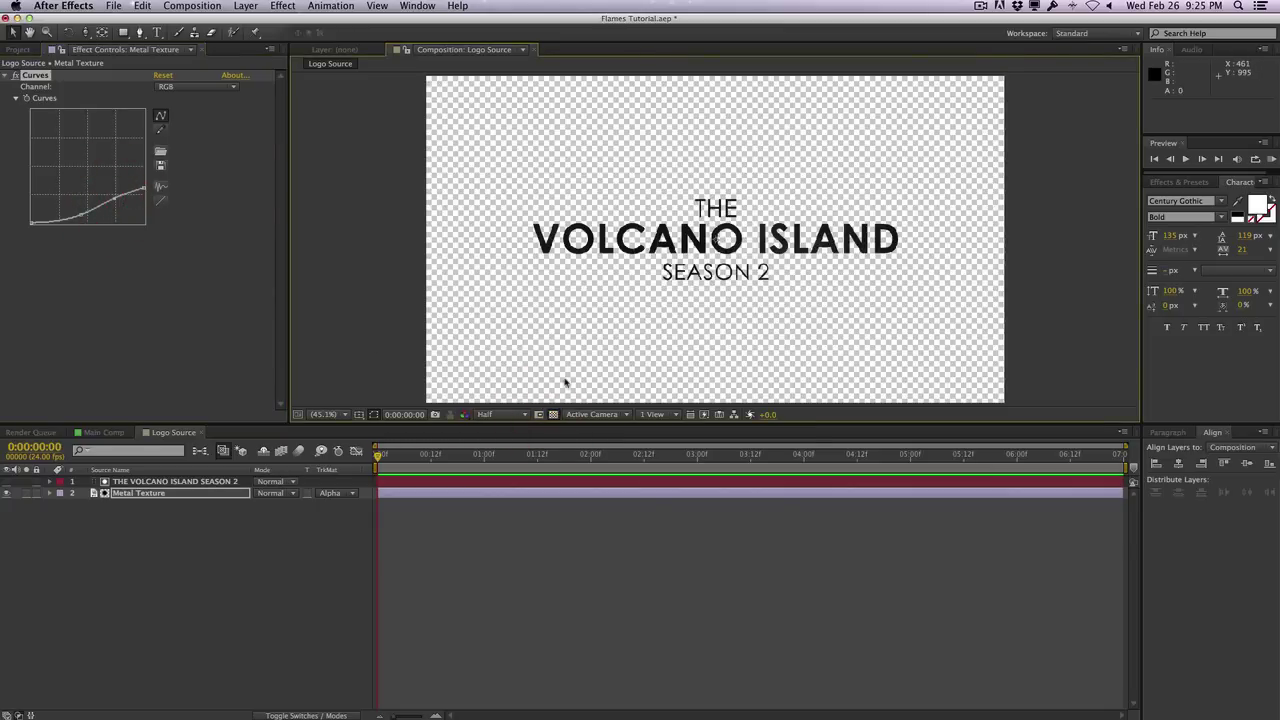
Create a composition named Source Matte with the HDTV 1080 24 preset and a duration of 7 seconds
click(17, 49)
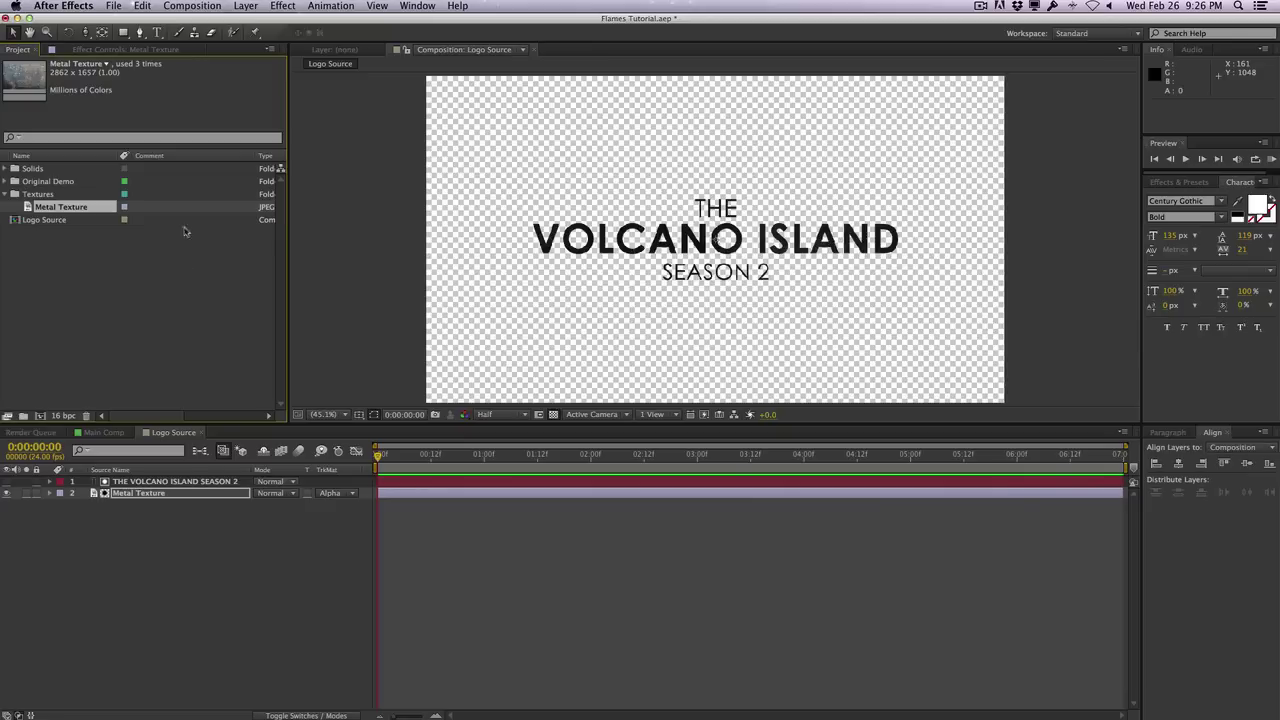
click(170, 6)
click(178, 20)
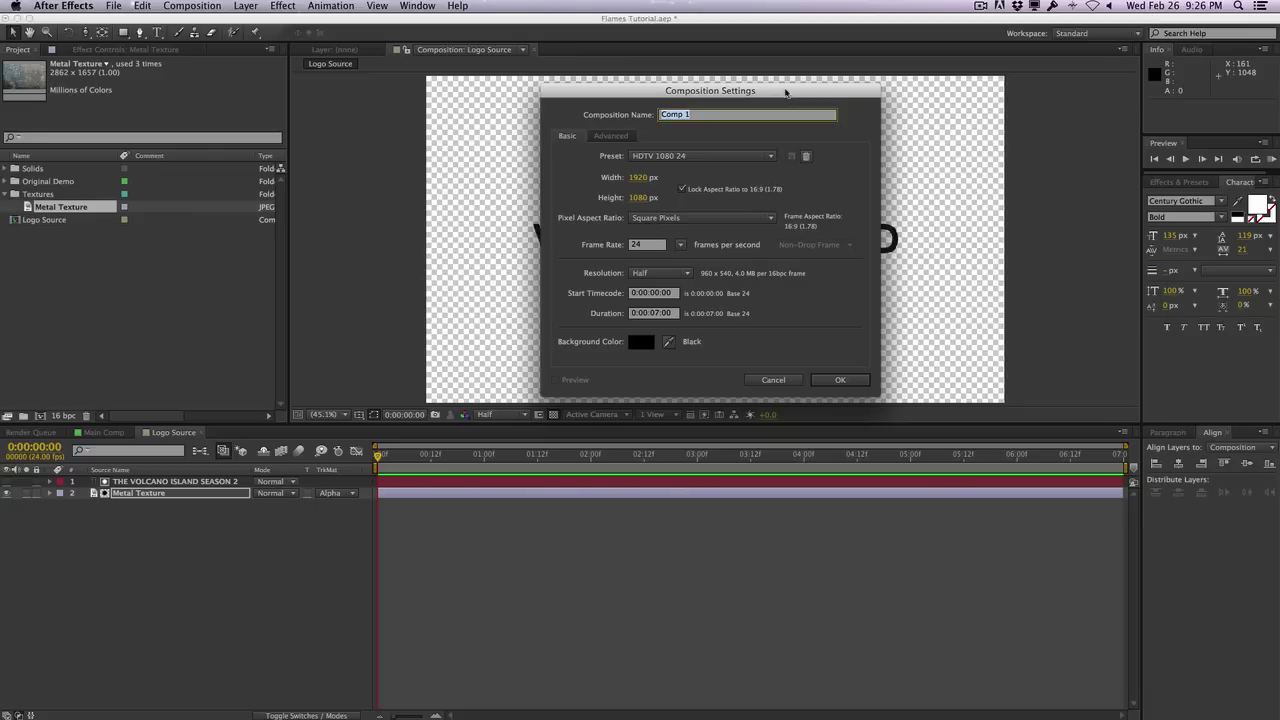
key(BackSpace)
text(Source Matte)
key(Return)
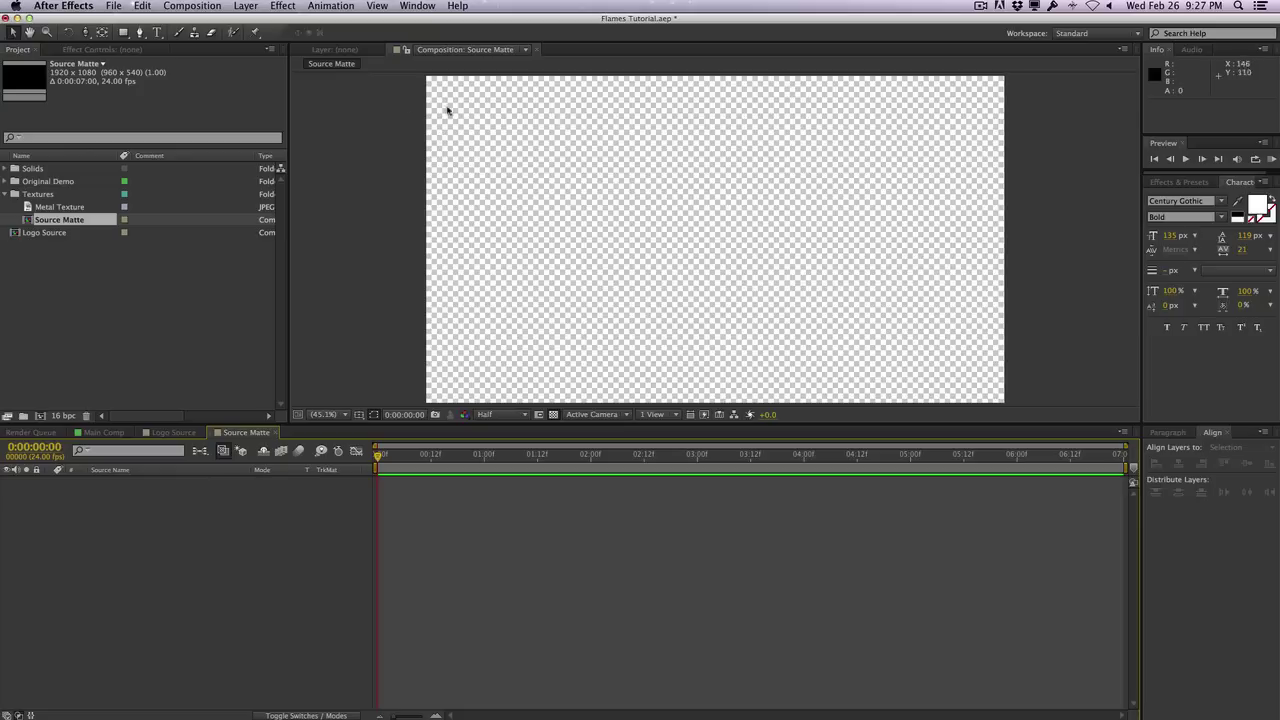
Create a black 1920 x 1080 px solid named Matte in the Source Matte composition
click(254, 8)
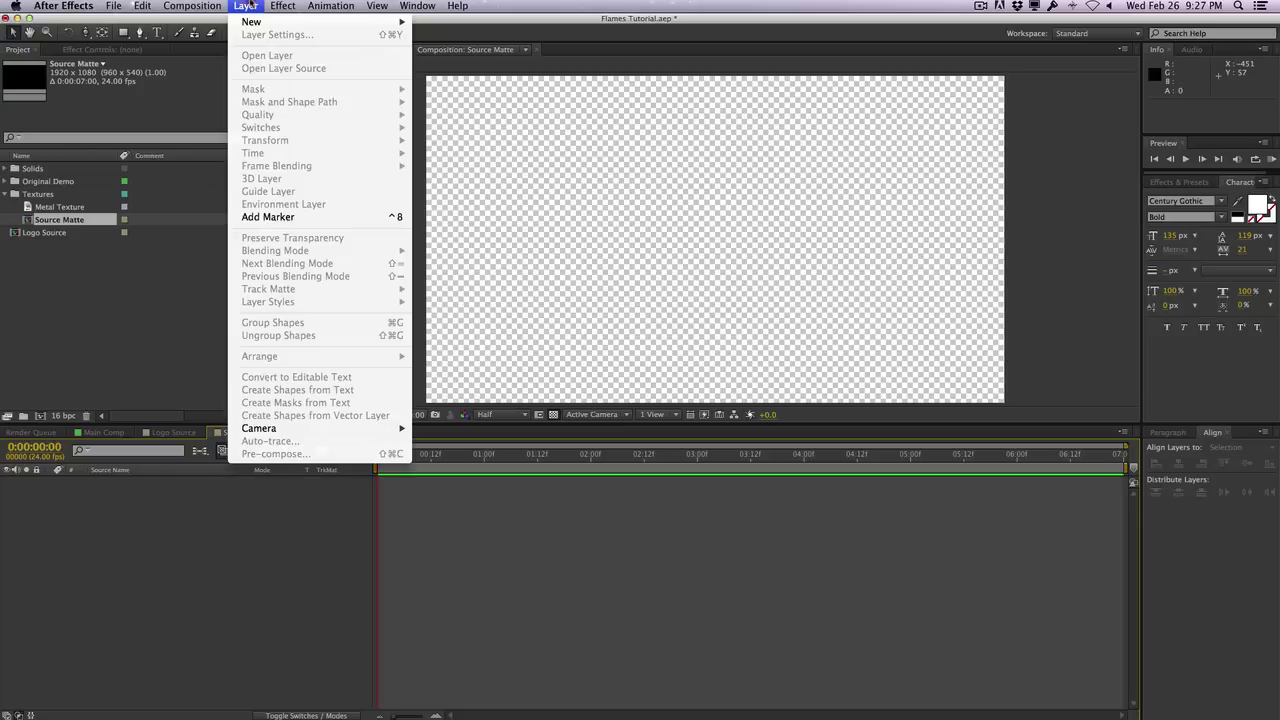
mouse_move(253, 22)
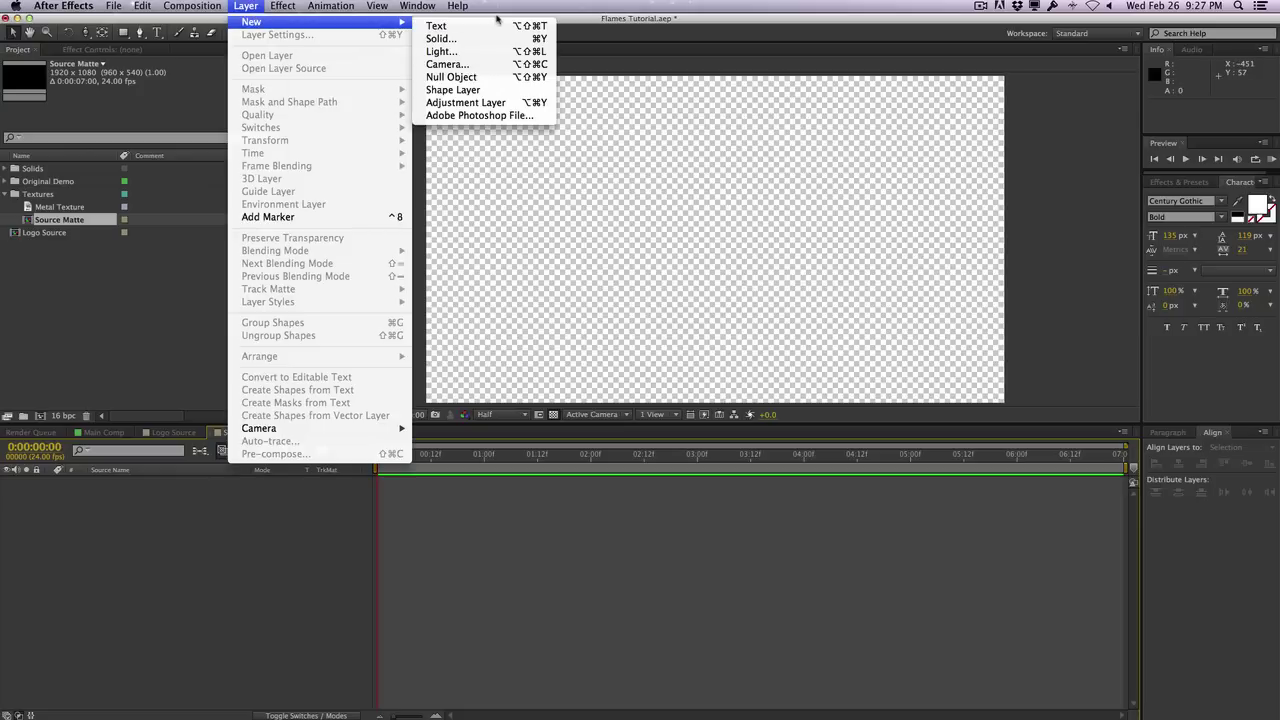
click(440, 38)
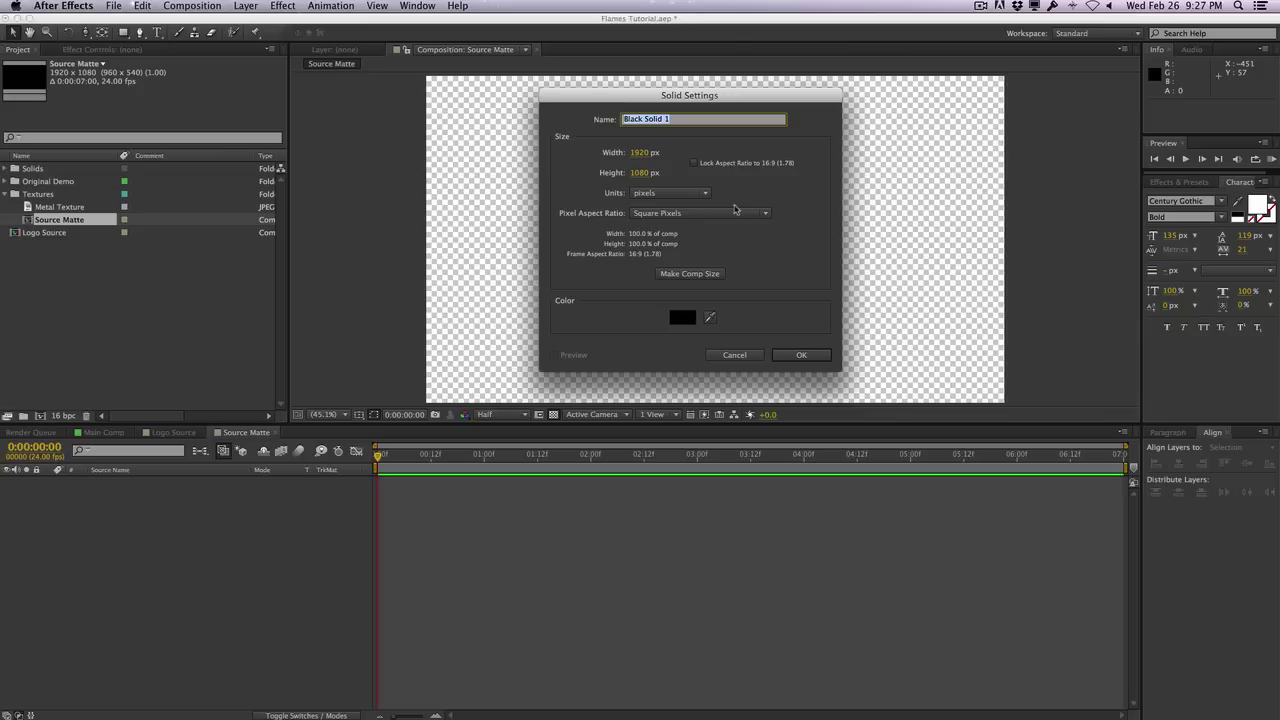
text(Matte)
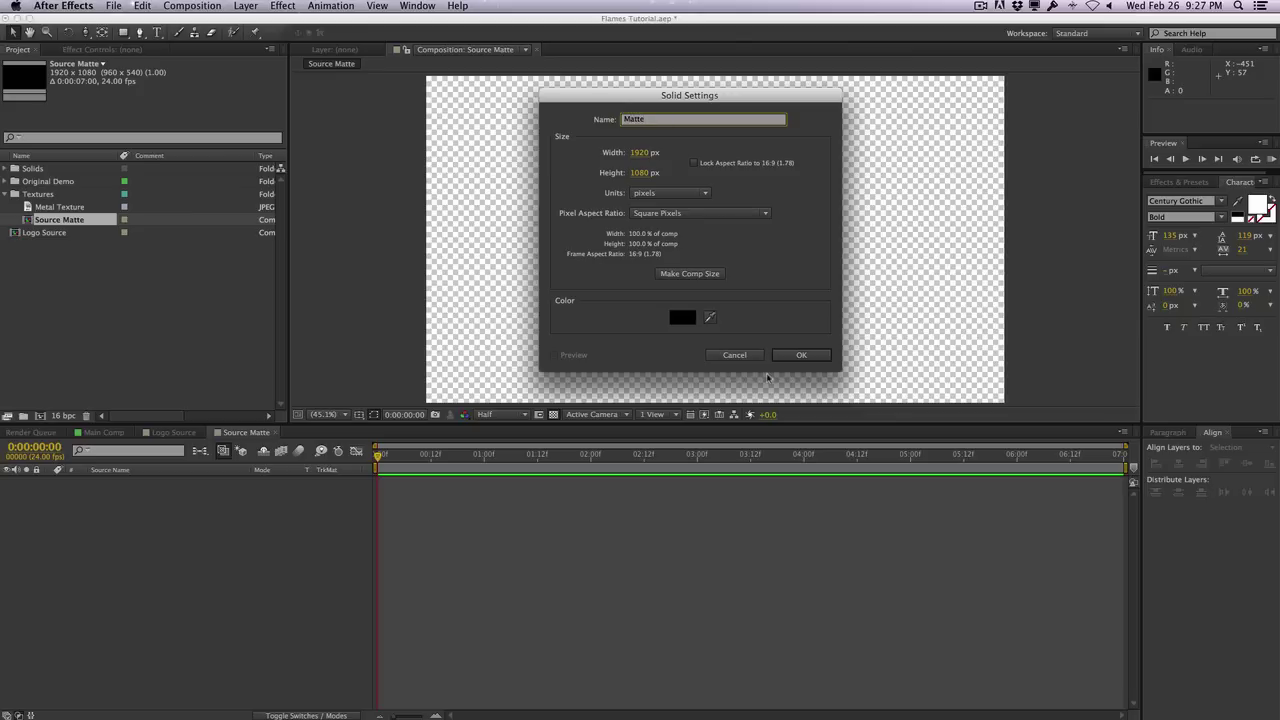
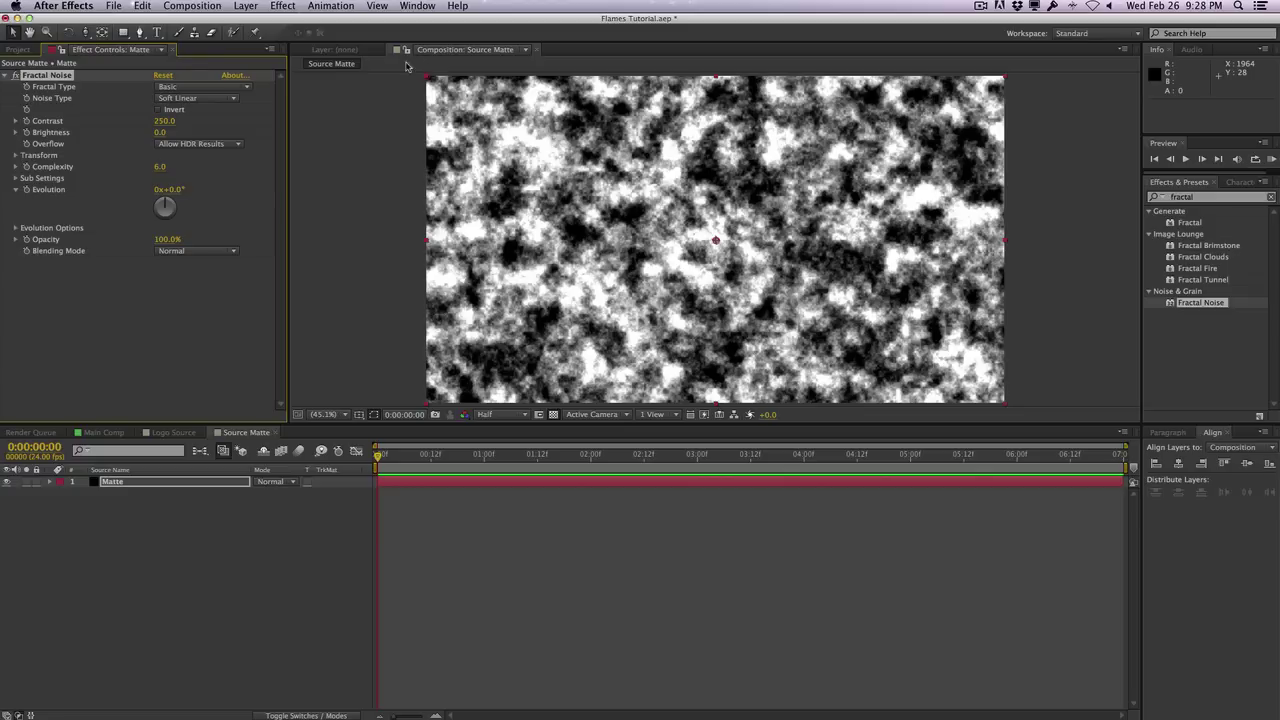
Animate the Fractal Noise Evolution on the Matte layer with the expression time*25
mouse_move(381, 455)
mouse_down()
mouse_move(434, 455)
mouse_move(378, 455)
mouse_up()
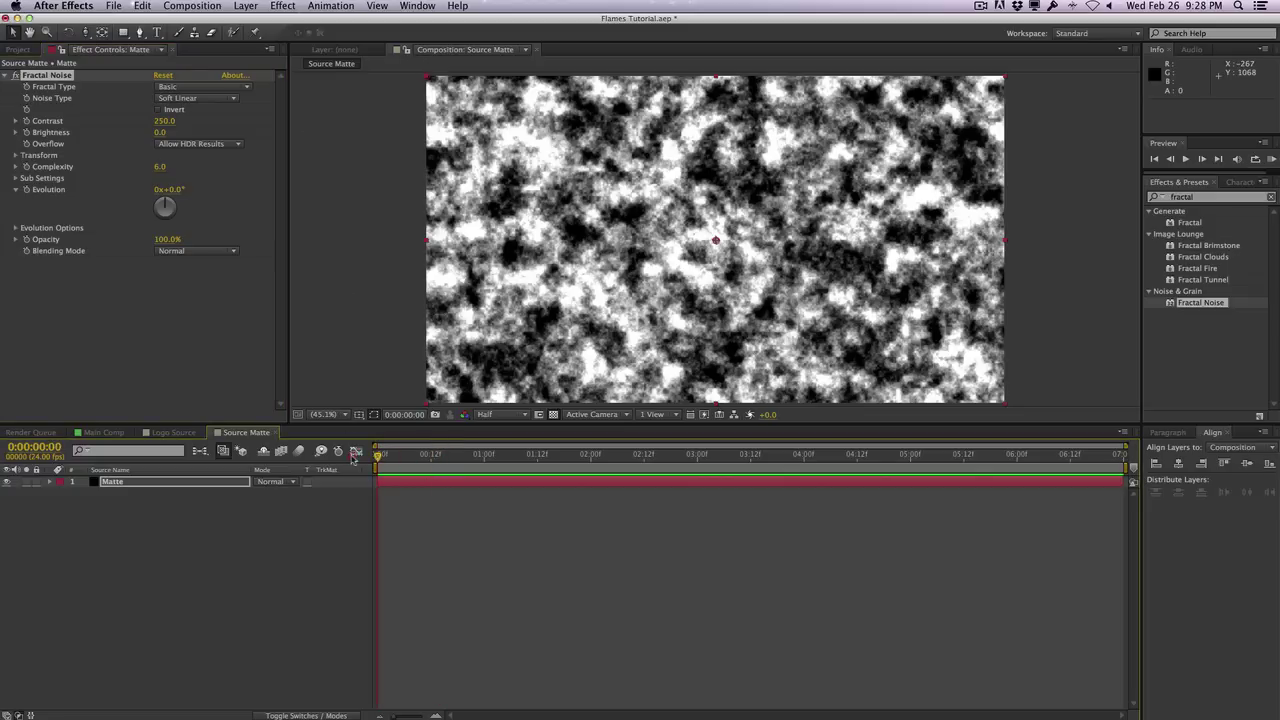
alt+click(25, 190)
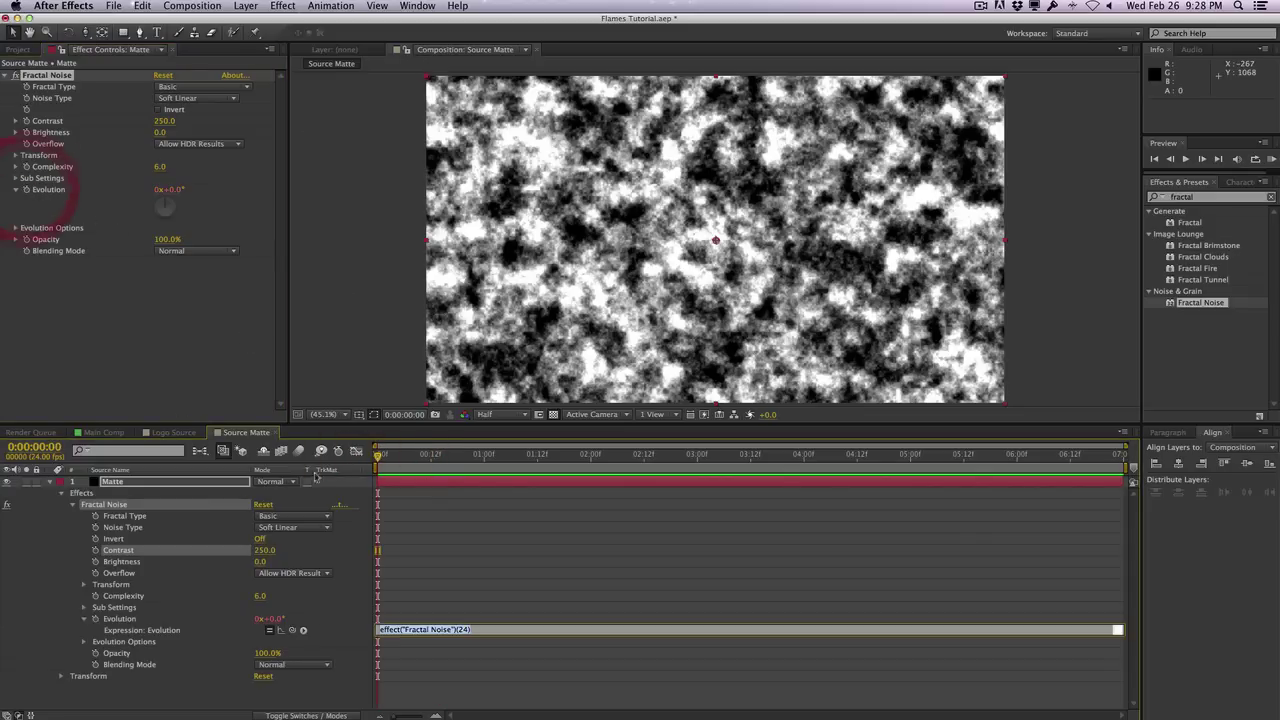
text(time)
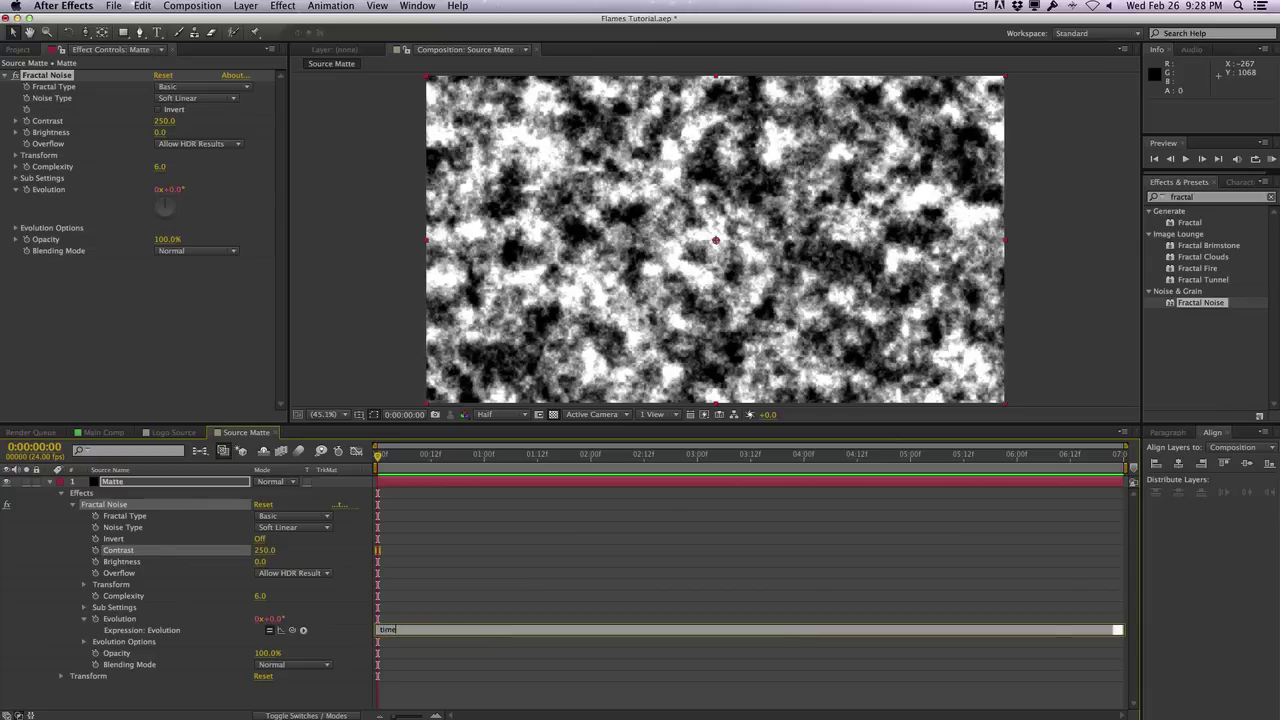
text(*25)
click(397, 312)
drag(383, 462, 356, 471)
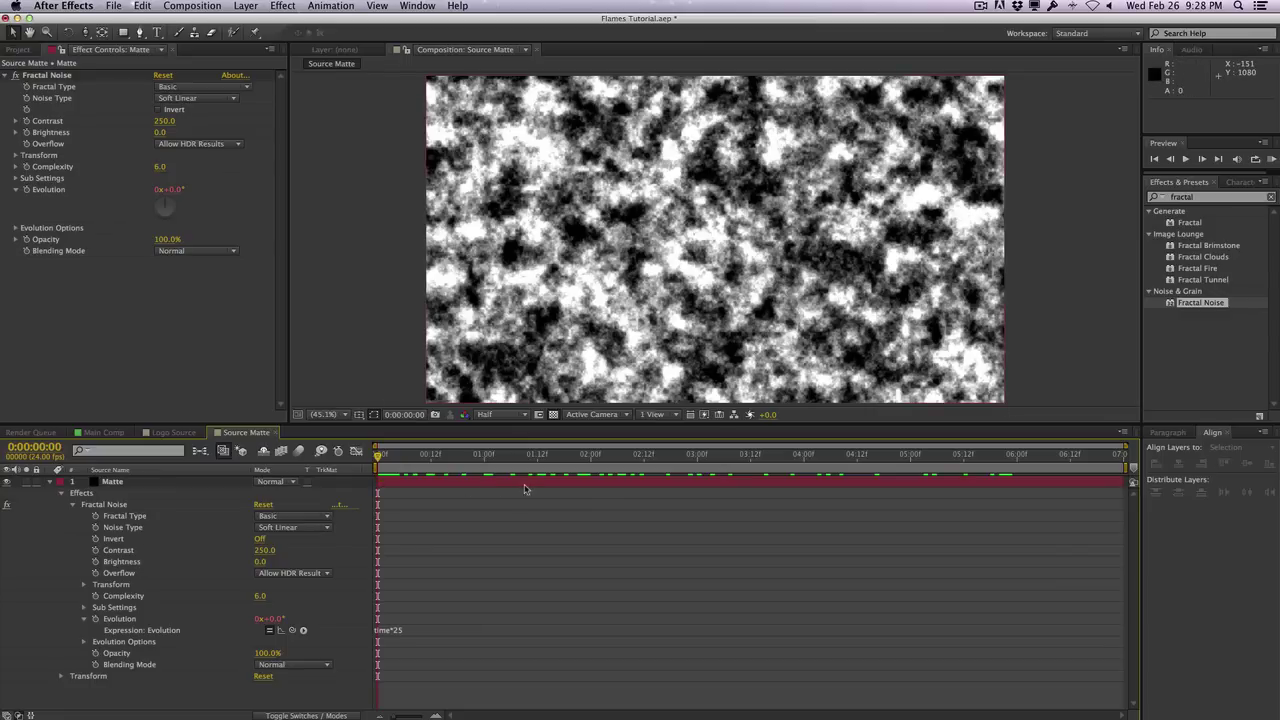
Keyframe the Matte layer's Fractal Noise Brightness at 0:00:01:12 with a value of -150
drag(531, 455, 537, 455)
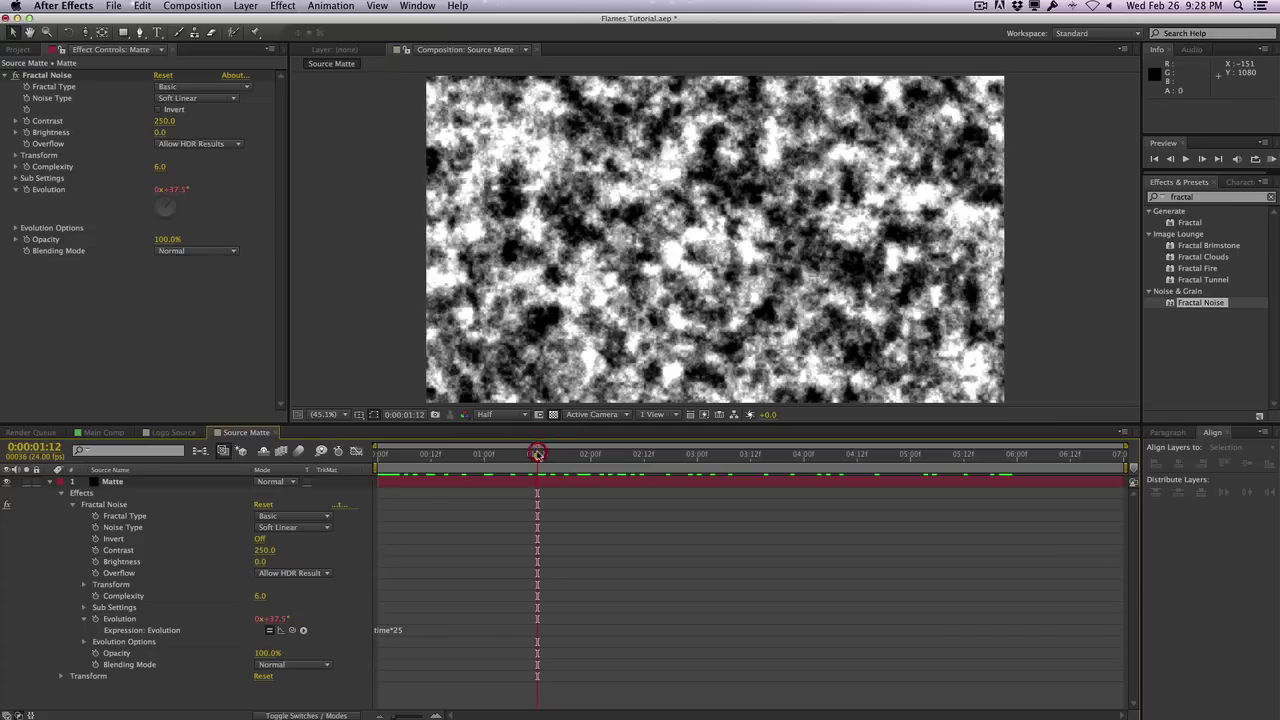
click(27, 132)
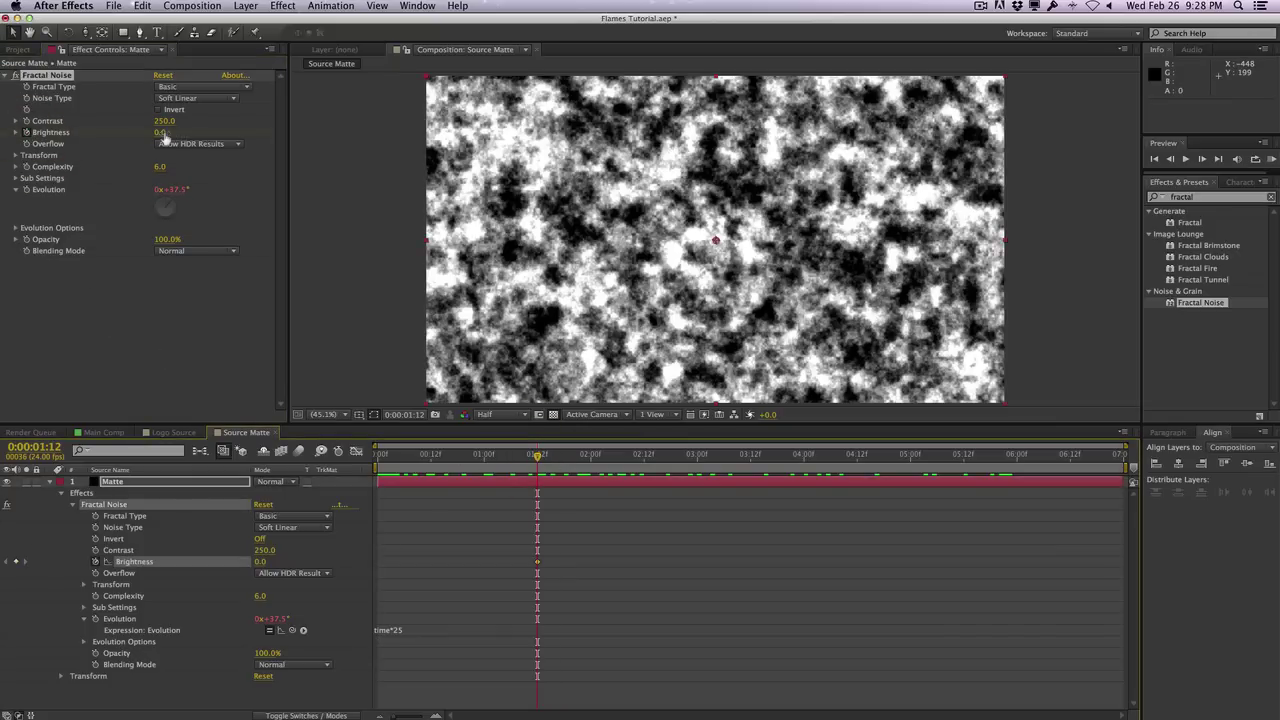
drag(162, 132, 87, 143)
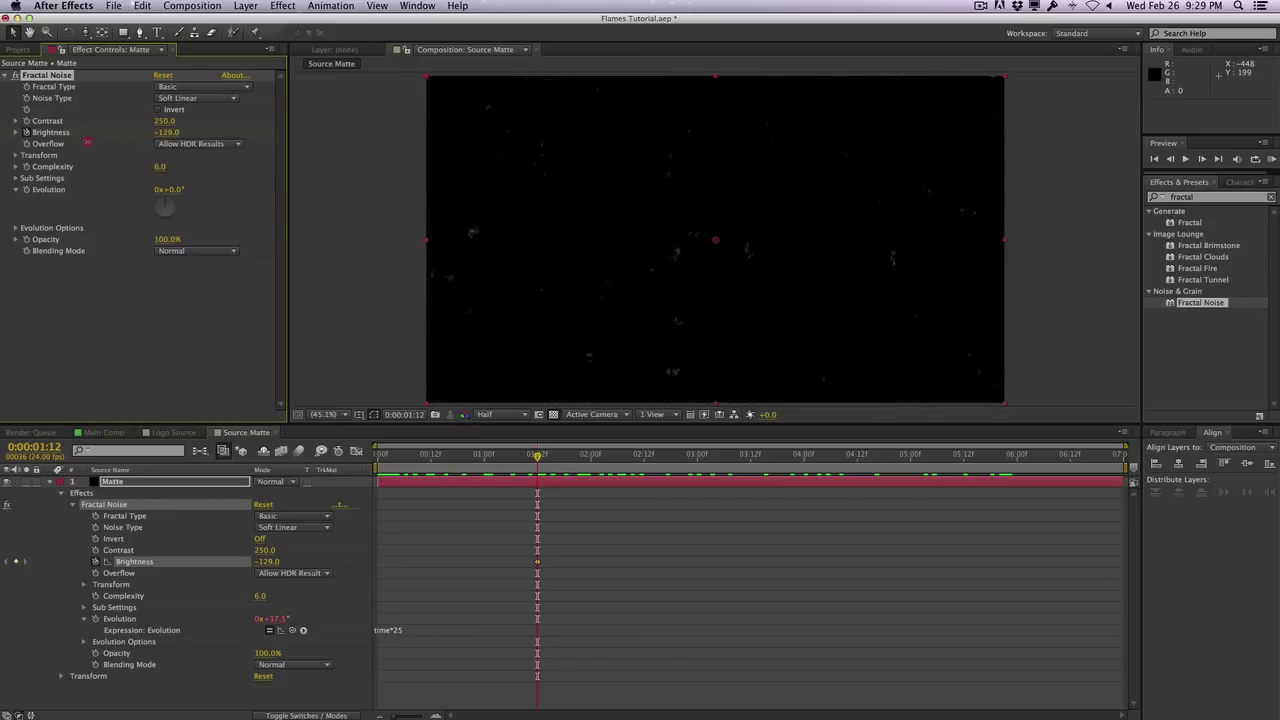
click(167, 132)
text(-150)
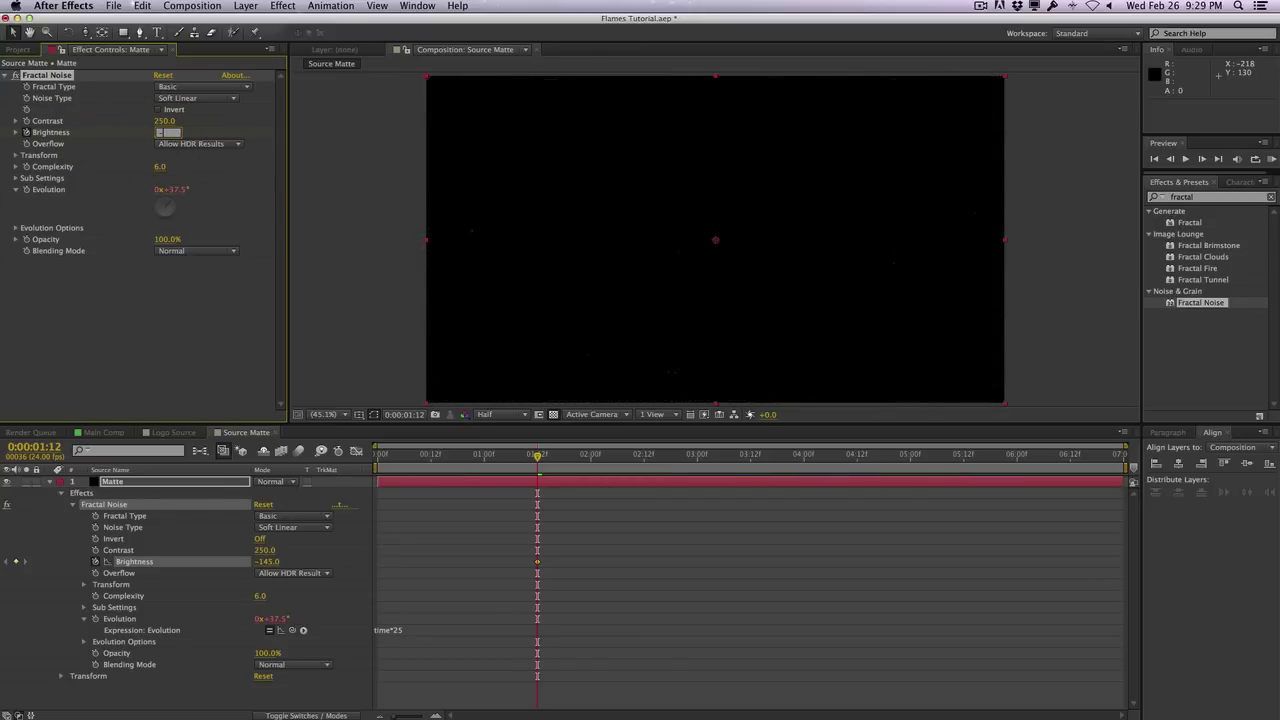
key(Return)
Add a Fractal Noise Brightness keyframe of 150 at 0:00:04:00, scrub through the transition, and collapse the Matte layer's properties
click(804, 455)
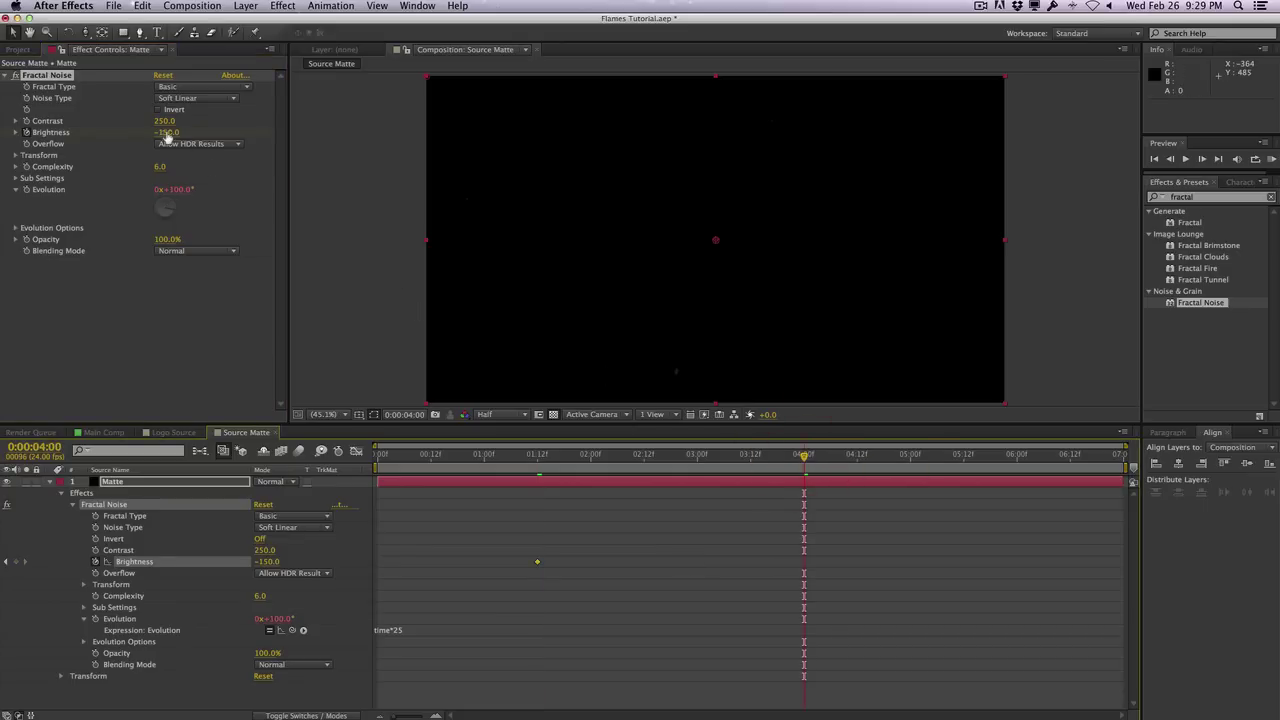
drag(168, 136, 323, 125)
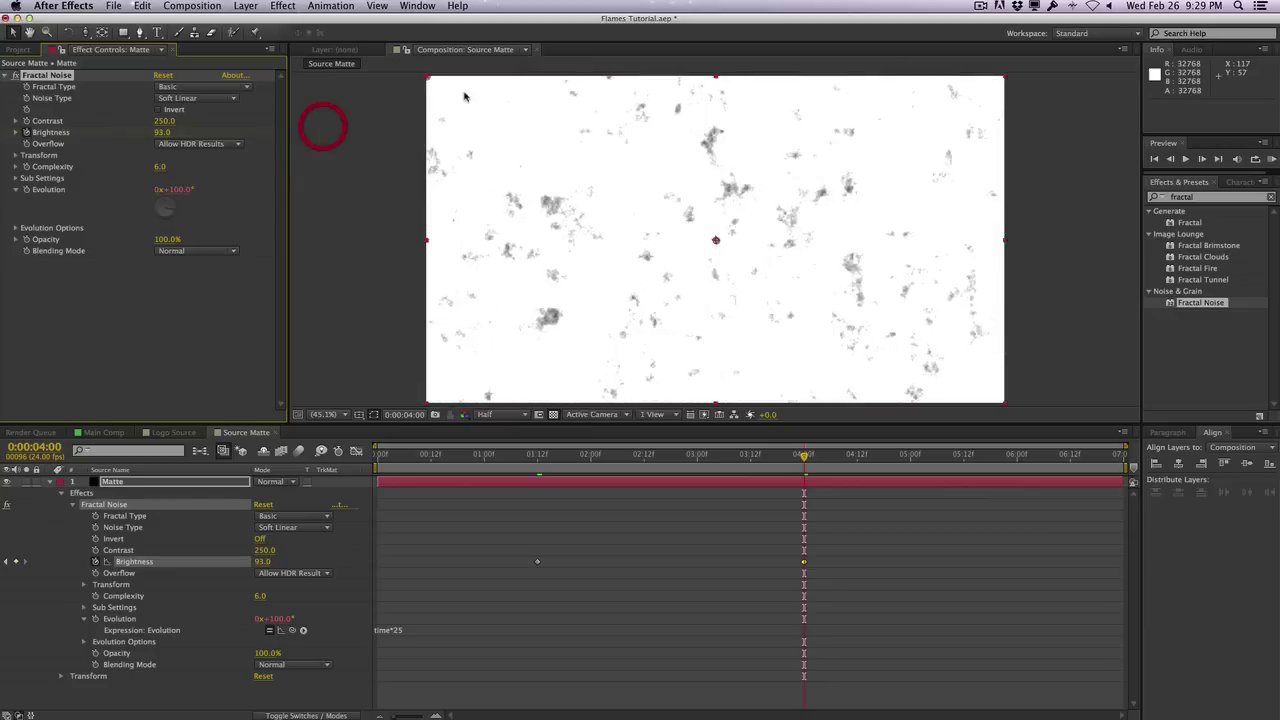
click(164, 133)
text(150)
key(Return)
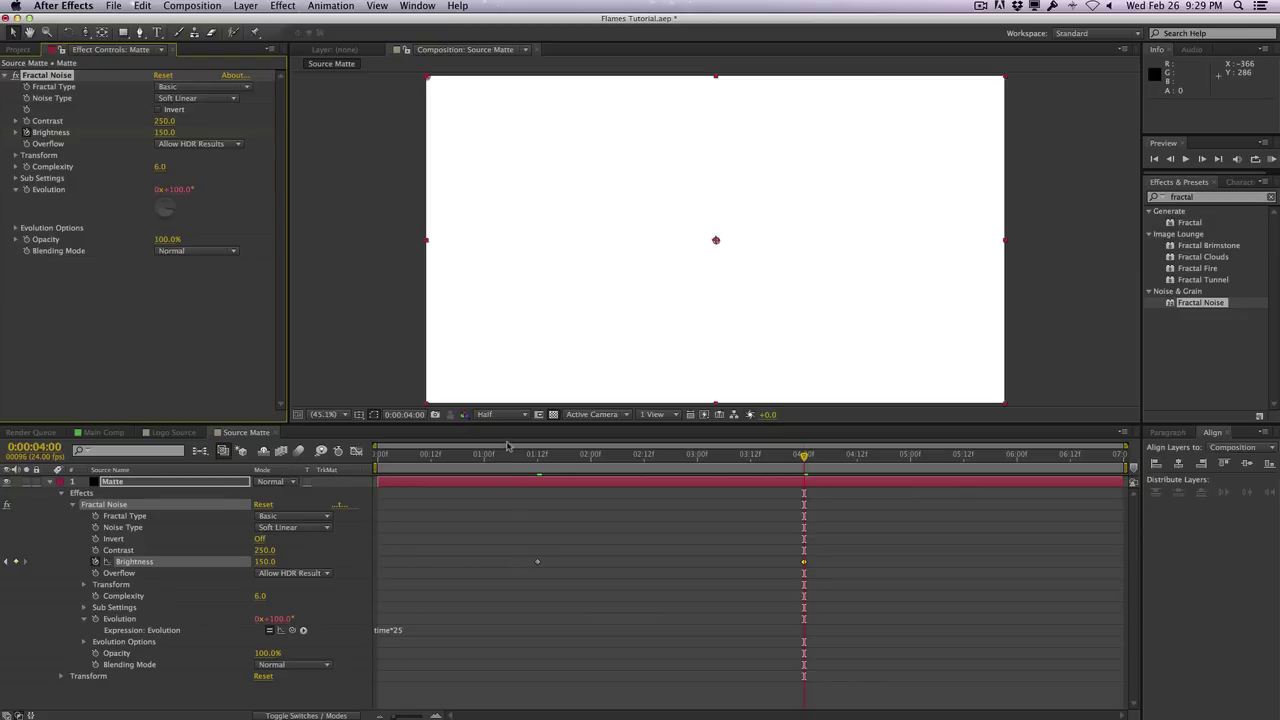
drag(511, 466, 640, 455)
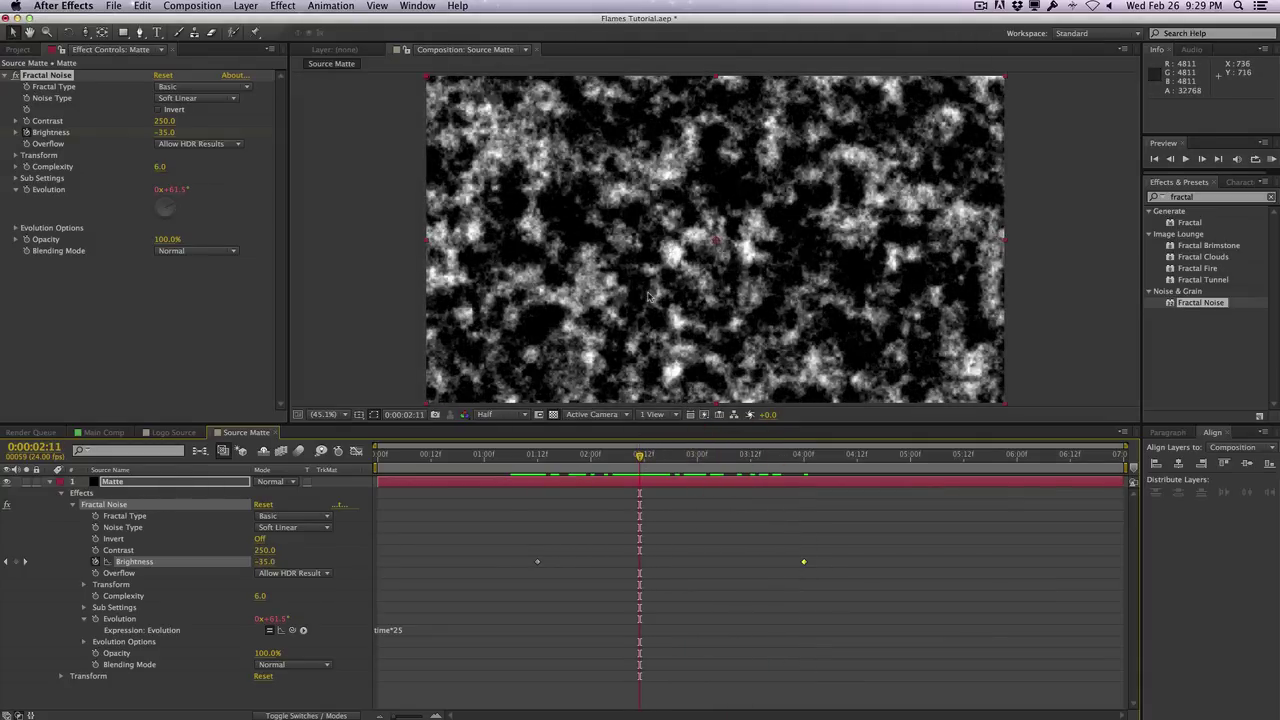
click(53, 485)
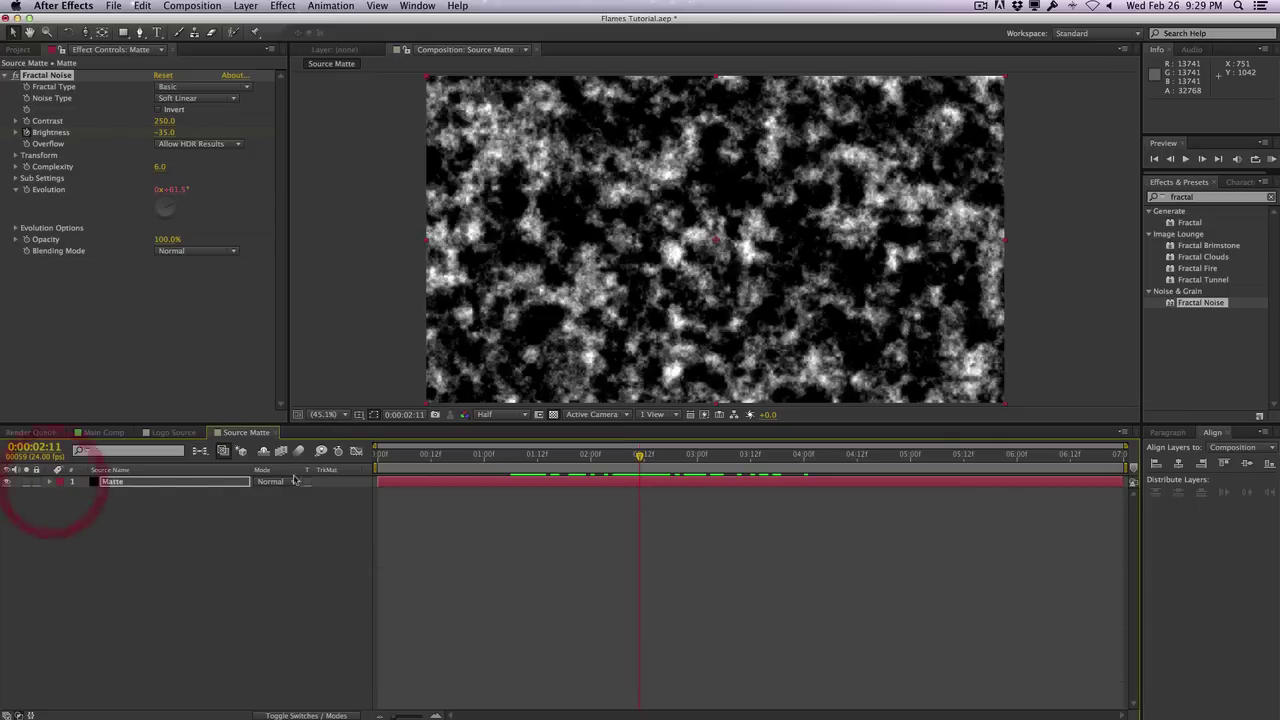
click(263, 557)
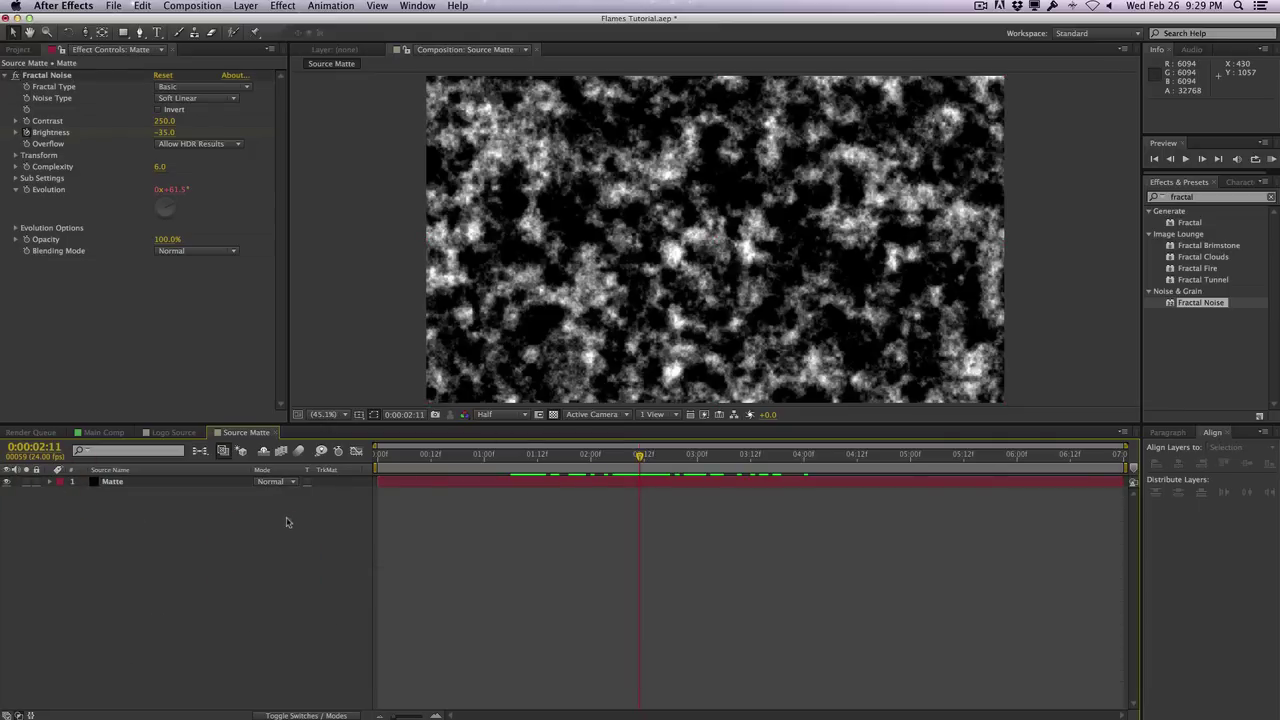
Create a composition named Emitter Map with the HDTV 1080 24 preset and a duration of 7 seconds
click(215, 7)
click(200, 40)
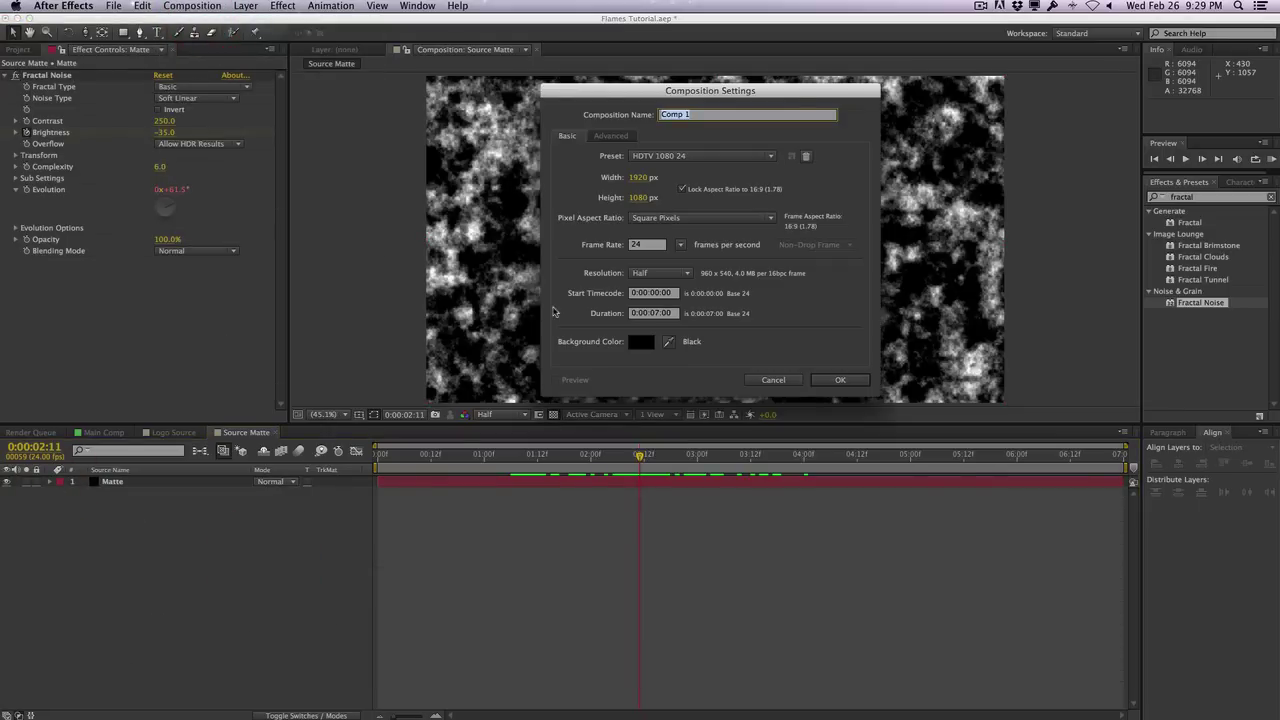
text(E)
key(BackSpace)
click(845, 379)
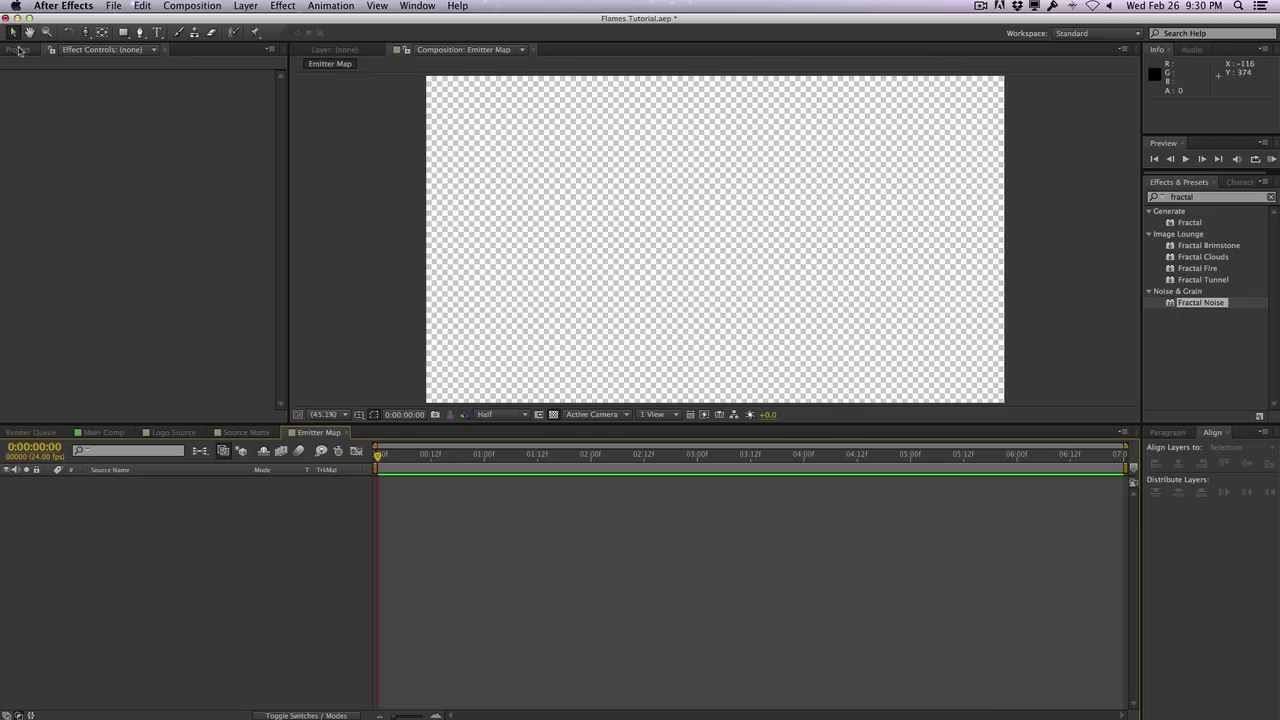
Create a Logo folder at the top level of the project and place the Logo Source composition in it
click(18, 49)
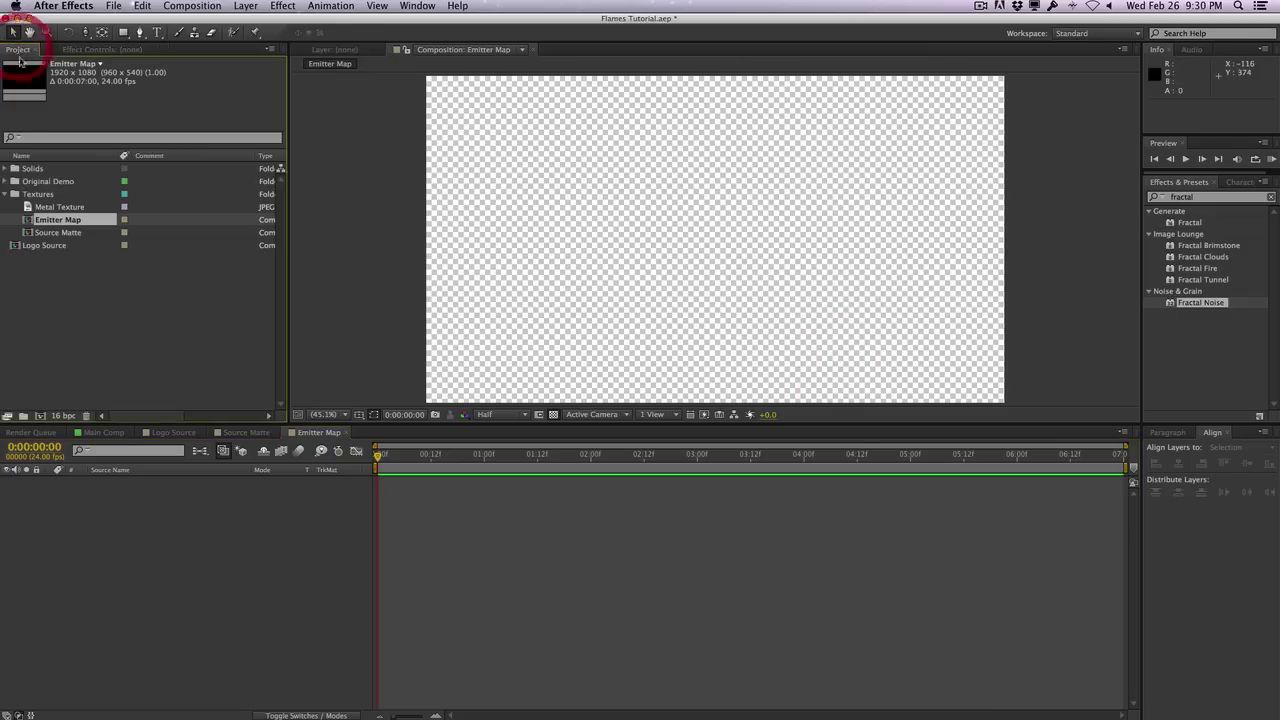
click(17, 415)
text(Logo)
key(Return)
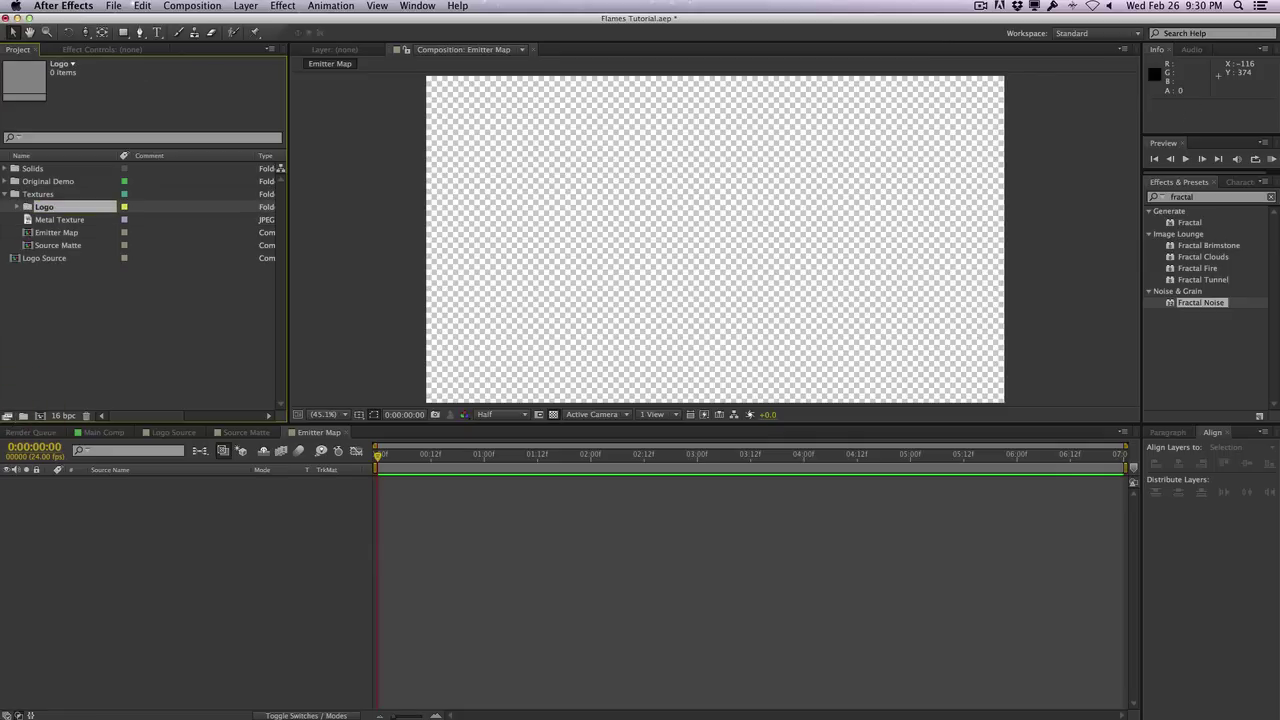
drag(104, 209, 94, 300)
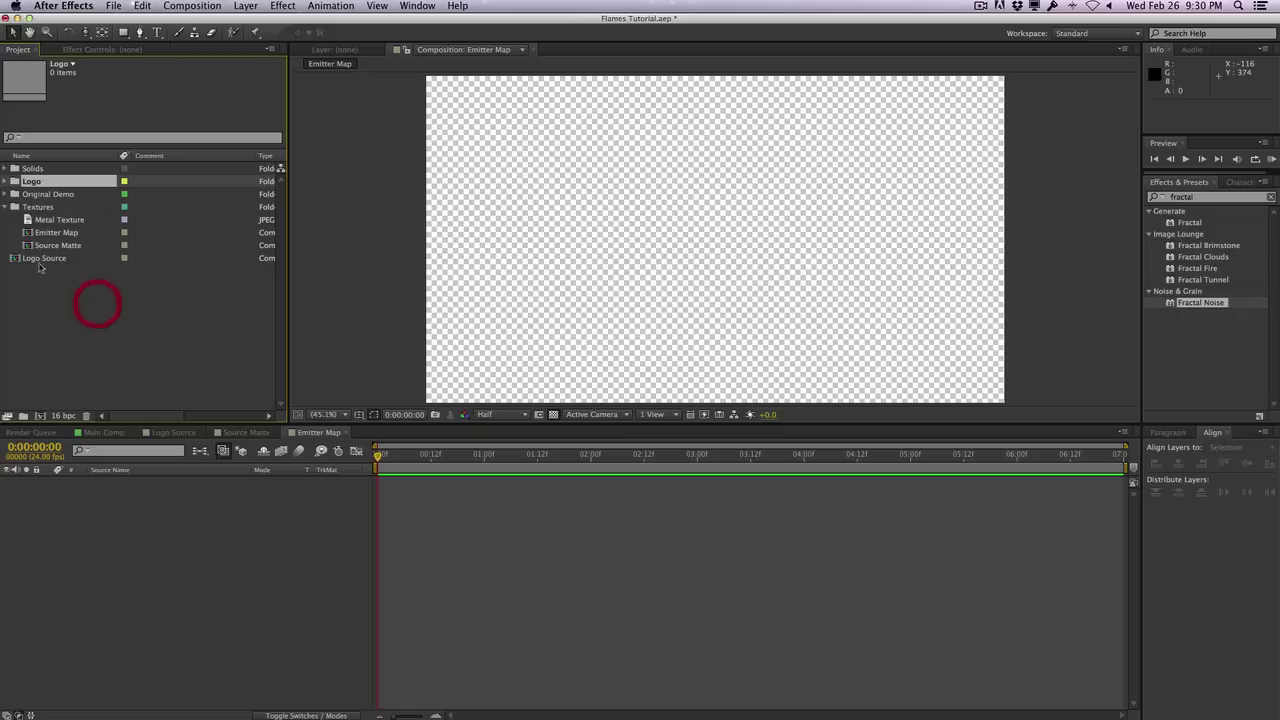
drag(25, 259, 32, 181)
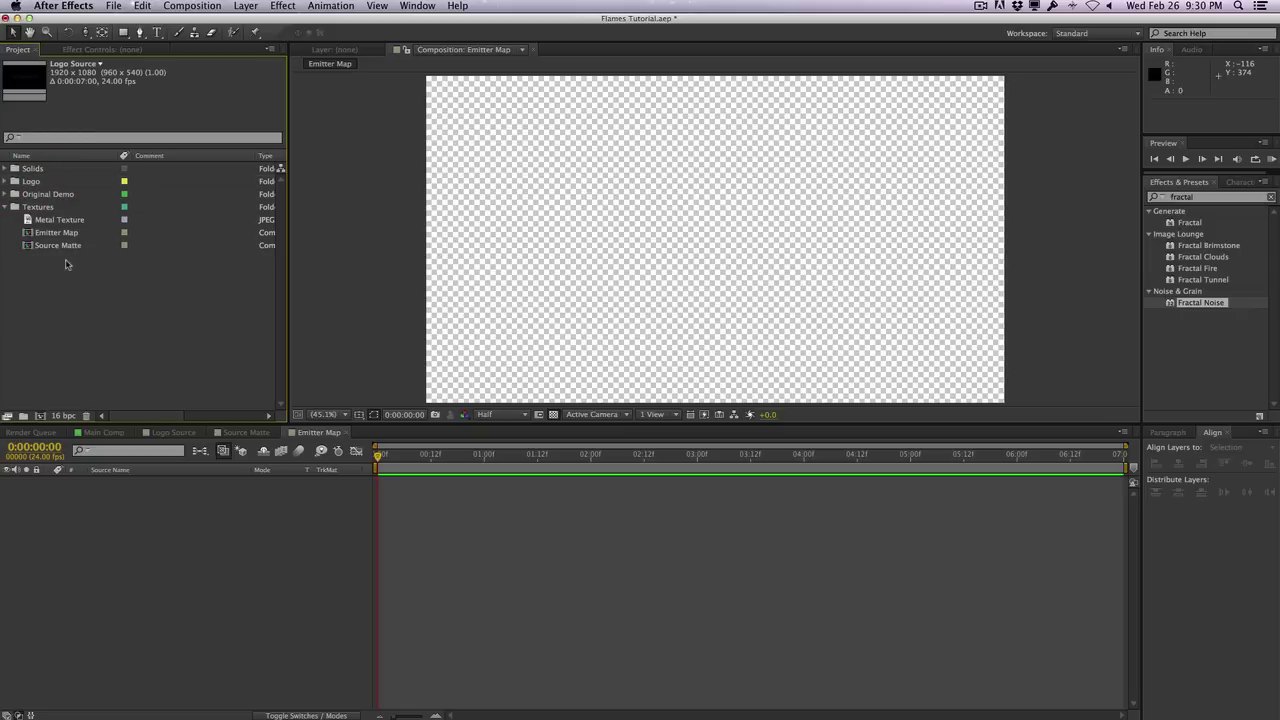
Create a Mattes folder in the project and move the Emitter Map and Source Matte compositions into it
right_click(101, 263)
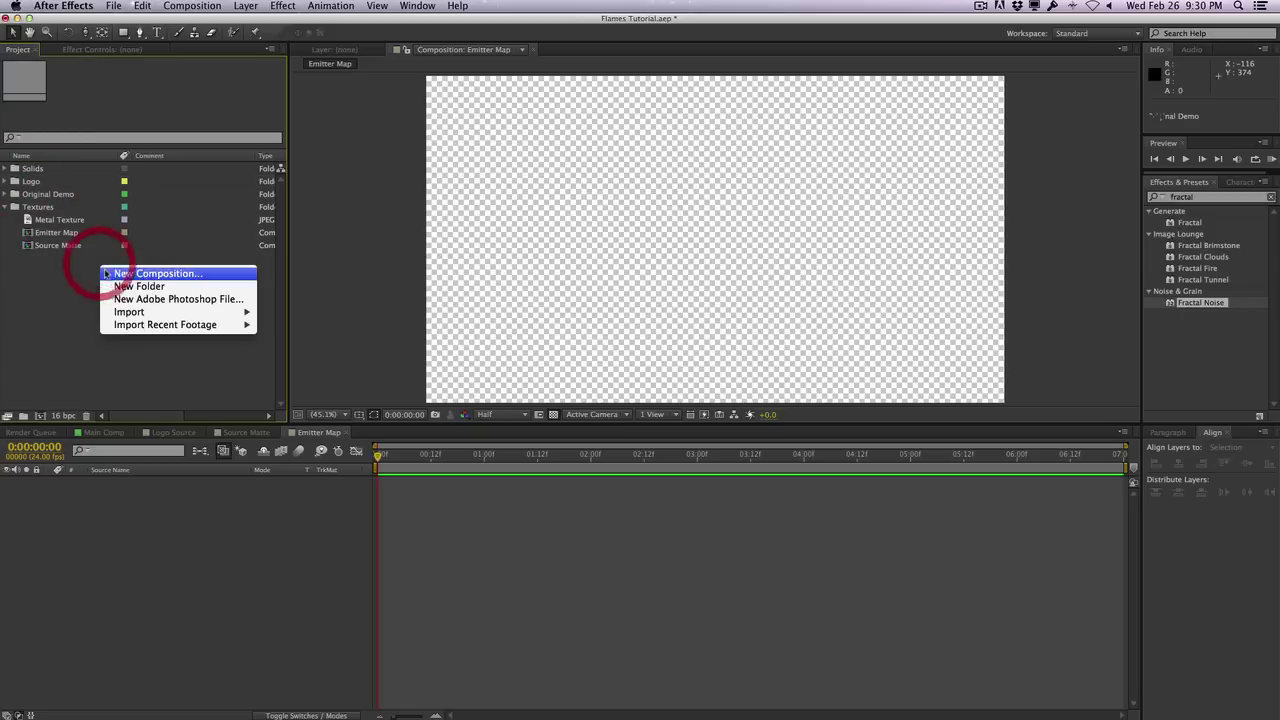
click(108, 284)
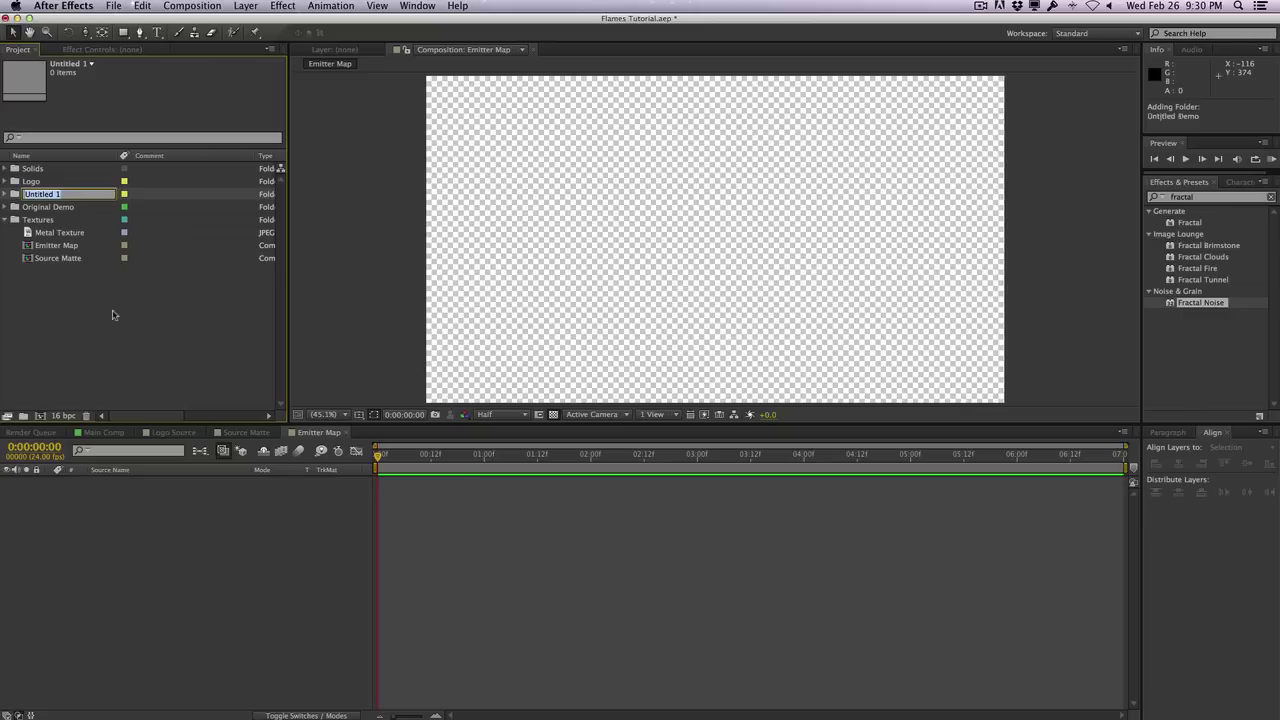
text(Mattes)
key(Return)
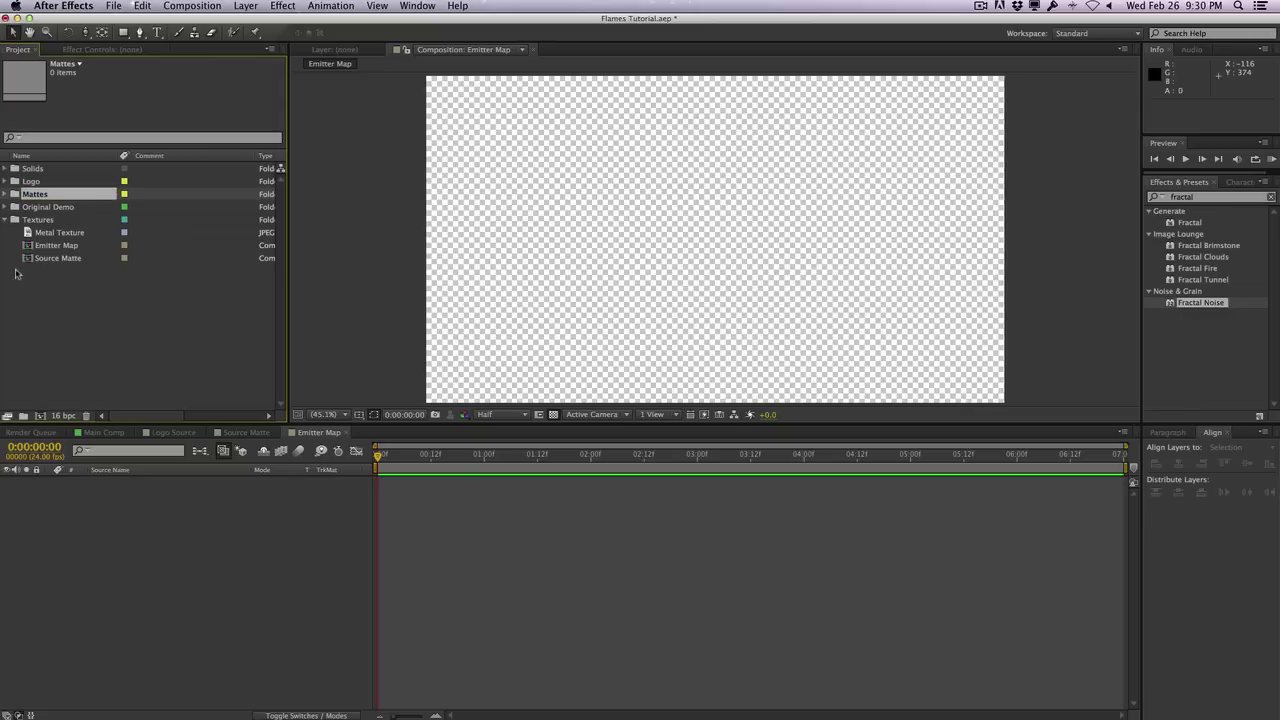
drag(69, 286, 63, 194)
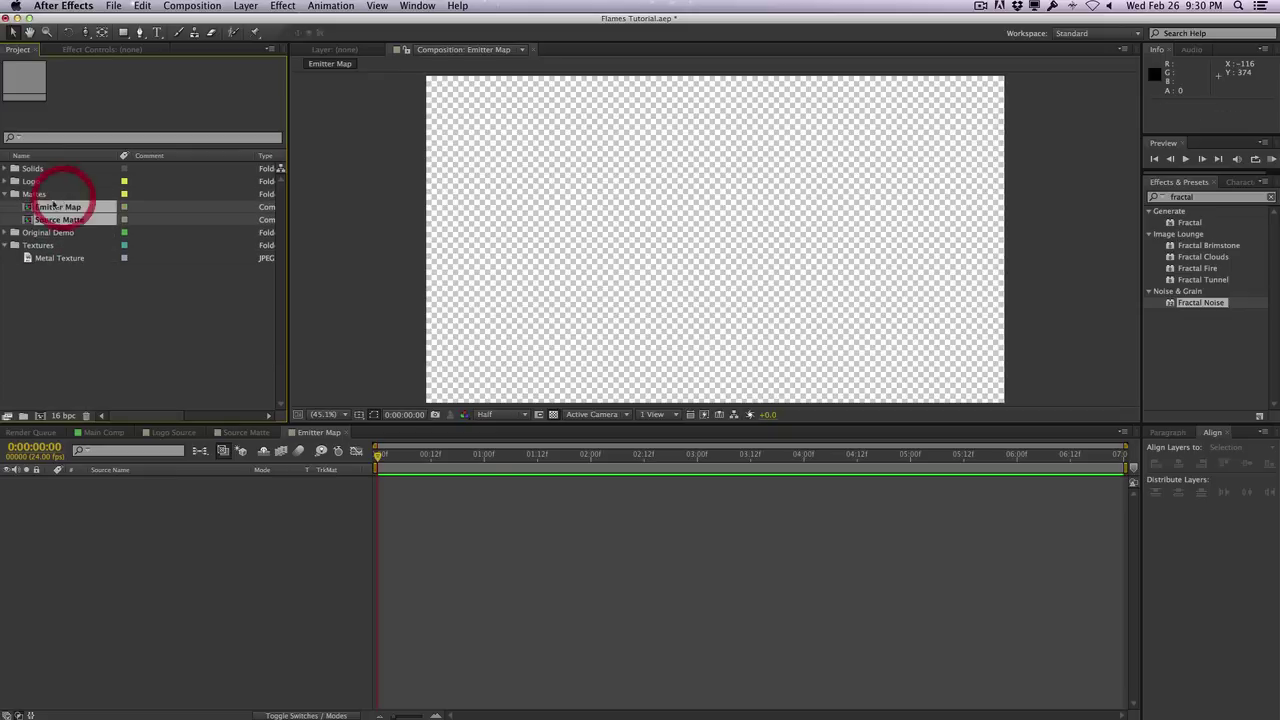
click(118, 330)
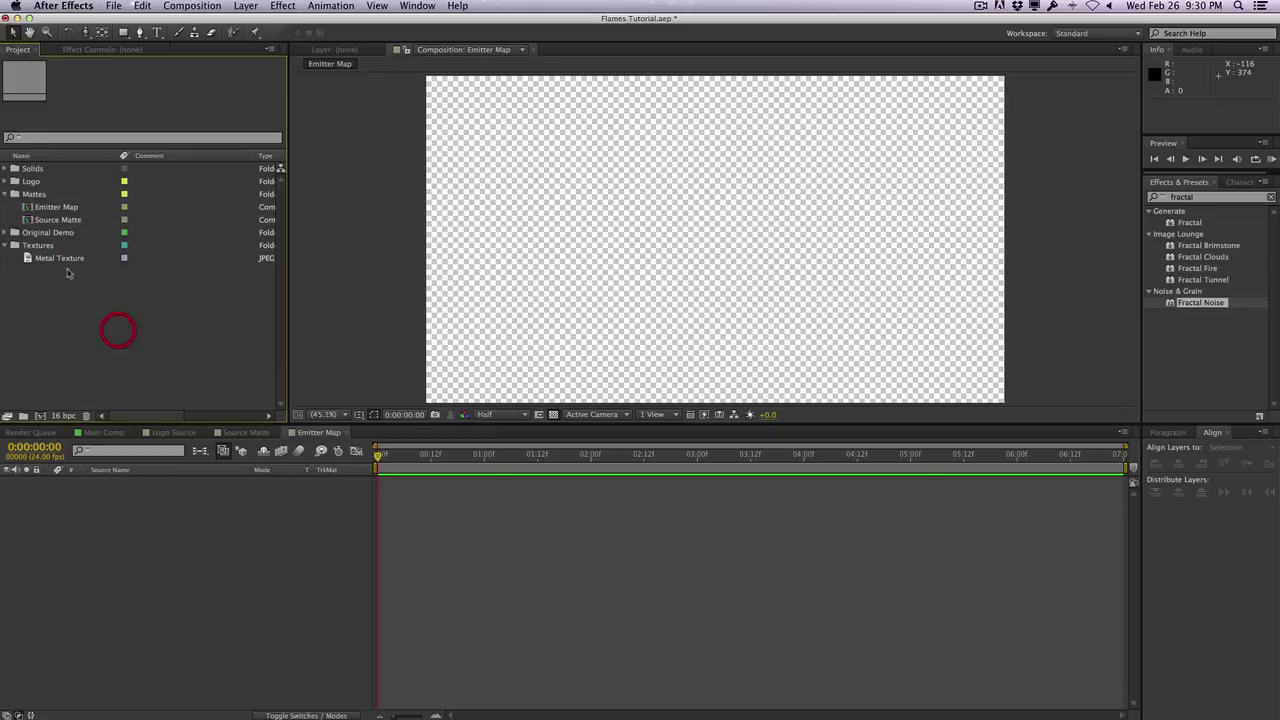
Add Logo Source to the Emitter Map composition with Source Matte above it, and compare the two layers at 0:00:02:19
click(7, 182)
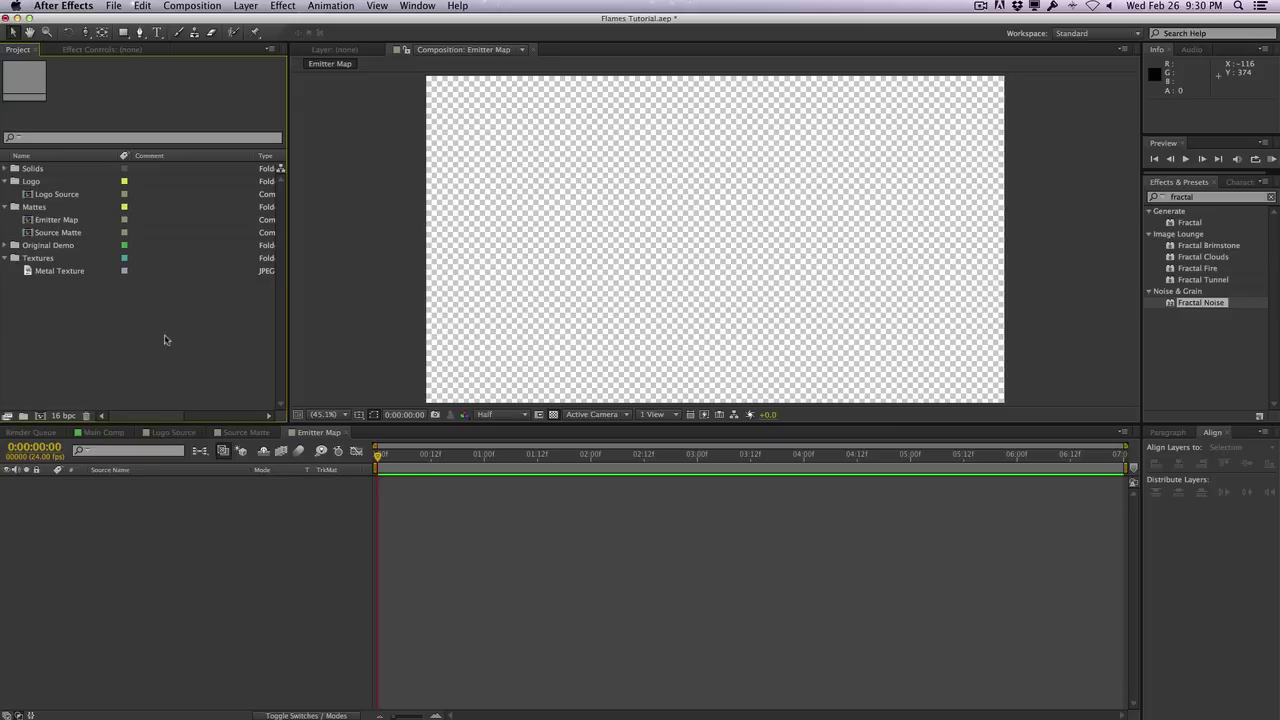
drag(57, 194, 166, 559)
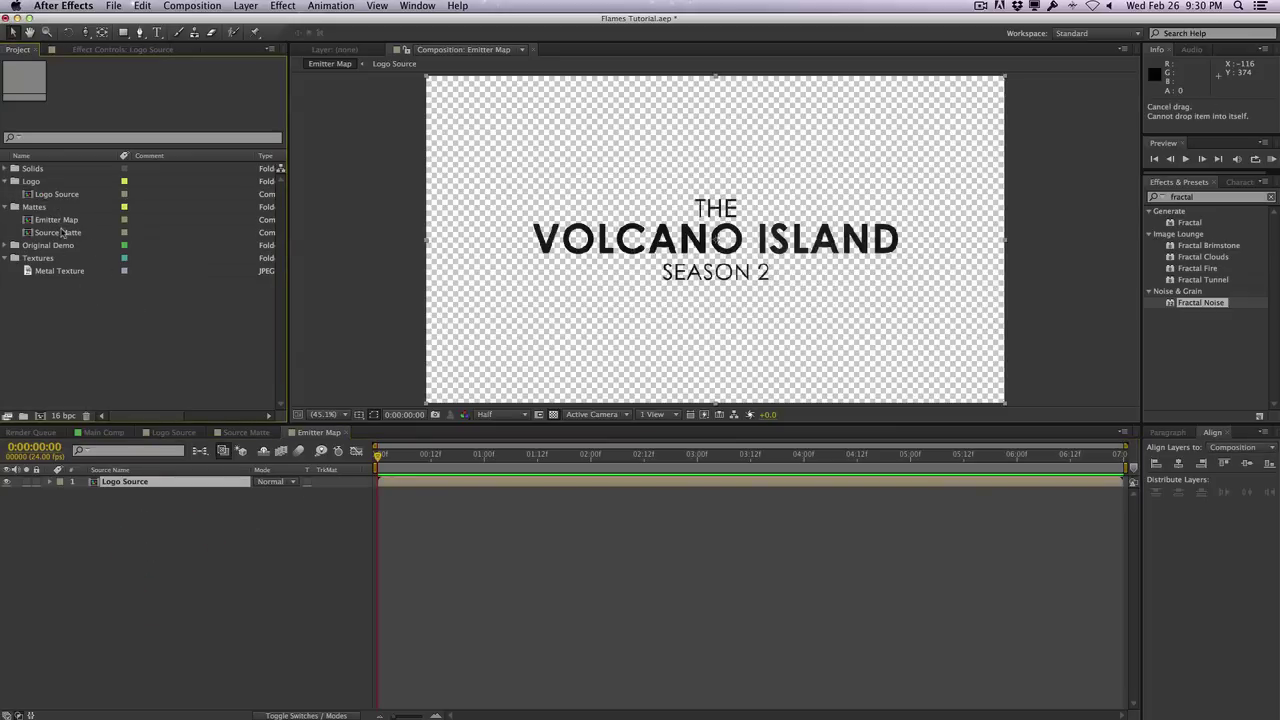
drag(62, 232, 160, 486)
drag(380, 456, 676, 455)
click(8, 482)
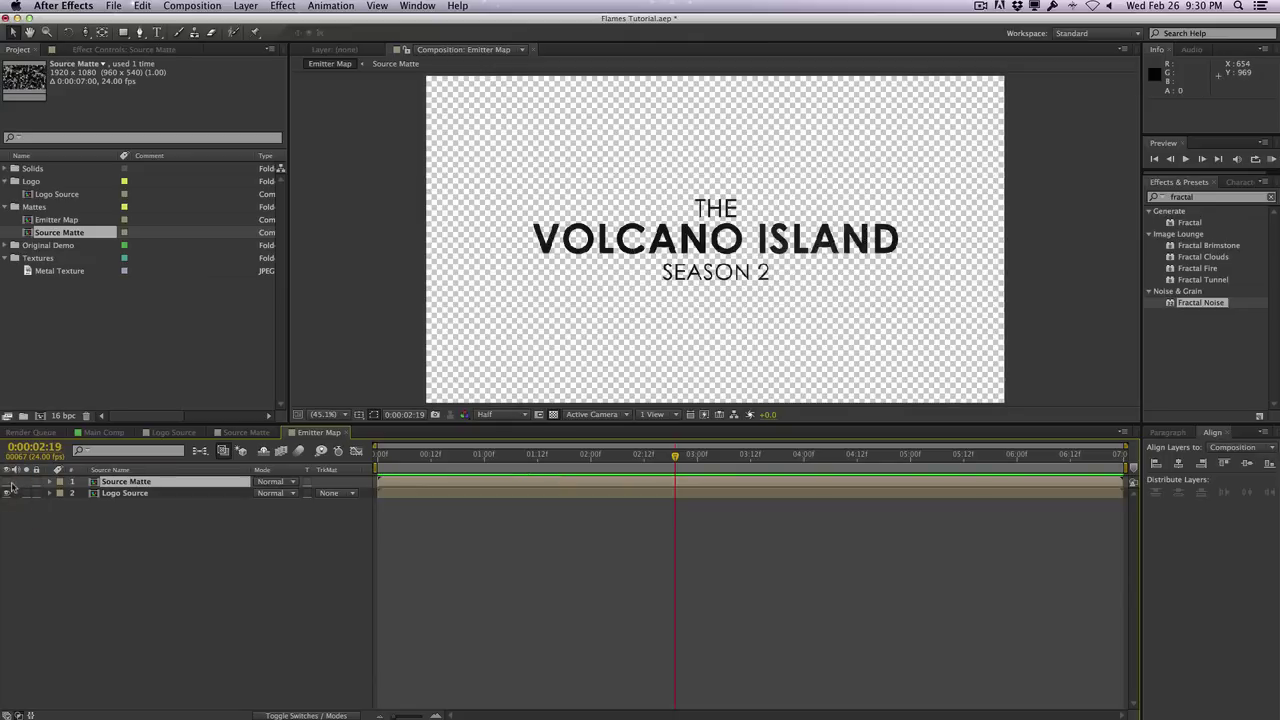
click(8, 482)
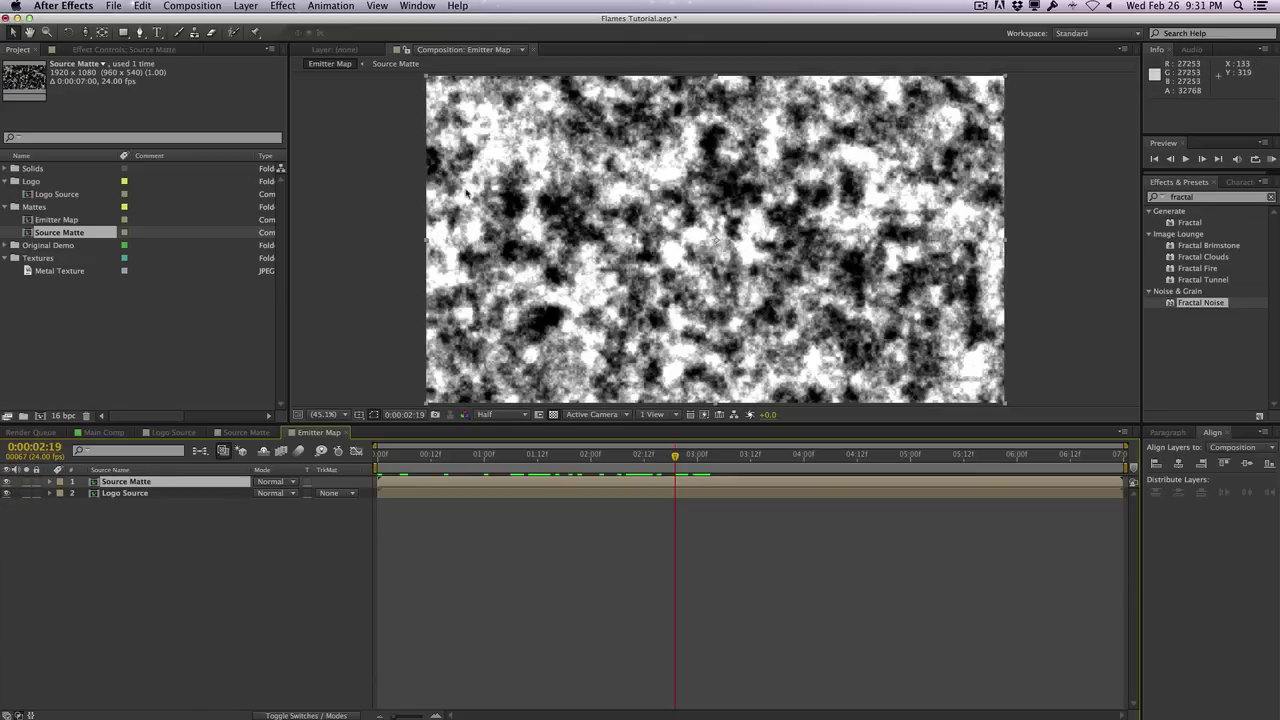
Set the Logo Source layer in Emitter Map to use Source Matte as its luma track matte
click(173, 497)
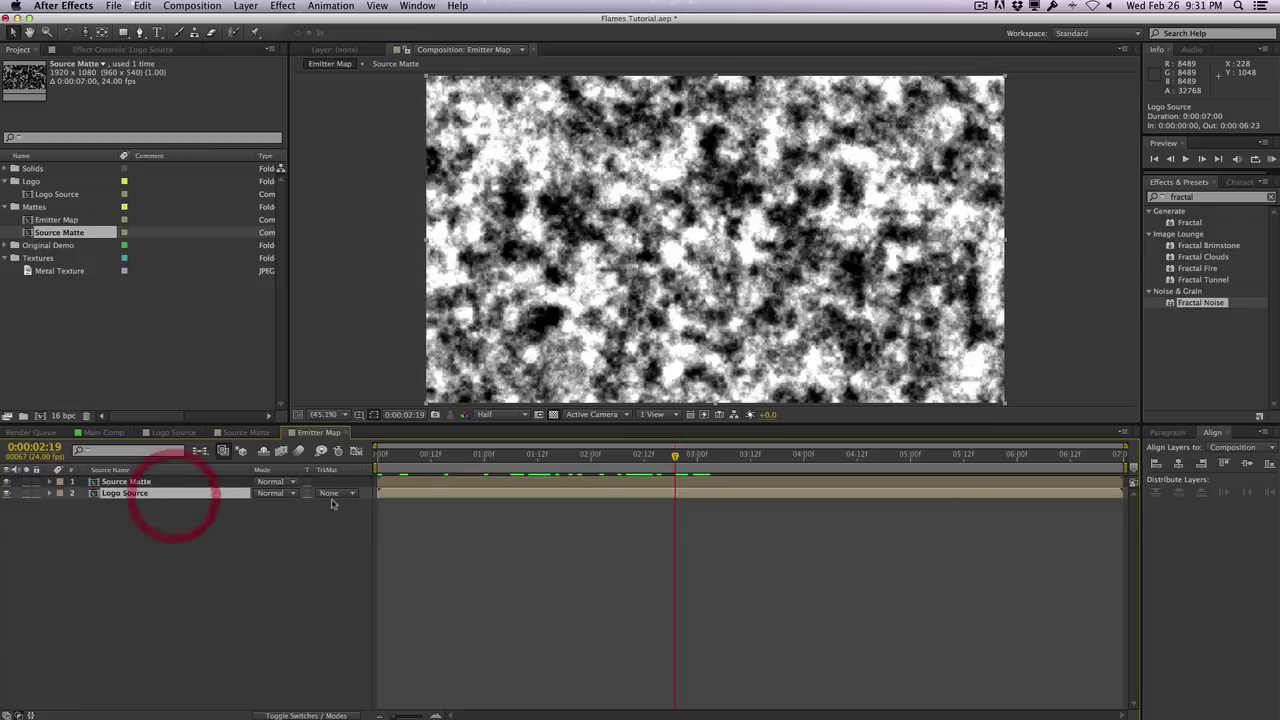
click(334, 493)
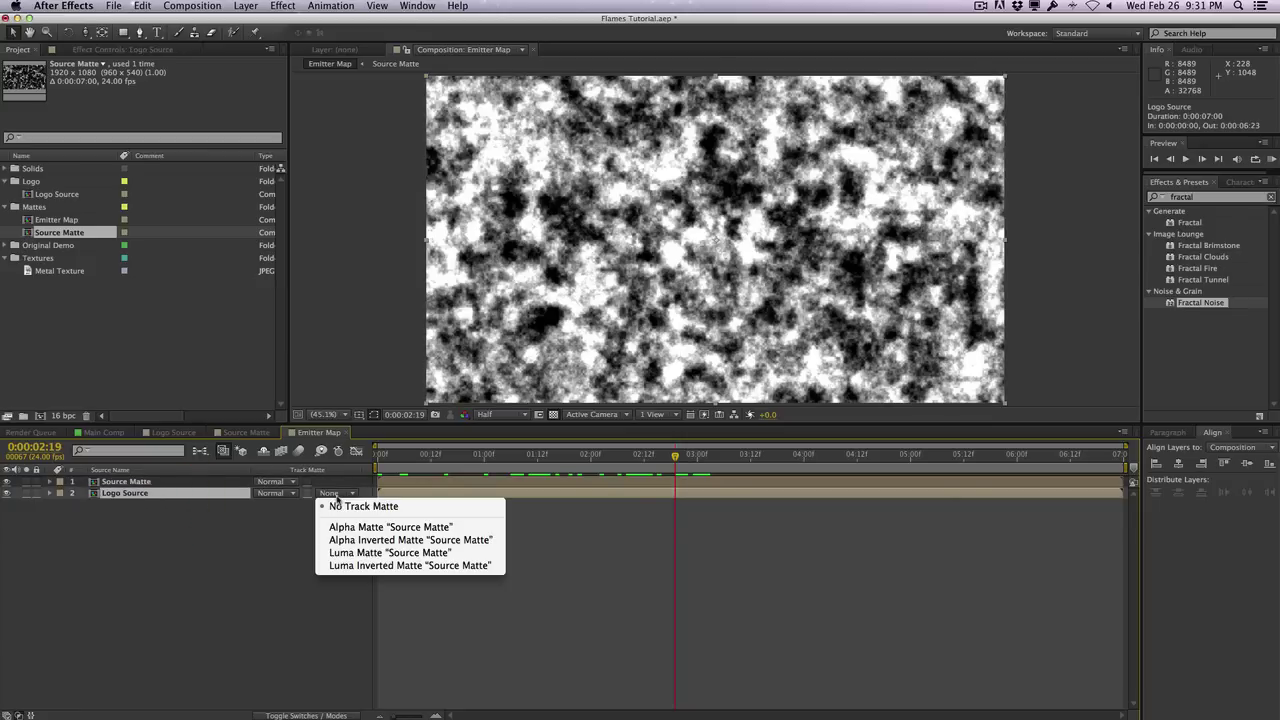
click(353, 552)
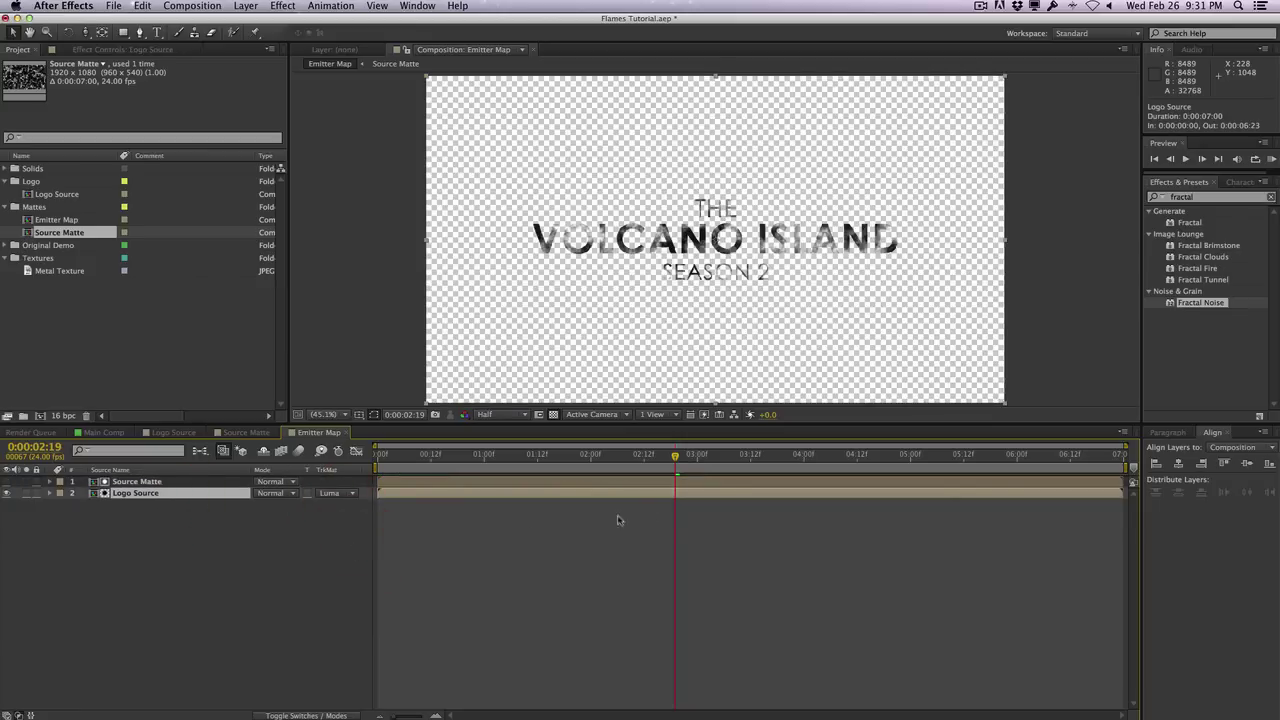
Compare the Source Matte noise with the matted logo at 0:00:01:09 and 0:00:02:10 by toggling the layers' visibility
mouse_move(647, 459)
mouse_down()
mouse_move(497, 456)
mouse_move(654, 454)
mouse_up()
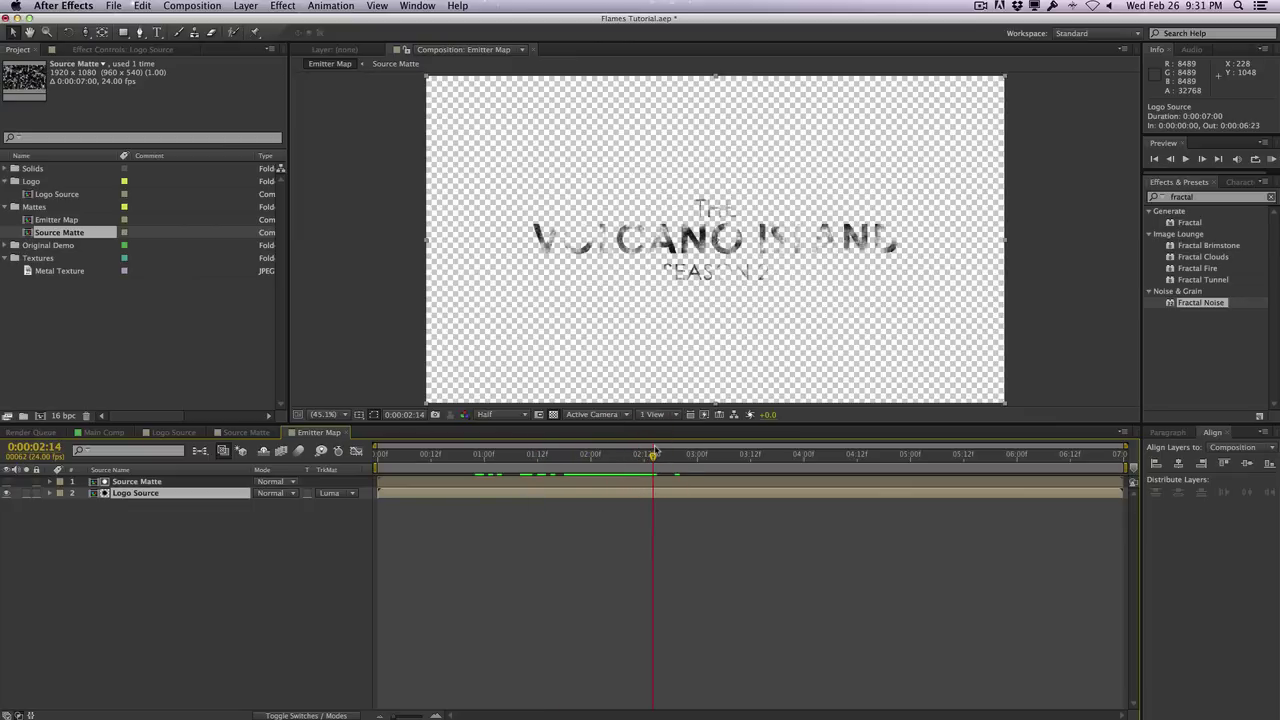
drag(652, 466, 524, 458)
click(7, 481)
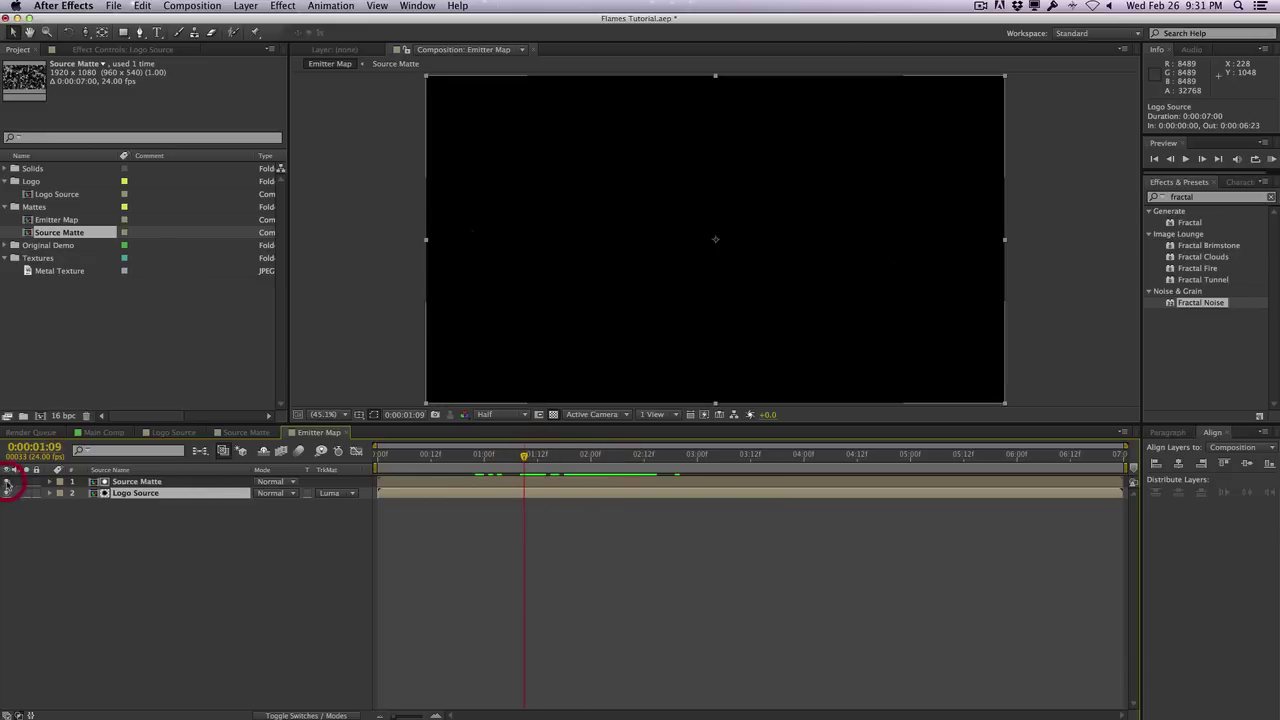
click(7, 481)
drag(530, 463, 634, 454)
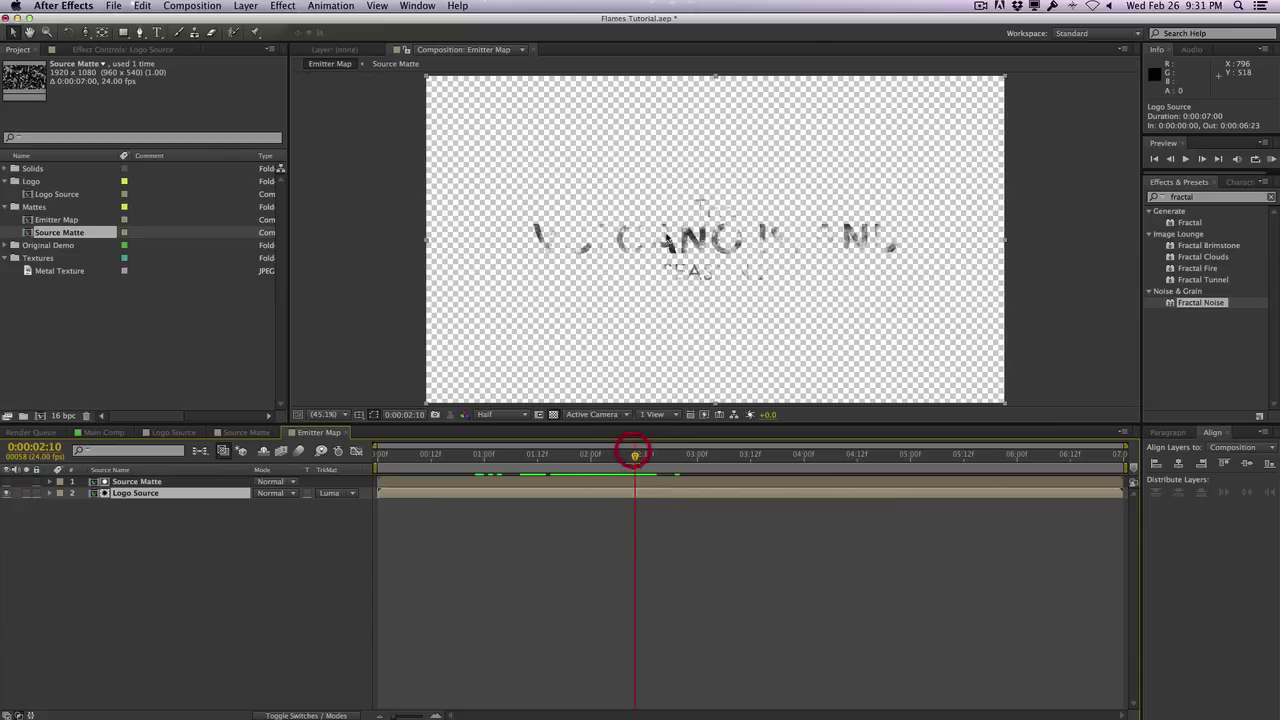
click(8, 493)
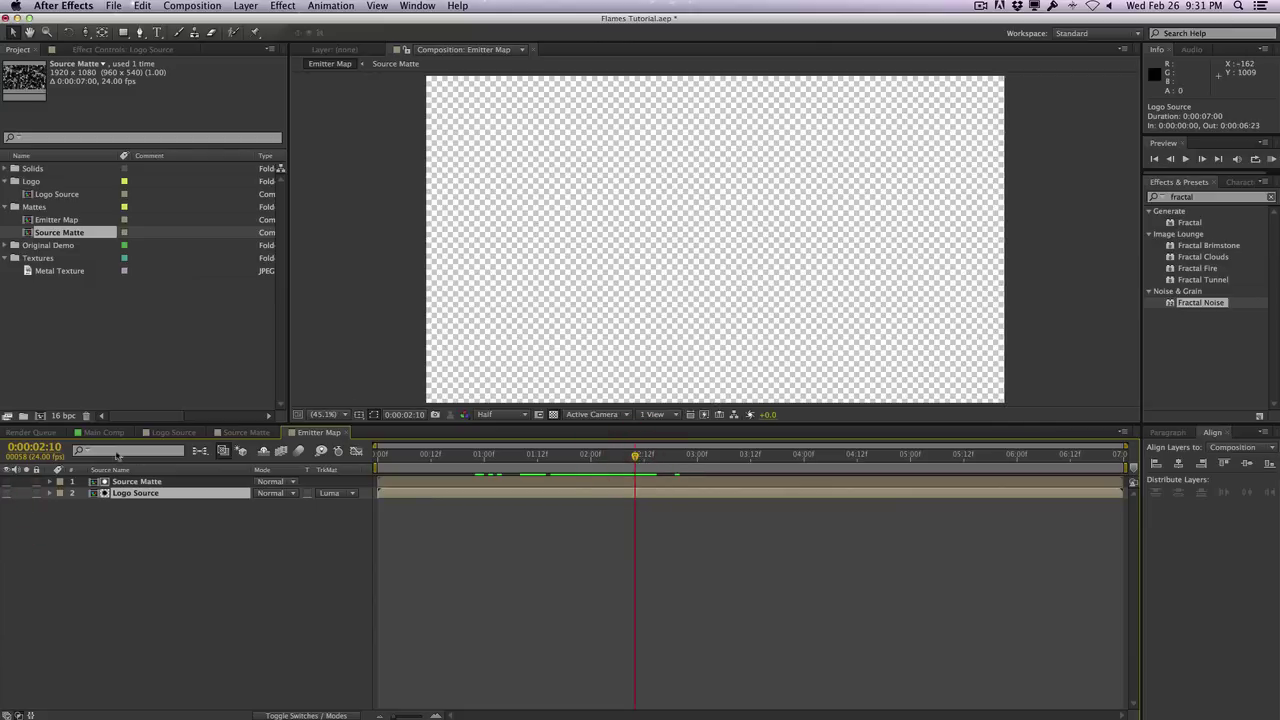
click(8, 493)
click(8, 481)
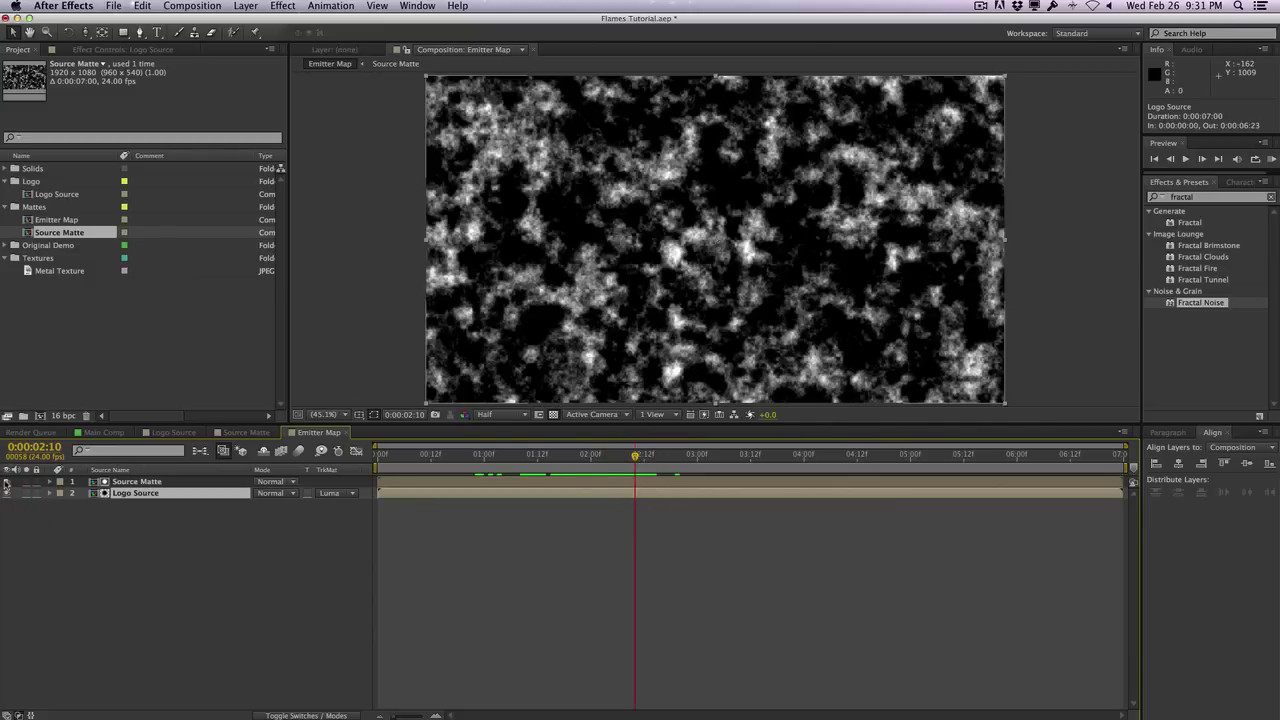
click(8, 481)
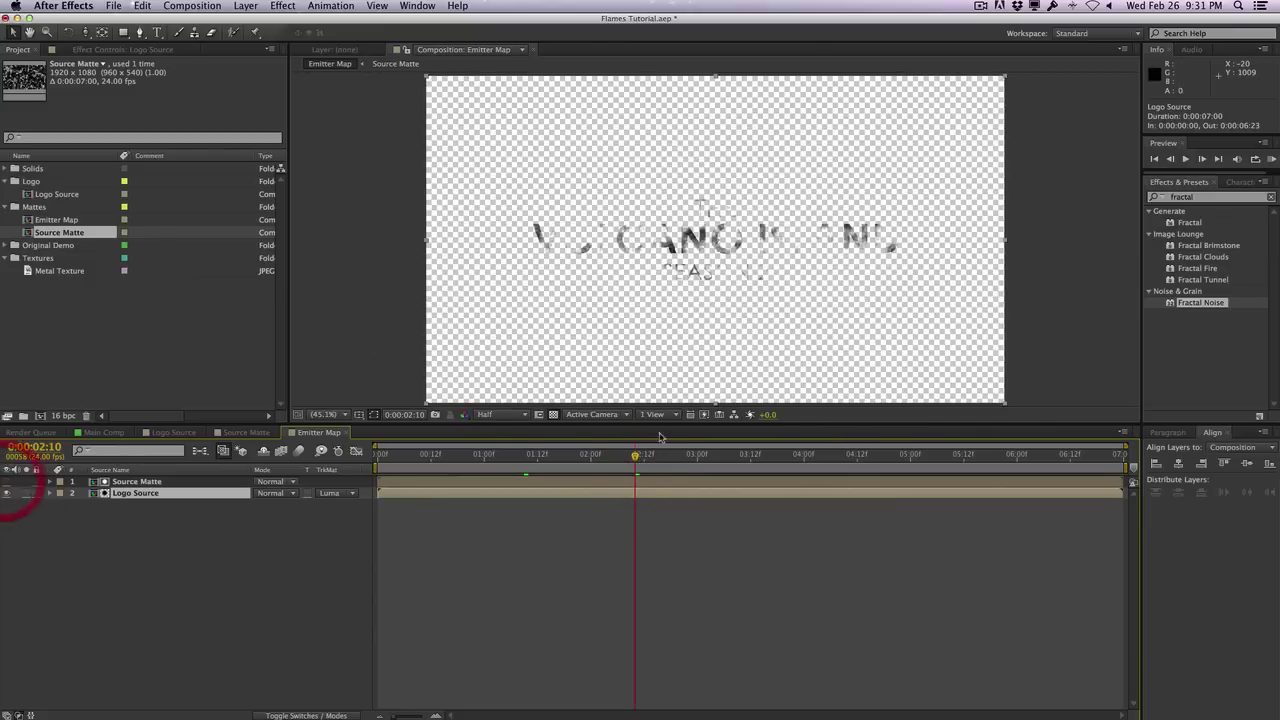
Examine how the matte reveals the logo in Emitter Map between 0:00:01:01 and 0:00:02:12, and return to the first frame
key(Page_Up)
key(Page_Up)
key(Page_Up)
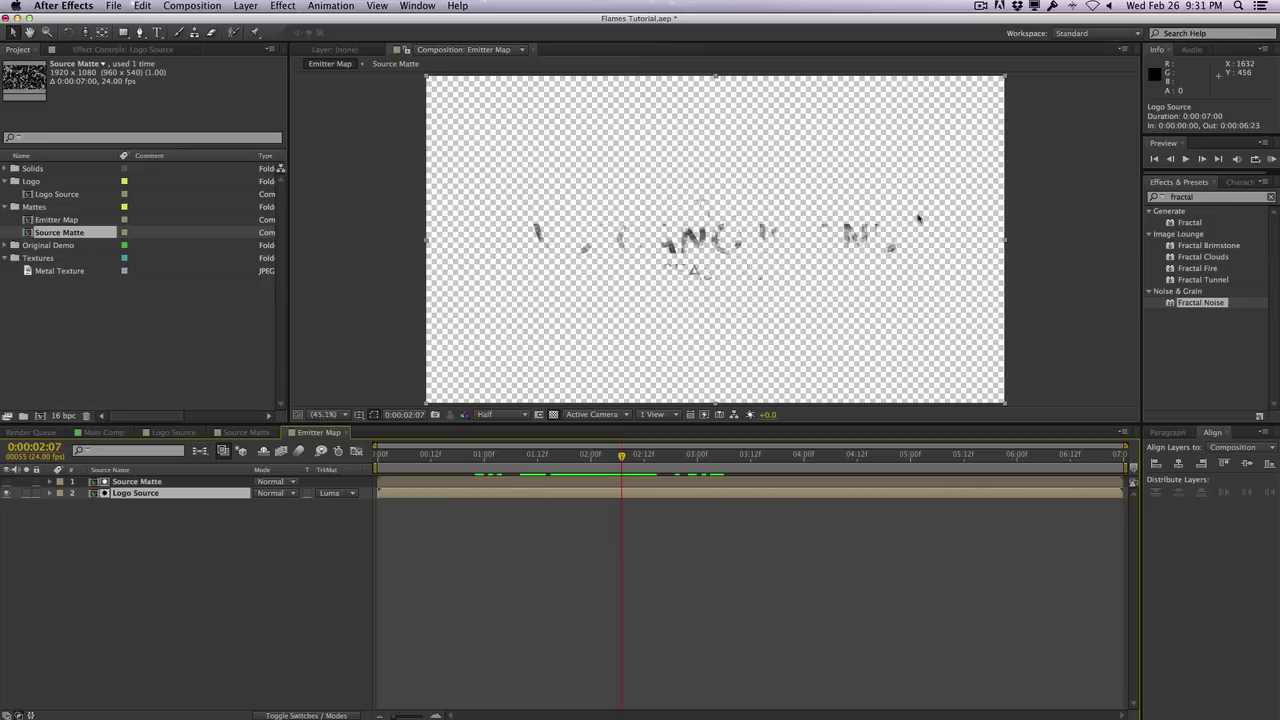
mouse_move(622, 456)
mouse_down()
mouse_move(534, 456)
mouse_move(691, 456)
mouse_move(617, 456)
mouse_up()
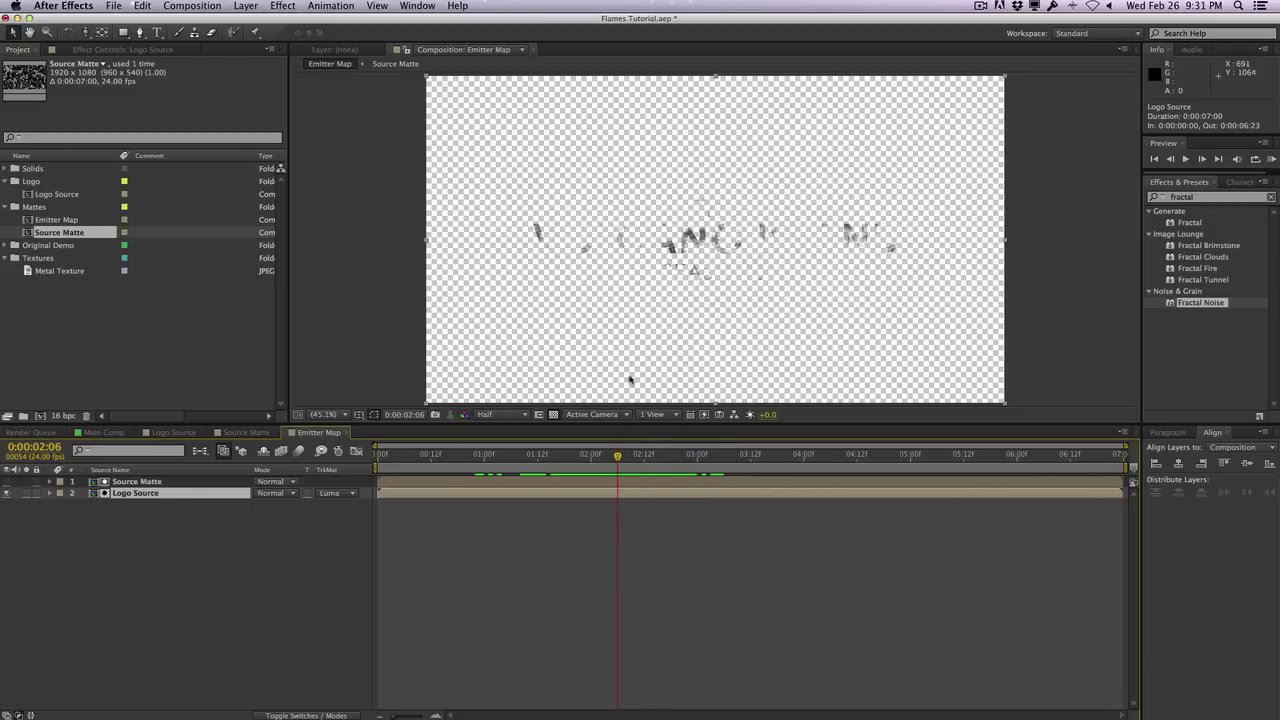
drag(537, 455, 486, 456)
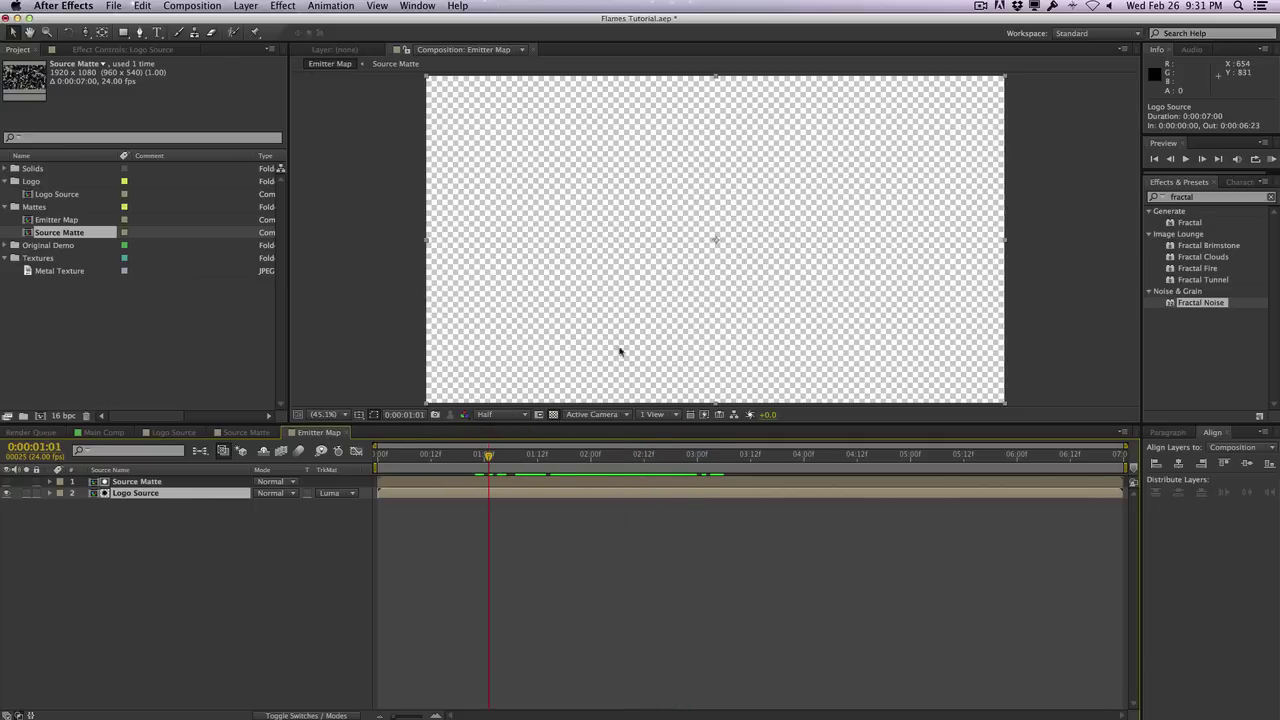
drag(489, 456, 643, 454)
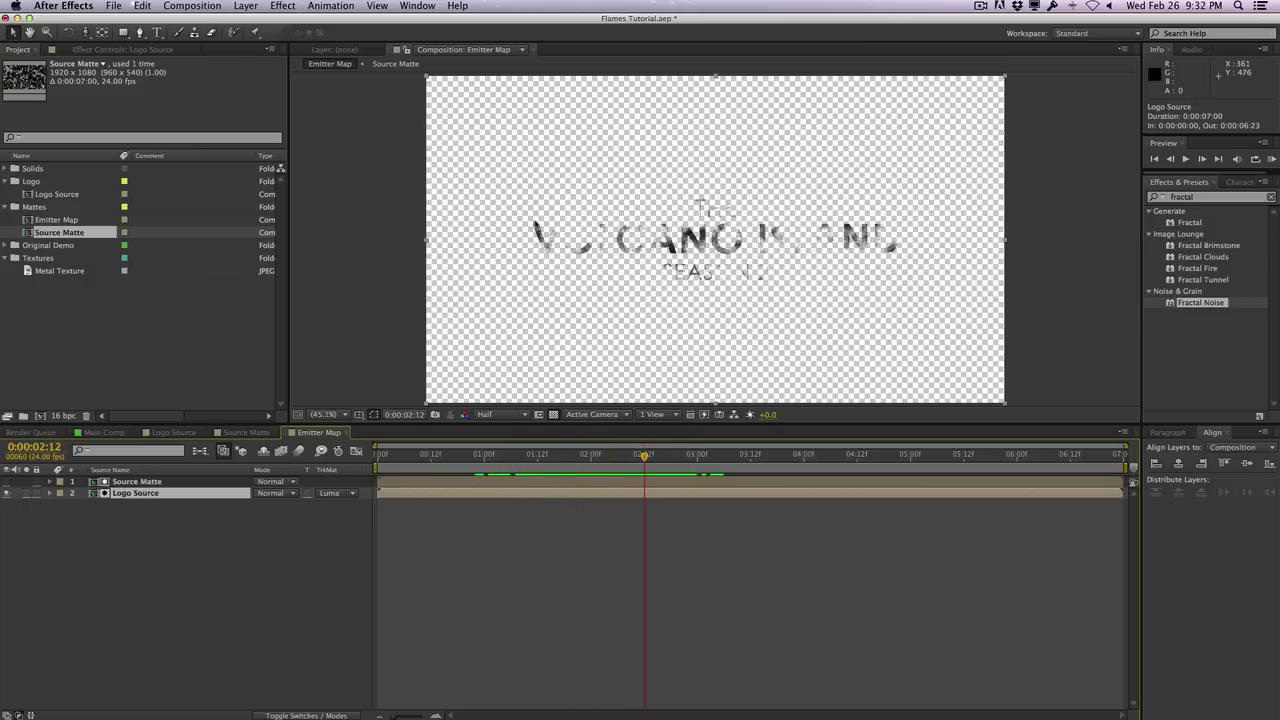
click(462, 569)
key(Home)
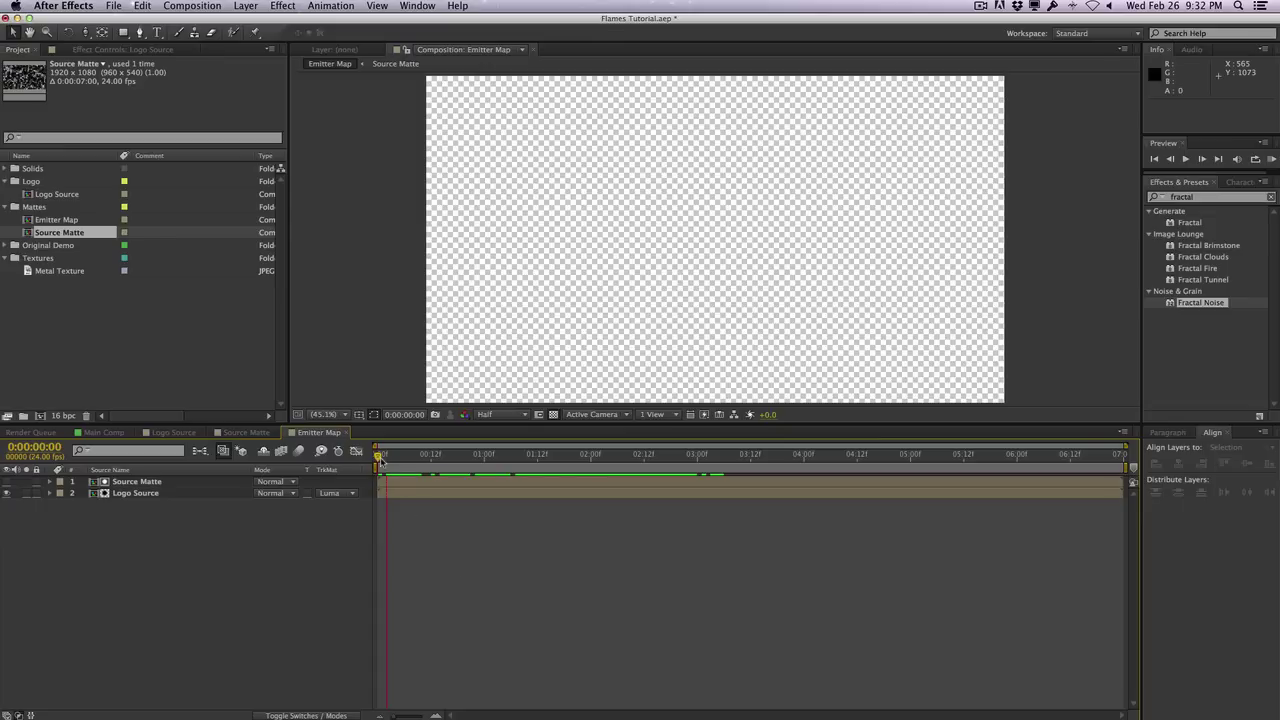
Keyframe the Source Matte layer's Opacity at 100% at 0:00:03:12 and 0% one frame later, and check the frames up to 0:00:04:13
drag(379, 457, 750, 456)
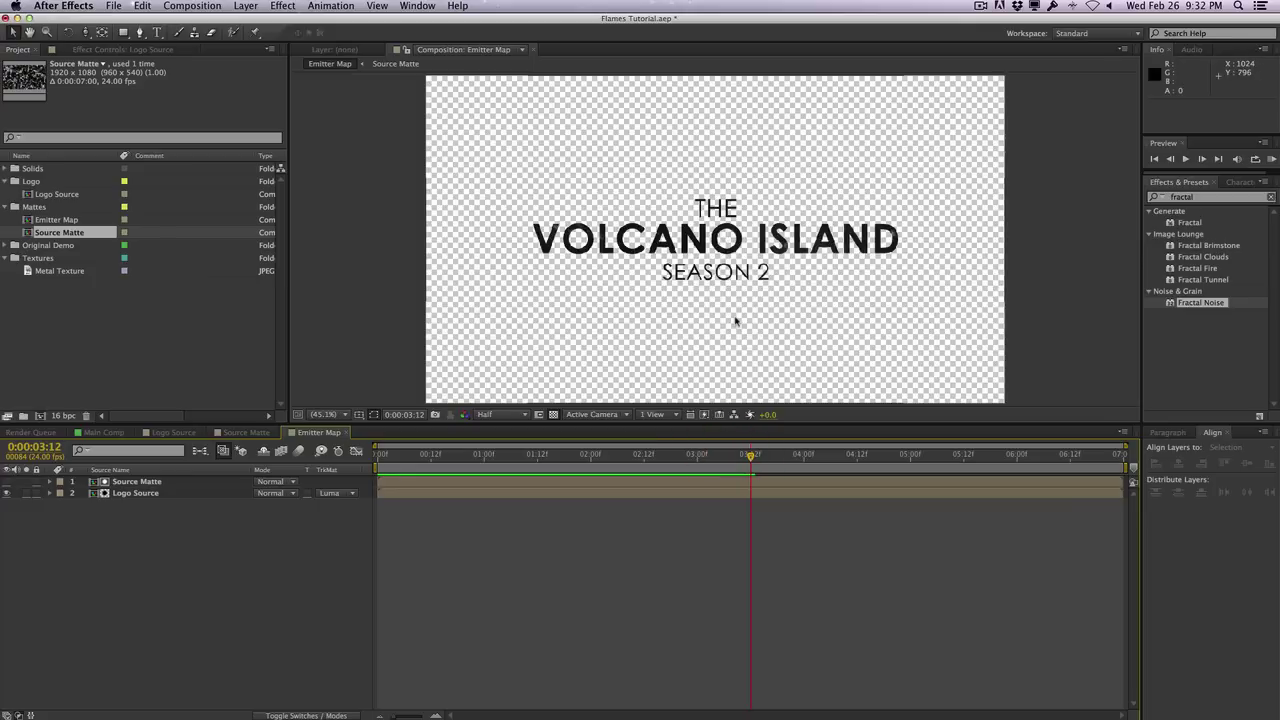
click(197, 486)
key(t)
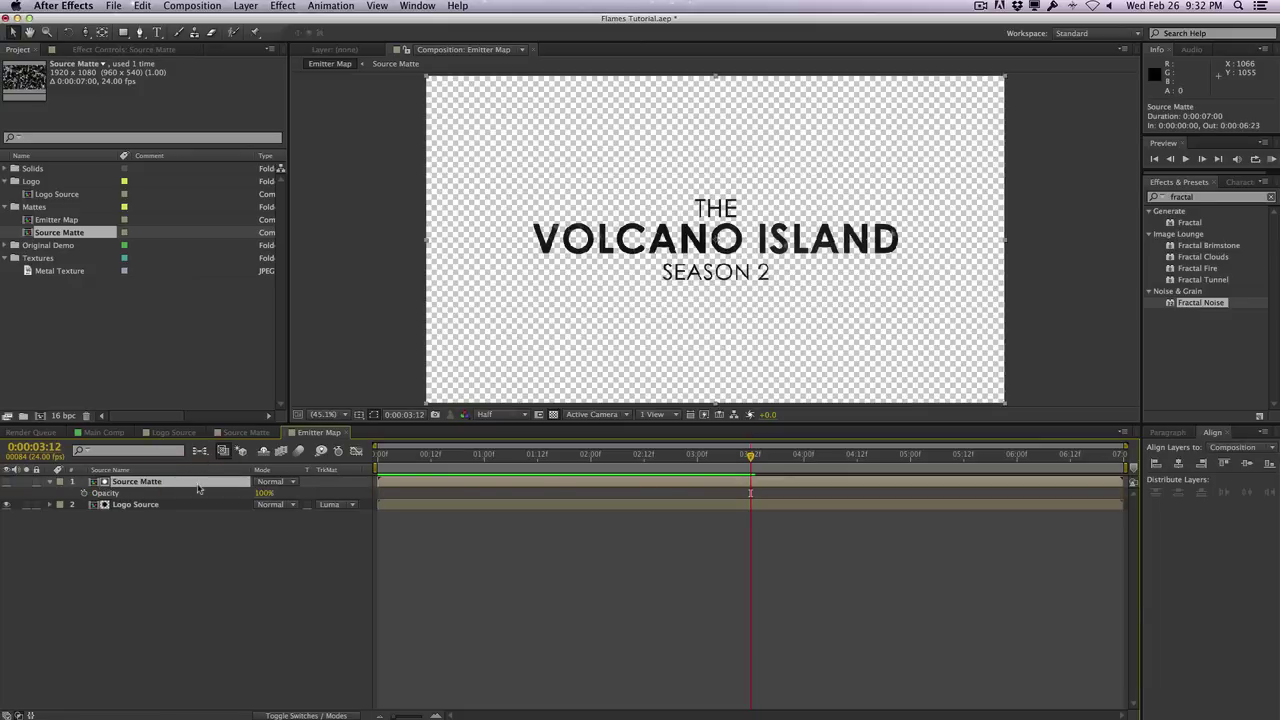
click(85, 493)
key(Page_Down)
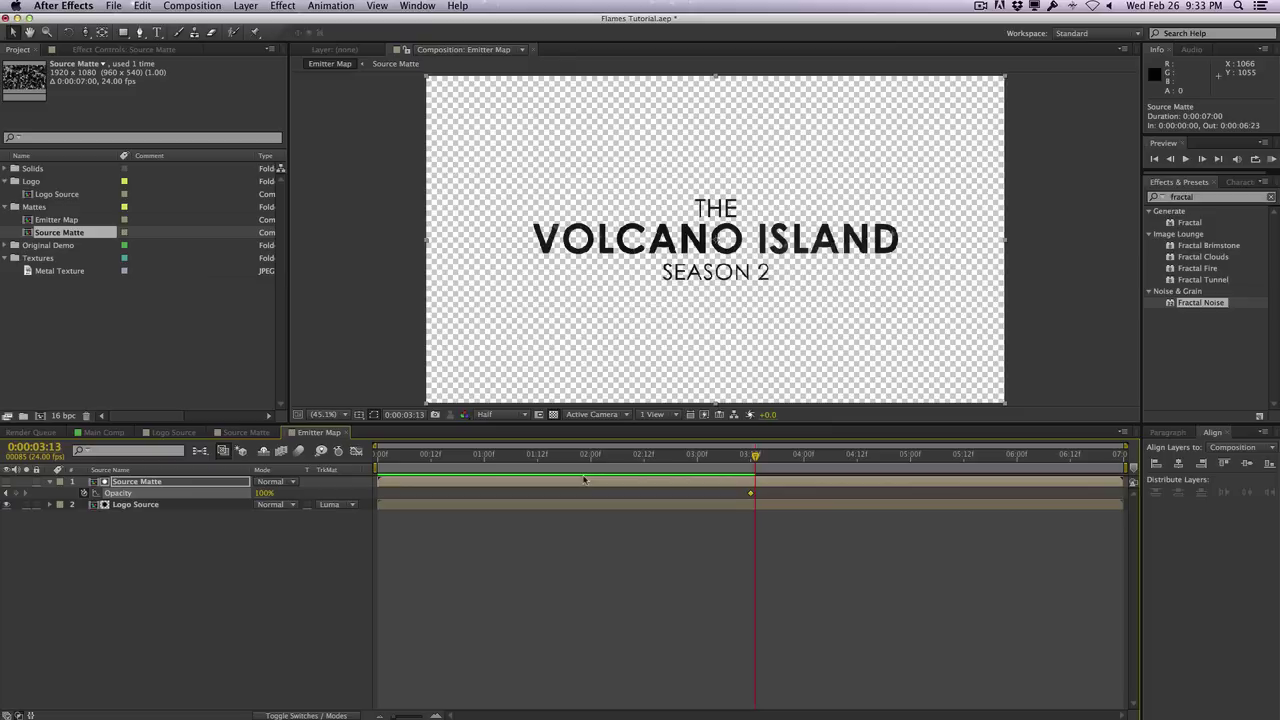
click(264, 493)
text(0)
key(Return)
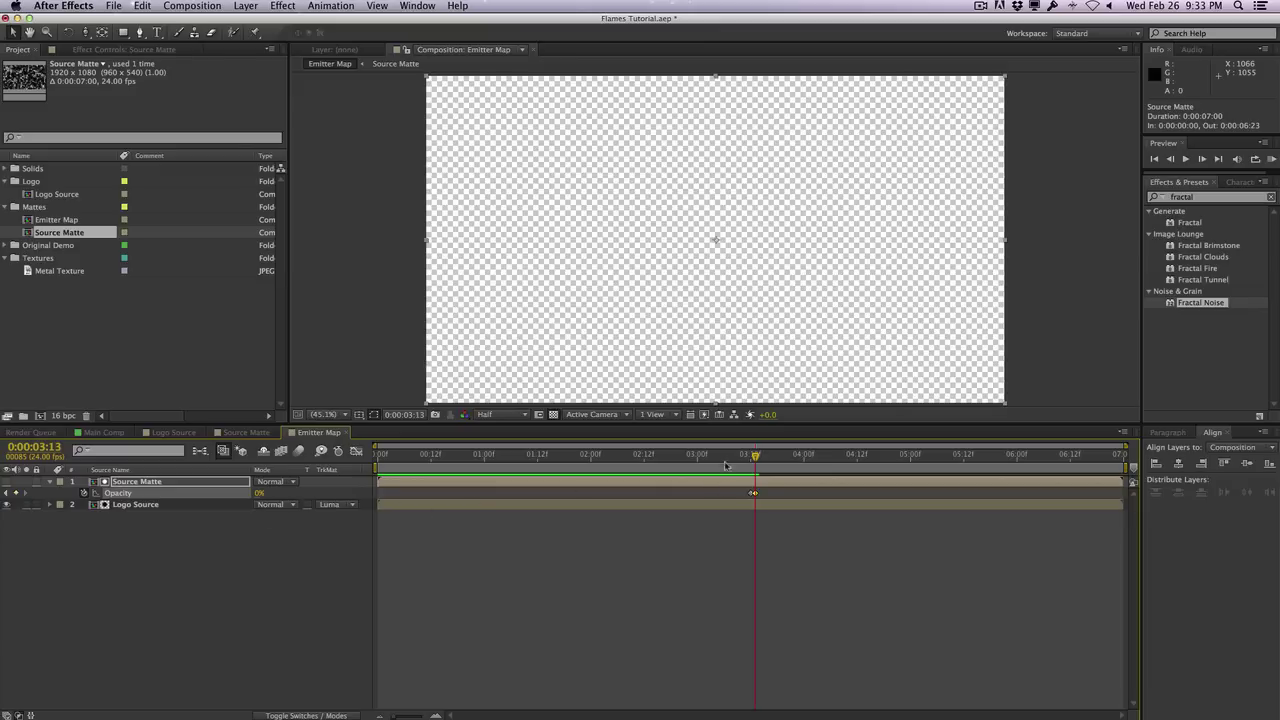
drag(721, 461, 860, 455)
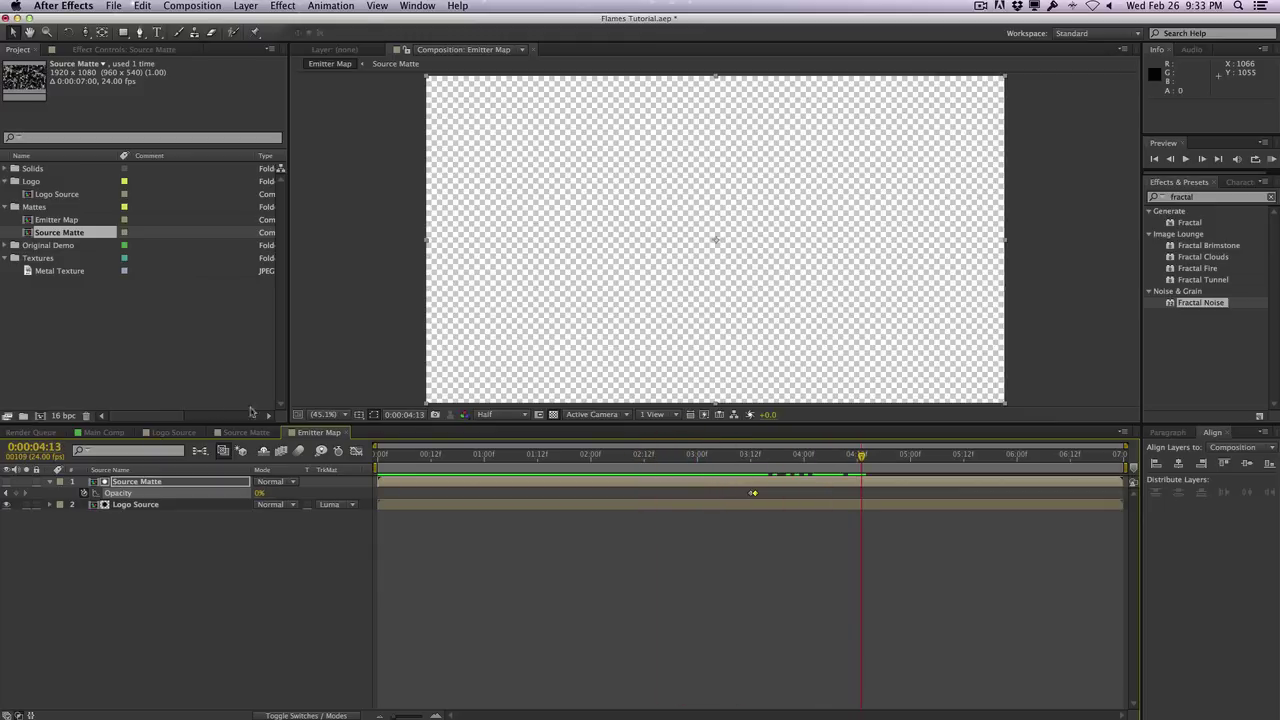
Create a composition named Text Reveal with the HDTV 1080 24 preset and a duration of 7 seconds
click(259, 4)
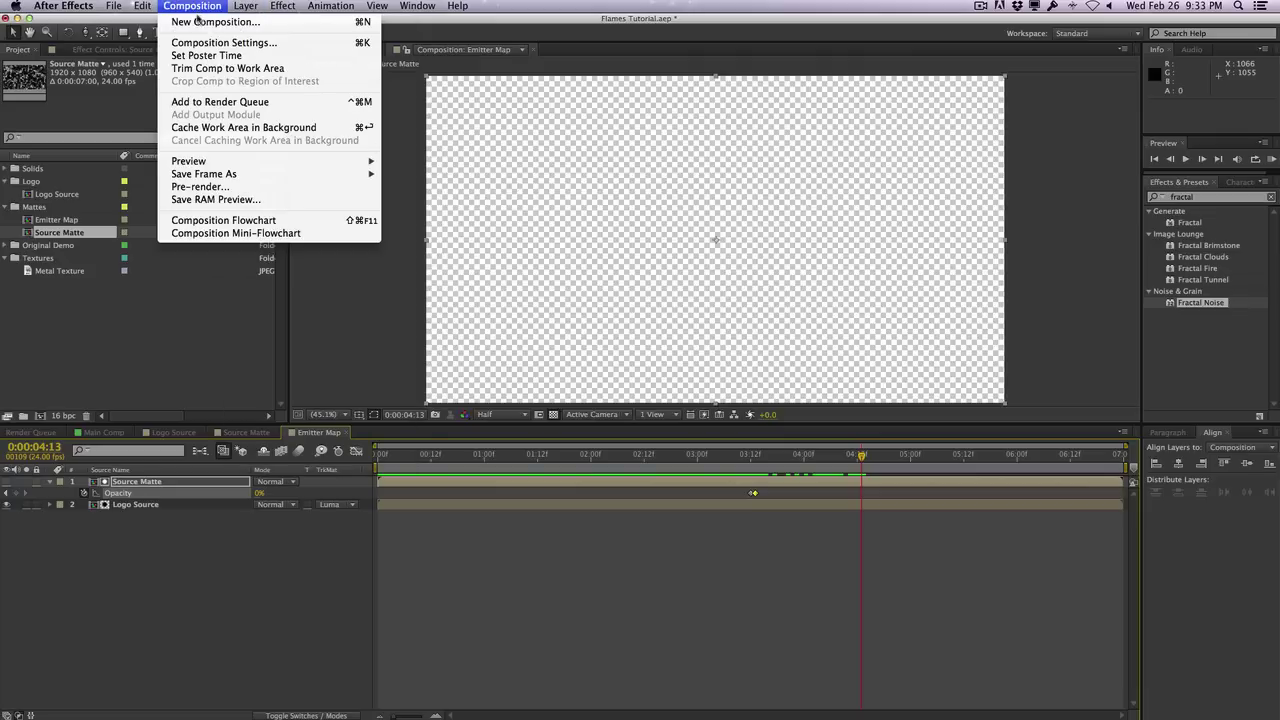
click(200, 21)
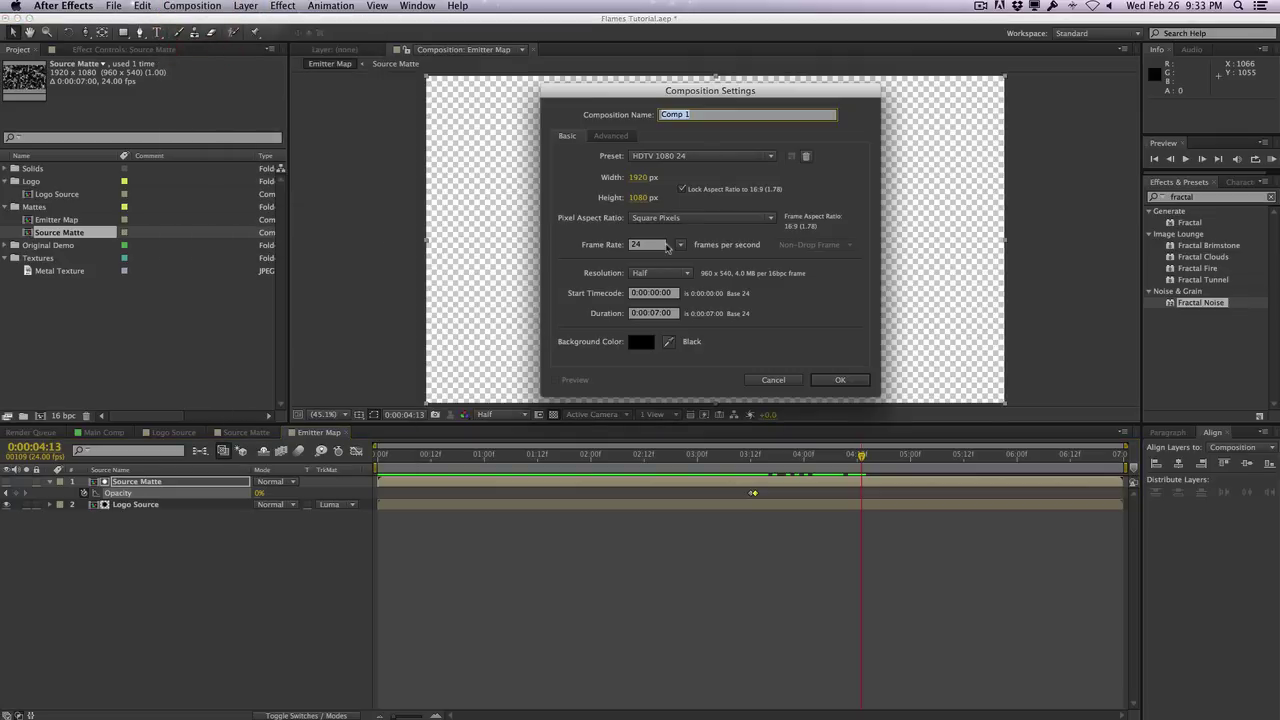
text(Text Reveal)
key(Return)
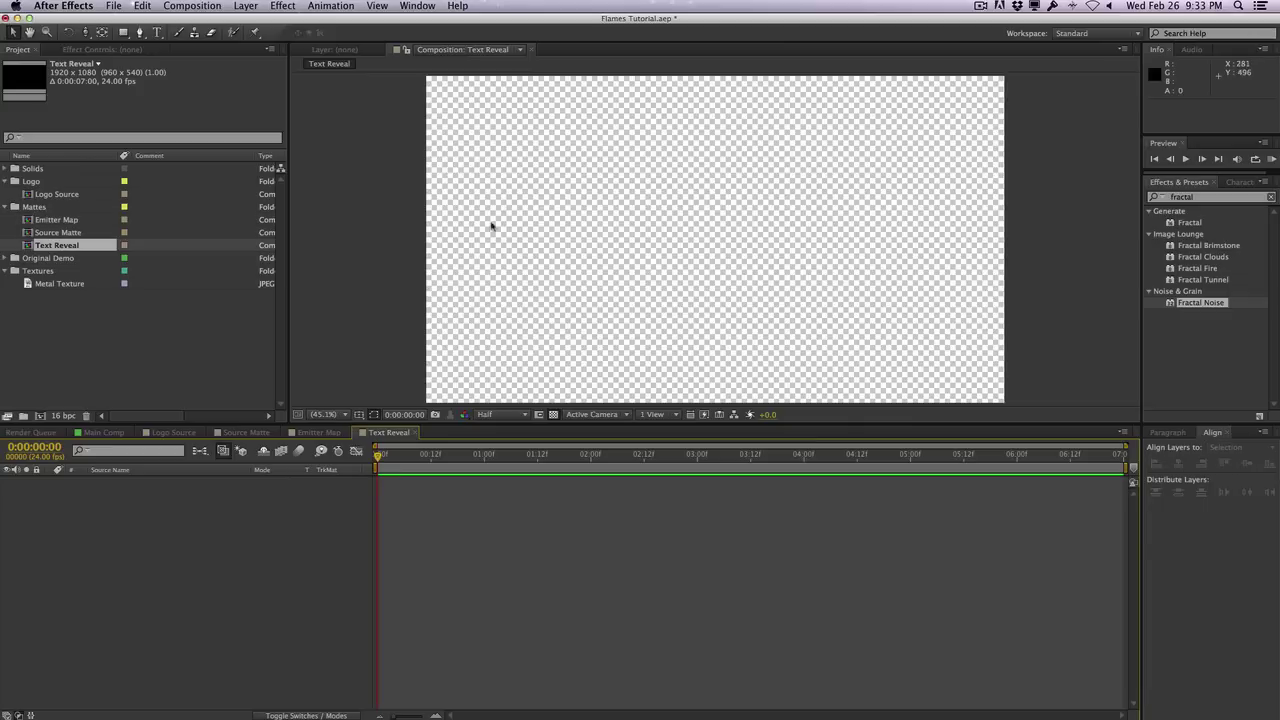
Add Logo Source to the Text Reveal composition with Source Matte above it, and view the noise at 0:00:02:09
drag(68, 195, 171, 580)
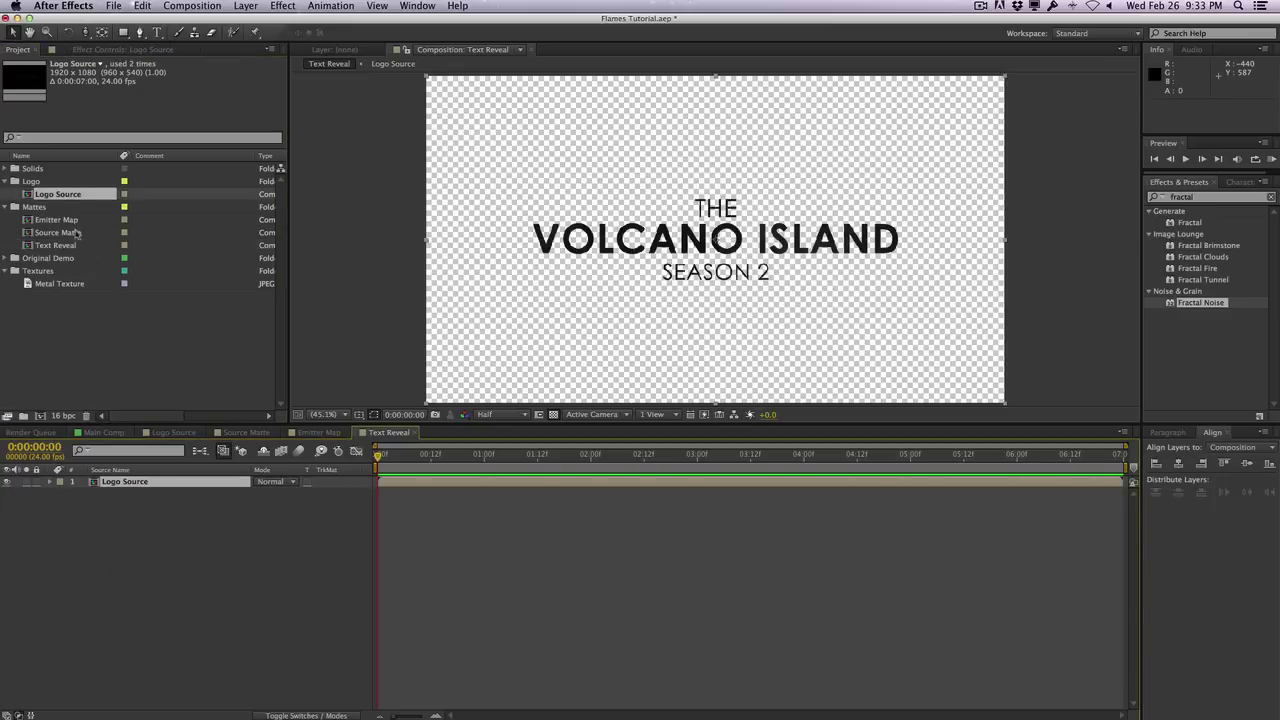
drag(77, 236, 155, 484)
drag(388, 458, 631, 455)
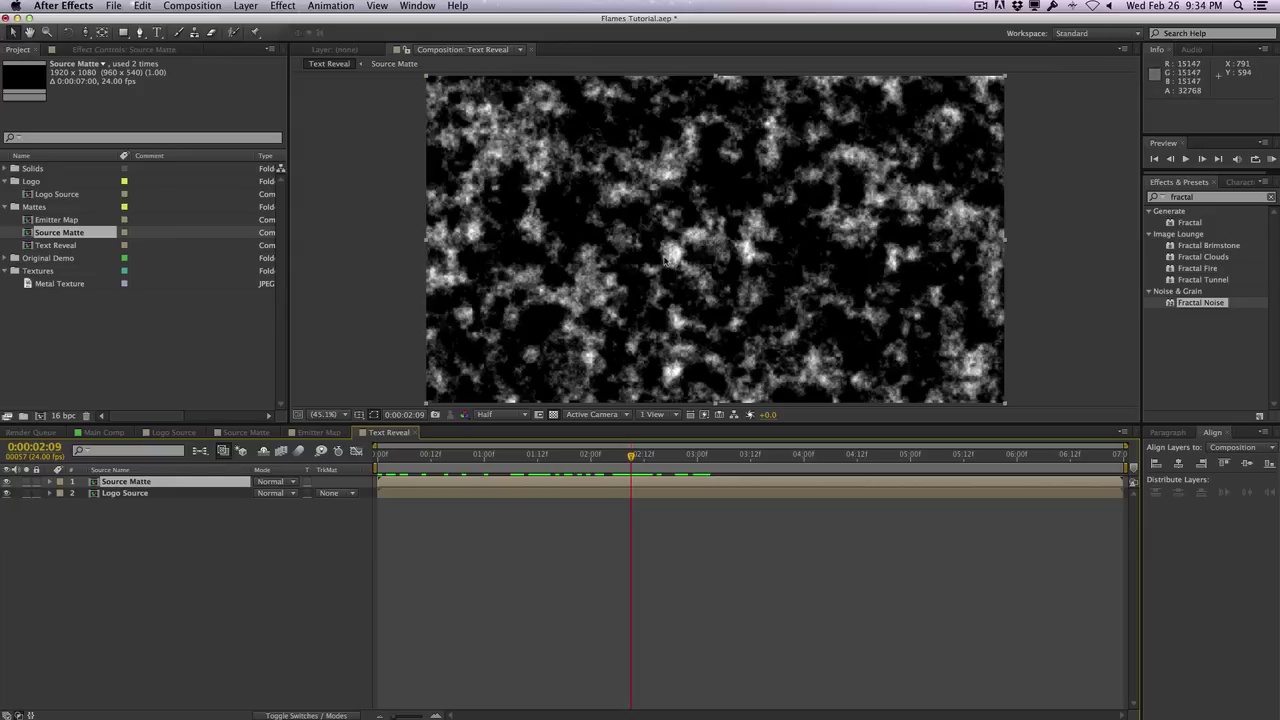
Set Logo Source in Text Reveal to the luma inverted matte of Source Matte, and check the result up to 0:00:02:13
click(333, 493)
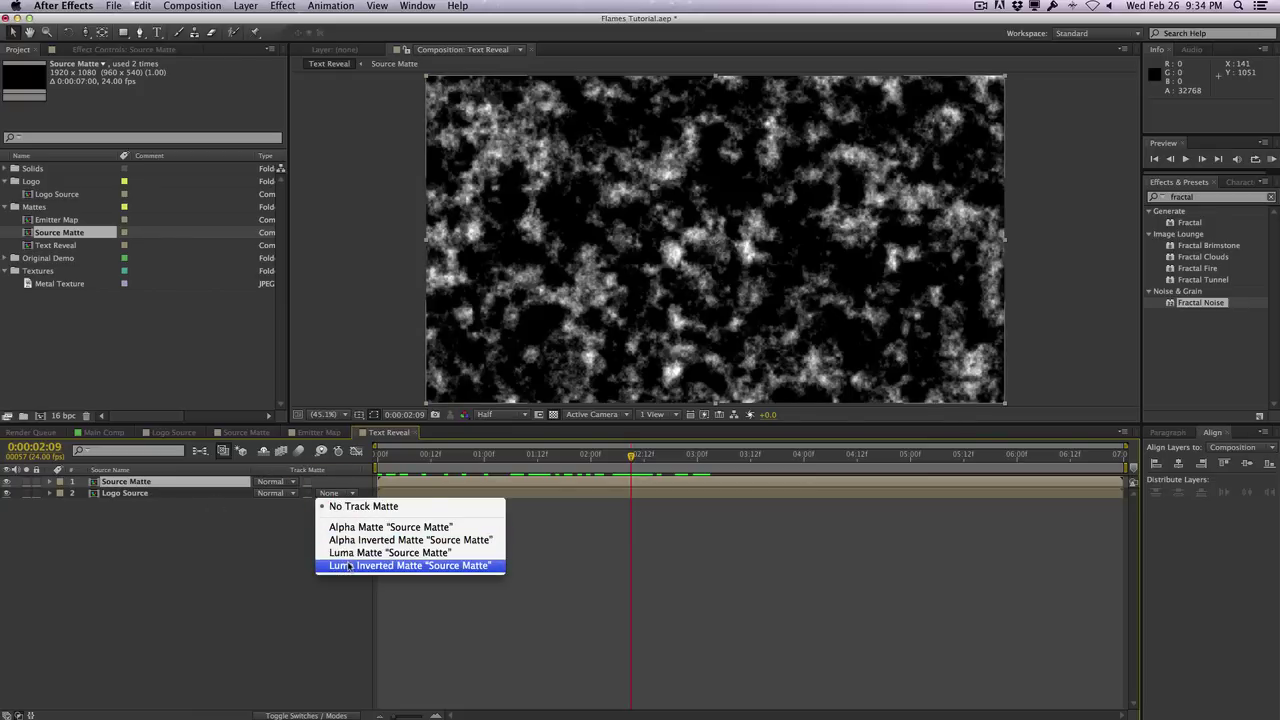
click(347, 566)
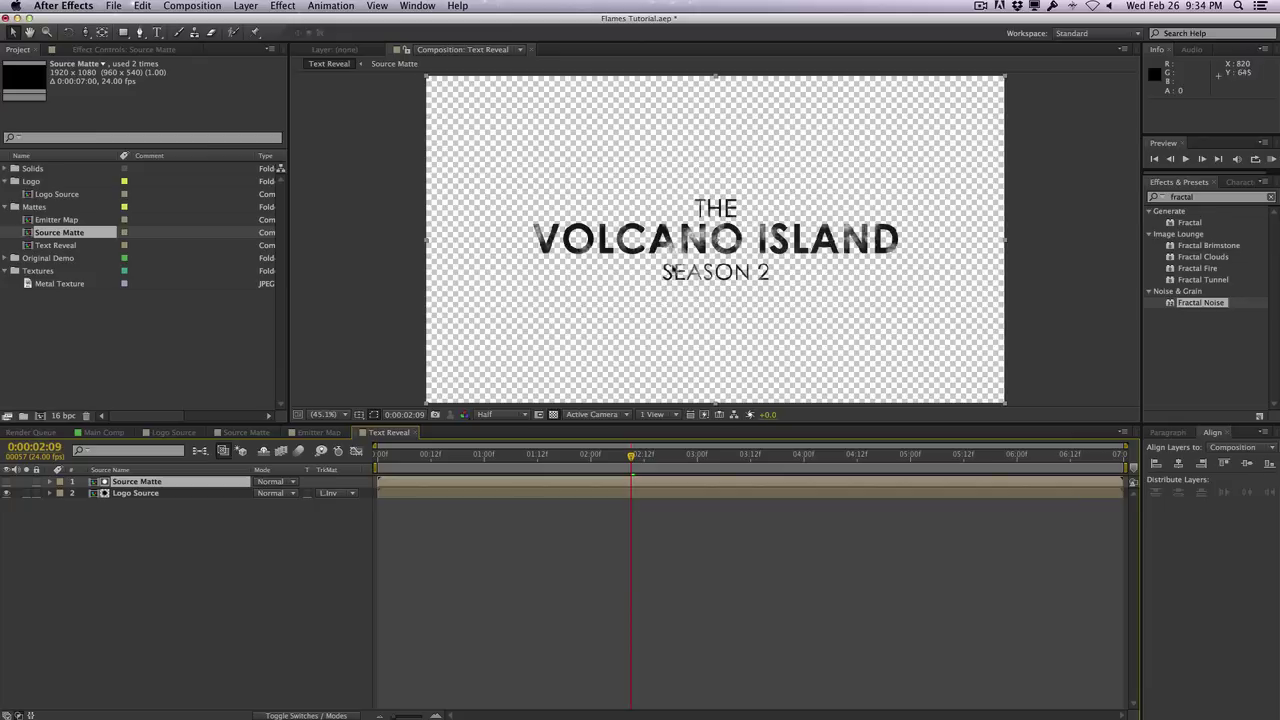
mouse_move(624, 457)
mouse_down()
mouse_move(418, 460)
mouse_move(676, 462)
mouse_move(589, 461)
mouse_move(648, 461)
mouse_up()
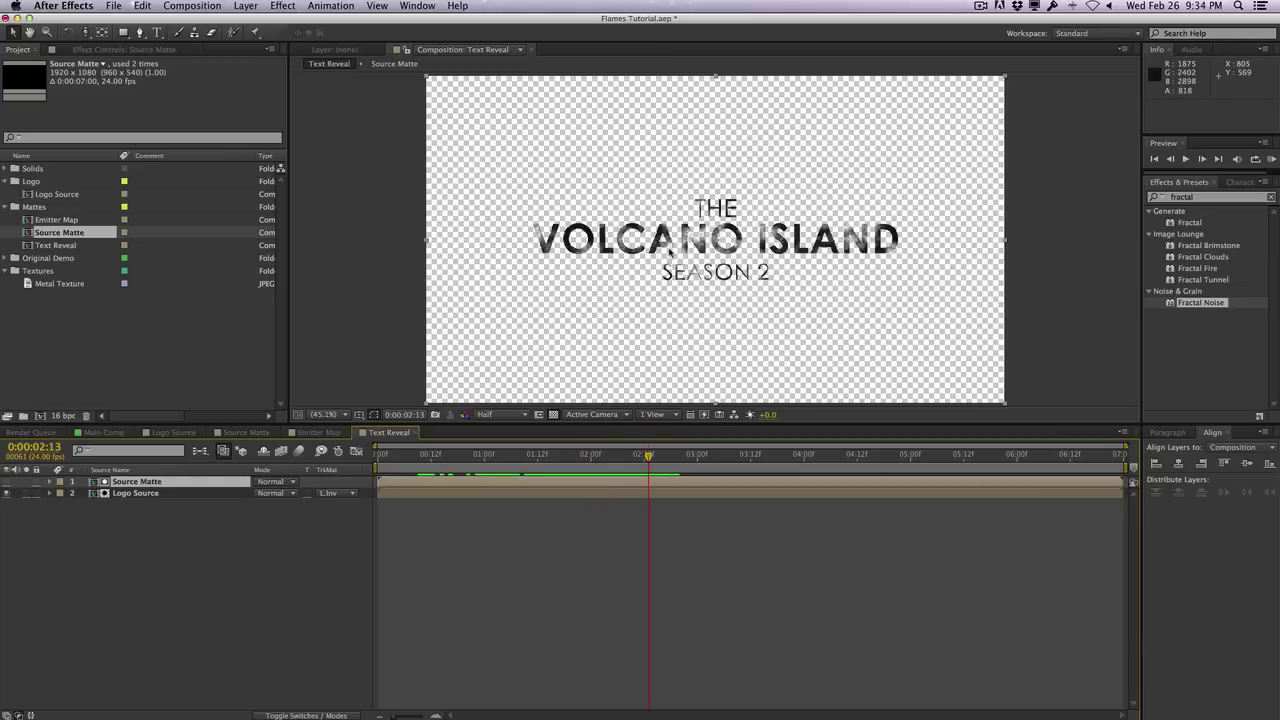
Compare Emitter Map at 0:00:02:00 with Text Reveal, and examine the Text Reveal animation through to 0:00:06:12
click(327, 433)
drag(598, 457, 590, 457)
click(590, 457)
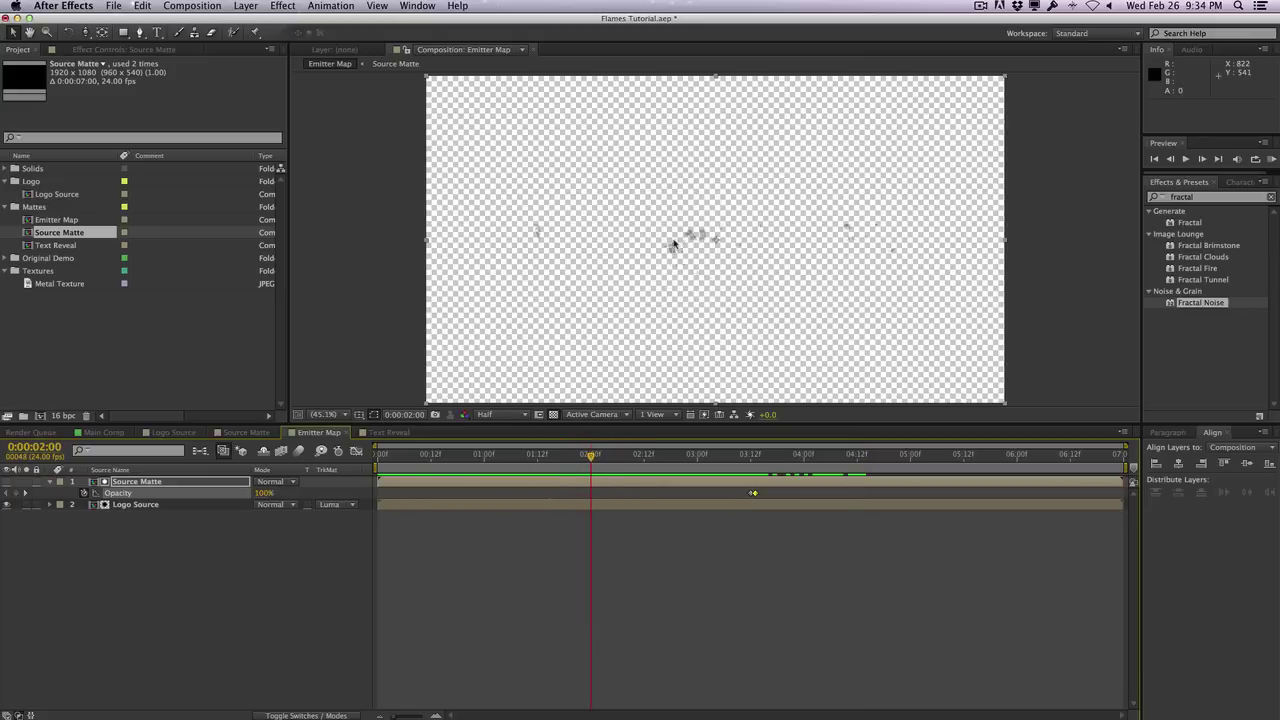
click(389, 432)
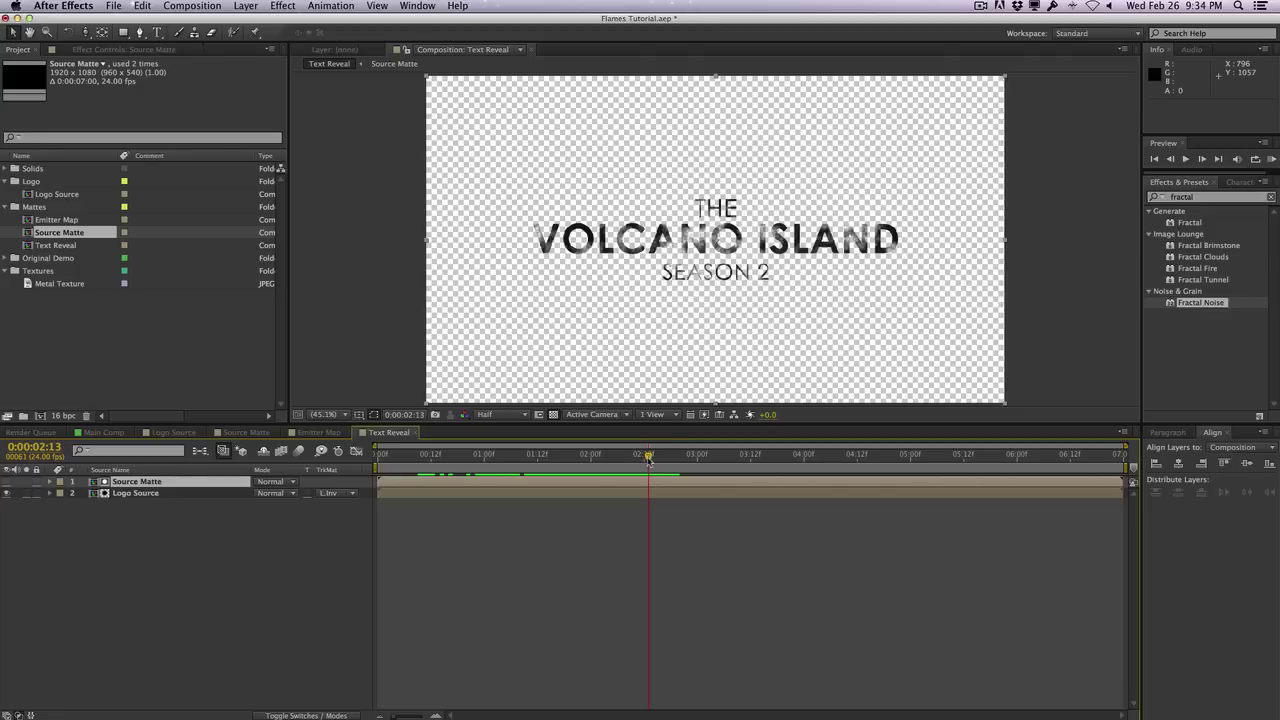
drag(648, 460, 1052, 460)
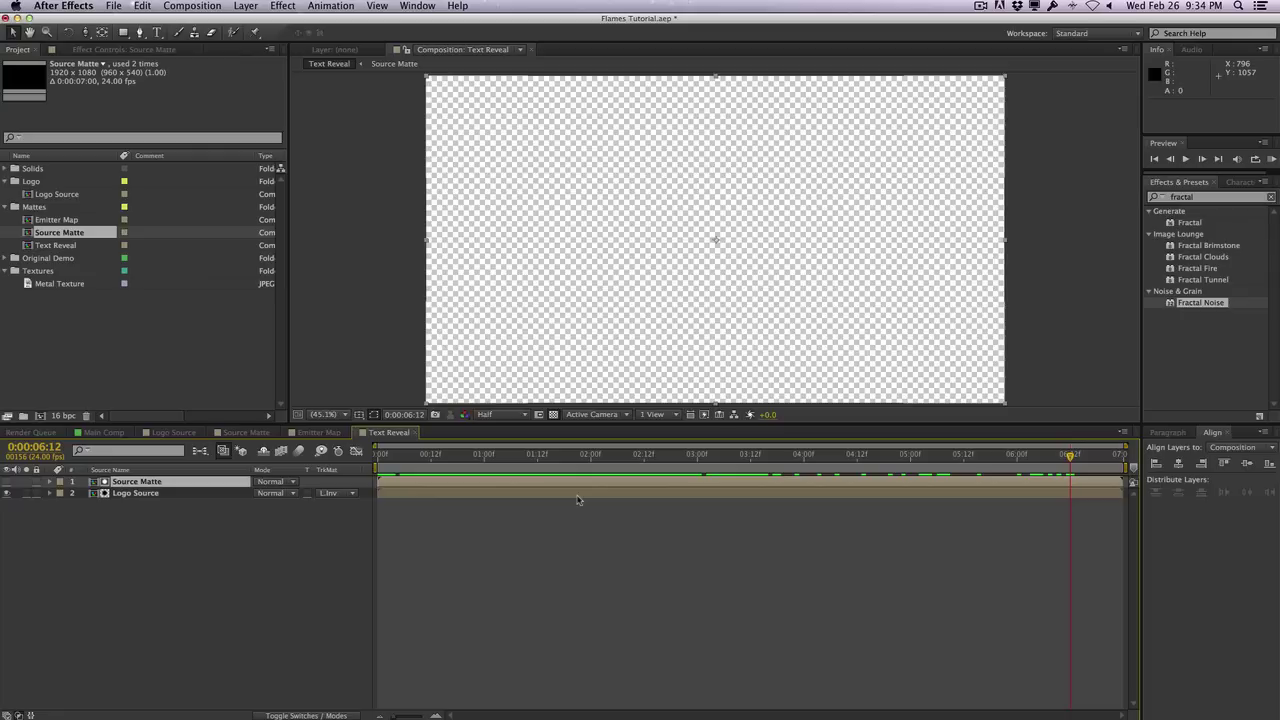
Create a composition named Heat Map with the HDTV 1080 24 preset and a duration of 7 seconds
click(213, 5)
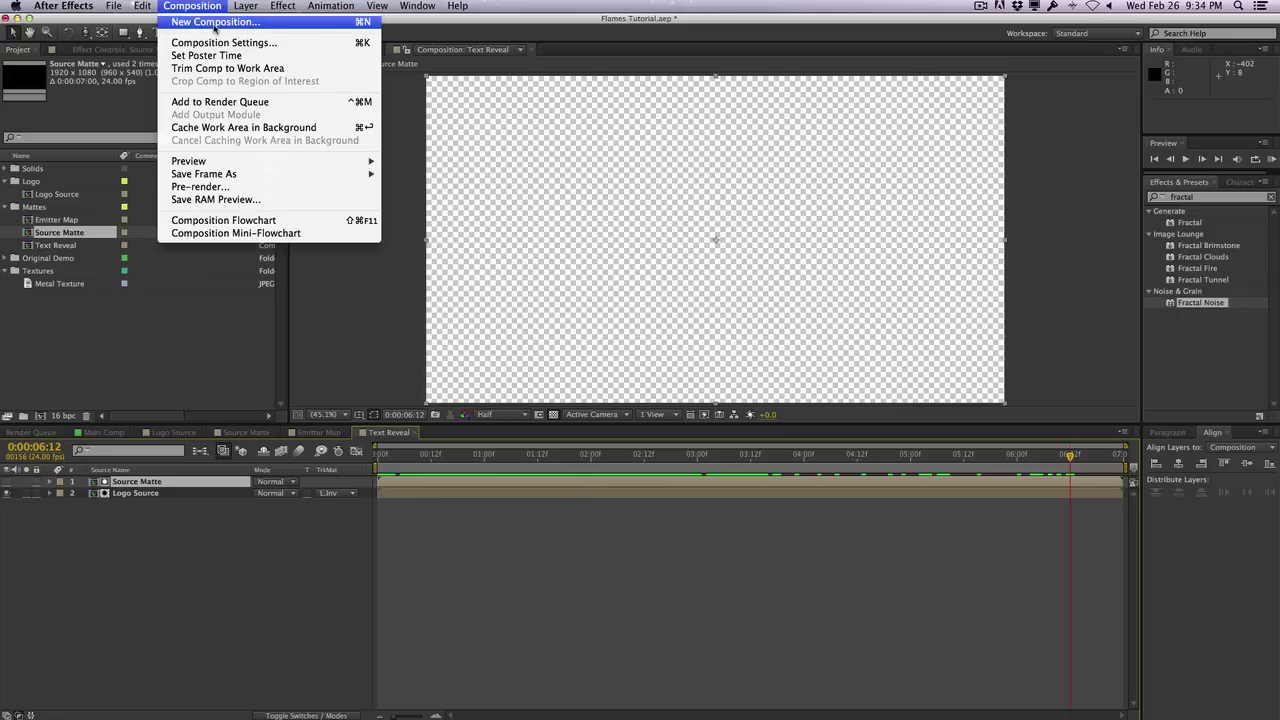
click(212, 26)
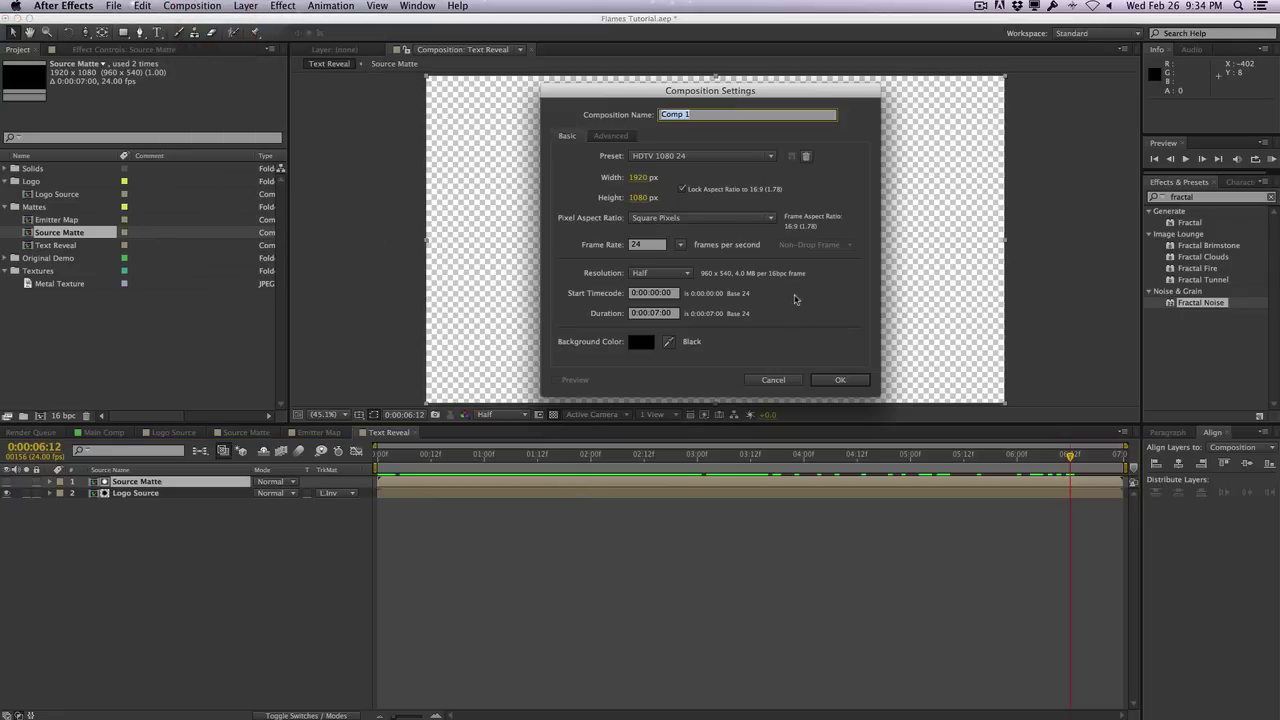
text(Heat Map)
key(Return)
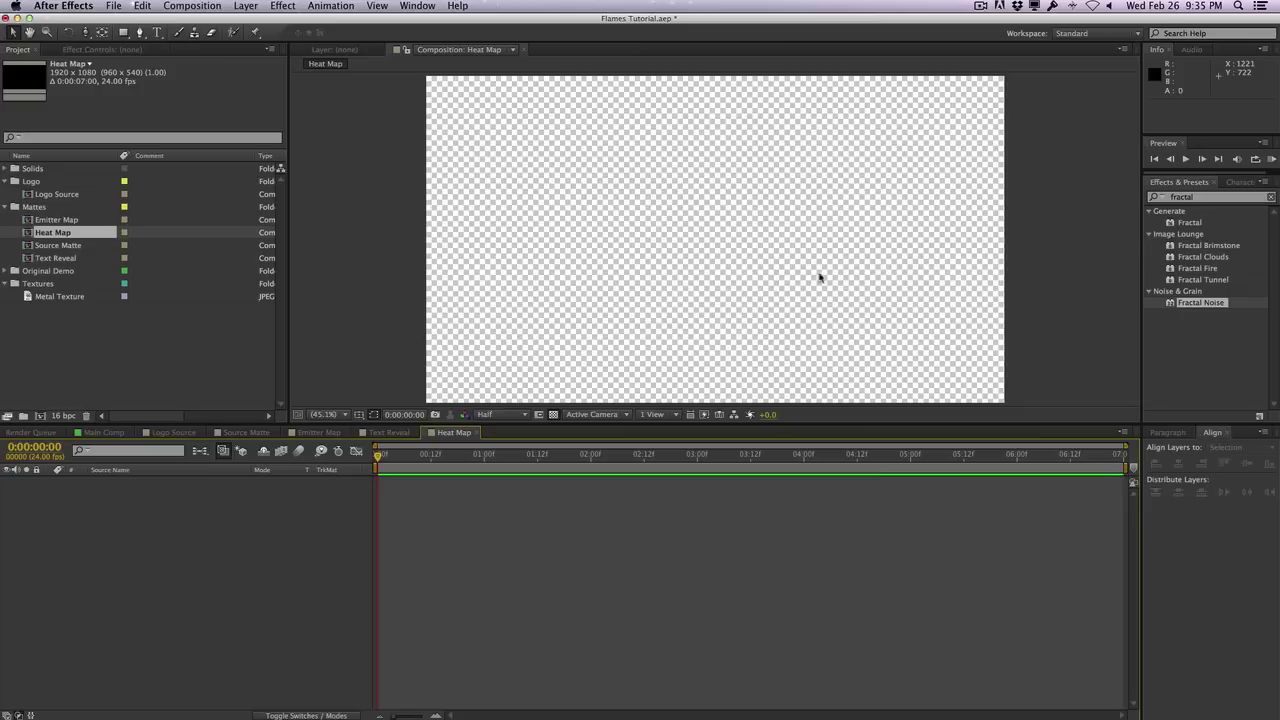
Add a black 1920 x 1080 px solid named Particular to the Heat Map composition
click(246, 5)
mouse_move(270, 31)
click(443, 38)
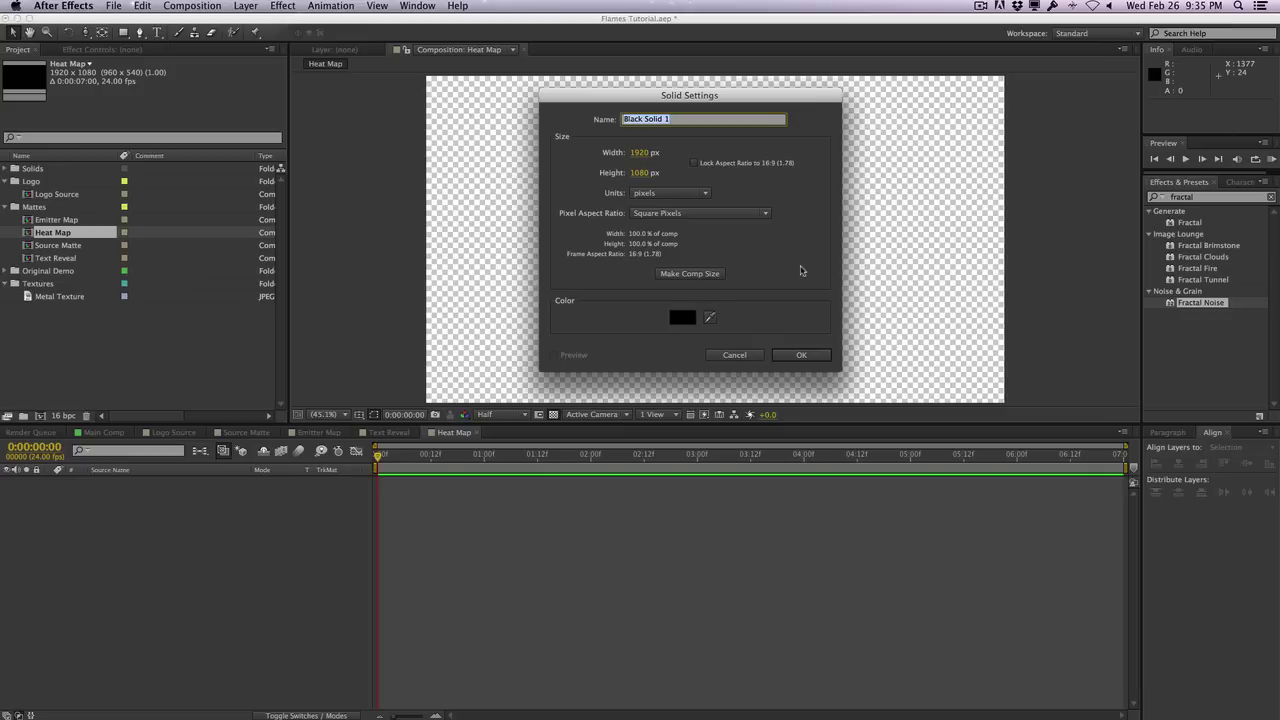
text(Particular)
key(Return)
Find the Trapcode Particular effect and apply it to the Particular solid in the Heat Map composition
click(1198, 198)
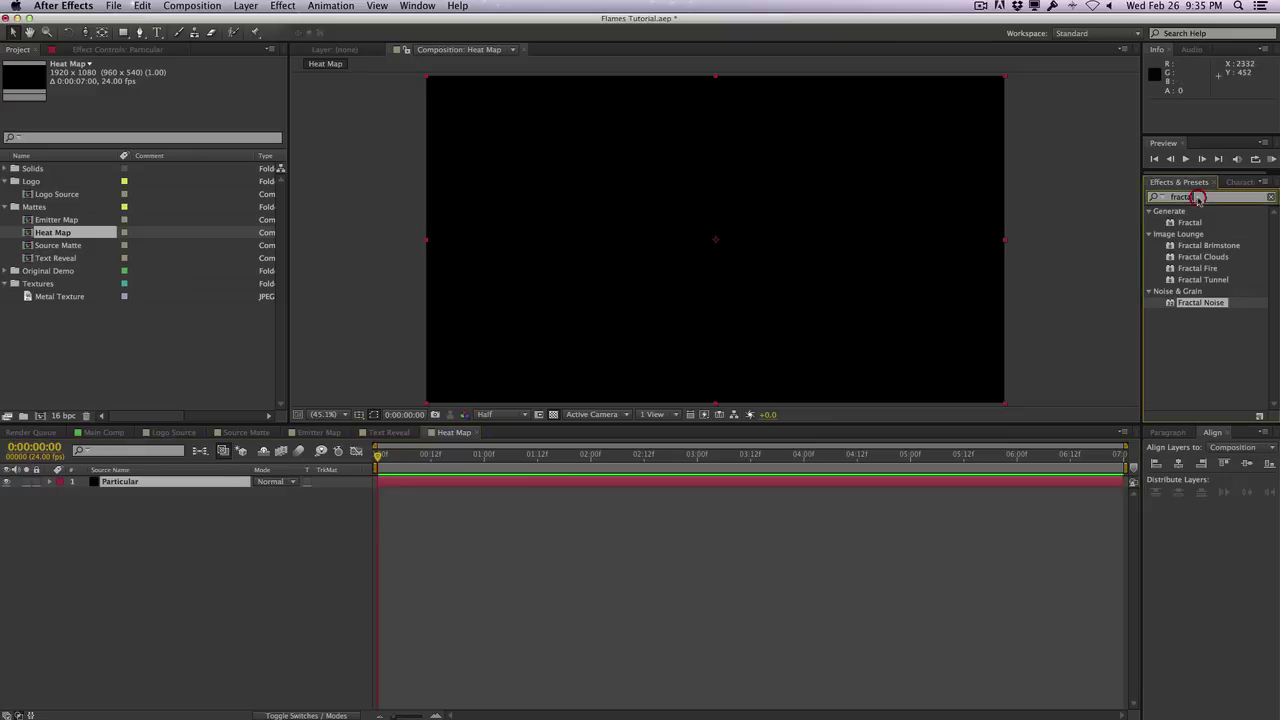
text(particular)
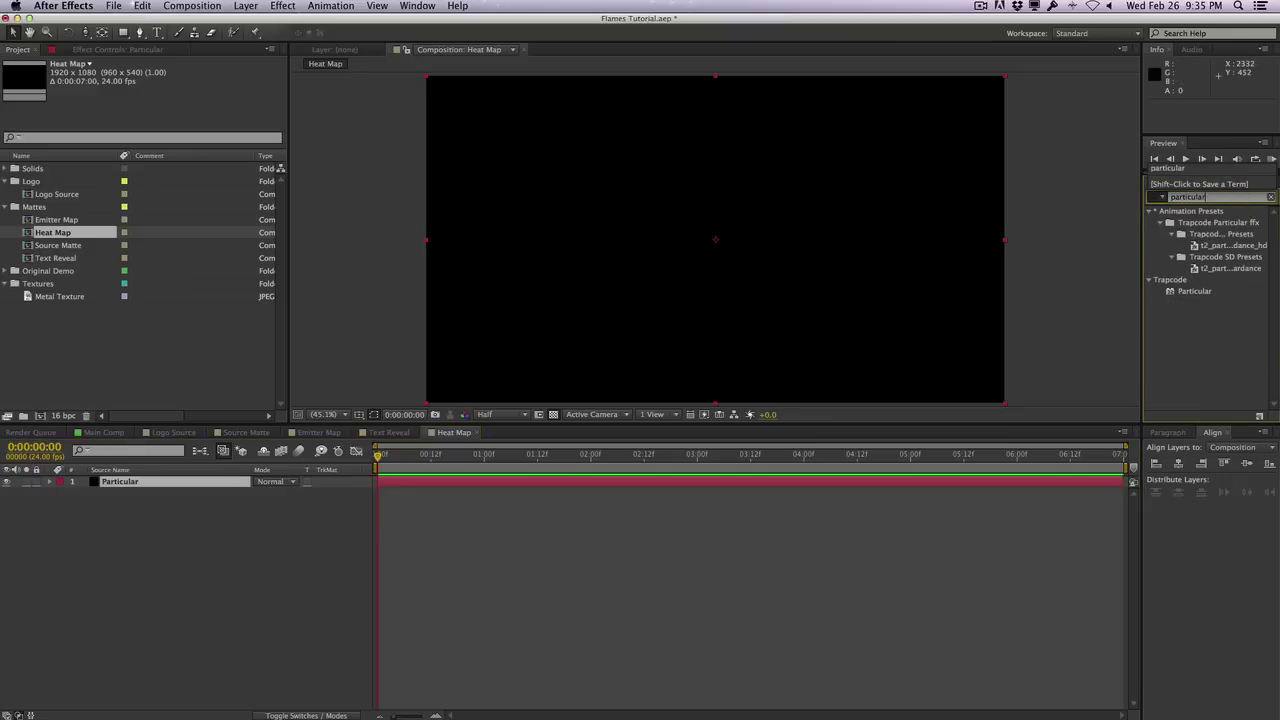
drag(1192, 292, 716, 313)
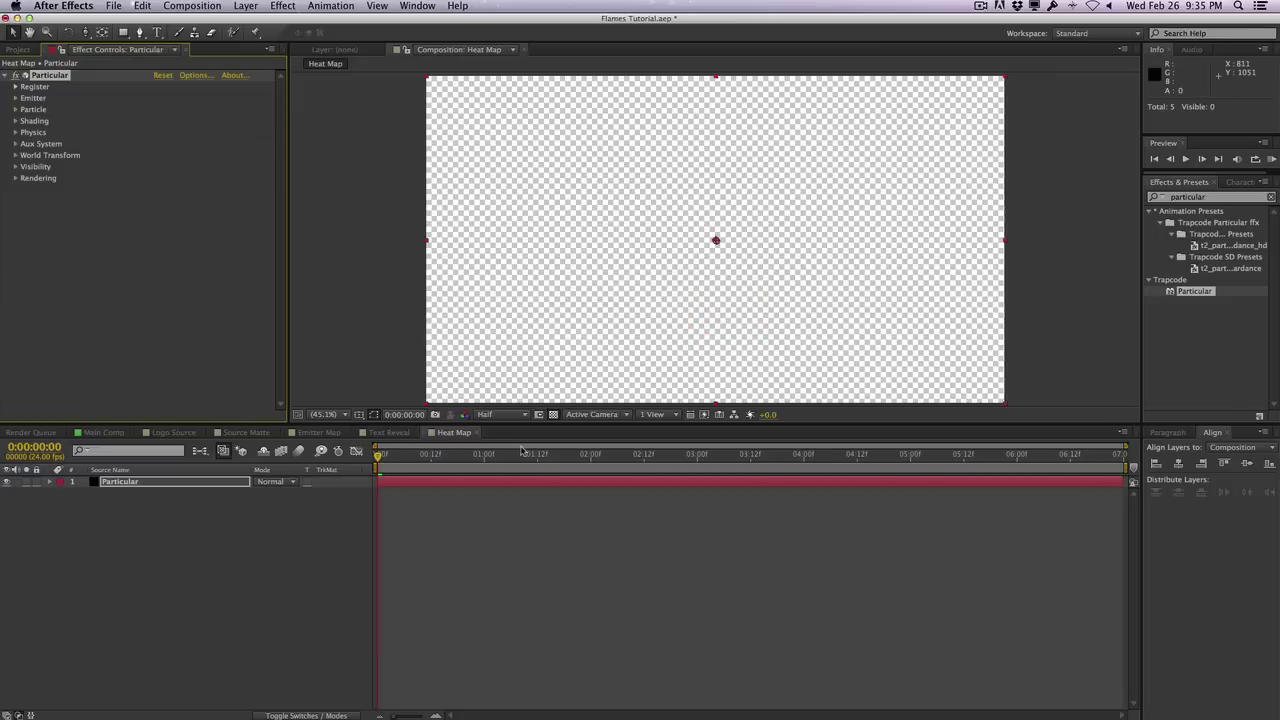
Add a black 1920 x 1080 px solid named BG beneath the Particular layer, and preview the particles up to 0:00:01:15
click(143, 528)
key(super+y)
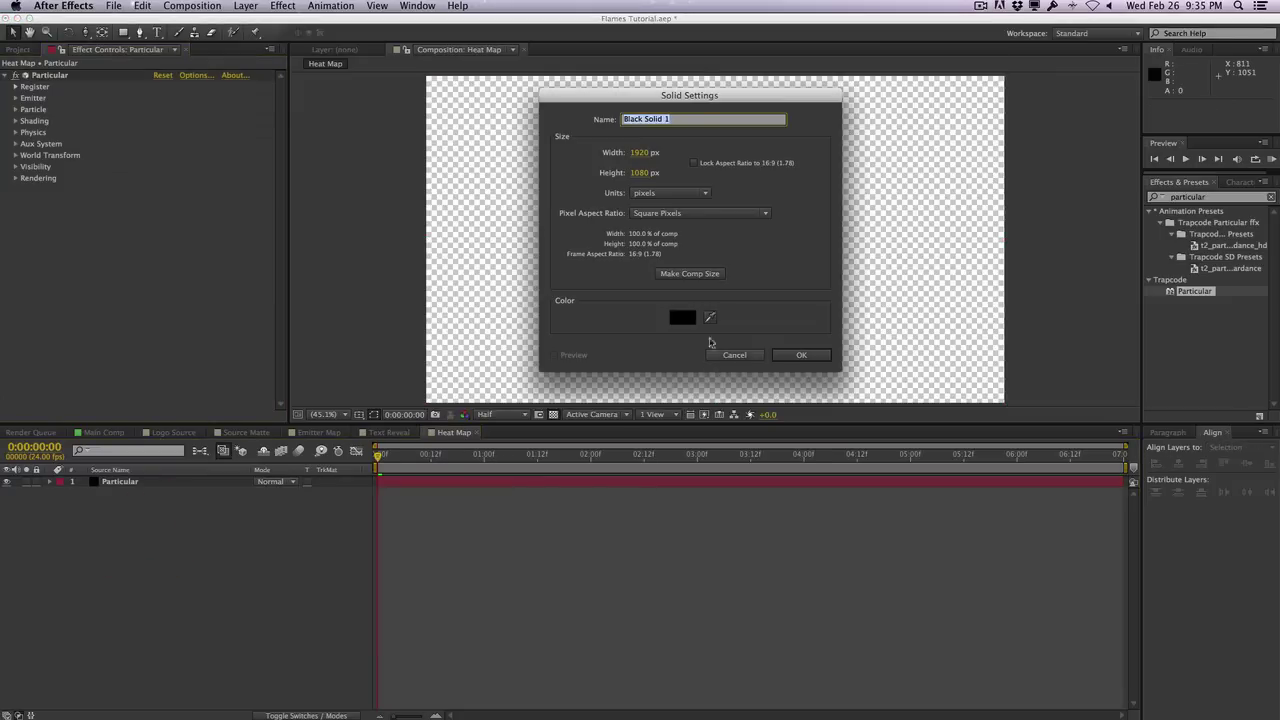
text(BG)
key(Return)
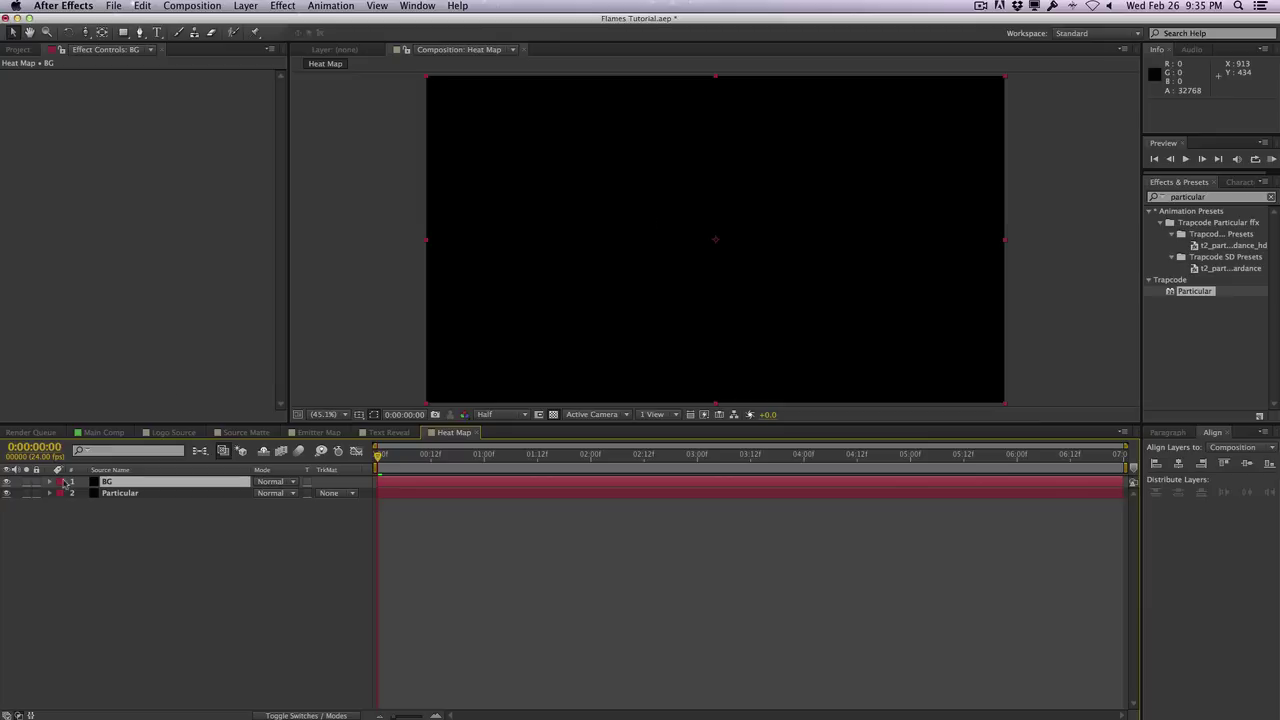
click(124, 533)
drag(190, 493, 360, 458)
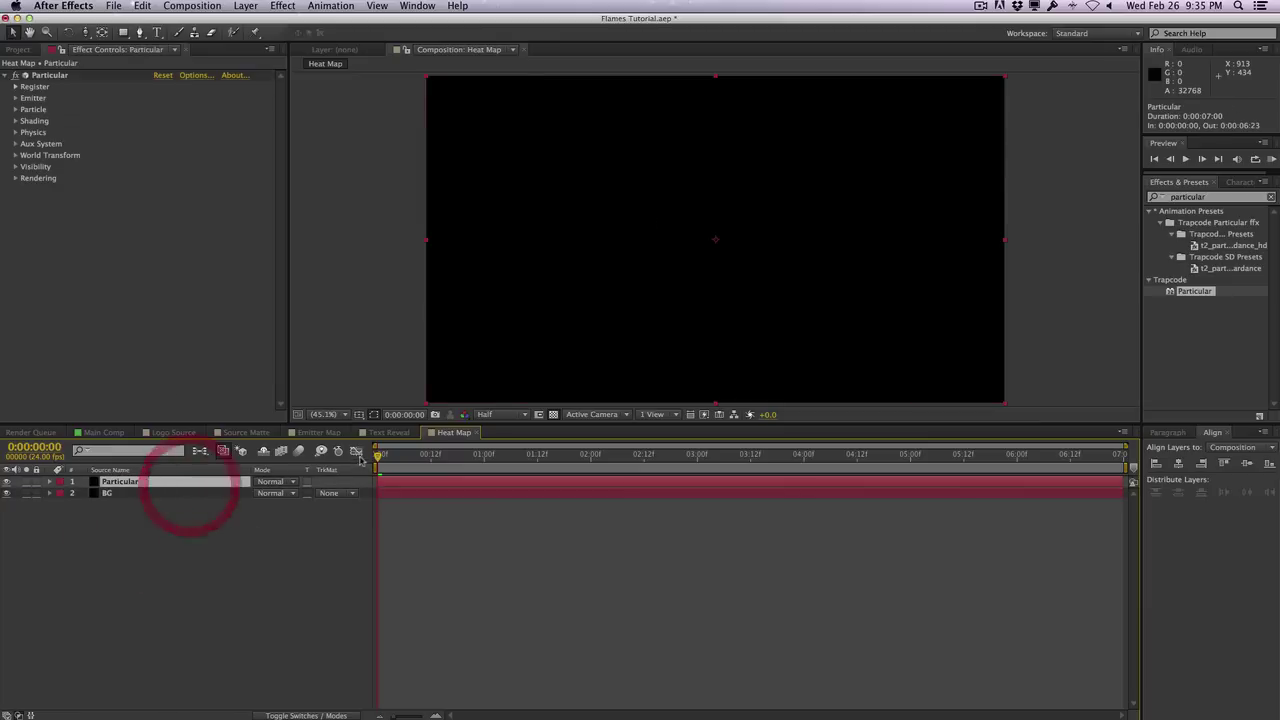
key(space)
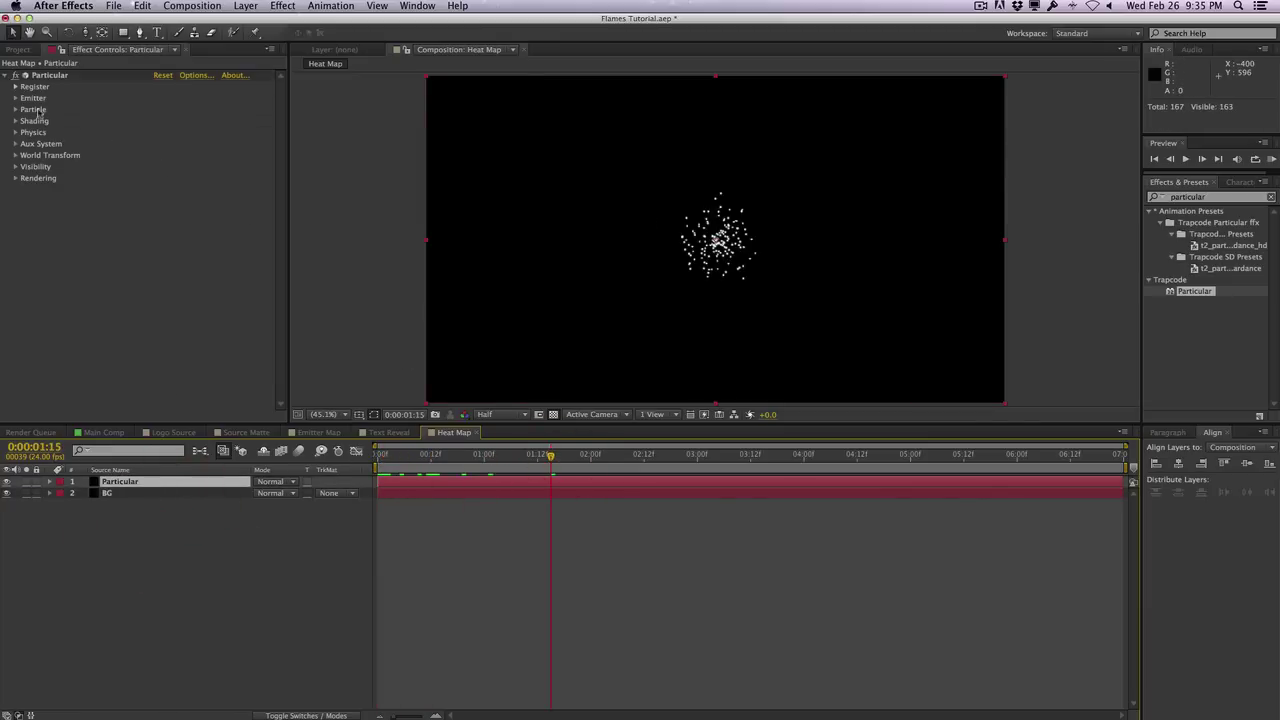
Configure the Particular emitter as a Box with 50 particles/sec, Emitter Size X 2320 and Position XY 960, 1241
click(15, 99)
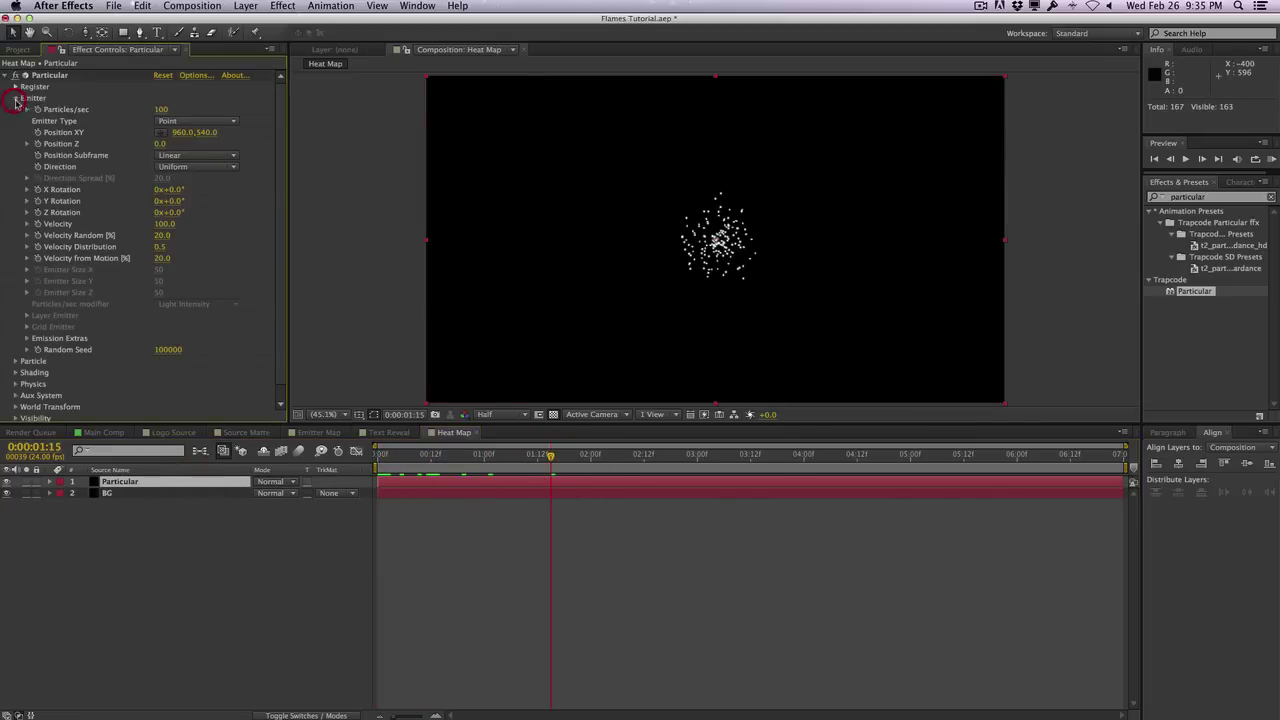
click(184, 123)
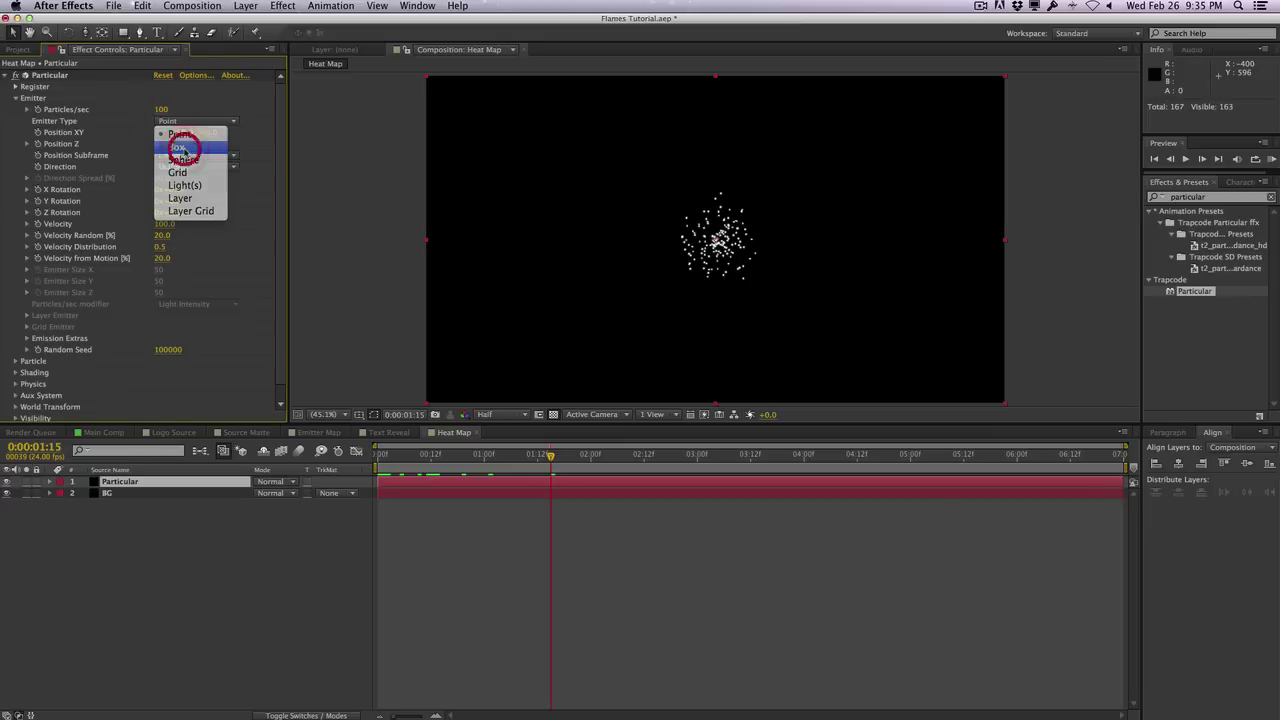
click(178, 138)
click(163, 110)
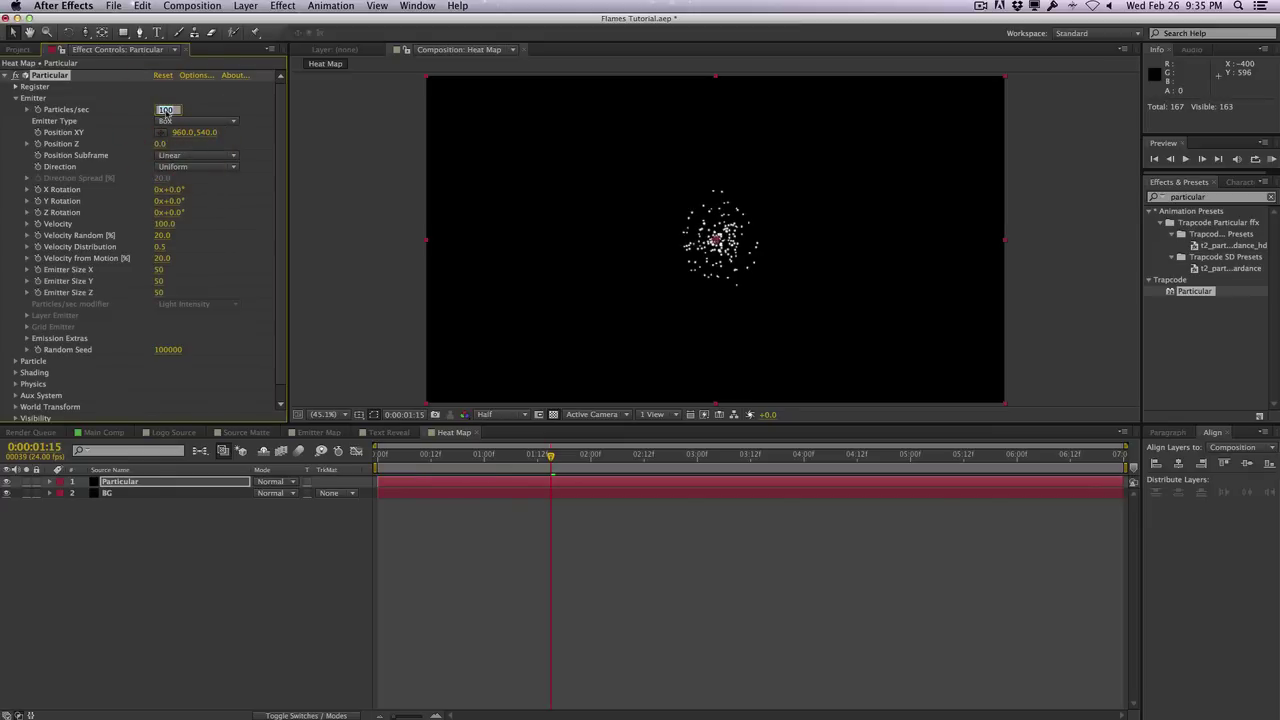
key(Return)
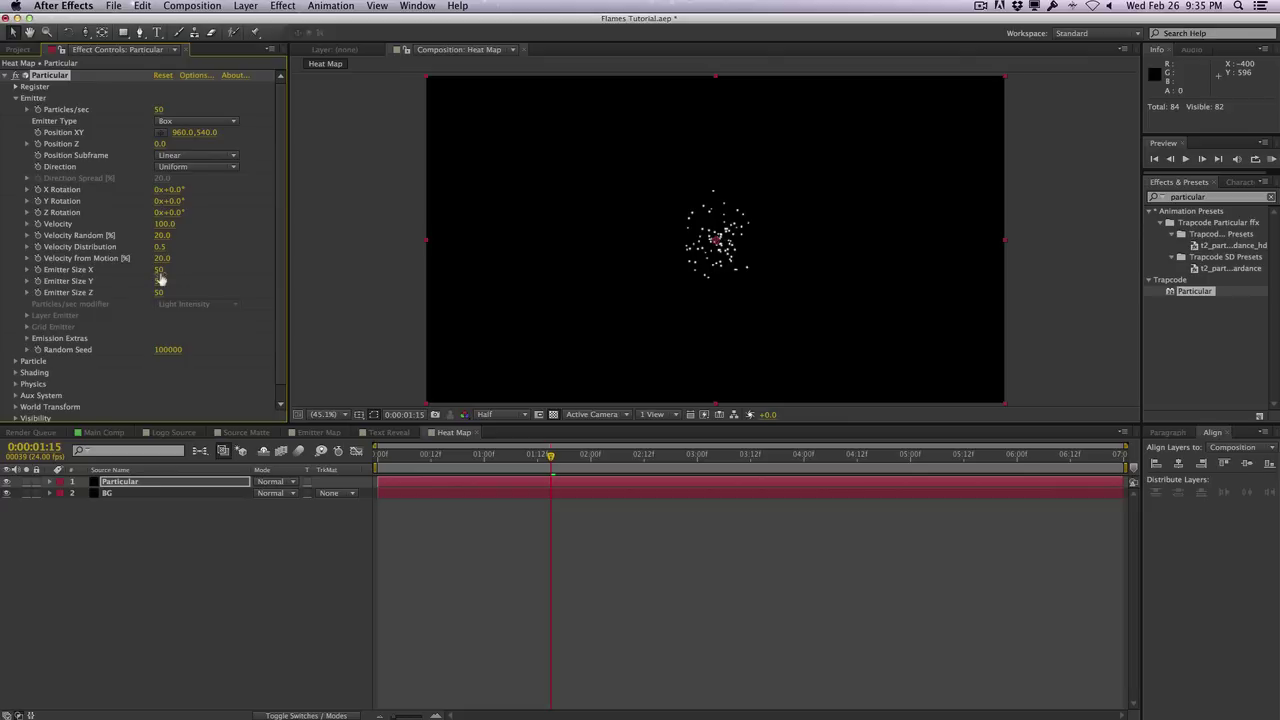
drag(170, 268, 308, 252)
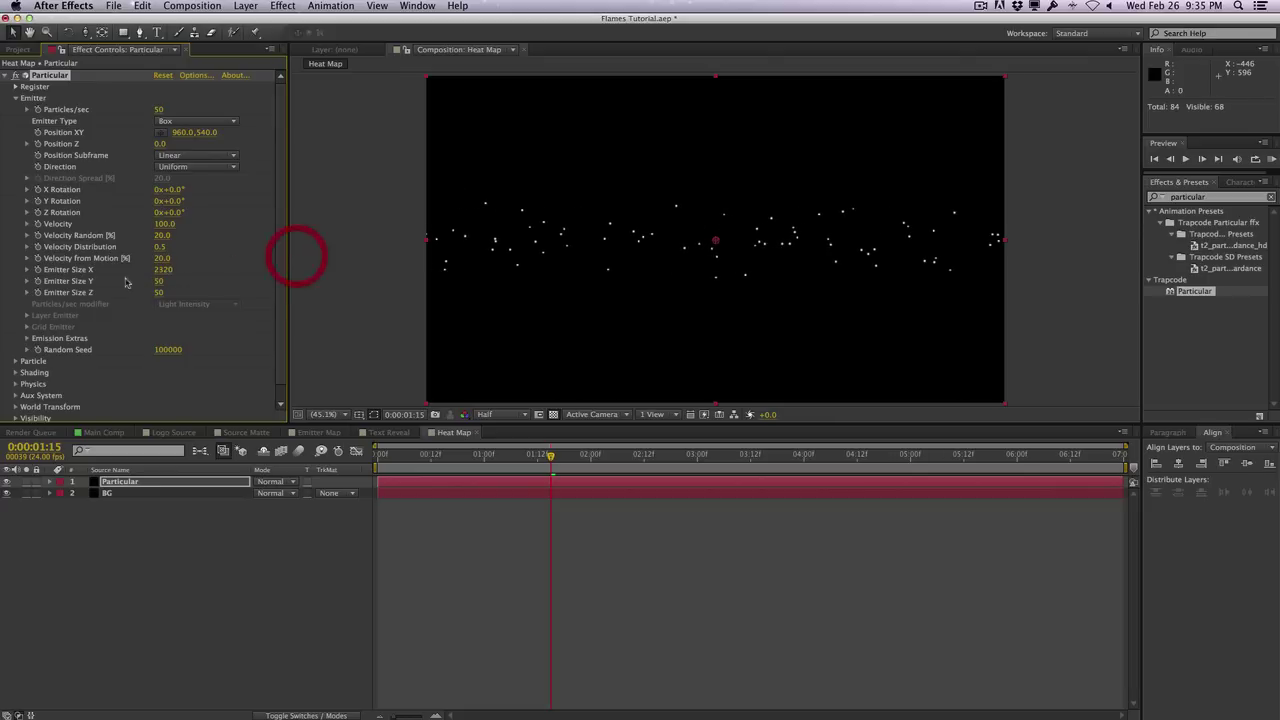
drag(305, 134, 673, 136)
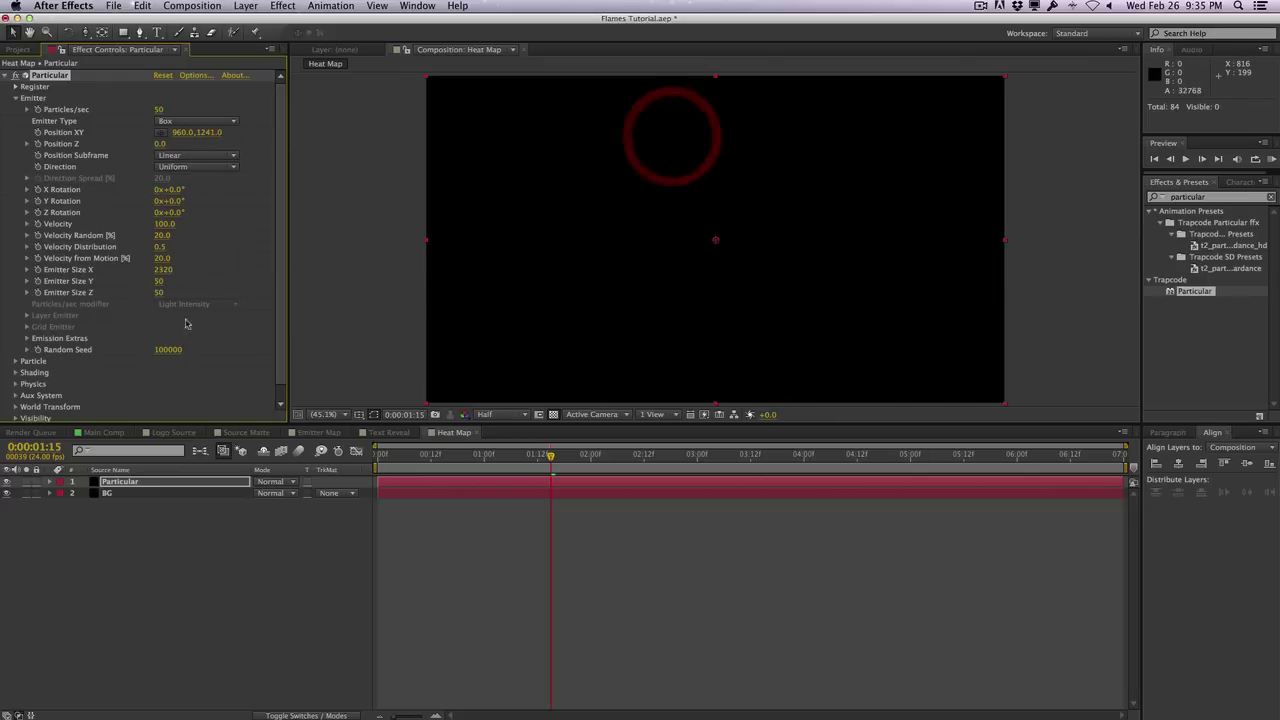
Set Particular's particle Size to 50 and check the emission at 0:00:04:13
click(16, 362)
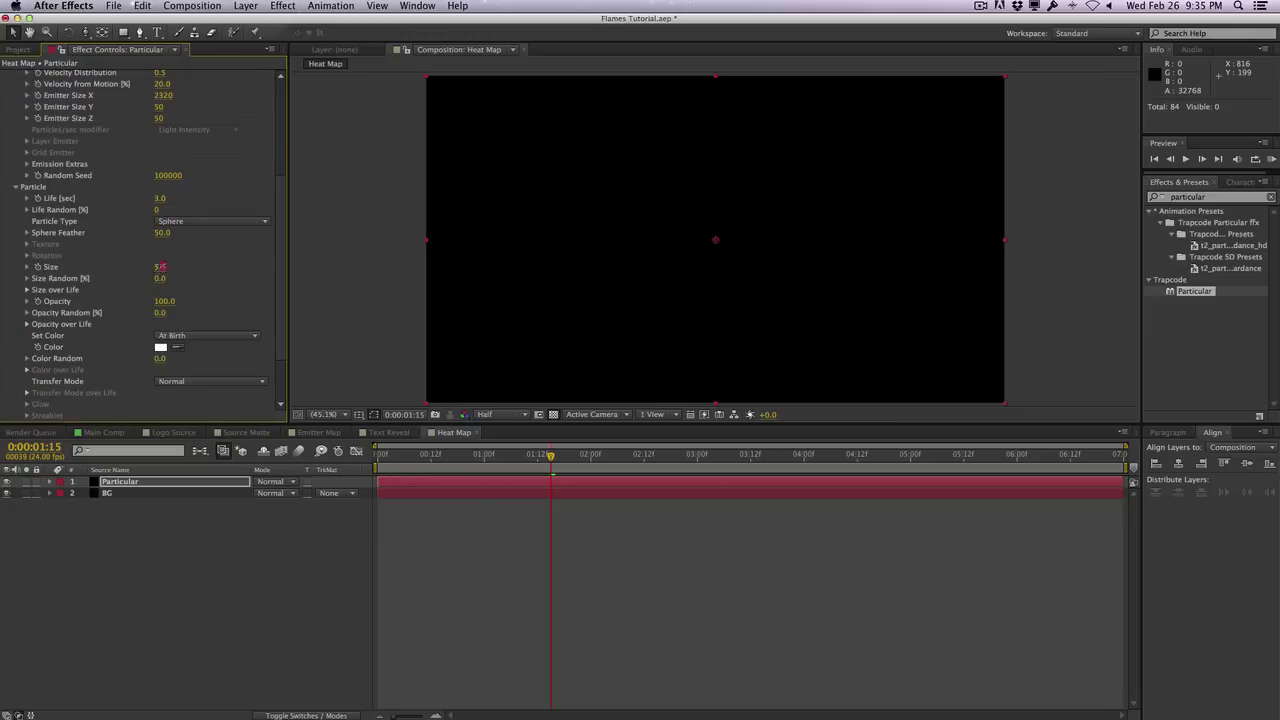
click(160, 267)
text(50)
key(Return)
drag(563, 463, 862, 456)
Set Gravity in Particular's Physics to -250 and preview the rising particles
scroll(79, 333, down, 3)
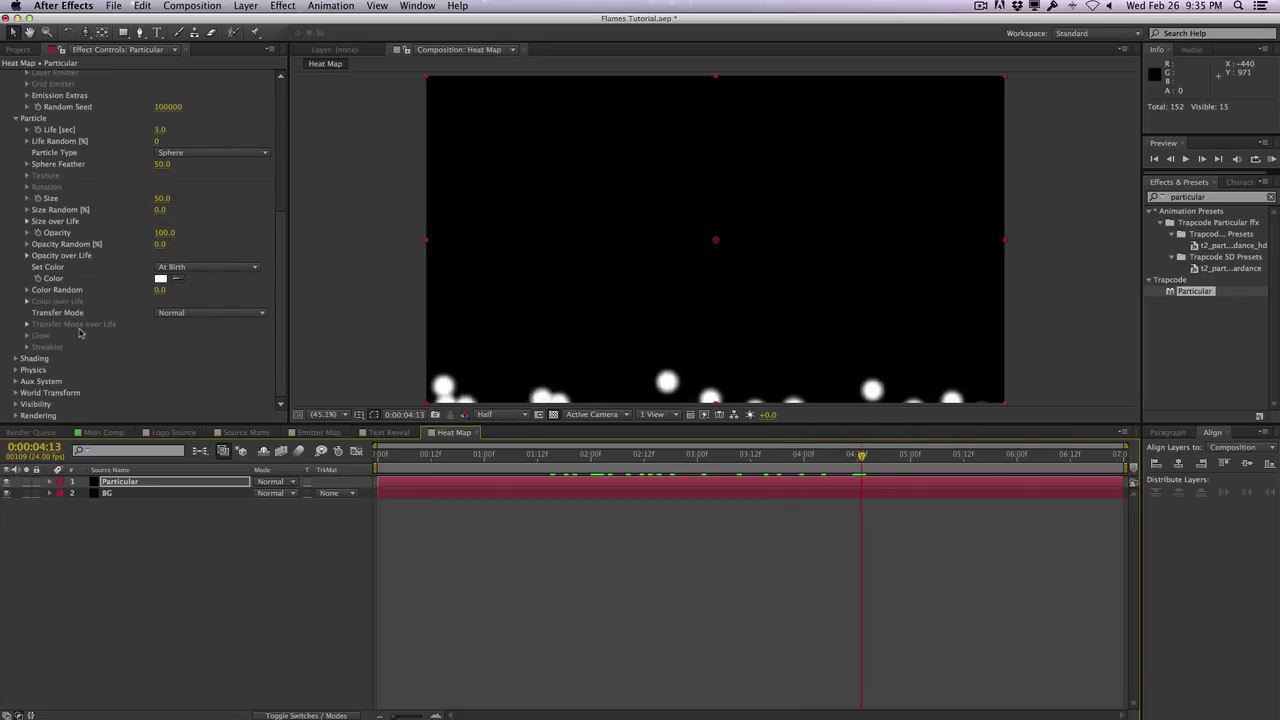
click(18, 370)
scroll(80, 340, down, 3)
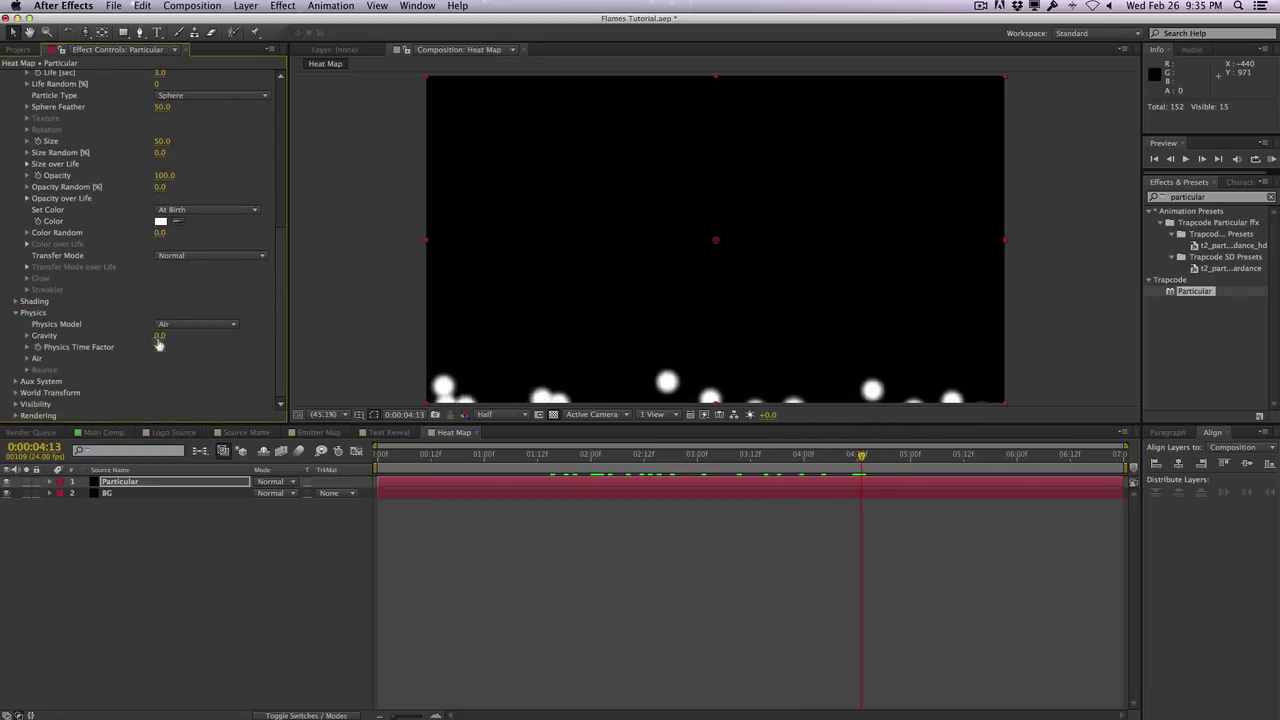
click(159, 337)
key(Return)
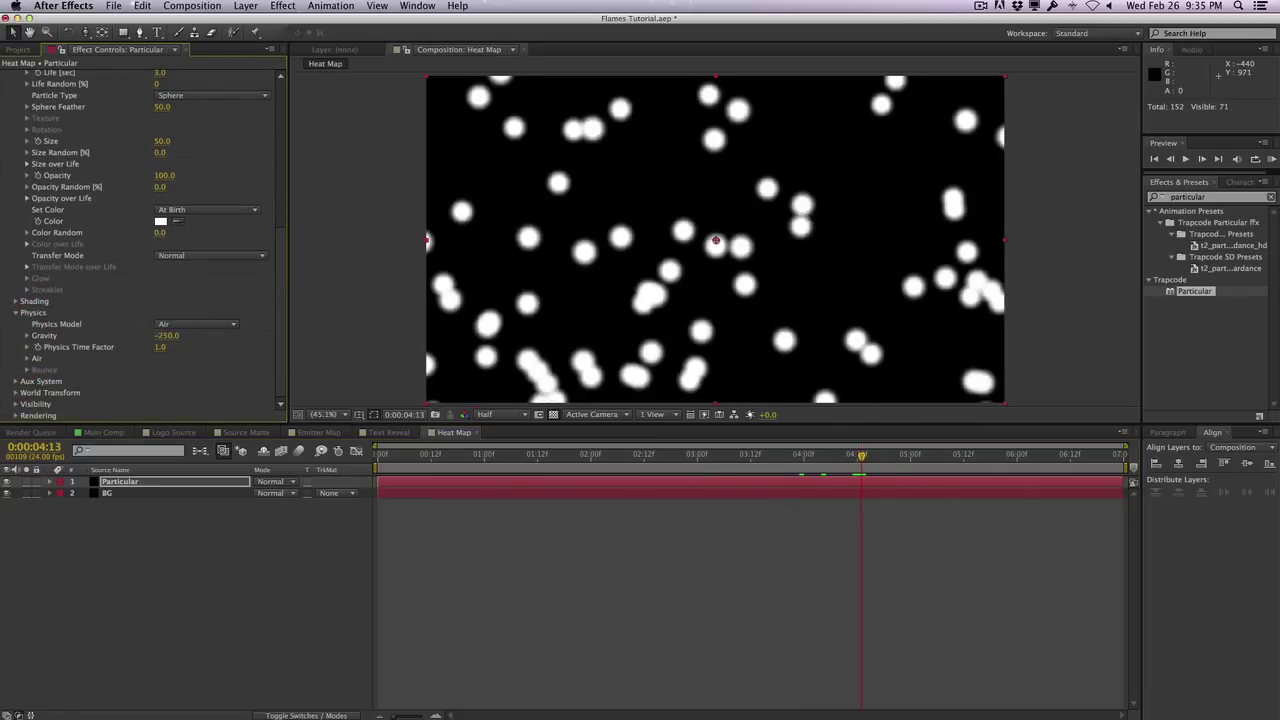
key(space)
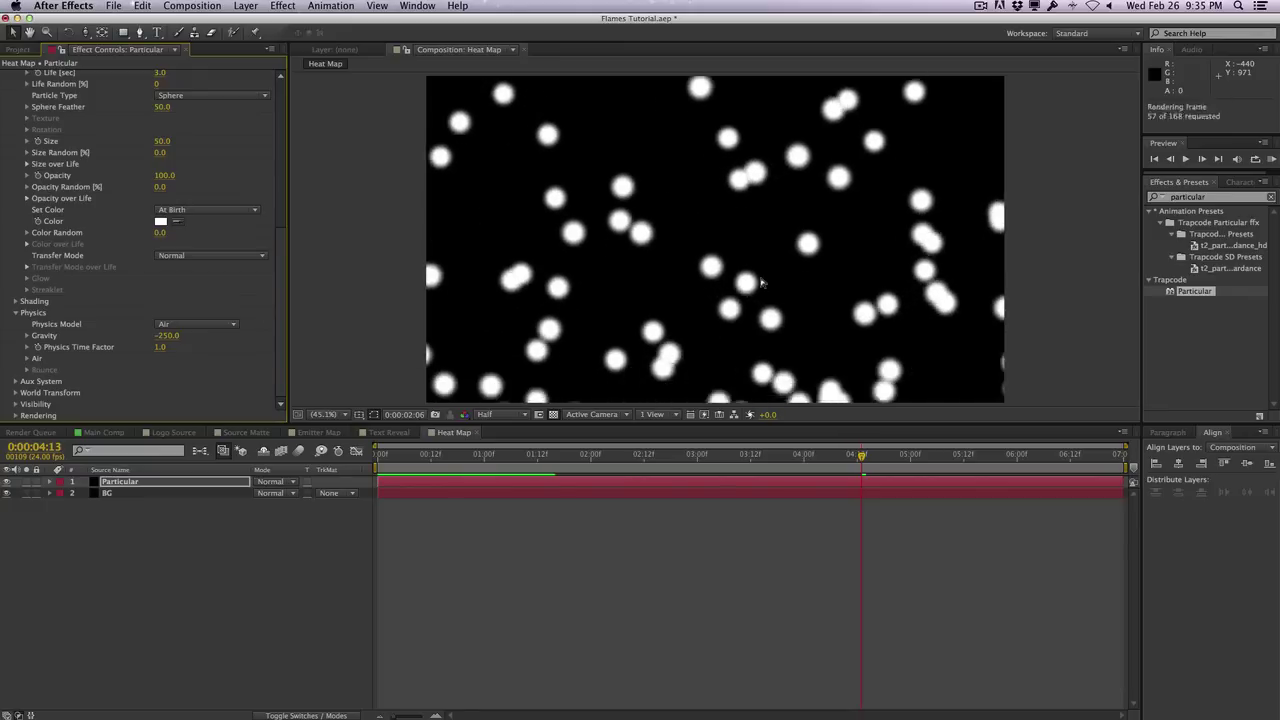
click(632, 284)
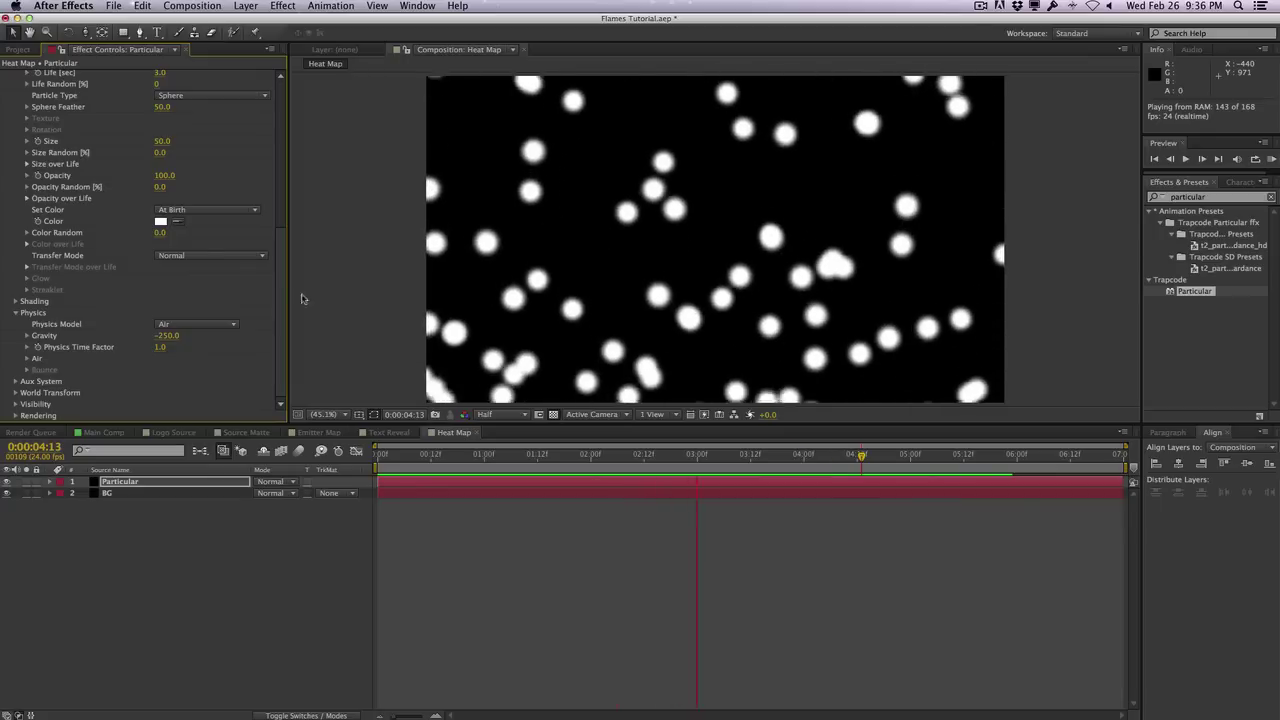
Change the particle Color to pure red, FF0000
click(167, 236)
click(161, 221)
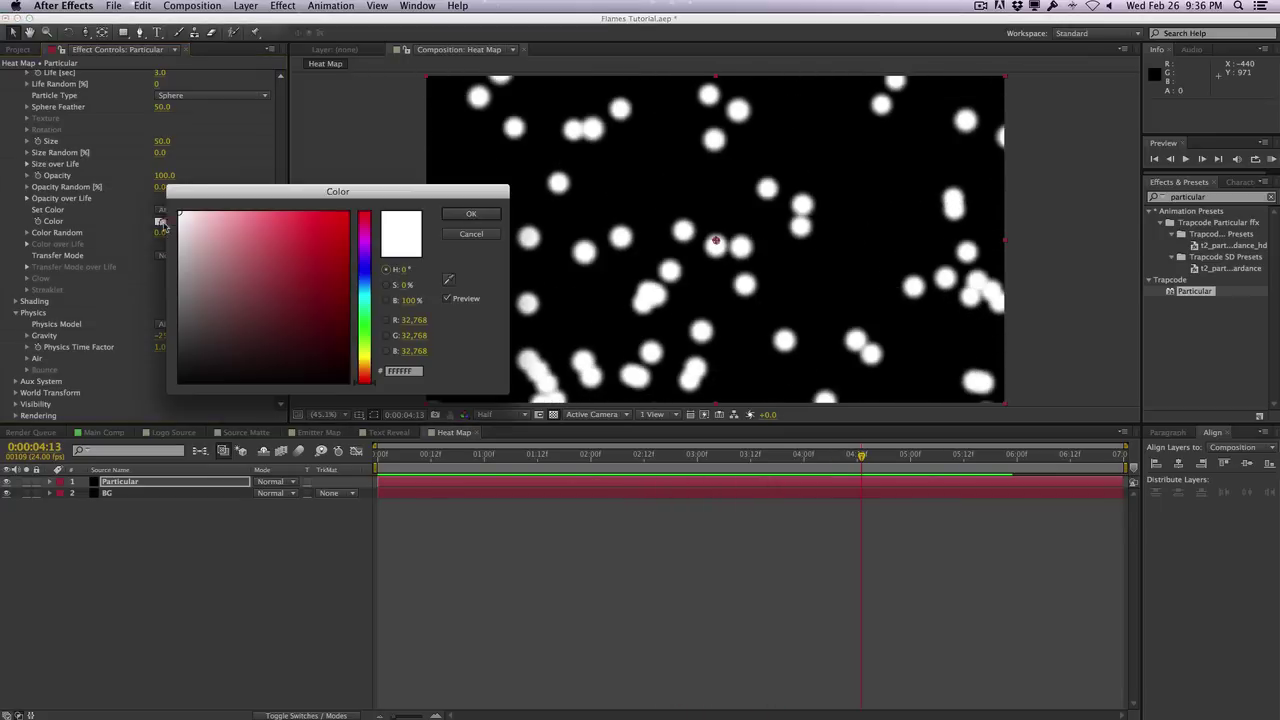
drag(330, 225, 417, 167)
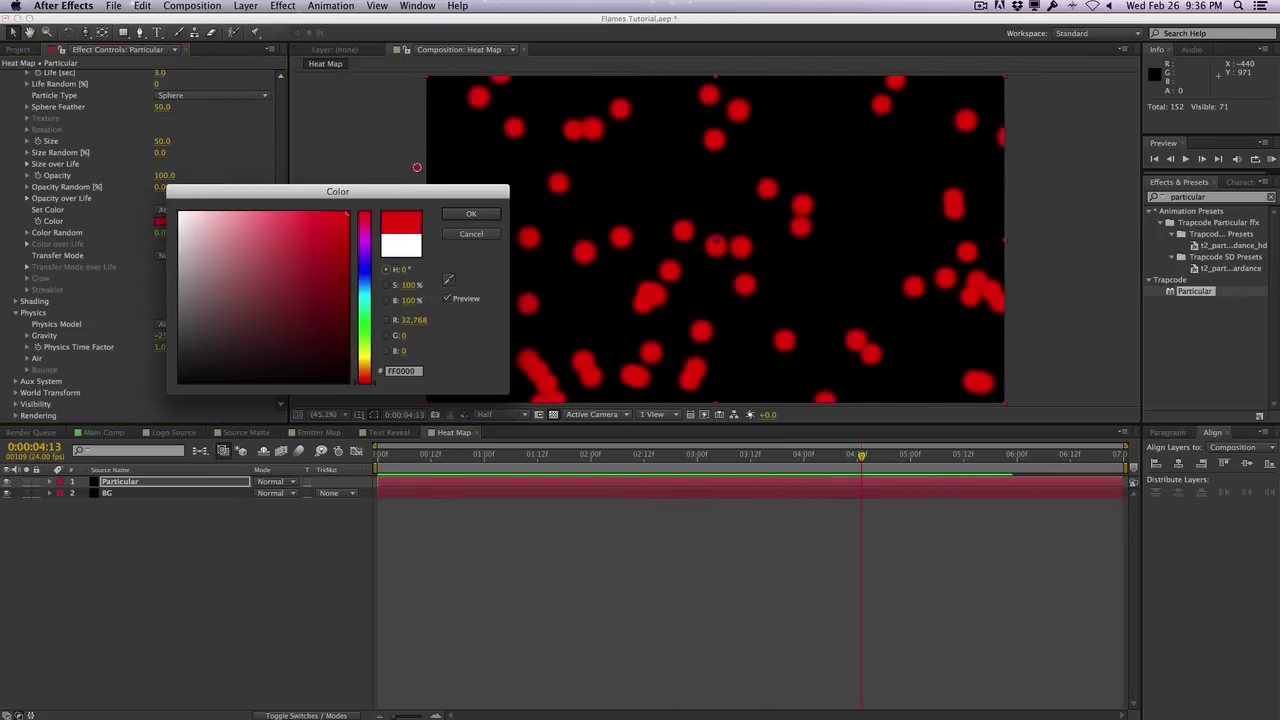
click(467, 213)
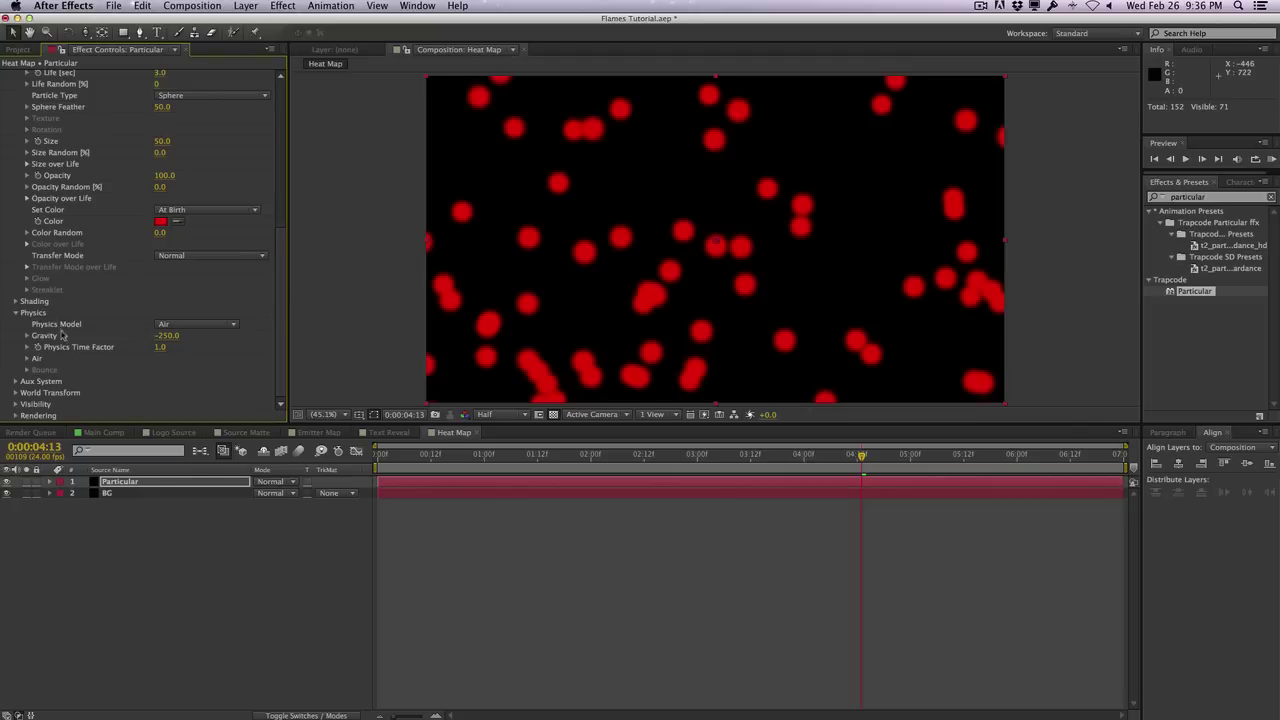
Set the particles' Size Random to 26% and Size to 150, and check the result up to 0:00:04:22
drag(283, 268, 277, 220)
drag(158, 250, 172, 242)
click(165, 232)
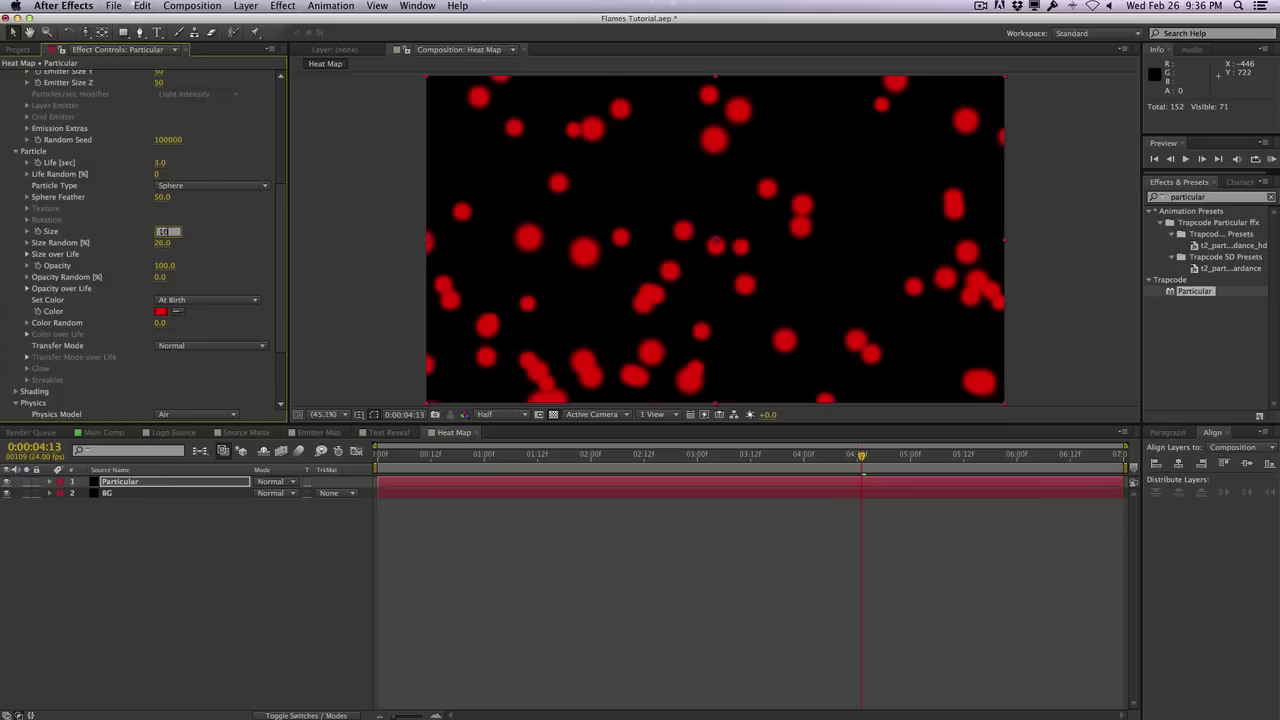
text(10)
key(Return)
text(150)
key(Return)
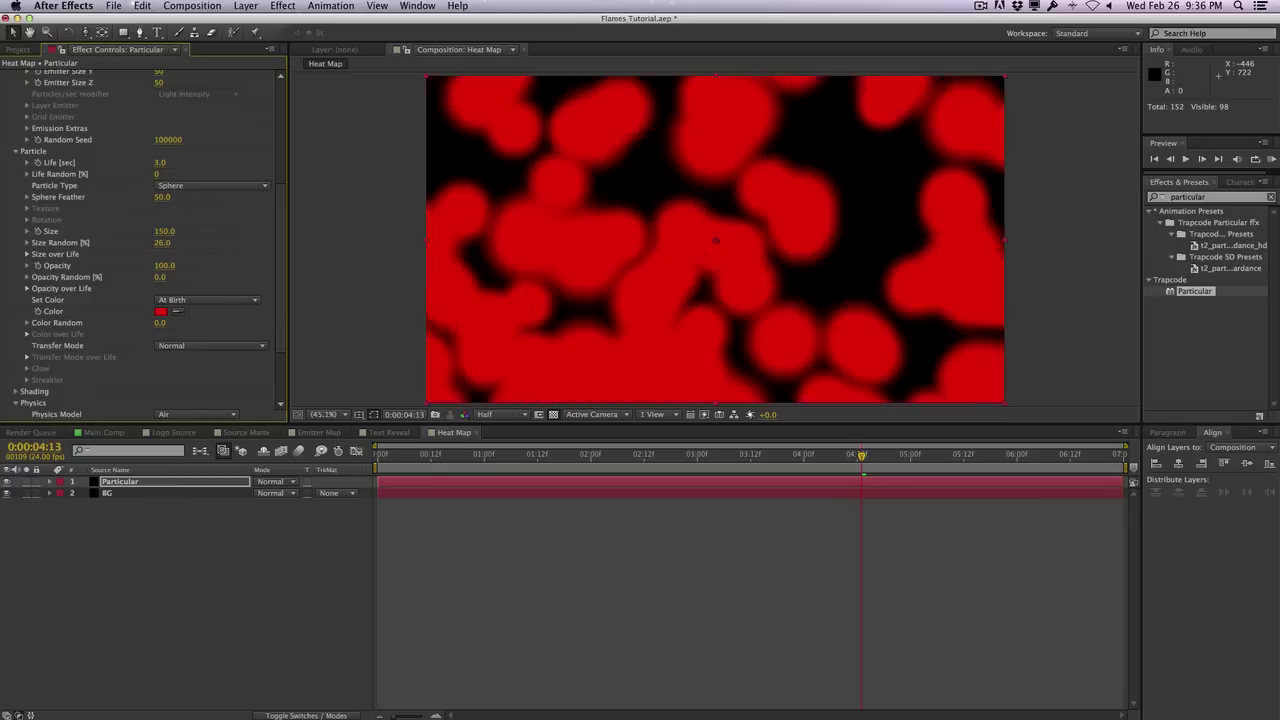
drag(677, 447, 901, 442)
scroll(285, 268, down, 5)
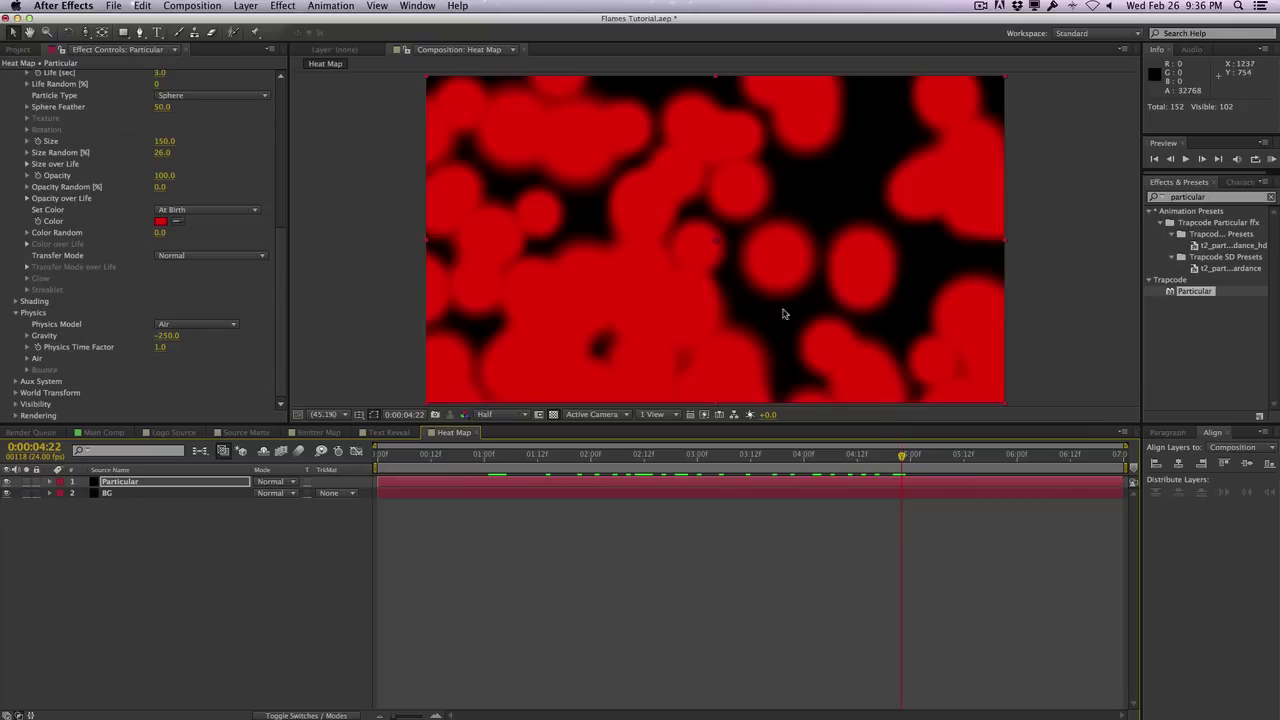
Create a composition named Main Comp with the HDTV 1080 24 preset and a duration of 7 seconds
click(33, 53)
click(63, 355)
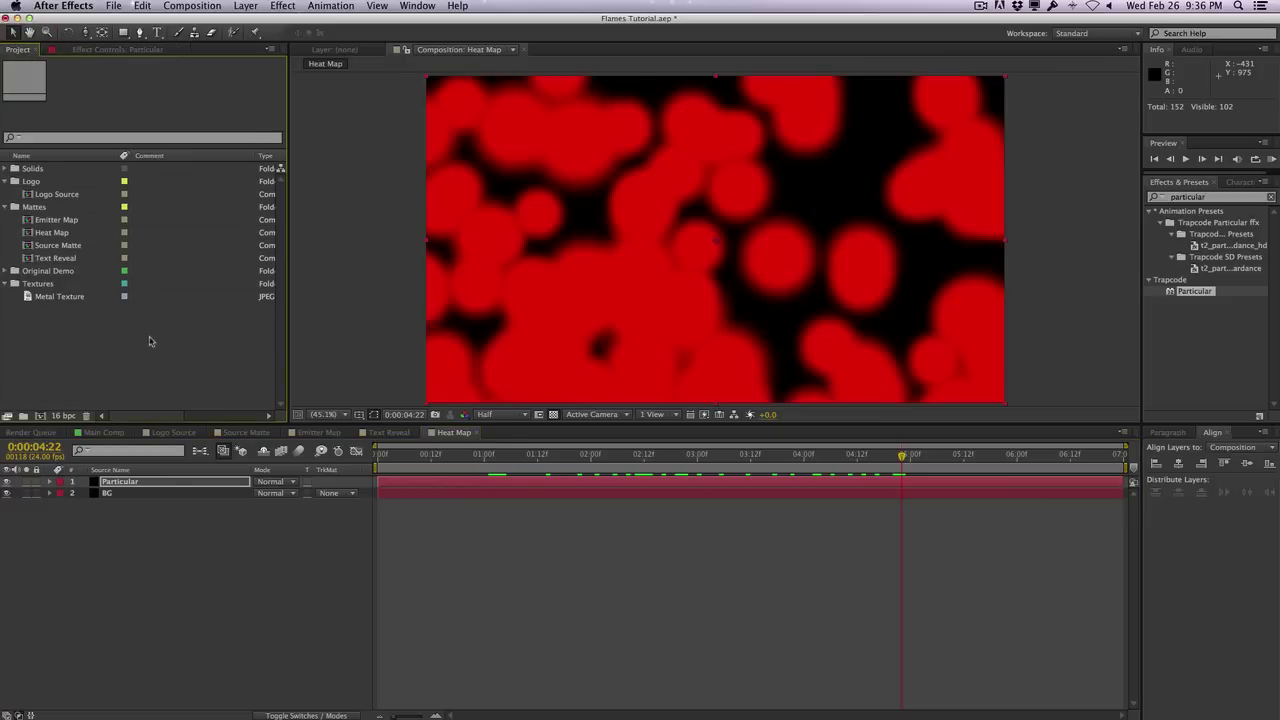
click(192, 6)
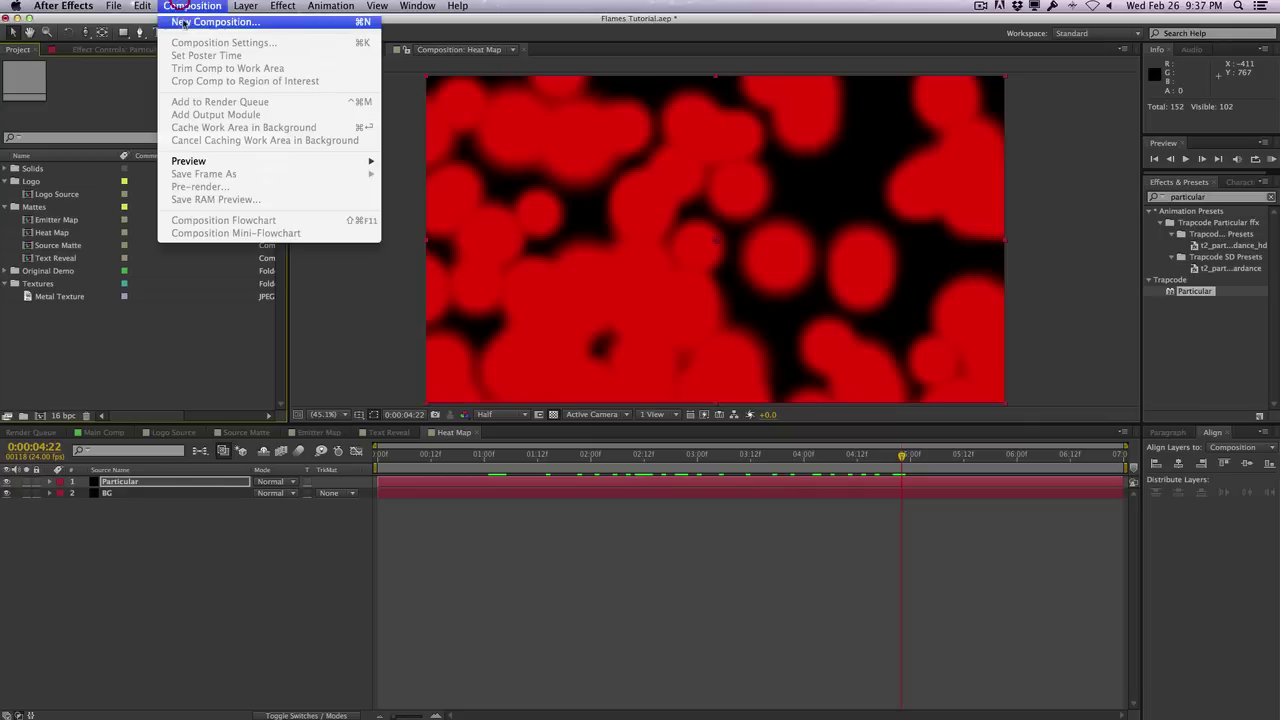
click(186, 17)
text(Ma)
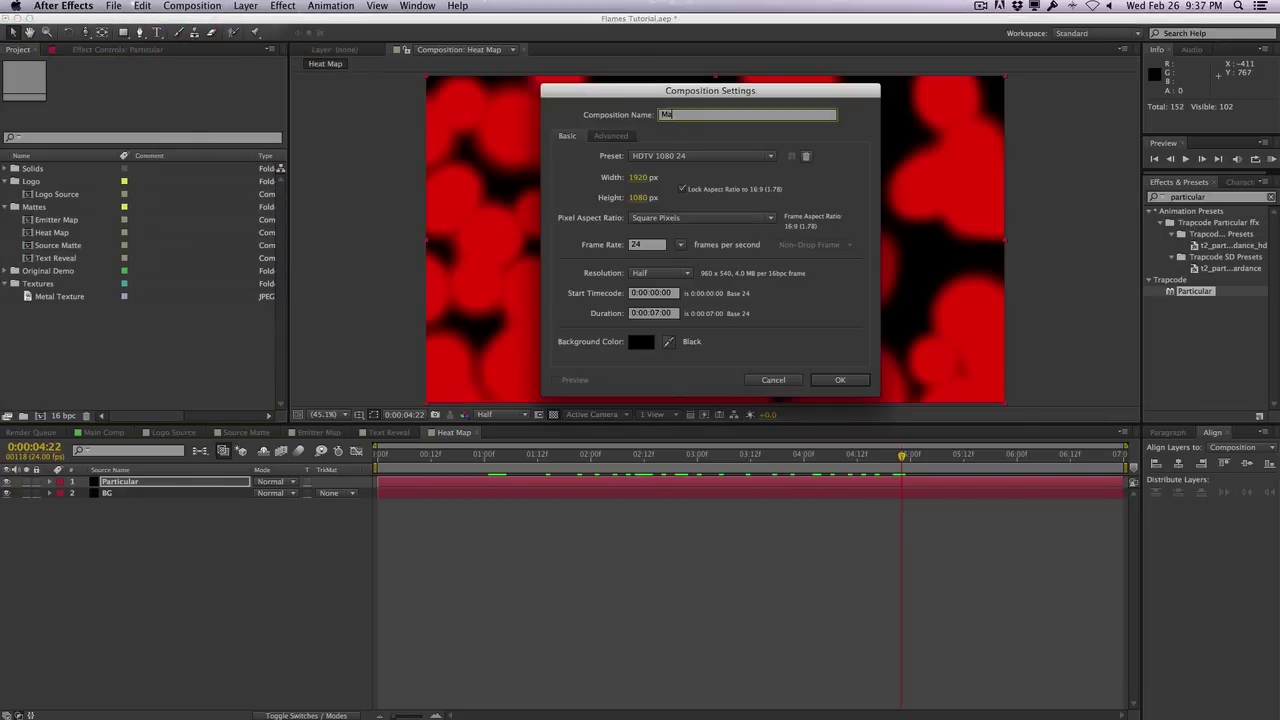
text(in Comp)
key(Return)
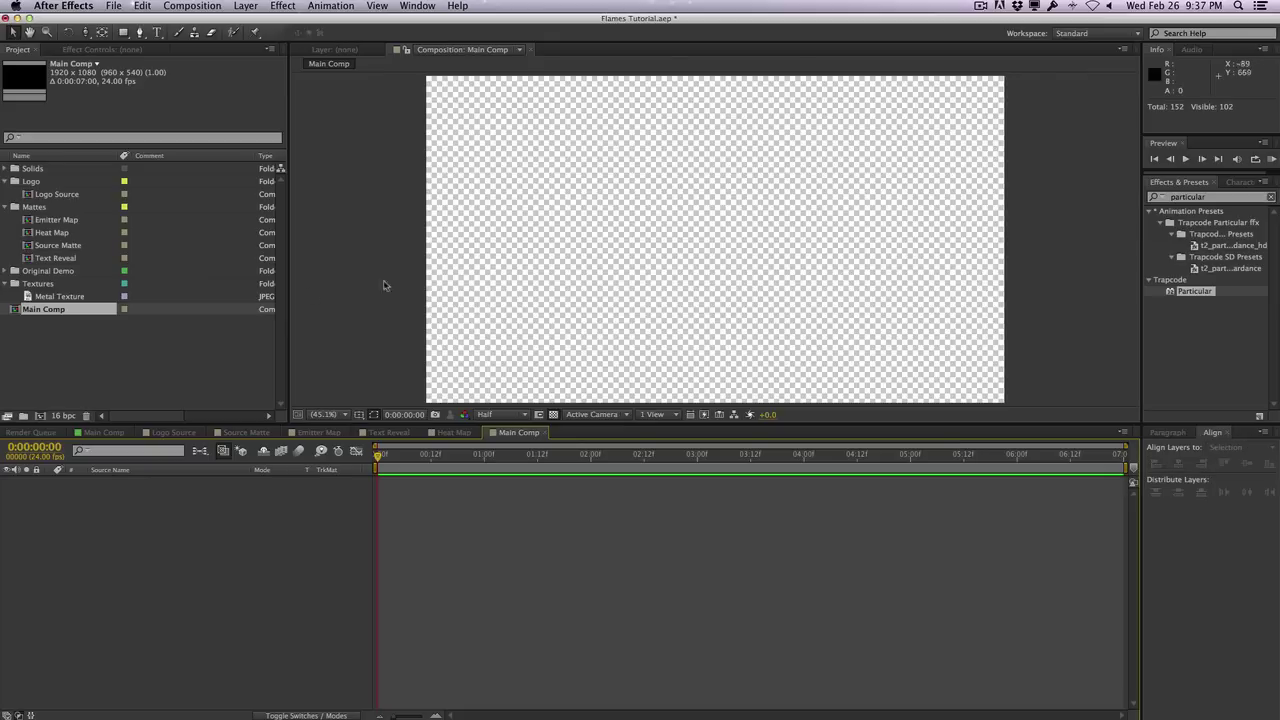
Add the Metal Texture image to Main Comp and scale it up to 230%
drag(72, 300, 100, 546)
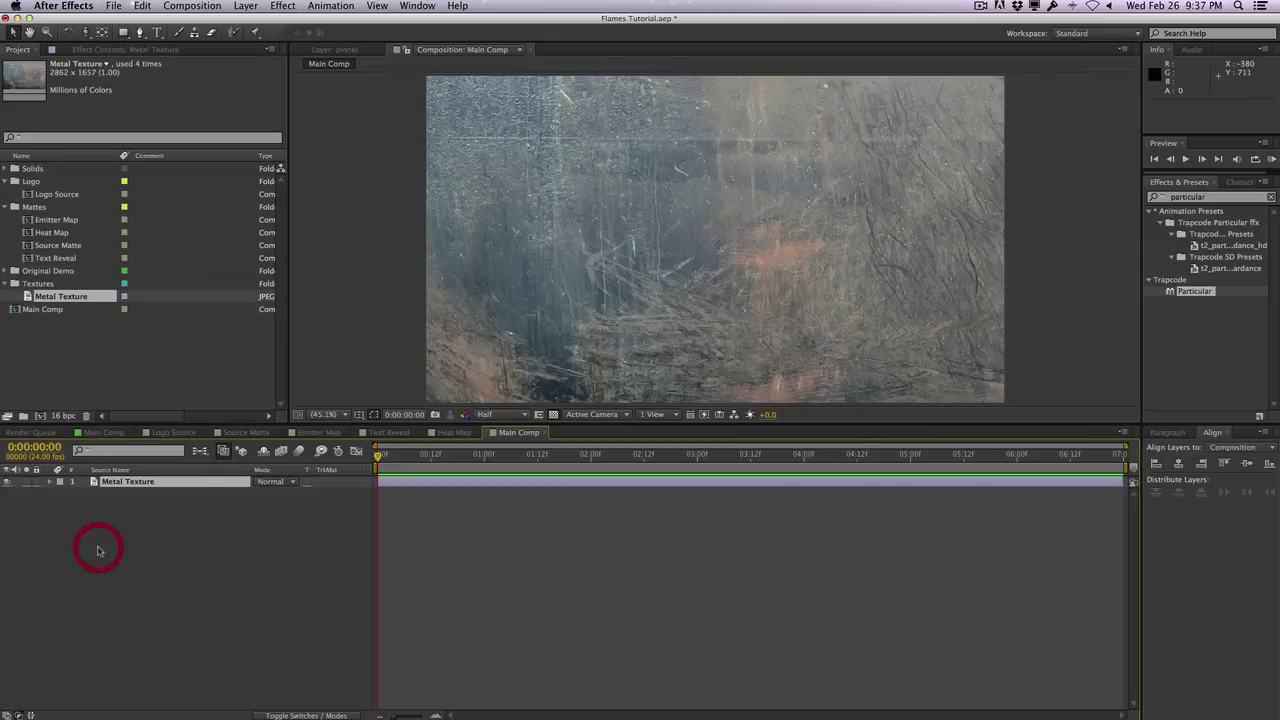
key(s)
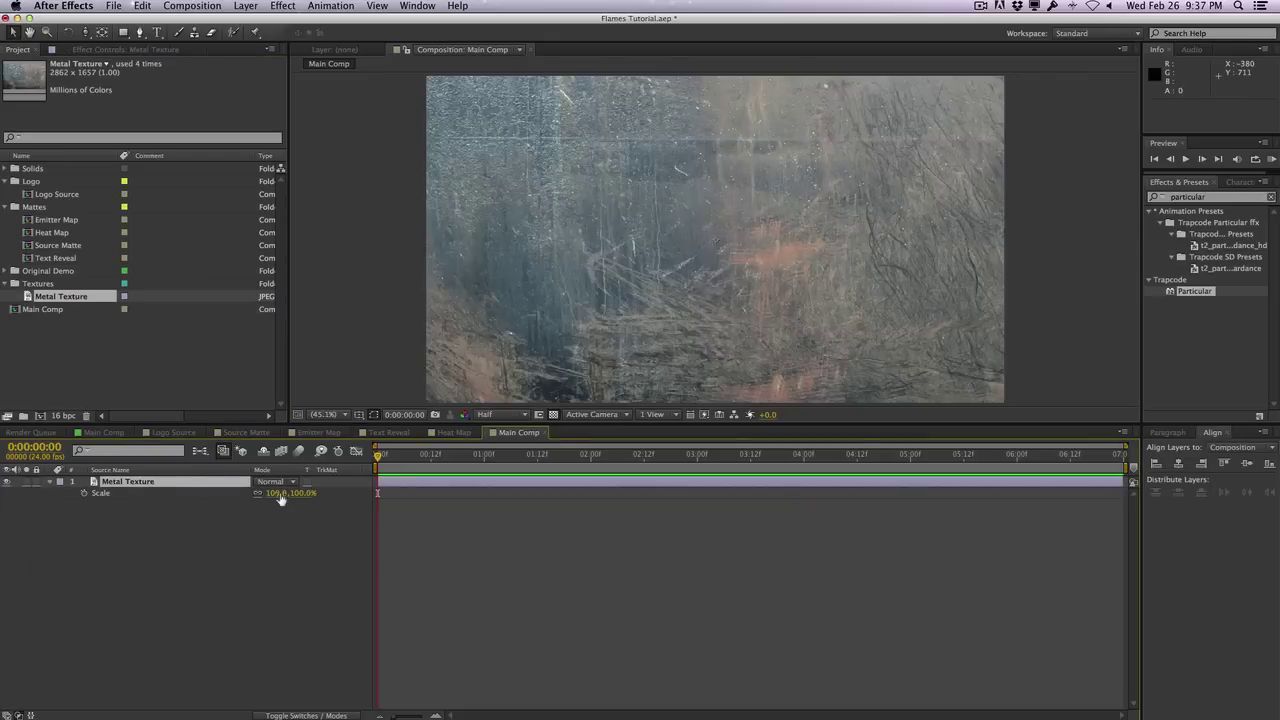
drag(278, 499, 280, 503)
Make the Metal Texture layer 3D and push it back in depth to a Z position of 18220
key(p)
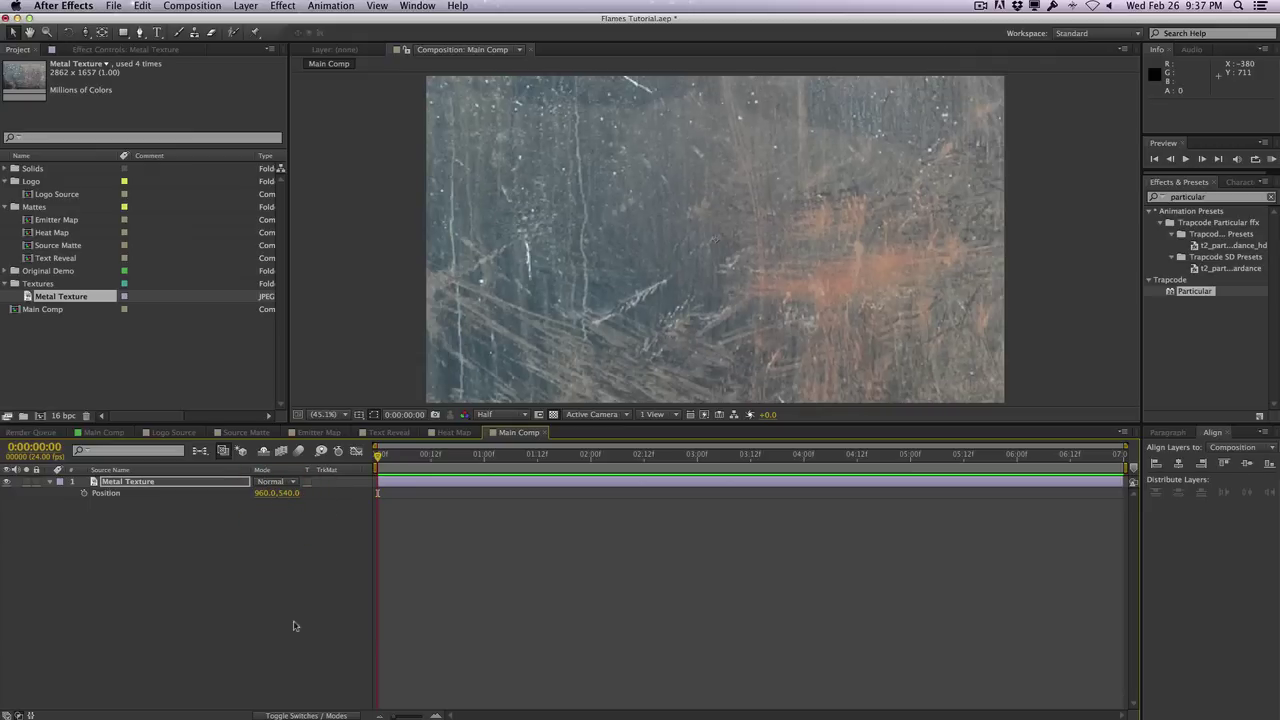
click(282, 716)
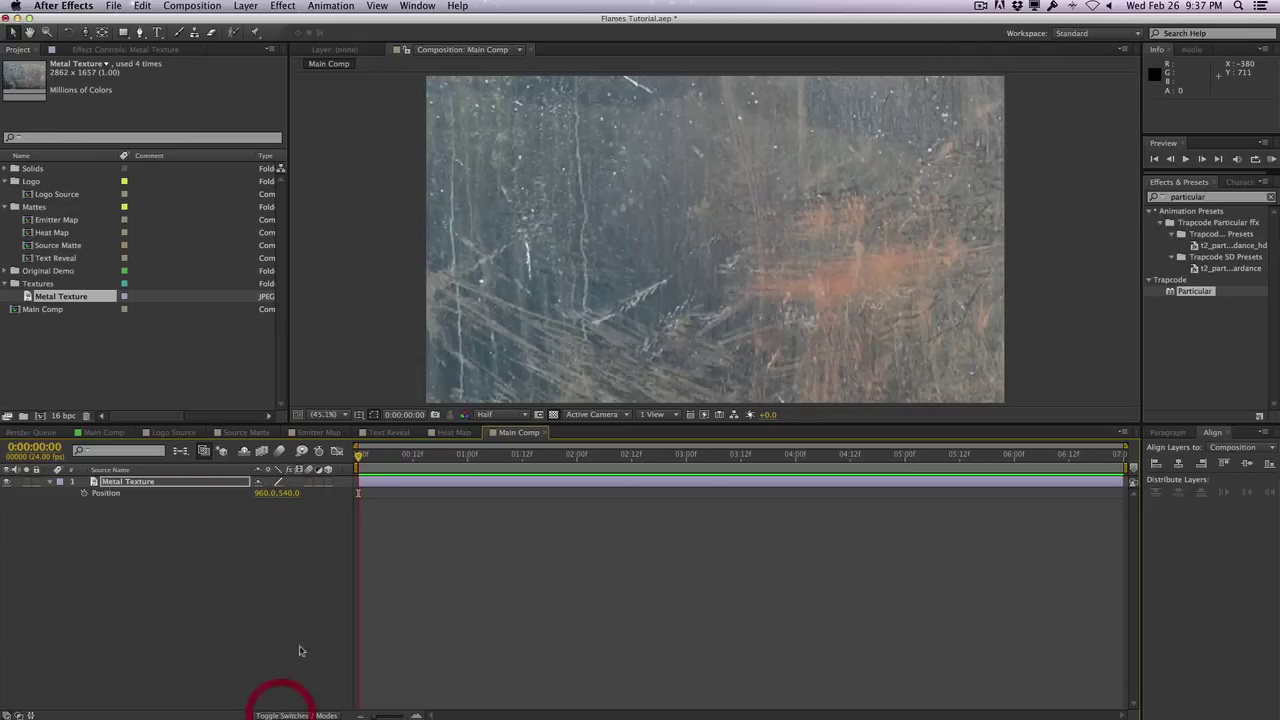
click(328, 482)
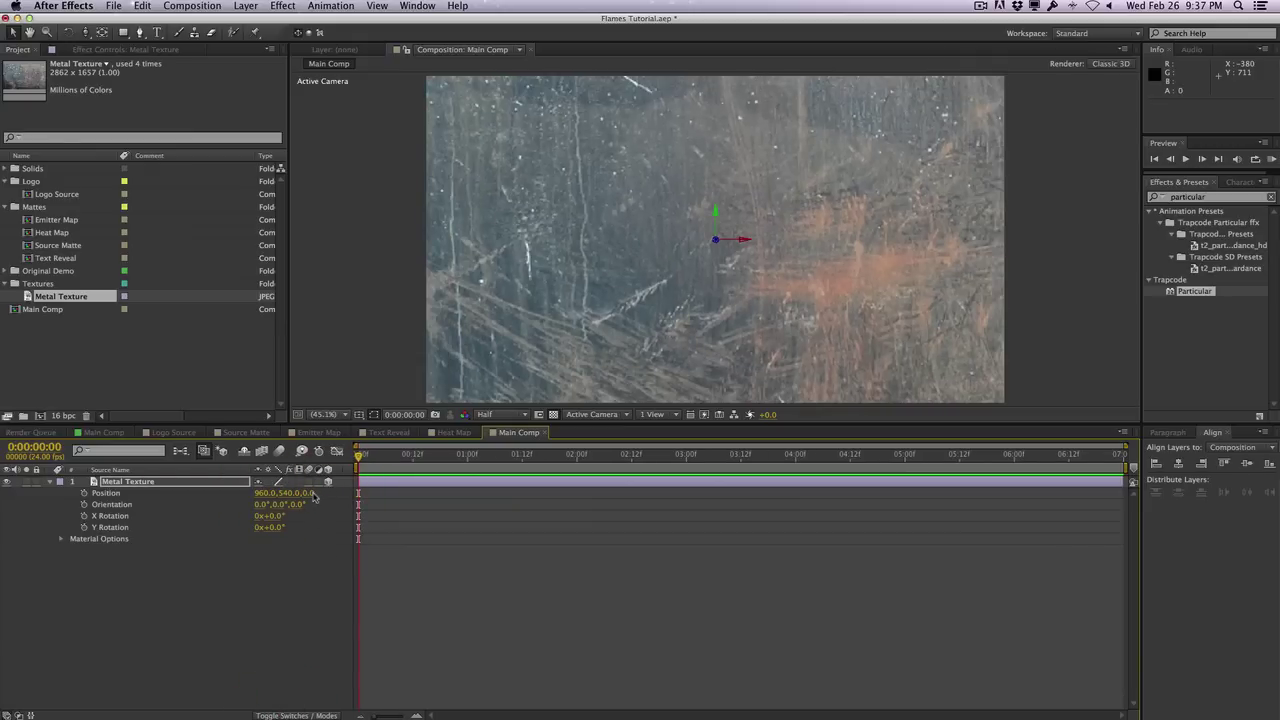
drag(313, 497, 1023, 409)
Scale the Metal Texture layer up uniformly until it extends past the edges of the frame
key(s)
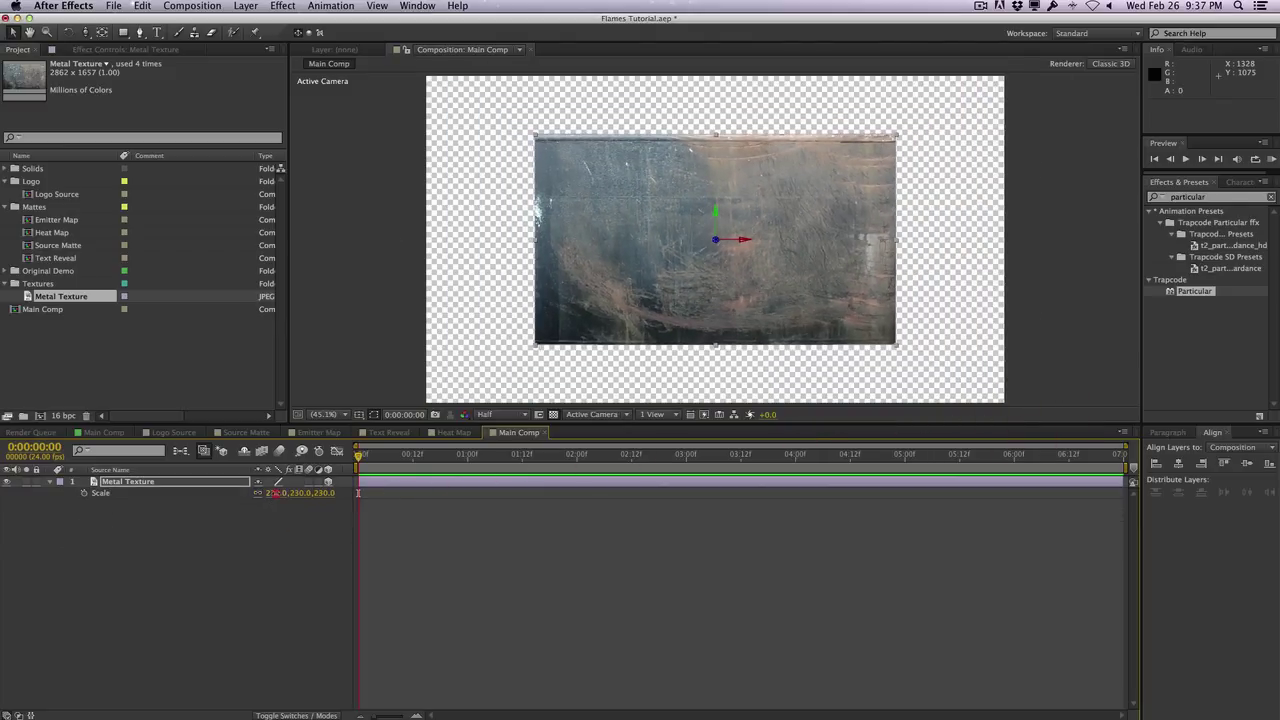
drag(270, 493, 306, 526)
key(p)
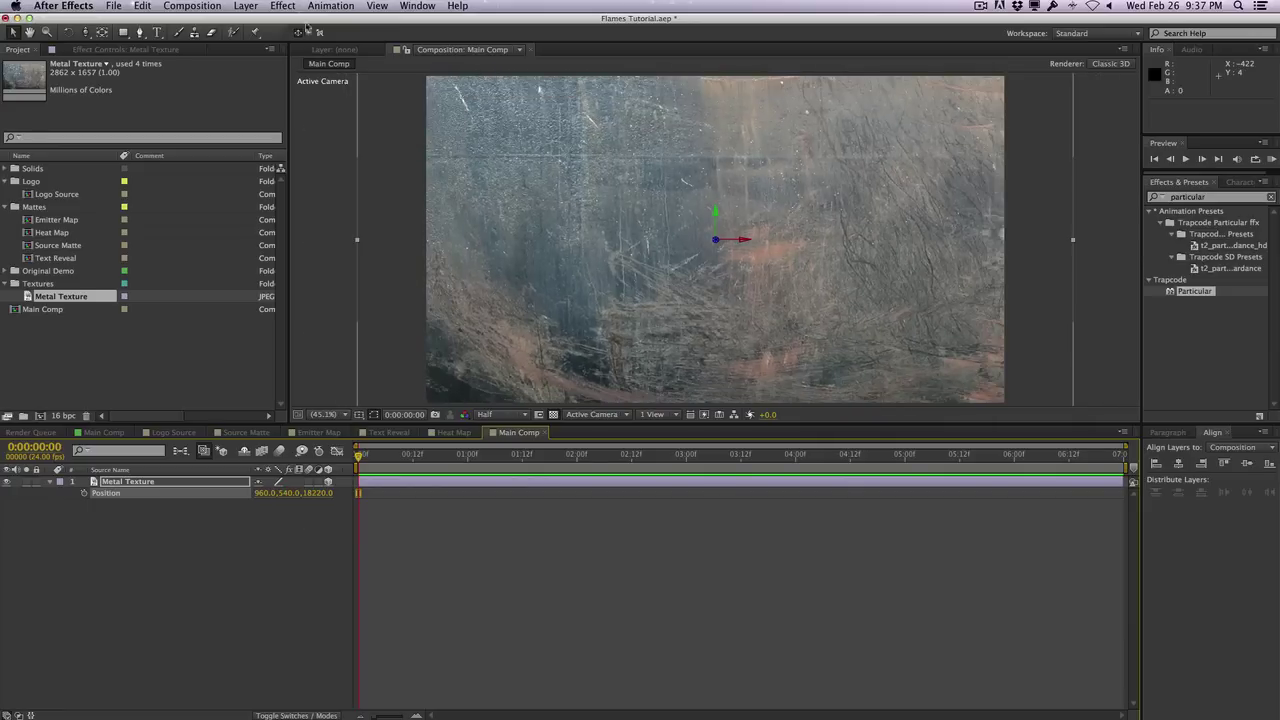
Apply the Curves effect to Metal Texture and pull the RGB curve's highlights and midtones down until the texture is nearly black
click(1211, 196)
text(curves)
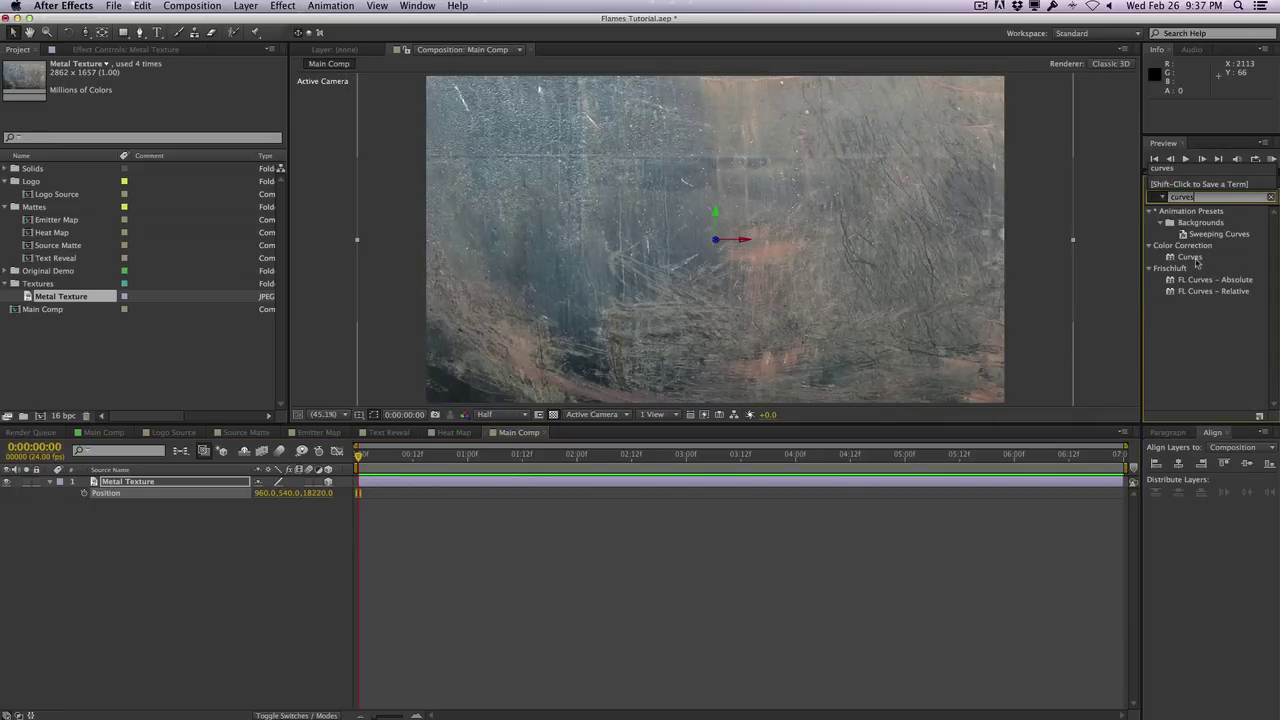
drag(1190, 257, 189, 486)
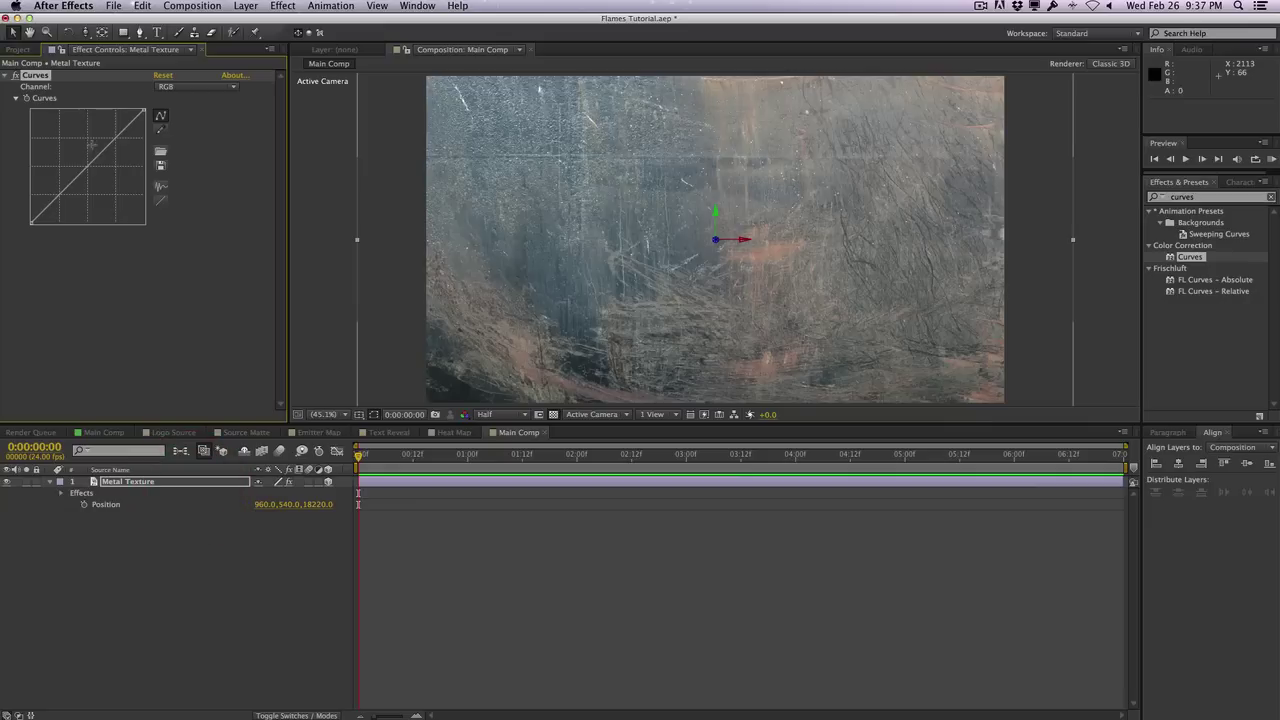
drag(145, 111, 197, 193)
drag(80, 208, 80, 218)
drag(114, 209, 116, 206)
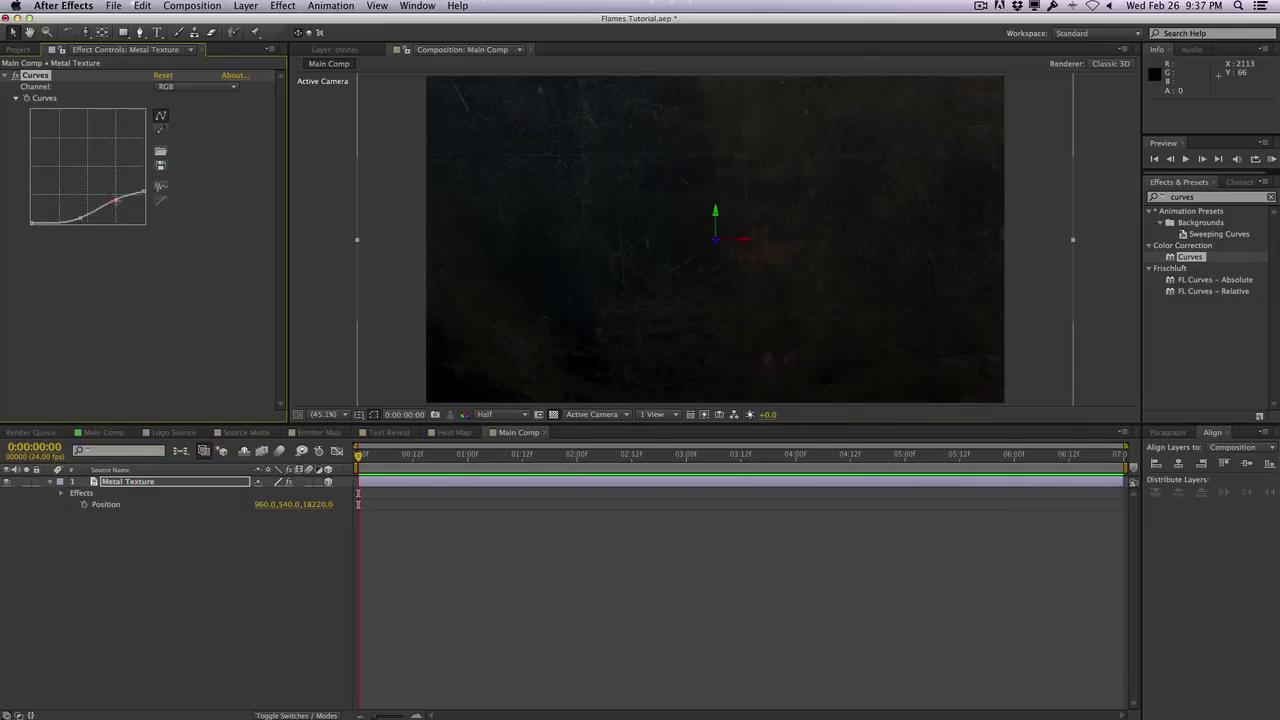
click(256, 526)
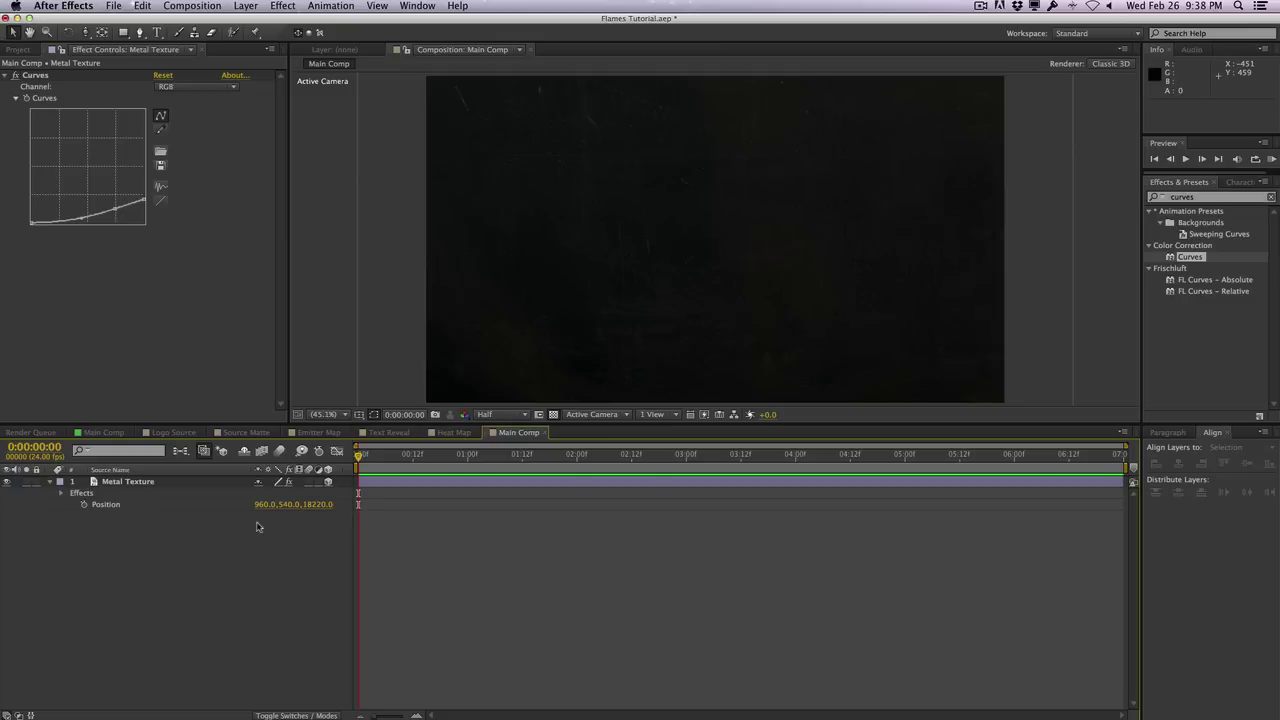
Create a black 1920 x 1080 px solid named Optical Flares above the Metal Texture layer
click(247, 7)
mouse_move(251, 25)
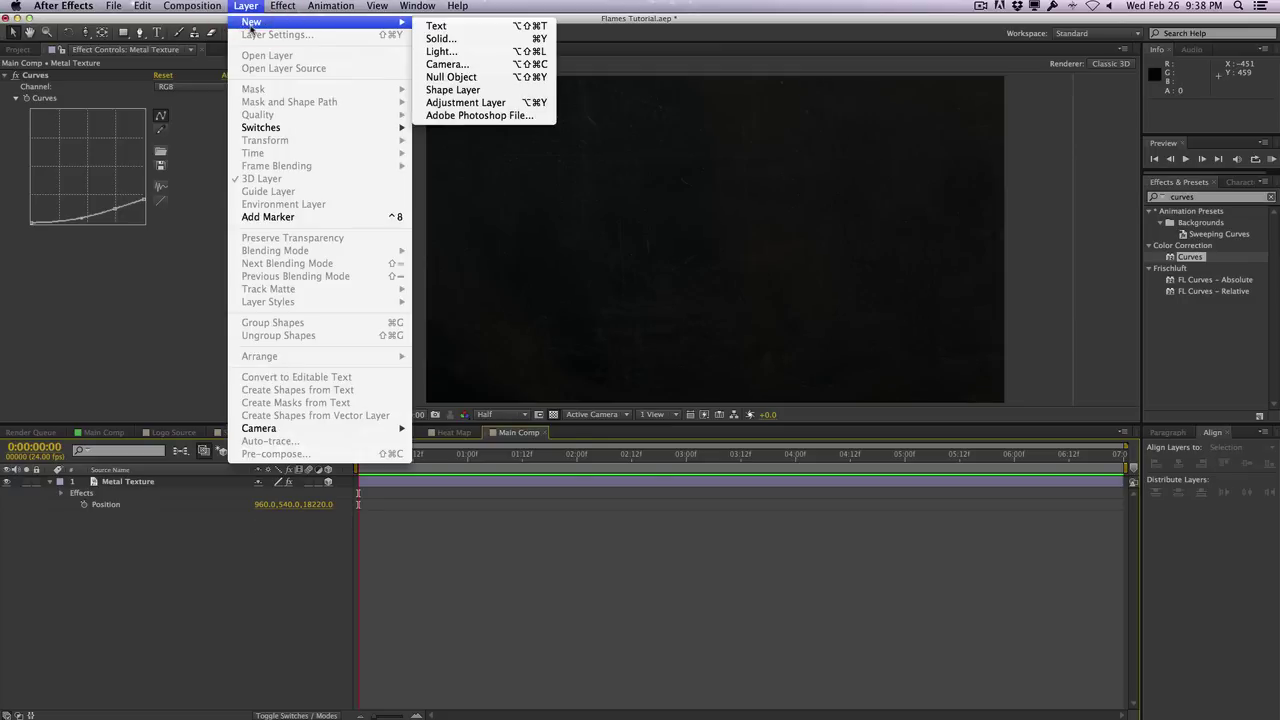
click(441, 38)
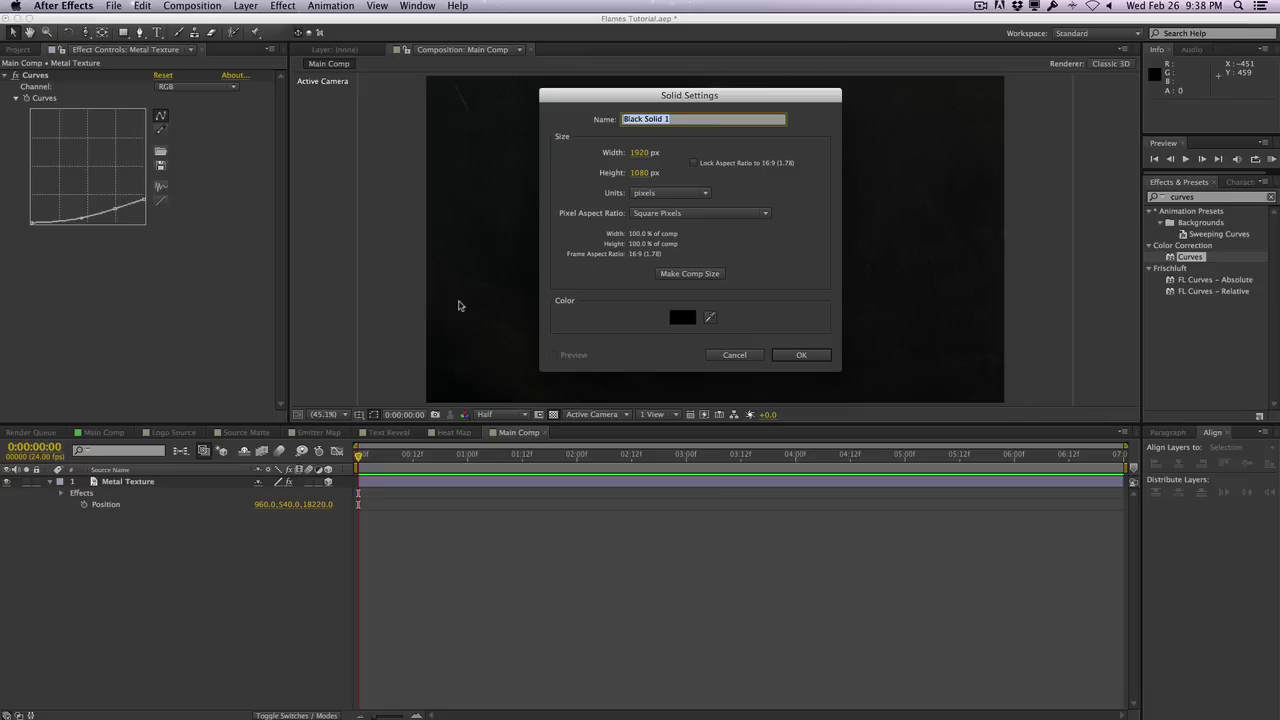
text(Optical Flares)
key(Return)
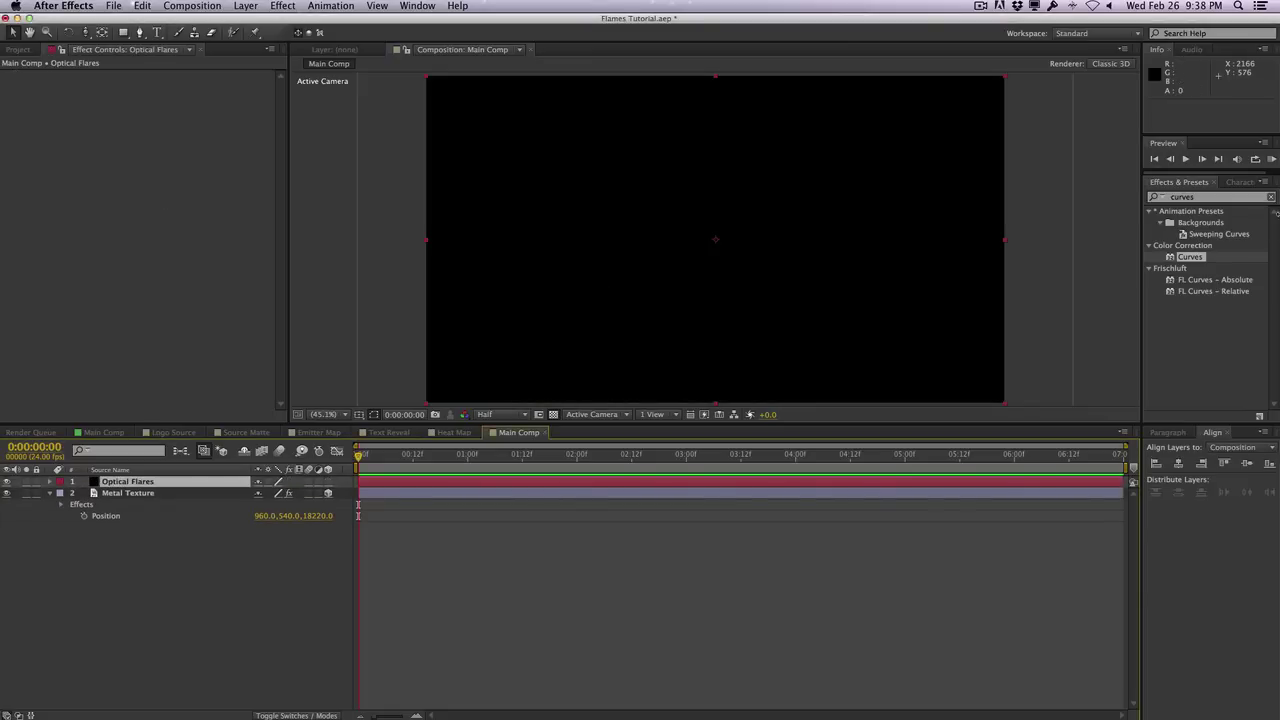
Apply the Video Copilot Optical Flares effect to the Optical Flares solid
click(1220, 197)
text(op)
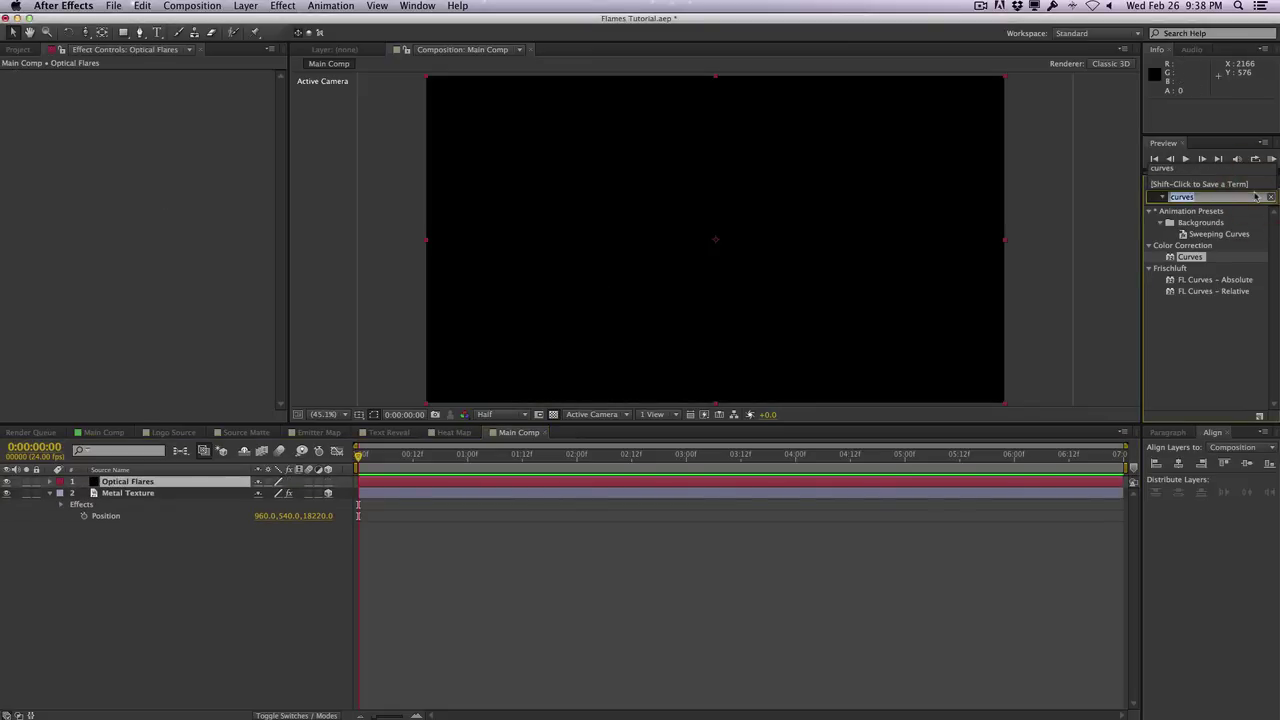
text(ti)
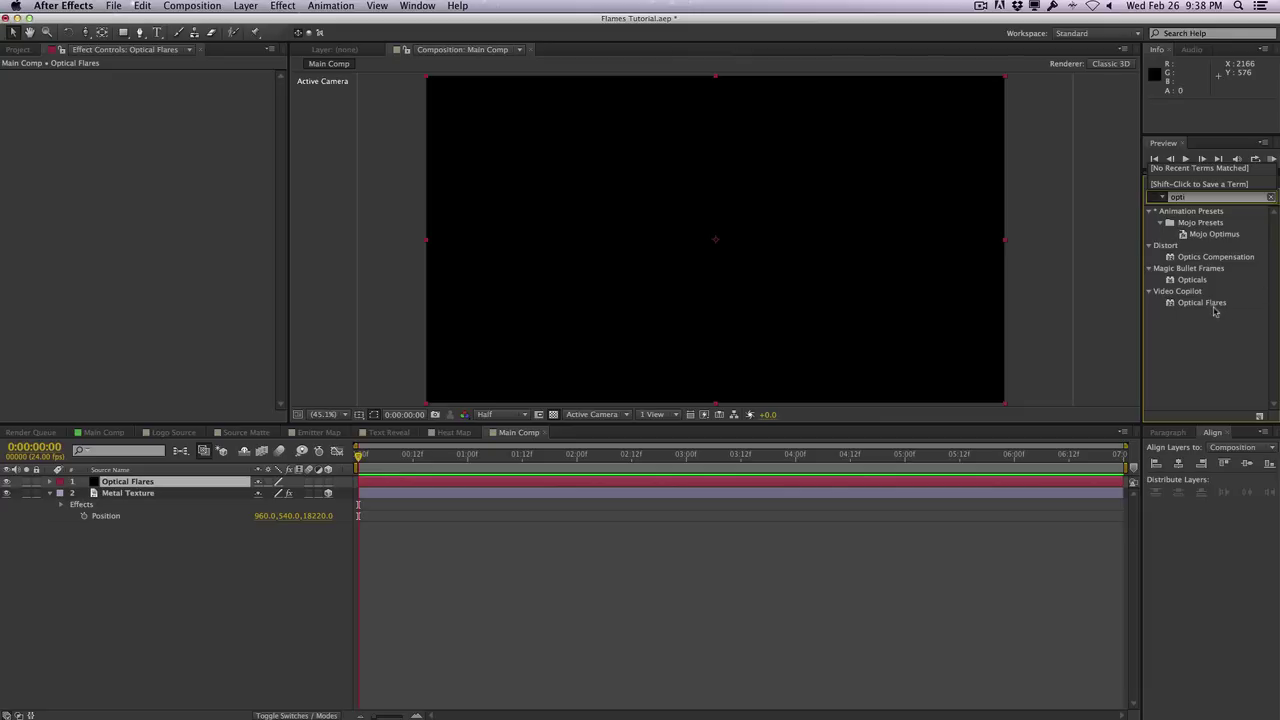
drag(1215, 311, 749, 274)
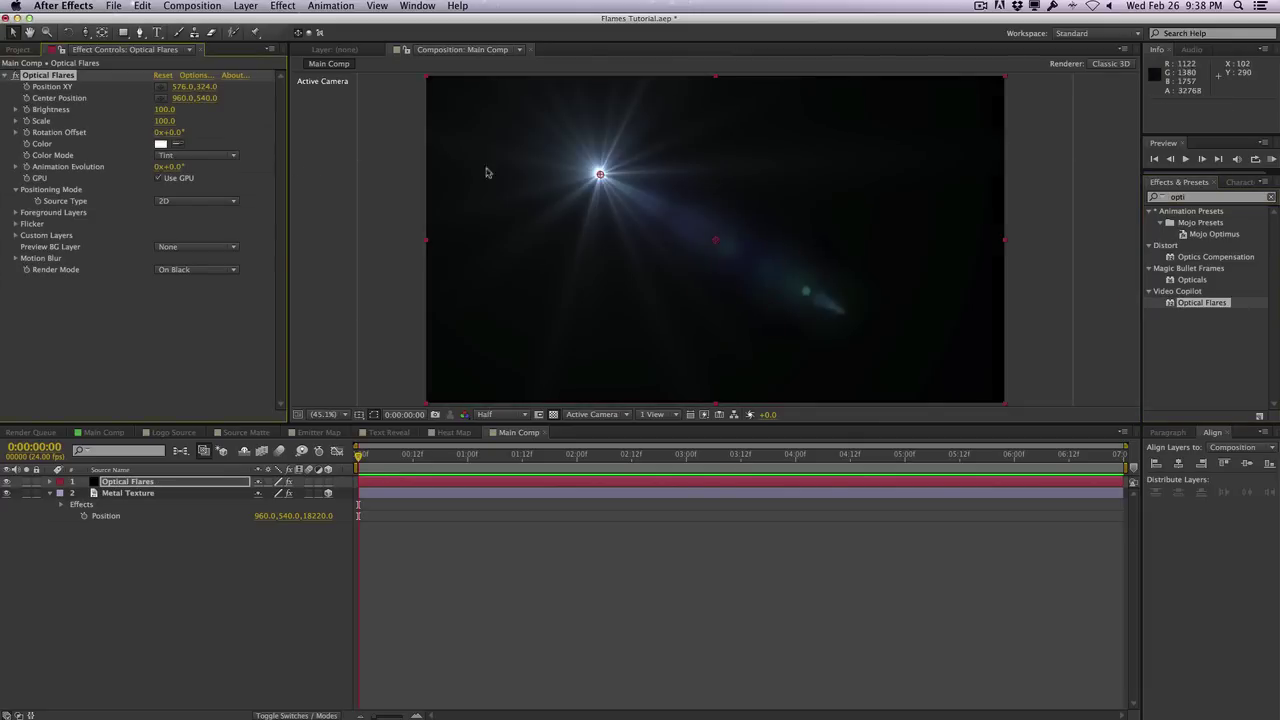
Add the Fast Blur and Curves effects below the flare effect on the Optical Flares layer
click(1188, 198)
text(fast blur)
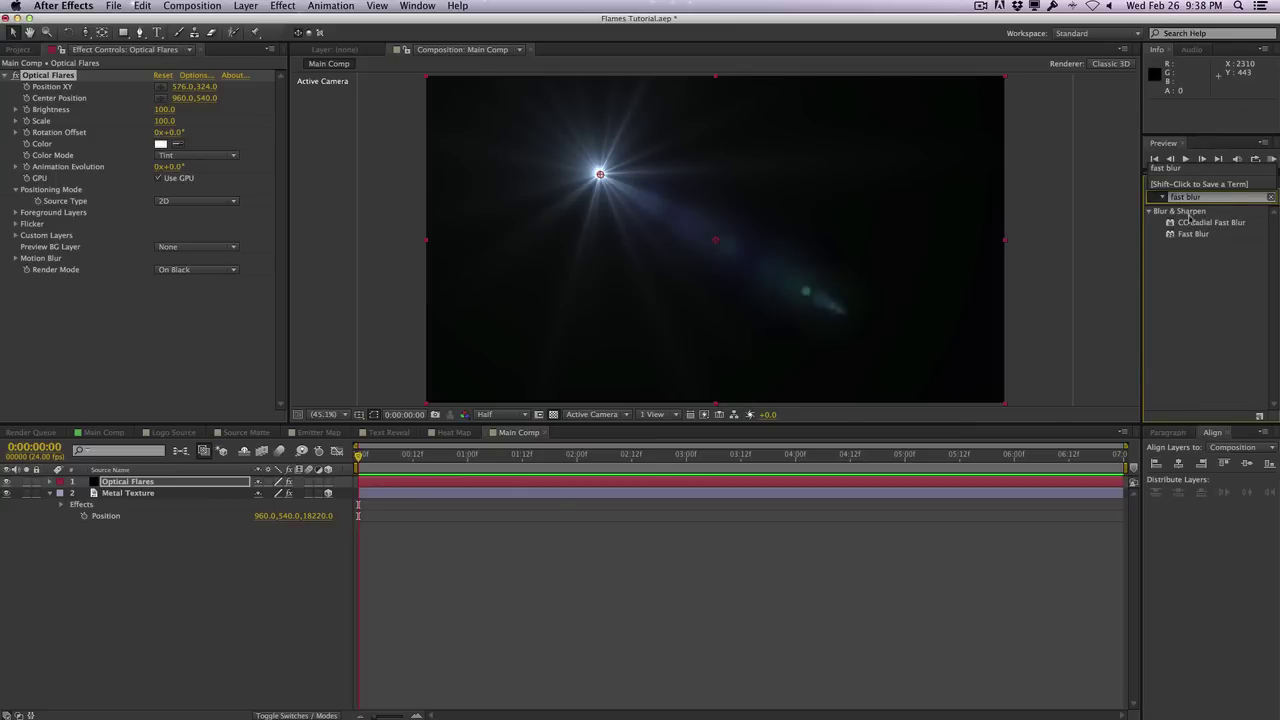
drag(1192, 234, 140, 340)
click(1225, 198)
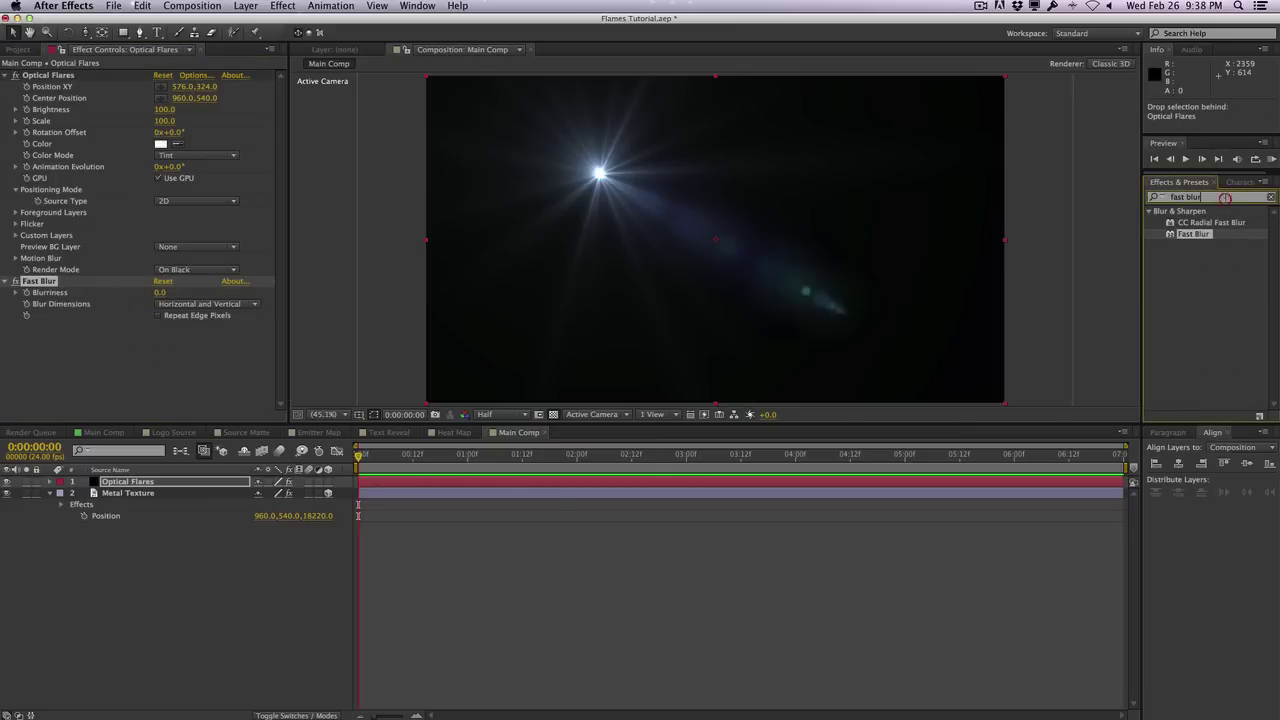
text(curves)
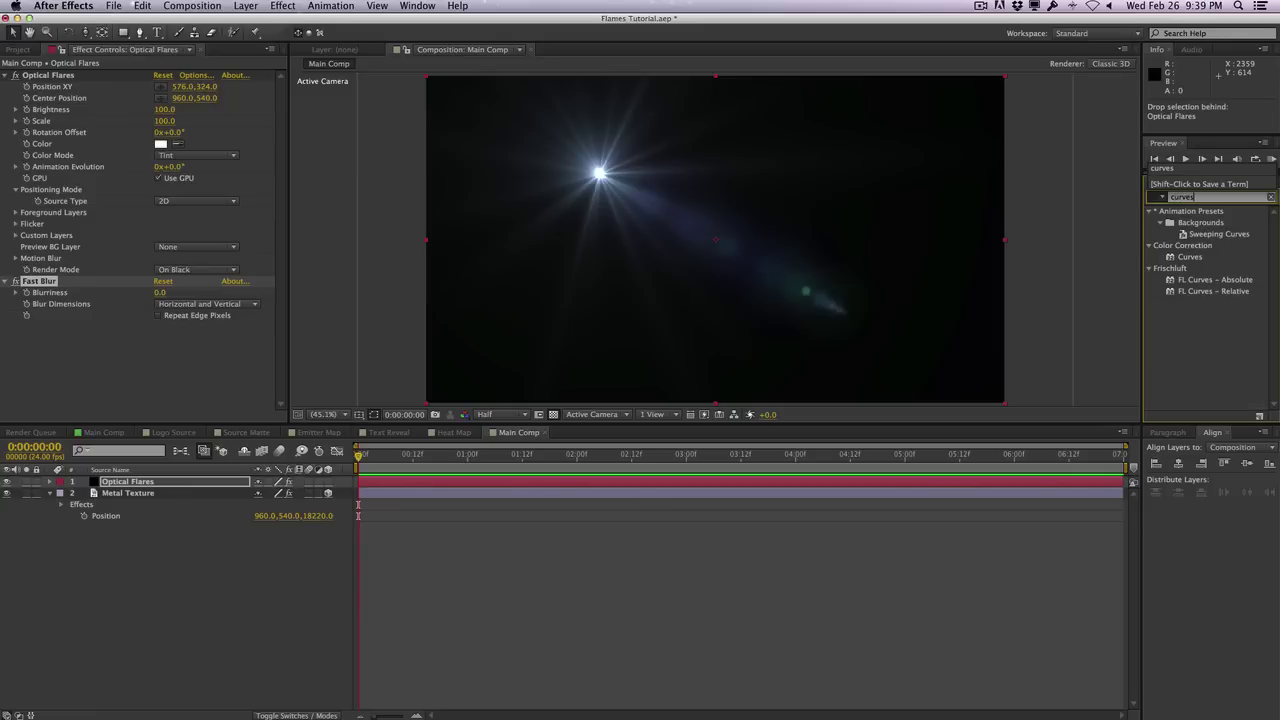
double_click(1192, 256)
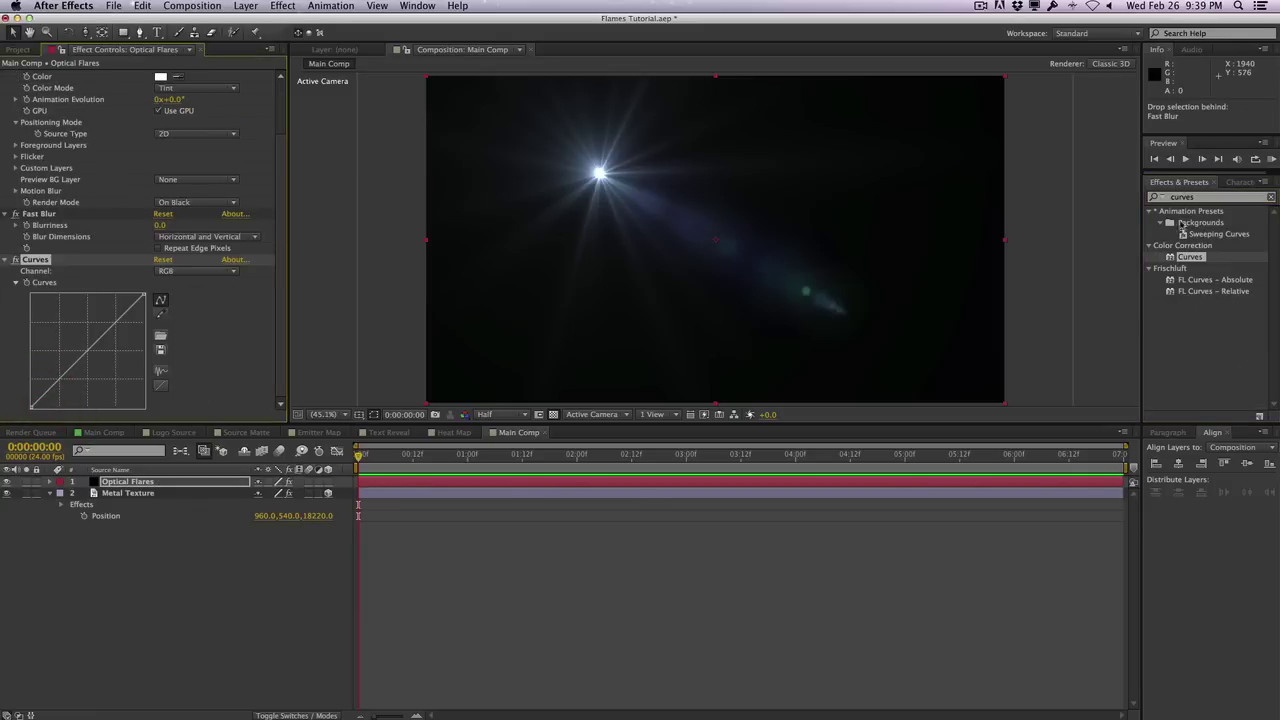
Add the Tint effect below Curves on the Optical Flares layer and disable it
click(1198, 198)
text(tint)
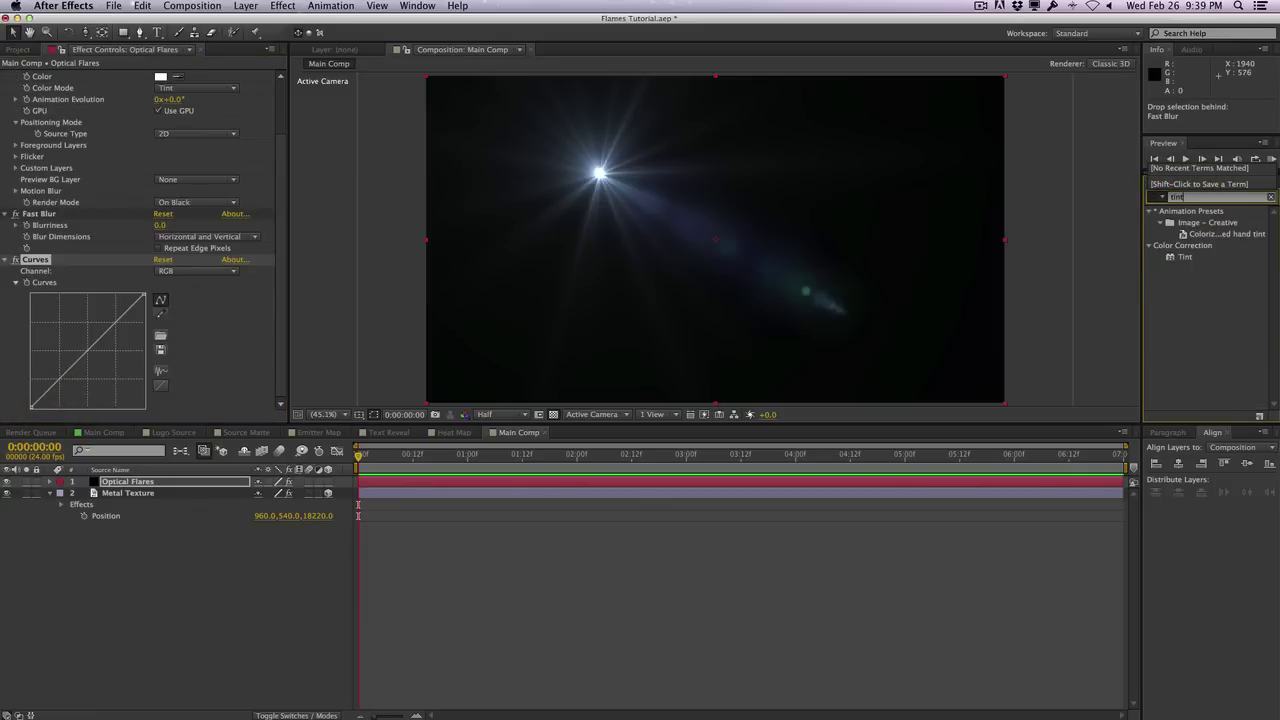
double_click(1186, 258)
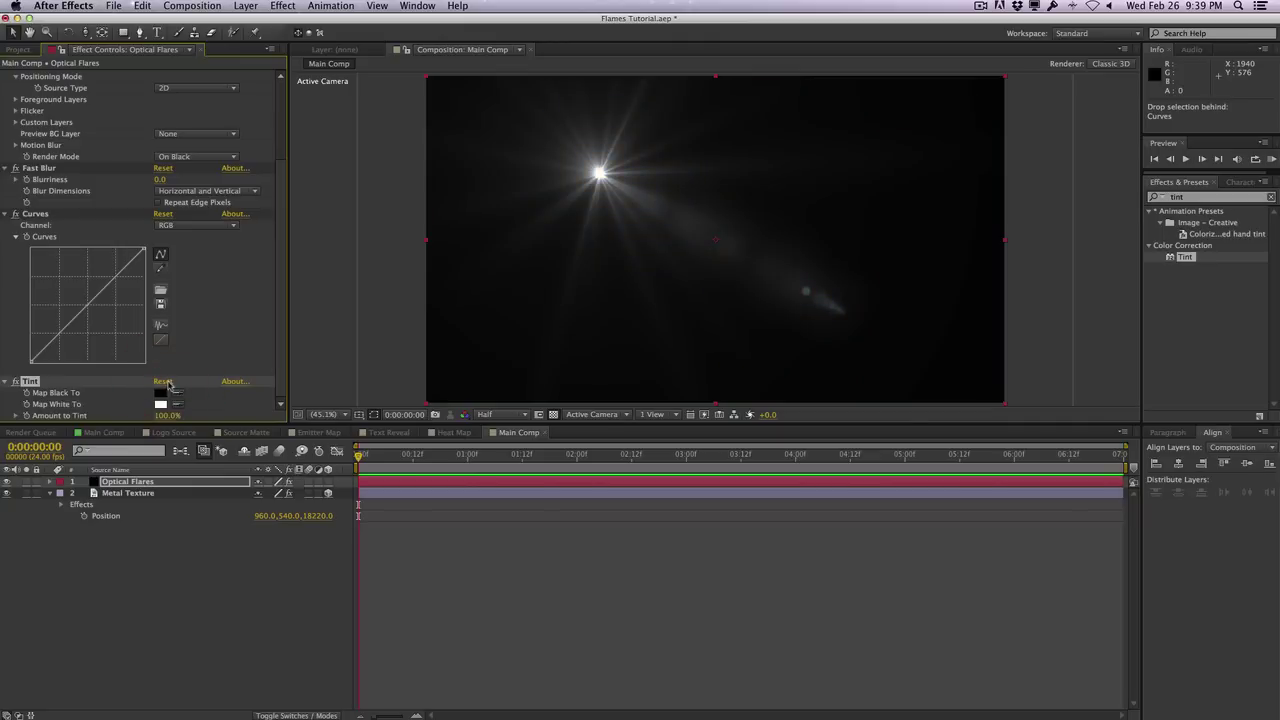
click(13, 382)
Open the Optical Flares options and load a warm, soft-glow flare from the Light presets
scroll(143, 274, up, 3)
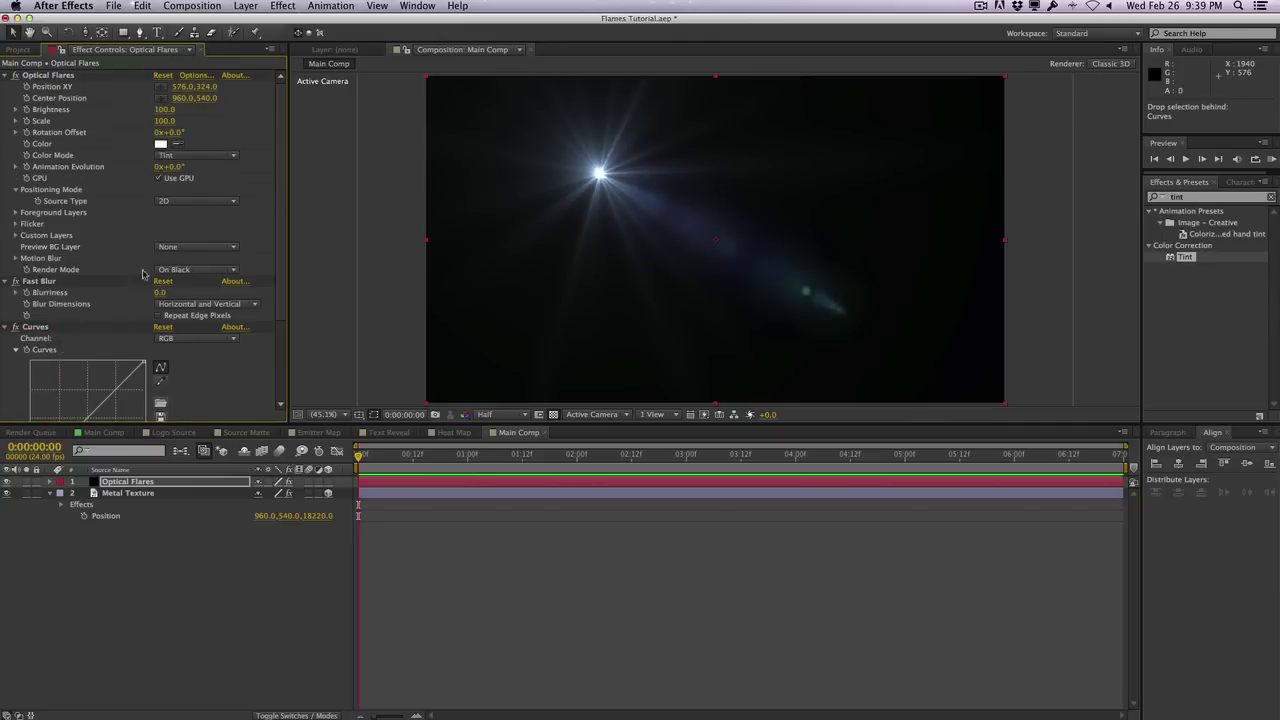
click(195, 76)
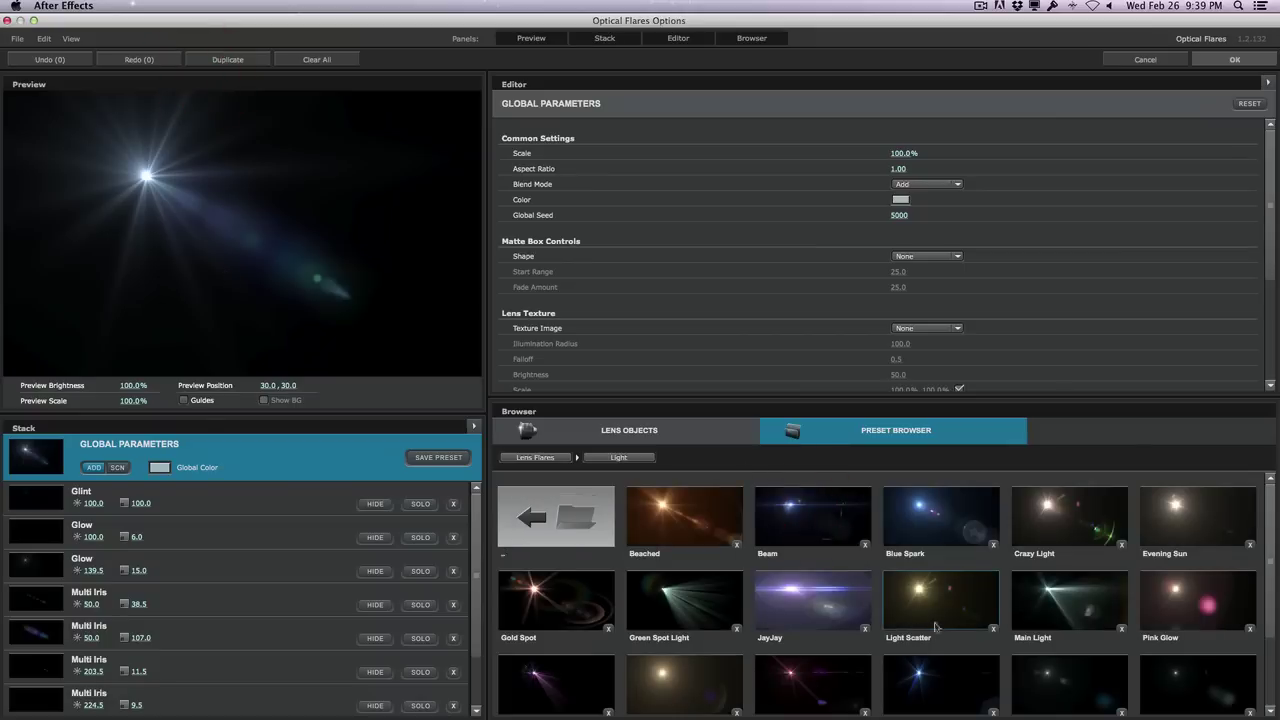
click(540, 590)
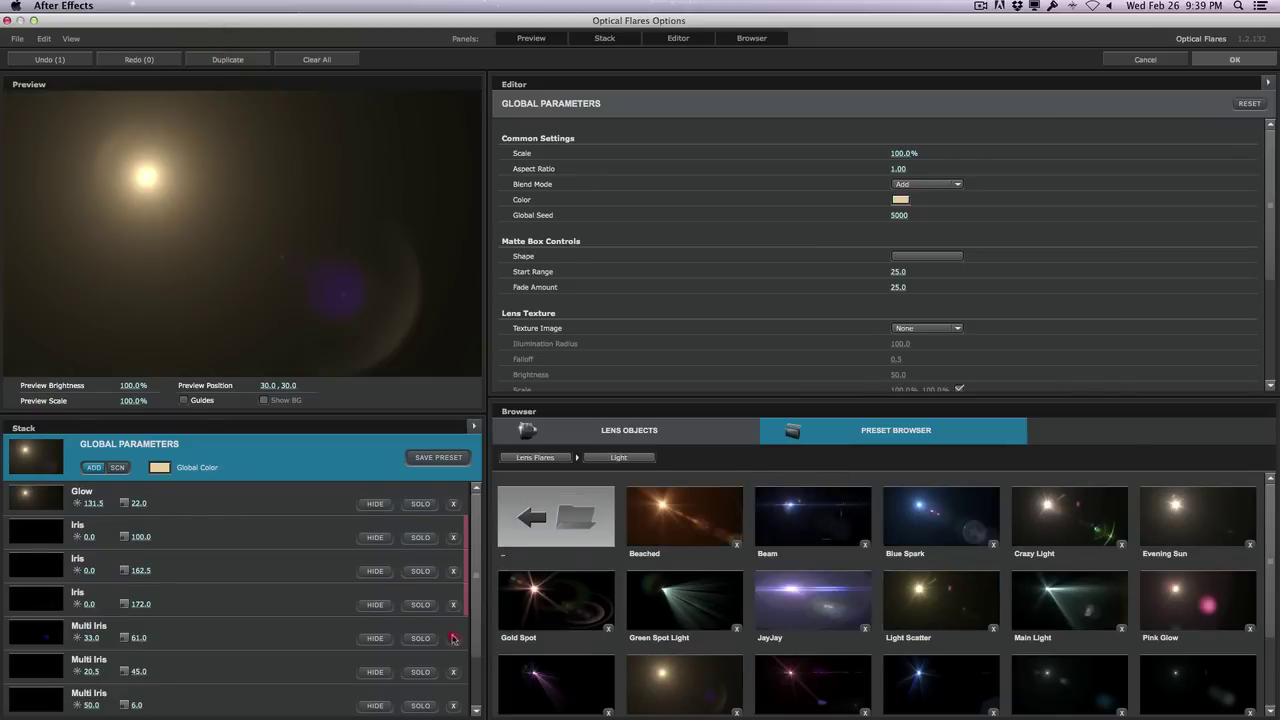
Delete the Multi Iris, Sparkle and Iris objects from the flare's stack, keep the Glow, and accept the options
click(453, 638)
click(453, 638)
click(453, 638)
click(453, 638)
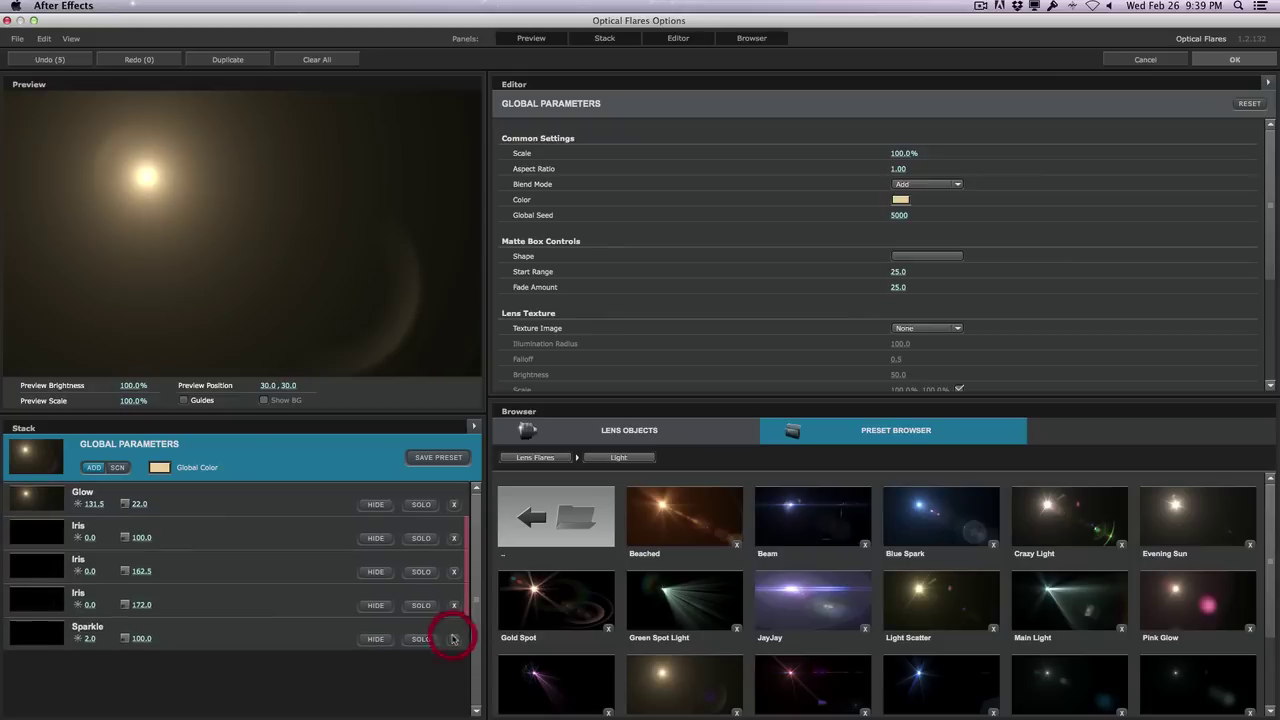
click(453, 638)
click(453, 605)
click(453, 571)
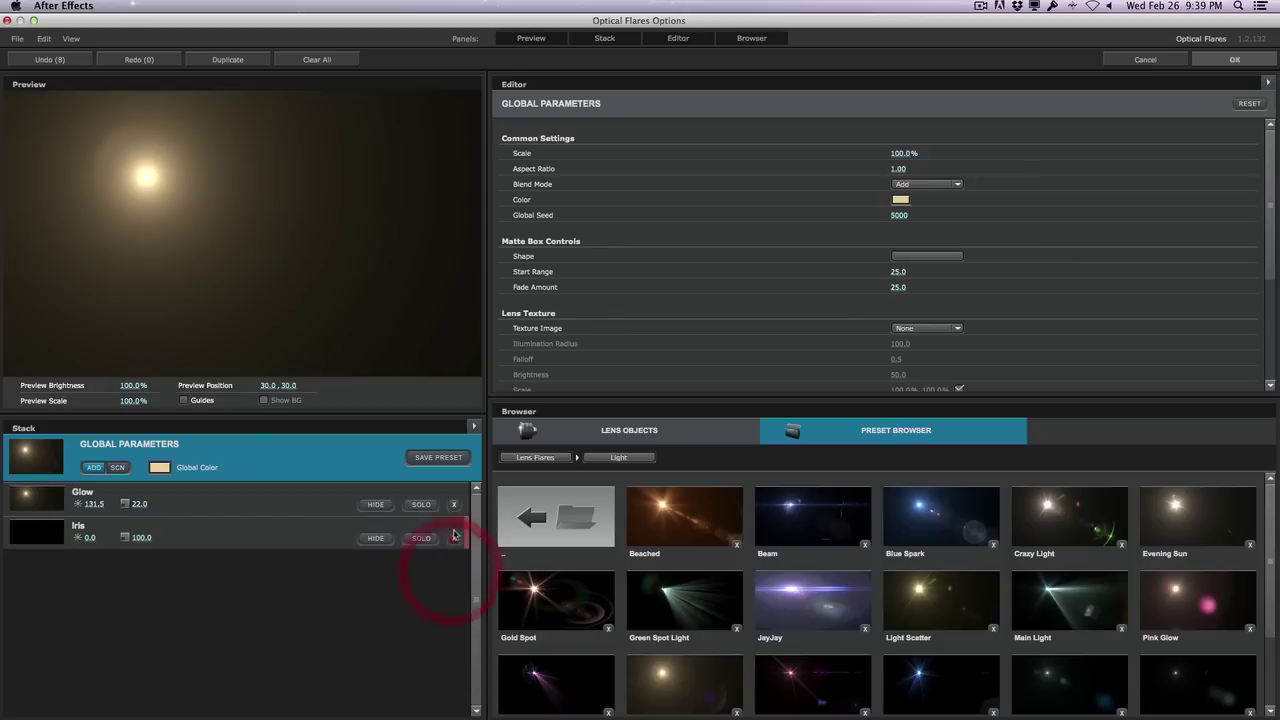
click(1234, 59)
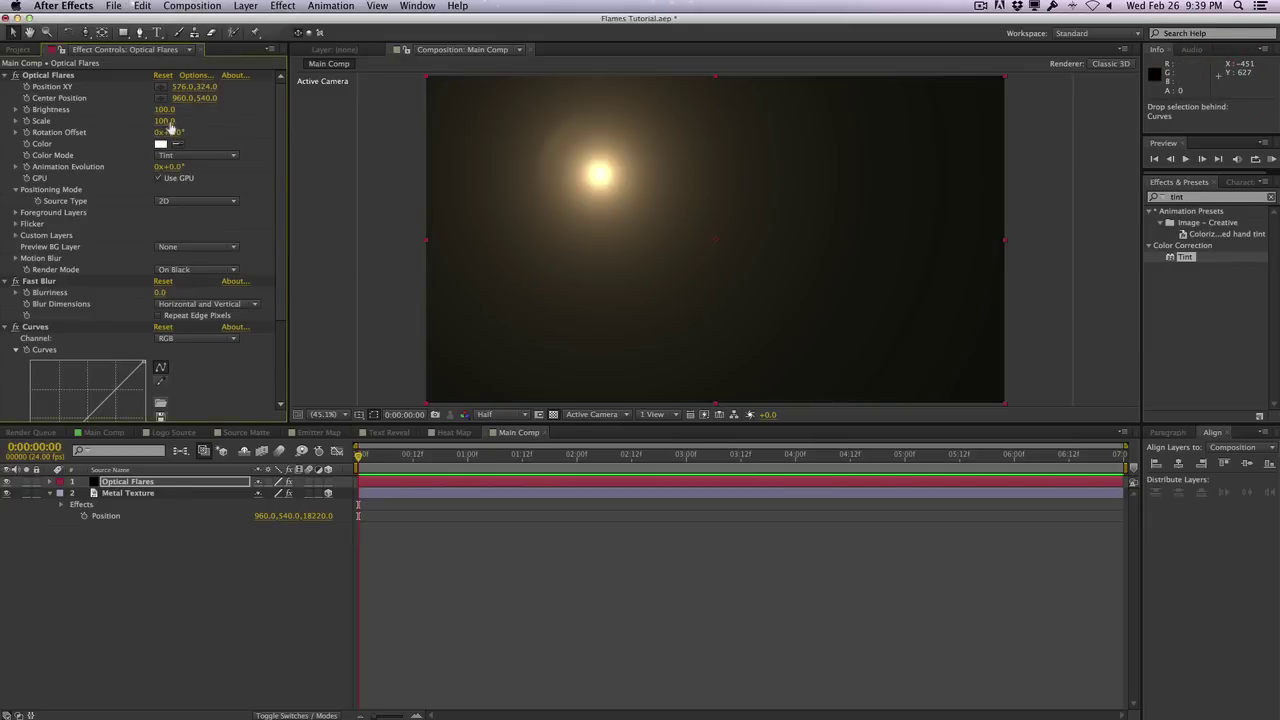
Set the flare's Brightness to 120 and its Scale to 125
click(165, 110)
text(120)
key(Return)
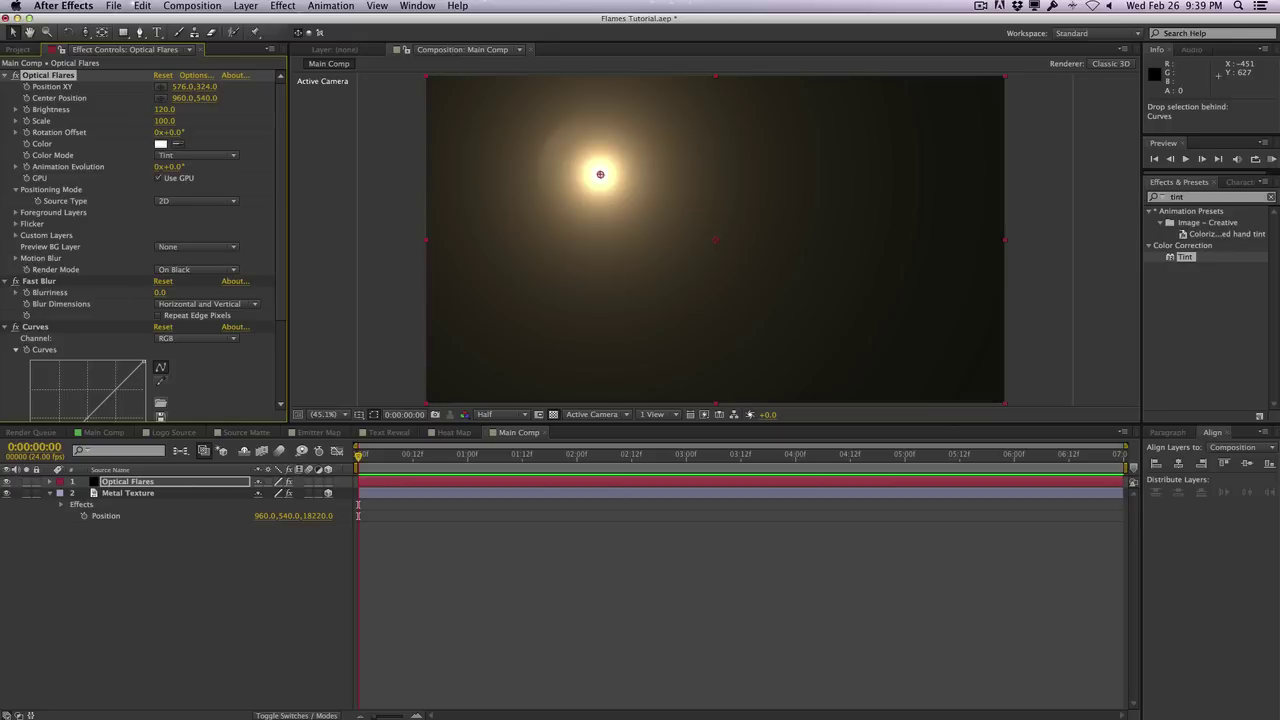
click(165, 121)
key(Return)
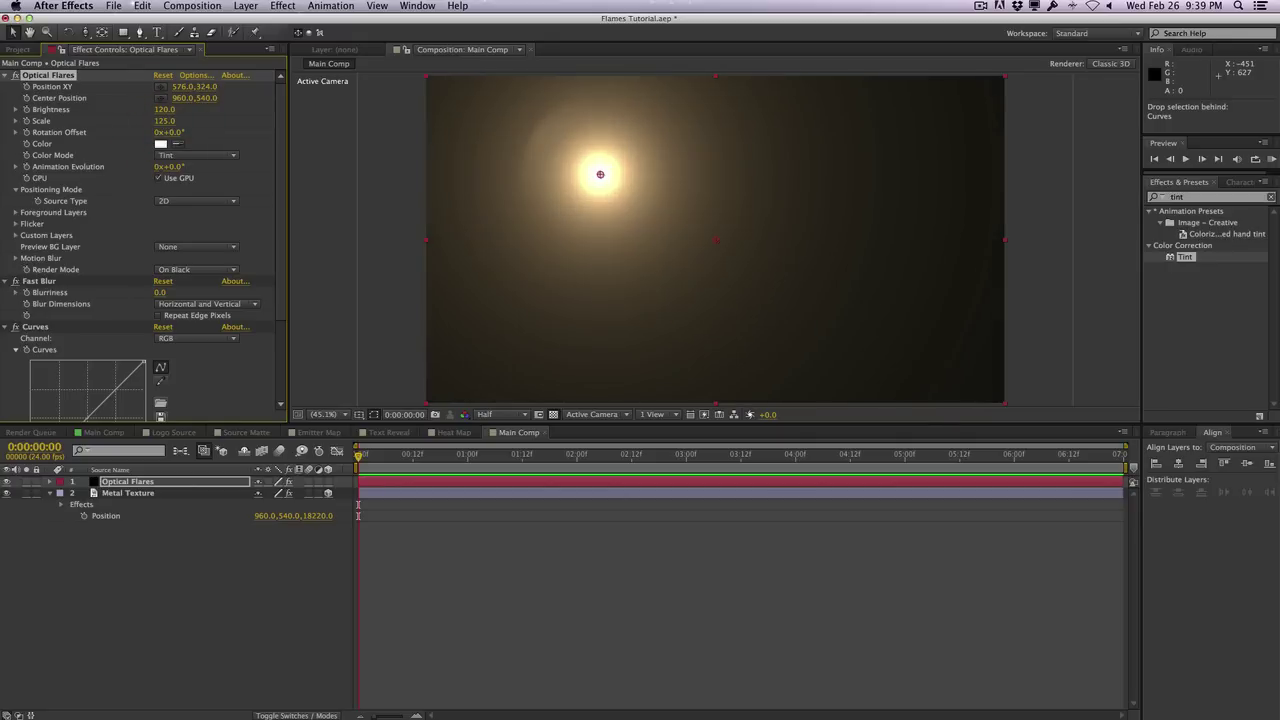
Set Fast Blur's Blurriness to 185 with Repeat Edge Pixels enabled, and set the Optical Flares layer's blending mode to Add
click(158, 315)
drag(162, 292, 270, 281)
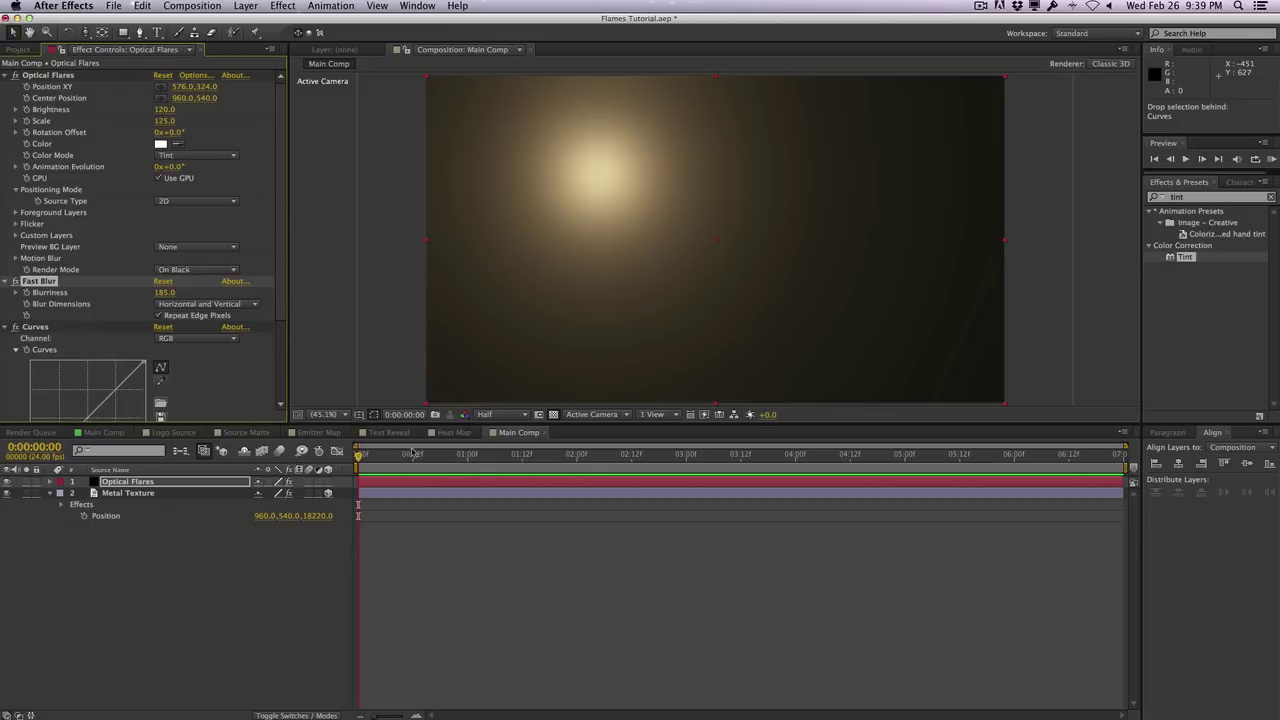
key(F4)
click(270, 482)
click(285, 312)
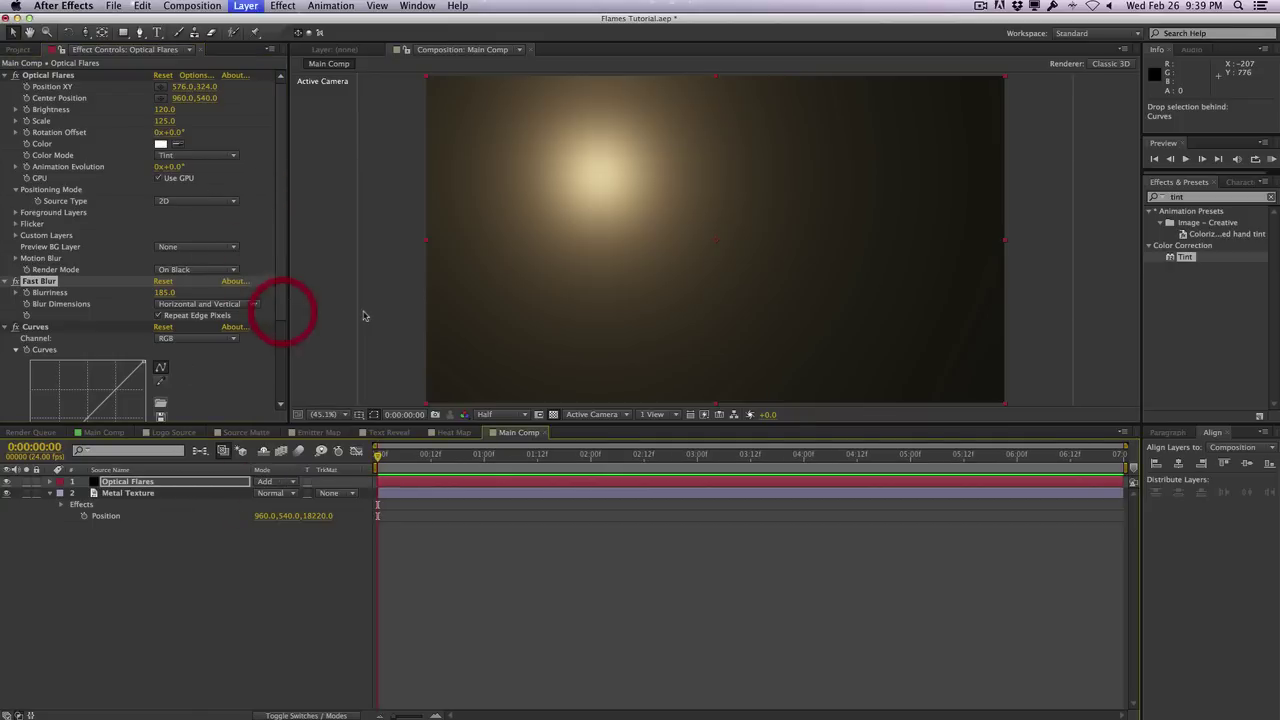
Move the flare's Position XY to the bottom centre of the frame, at about 960, 1098
click(162, 87)
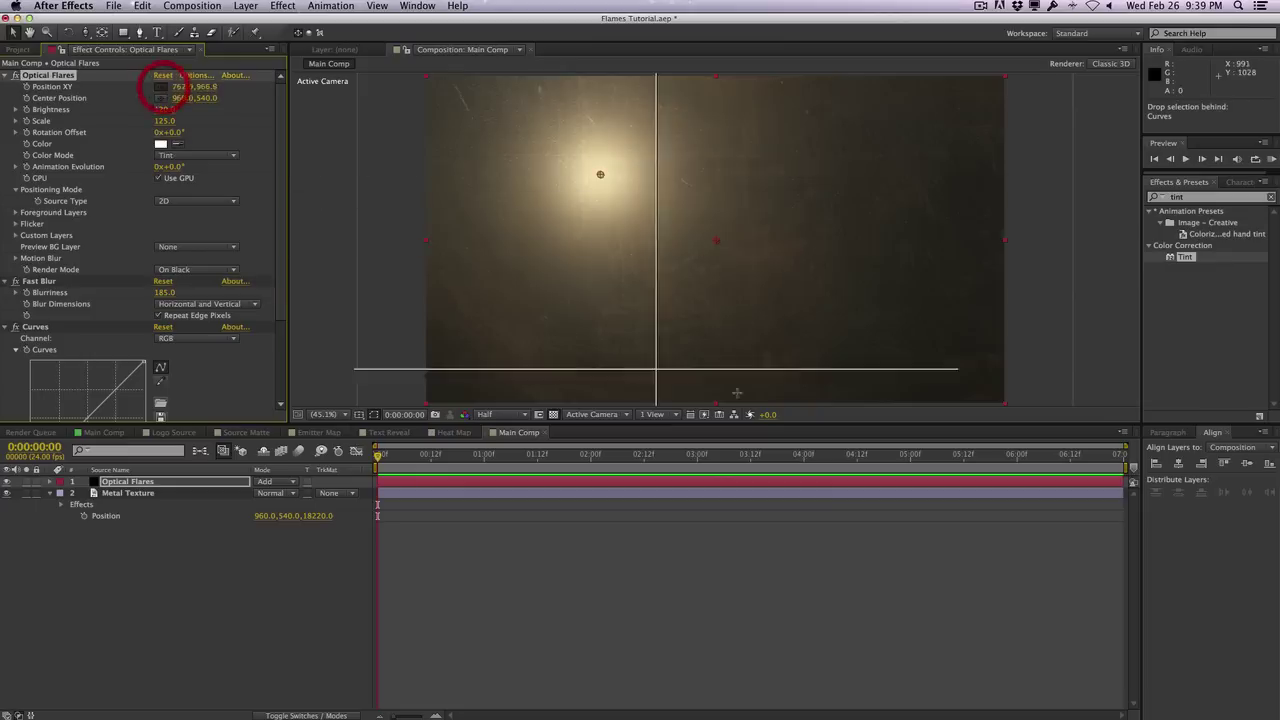
click(716, 406)
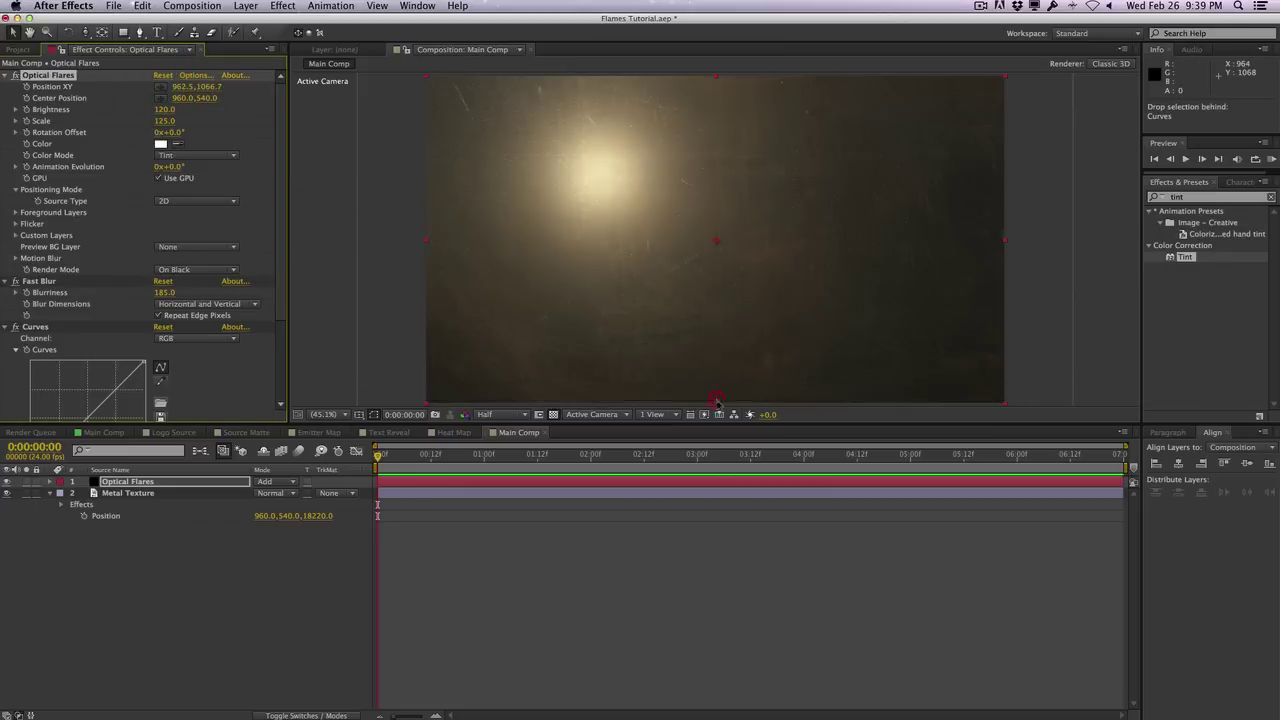
click(716, 410)
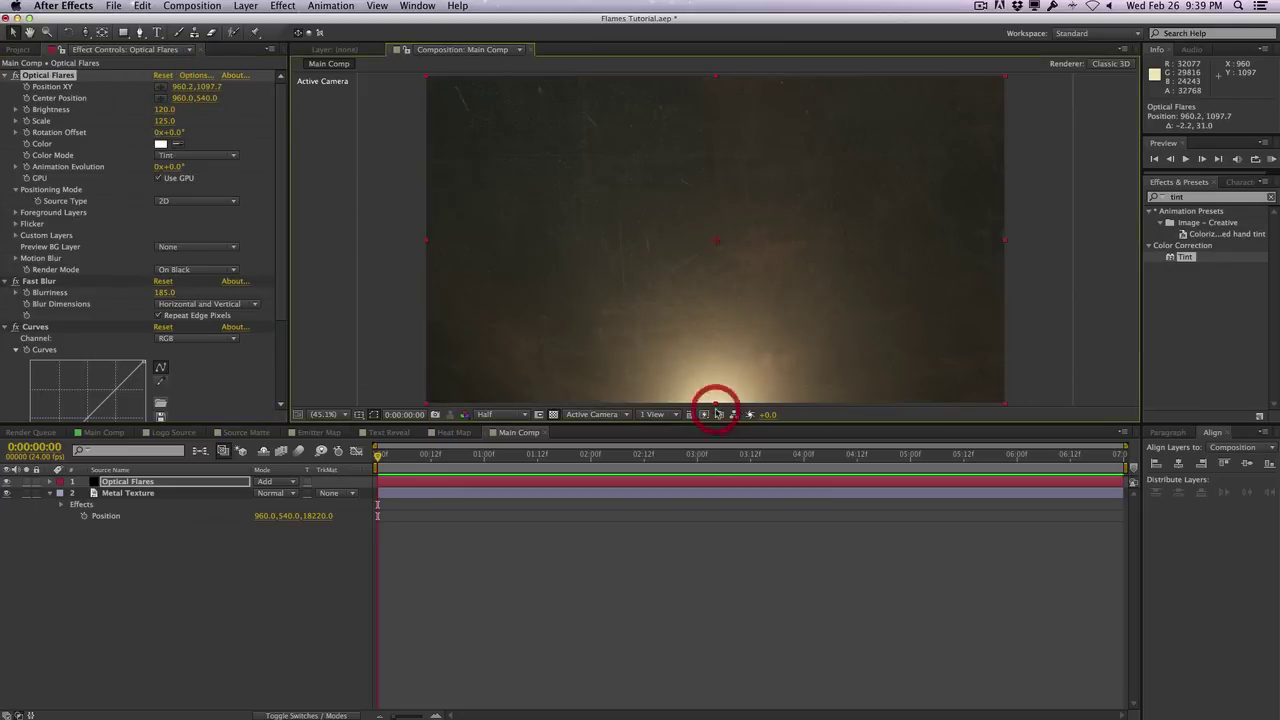
Set the Optical Flares effect's Scale to 150
click(167, 121)
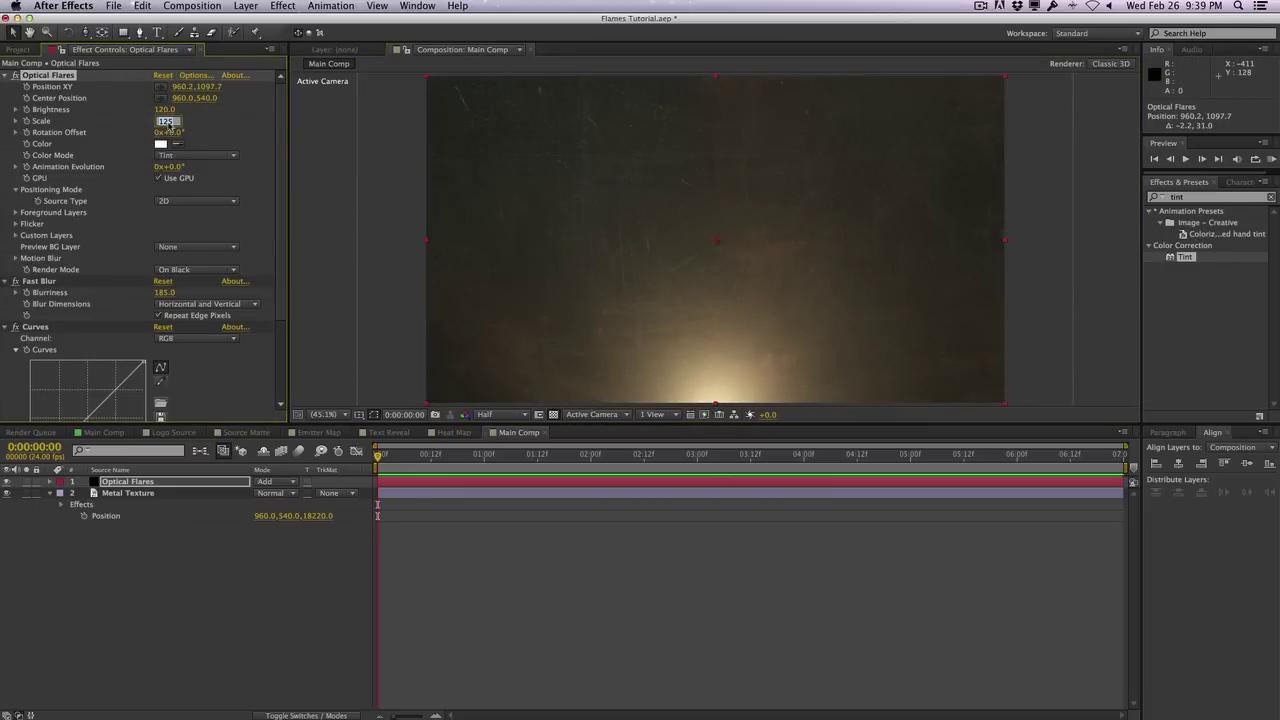
text(150)
key(Return)
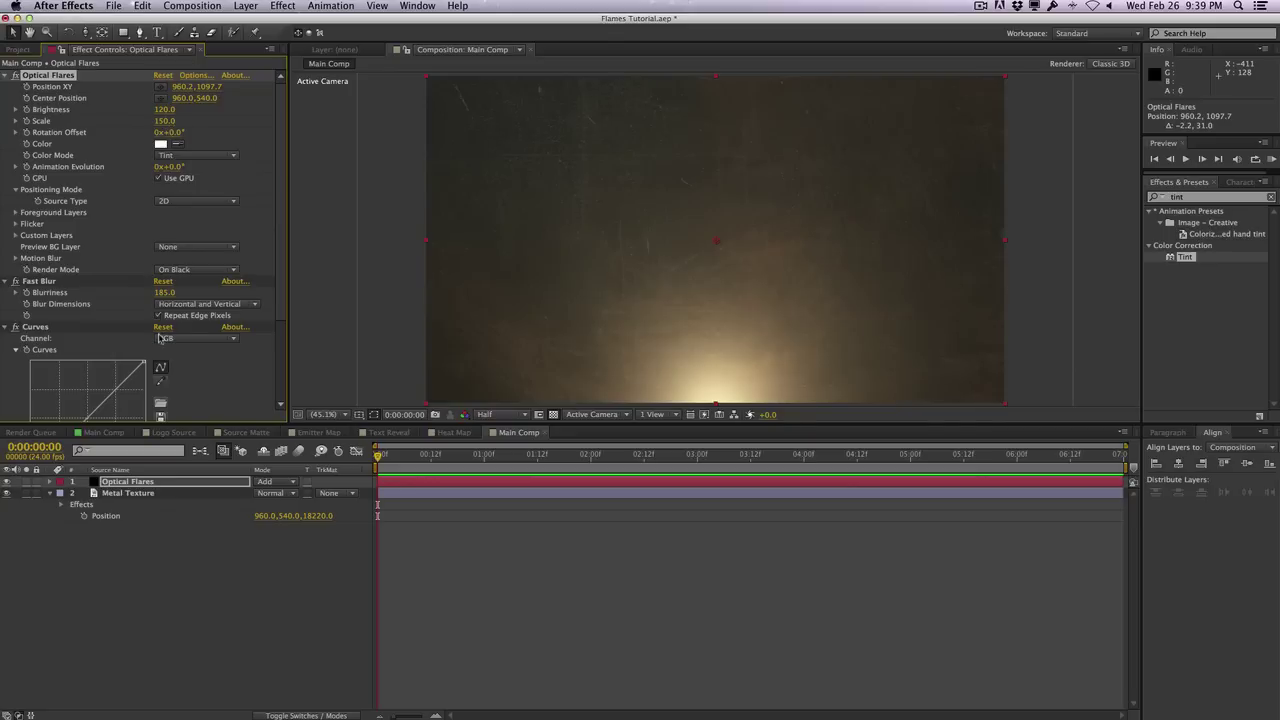
Shape the flare layer's RGB Curves into an S-curve with darker shadows and brighter highlights
scroll(159, 338, down, 3)
drag(66, 330, 70, 335)
drag(110, 294, 120, 277)
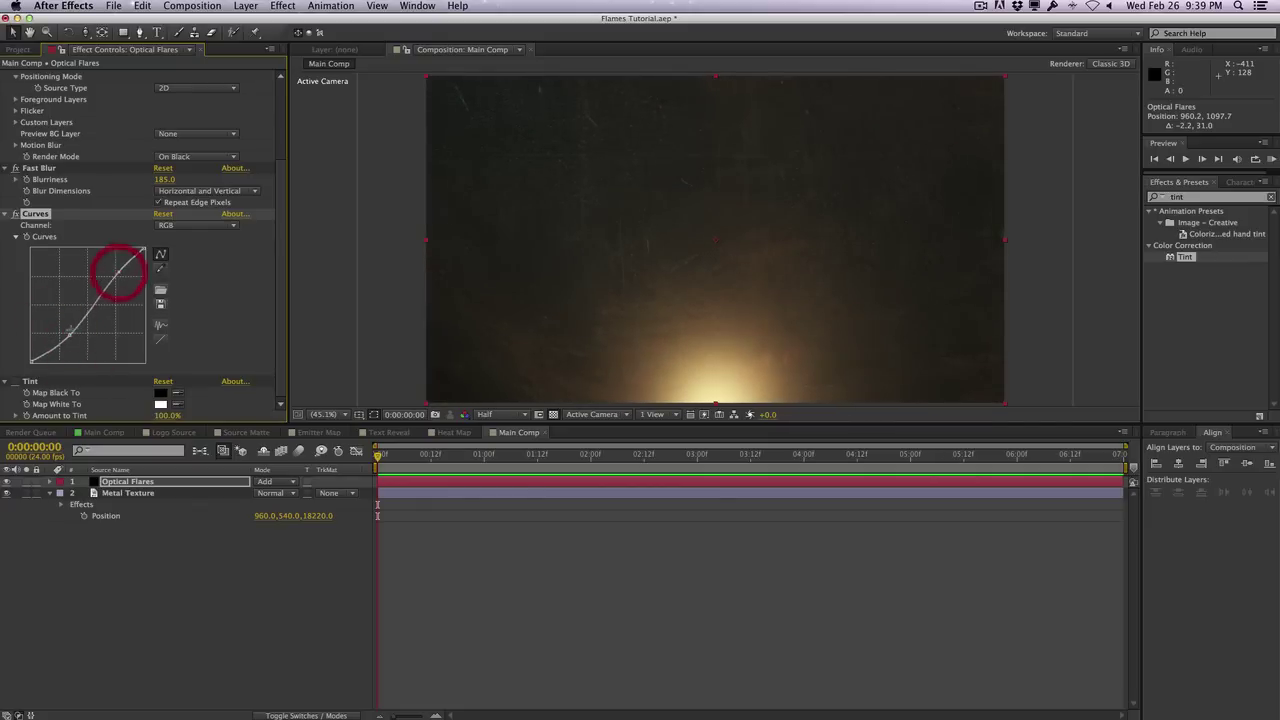
drag(69, 336, 70, 345)
Tint the flare's Color a very pale orange, using an orange hue with low saturation
scroll(185, 326, up, 5)
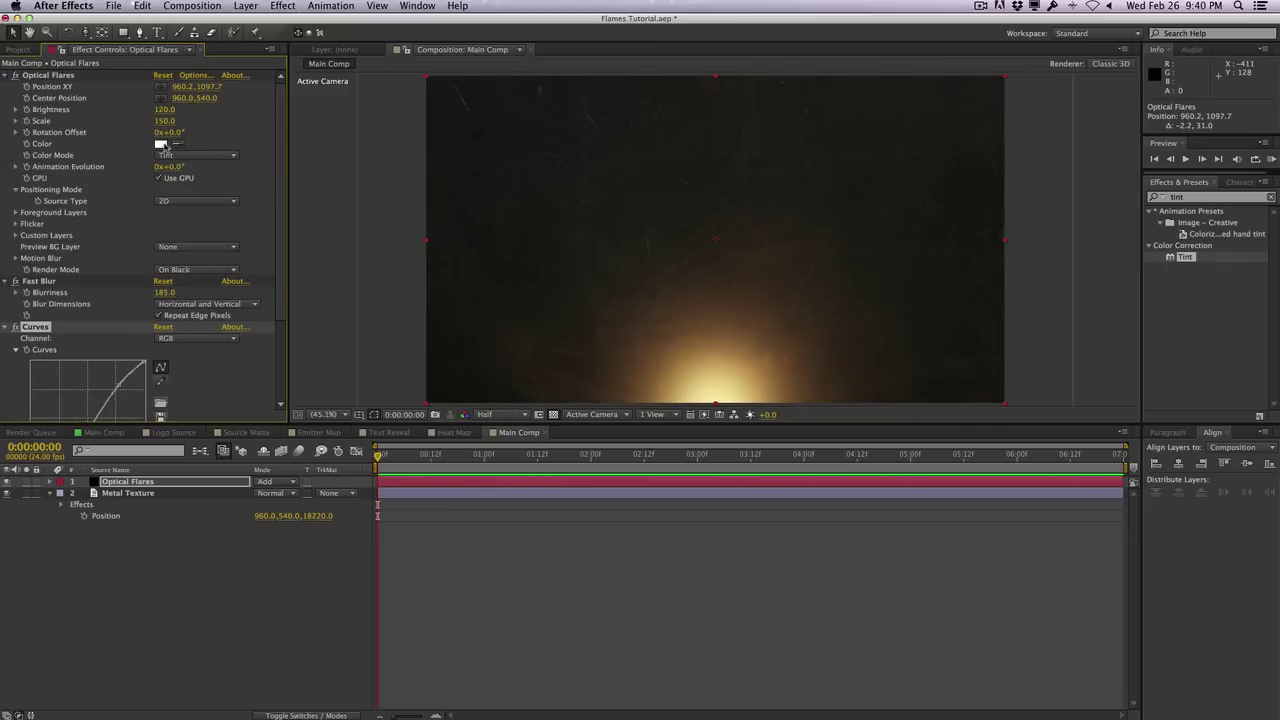
click(162, 145)
click(364, 373)
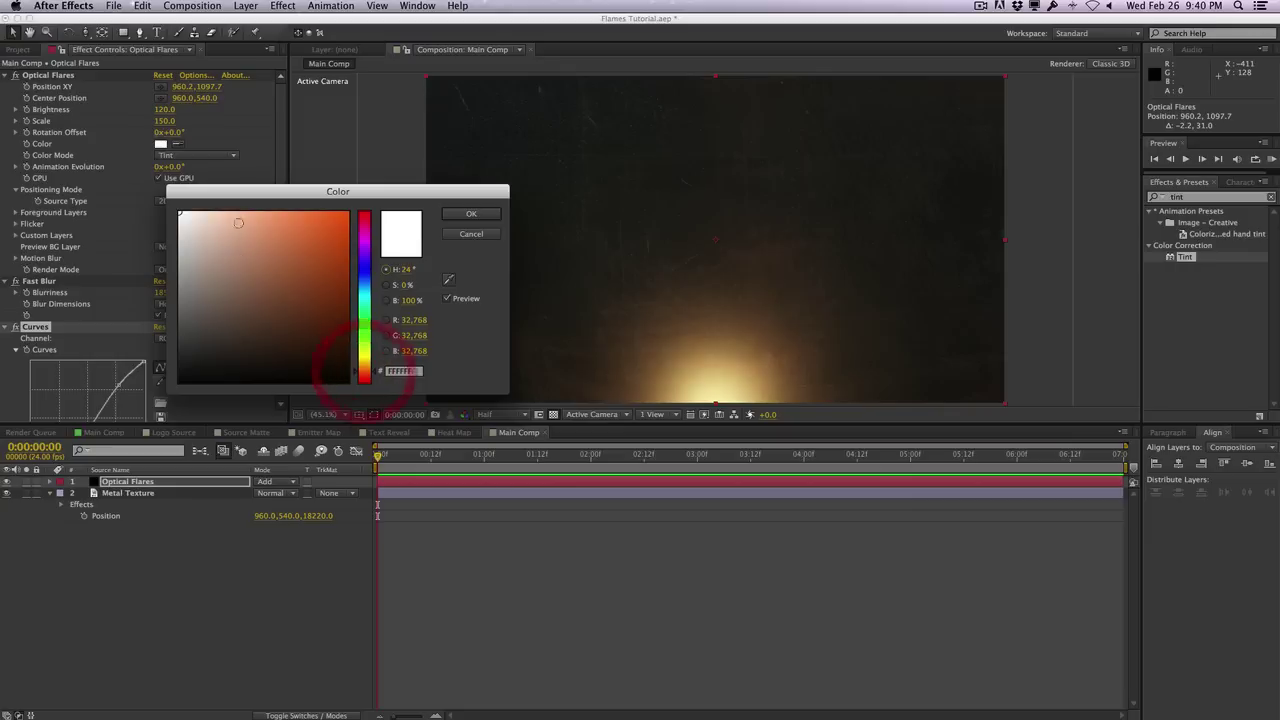
drag(243, 214, 194, 212)
click(450, 213)
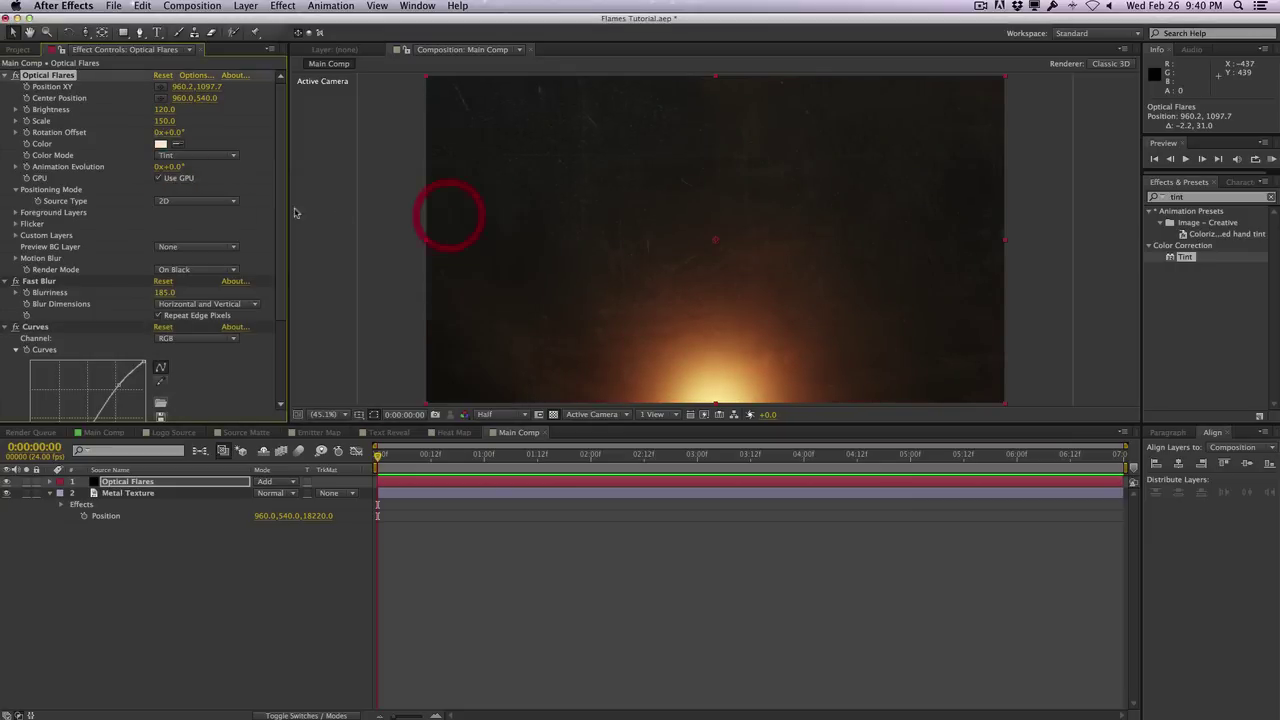
Set Fast Blur's Blurriness to 250 and stretch the Optical Flares layer horizontally to about 152% scale
click(166, 293)
text(250)
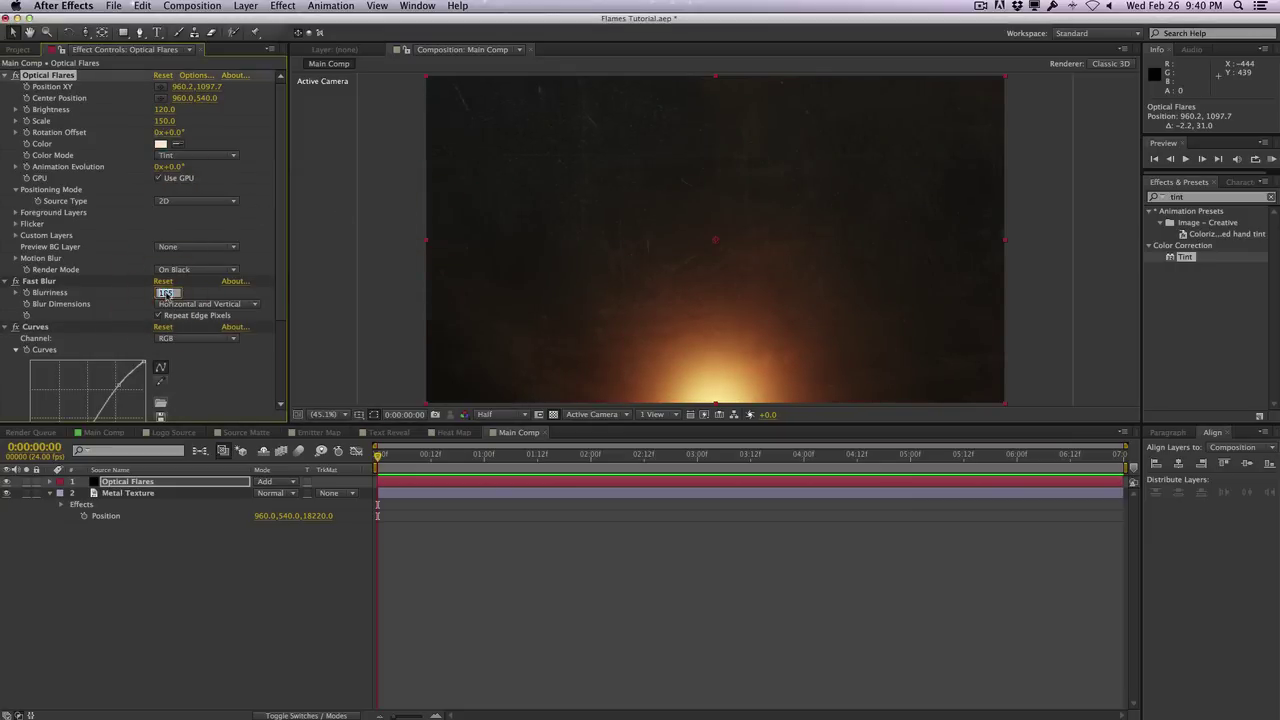
key(Return)
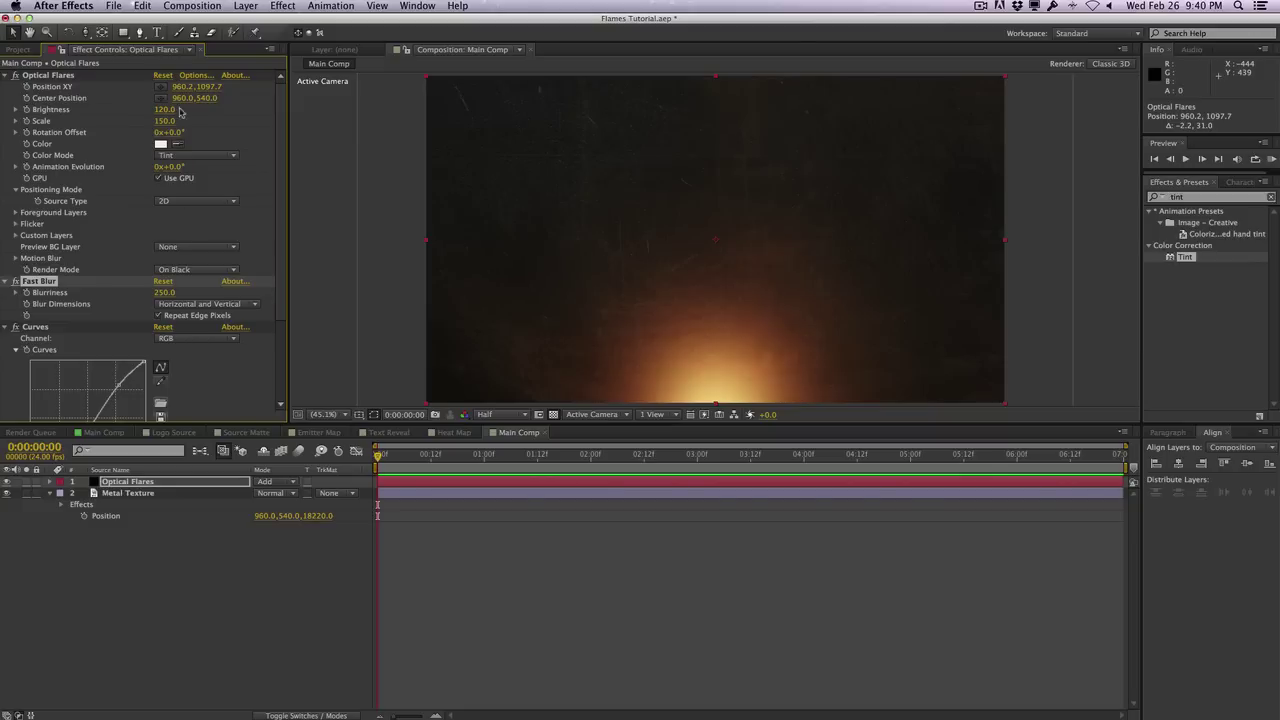
drag(427, 240, 270, 263)
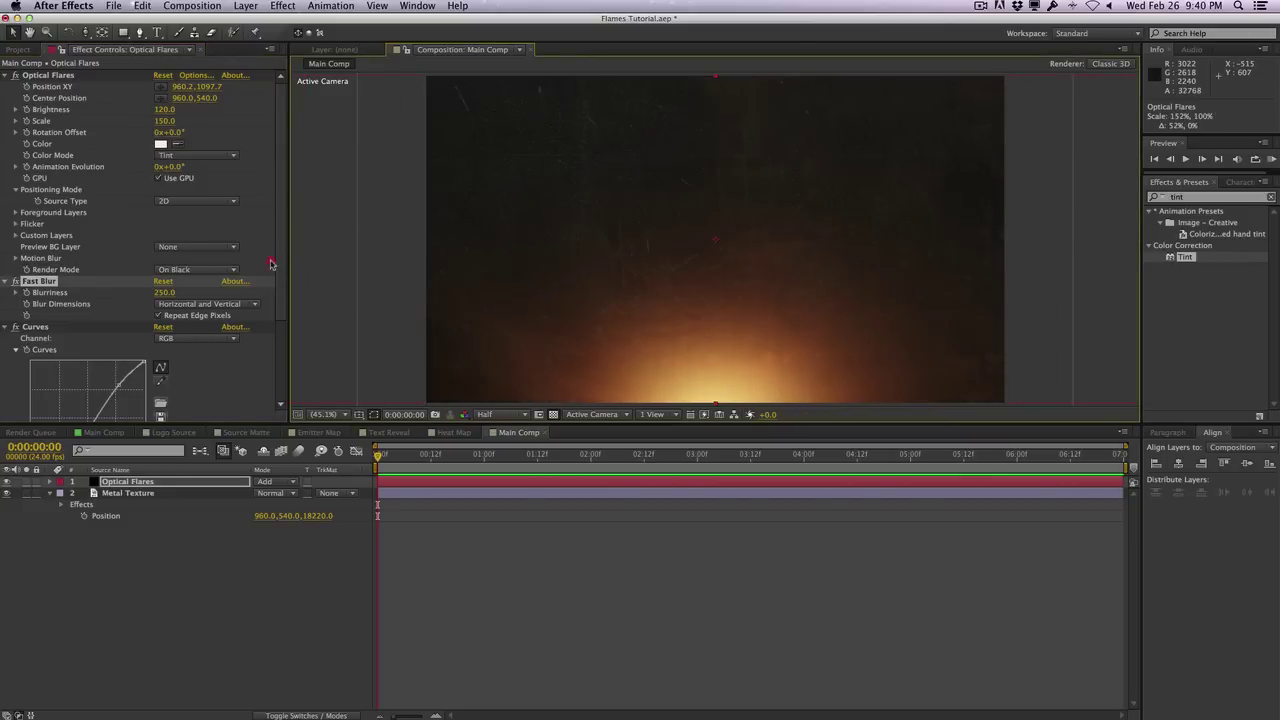
Darken the Metal Texture layer by lowering the midtone and highlight points of its Curves
click(178, 494)
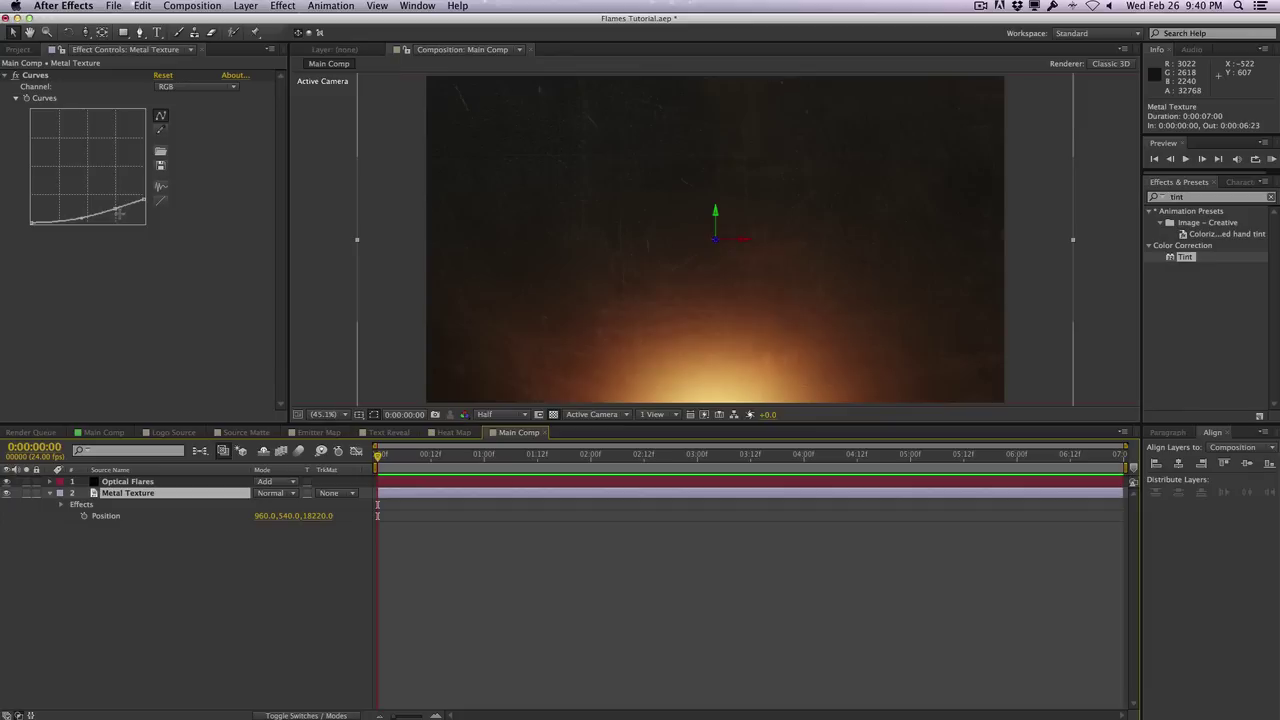
drag(84, 220, 88, 224)
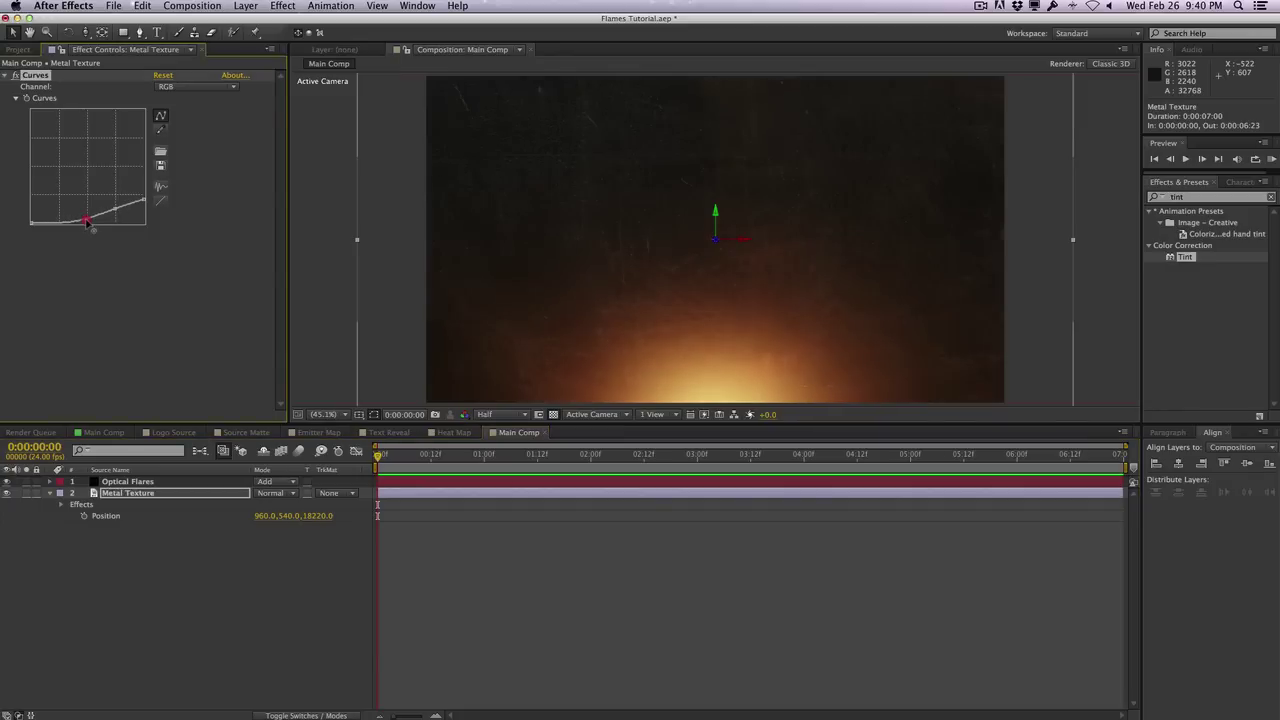
click(88, 222)
drag(146, 201, 116, 212)
click(89, 221)
Set the Optical Flares effect's Brightness to 100
click(128, 482)
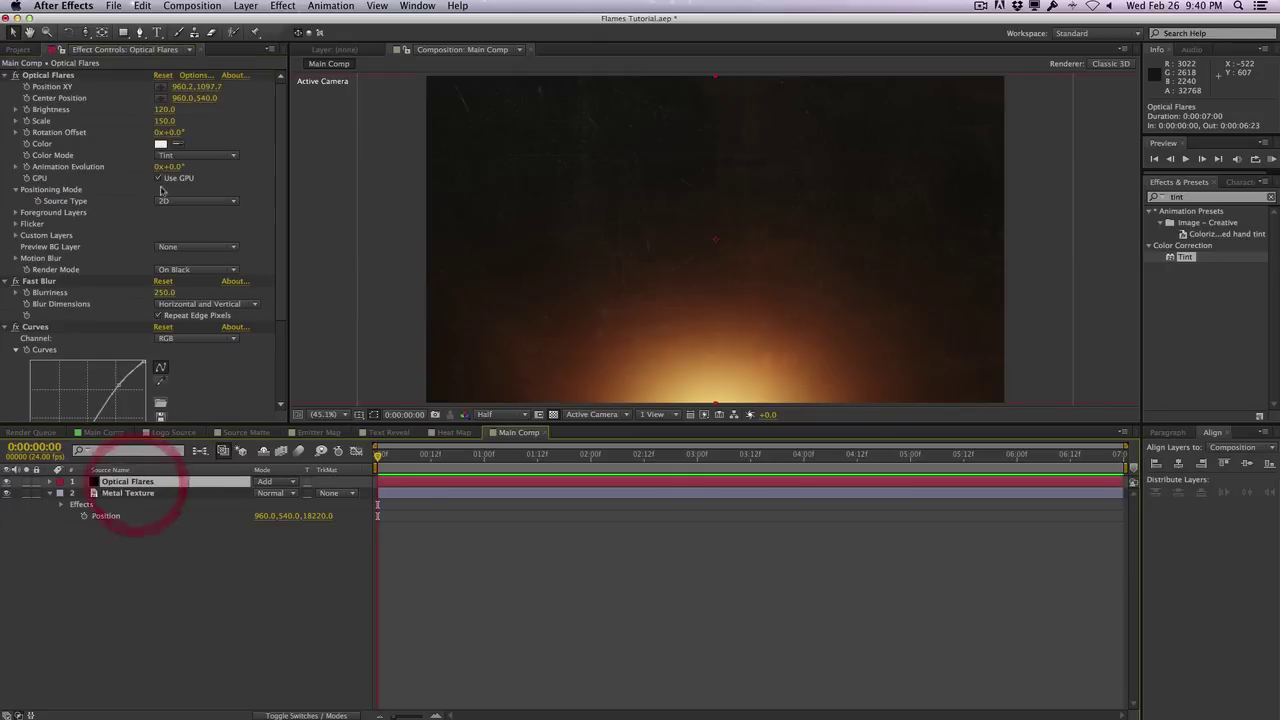
click(163, 109)
text(100)
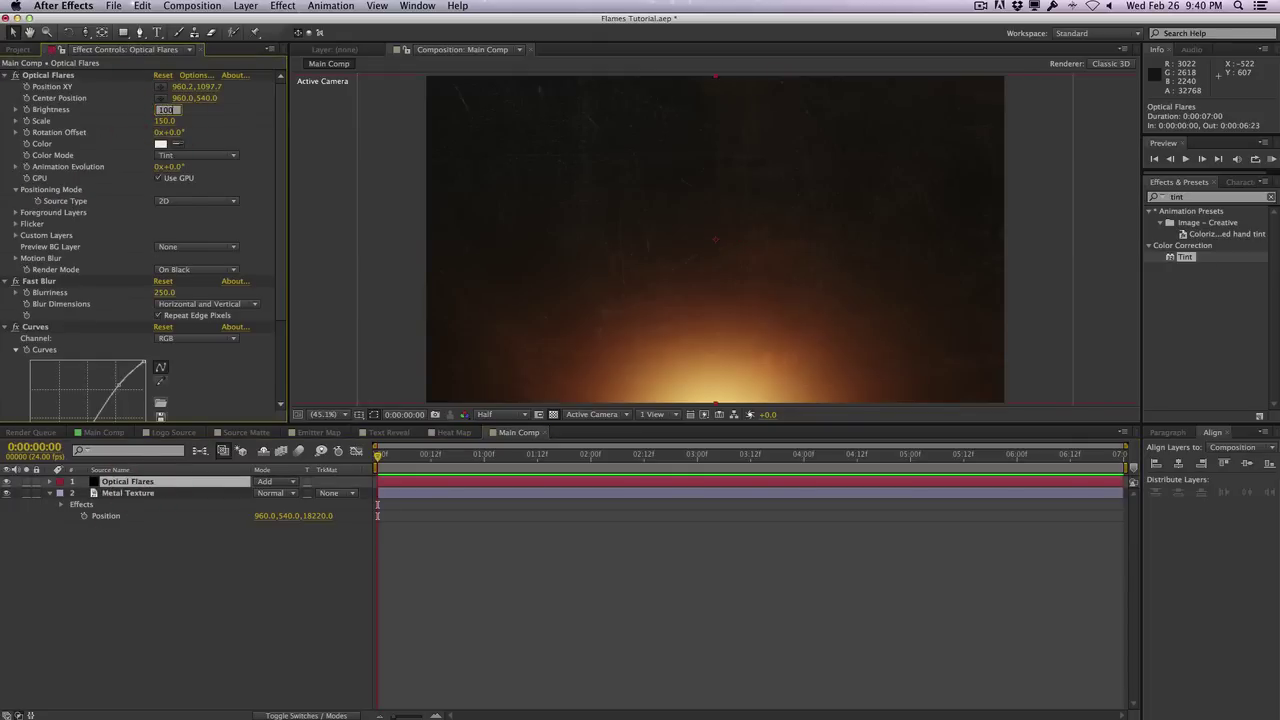
key(Return)
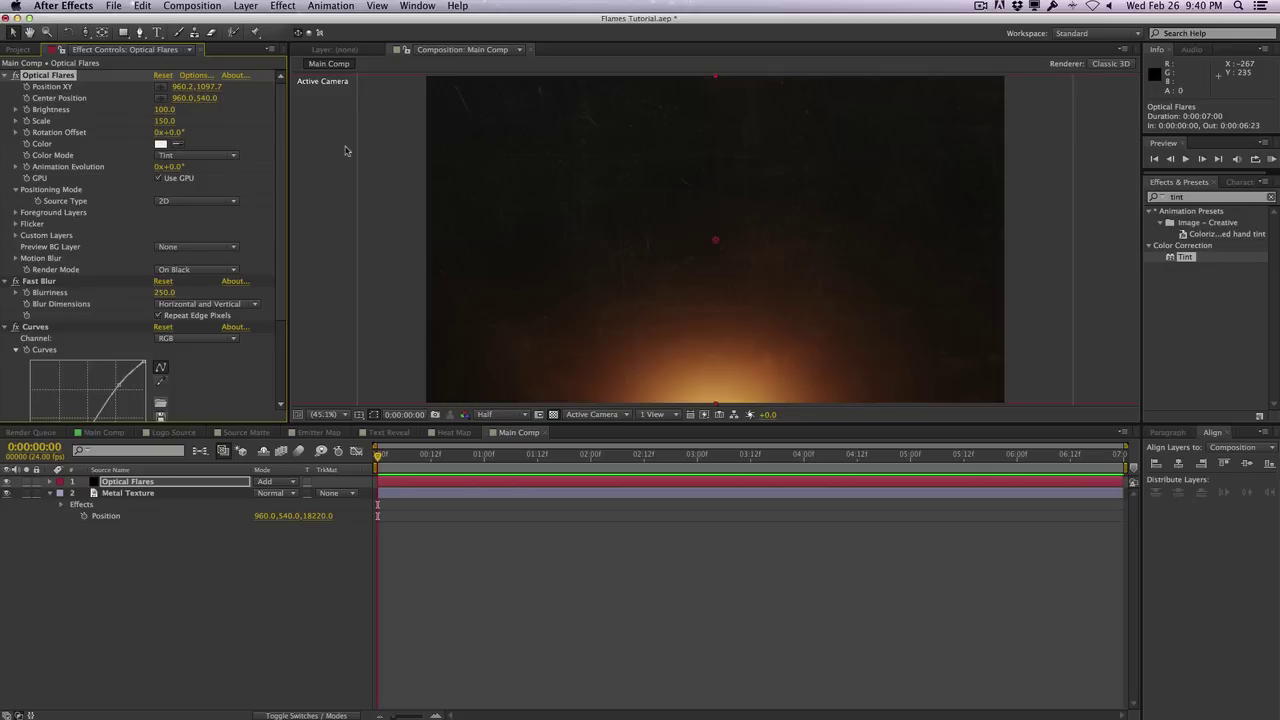
Set the flare's Flicker Speed and Amount to 25 and scrub through the opening seconds to check it
click(15, 225)
click(160, 247)
text(25)
key(Return)
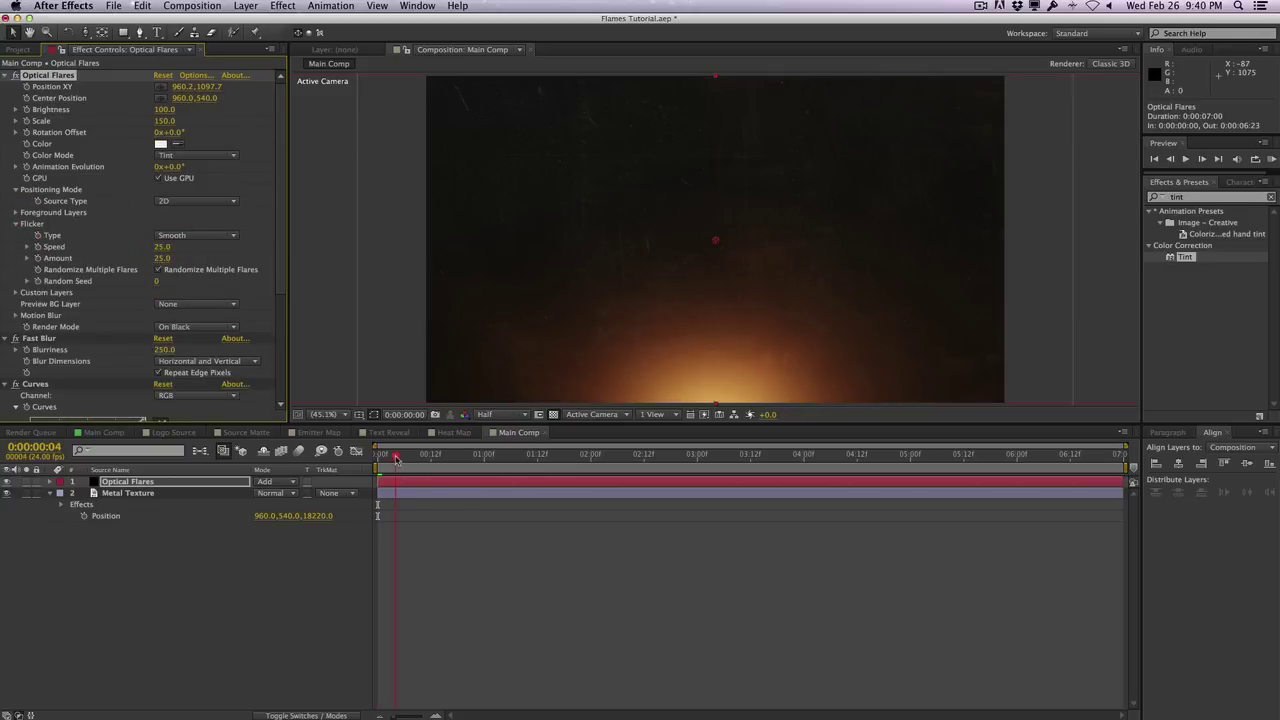
drag(385, 456, 551, 458)
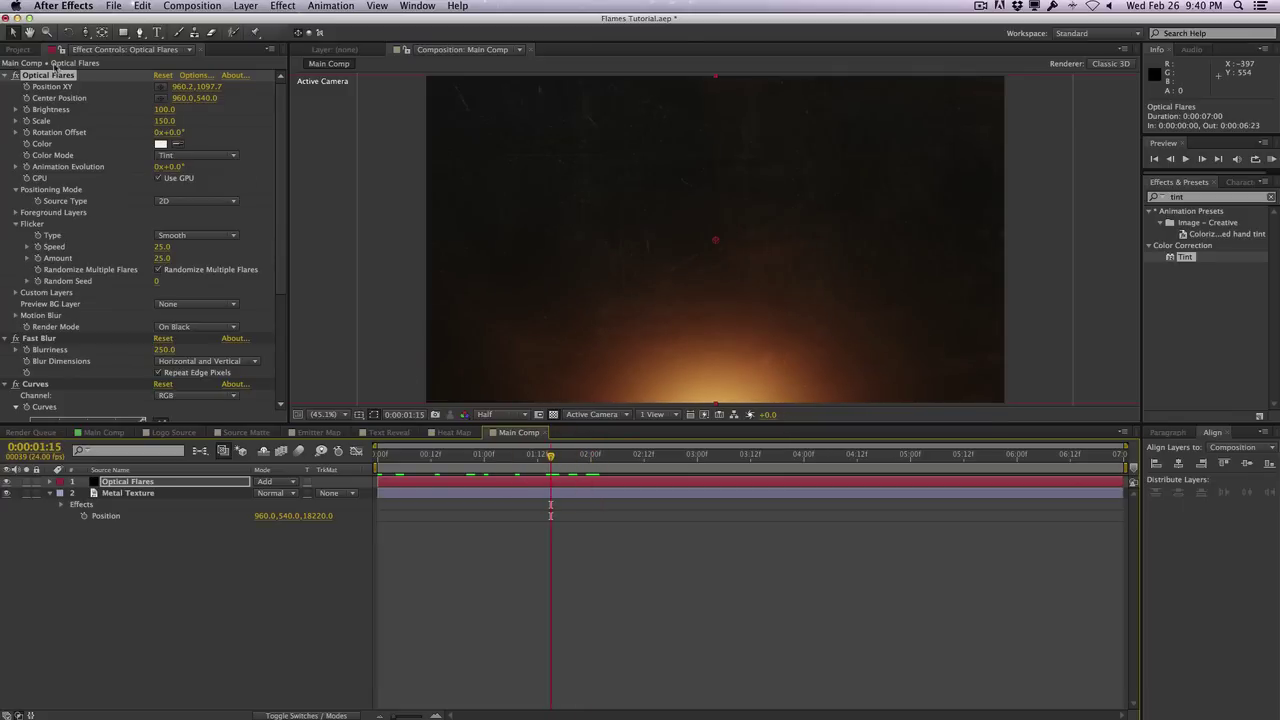
Add the Emitter Map comp to Main Comp, turn off its visibility and place it below Metal Texture
click(35, 48)
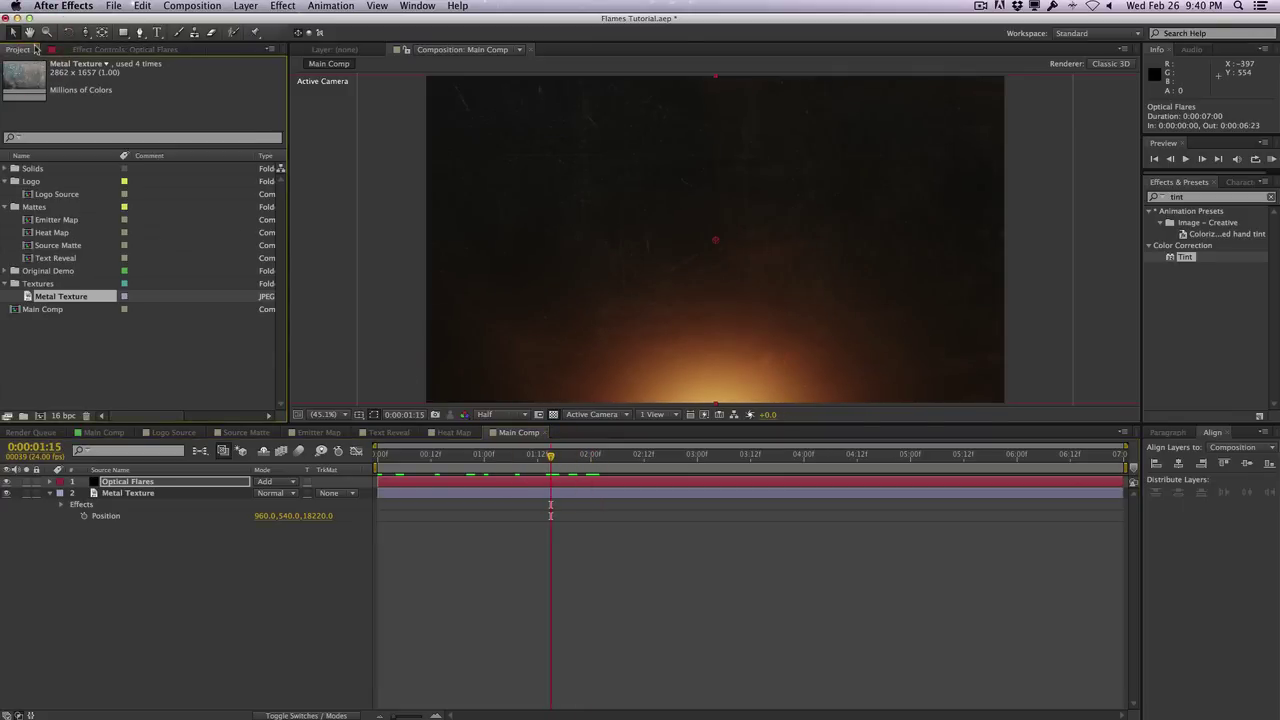
click(110, 356)
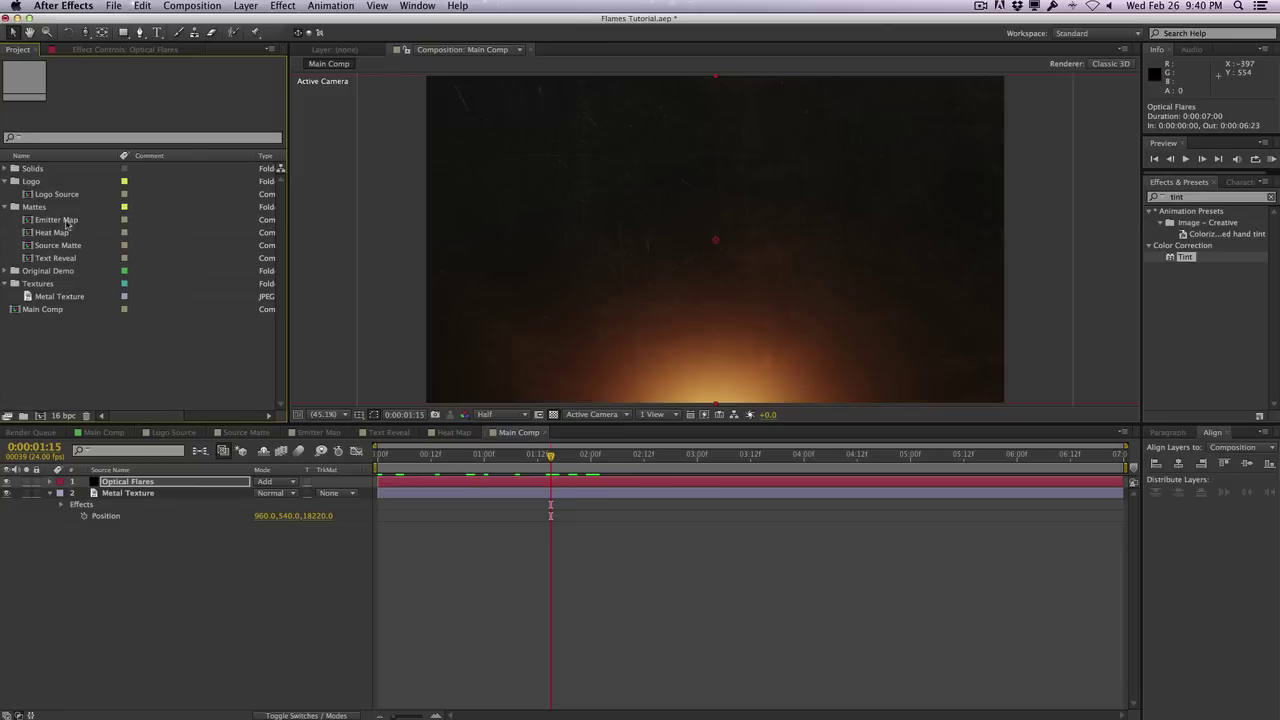
drag(61, 223, 118, 482)
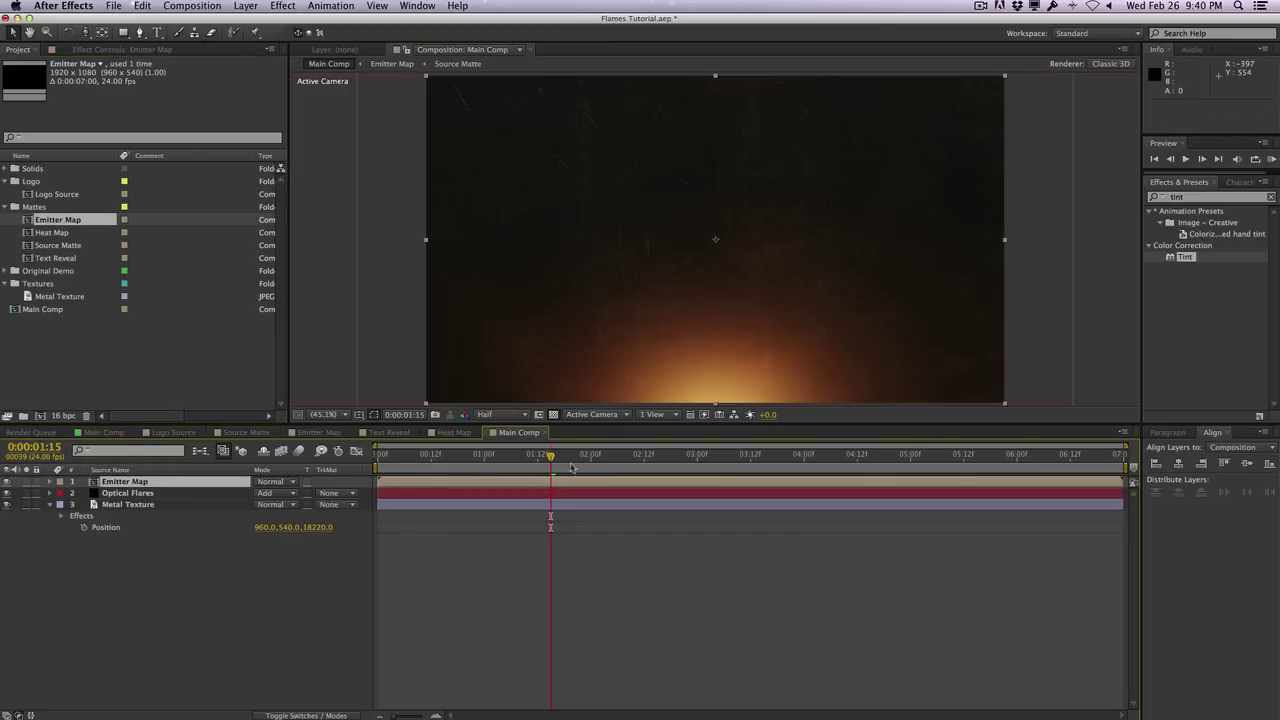
click(6, 482)
drag(183, 482, 186, 571)
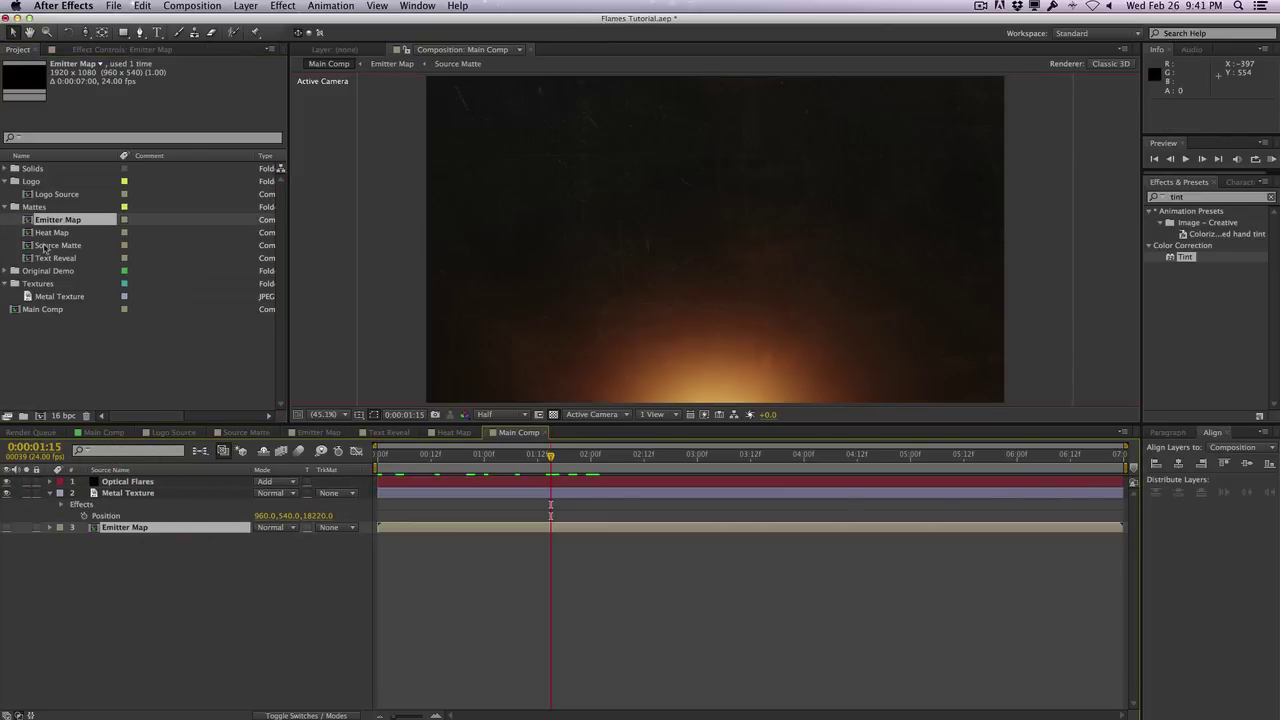
Add the Text Reveal comp as the top layer, check it up to 0:00:02:00, and make it a 3D layer
drag(70, 258, 211, 483)
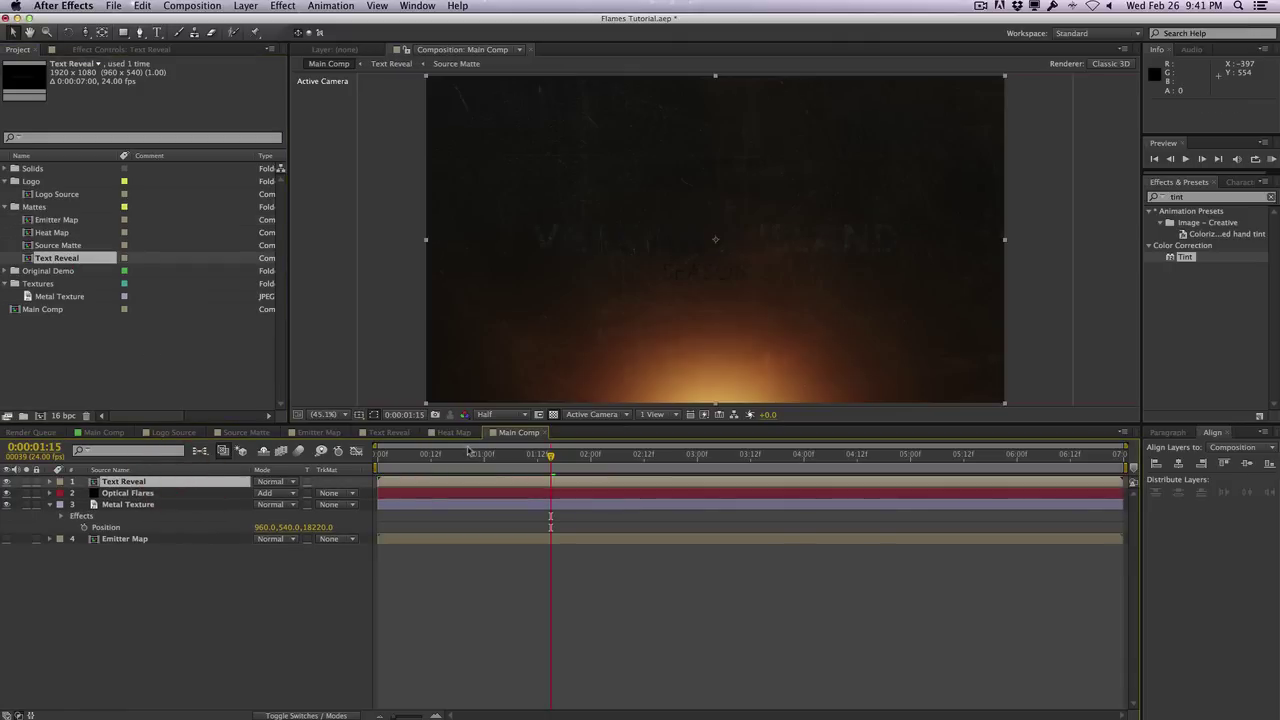
click(516, 459)
drag(516, 459, 589, 456)
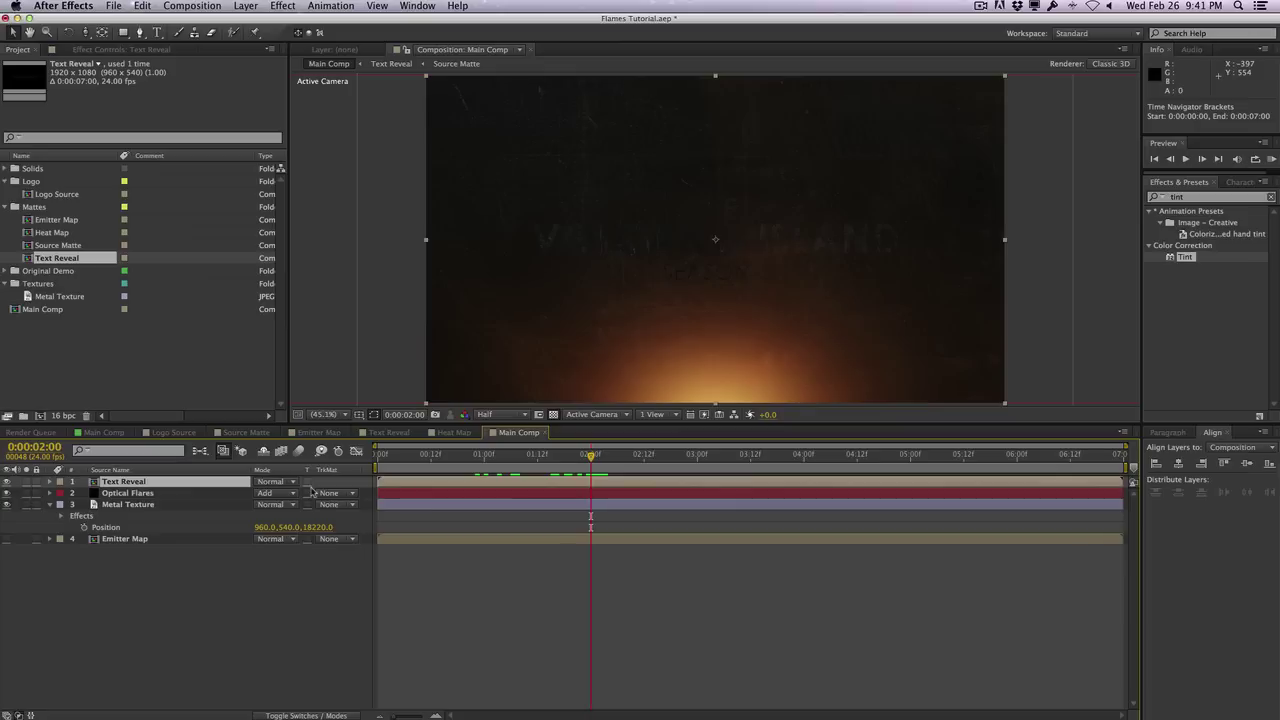
key(F4)
click(329, 482)
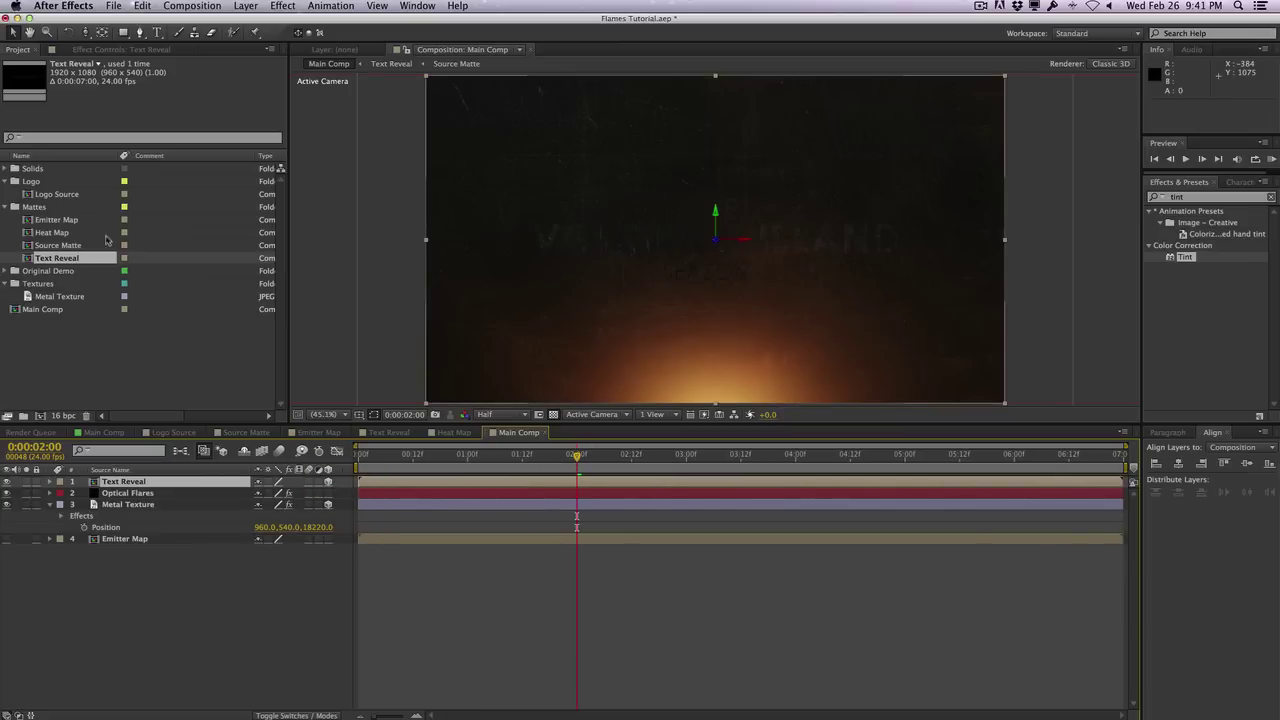
Add the Heat Map comp hidden at the bottom of the layer stack, and make Emitter Map a 3D layer
drag(55, 232, 150, 557)
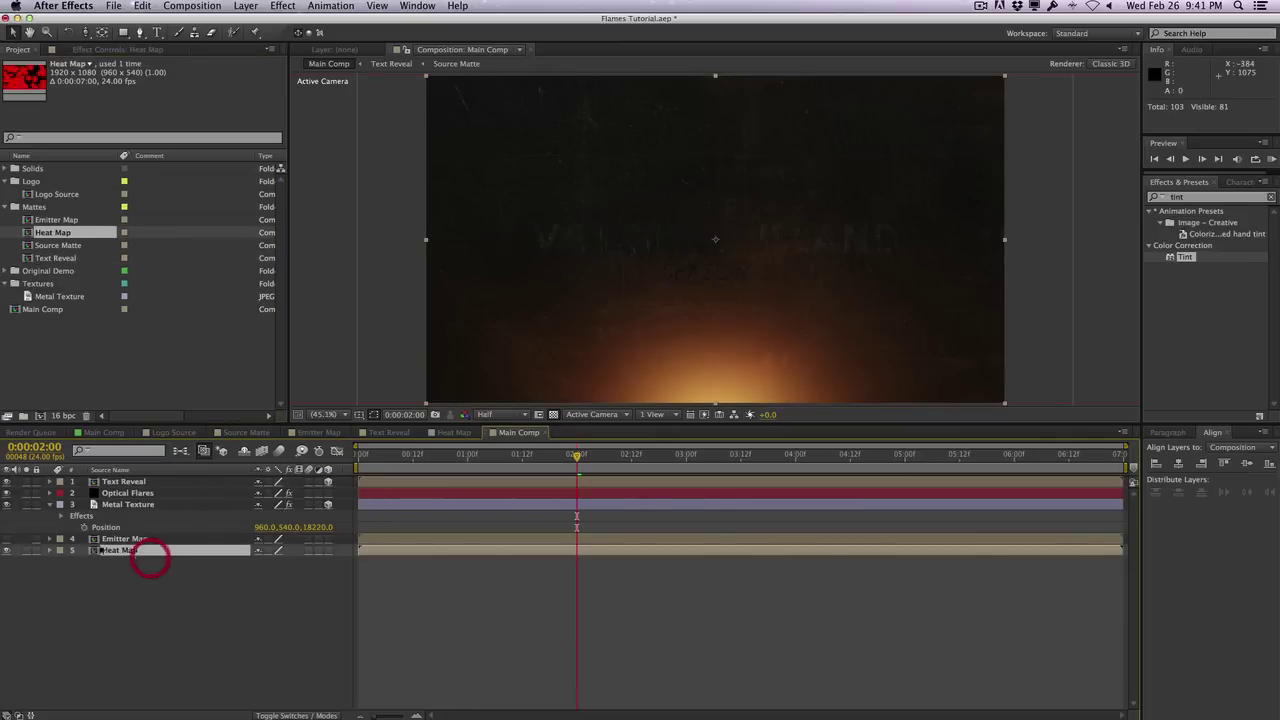
click(8, 549)
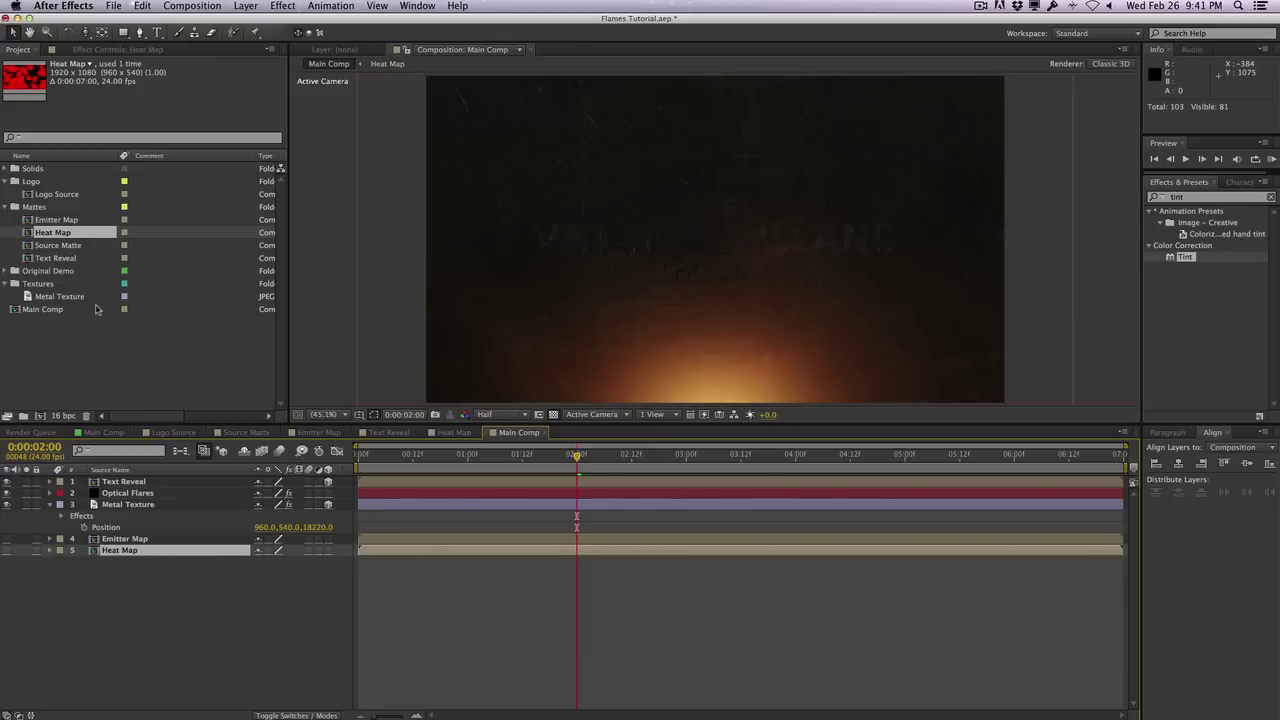
click(163, 540)
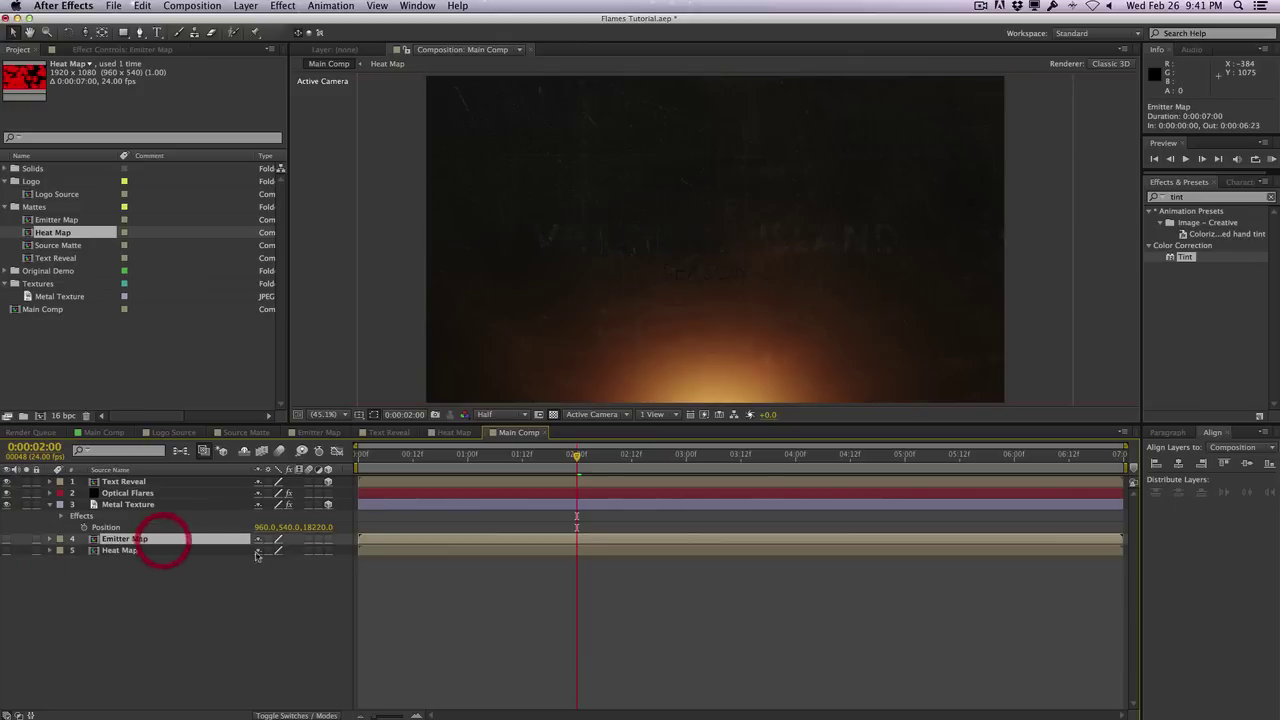
click(328, 539)
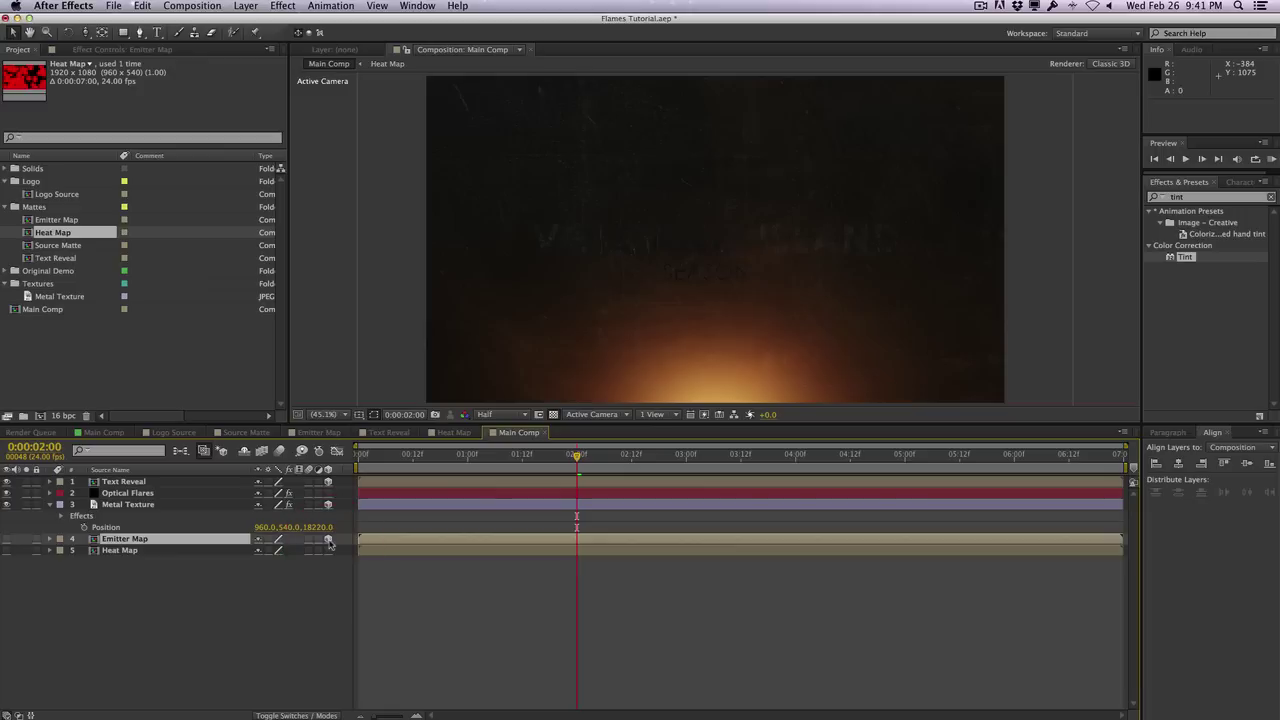
Create a black 1920 x 1080 solid named Sparks (Main)
click(245, 6)
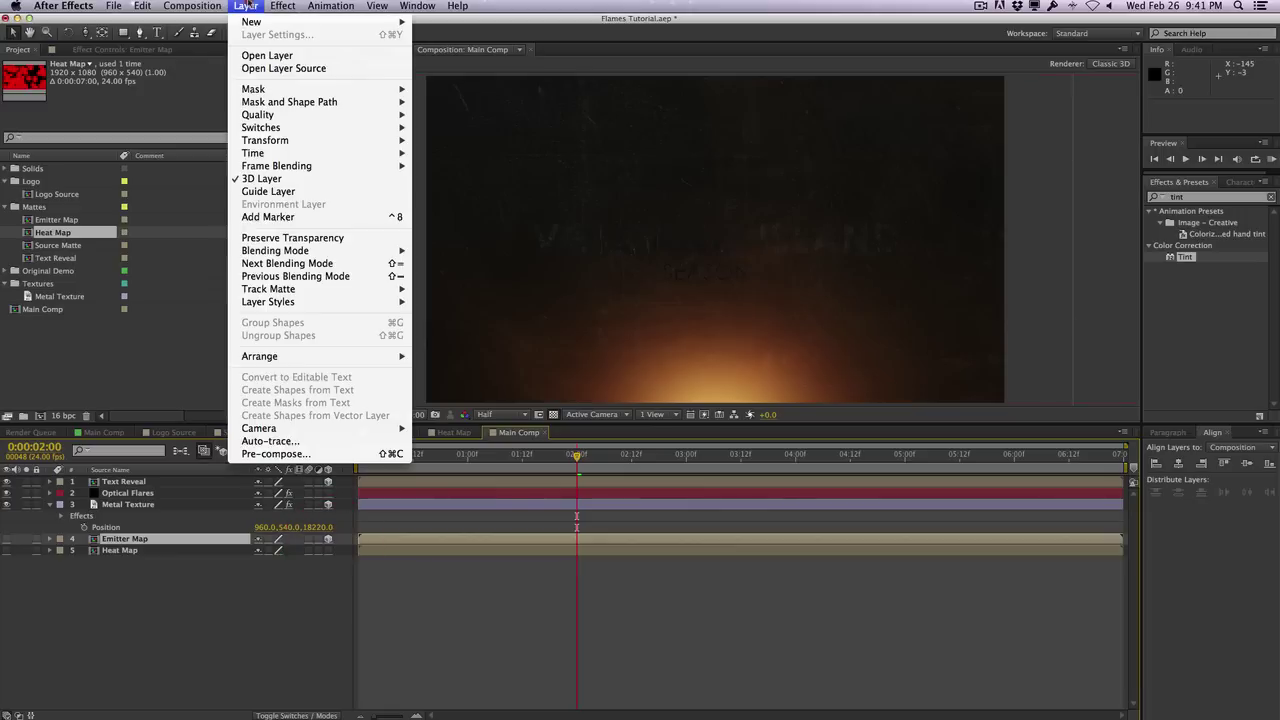
mouse_move(395, 22)
click(442, 38)
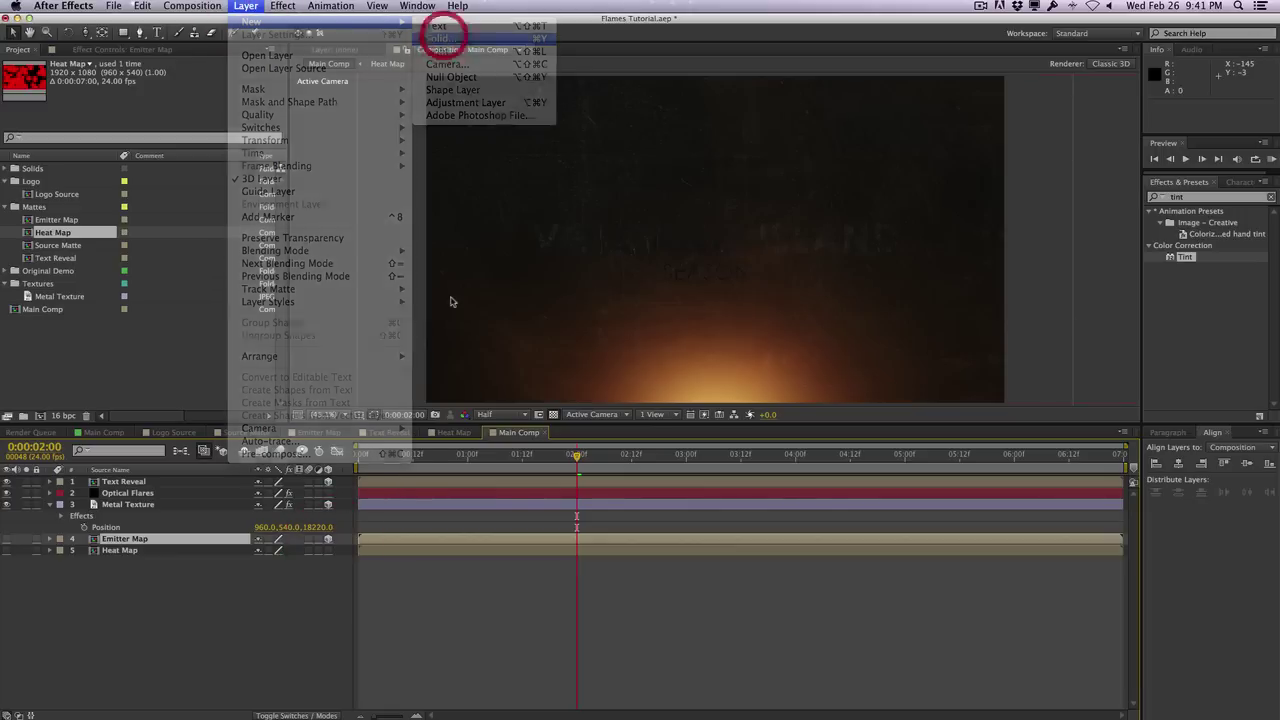
text(Sparks (Main))
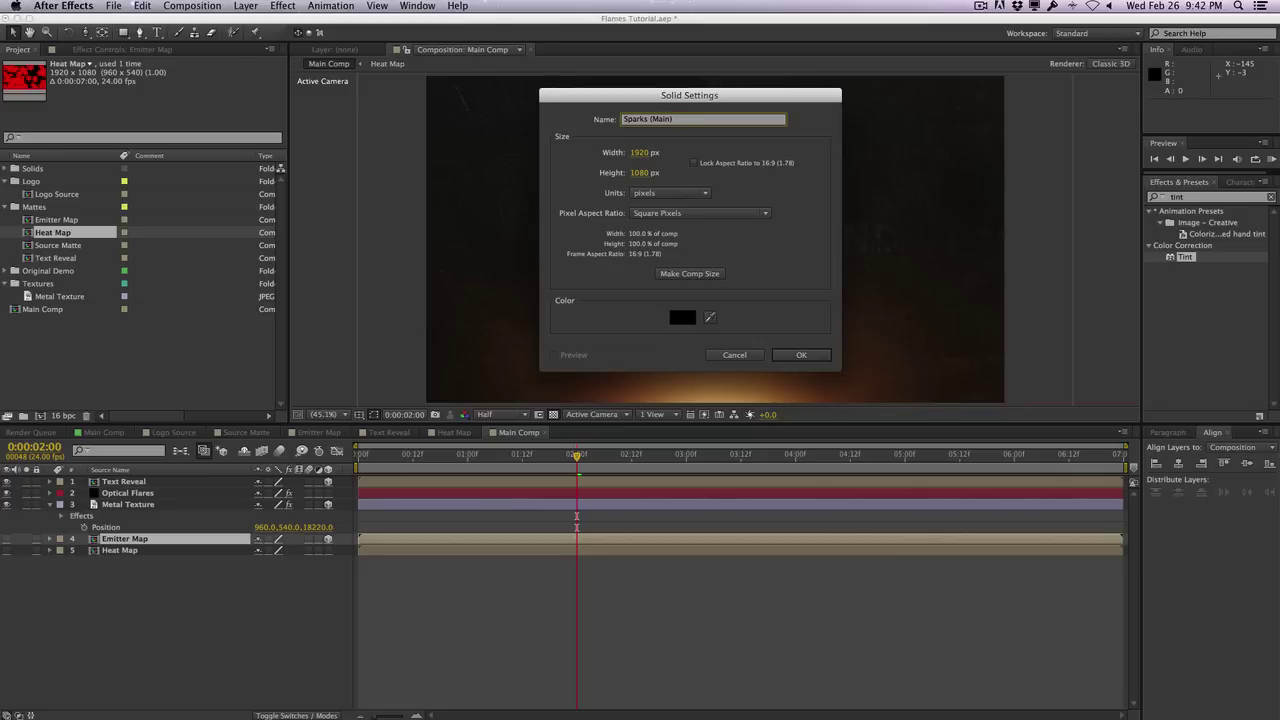
key(Return)
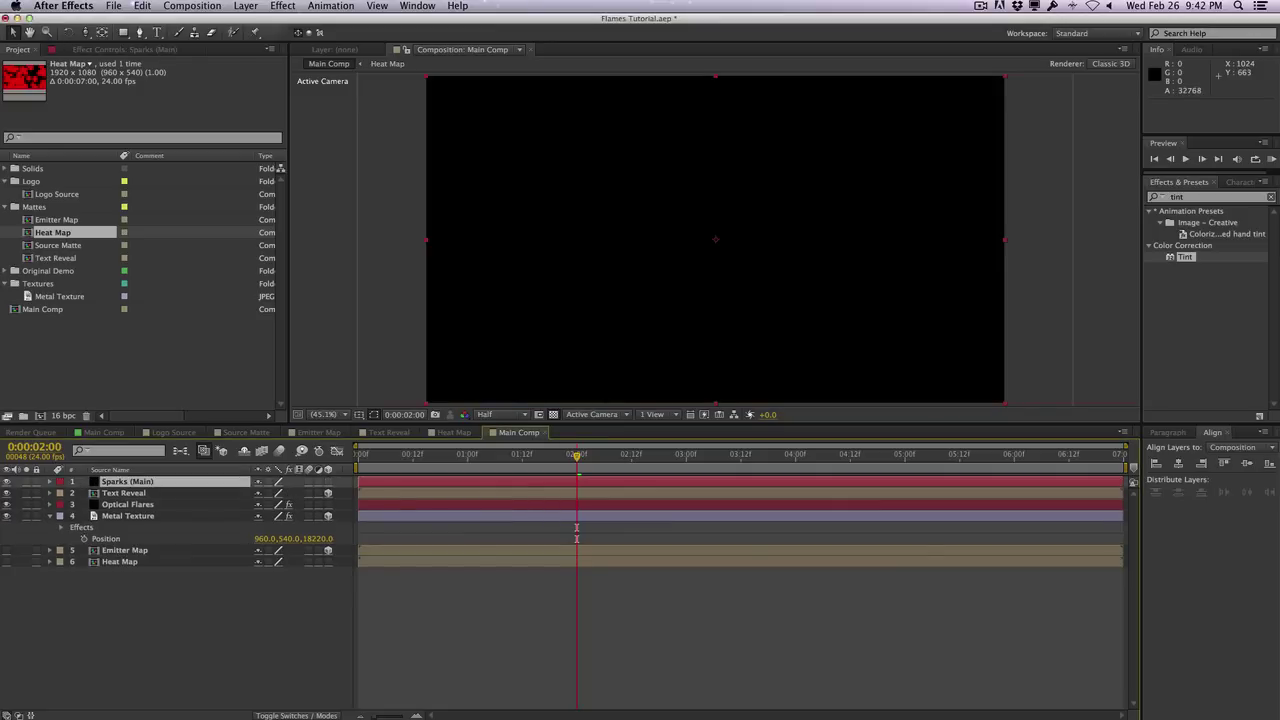
Apply the Trapcode Particular effect to the Sparks (Main) solid
click(1180, 196)
text(particular)
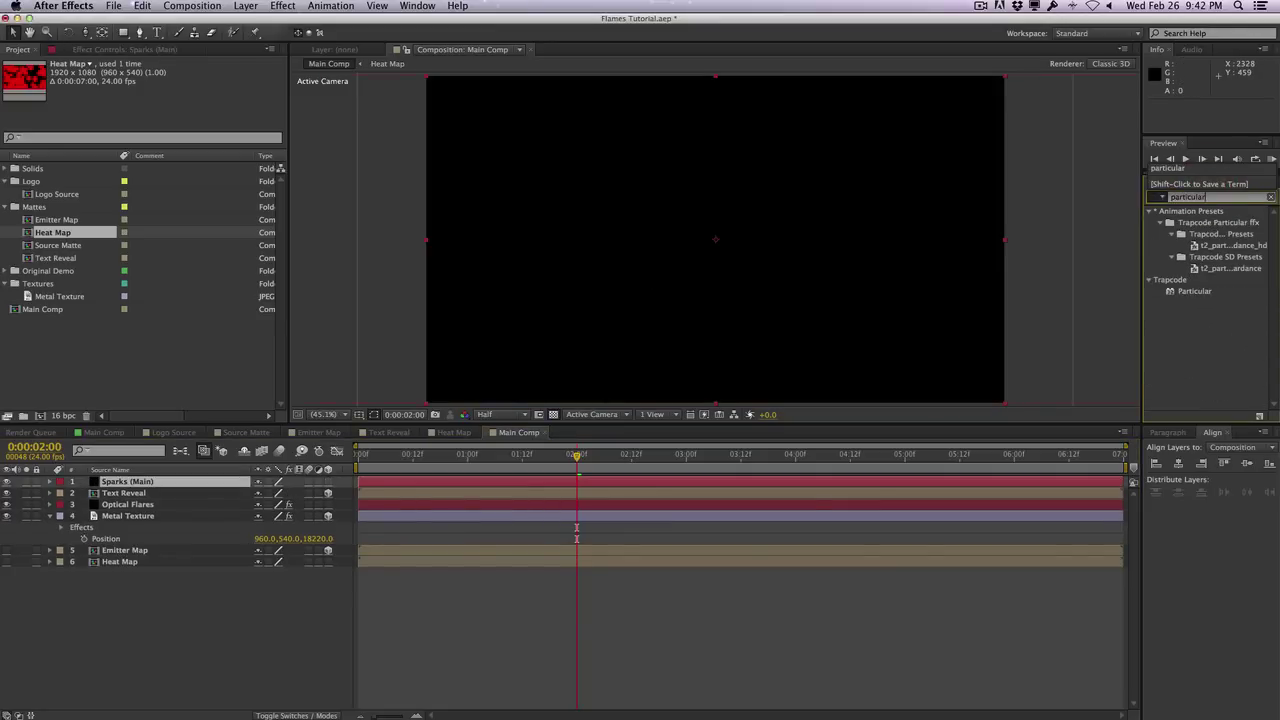
double_click(1206, 291)
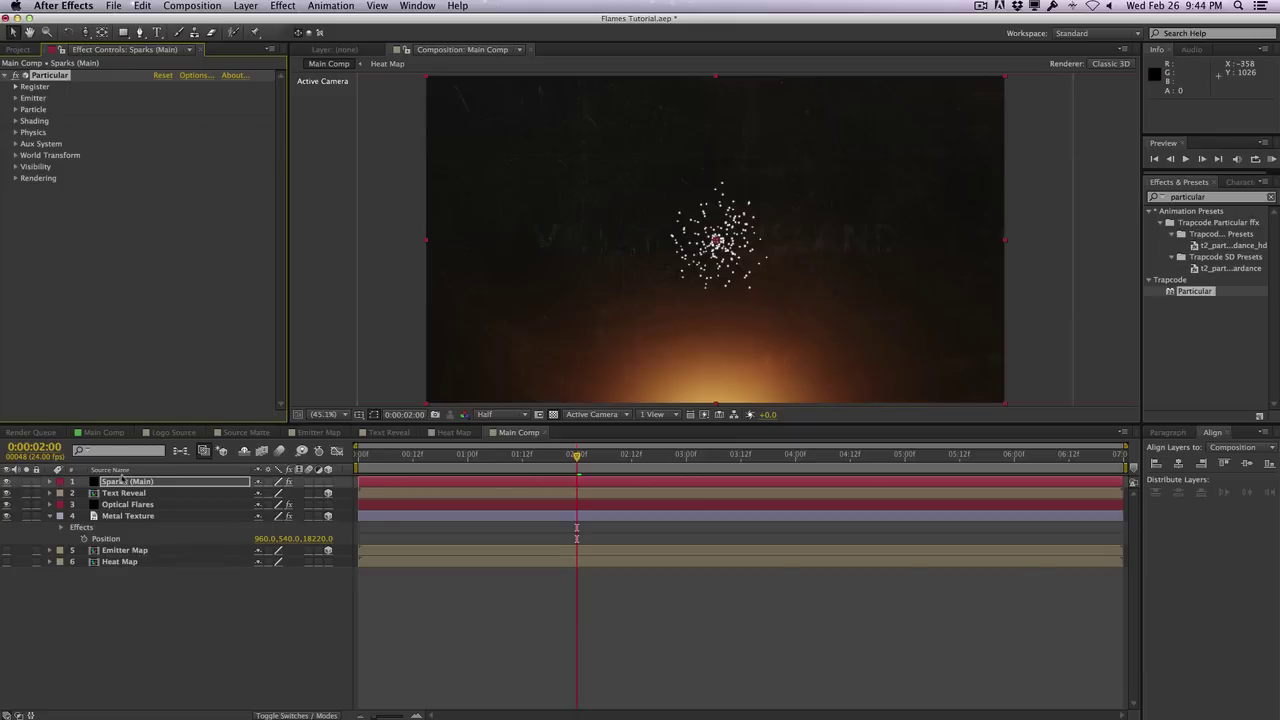
Set Particular's emitter type to Layer and use the Emitter Map layer as the layer emitter
click(16, 98)
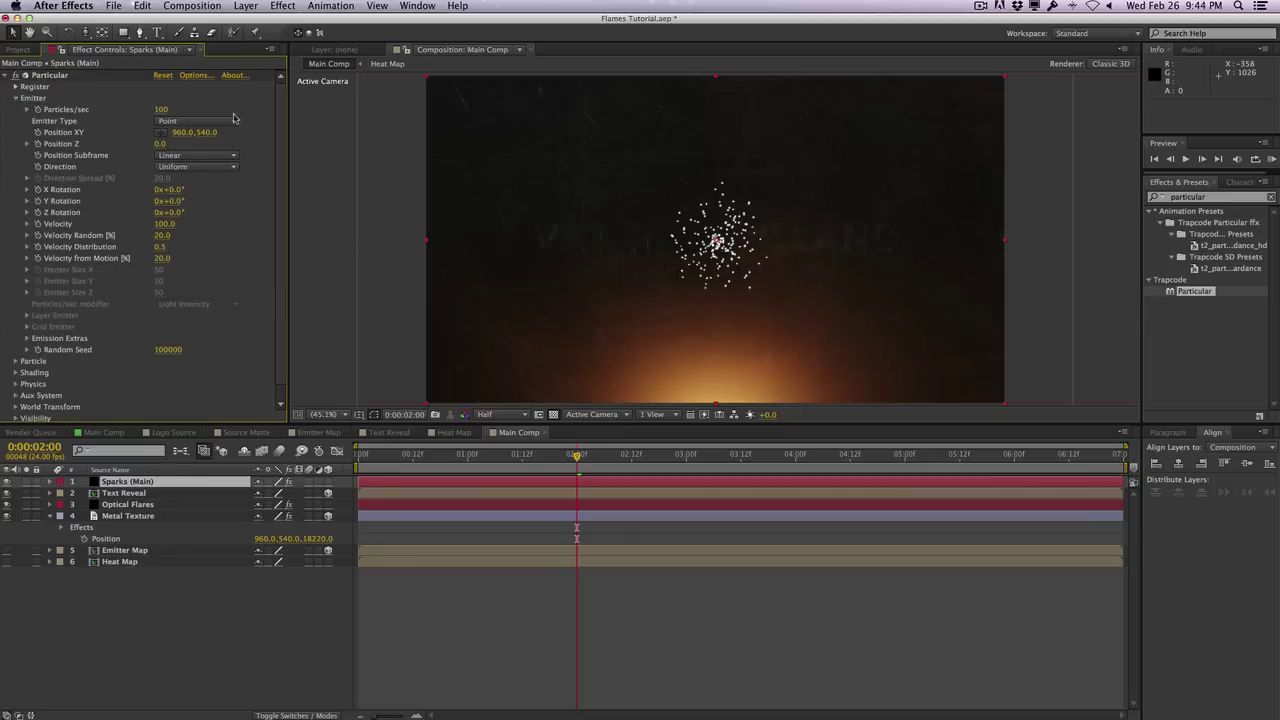
click(231, 124)
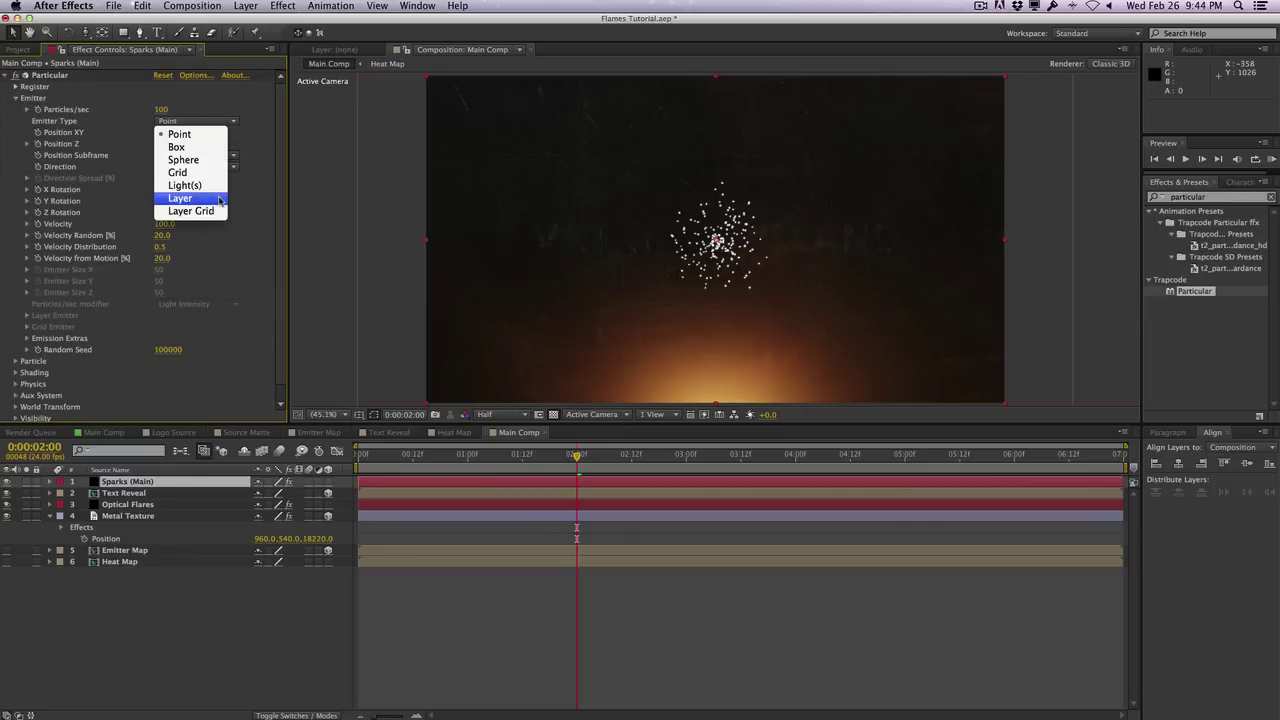
click(218, 197)
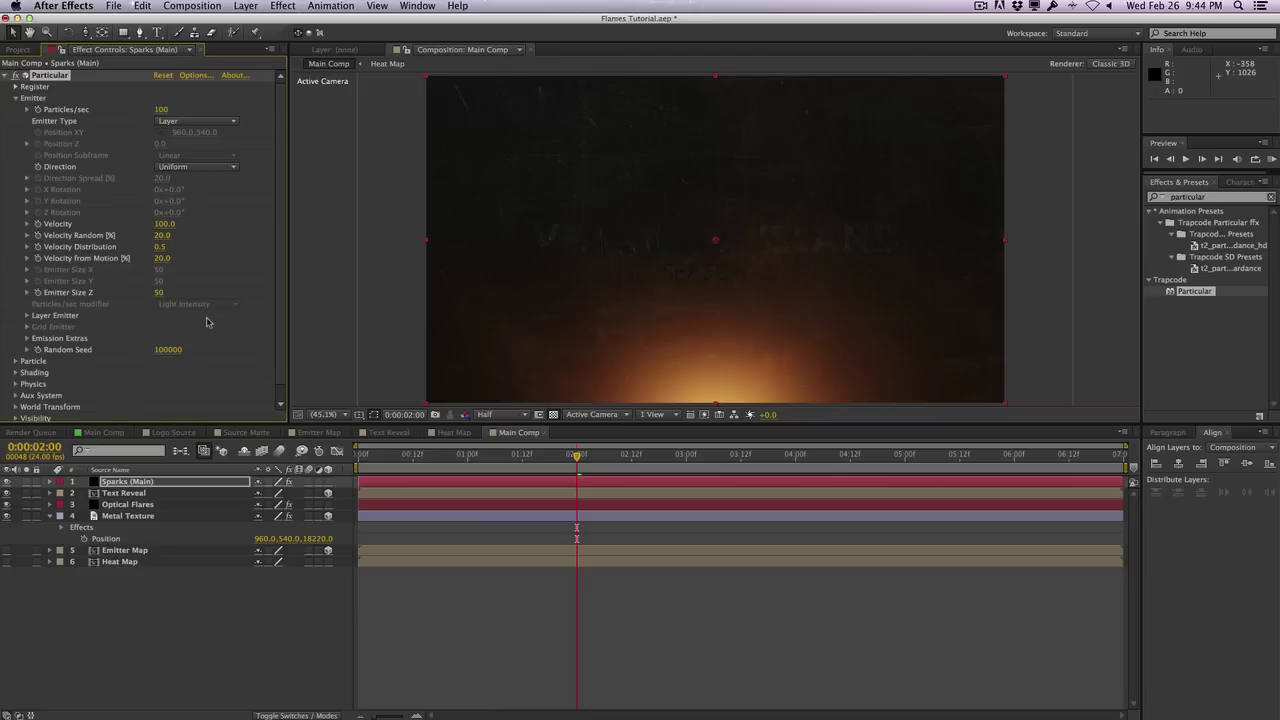
click(27, 316)
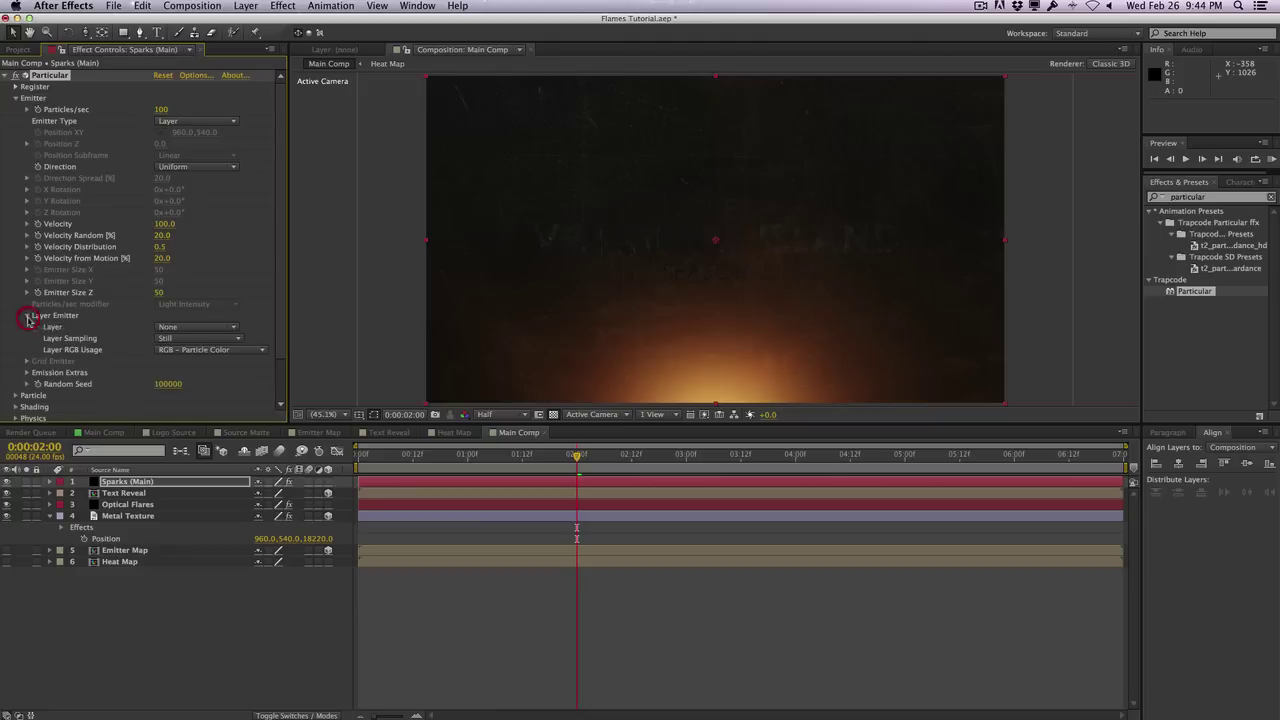
click(224, 328)
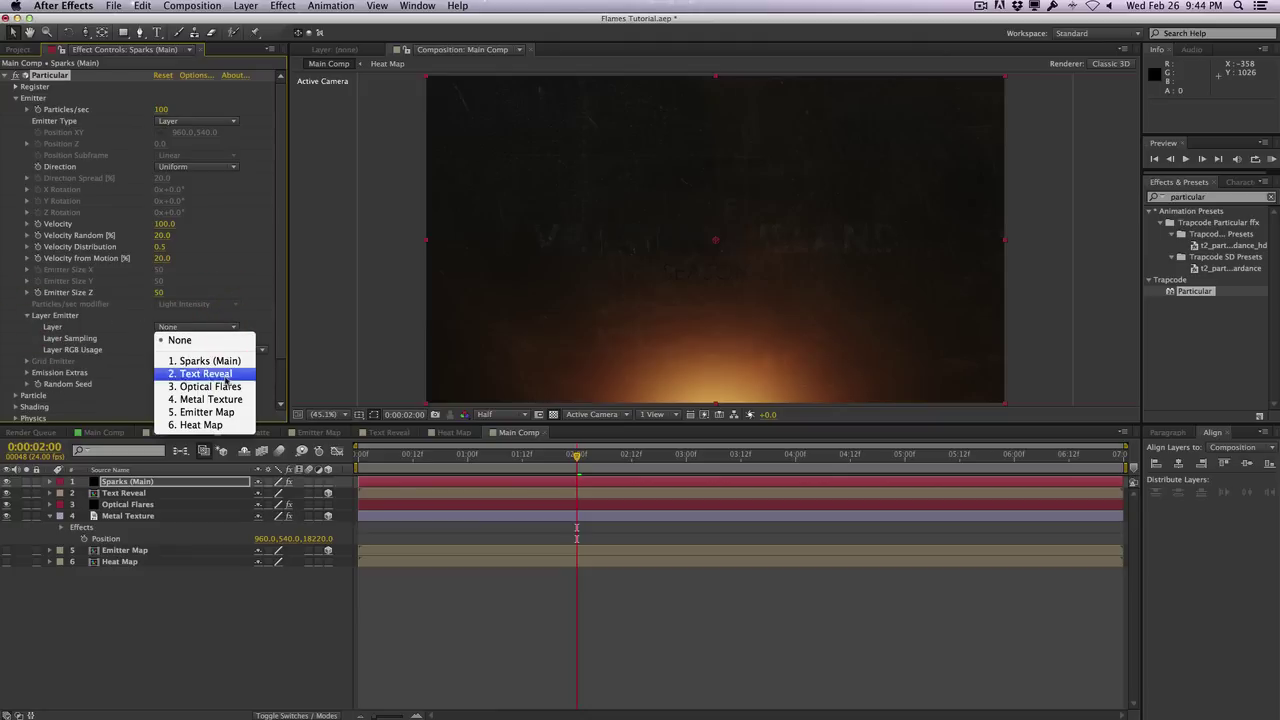
click(227, 413)
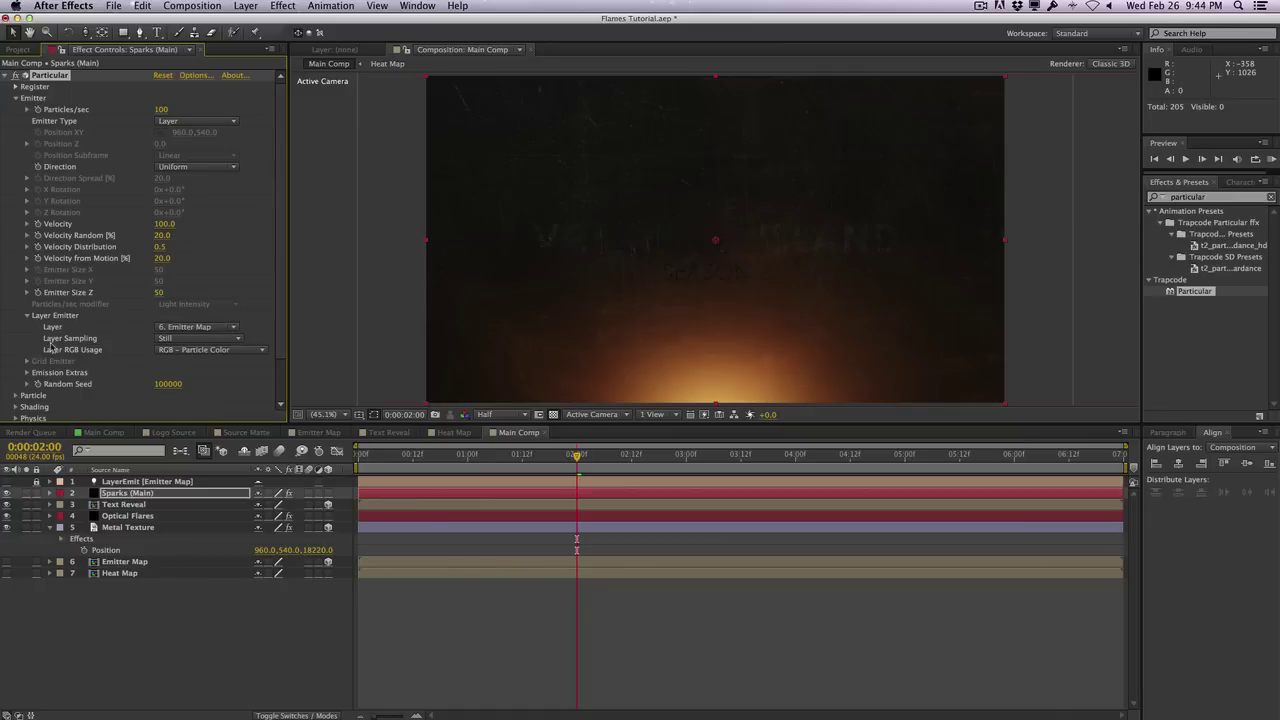
Set the layer emitter's Layer Sampling to Particle Birth Time and its Layer RGB Usage to None
click(192, 340)
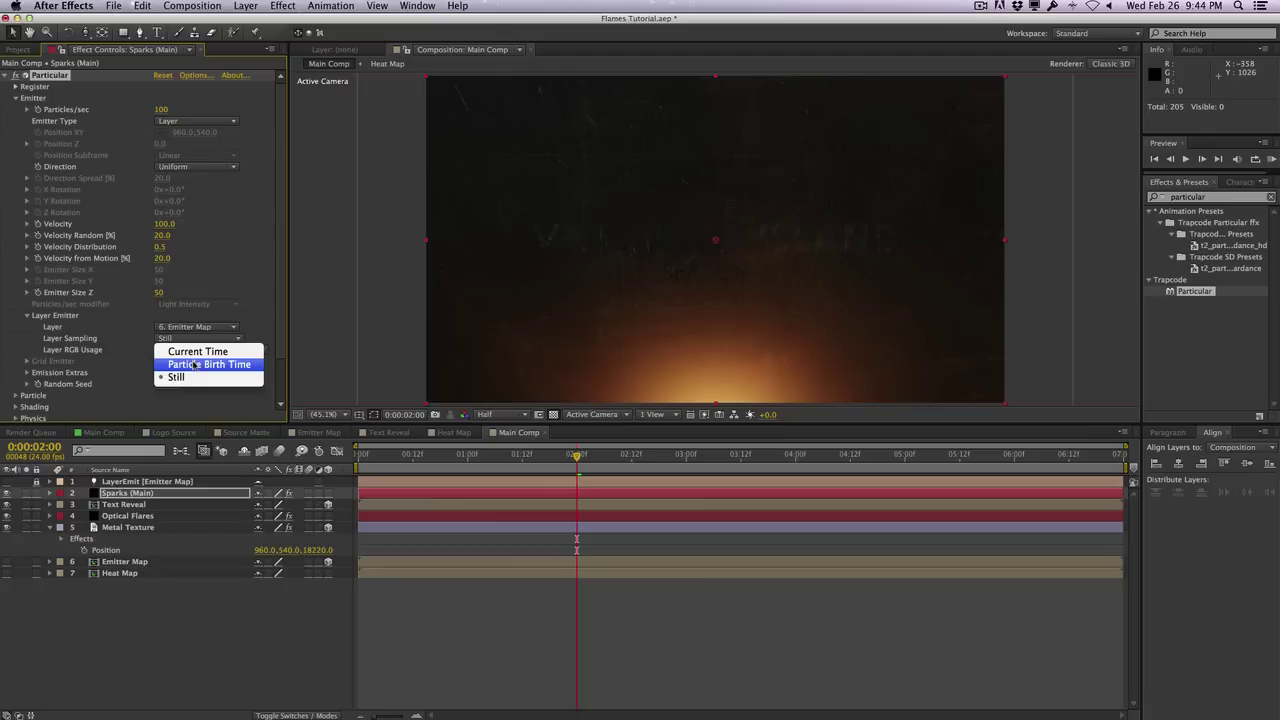
click(194, 364)
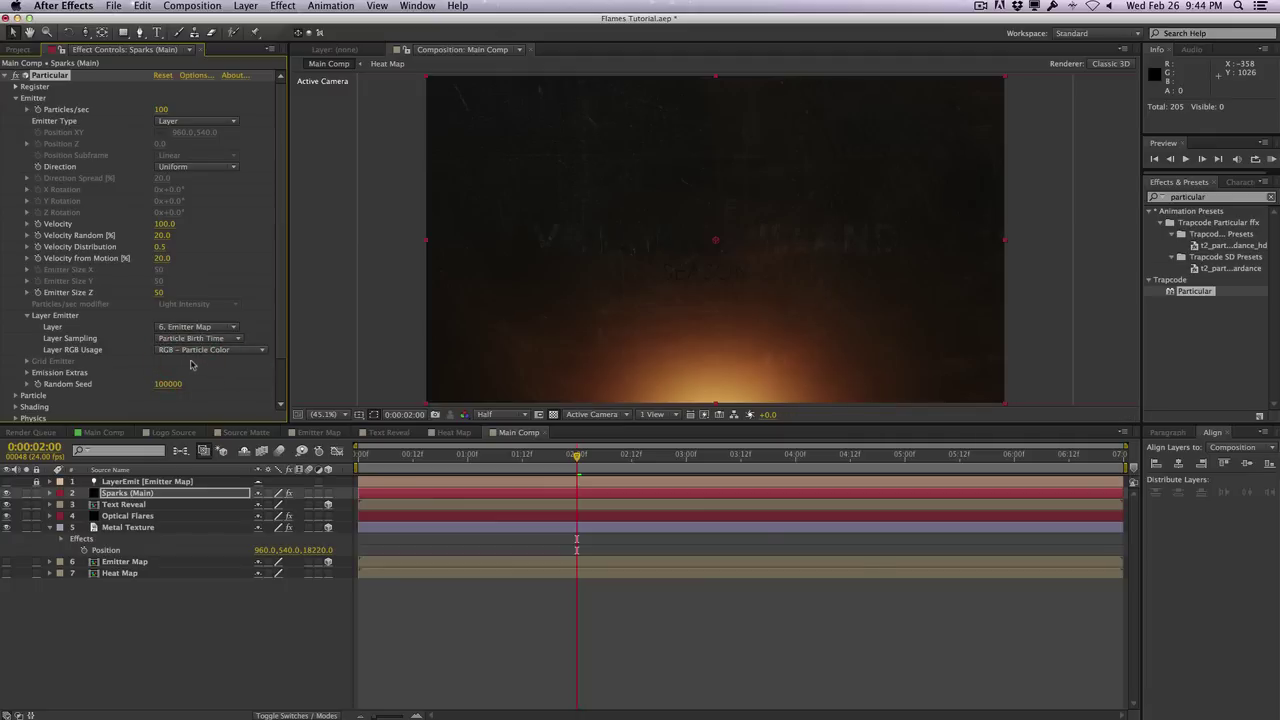
click(193, 352)
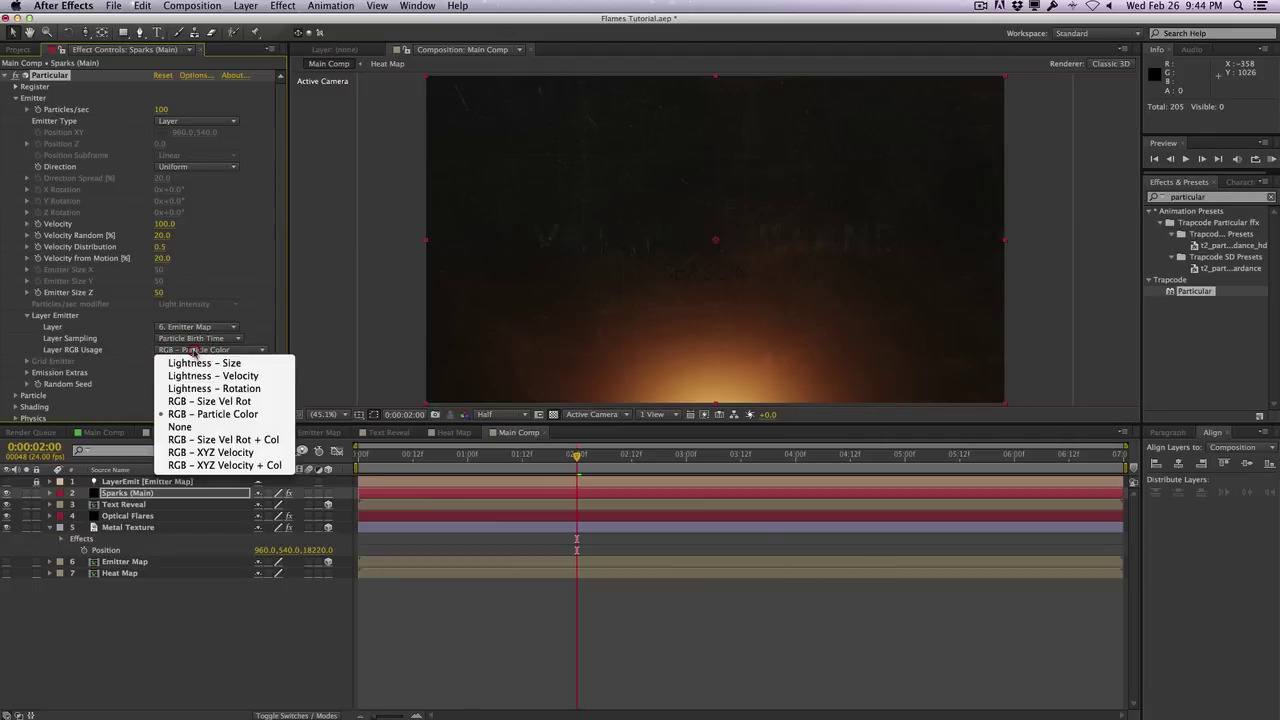
click(200, 432)
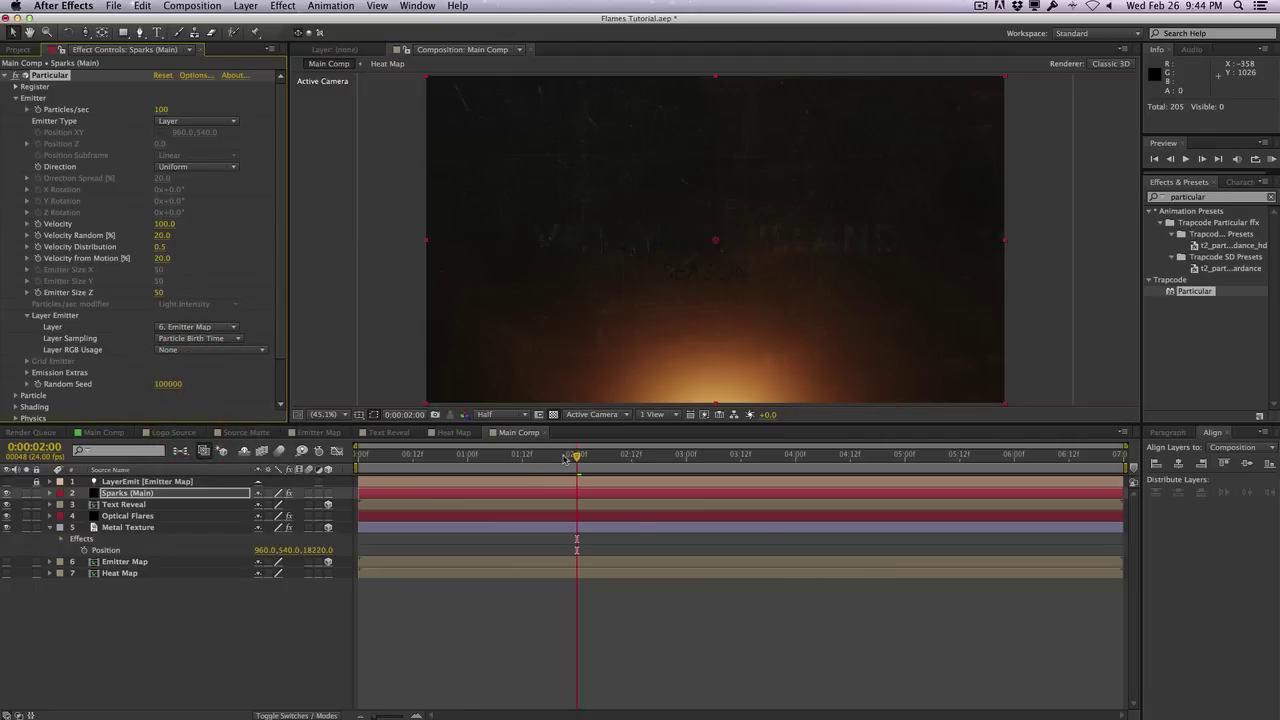
Raise the emitter's Particles/sec to 100000 and check the particle reveal up to 0:00:02:15
key(space)
click(164, 110)
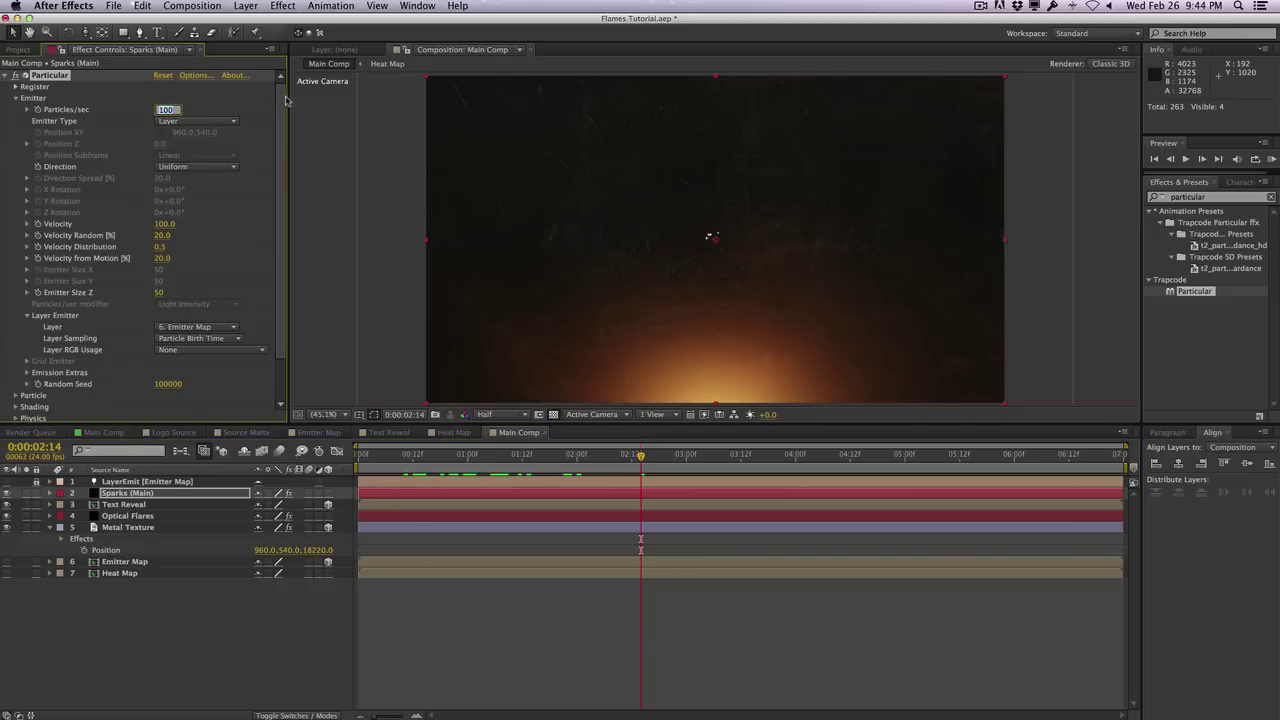
key(Return)
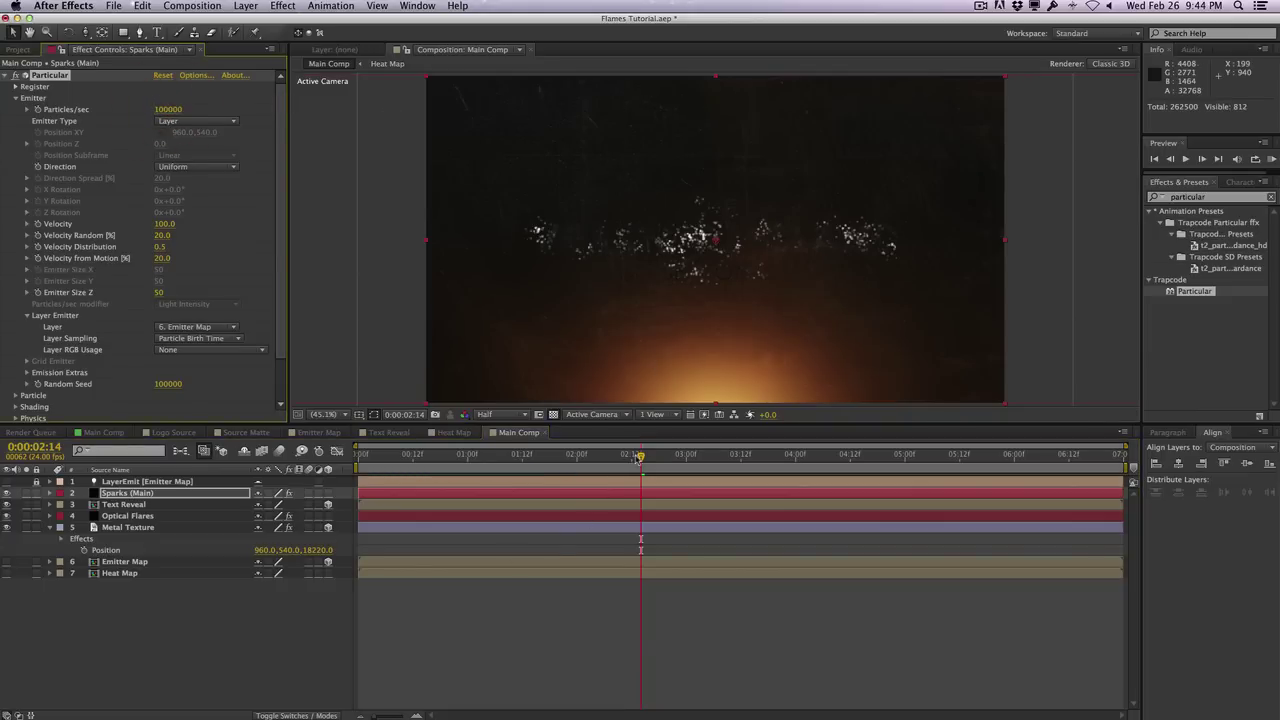
drag(638, 458, 572, 463)
key(space)
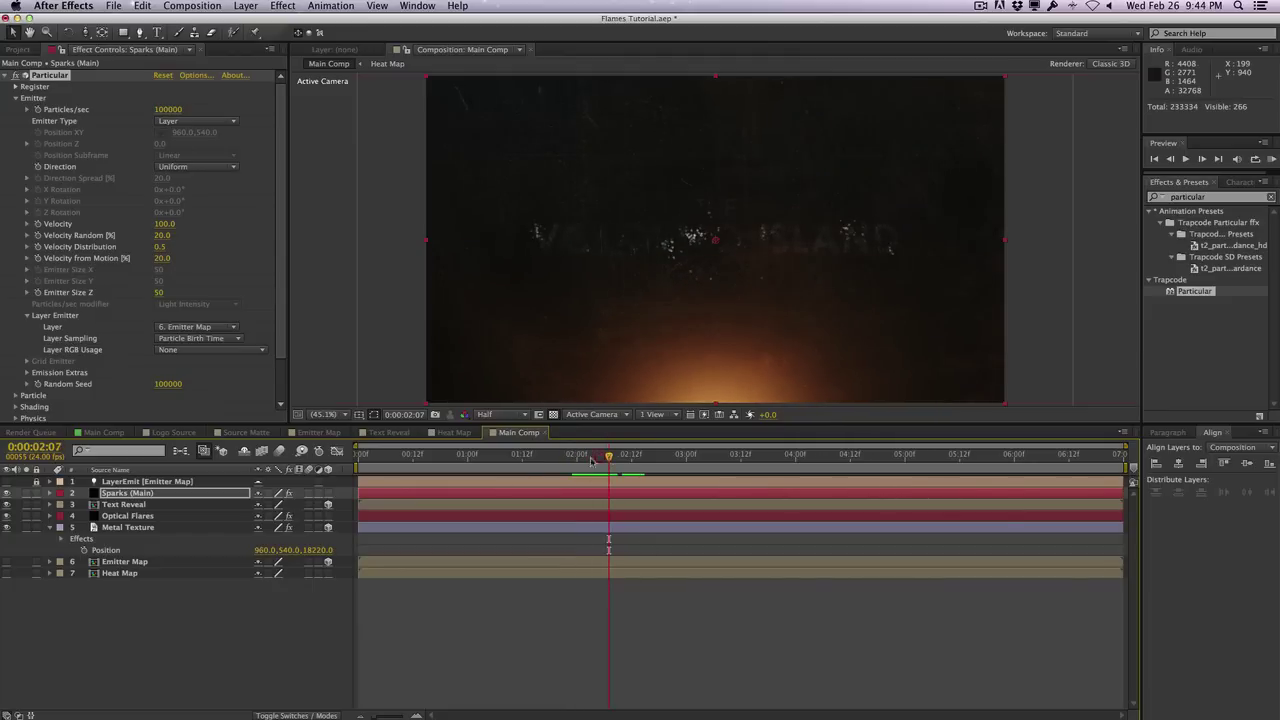
drag(610, 458, 645, 458)
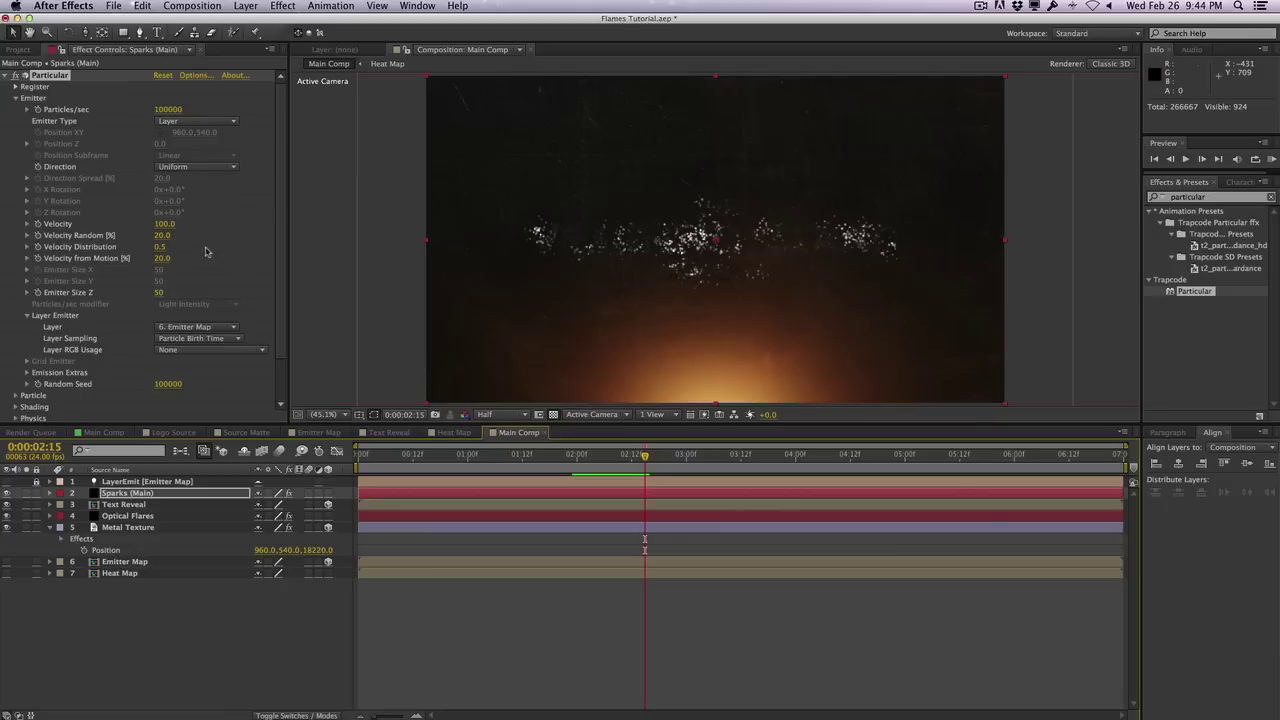
Set the emitter's Velocity to 7 and check the particle title up to 0:00:02:19
click(170, 225)
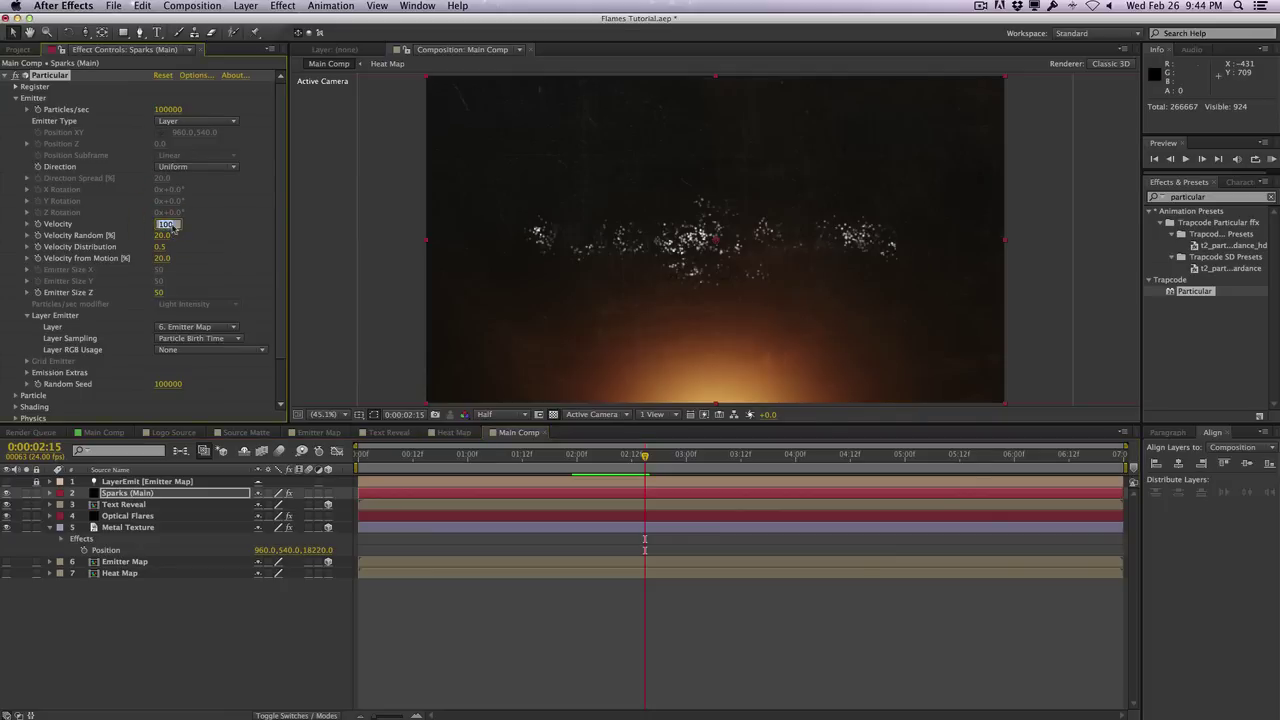
text(7)
key(Return)
drag(583, 457, 664, 449)
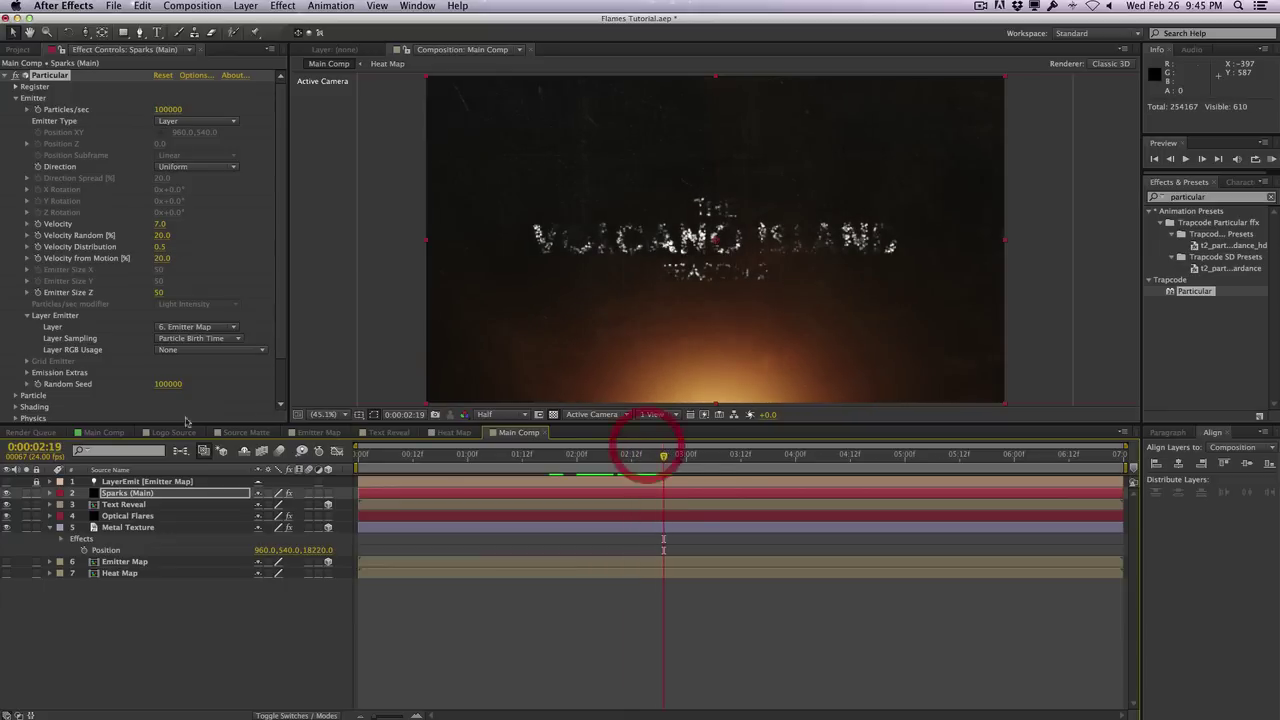
Set the particle Life to 1 second
scroll(28, 370, down, 2)
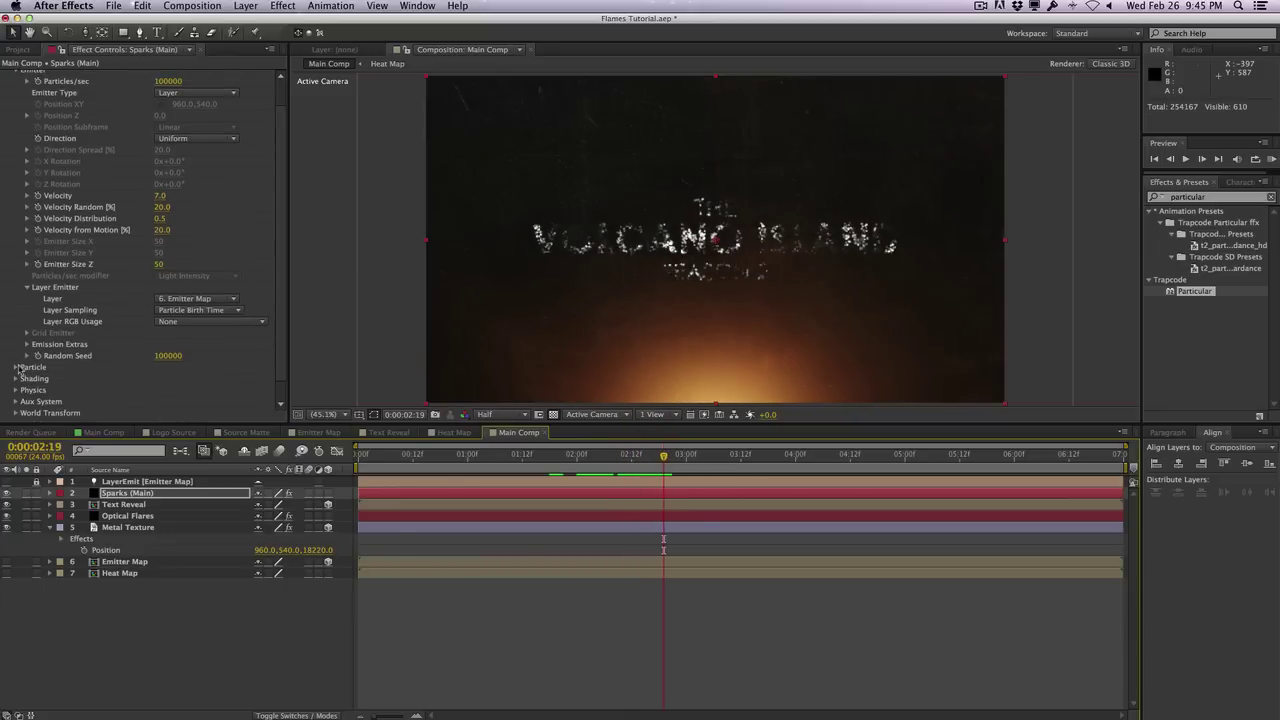
click(15, 367)
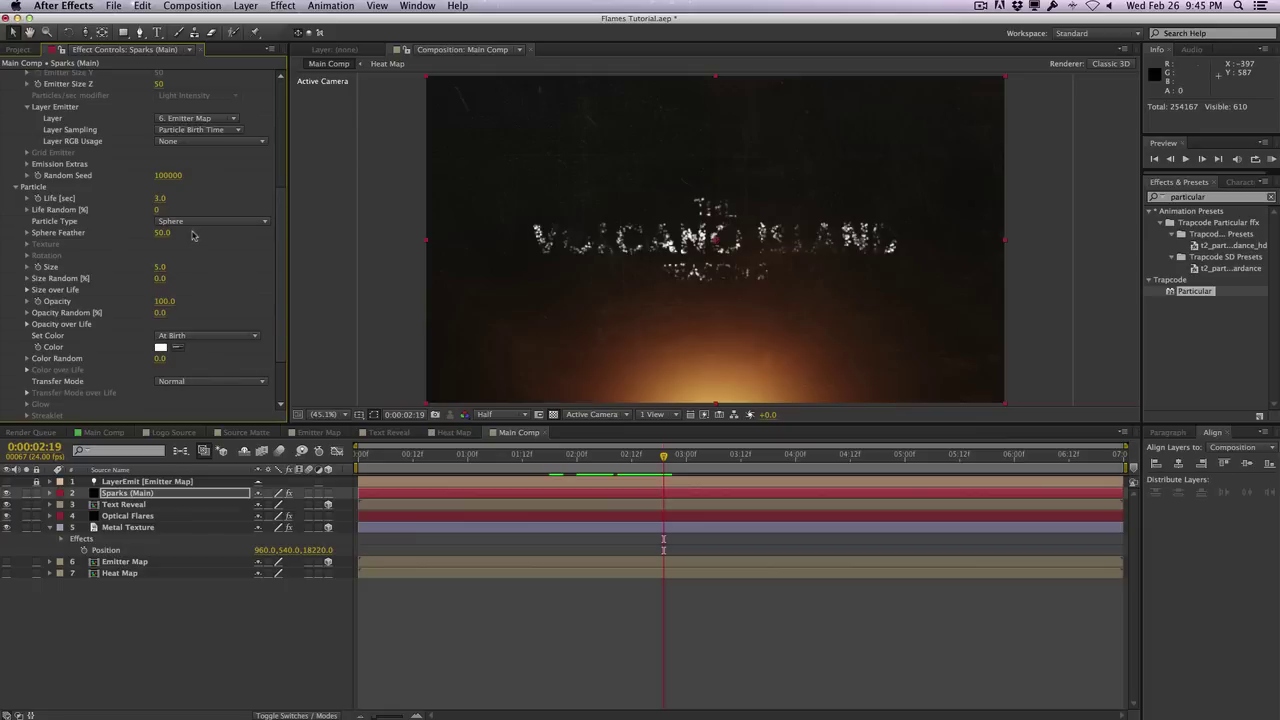
click(160, 200)
text(1)
key(Return)
Change the particle color to orange FF9648
scroll(197, 288, down, 3)
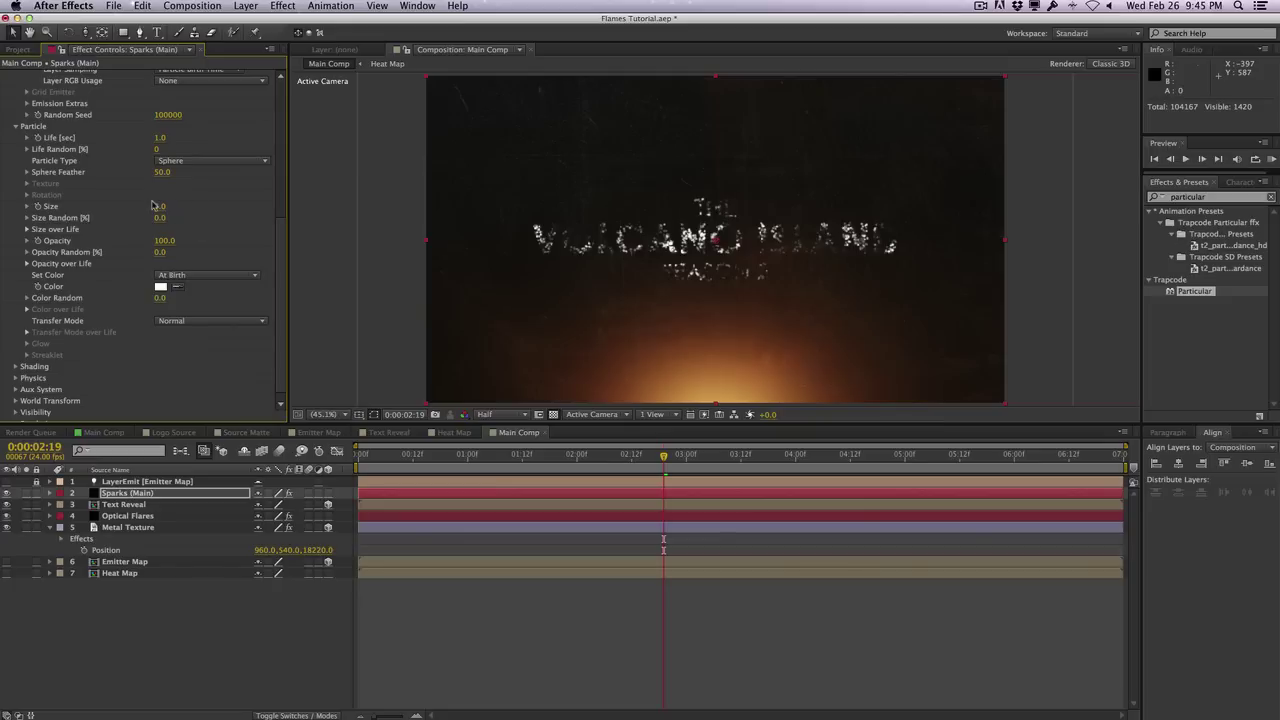
click(160, 287)
click(366, 372)
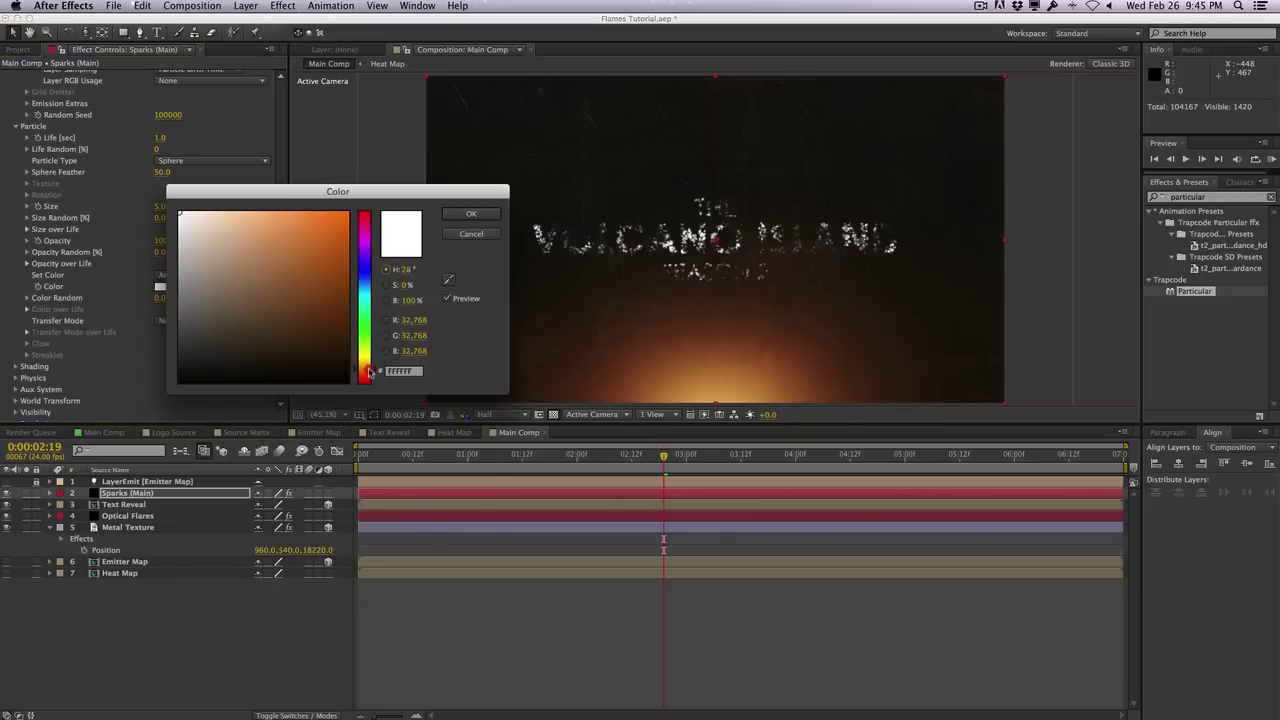
drag(256, 212, 300, 199)
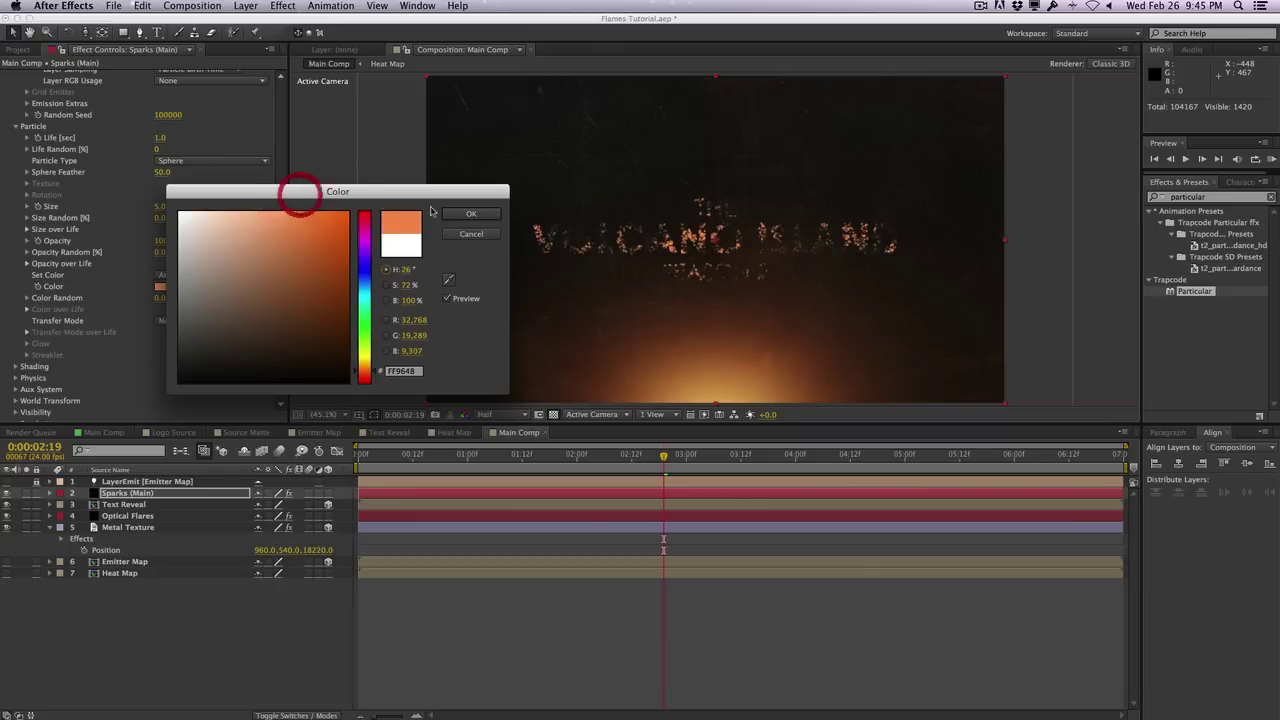
click(451, 216)
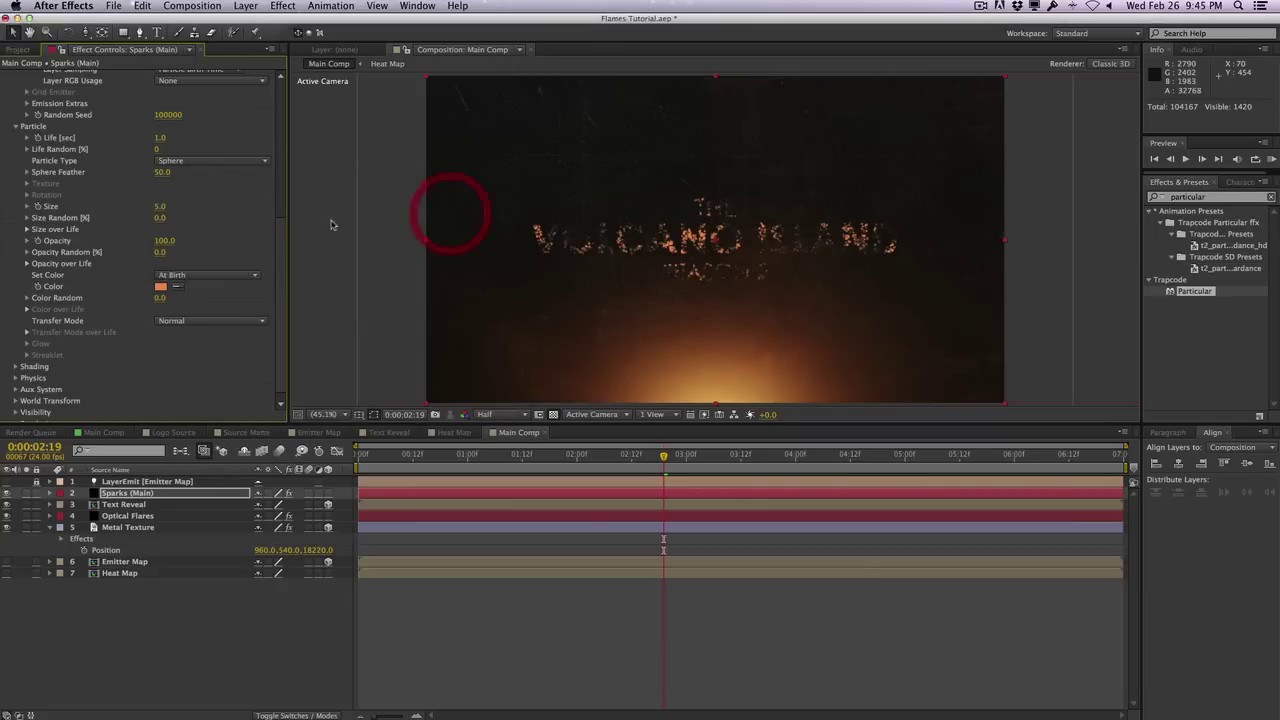
Set the particles' Opacity Random to 25% and Size Random to 40%
click(162, 253)
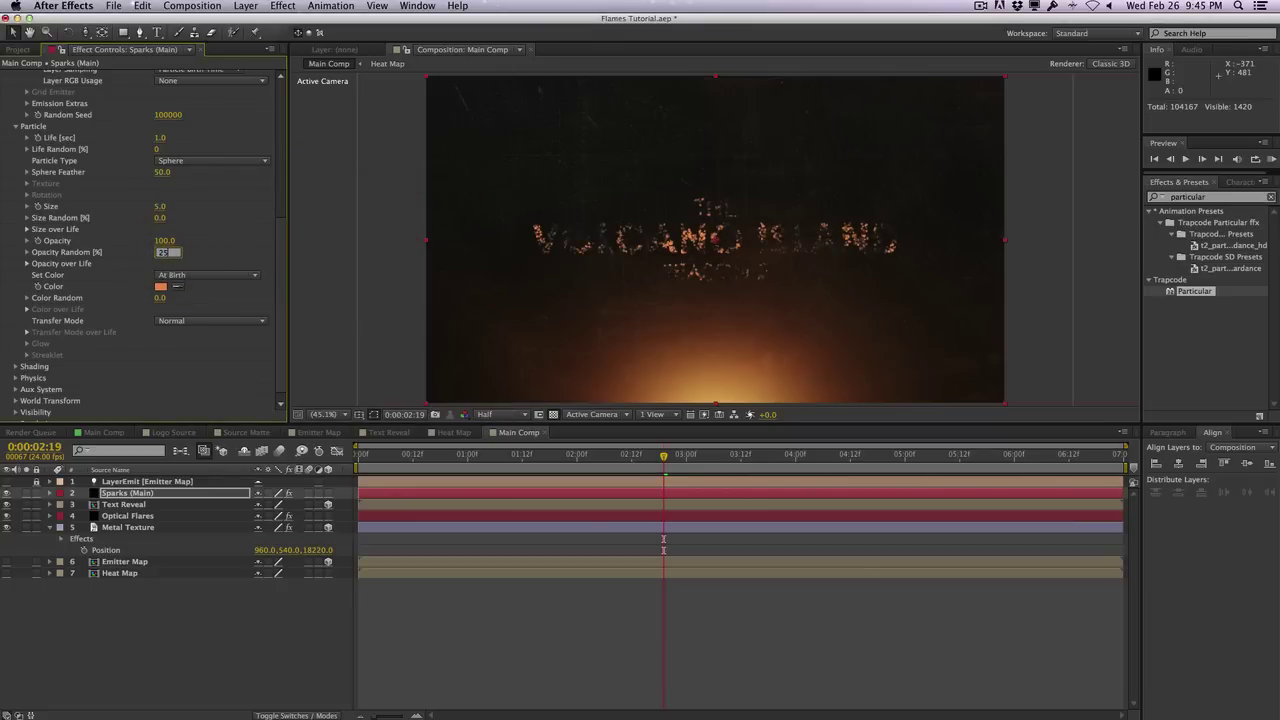
text(25)
key(Return)
click(161, 218)
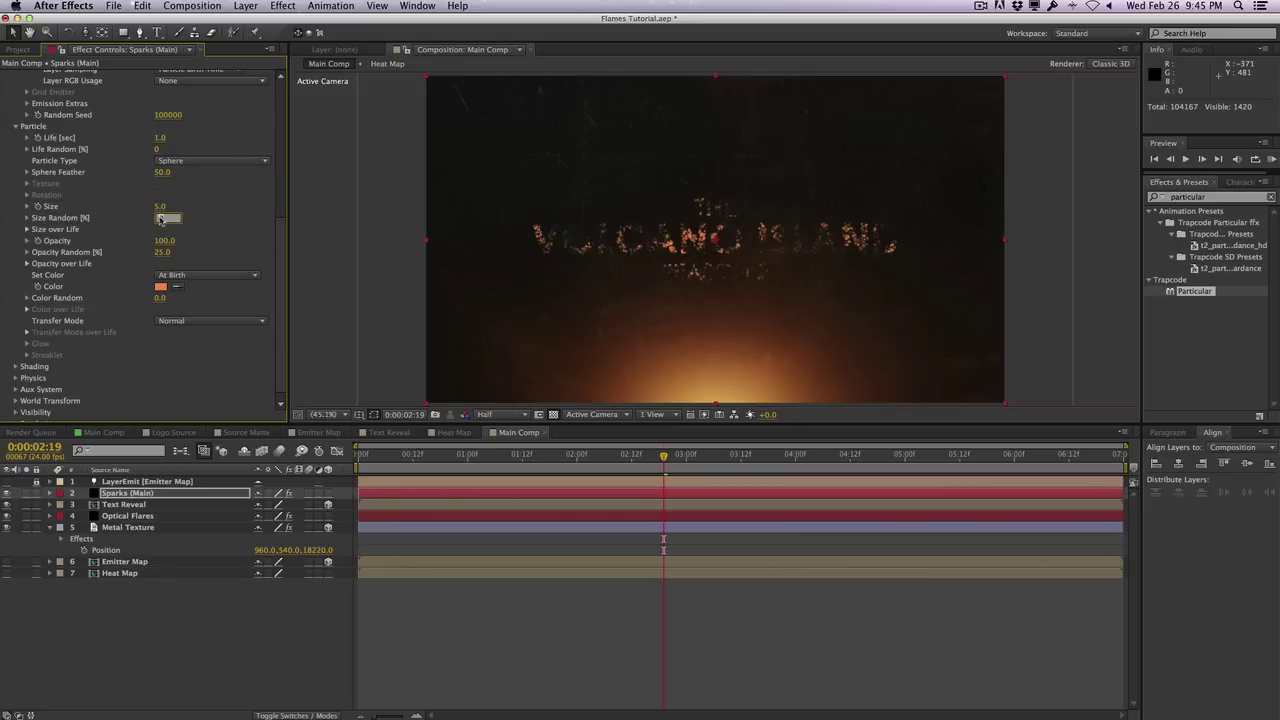
text(40)
key(Return)
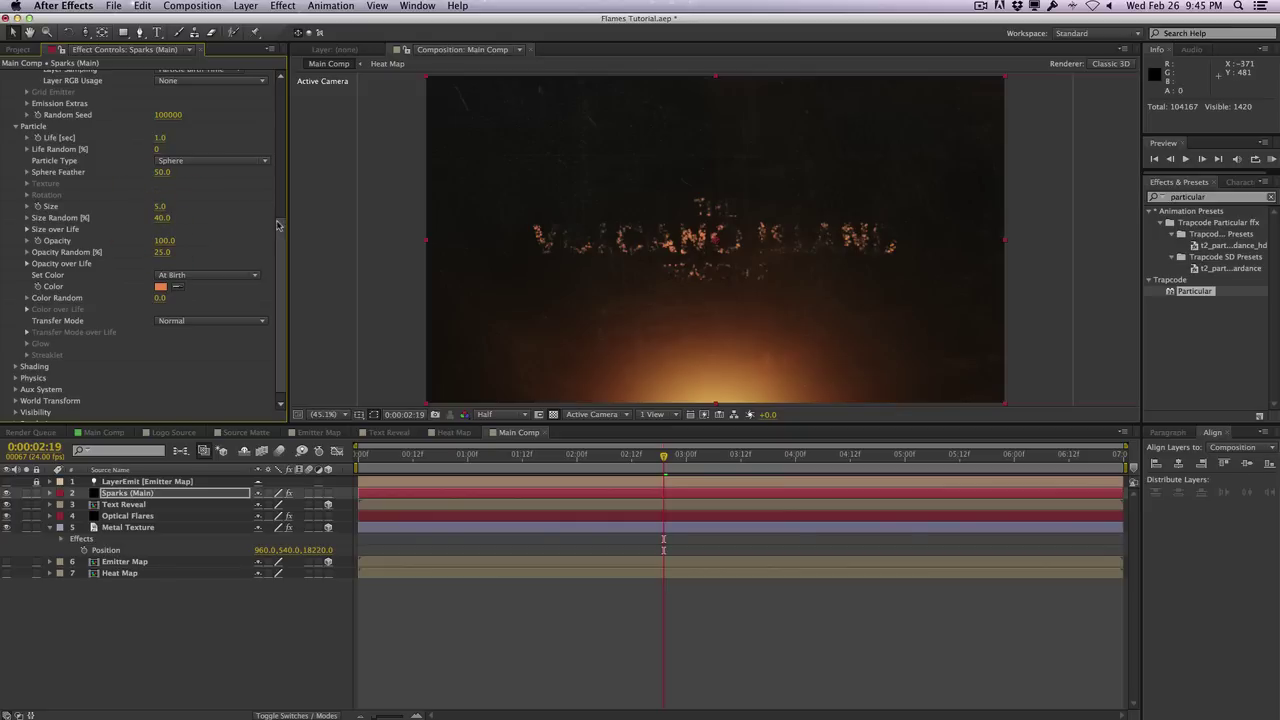
Set both the particle Transfer Mode and the Sparks (Main) layer's blending mode to Add, and check the sparks up to 0:00:03:02
drag(280, 238, 280, 241)
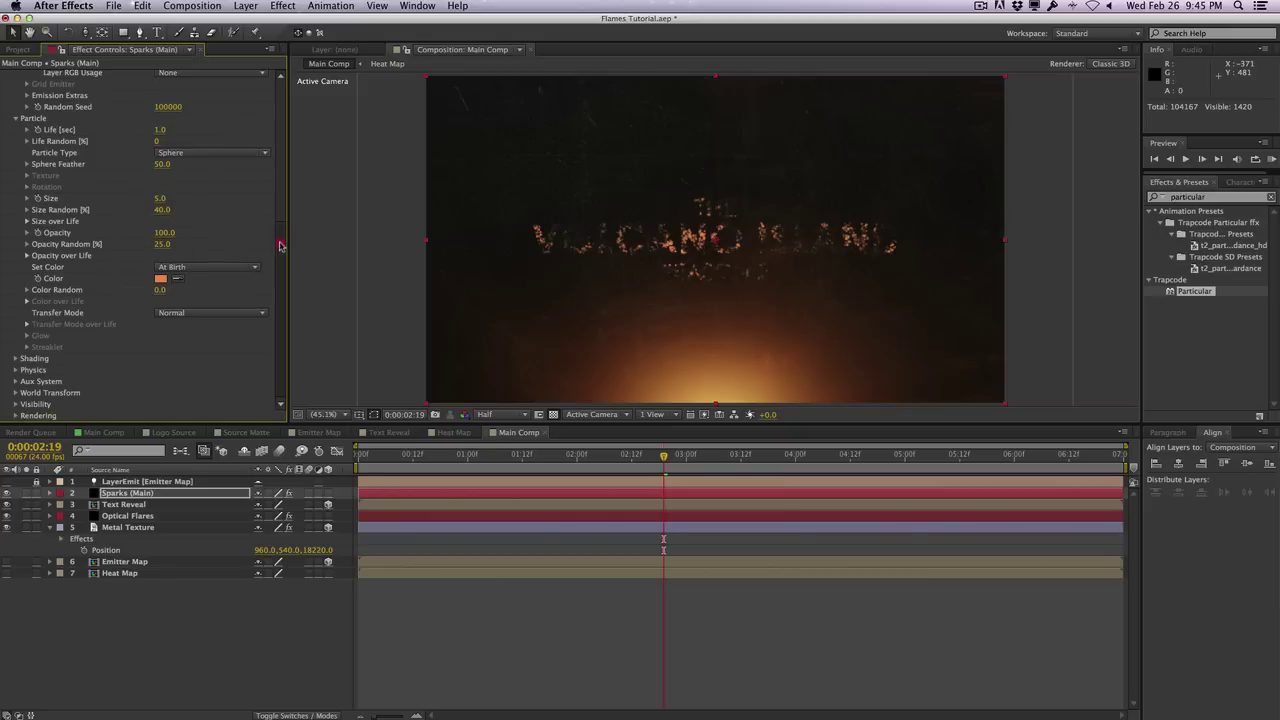
click(247, 314)
click(246, 333)
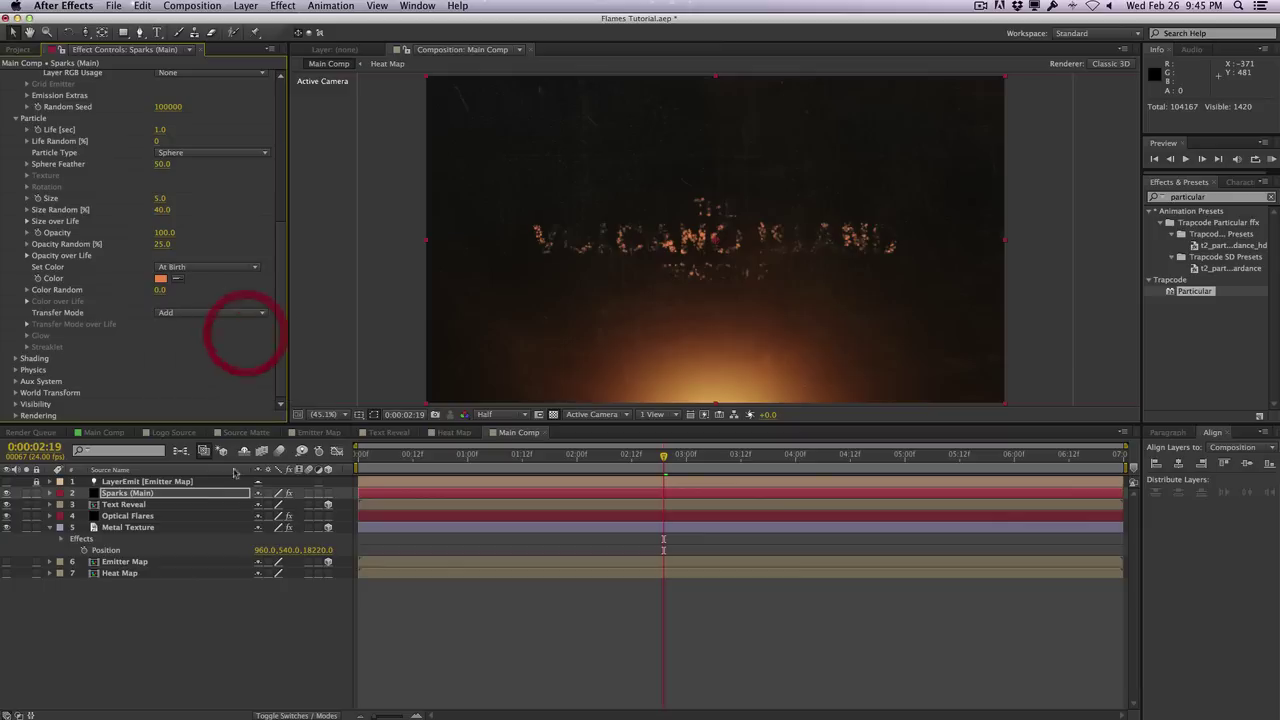
key(F4)
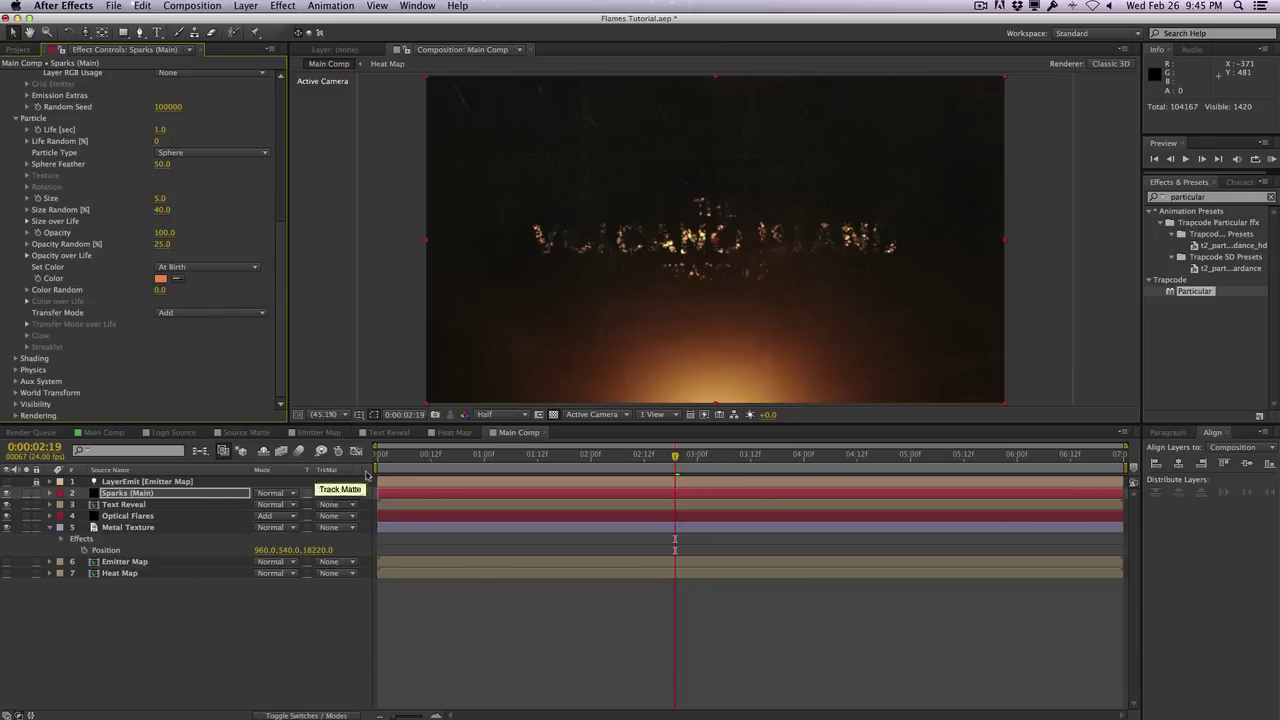
click(280, 494)
click(277, 310)
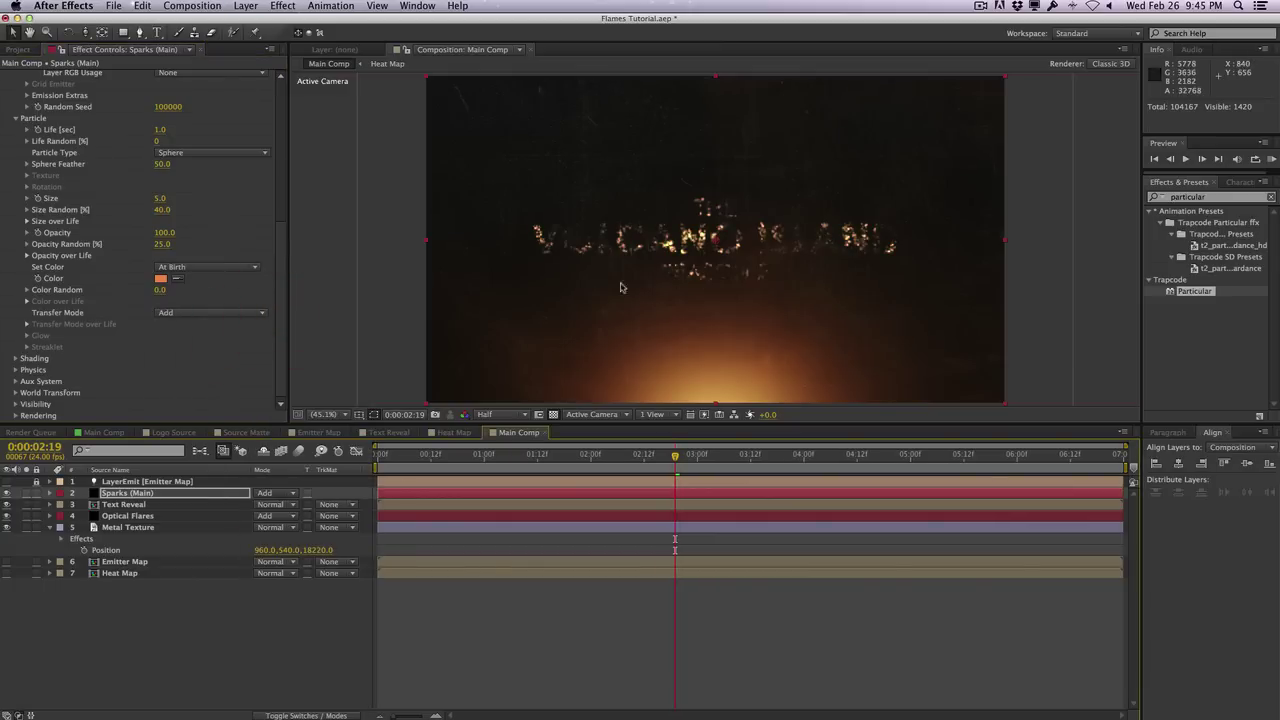
drag(560, 456, 706, 456)
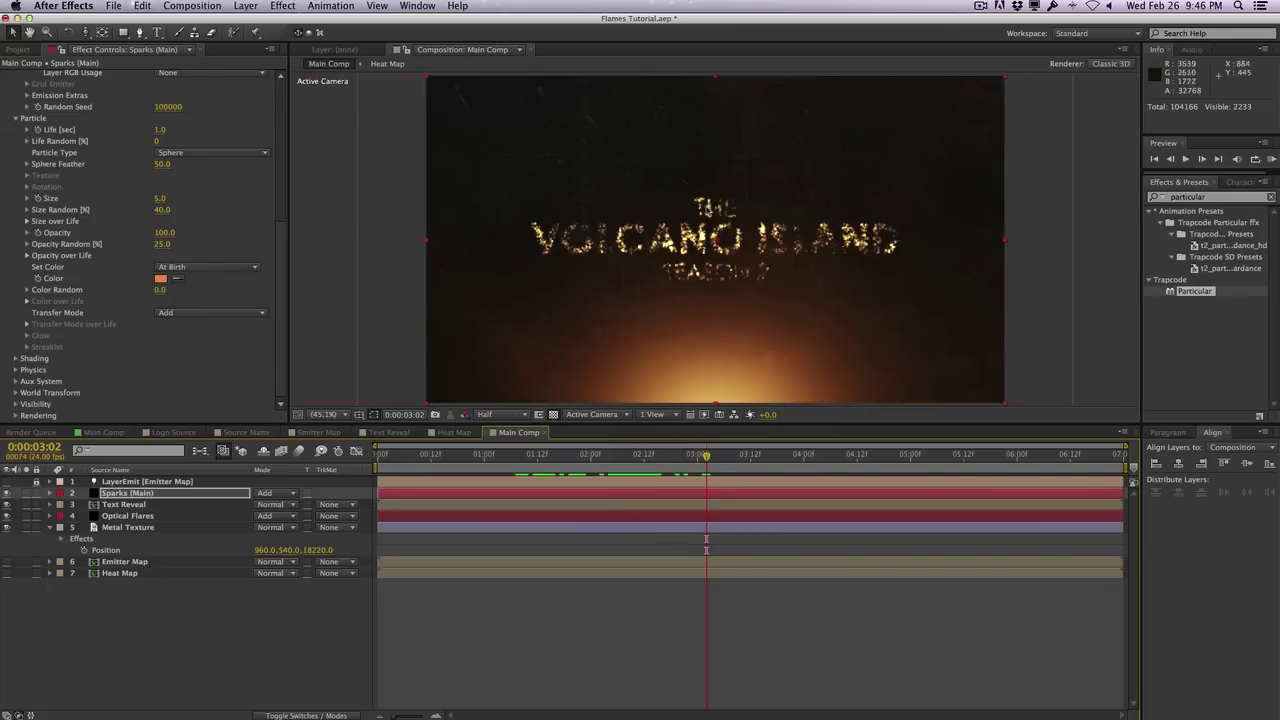
Set the Physics Gravity to -100 and check the rising sparks up to 0:00:03:05
click(14, 370)
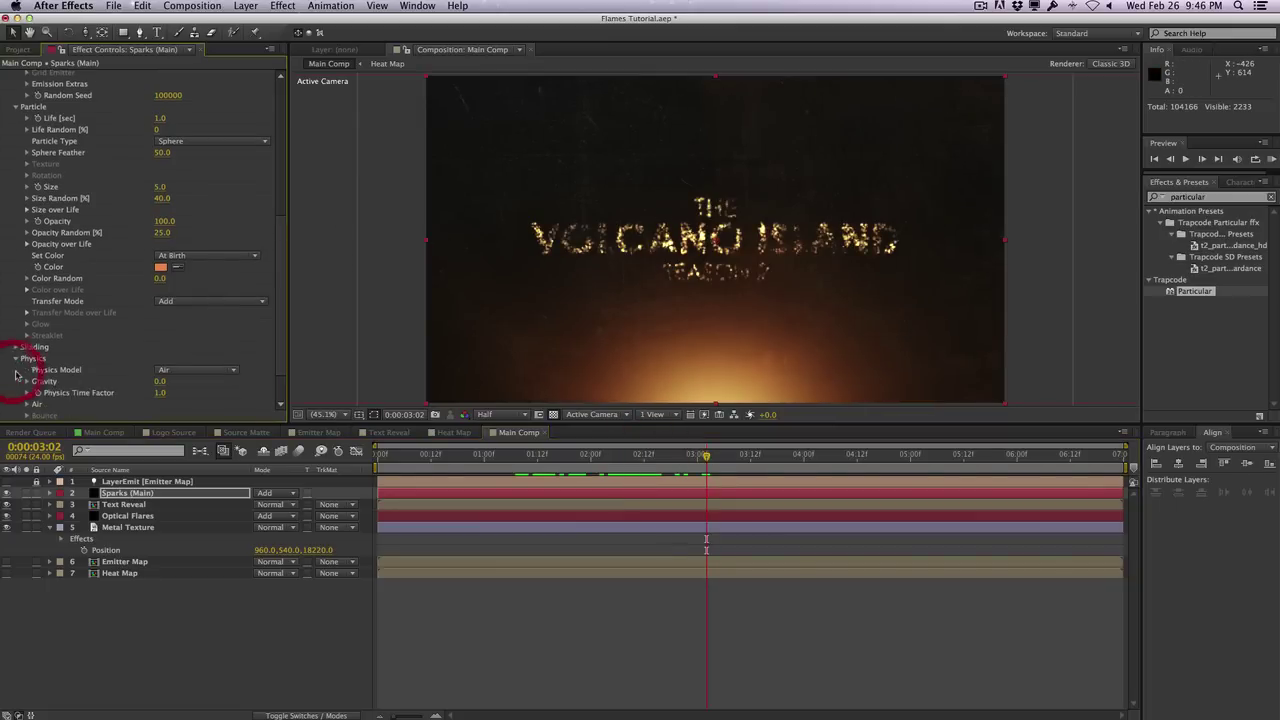
scroll(100, 350, down, 3)
click(158, 336)
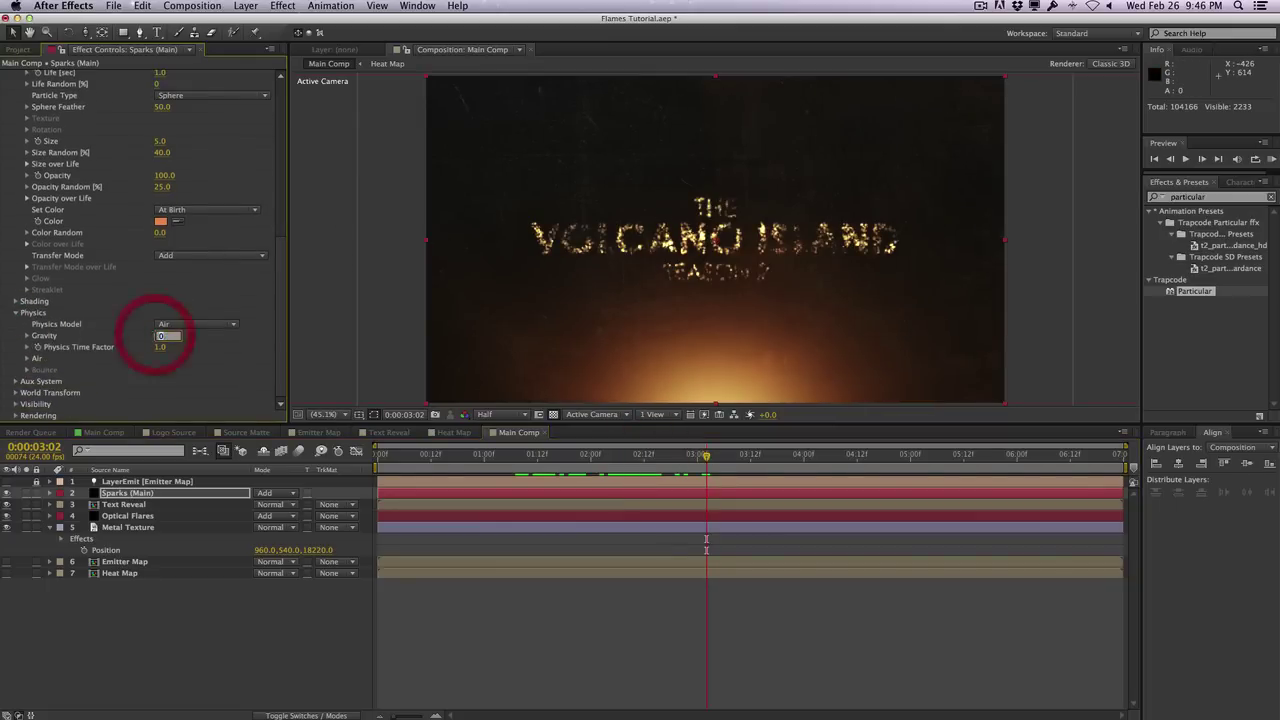
text(-100)
key(Return)
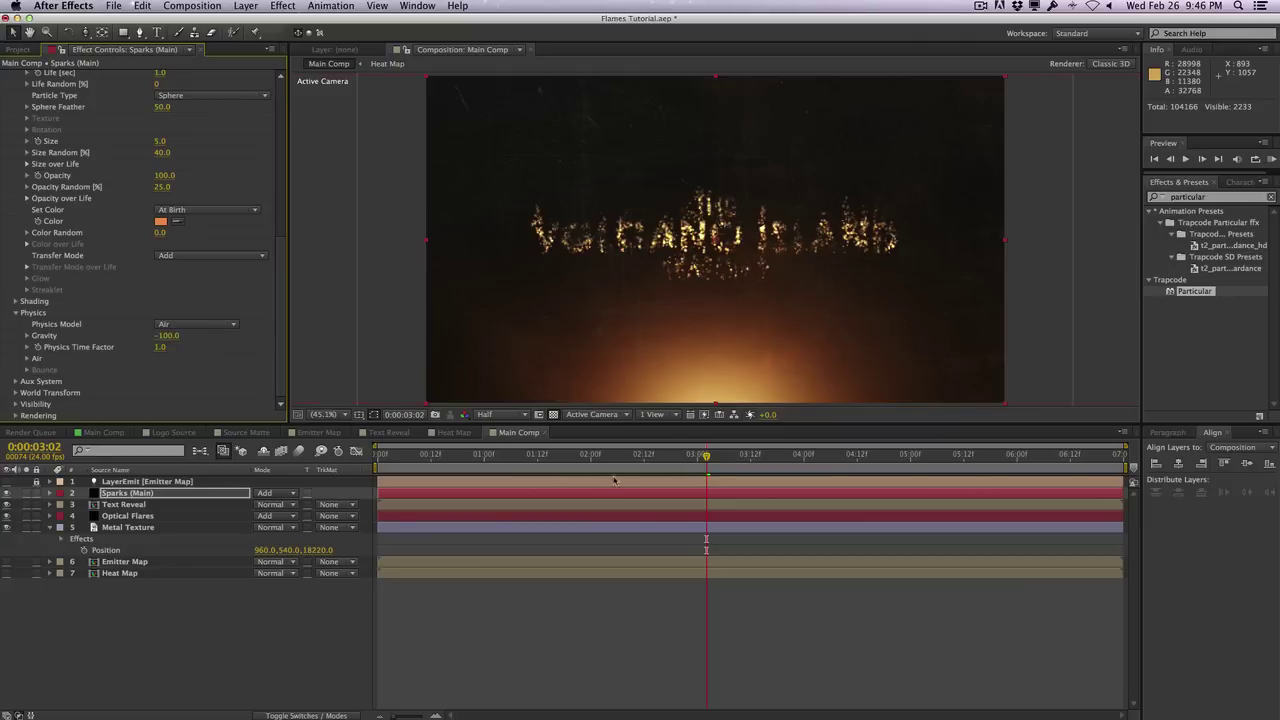
drag(588, 456, 720, 455)
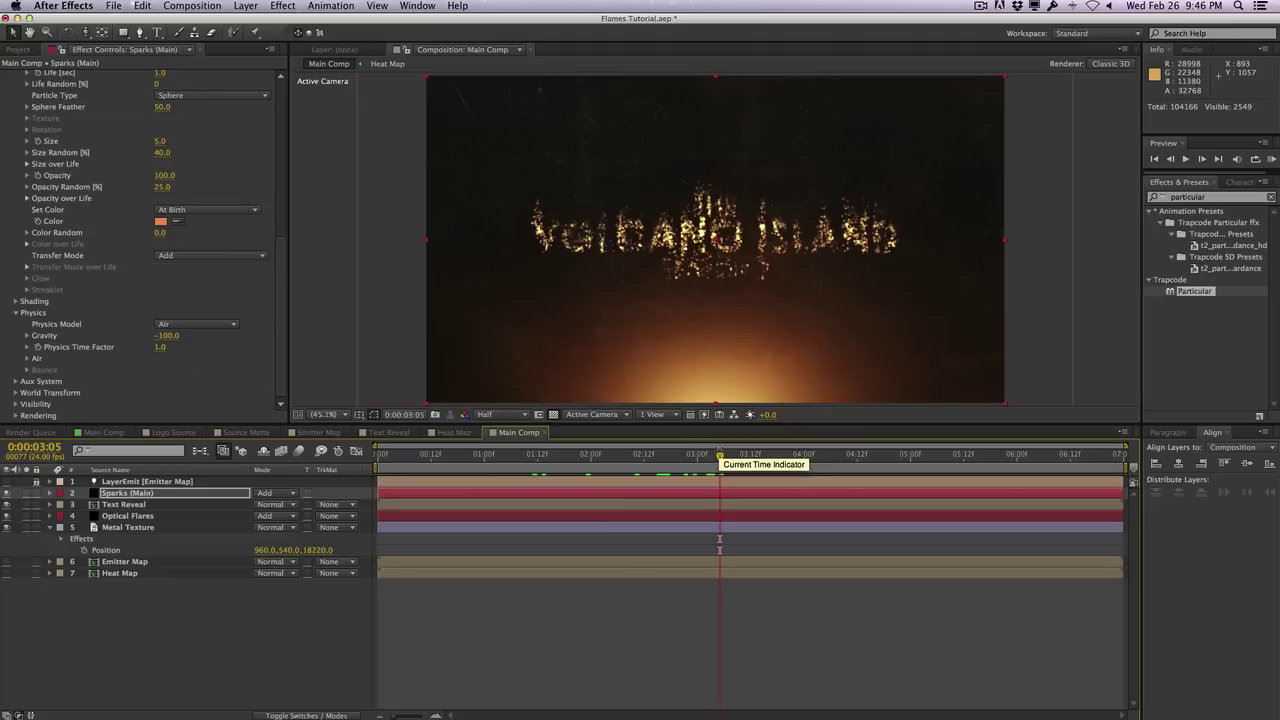
Set Wind X to 175 in the Air physics settings and check the sparks up to 0:00:03:09
click(29, 359)
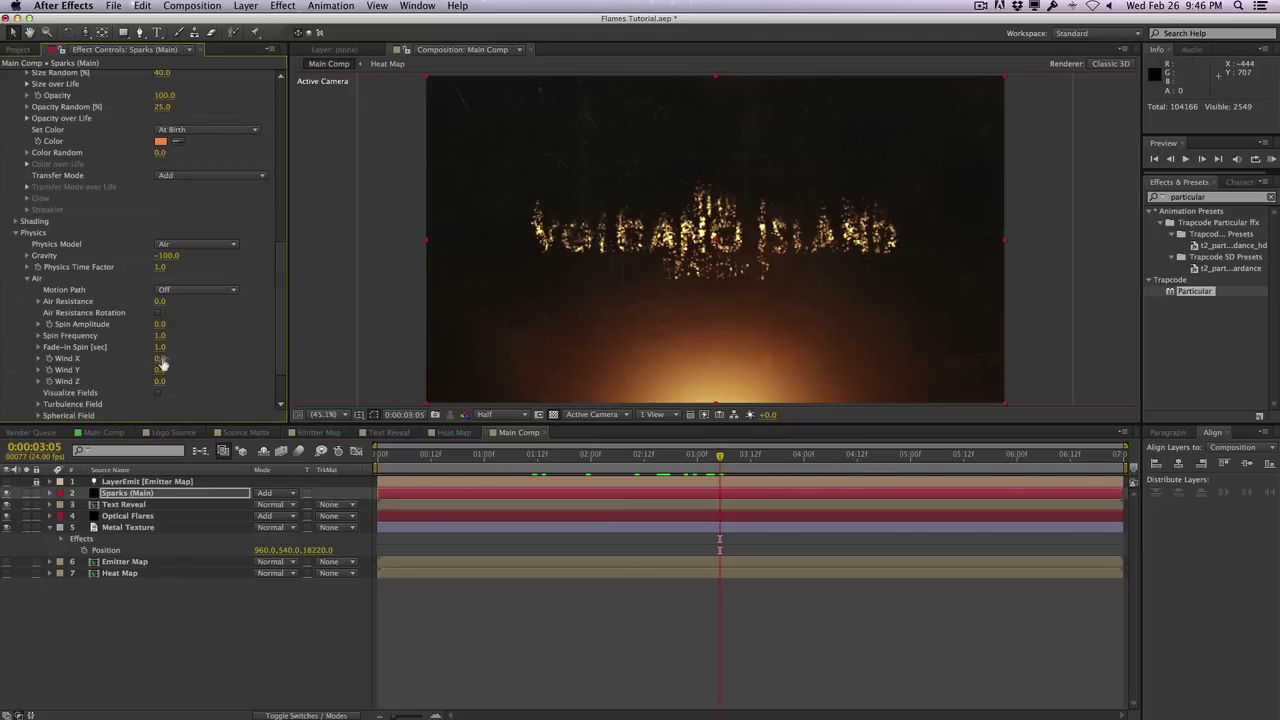
click(160, 359)
text(175)
key(Return)
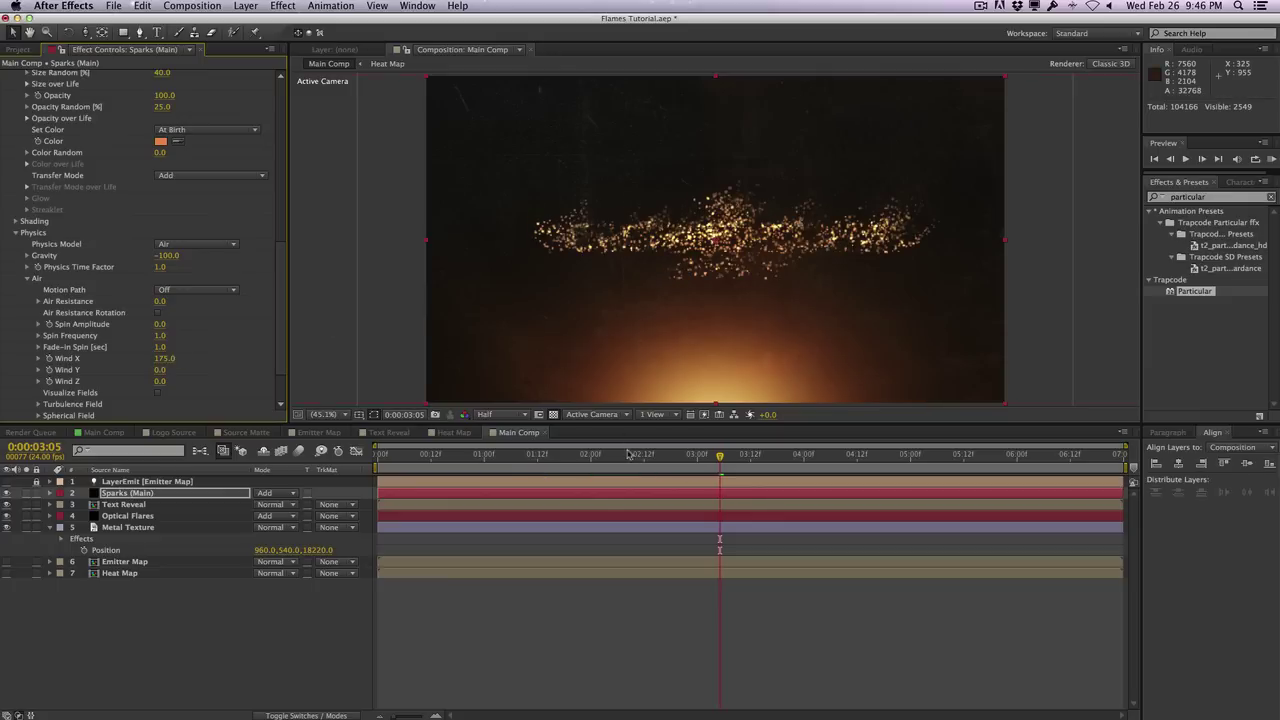
drag(628, 455, 737, 446)
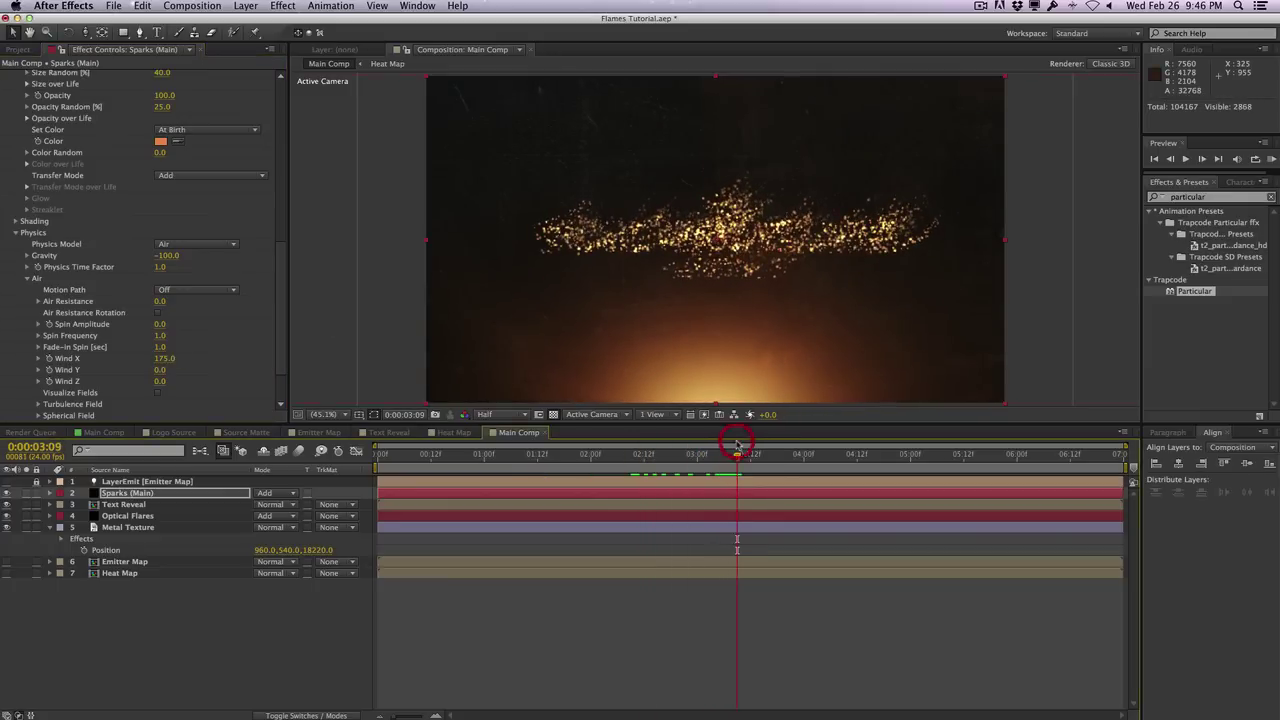
Set Wind Y to -95 and Wind Z to -50, and check the sparks up to 0:00:03:10
click(161, 370)
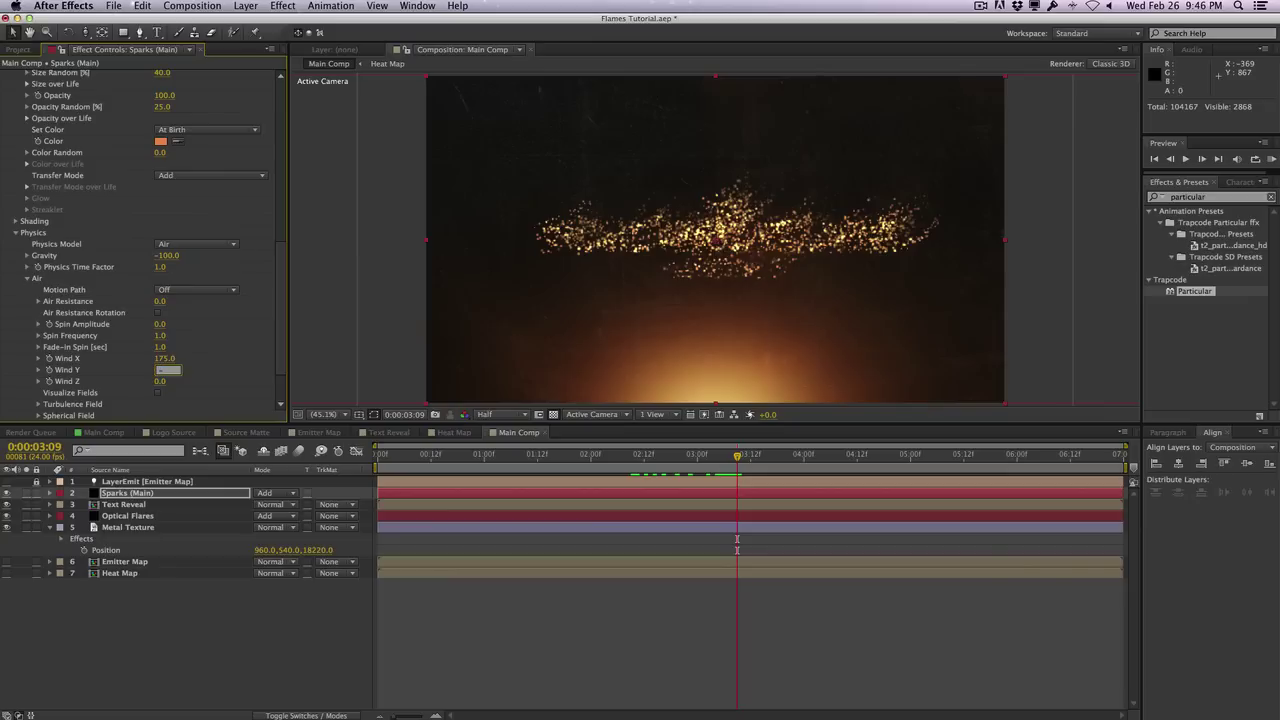
text(-95)
key(Return)
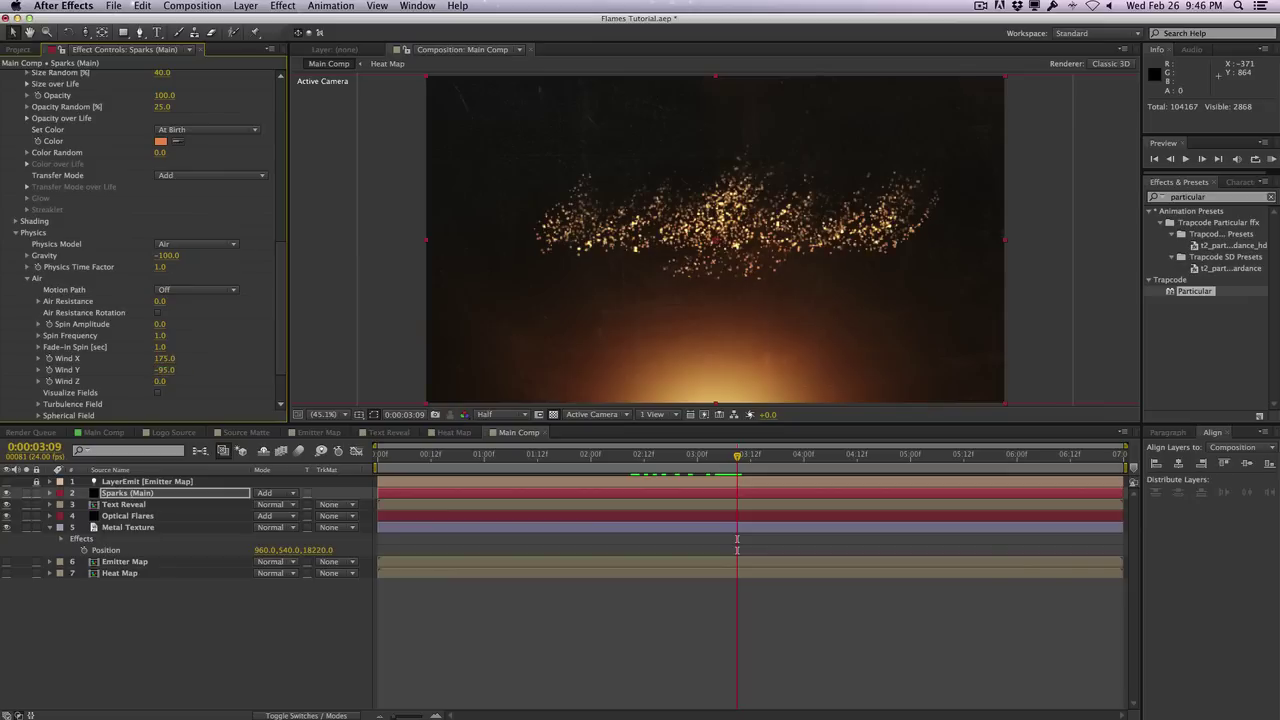
click(159, 383)
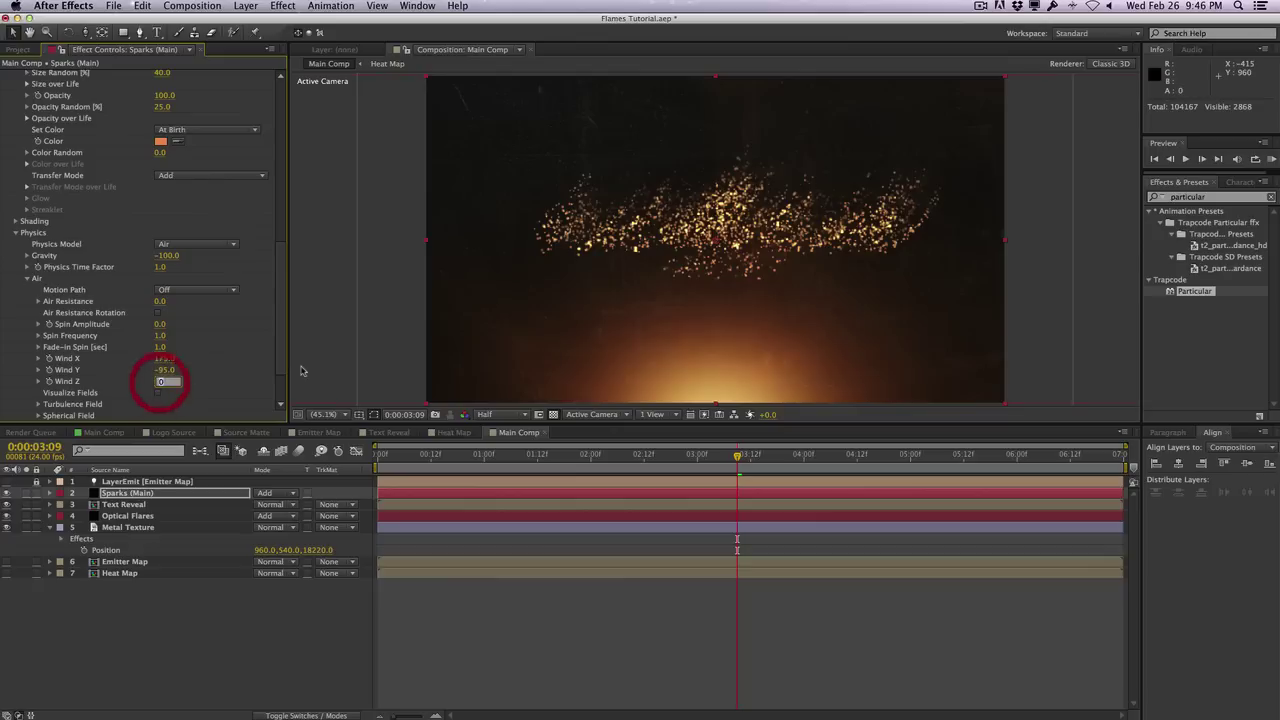
key(Return)
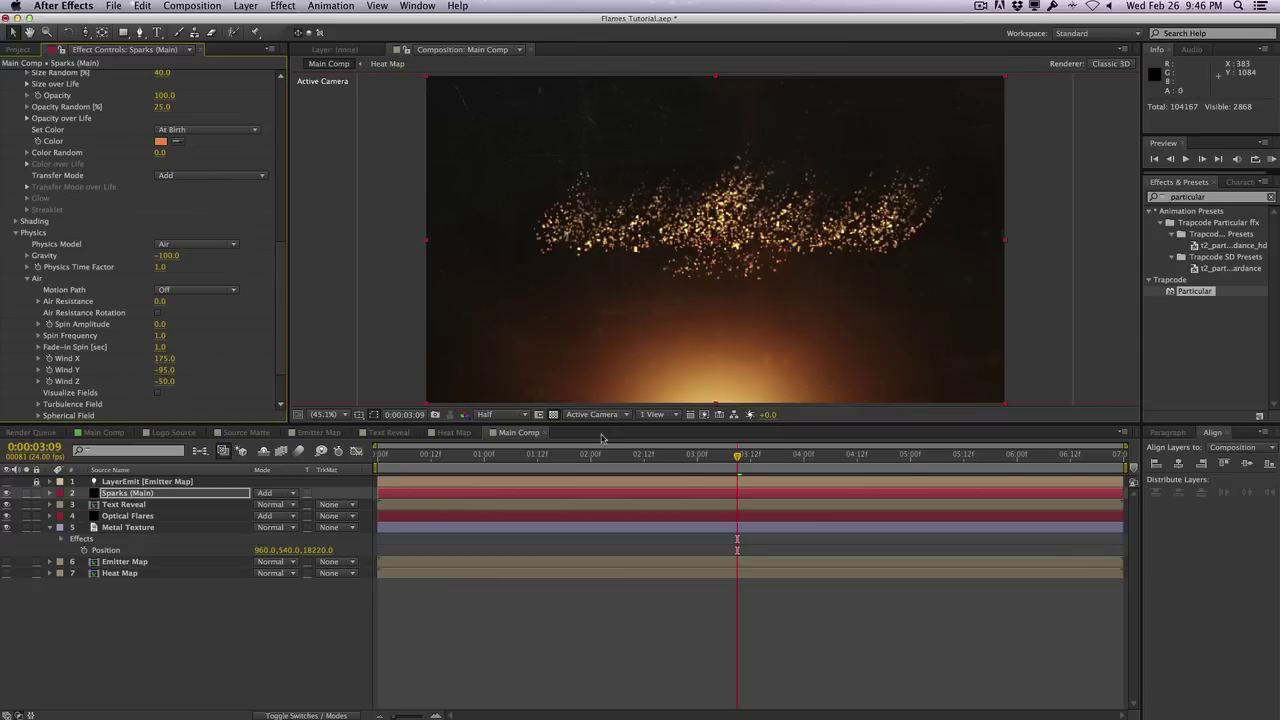
drag(655, 462, 742, 460)
Set Wind X to 250 and check the drifting sparks around 0:00:02:19
scroll(200, 300, down, 2)
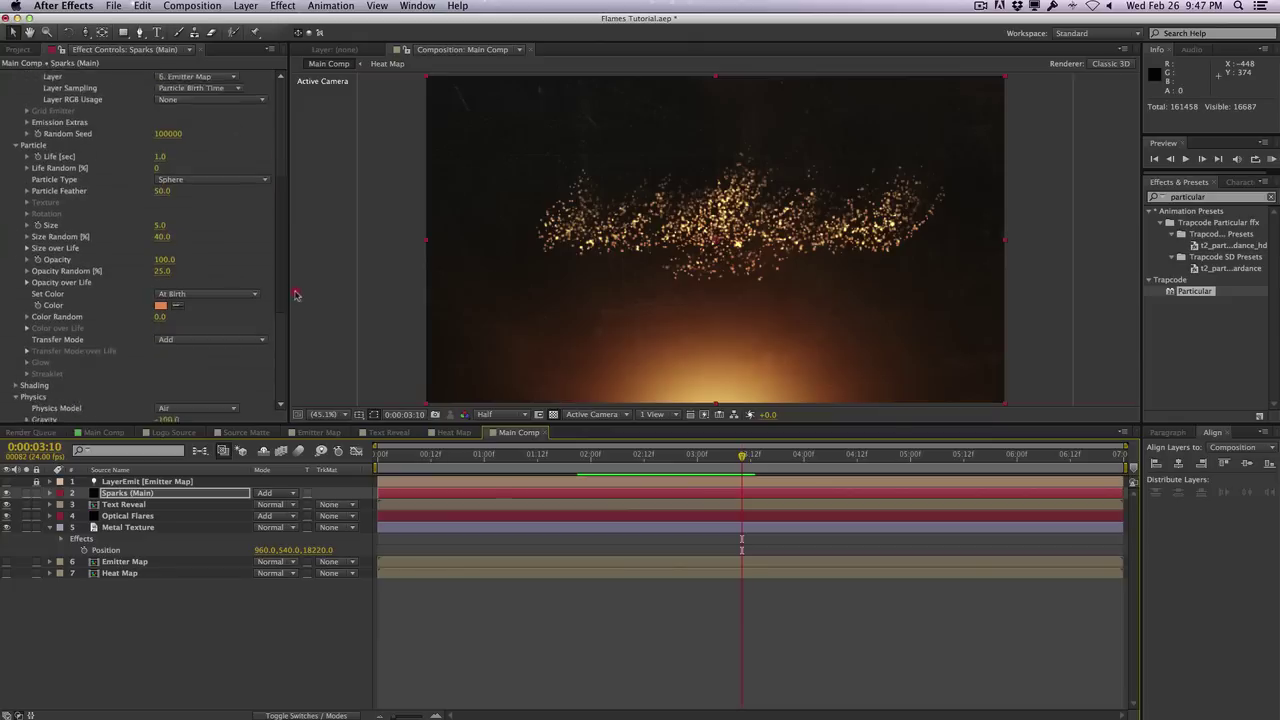
click(297, 362)
click(166, 330)
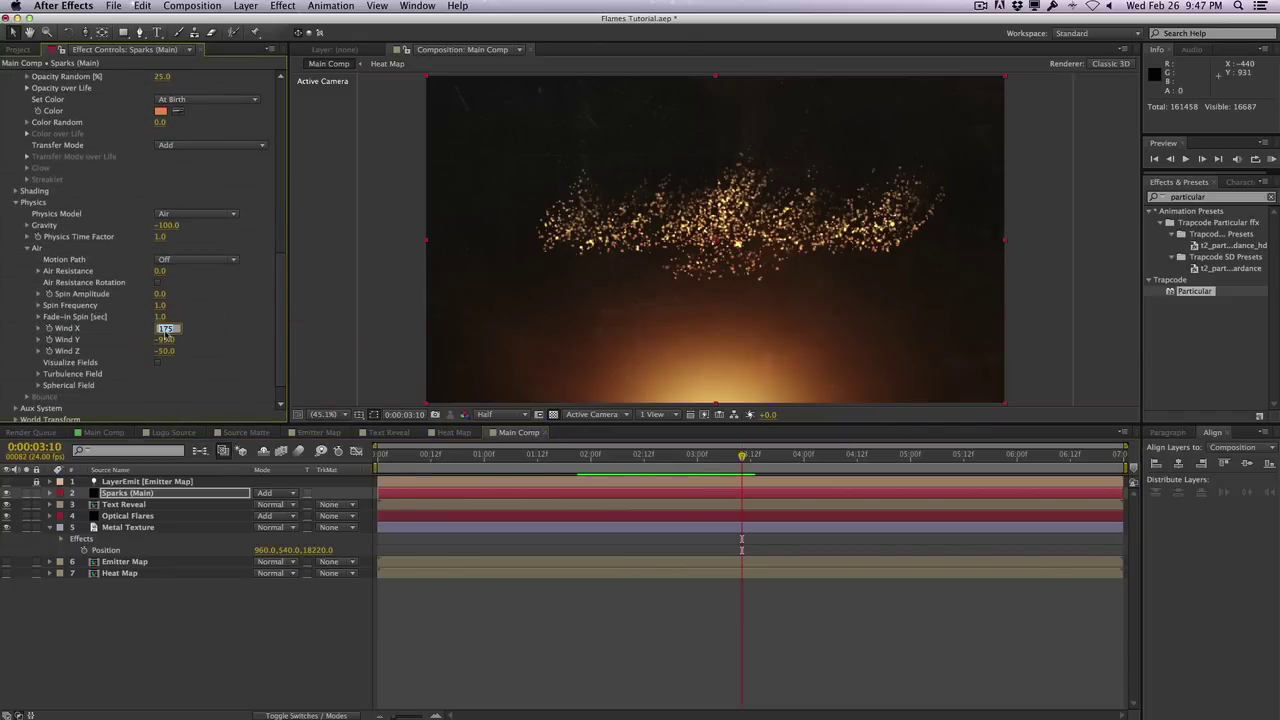
text(250)
key(Return)
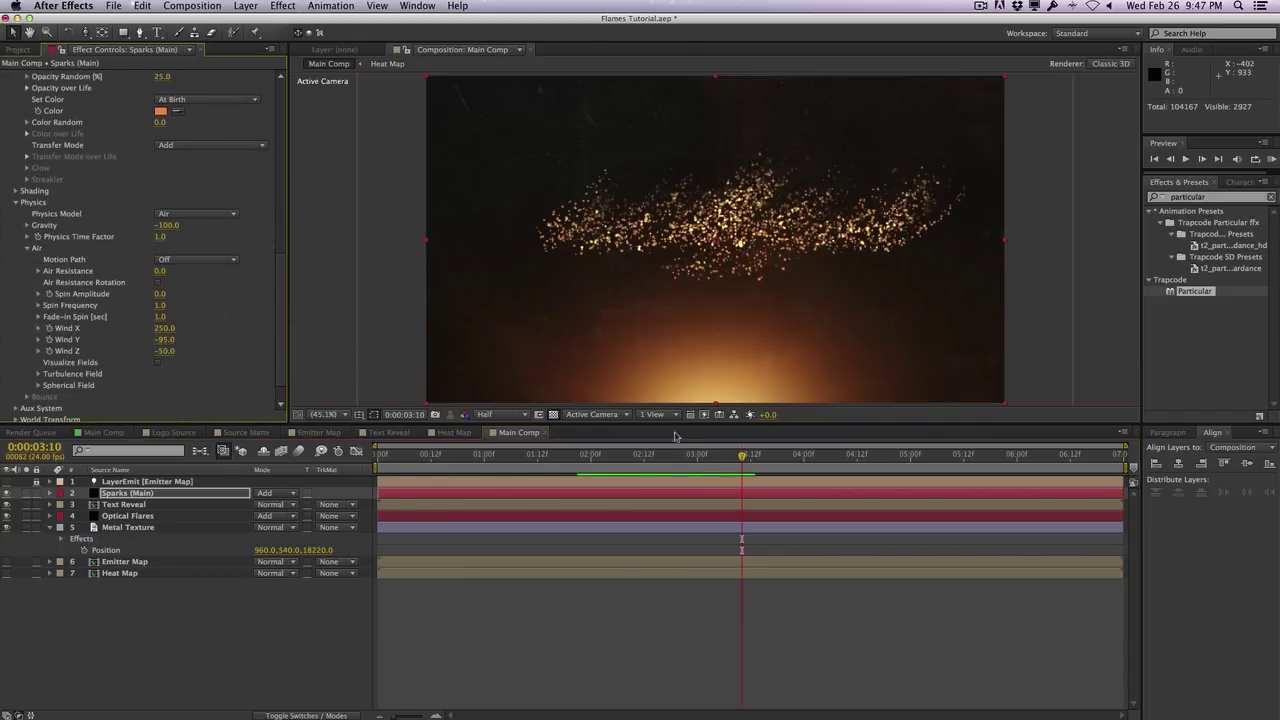
drag(642, 462, 676, 455)
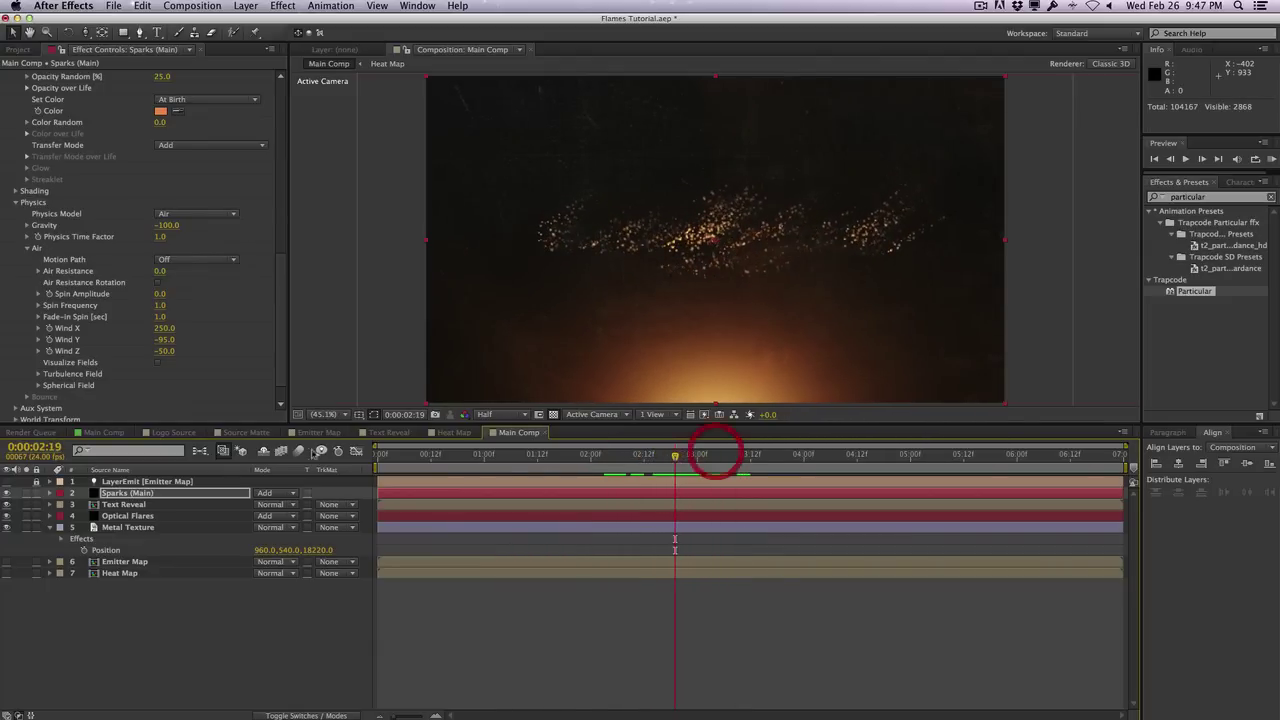
Try a particle Size of 1.5 for the sparks
scroll(278, 305, up, 10)
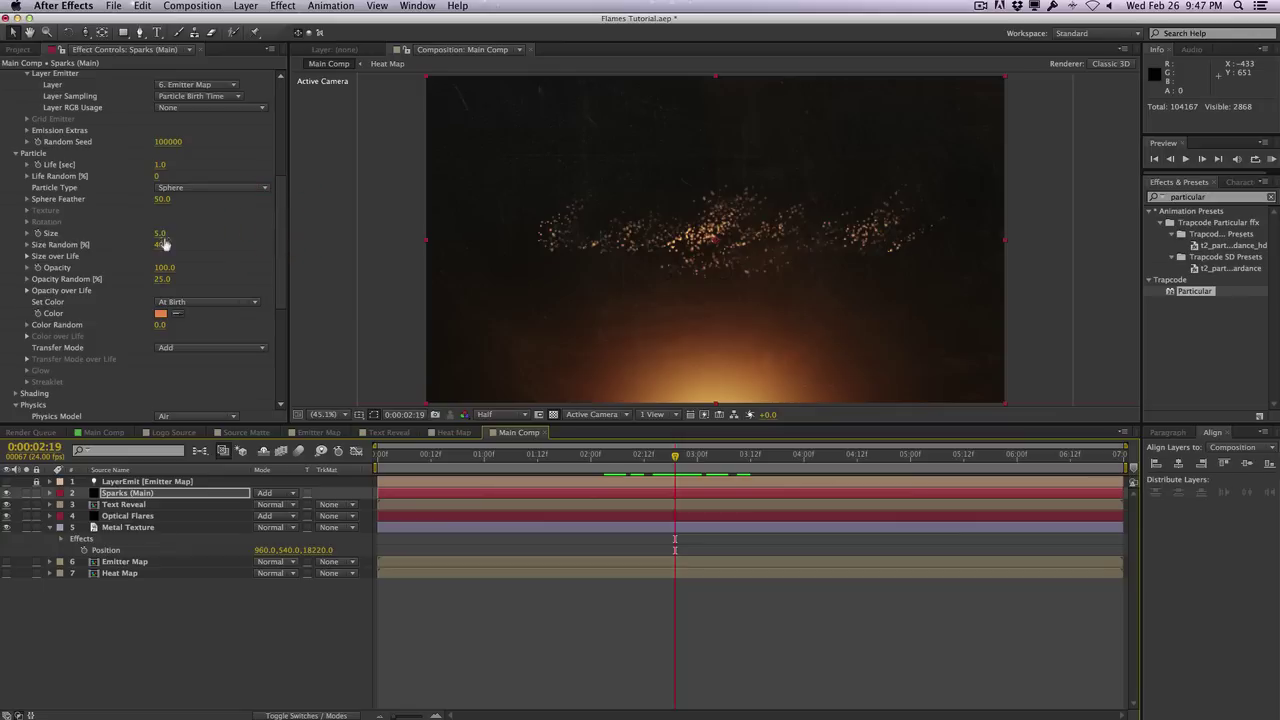
click(161, 234)
text(5)
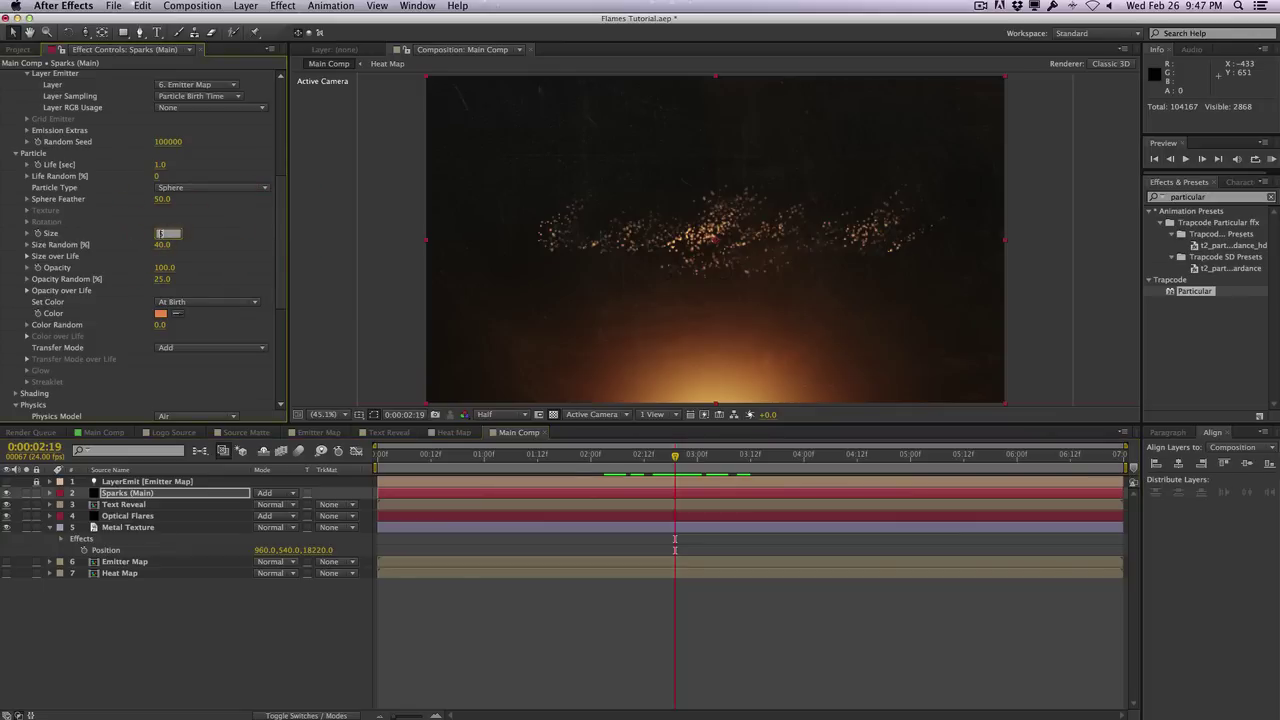
key(Return)
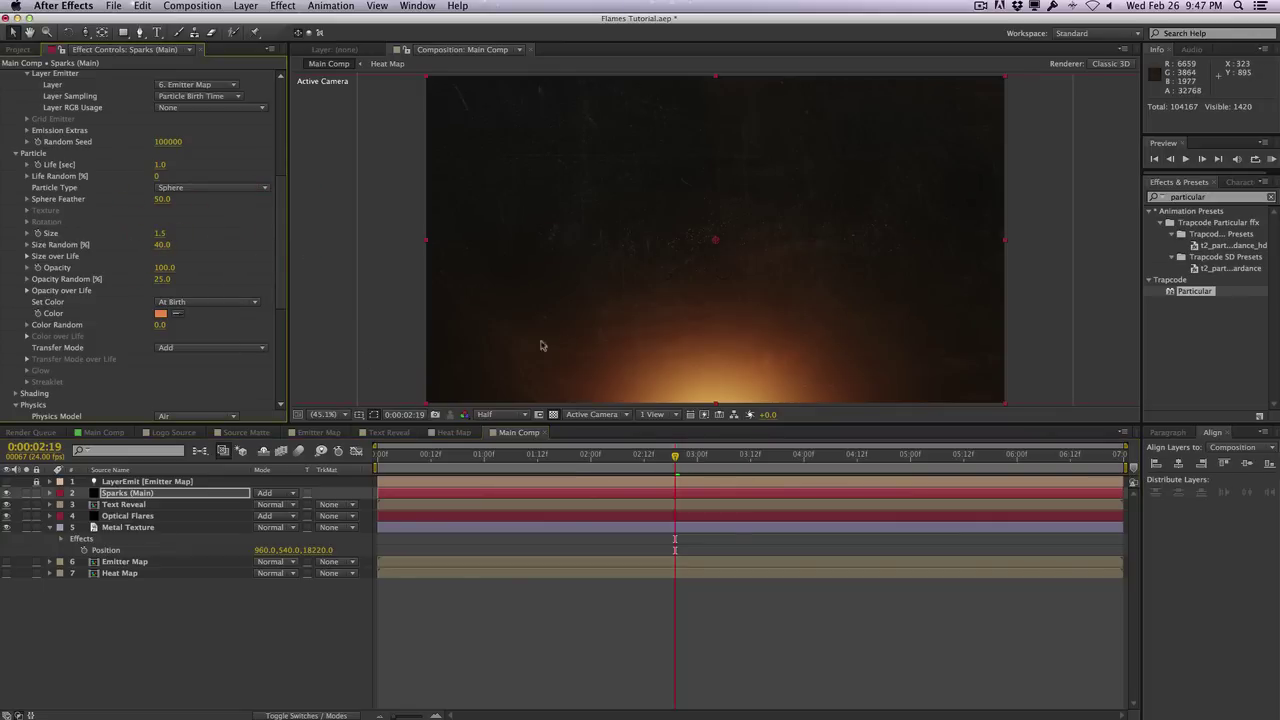
Set the particle Size to 2 and enable motion blur on the Sparks (Main) layer
click(160, 233)
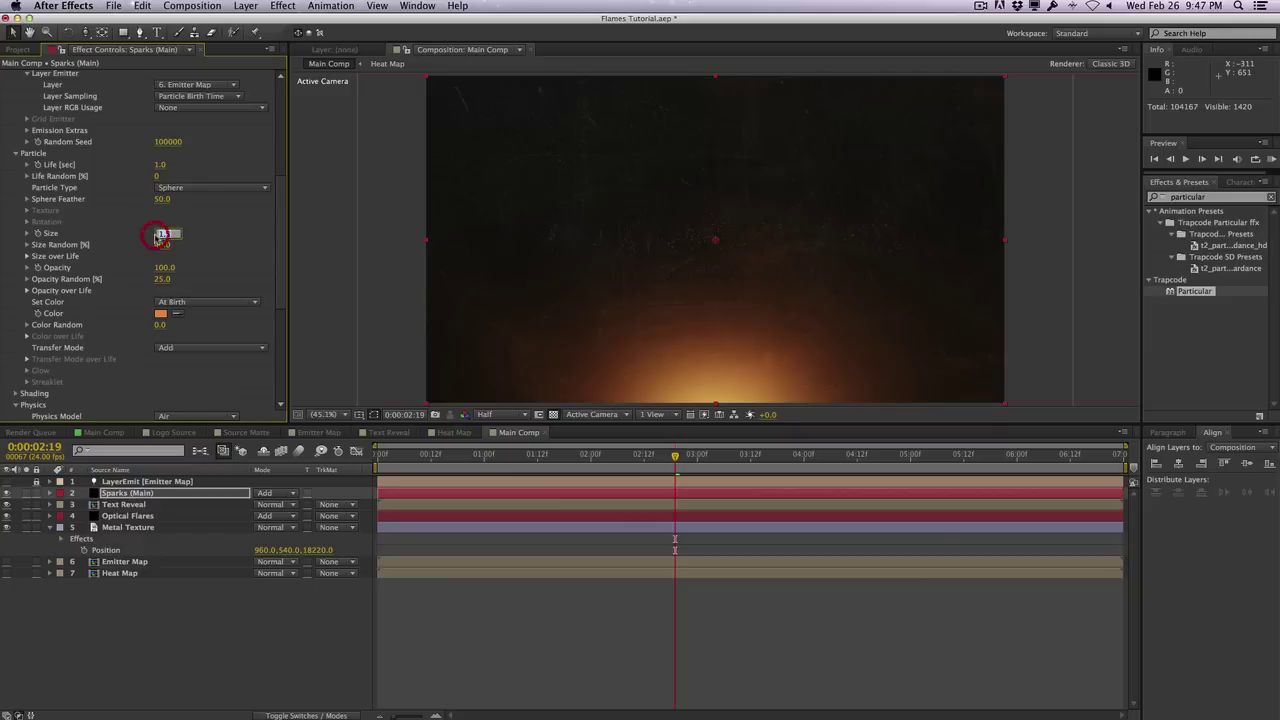
text(2)
key(Return)
key(F4)
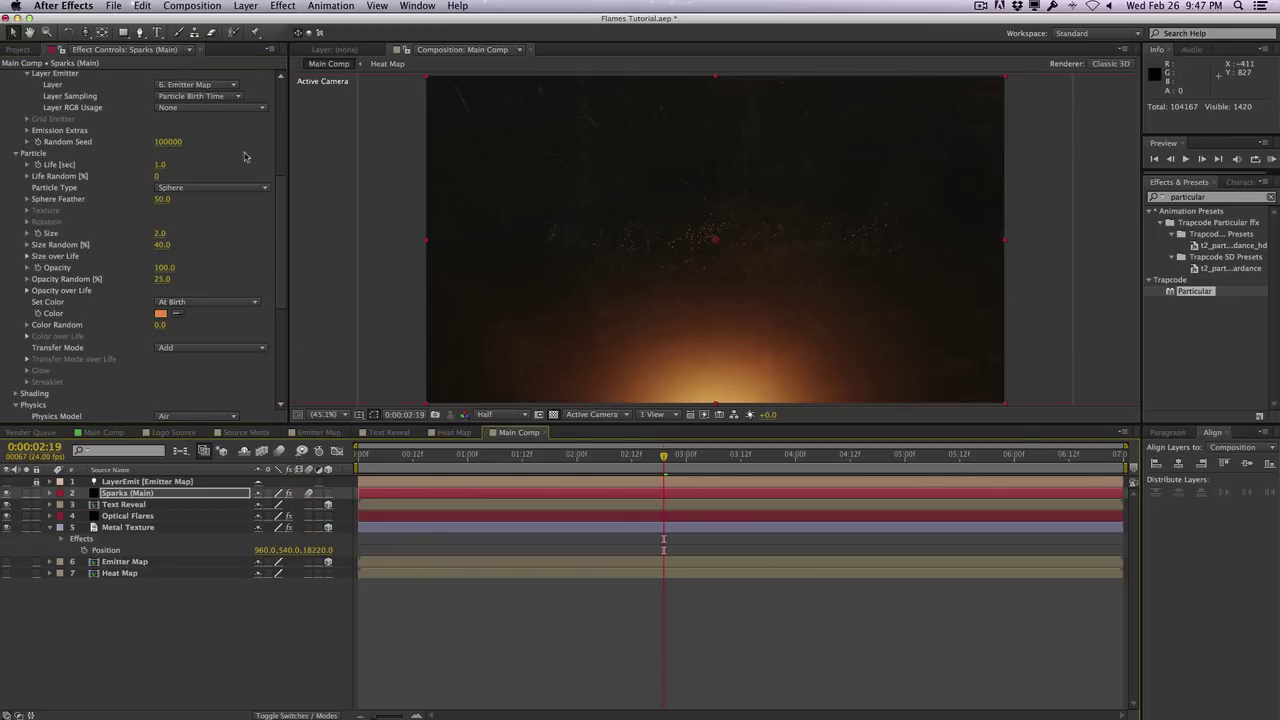
Apply a Stylize Glow effect after Particular on Sparks (Main), with Glow Threshold 65.1% and Glow Intensity 2
click(1216, 200)
text(glow)
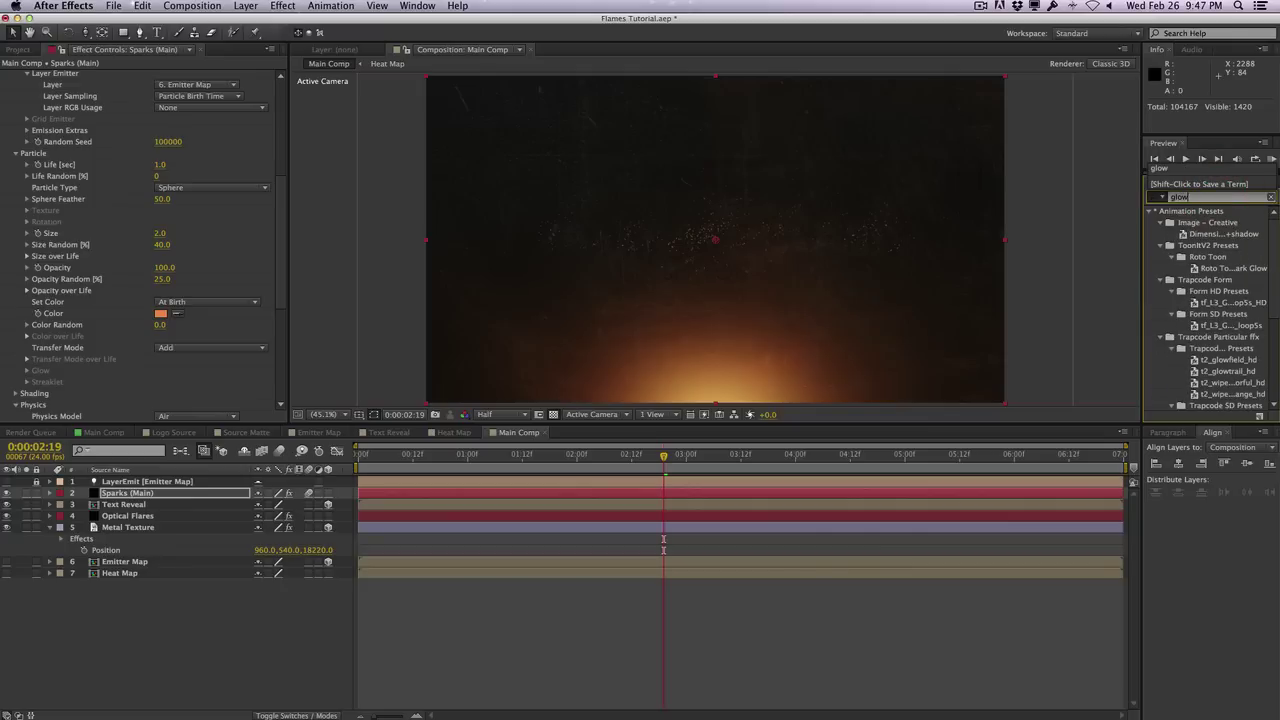
scroll(1201, 349, down, 5)
drag(1192, 384, 233, 357)
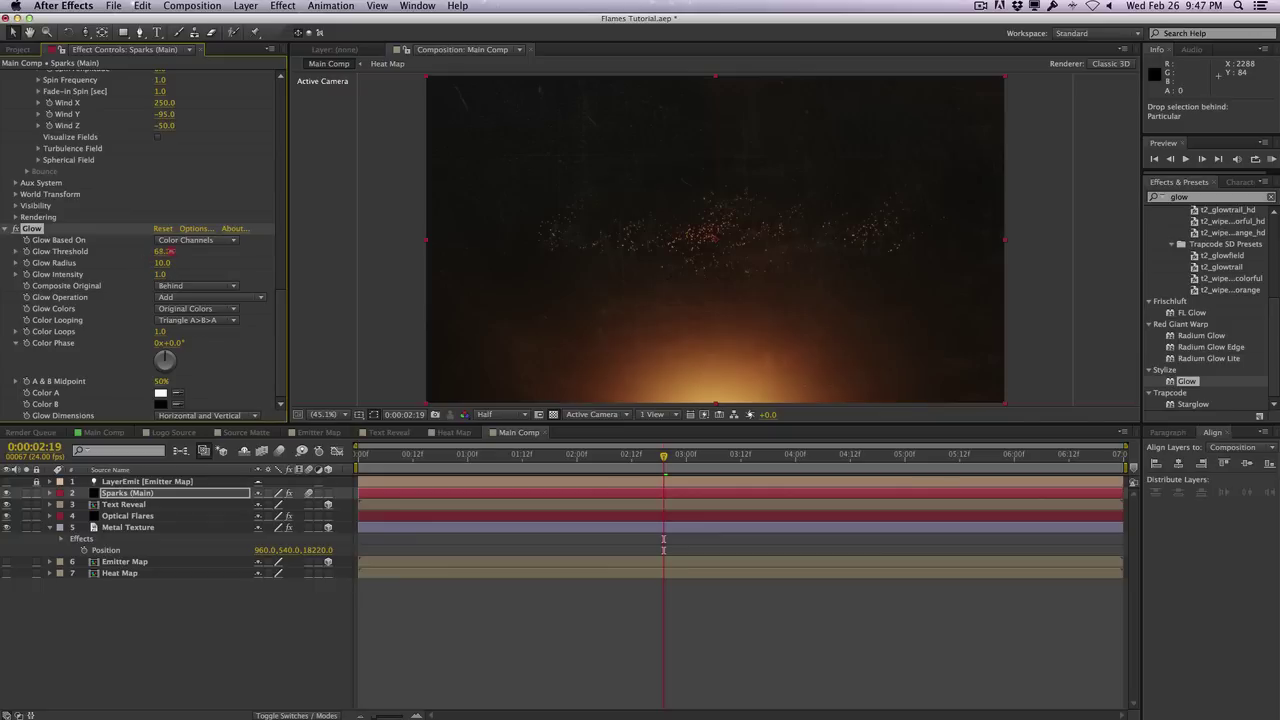
drag(165, 251, 162, 251)
click(160, 274)
text(2)
key(Return)
Add a second Glow effect below the first, with Glow Threshold 50.2%, Glow Radius 4 and Glow Intensity 2
drag(1185, 383, 198, 386)
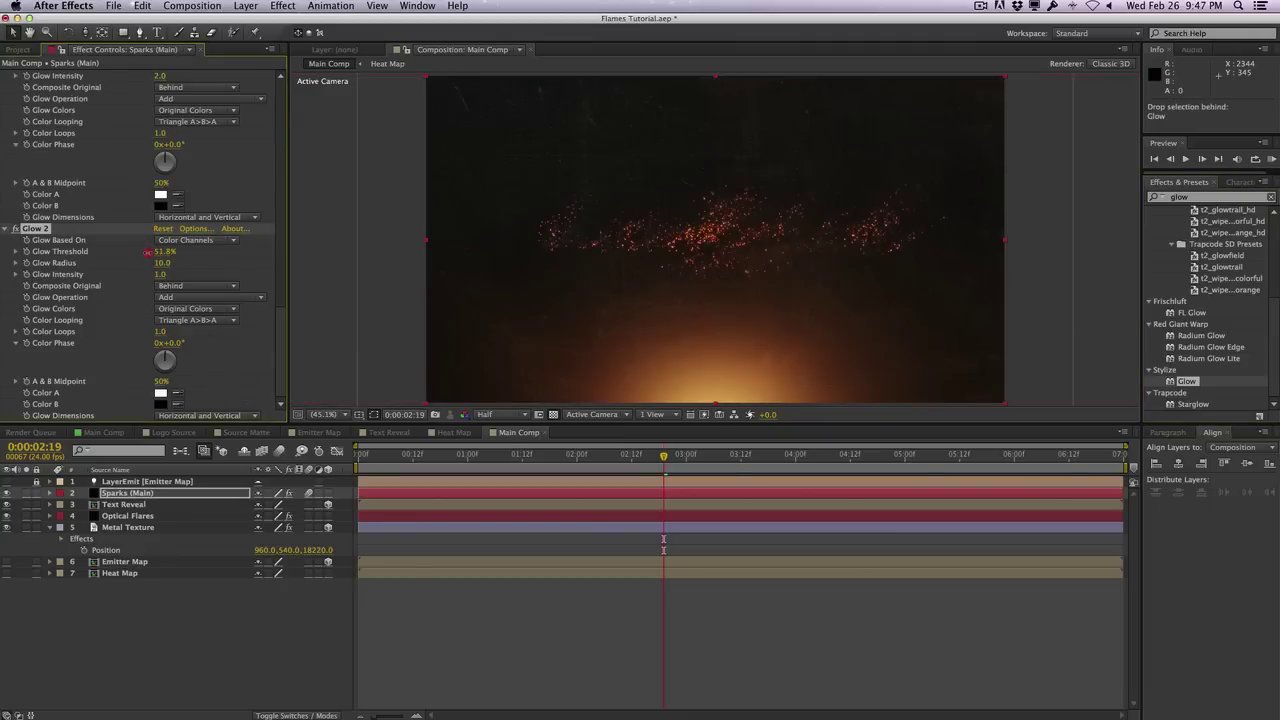
drag(146, 253, 146, 254)
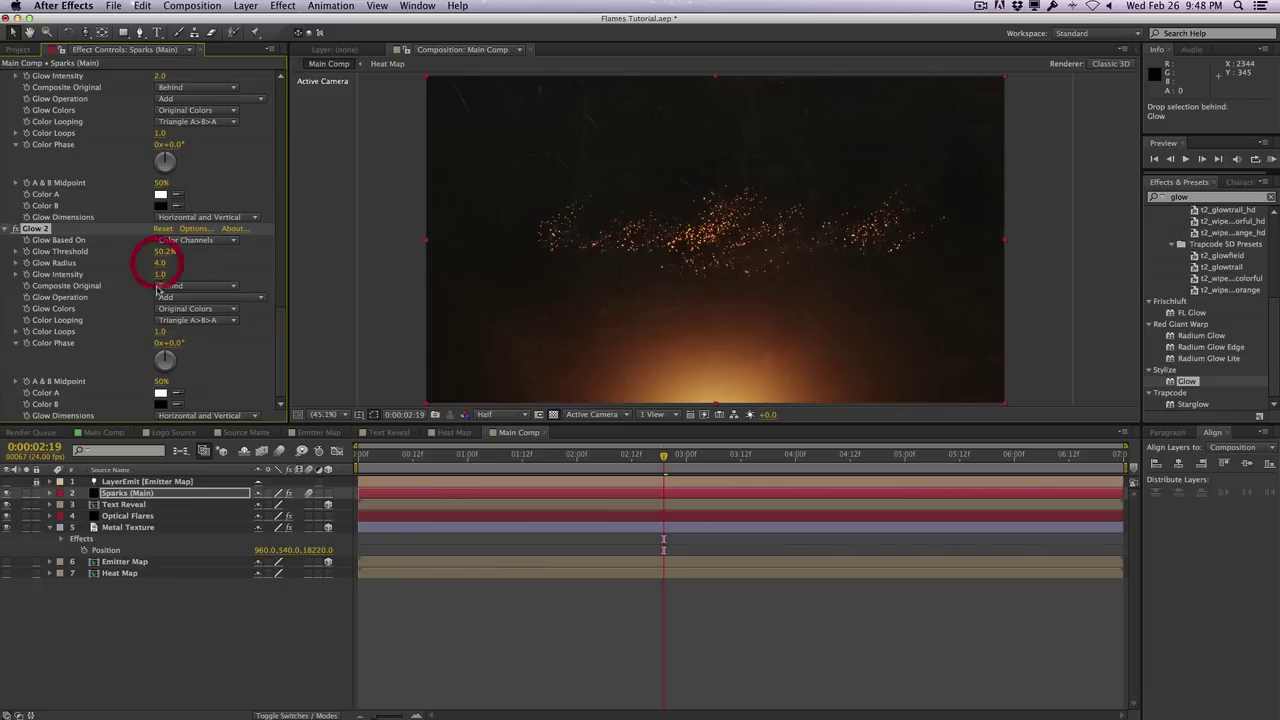
click(162, 274)
text(2)
key(Return)
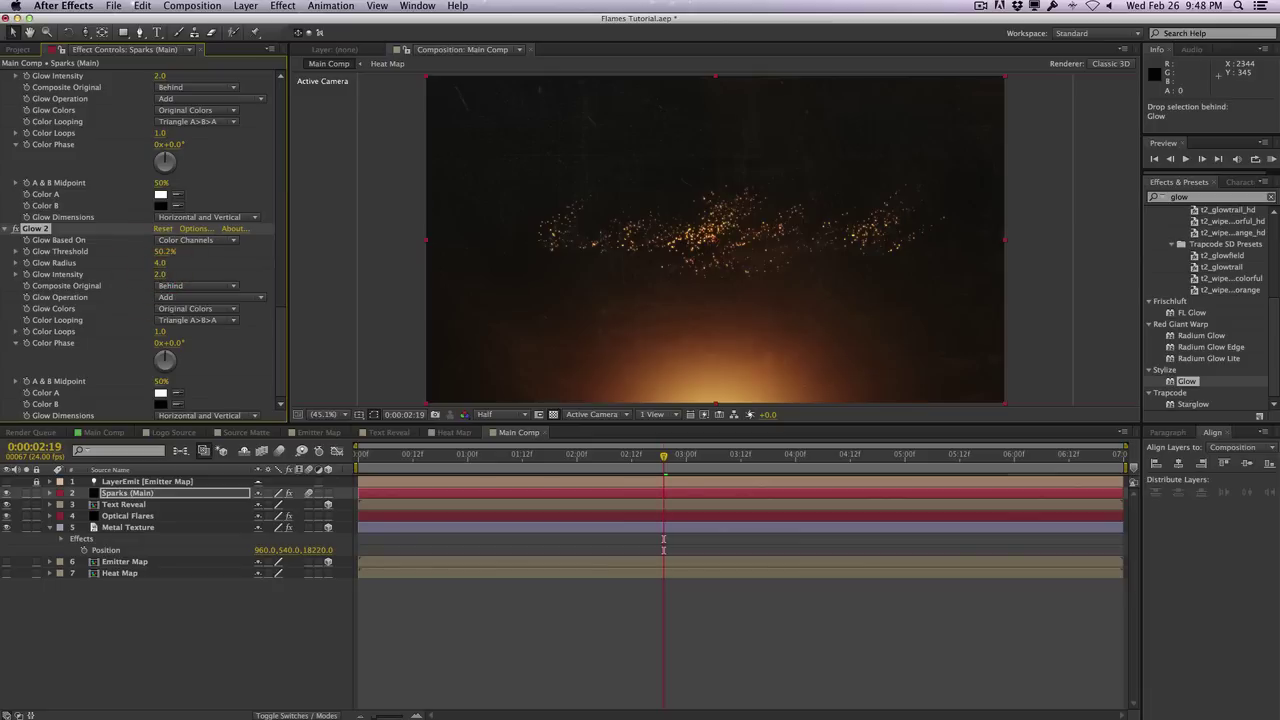
Set the second Glow's Intensity to 1 and Threshold to 52.9%, and check the sparks up to 0:00:03:02
click(162, 274)
text(1.5)
key(Return)
click(162, 274)
text(1)
key(Return)
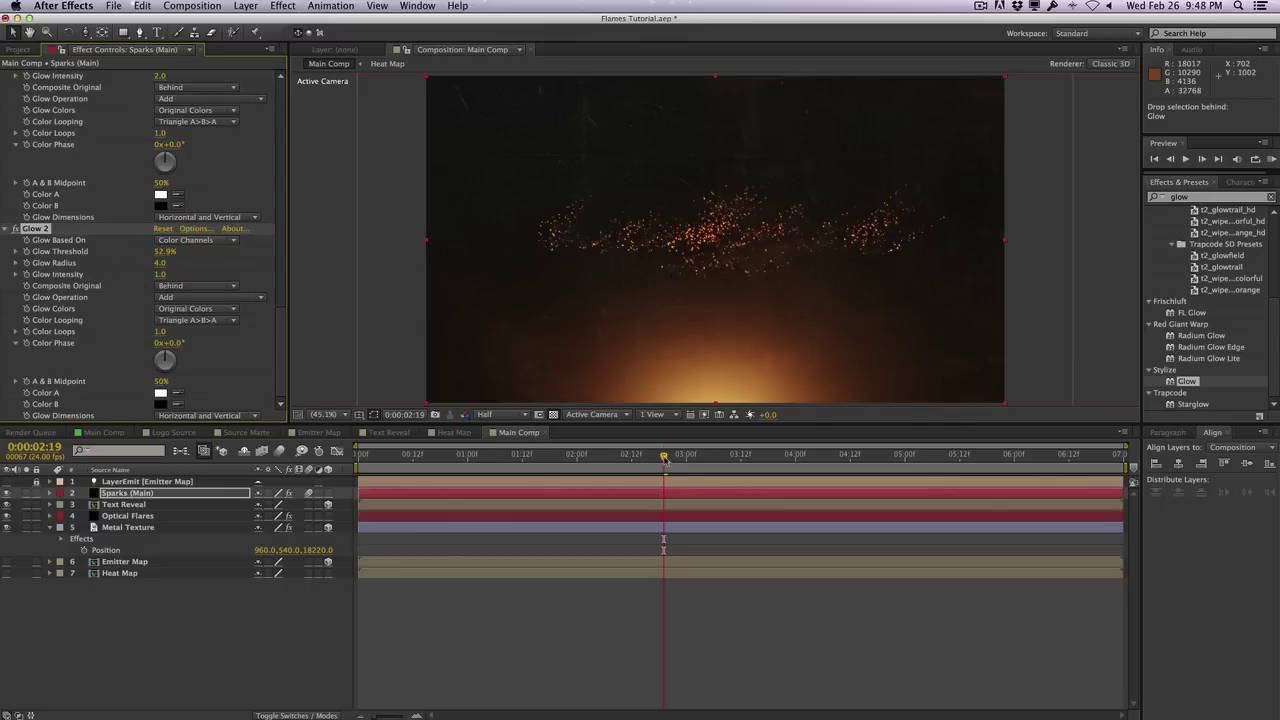
drag(665, 462, 694, 452)
click(618, 468)
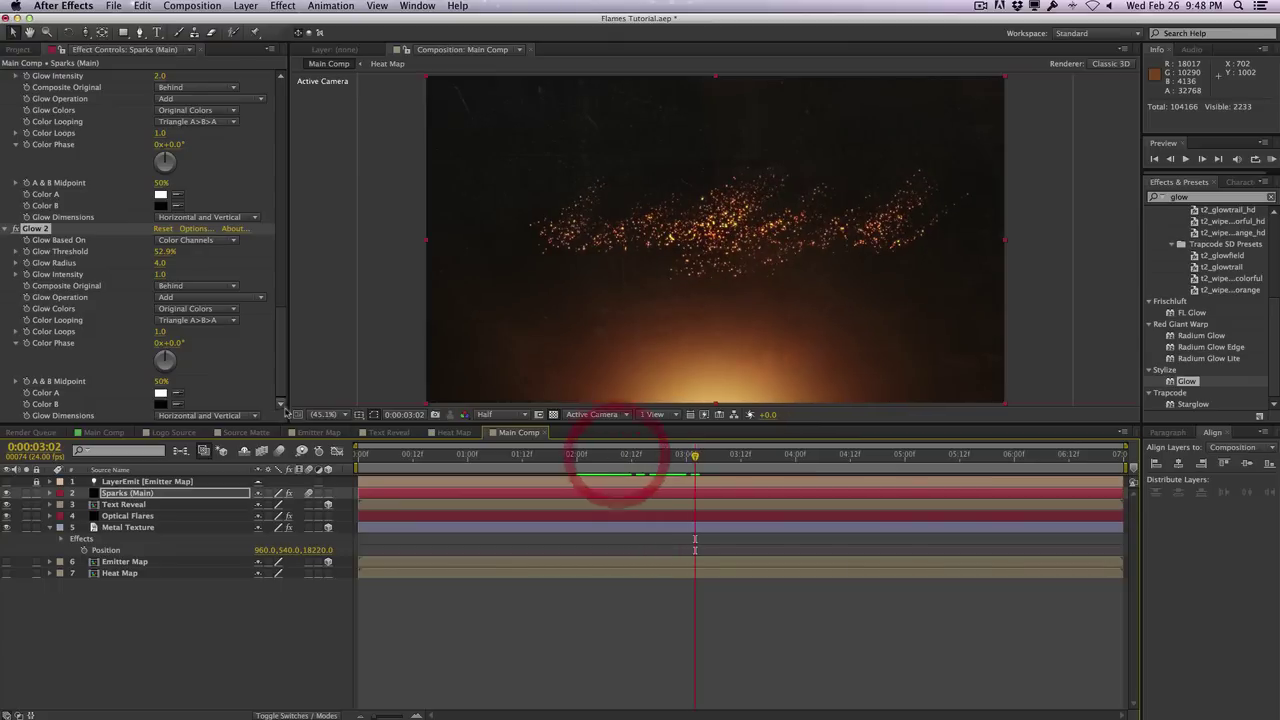
Set the emitter's Particles/sec to 50000 and check the sparks up to 0:00:03:08
drag(281, 340, 263, 88)
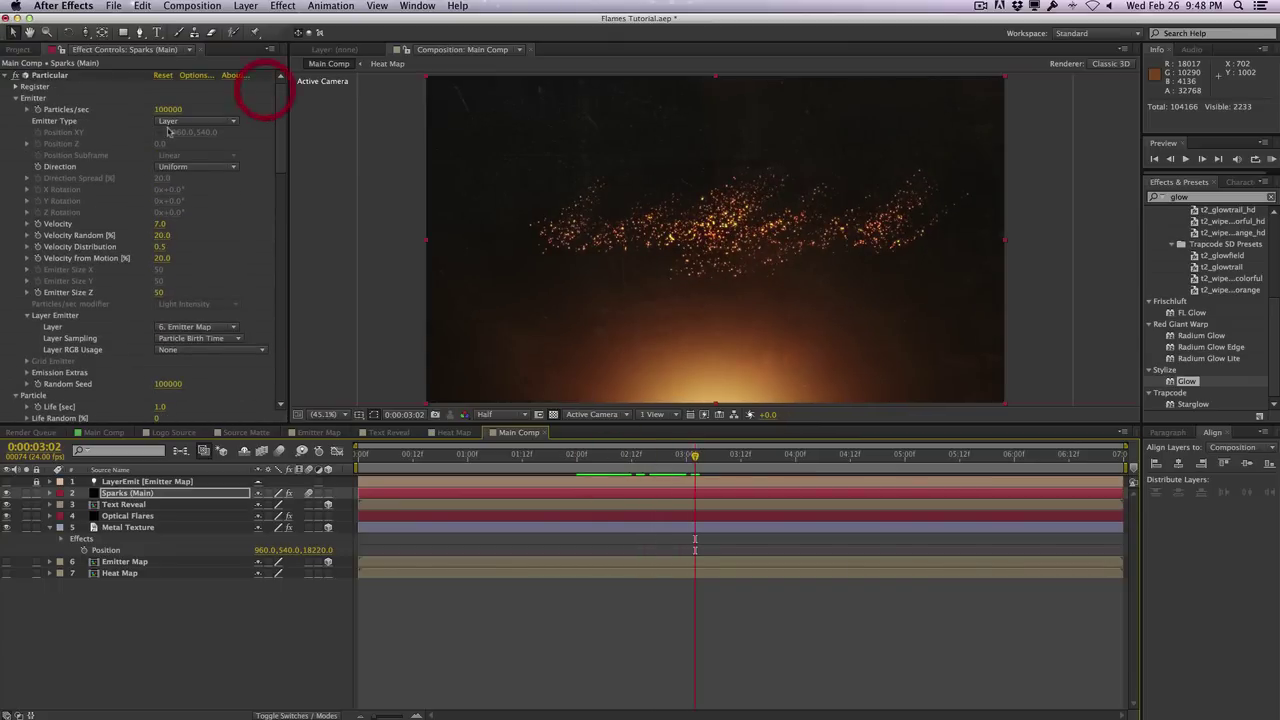
click(166, 109)
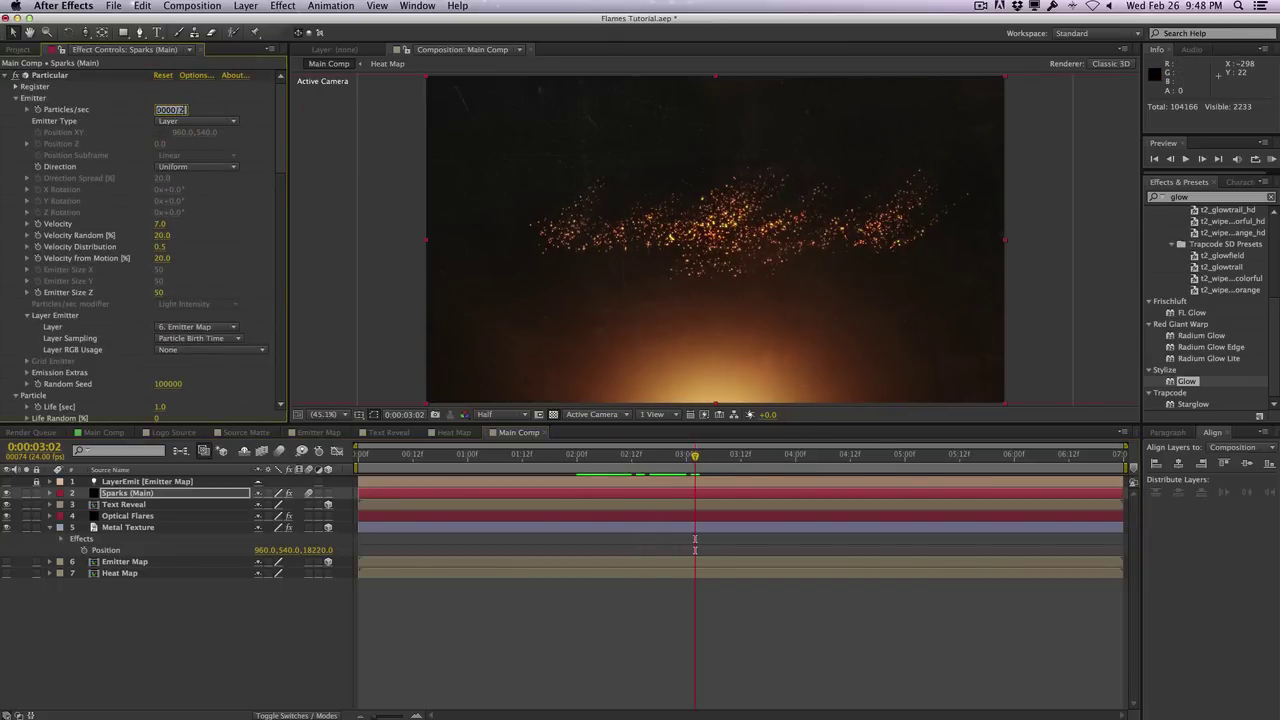
text(50000)
key(Return)
drag(694, 453, 722, 432)
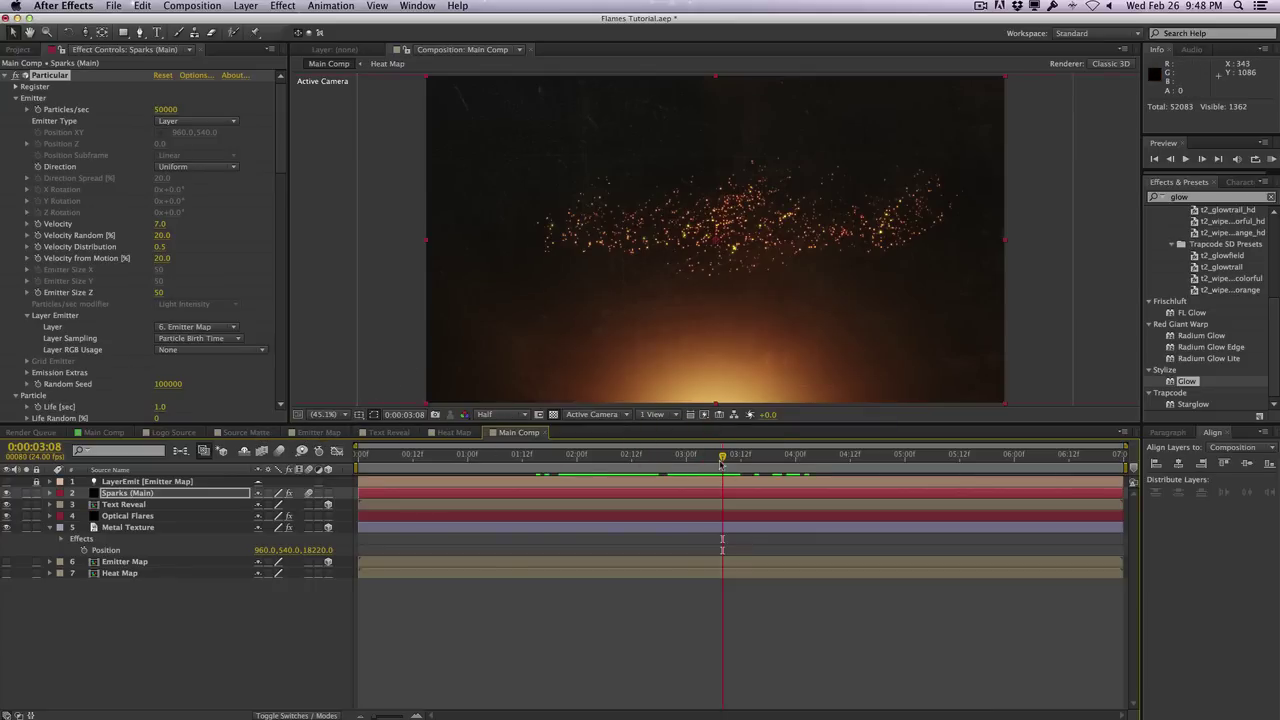
In Emitter Map, move the Source Matte Opacity keyframes earlier, to about 0:00:03:07, and check the sparks' ending in Main Comp
click(300, 432)
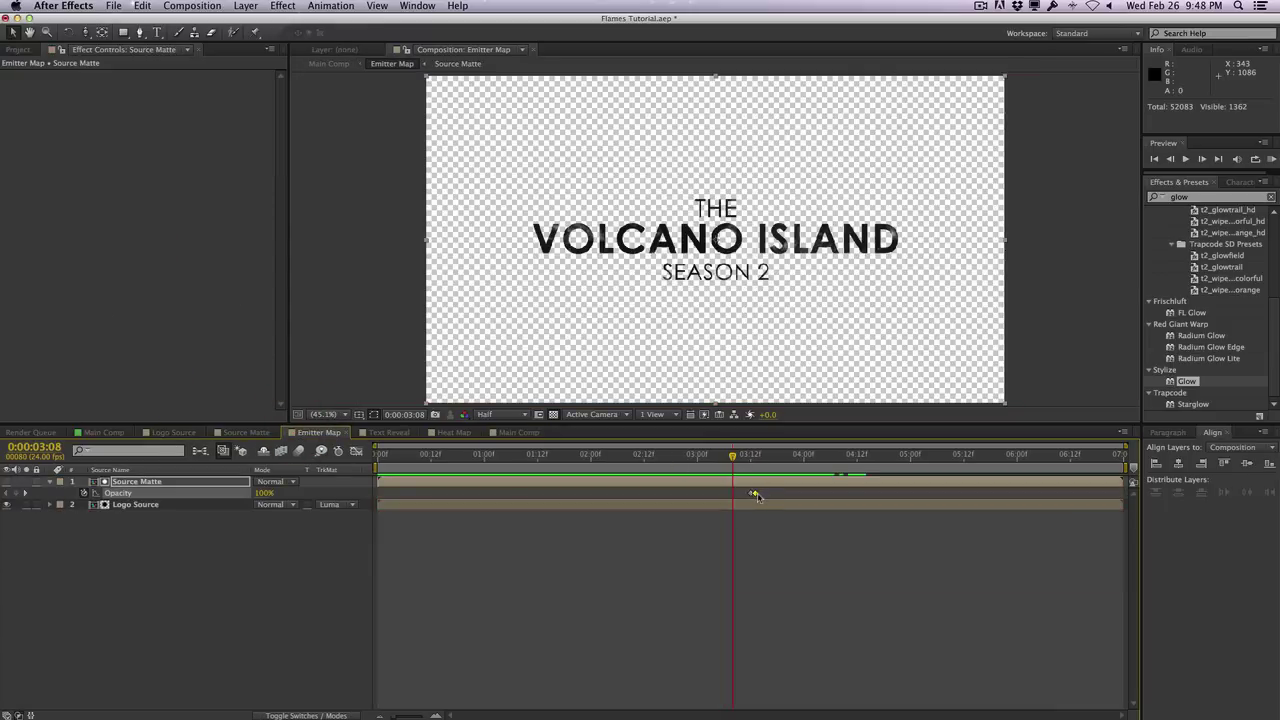
drag(753, 494, 737, 455)
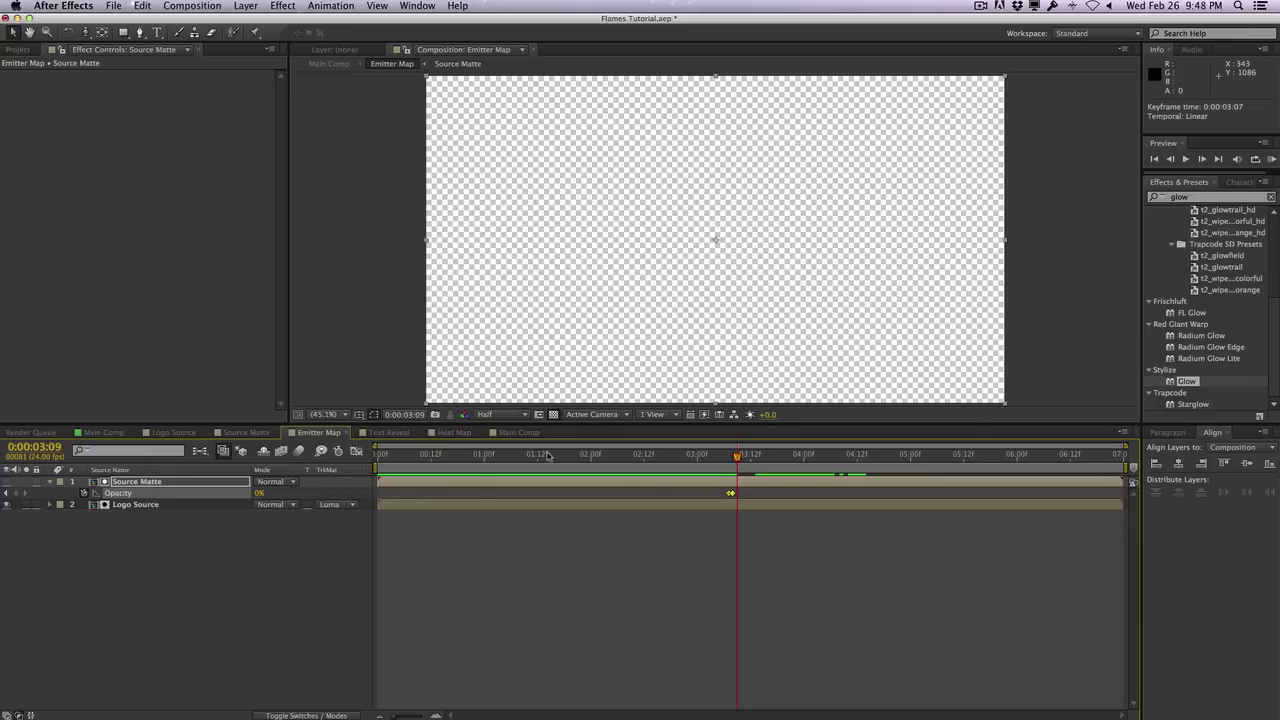
click(506, 433)
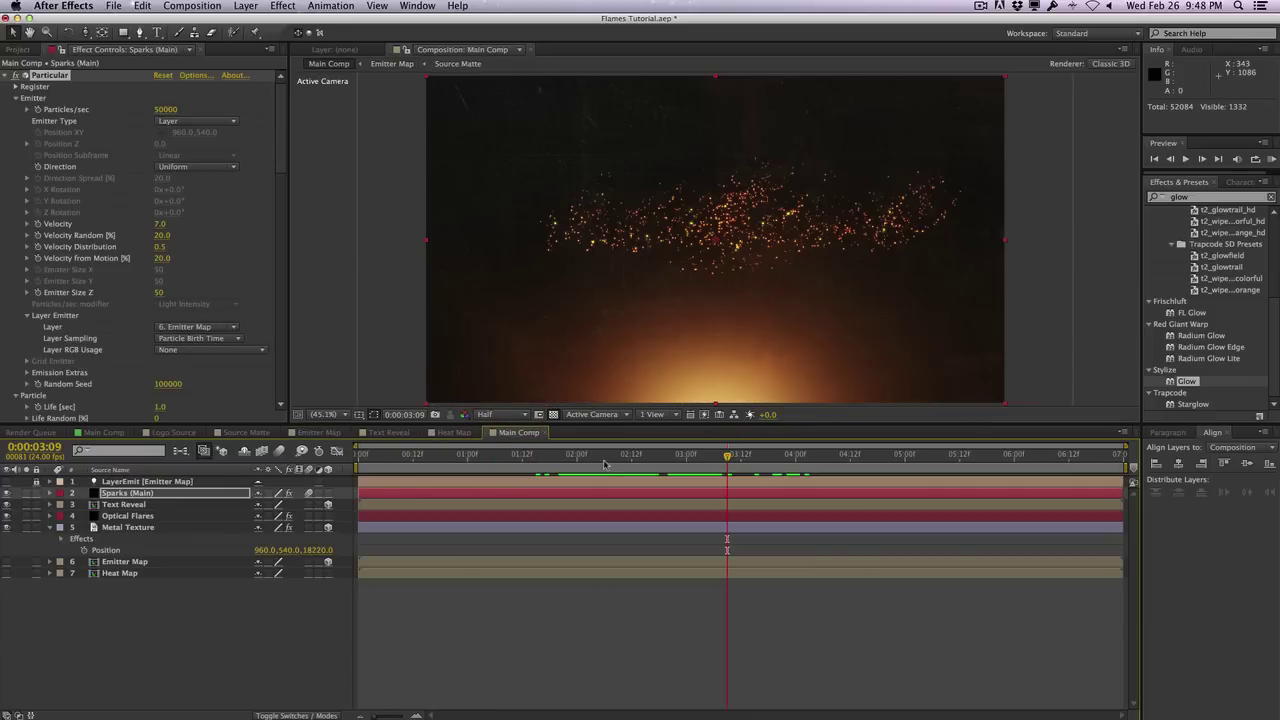
drag(606, 459, 727, 450)
key(space)
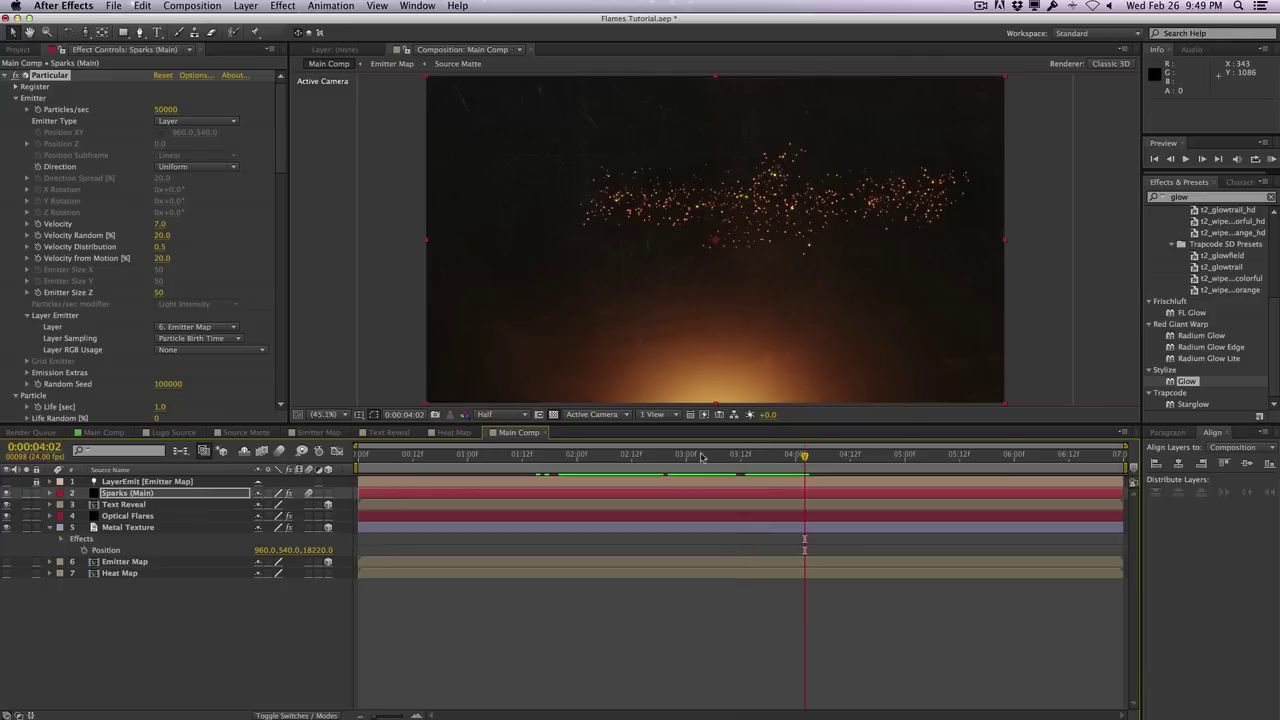
click(702, 457)
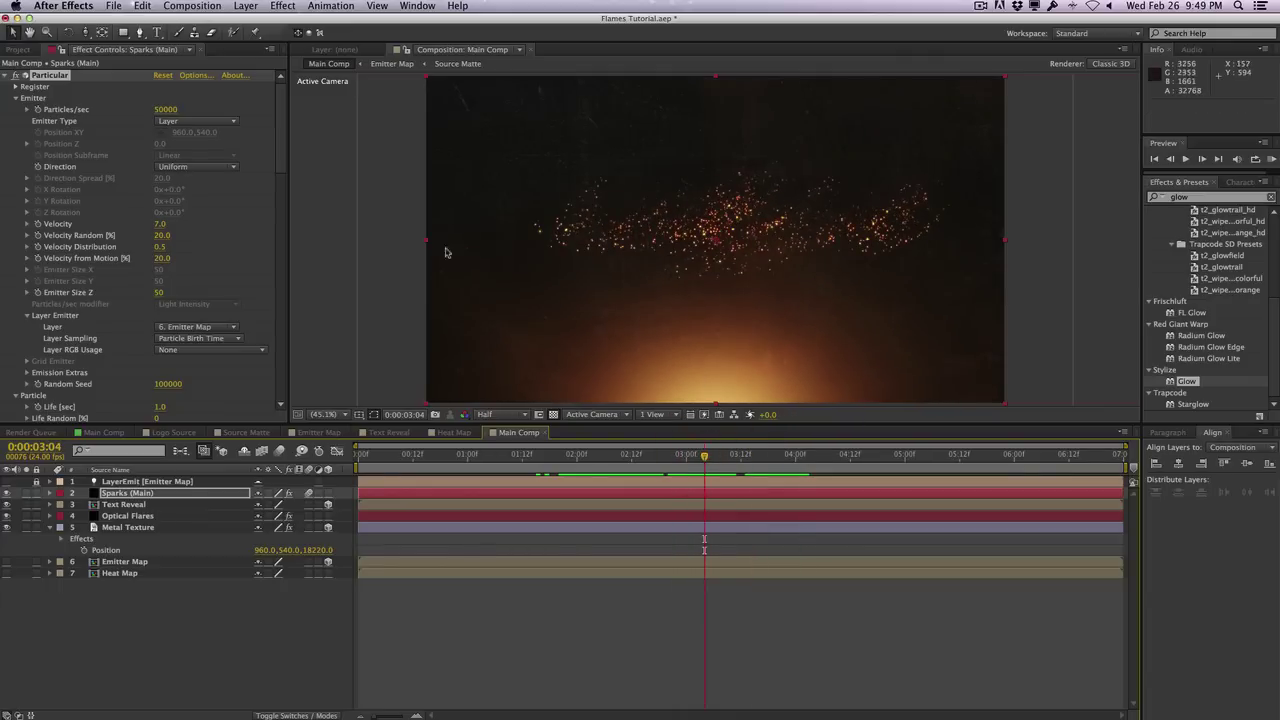
drag(590, 458, 695, 455)
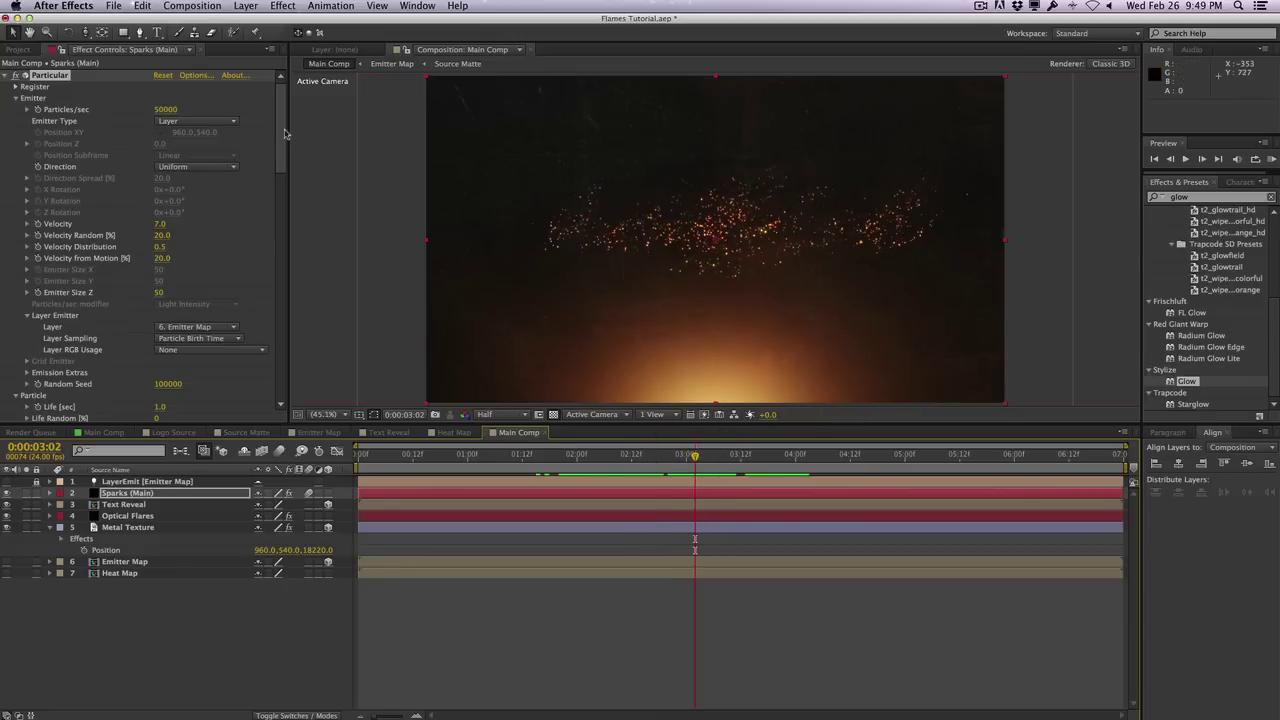
Set Affect Position to 250 in Particular's Turbulence Field for the Sparks (Main) layer
click(276, 188)
drag(276, 209, 284, 276)
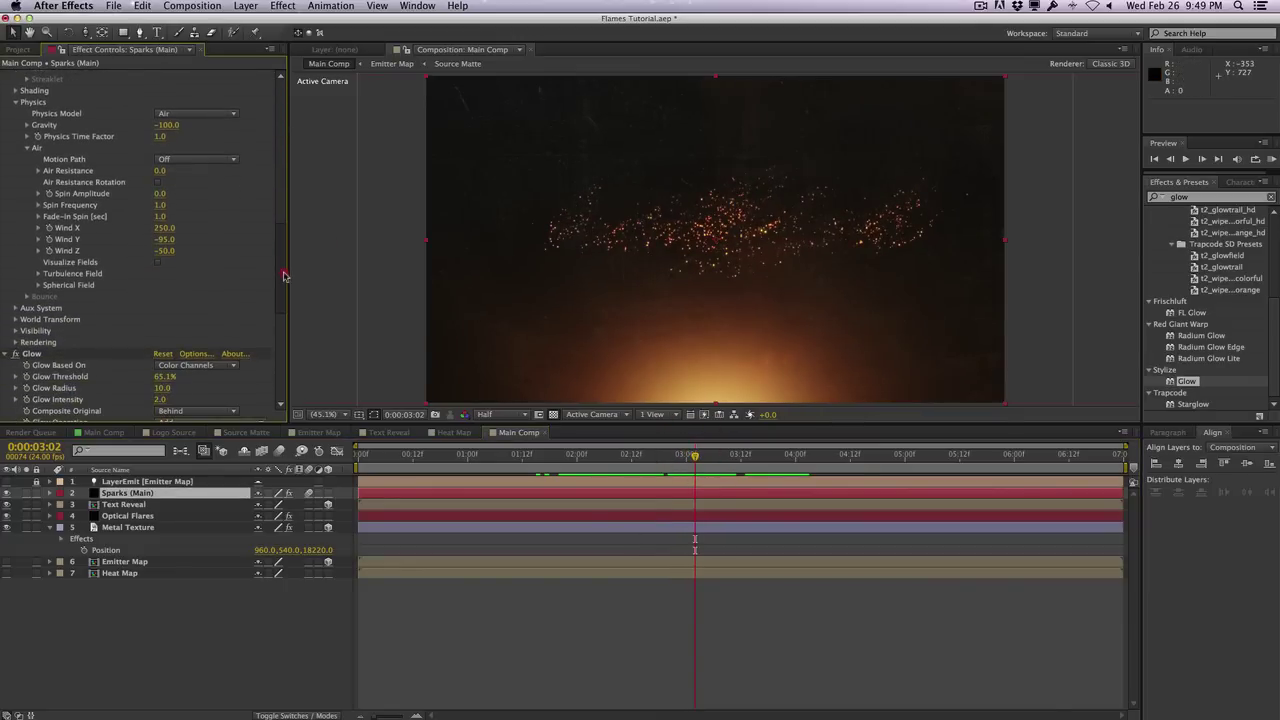
click(39, 274)
scroll(170, 200, down, 3)
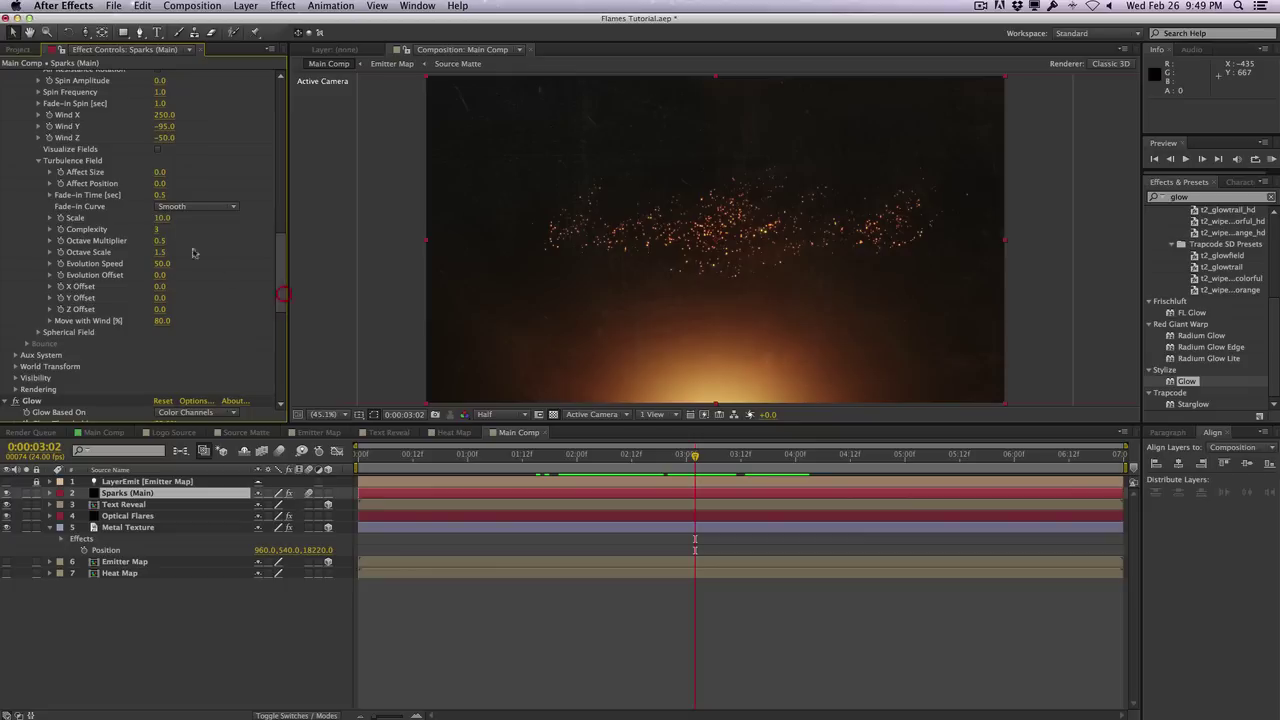
click(160, 184)
text(250)
key(Tab)
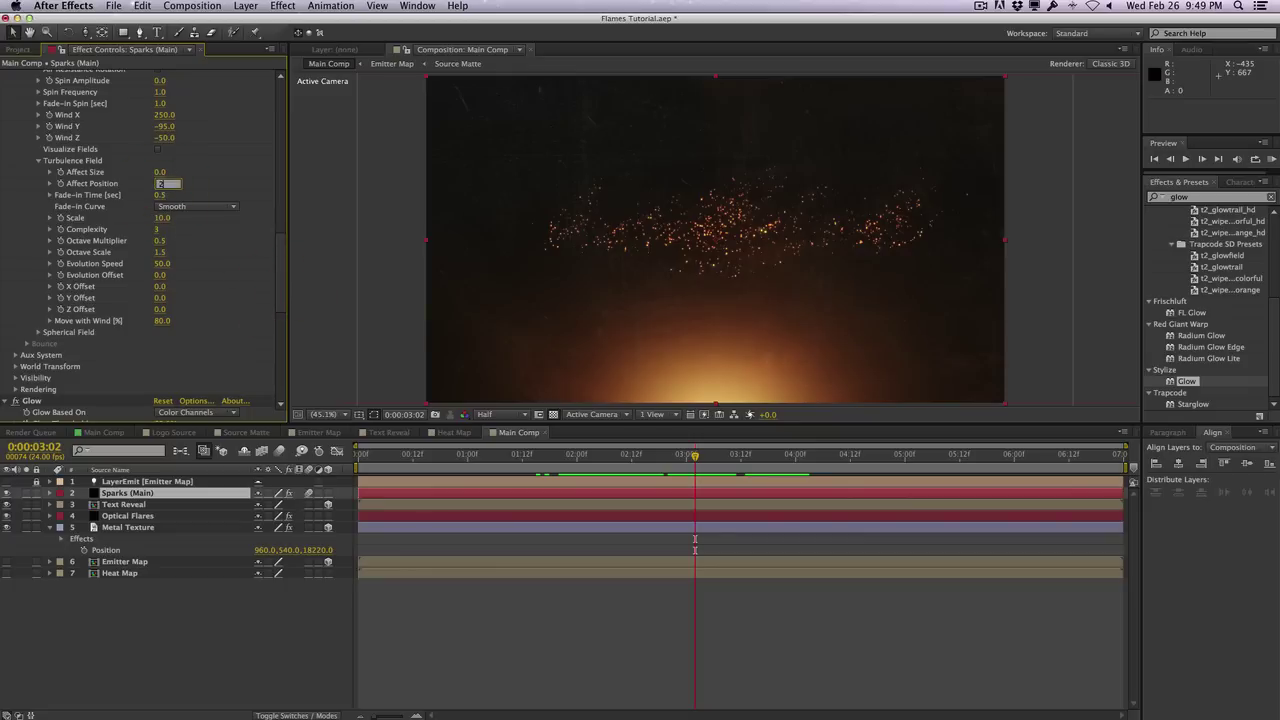
Set Turbulence Field Affect Position to 250 and Evolution Speed to 20 for Sparks (Main), and check the sparks up to 0:00:03:06
text(0.5)
key(Return)
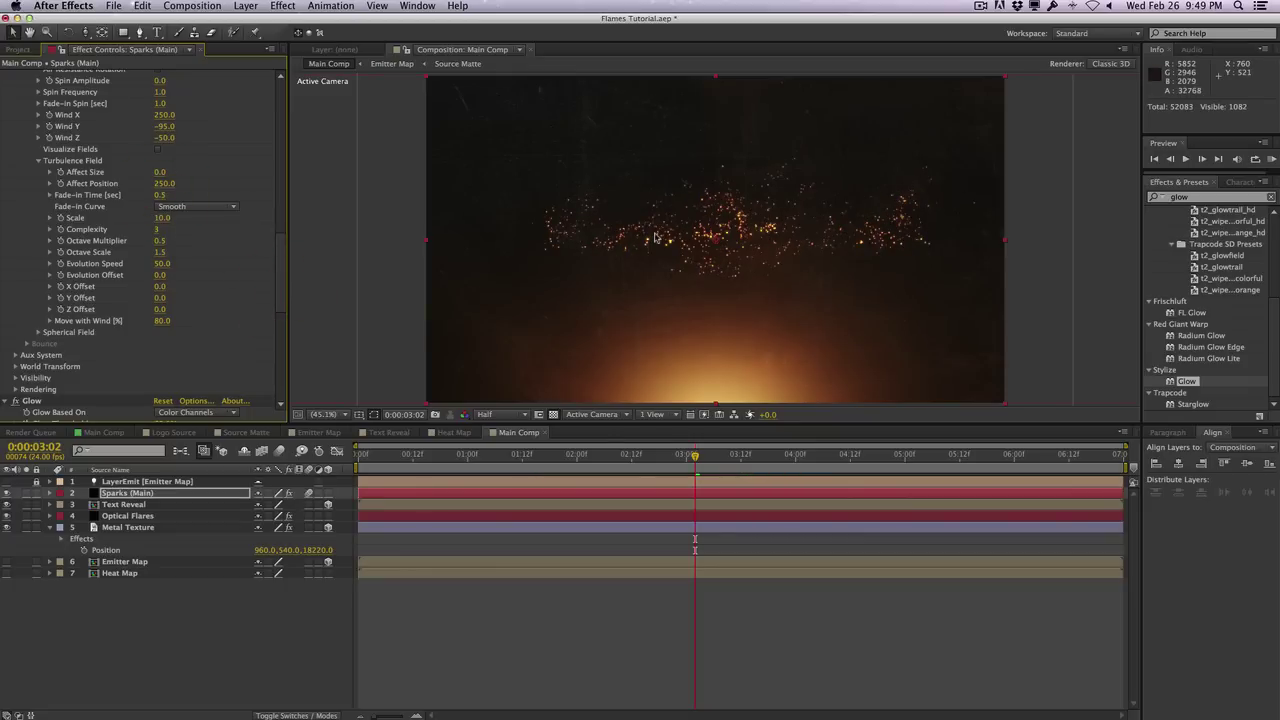
click(162, 264)
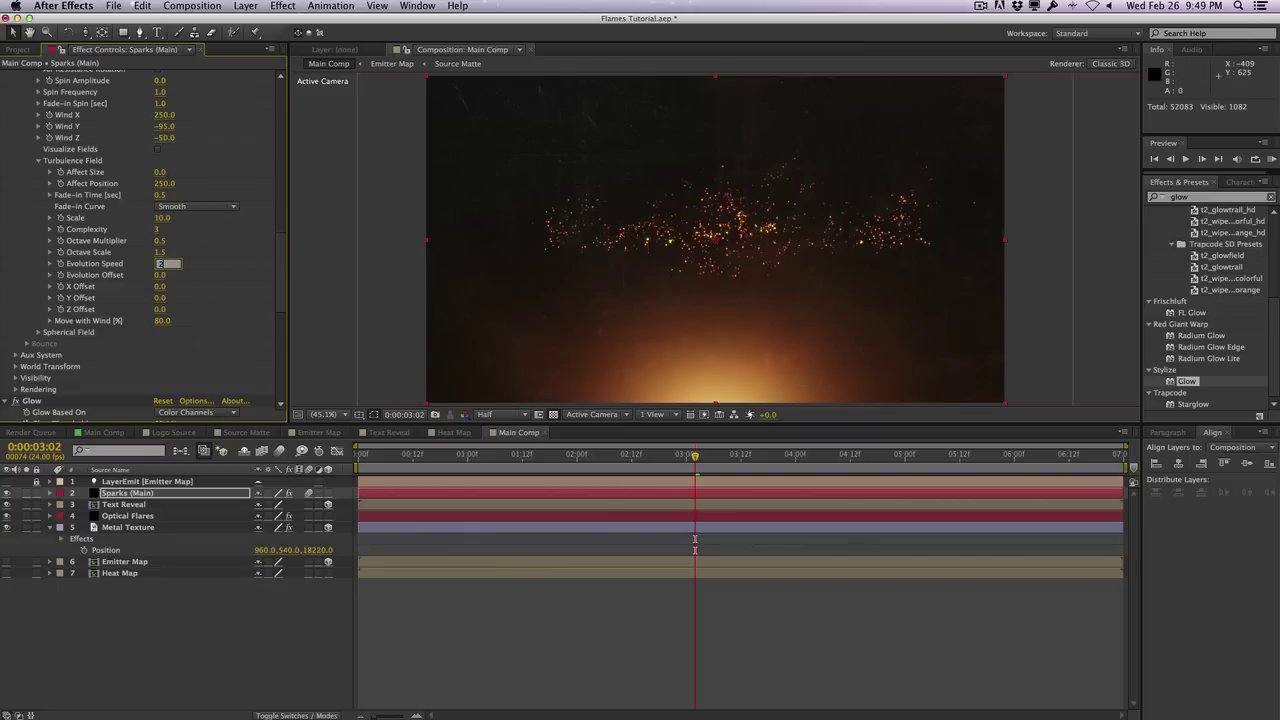
text(20)
key(Return)
mouse_move(688, 457)
mouse_down()
mouse_move(609, 455)
mouse_move(713, 456)
mouse_up()
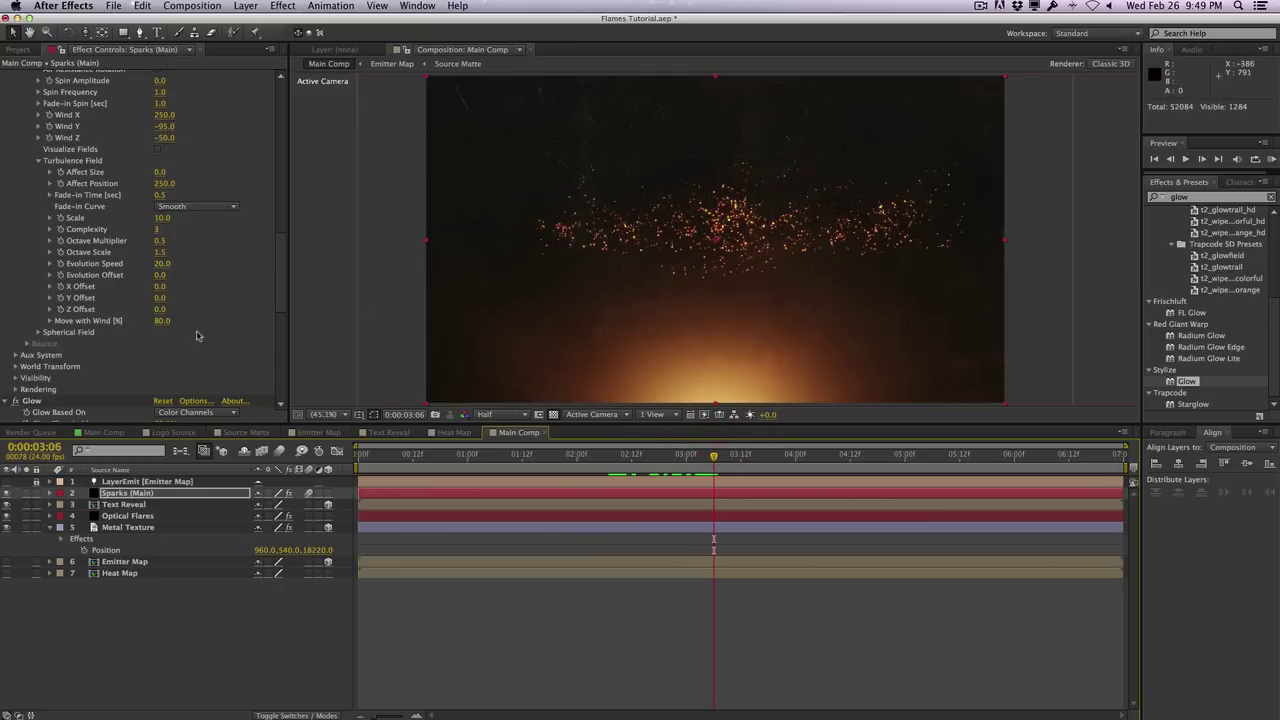
Enable motion blur for Main Comp and check the blurred sparks up to 0:00:03:04
scroll(272, 287, up, 1)
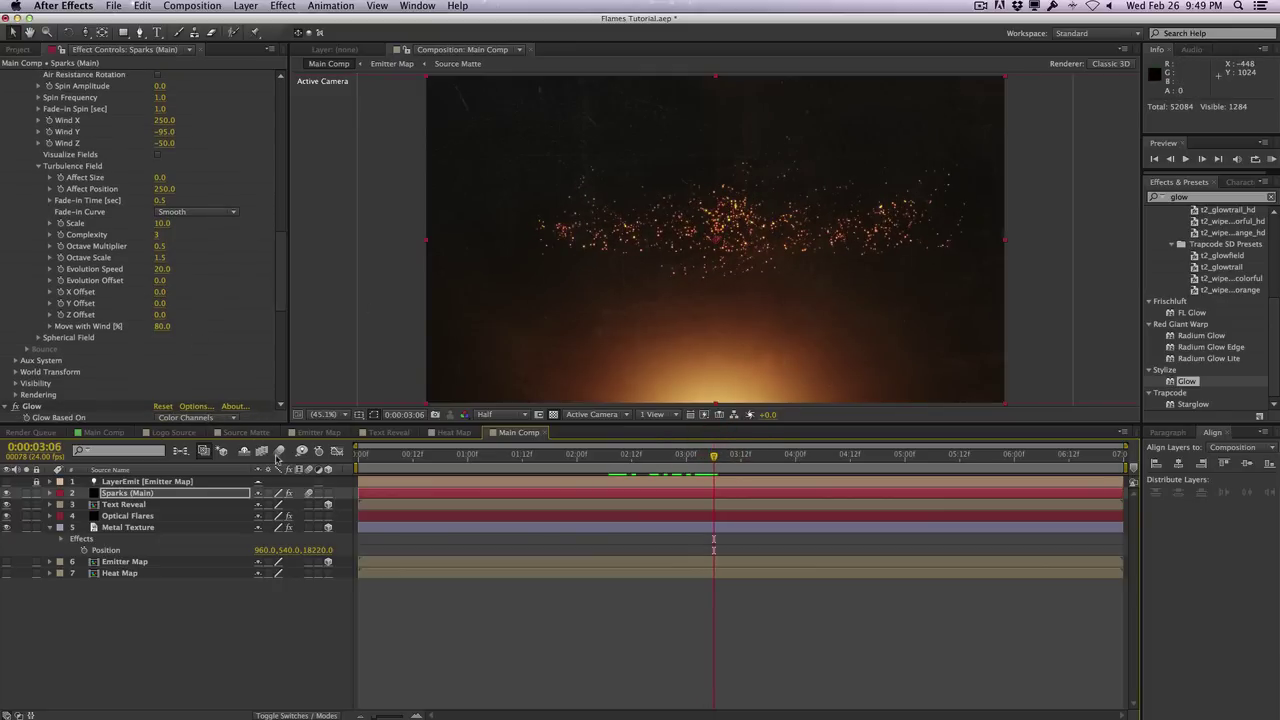
drag(643, 456, 704, 455)
Set the Threshold of Glow 2 to 66.7% and the first Glow's Intensity to 1.5 on Sparks (Main)
drag(281, 271, 278, 340)
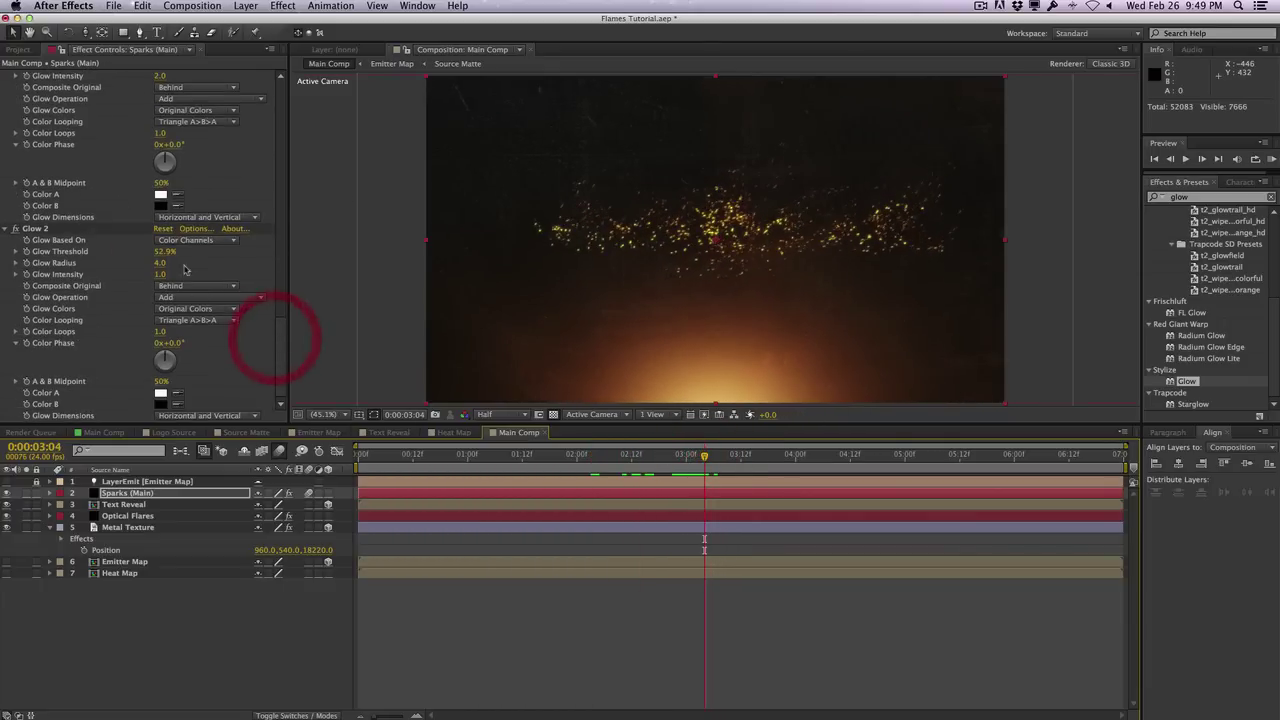
drag(162, 251, 174, 251)
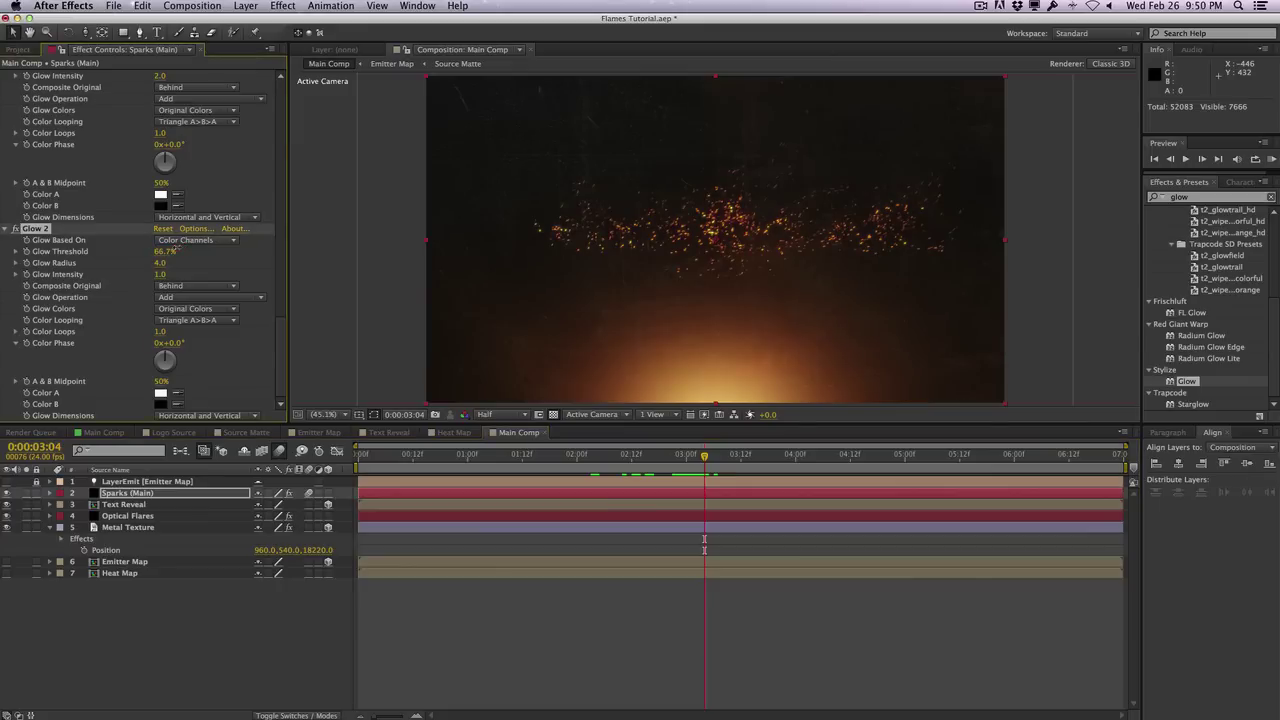
drag(176, 250, 183, 250)
scroll(250, 300, up, 5)
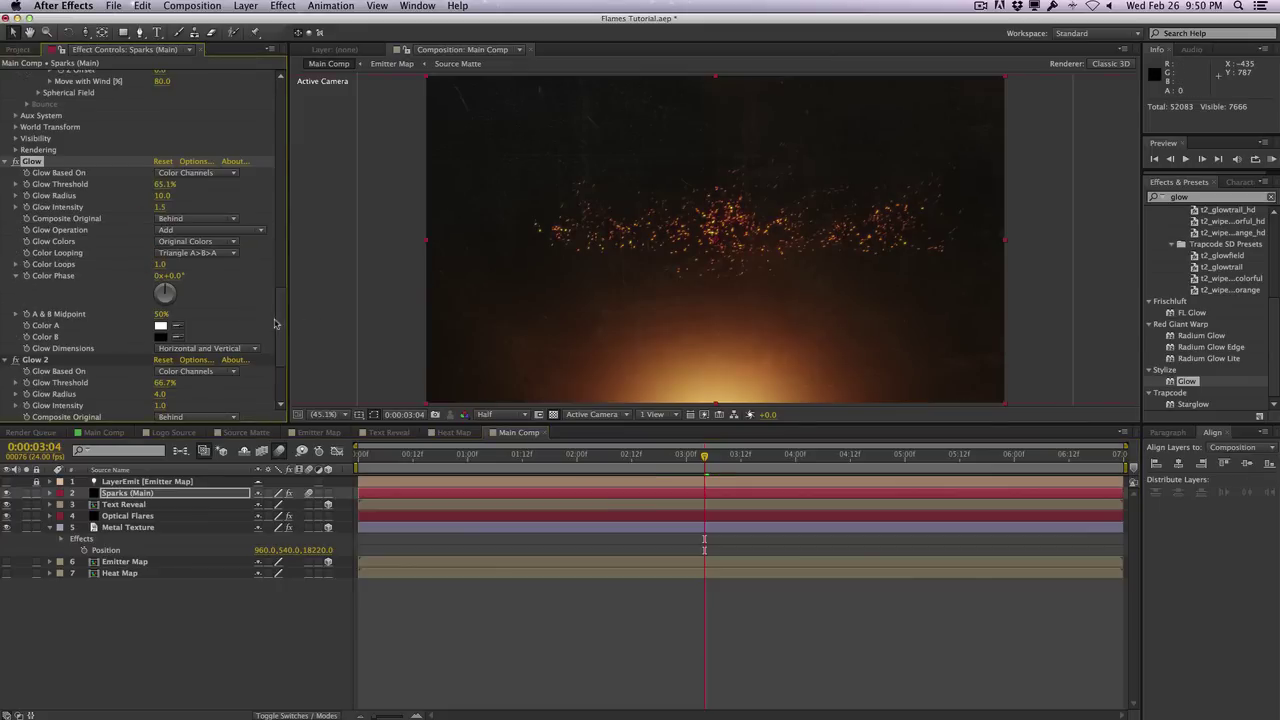
Set Particular's particle Size to 1.5 for Sparks (Main) and check the sparks up to 0:00:03:12
drag(275, 323, 260, 188)
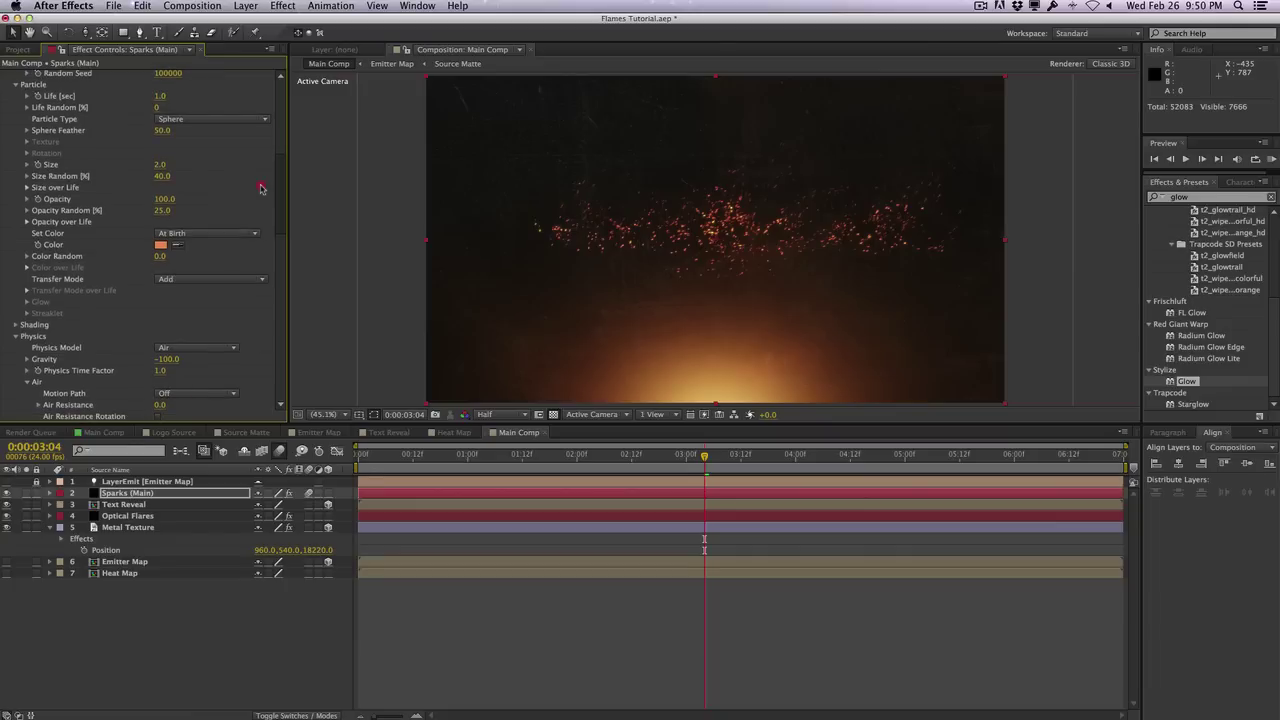
click(161, 164)
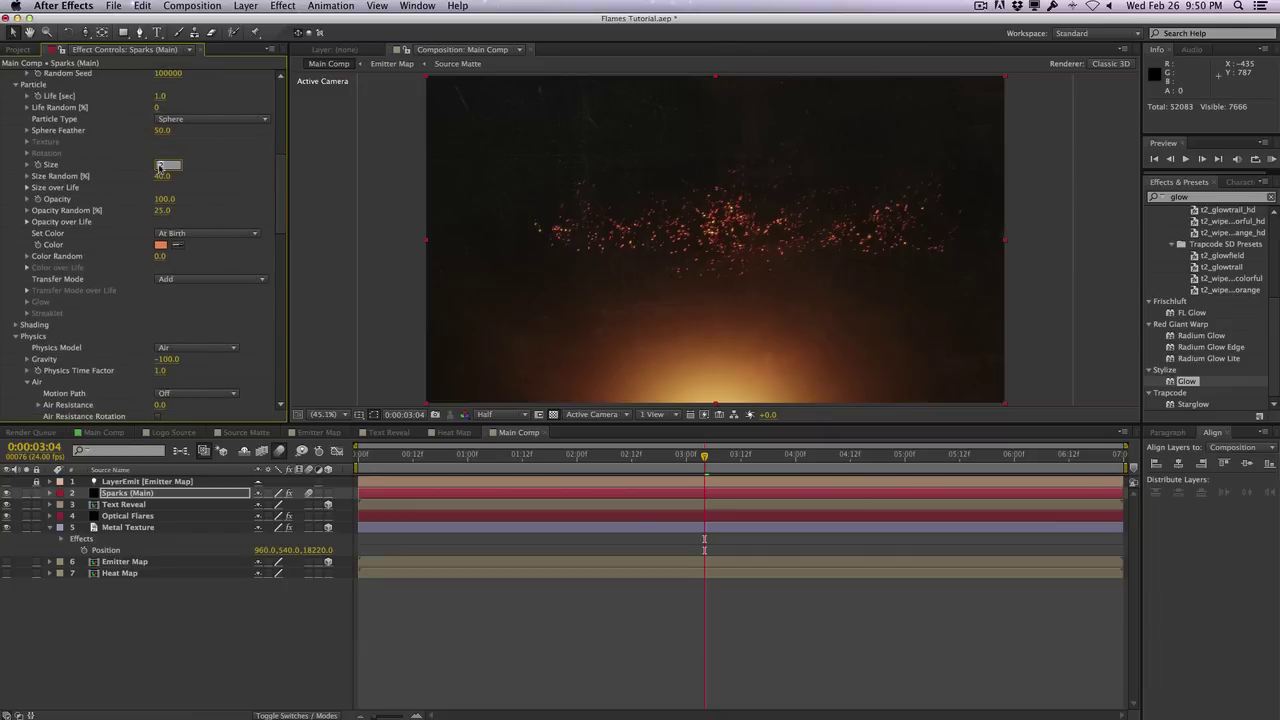
text(1.5)
key(Return)
drag(684, 456, 752, 437)
Duplicate the Sparks (Main) layer and rename the upper copy Sparks (Small)
click(160, 494)
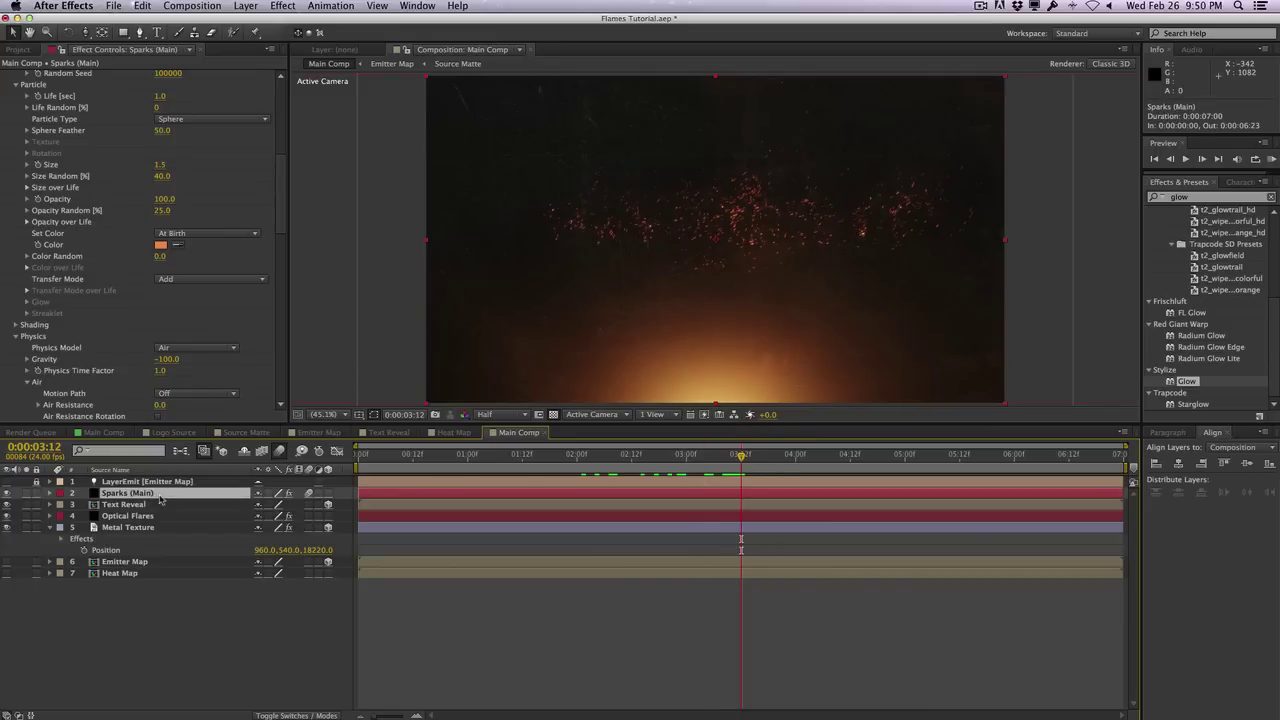
key(super+d)
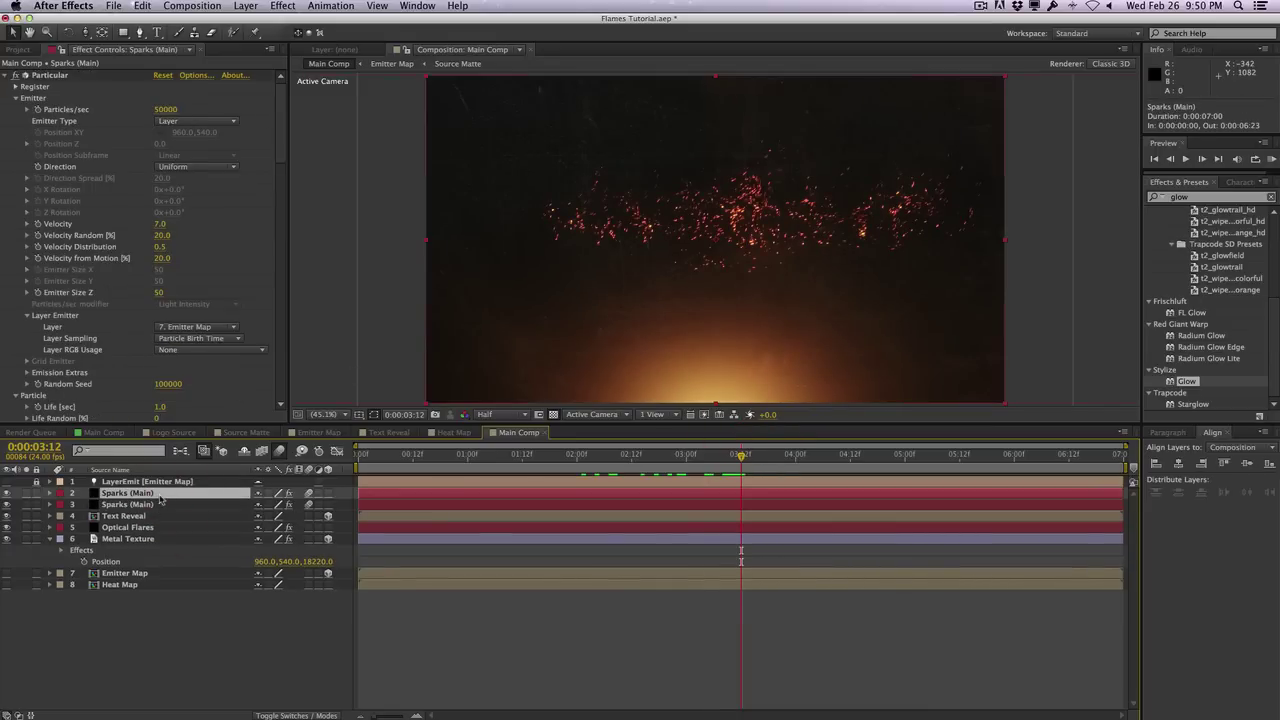
key(Return)
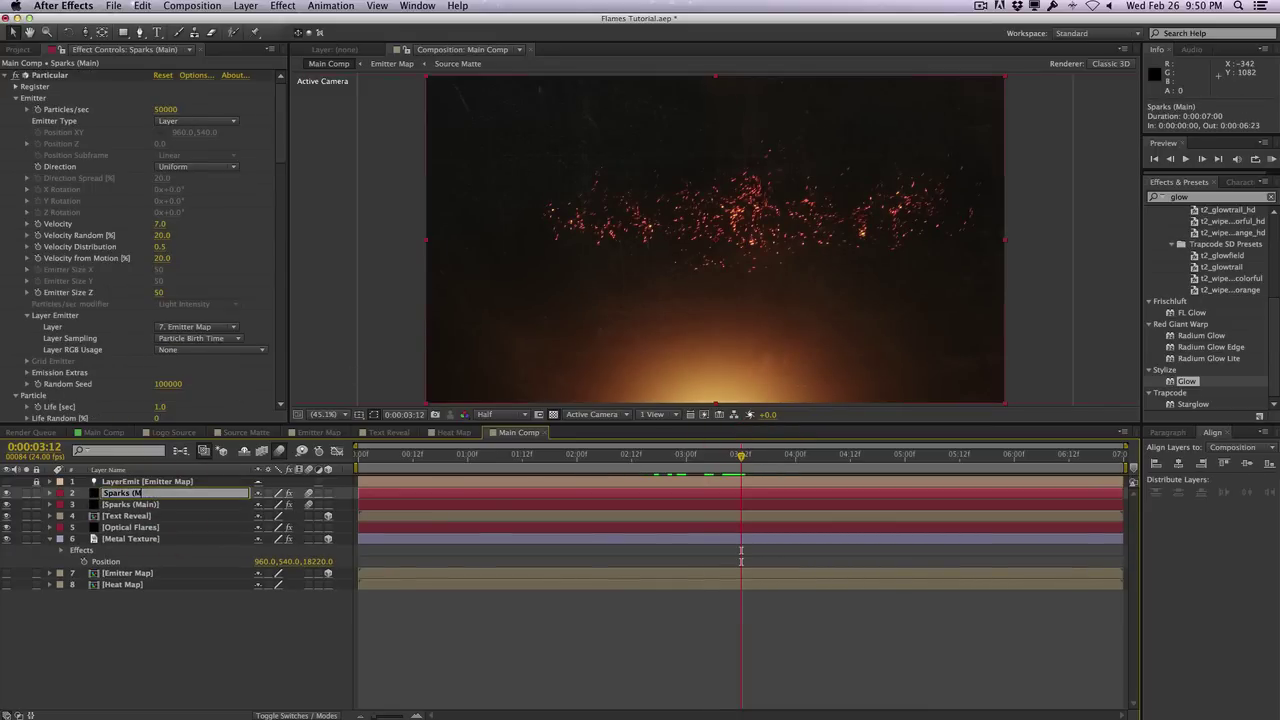
key(Return)
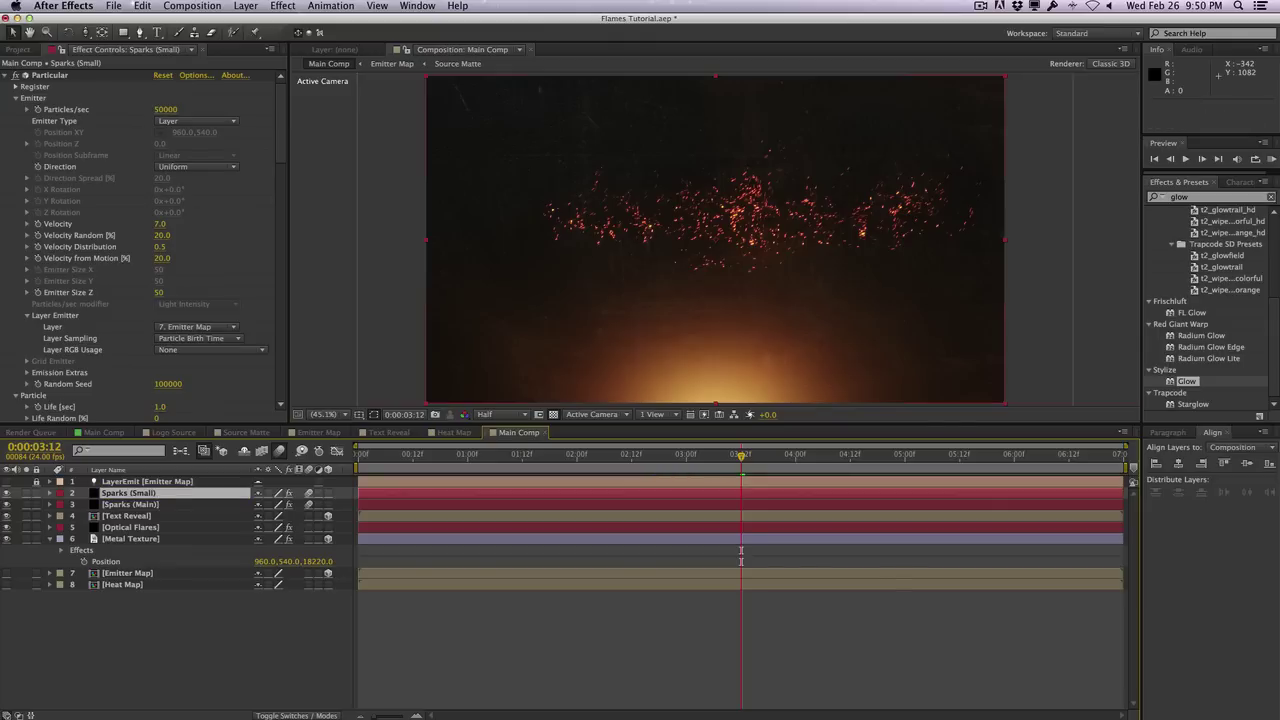
Set Particles/sec to 100000 and particle Size to 1 for Sparks (Small), and check the sparks around 0:00:03:09
click(166, 110)
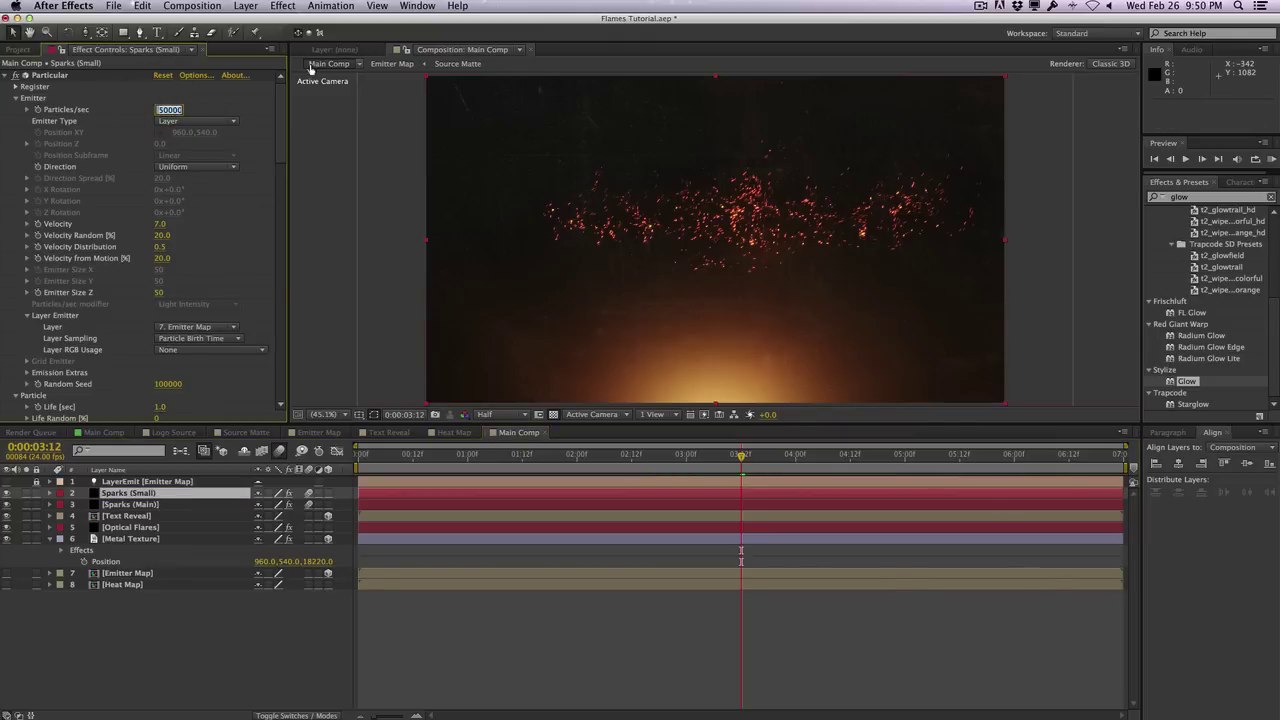
text(100000)
key(Return)
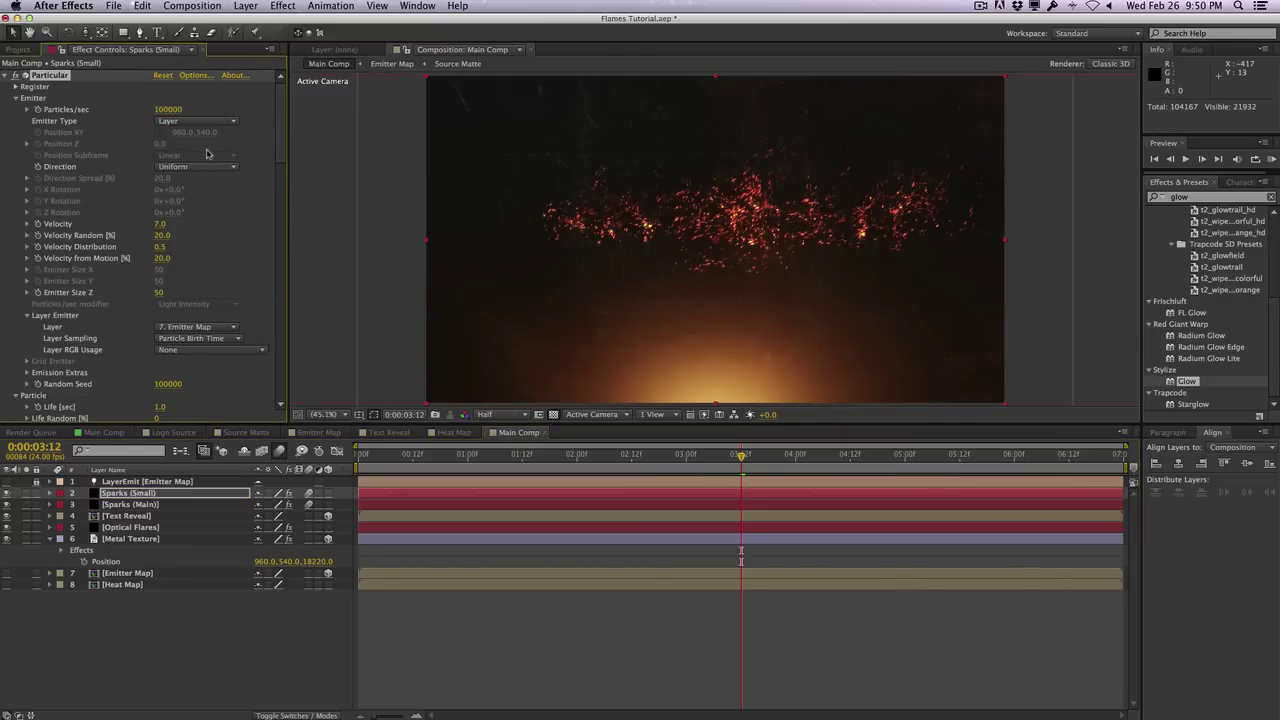
scroll(275, 147, down, 5)
click(166, 235)
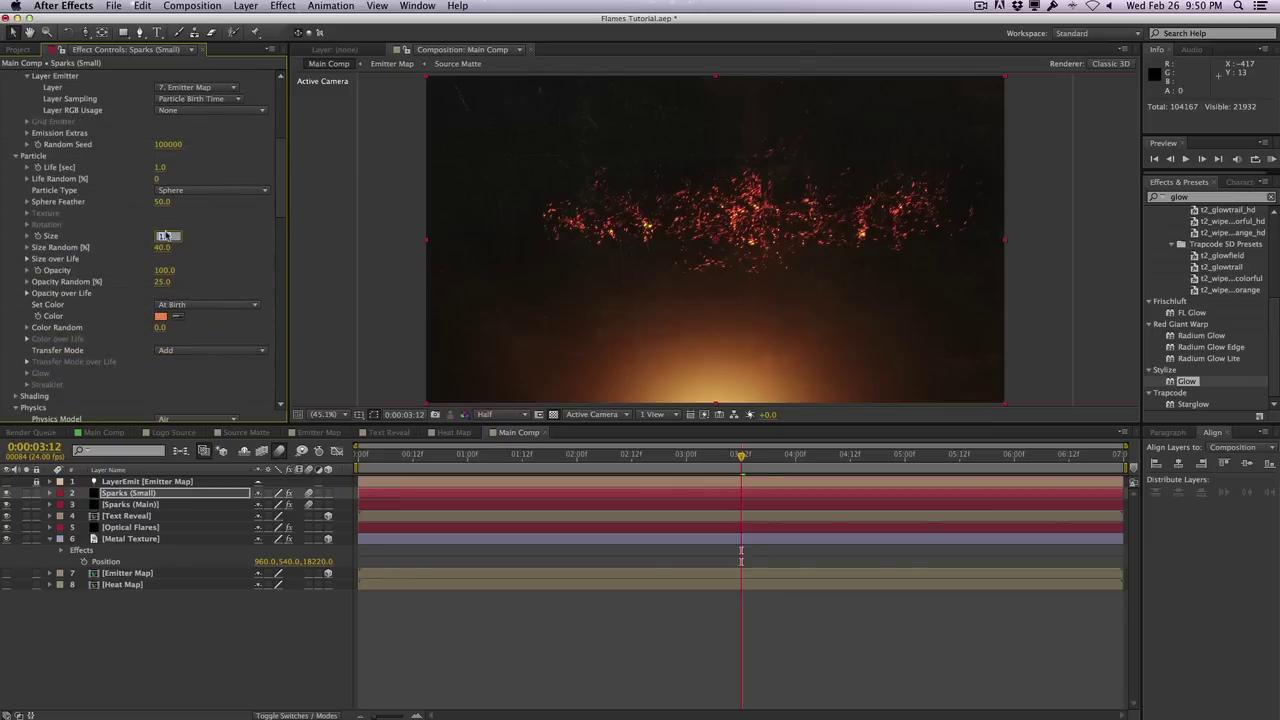
text(1)
key(Return)
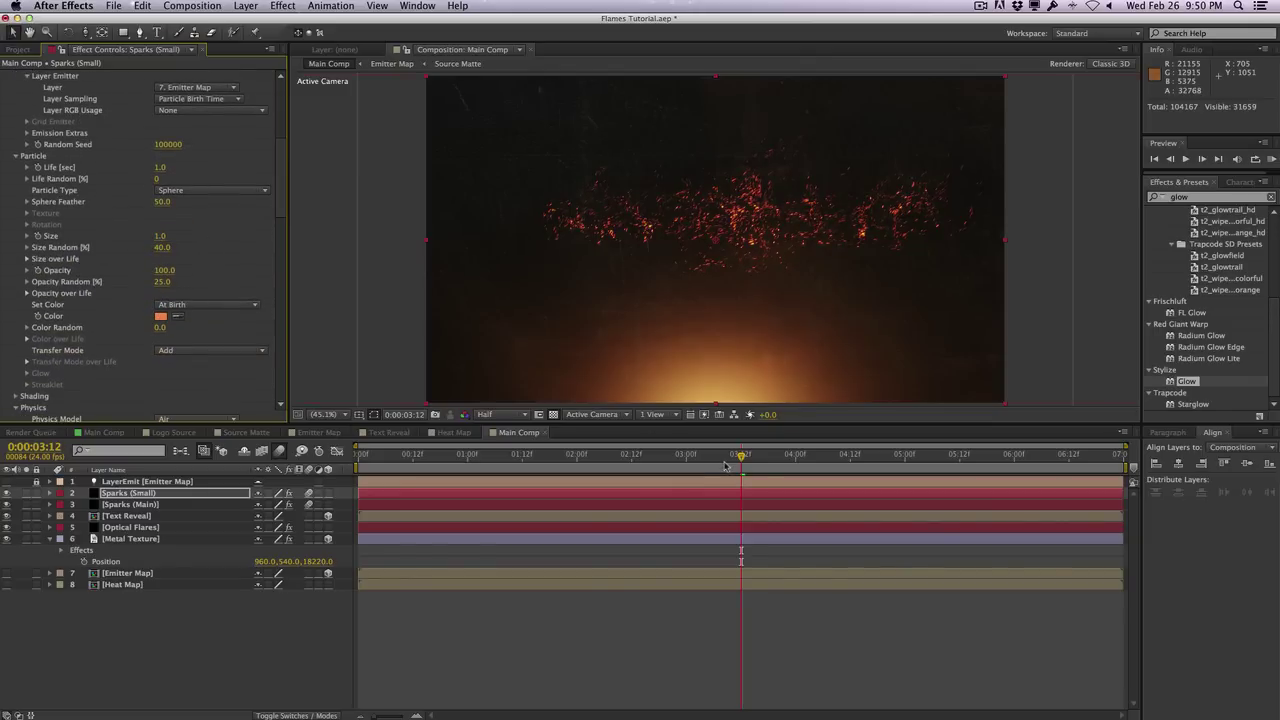
mouse_move(719, 459)
mouse_down()
mouse_move(571, 462)
mouse_move(726, 457)
mouse_up()
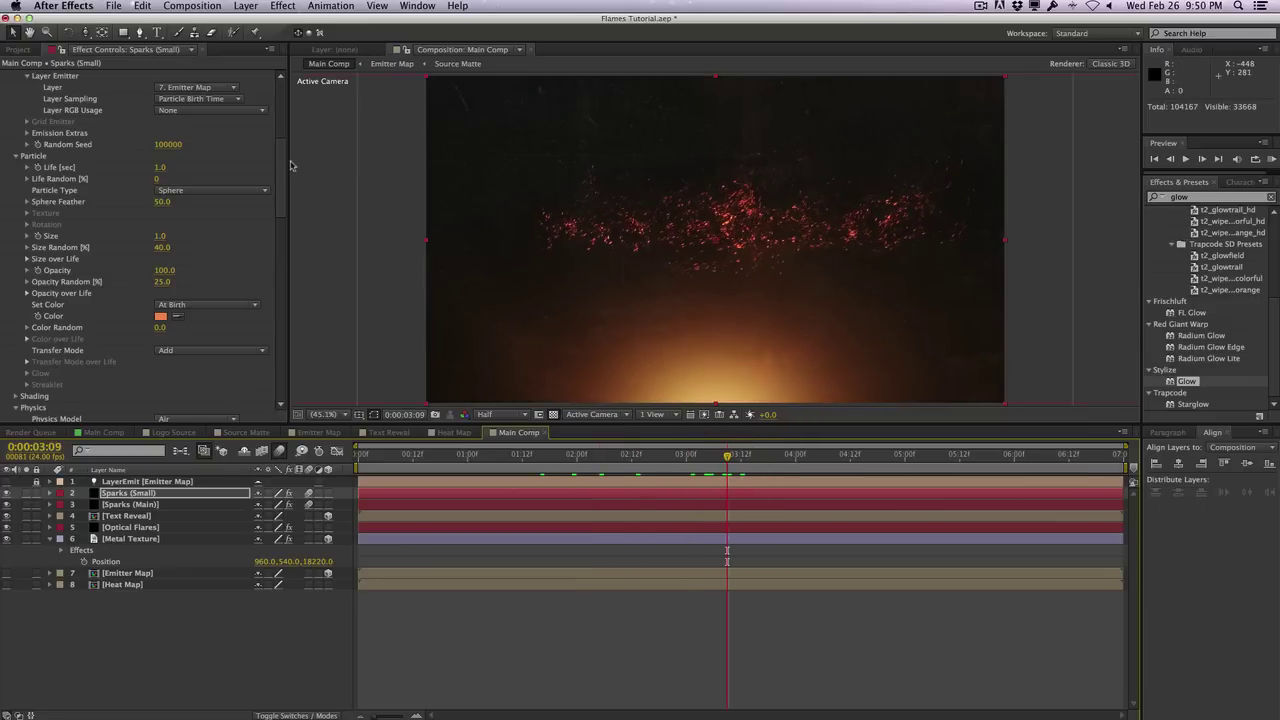
Open the particle Opacity value of Sparks (Small) for editing
drag(281, 170, 278, 209)
click(165, 84)
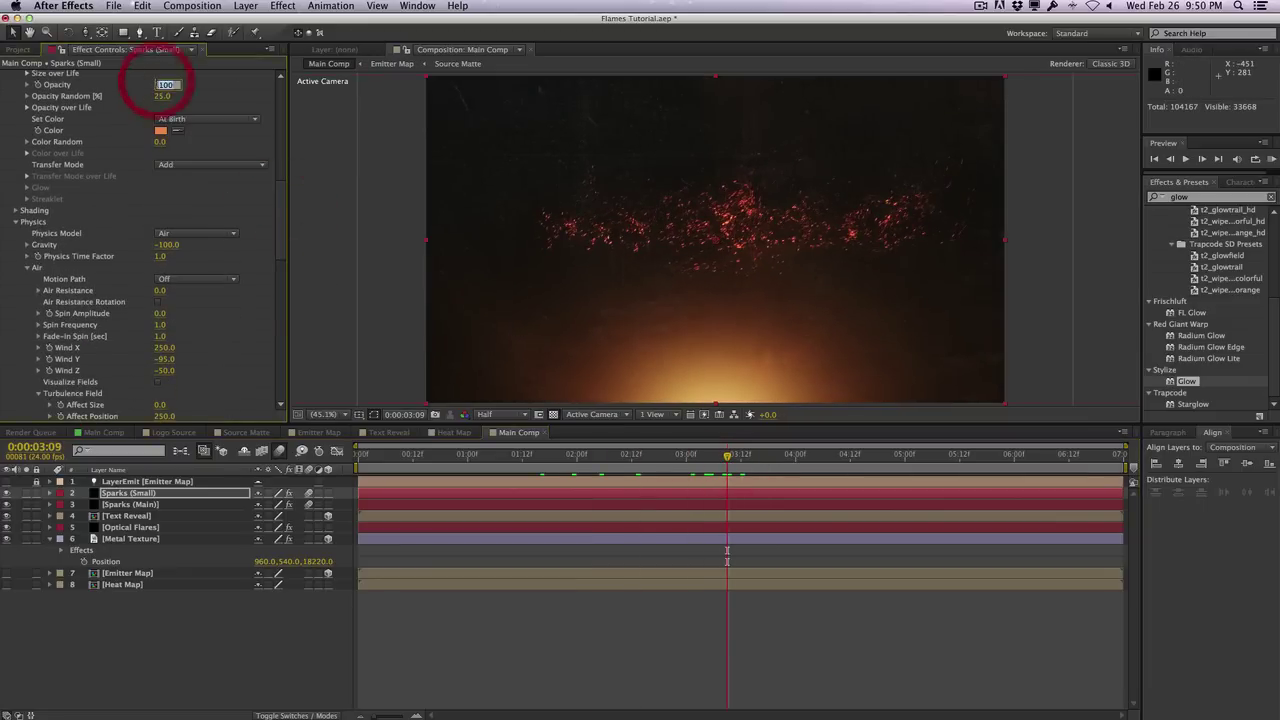
Set the particle Opacity of Sparks (Small) to 80 and check the sparks at 0:00:03:12
text(80)
key(Return)
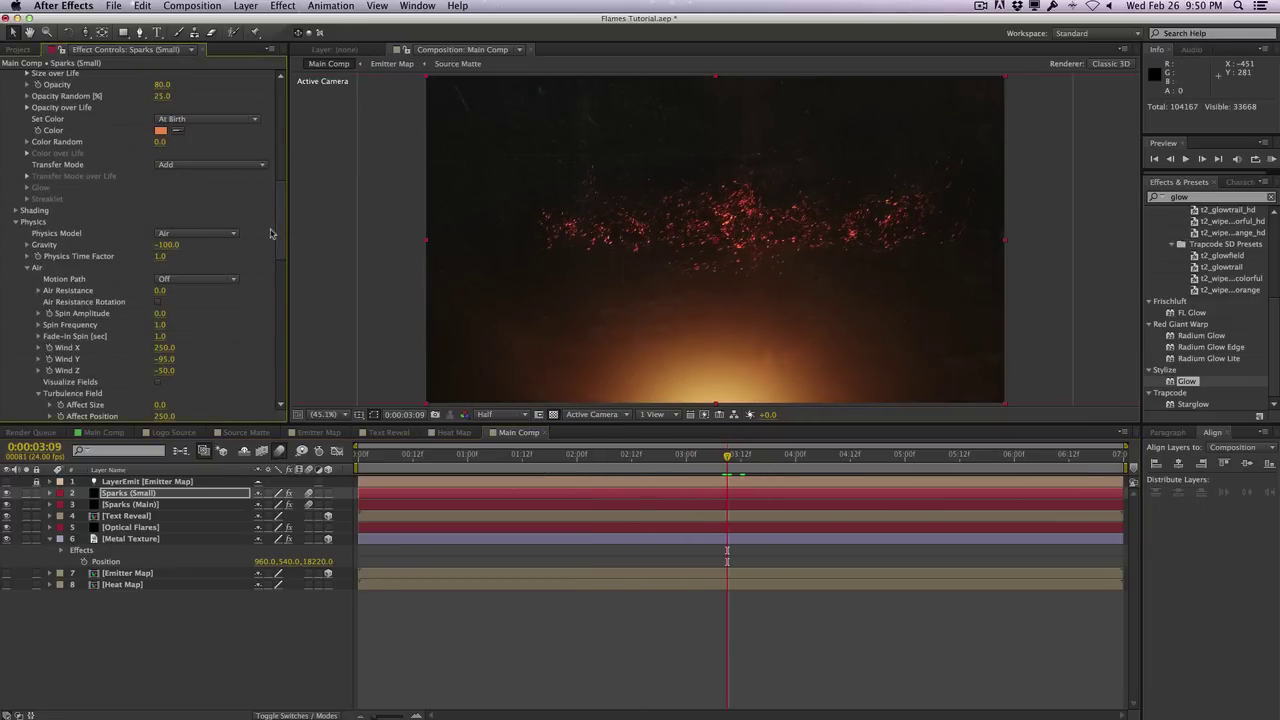
drag(280, 232, 277, 172)
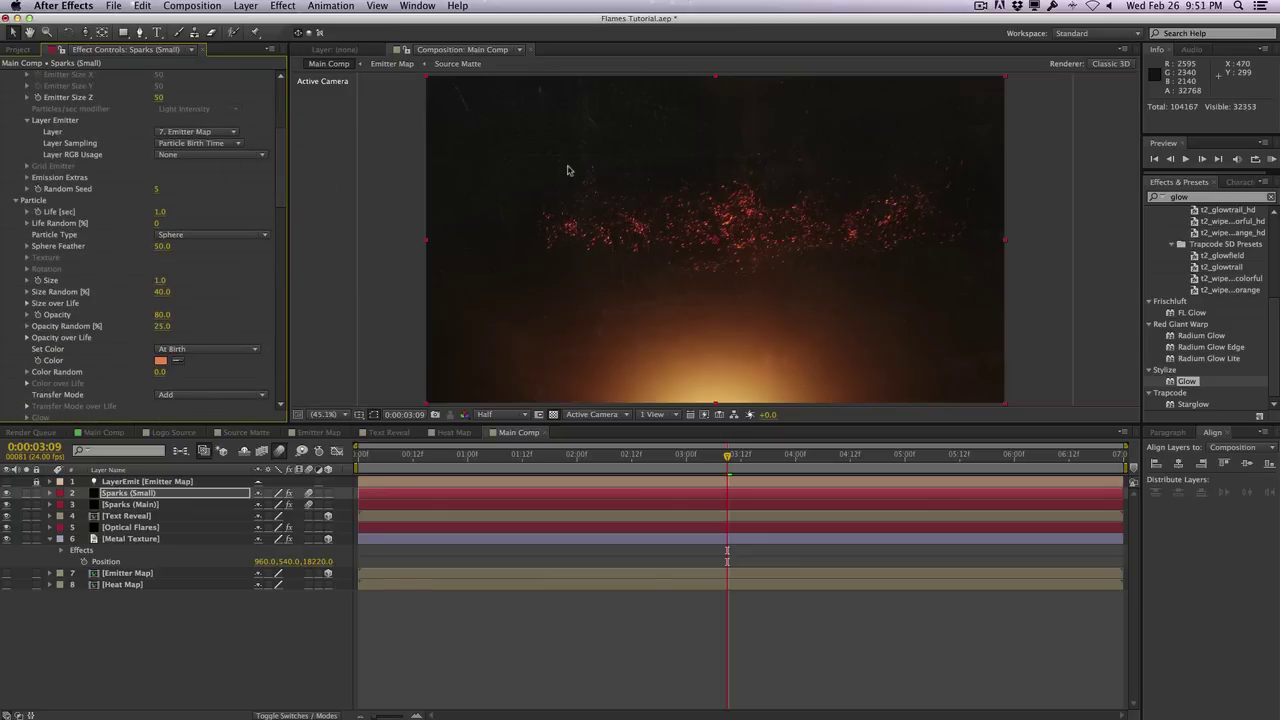
drag(678, 455, 743, 453)
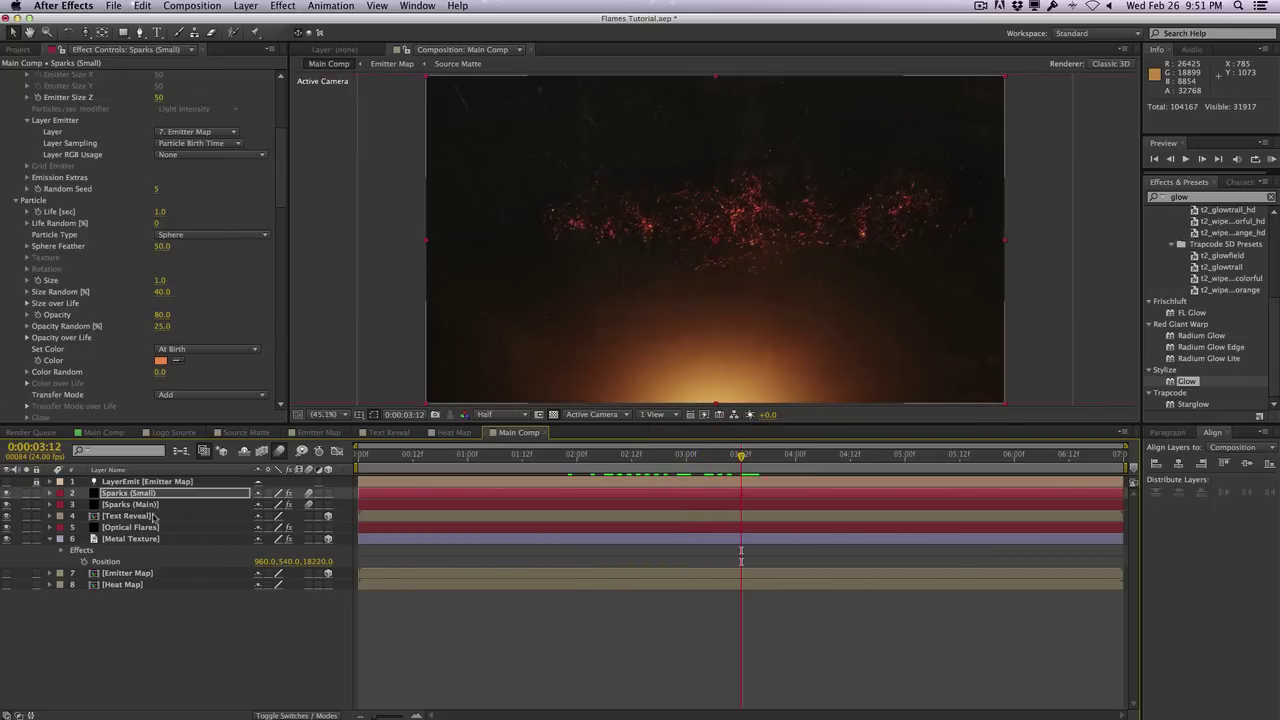
Duplicate the Text Reveal layer with the current time at 0:00:01:21
click(564, 458)
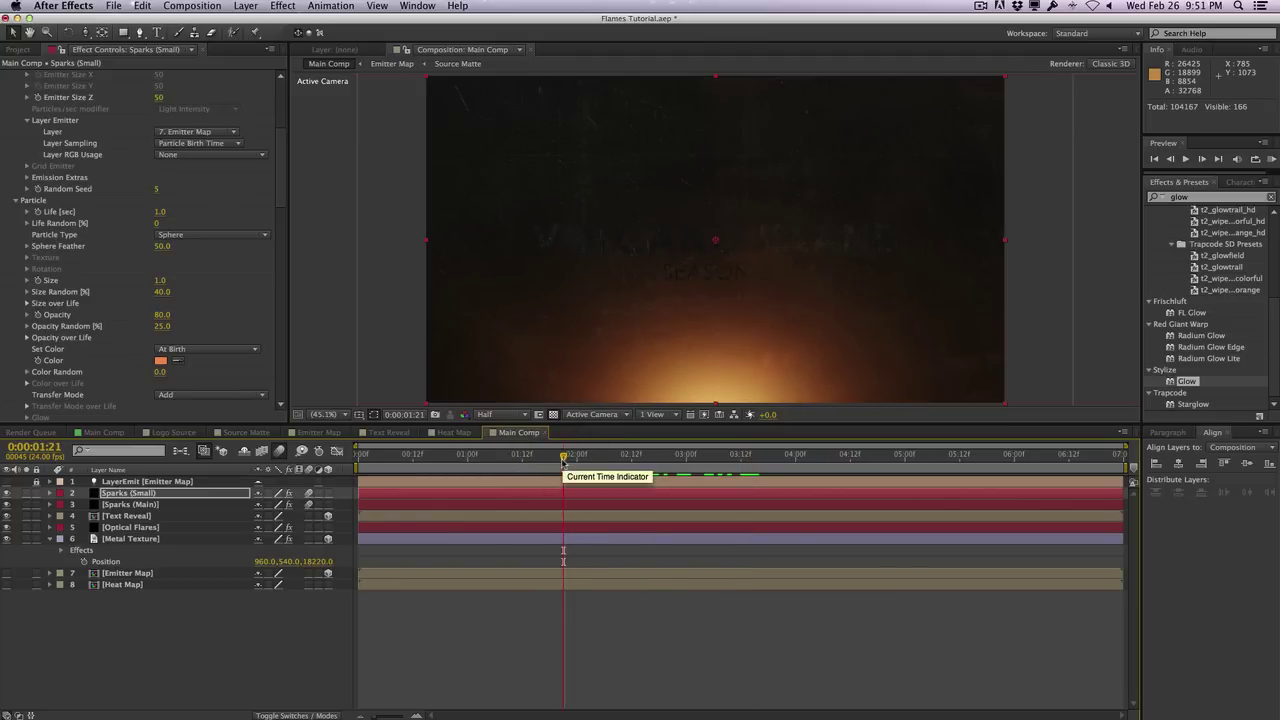
click(167, 517)
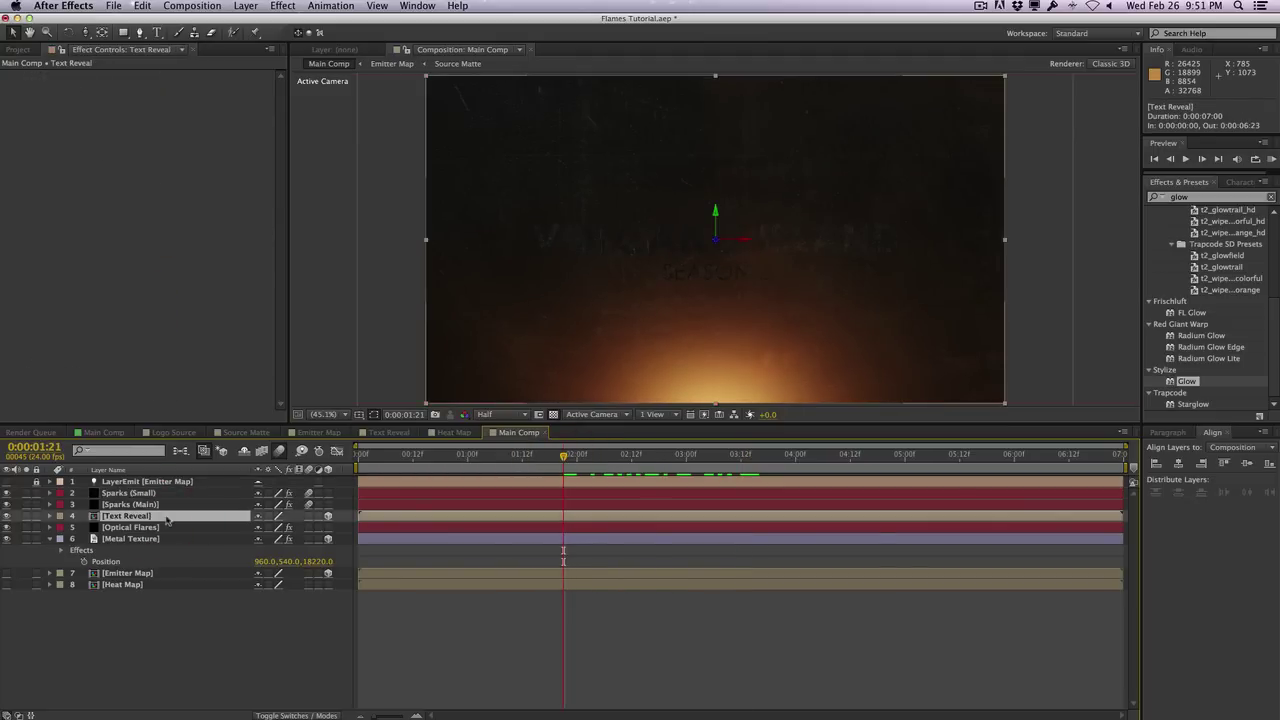
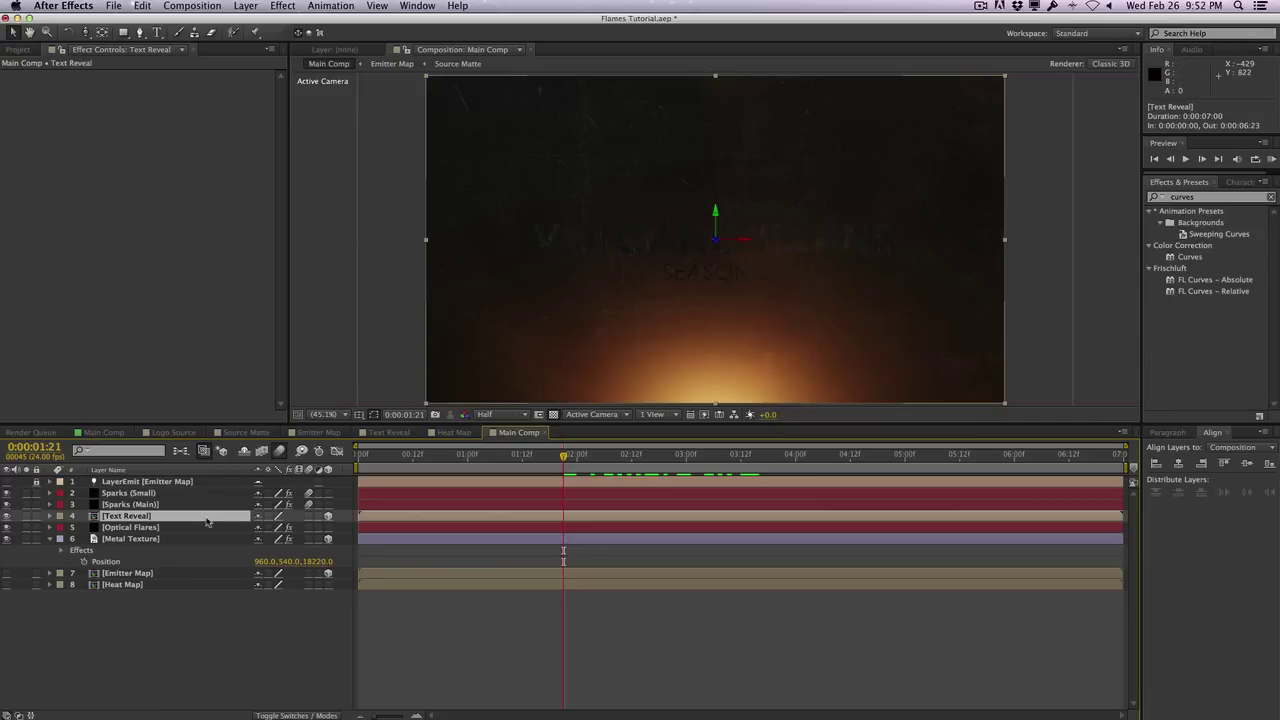
key(super+d)
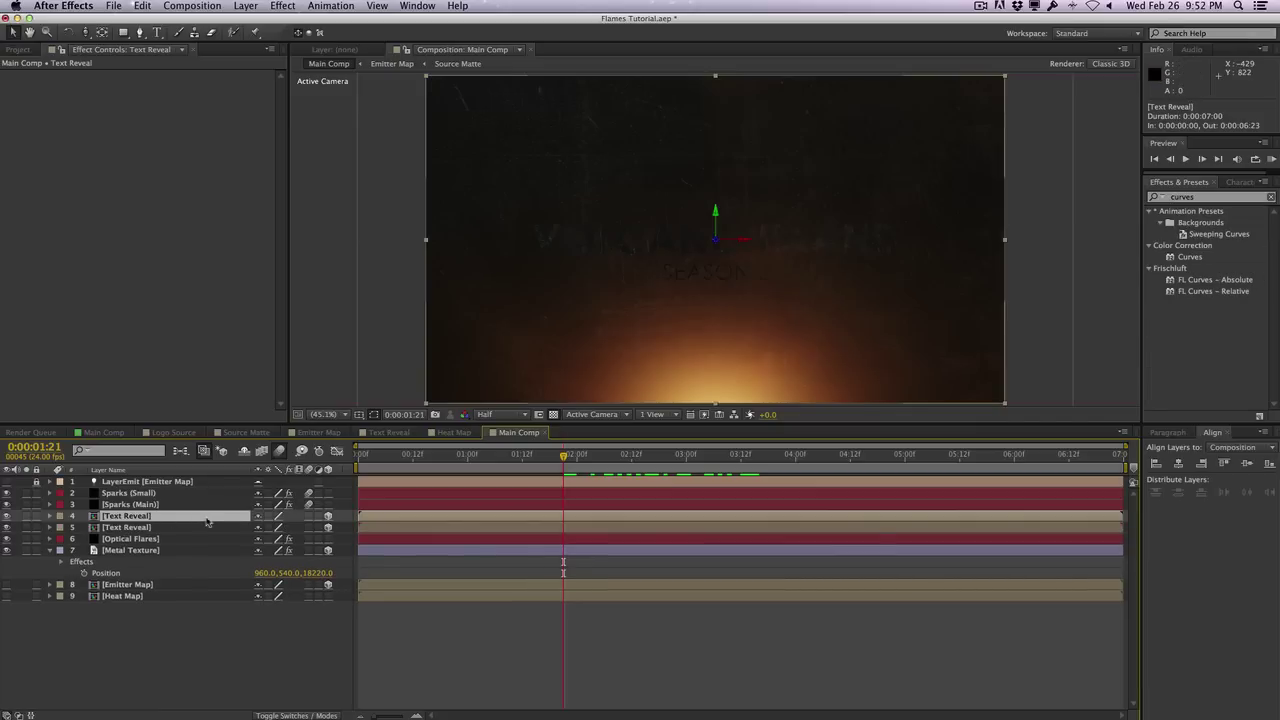
Apply the Curves effect to the lower Text Reveal copy and pull the RGB curve's midpoint down to darken it
click(207, 527)
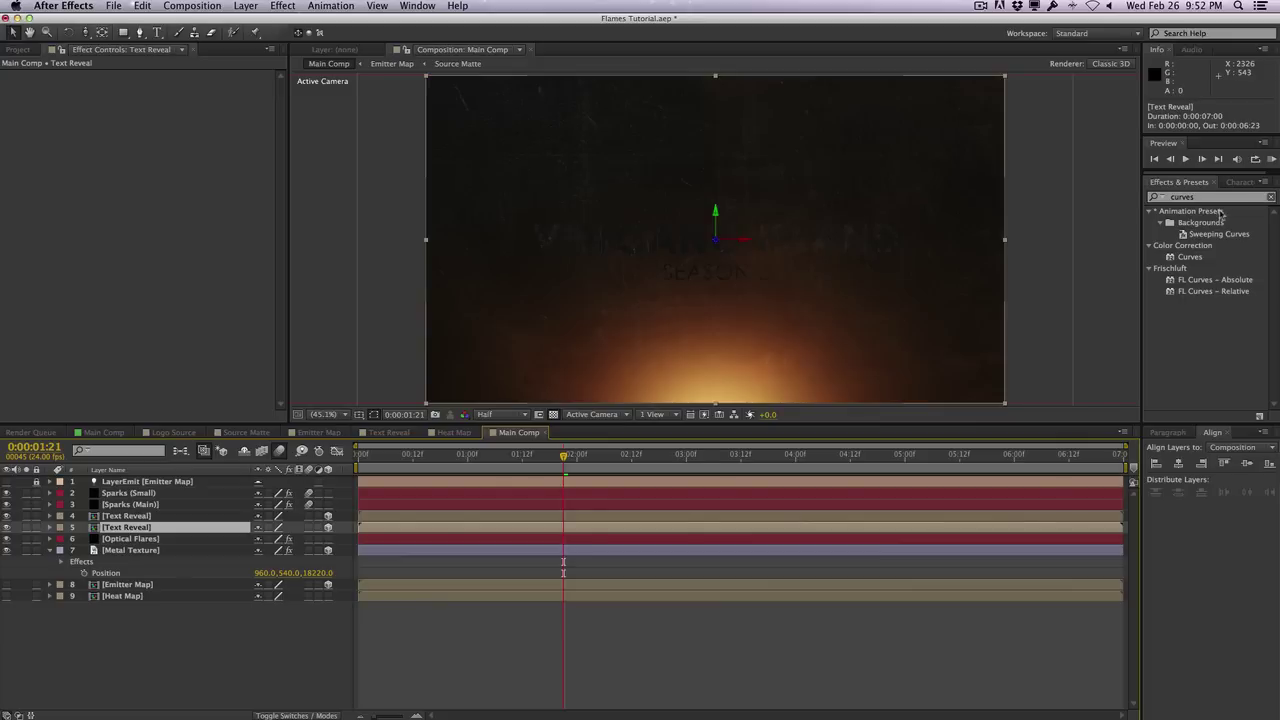
drag(1195, 257, 135, 528)
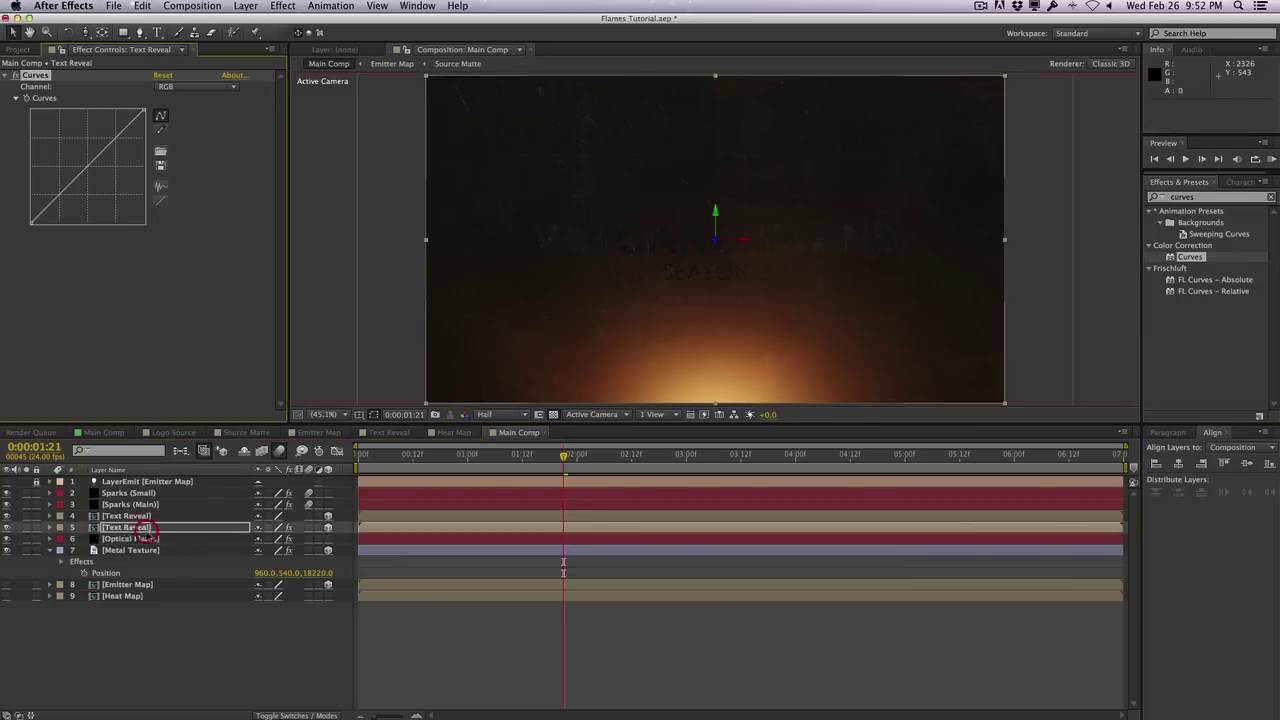
drag(95, 193, 99, 199)
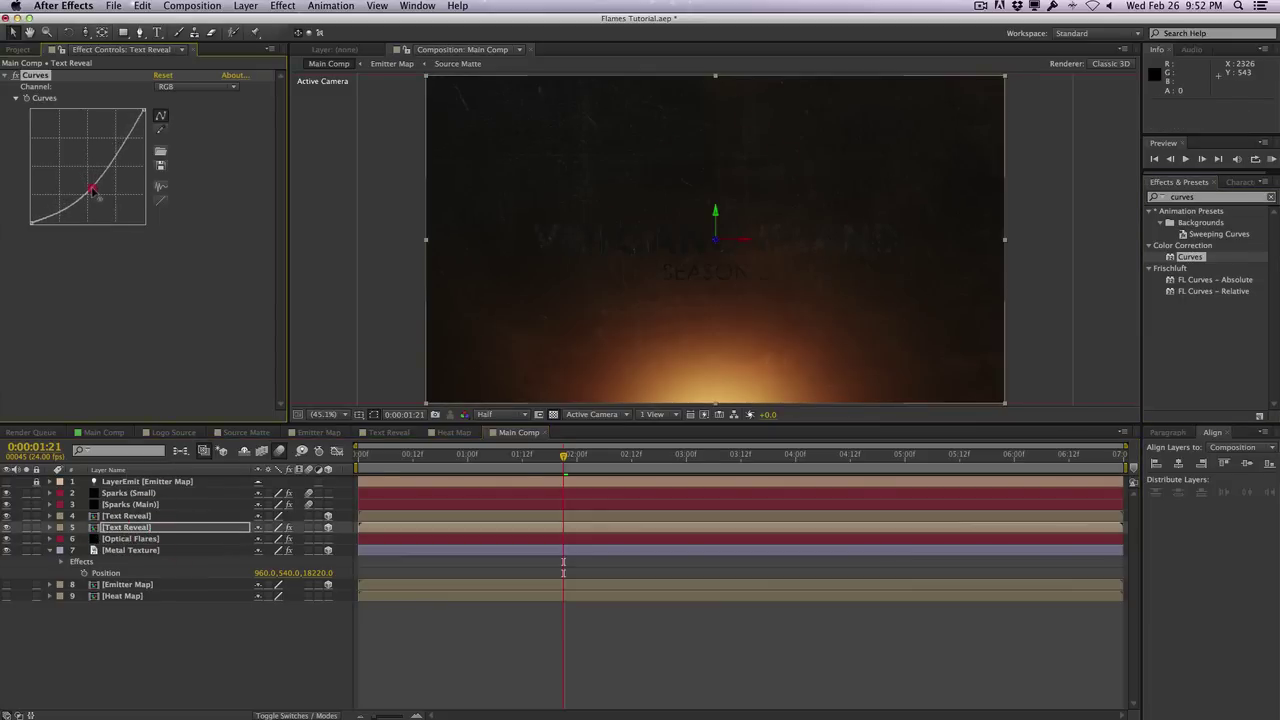
Rename the darkened lower Text Reveal copy as Extrusion
click(145, 528)
key(Return)
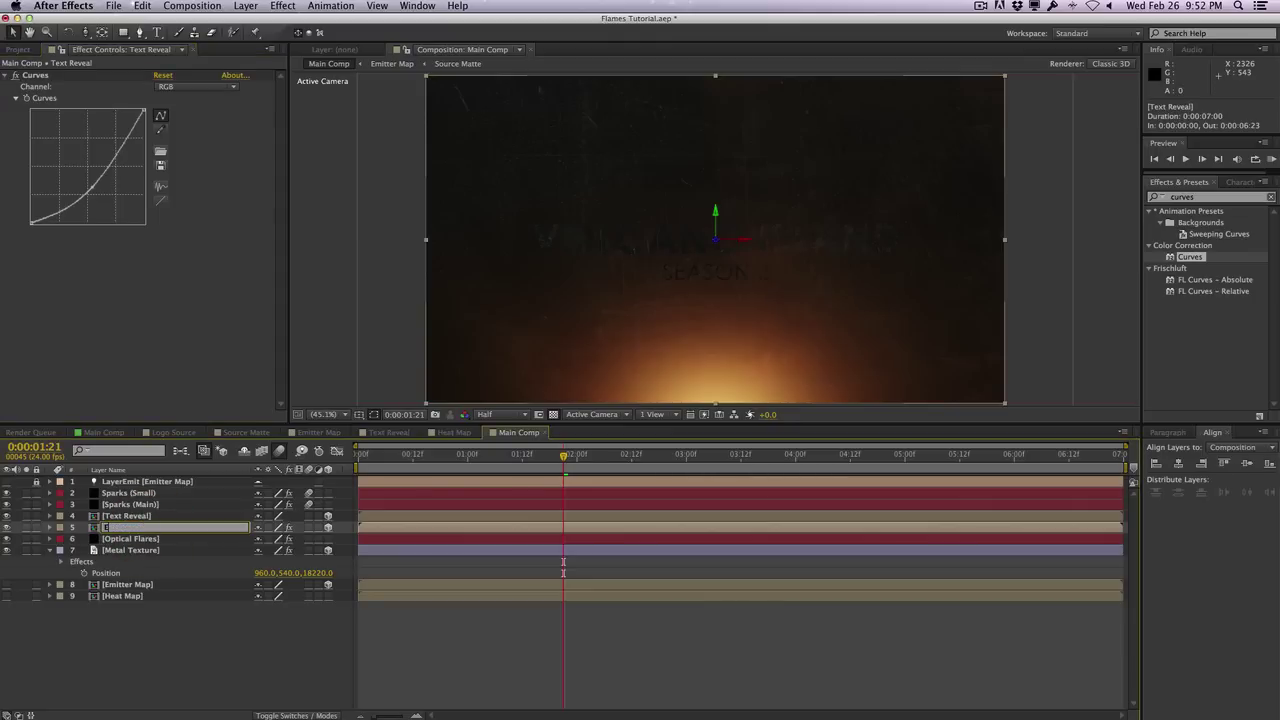
key(Return)
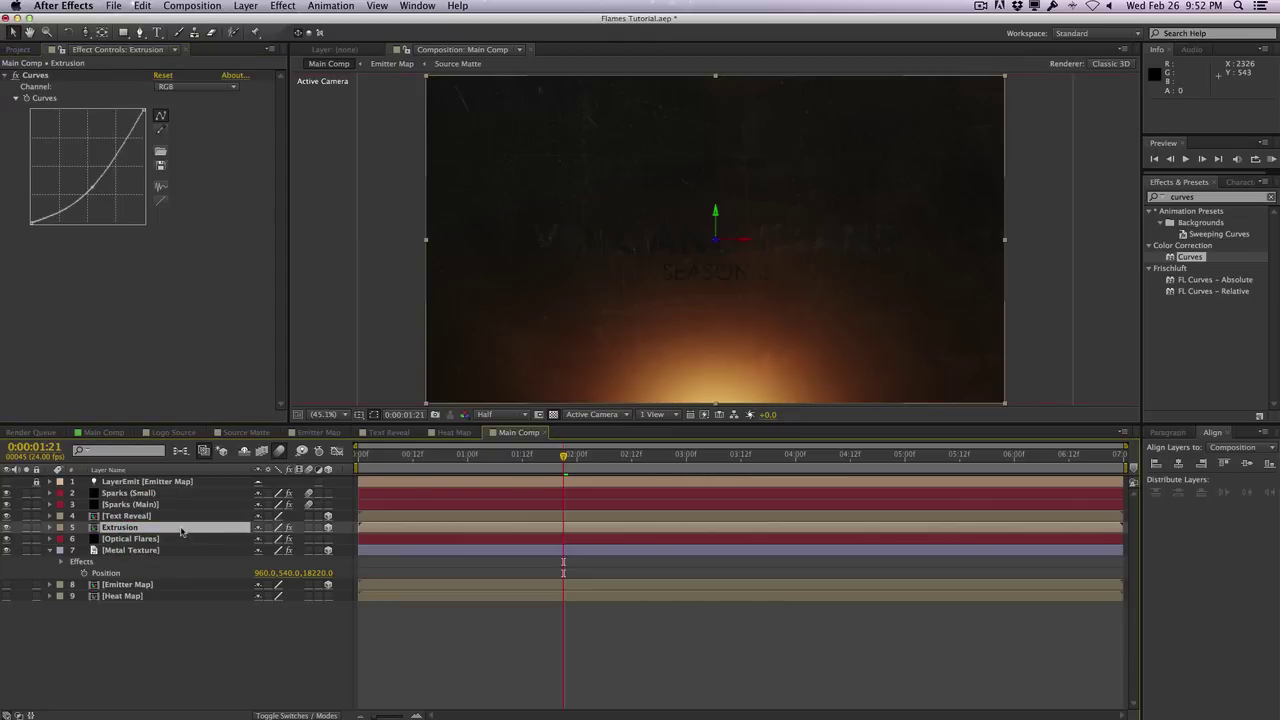
Show the Parent column in the timeline and parent the Extrusion layer to Text Reveal
key(F4)
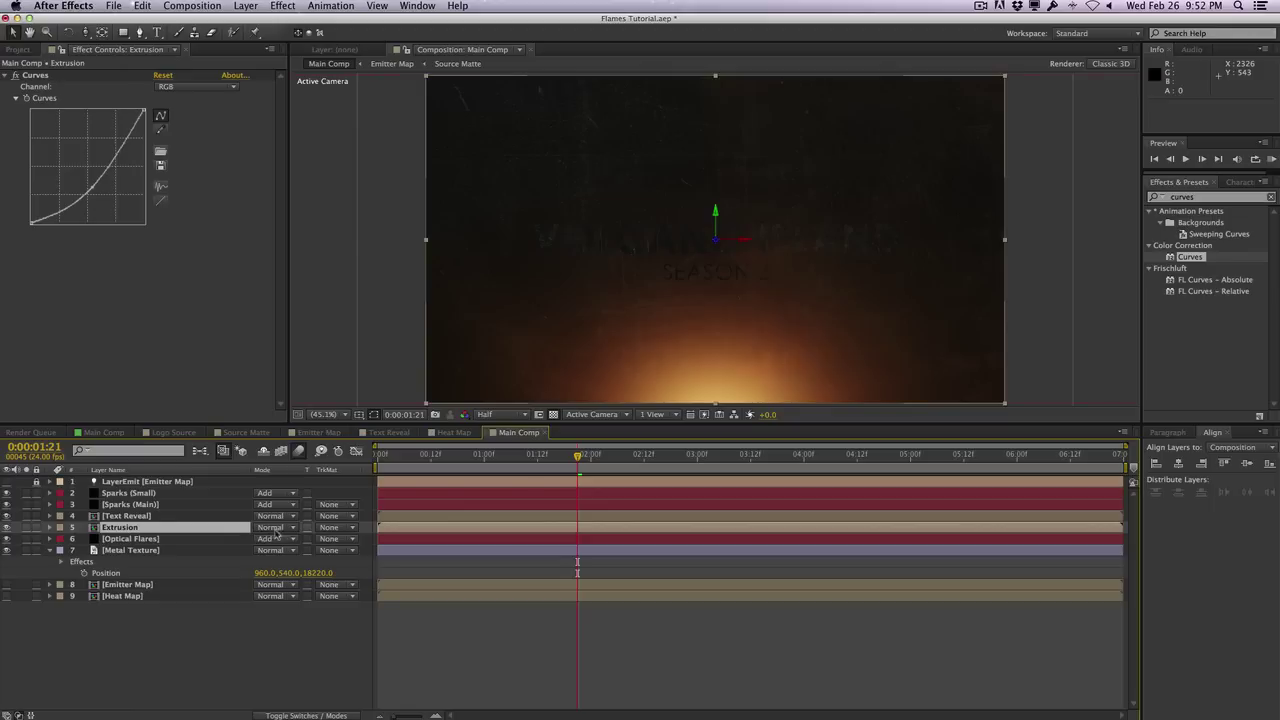
click(339, 536)
click(339, 536)
right_click(331, 471)
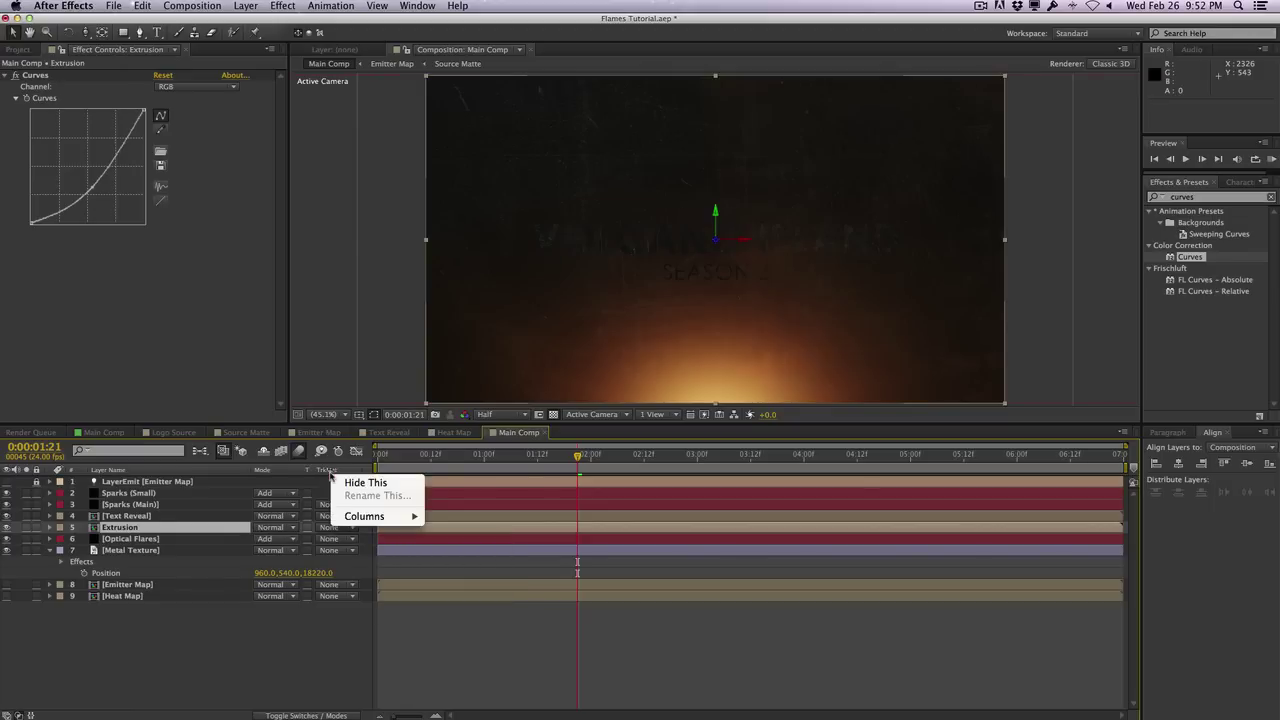
mouse_move(390, 516)
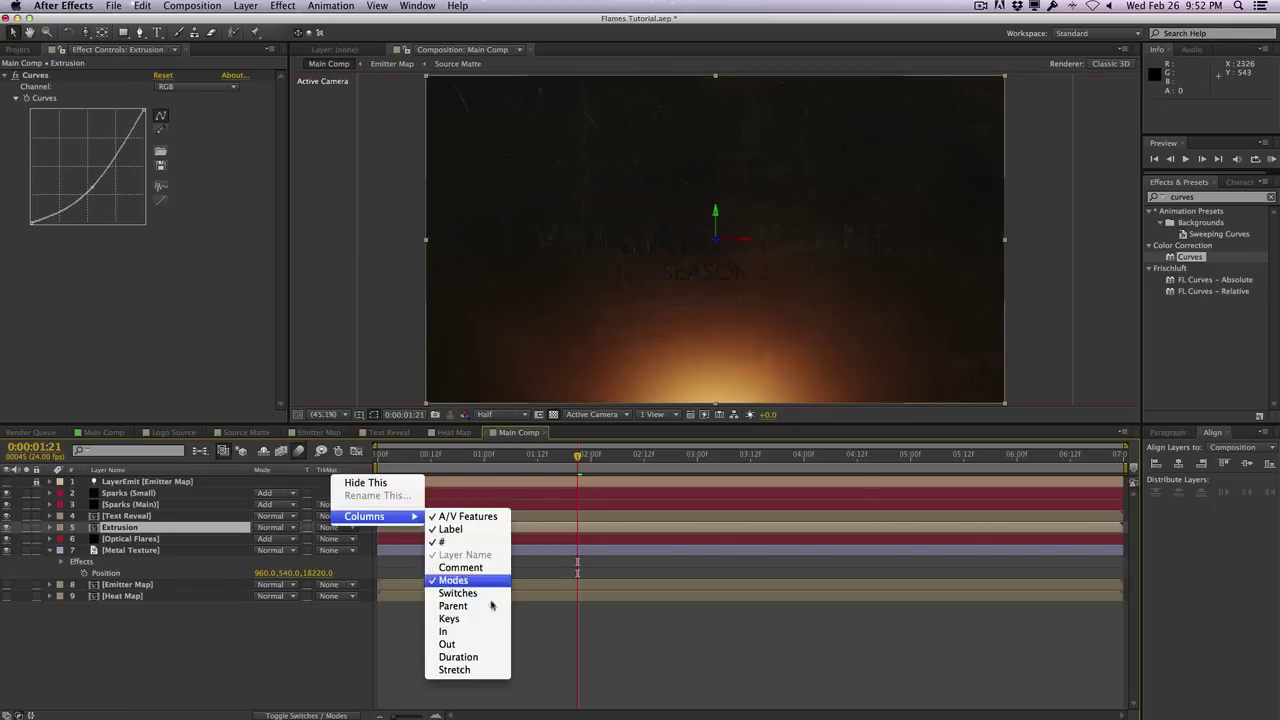
click(489, 607)
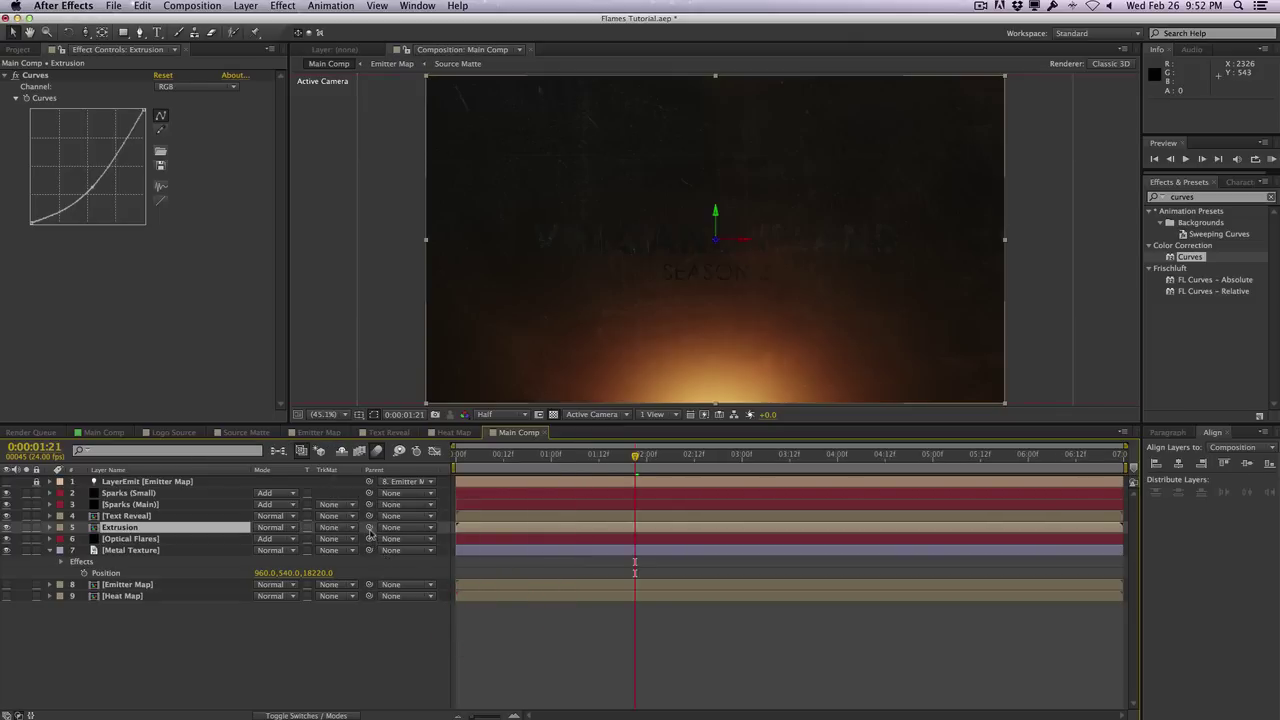
drag(369, 529, 182, 518)
click(212, 647)
Set the Z position of the Extrusion layer to 1
click(187, 528)
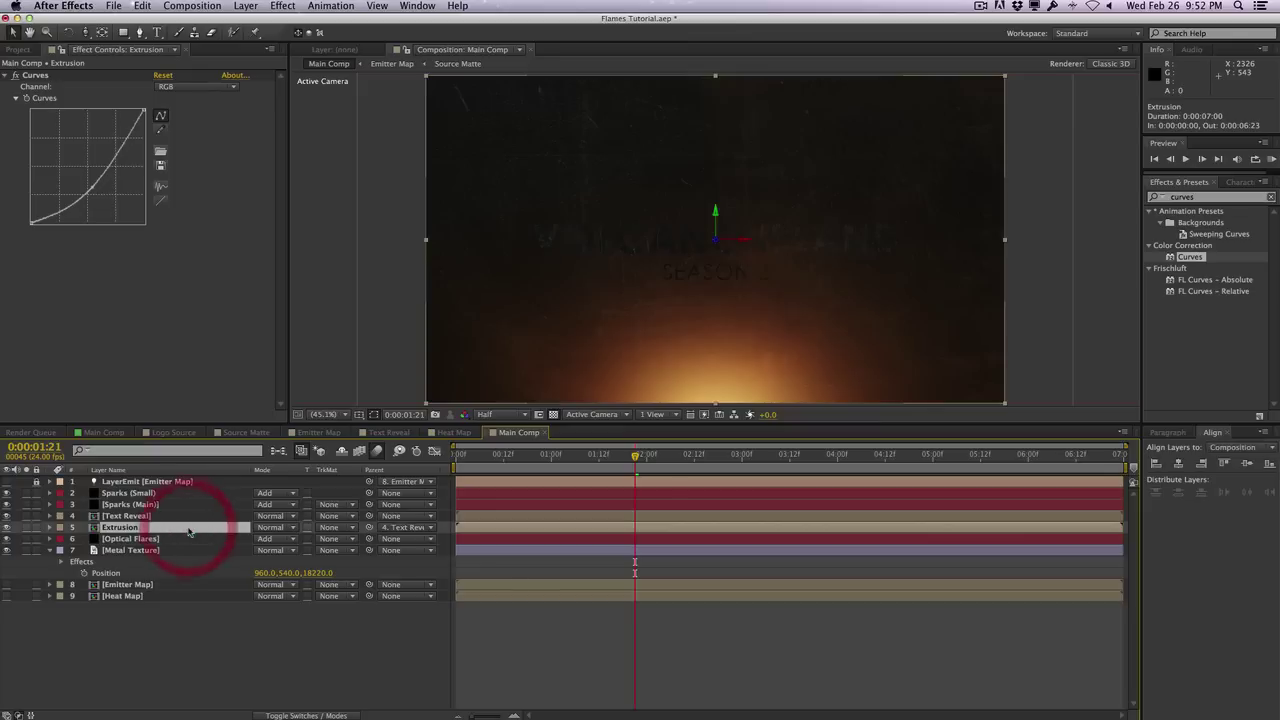
key(p)
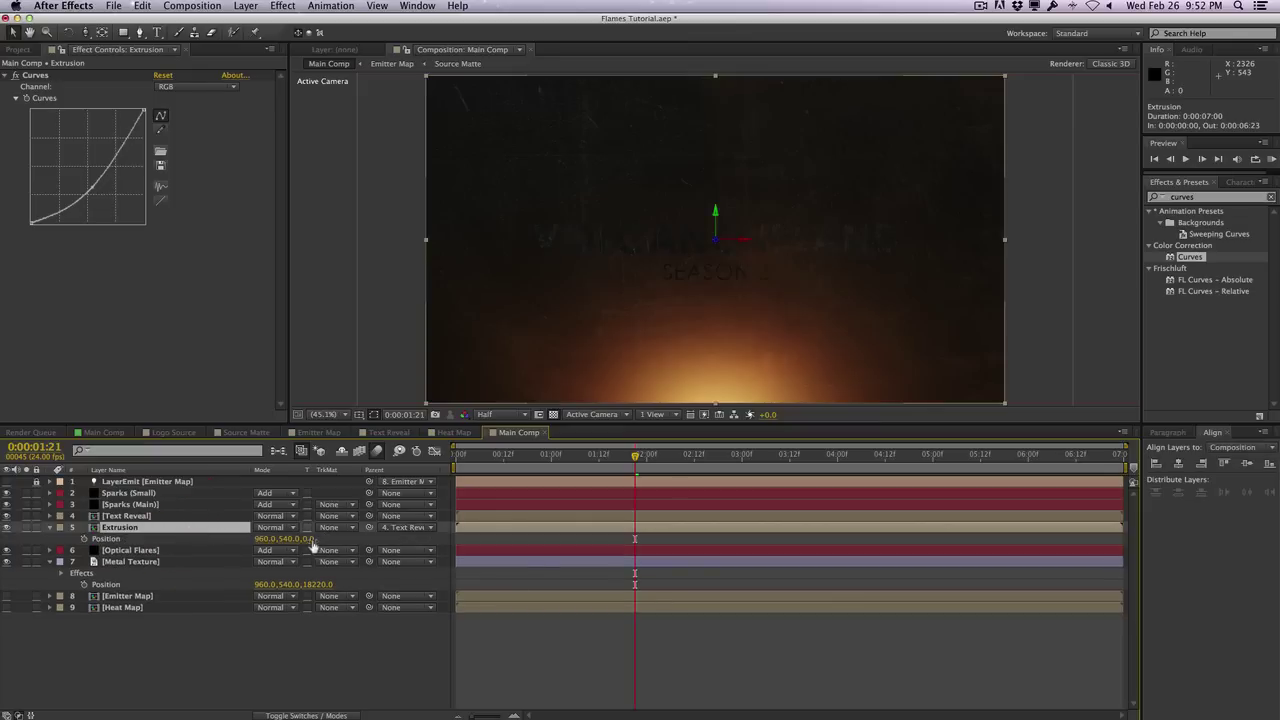
drag(312, 540, 316, 540)
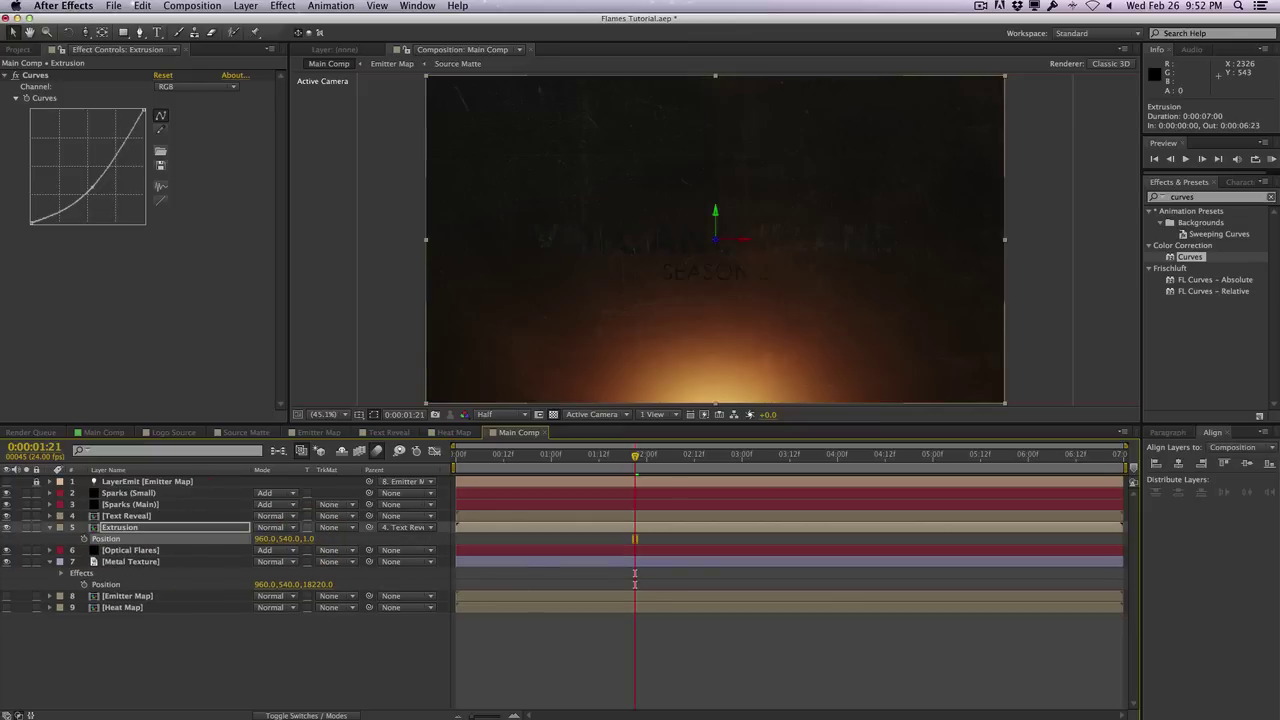
Duplicate the Extrusion layer six times to make copies Extrusion 2 through Extrusion 7
click(147, 528)
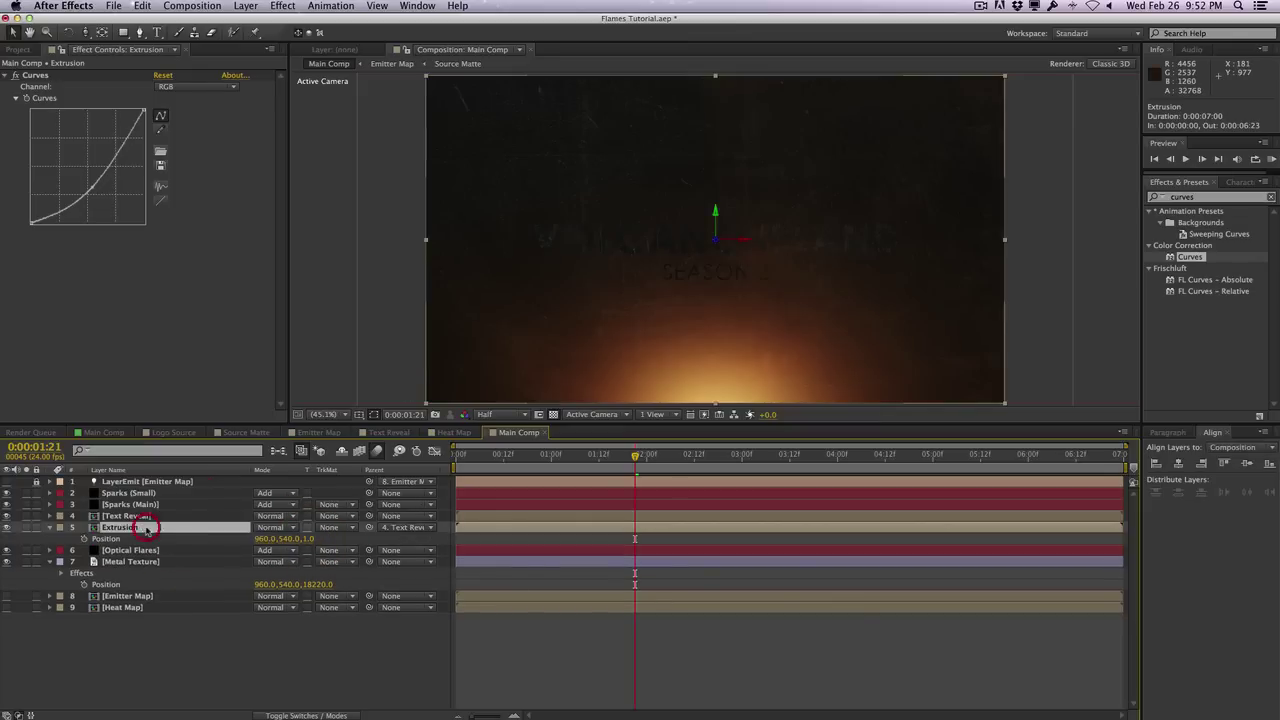
key(super+d)
key(super+d)
key(super+d)
key(super+d)
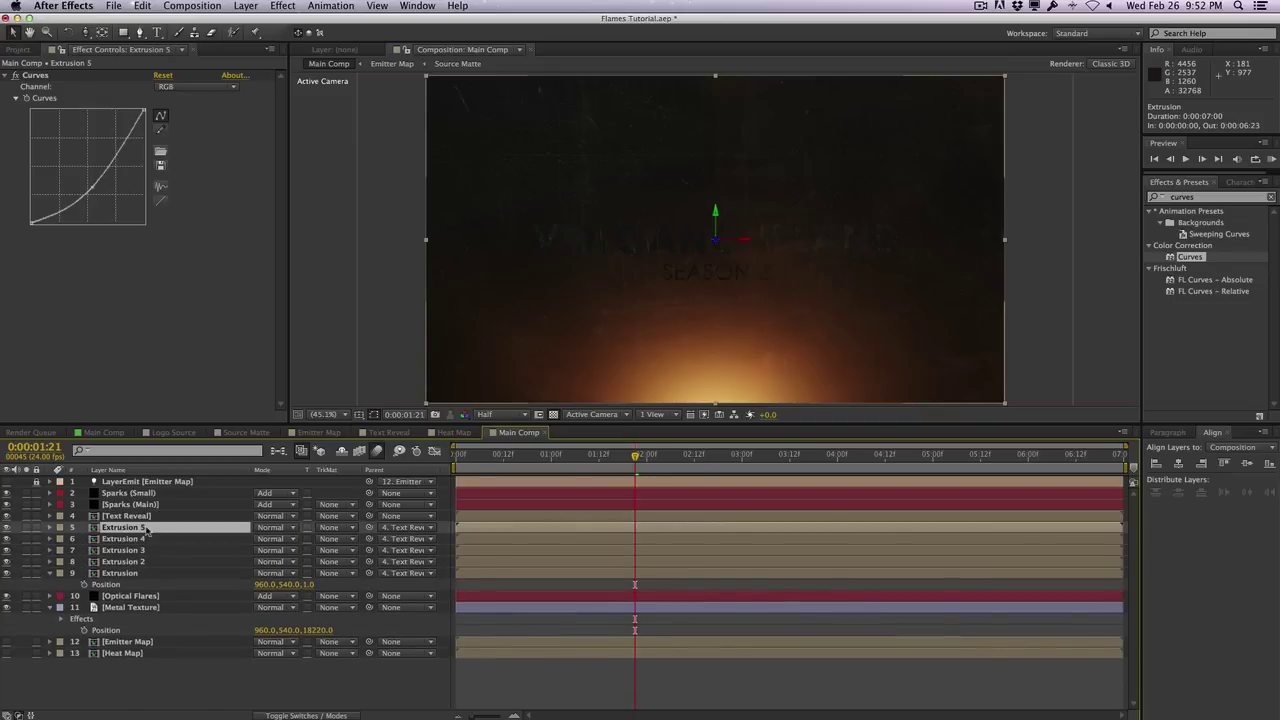
key(super+d)
key(super+d)
Reorder the layers so the six copies sit below the original Extrusion, and reveal their Position properties
shift+click(155, 581)
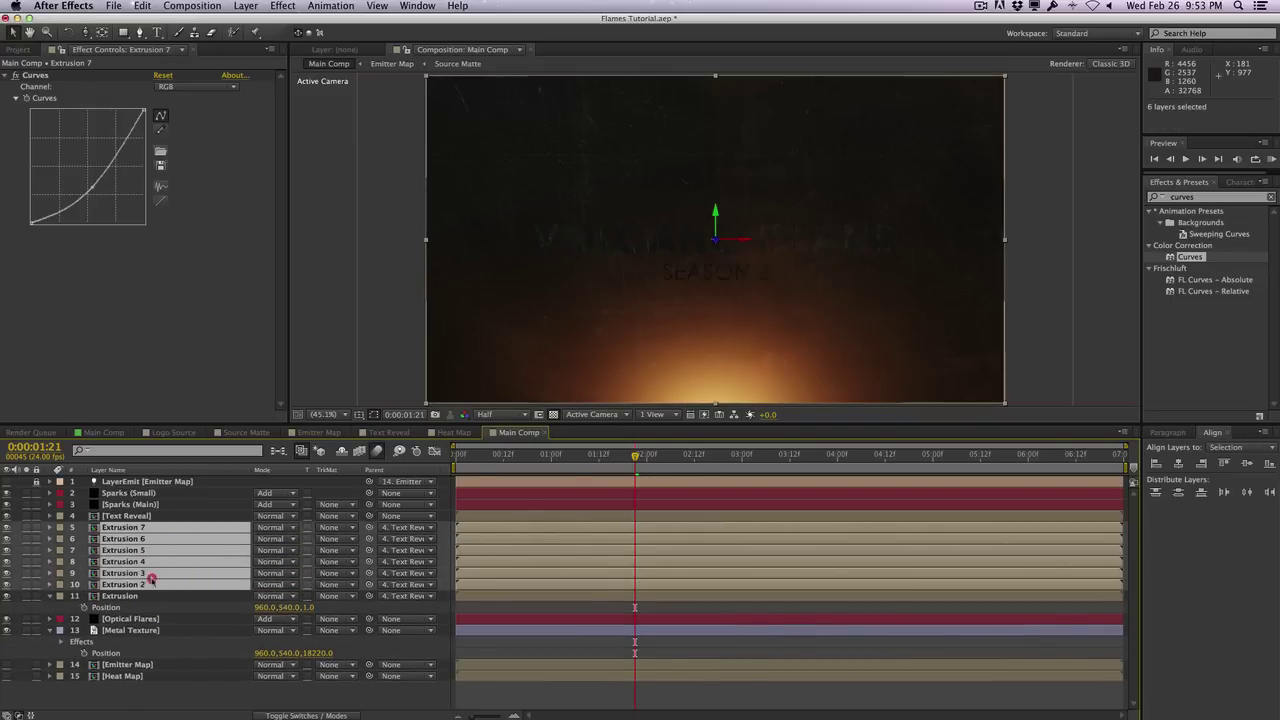
drag(157, 580, 152, 607)
key(p)
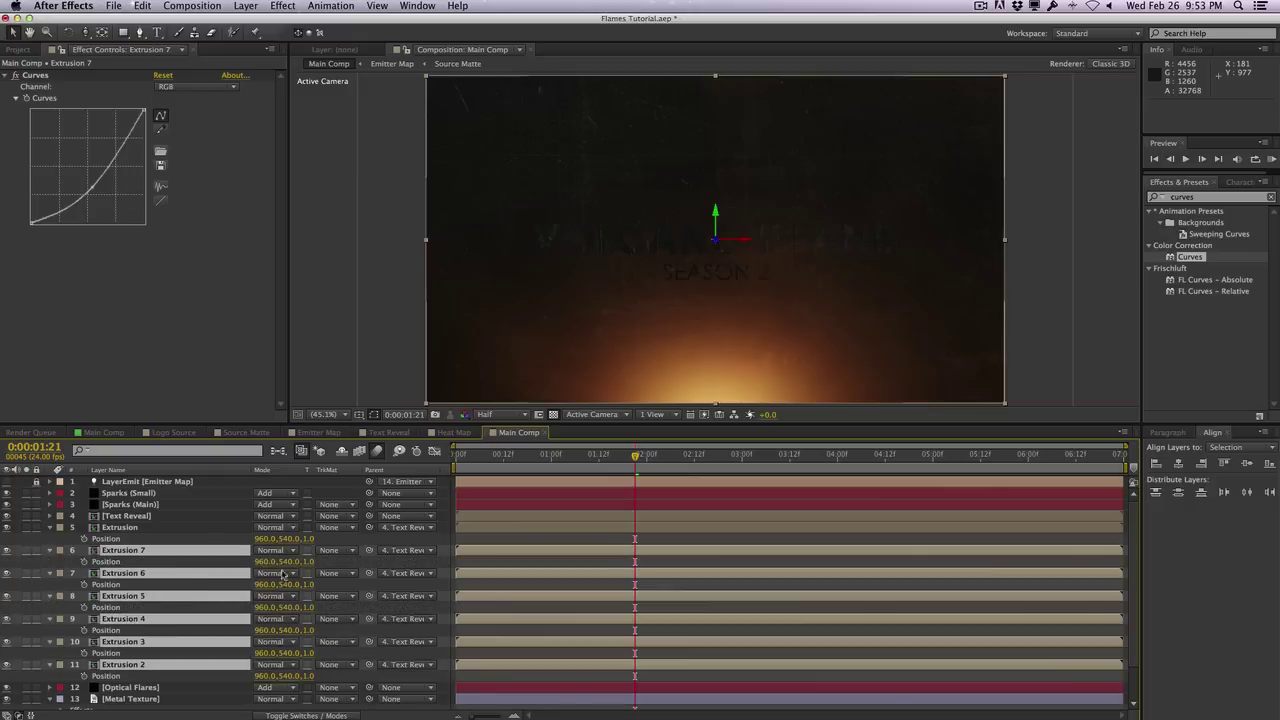
Try Z positions of 2, 3, 4, 5, 6 and 7 for the copies from Extrusion 7 down to Extrusion 2
click(332, 567)
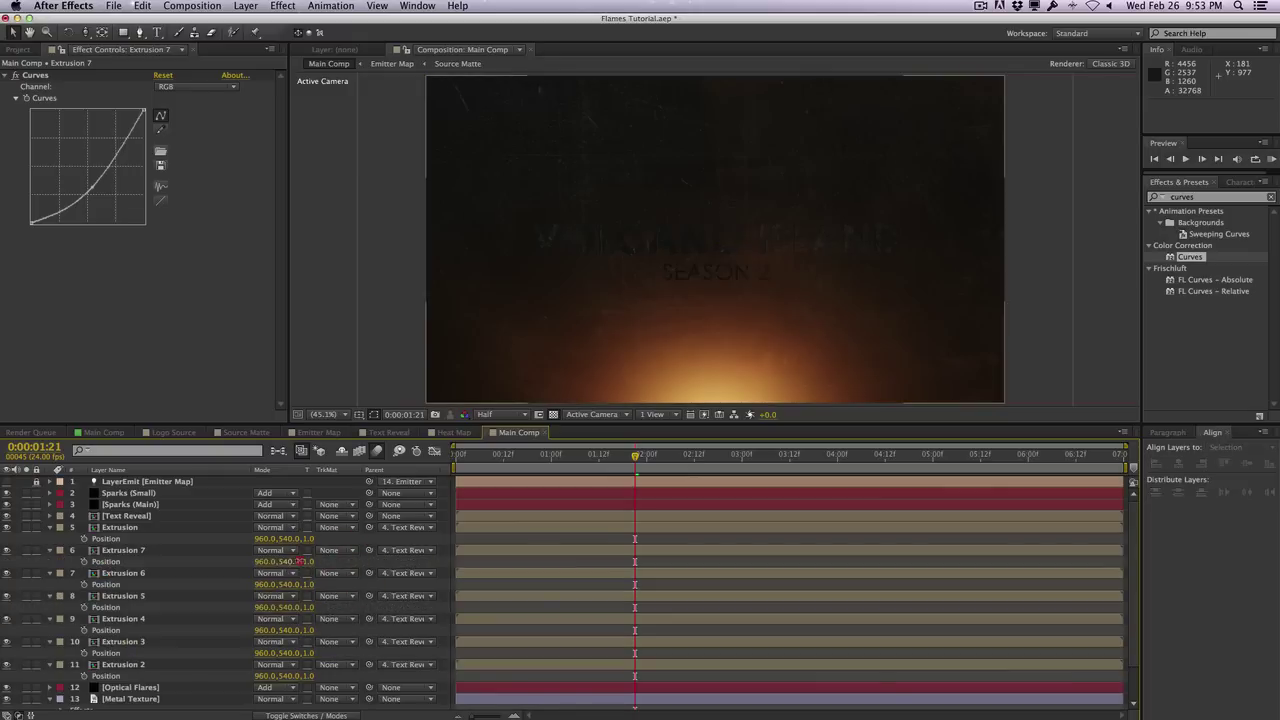
click(298, 561)
text(2)
key(Return)
click(308, 584)
text(3)
key(Return)
click(312, 607)
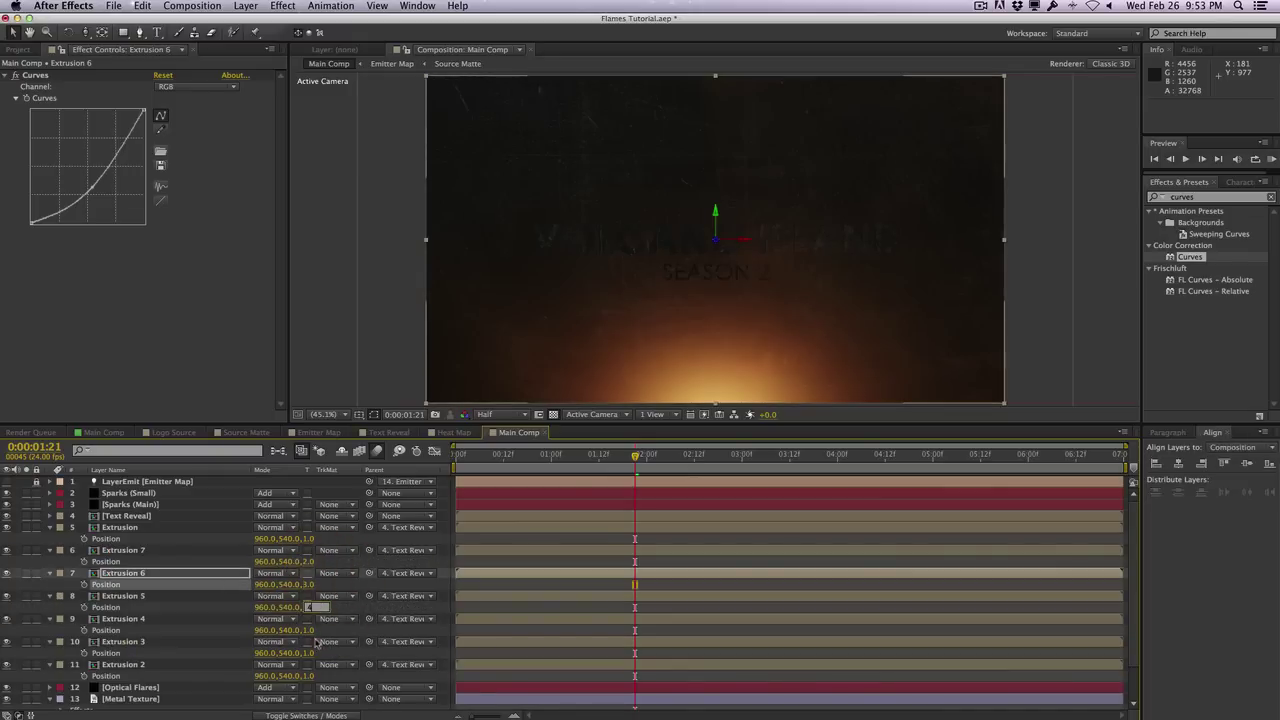
text(4)
key(Return)
click(305, 630)
text(5)
key(Return)
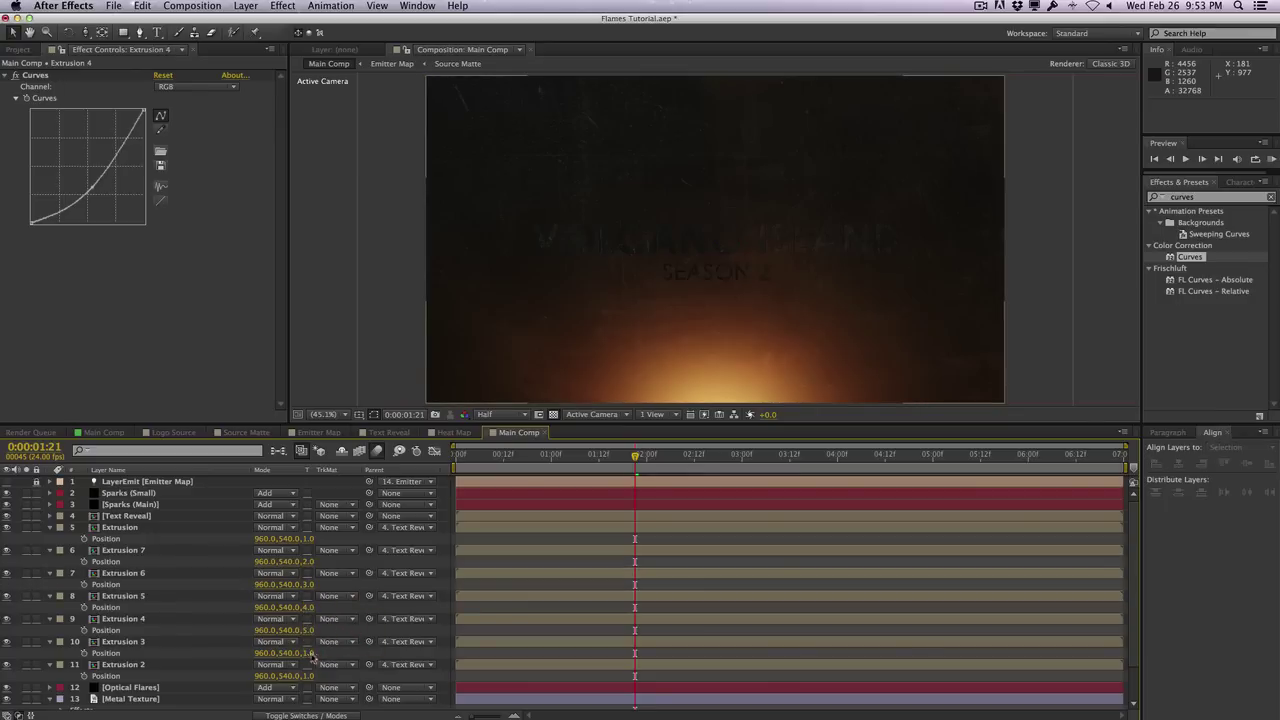
click(312, 653)
text(6)
click(372, 607)
click(308, 676)
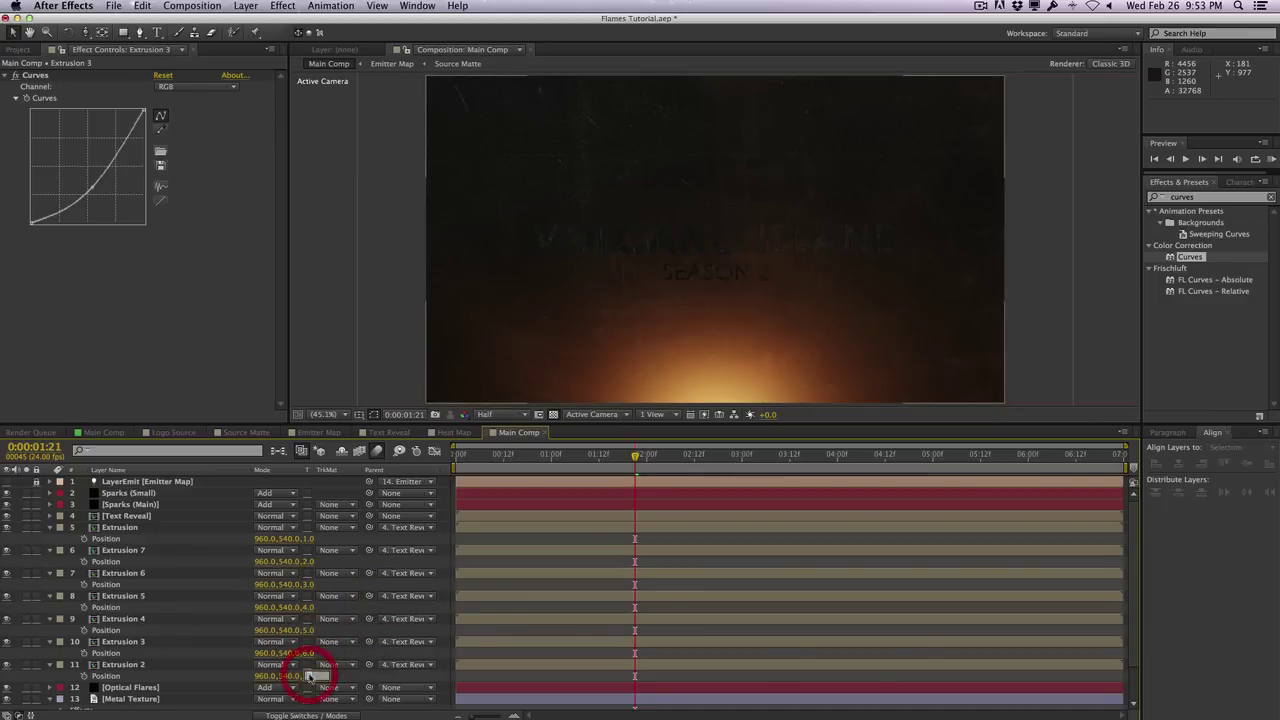
text(7)
click(316, 352)
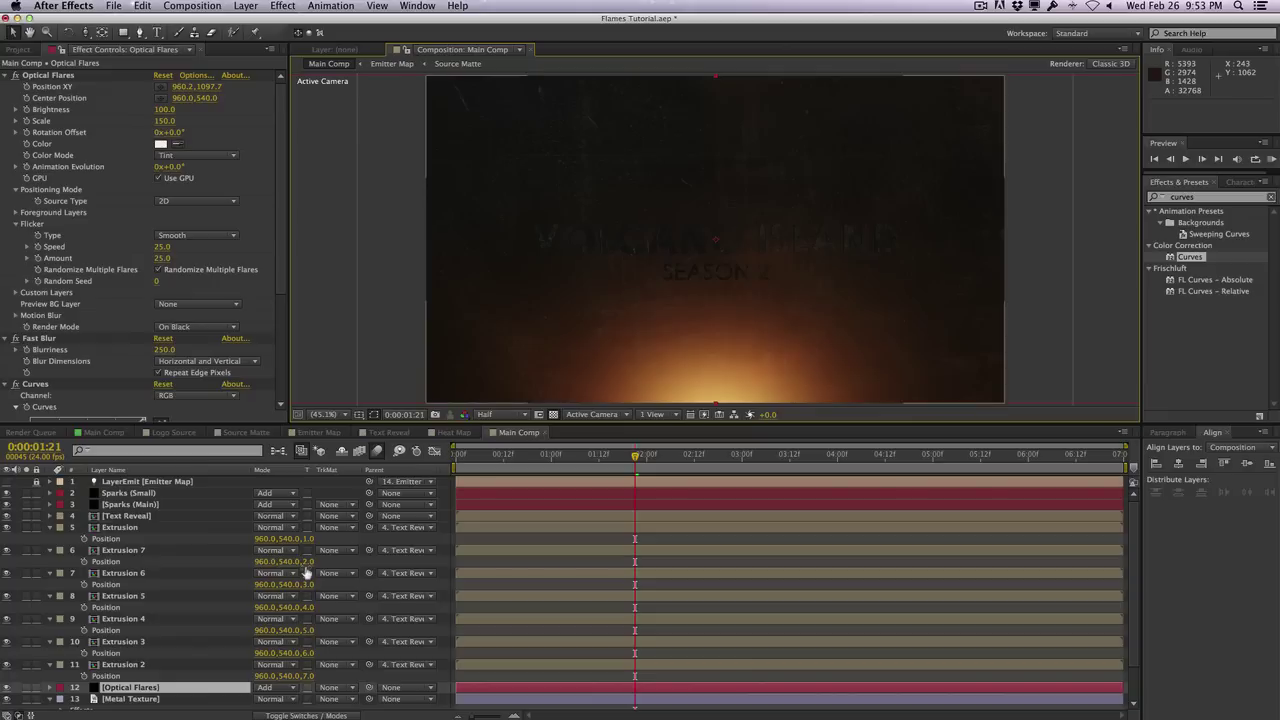
Set the Z positions of Extrusion 7 down to Extrusion 2 to 5, 10, 15, 20, 25 and 30
click(307, 570)
click(318, 558)
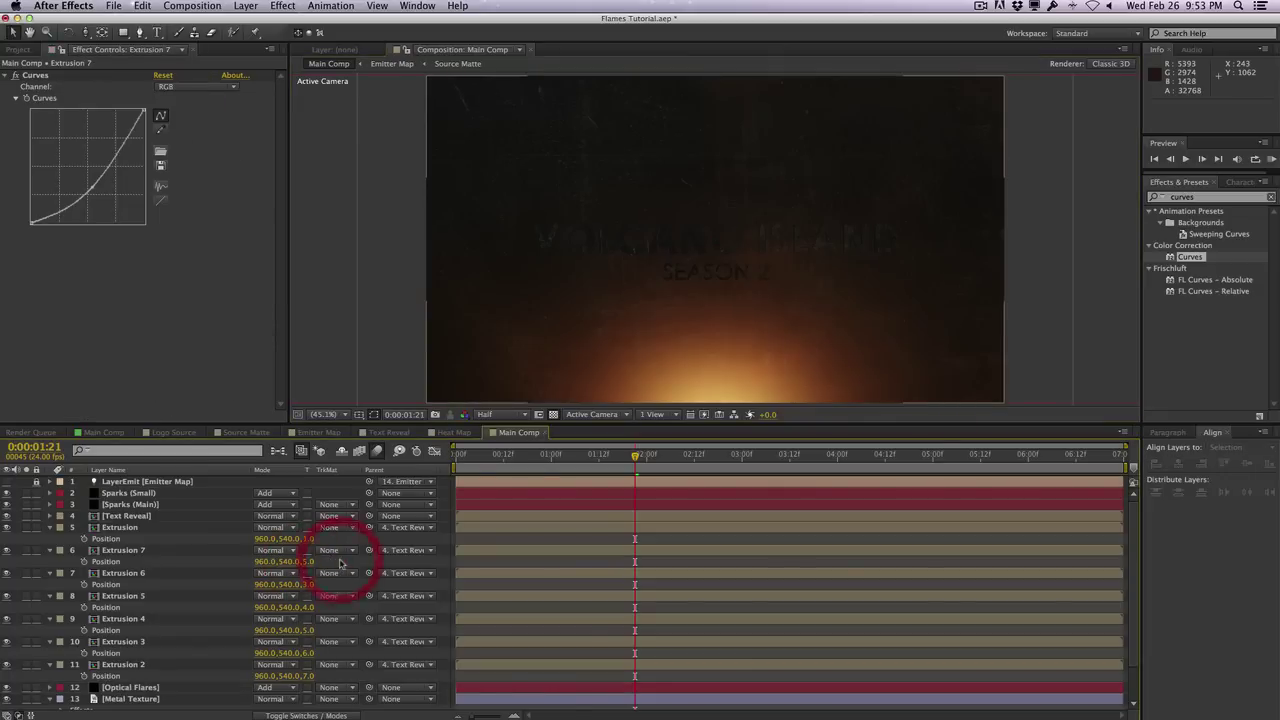
click(306, 584)
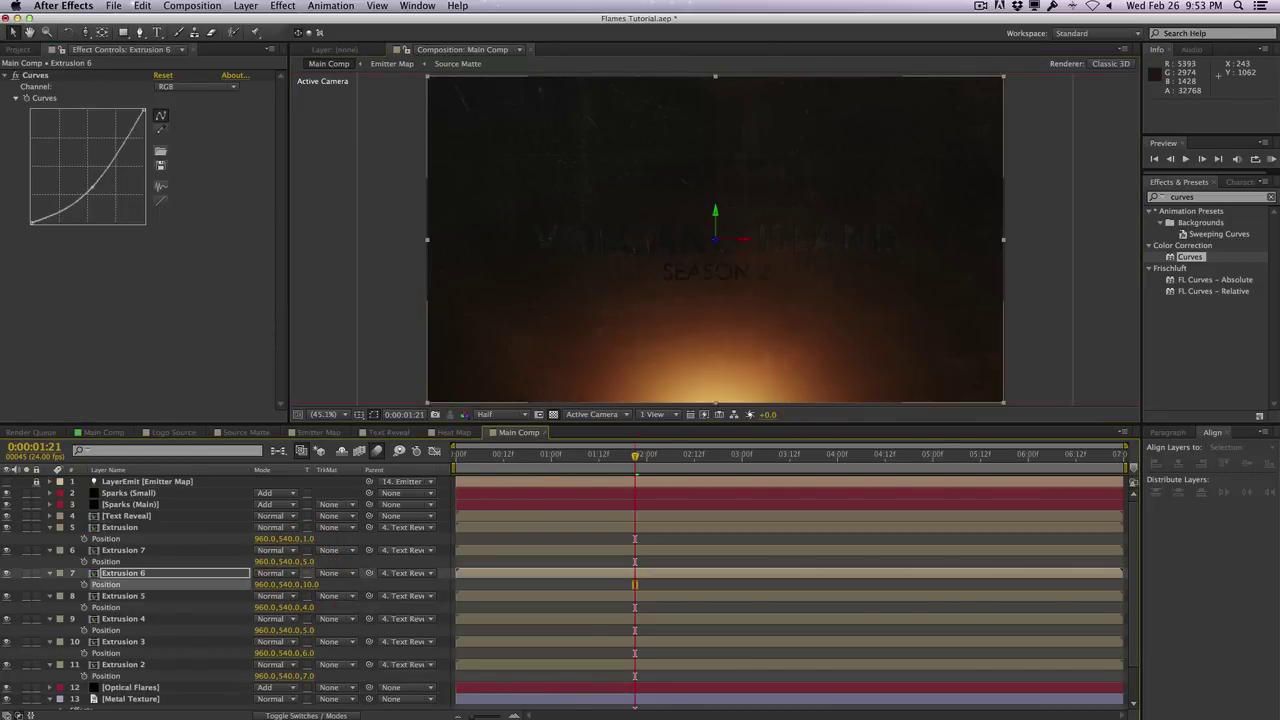
click(310, 607)
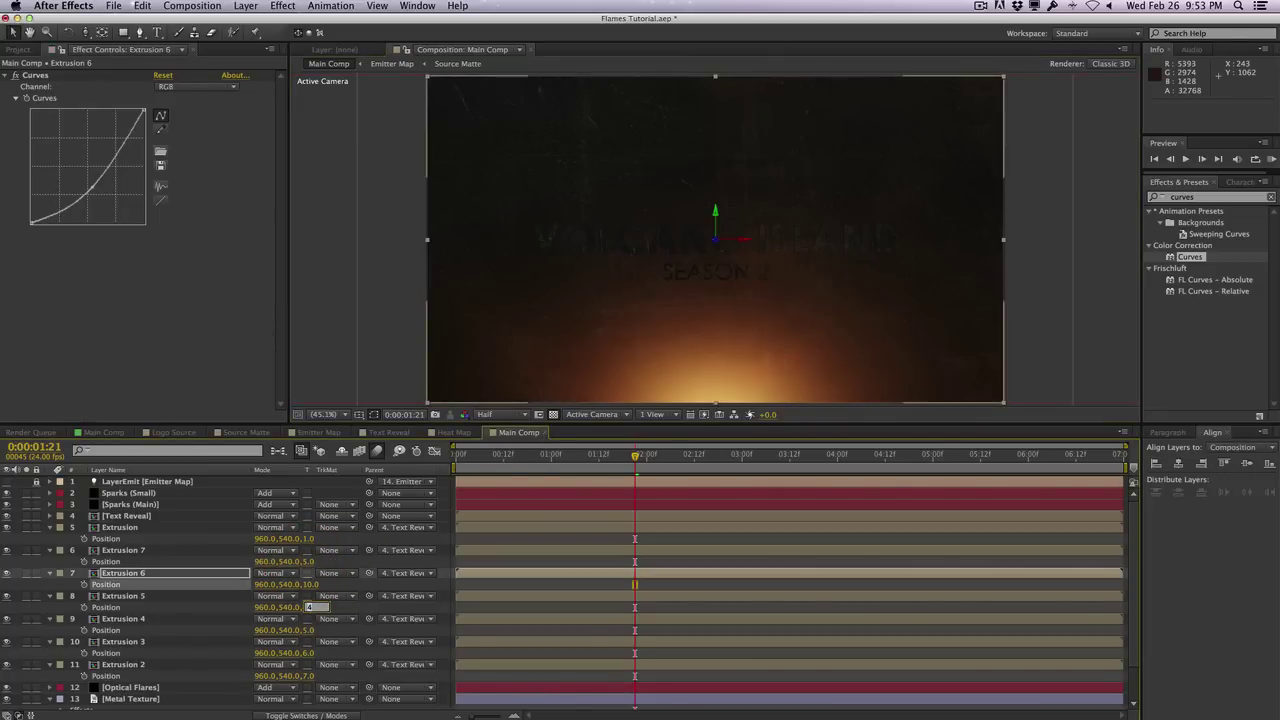
text(15)
click(335, 607)
drag(305, 630, 330, 676)
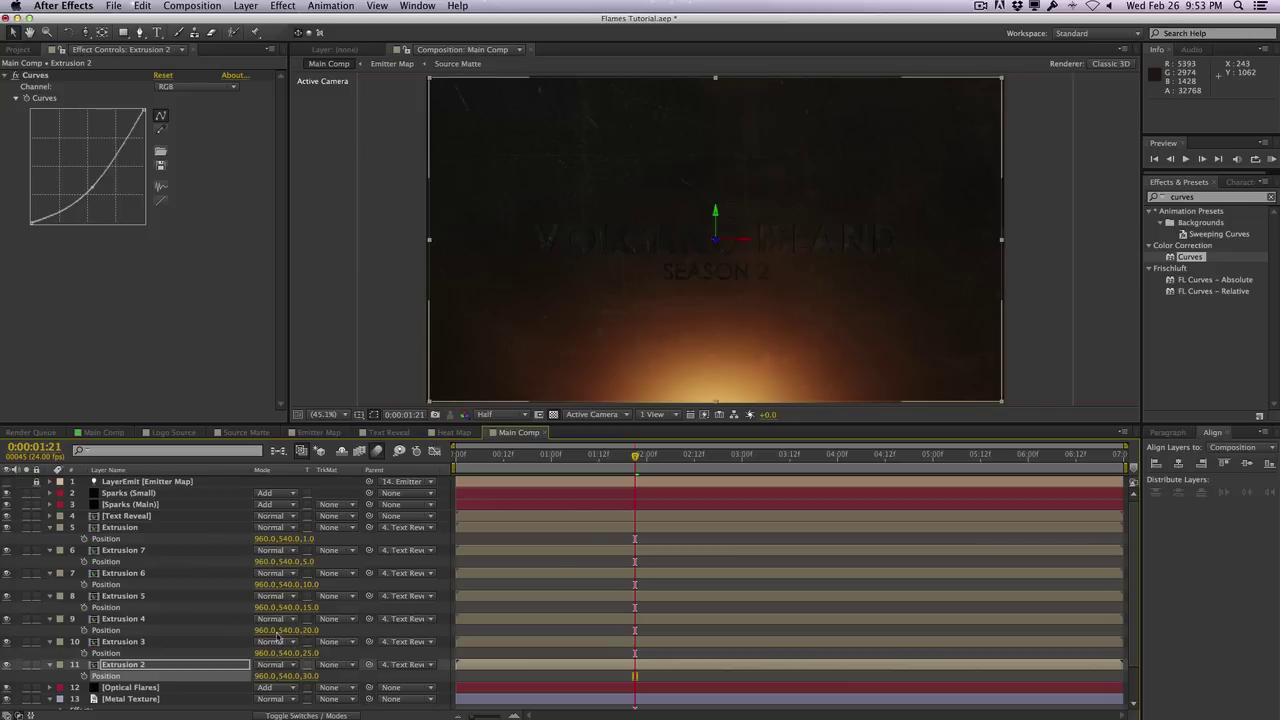
Collapse the revealed Position properties of the Extrusion layer and its copies Extrusion 7 through Extrusion 2
click(50, 527)
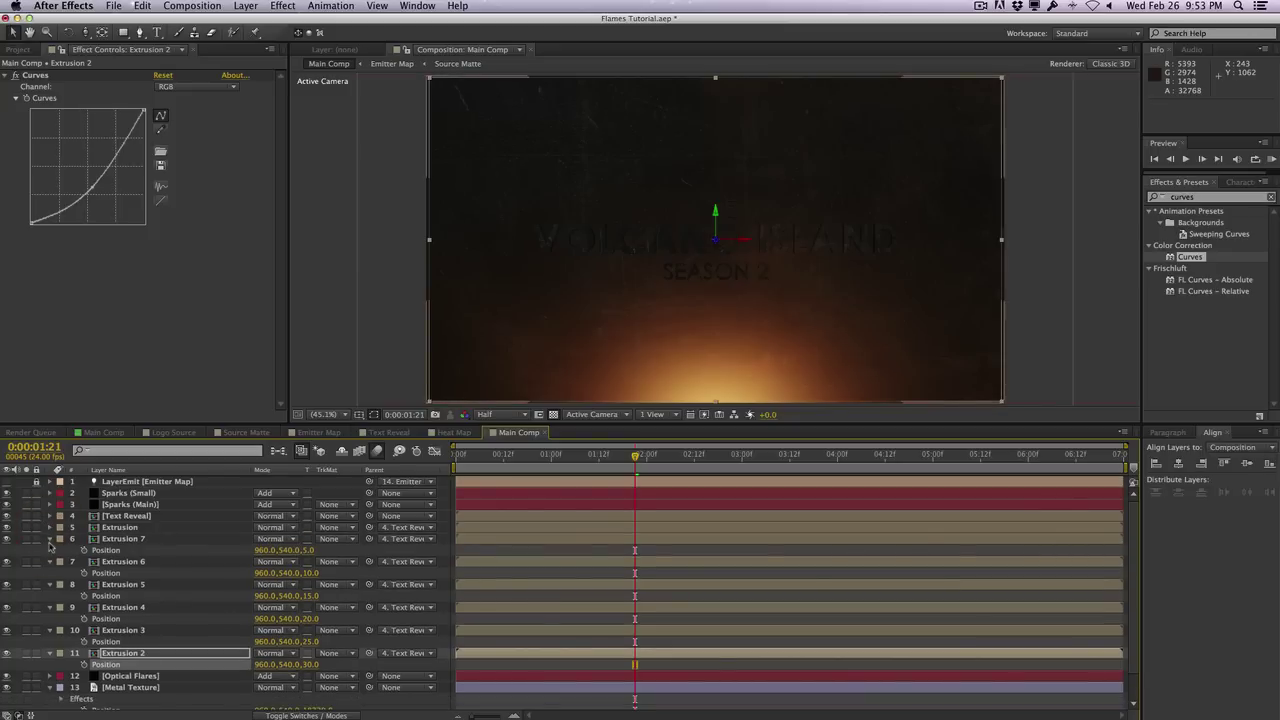
click(50, 538)
click(50, 550)
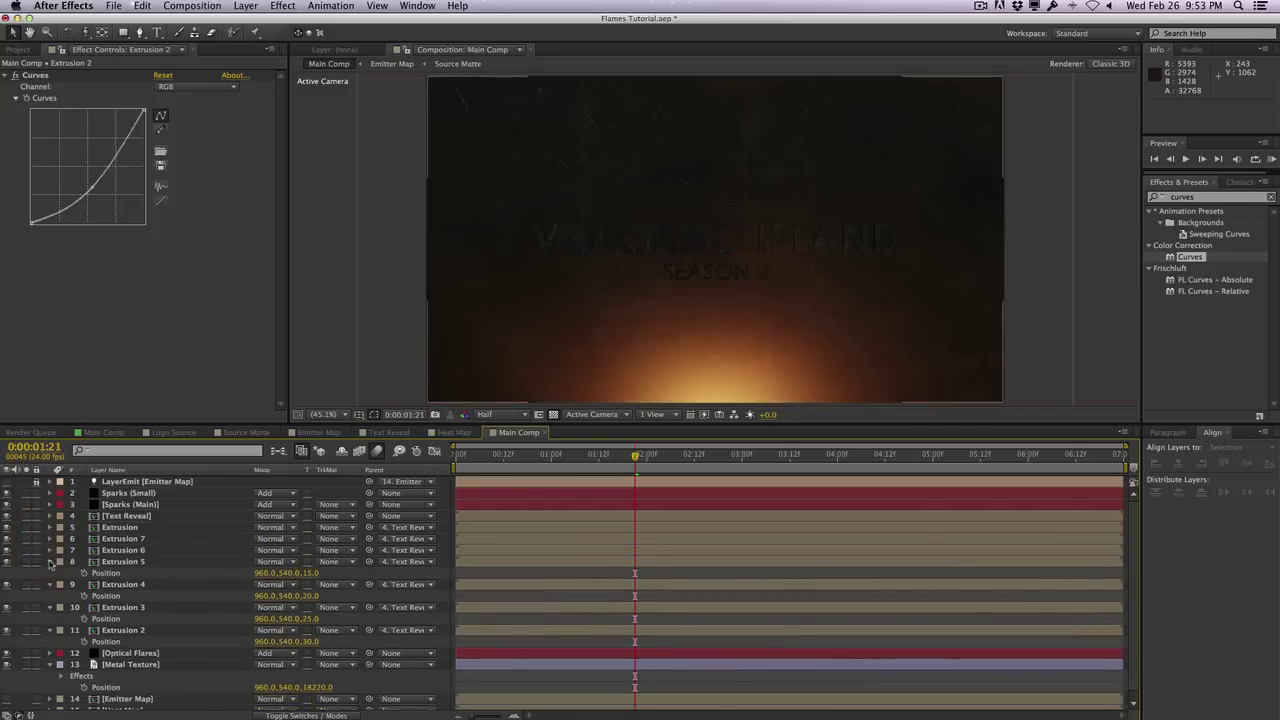
click(50, 561)
click(50, 573)
click(50, 584)
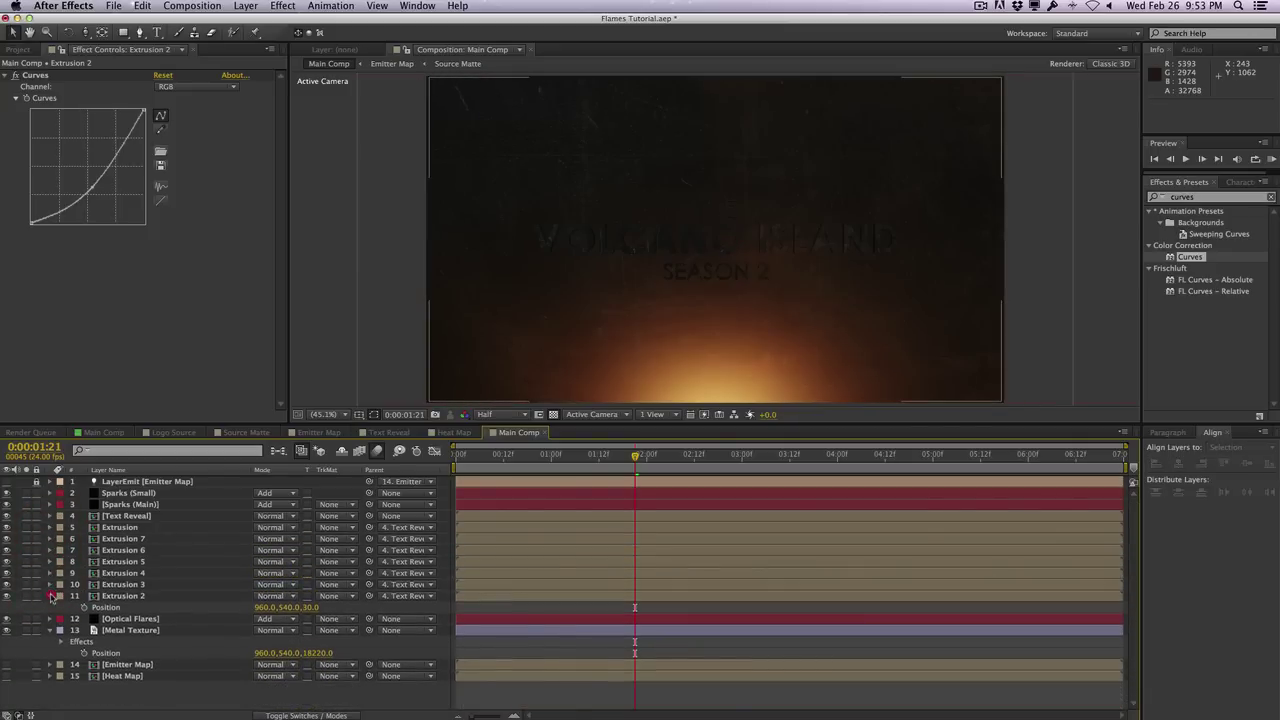
click(50, 595)
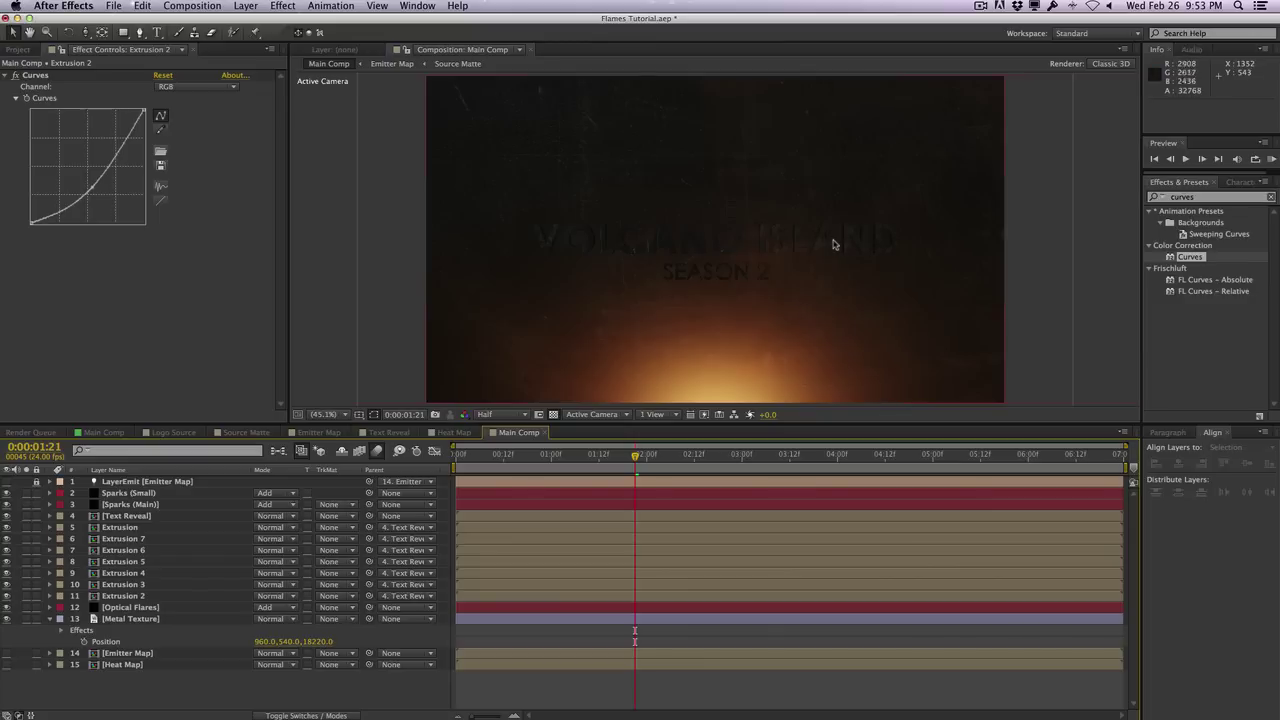
Find the Bevel Alpha effect and apply it to the Text Reveal layer
click(163, 517)
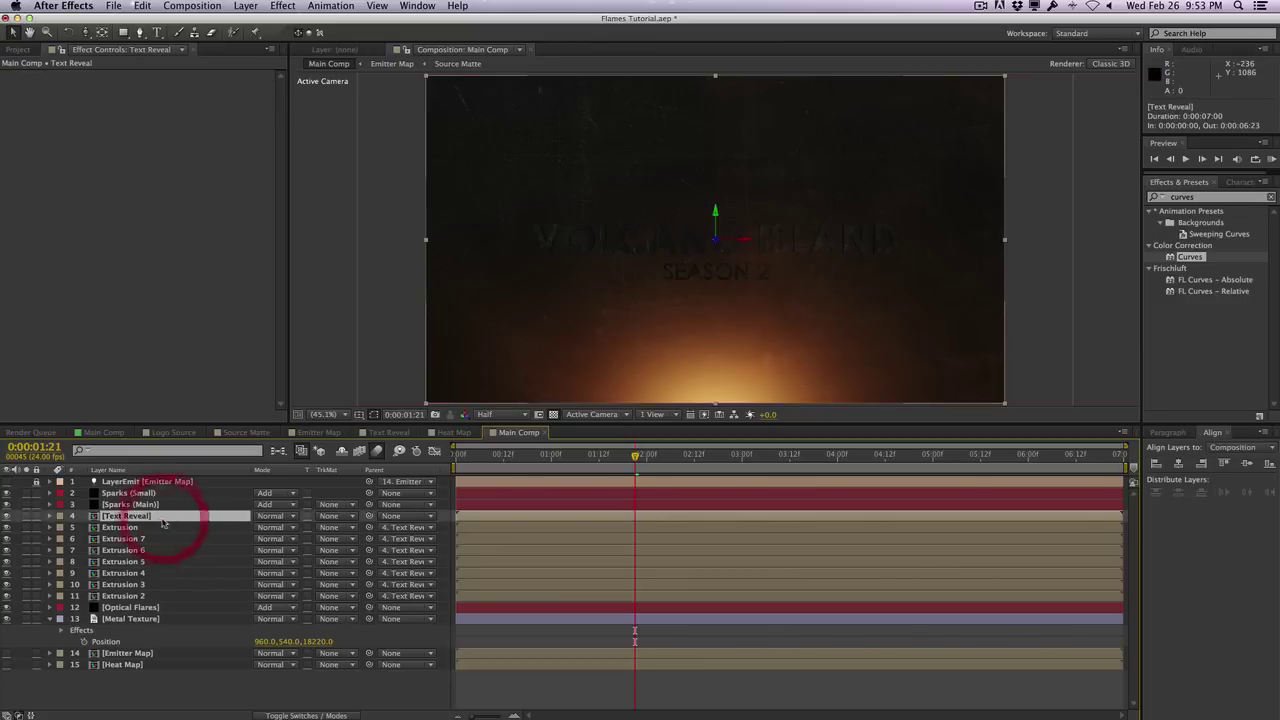
double_click(1245, 196)
text(bevel)
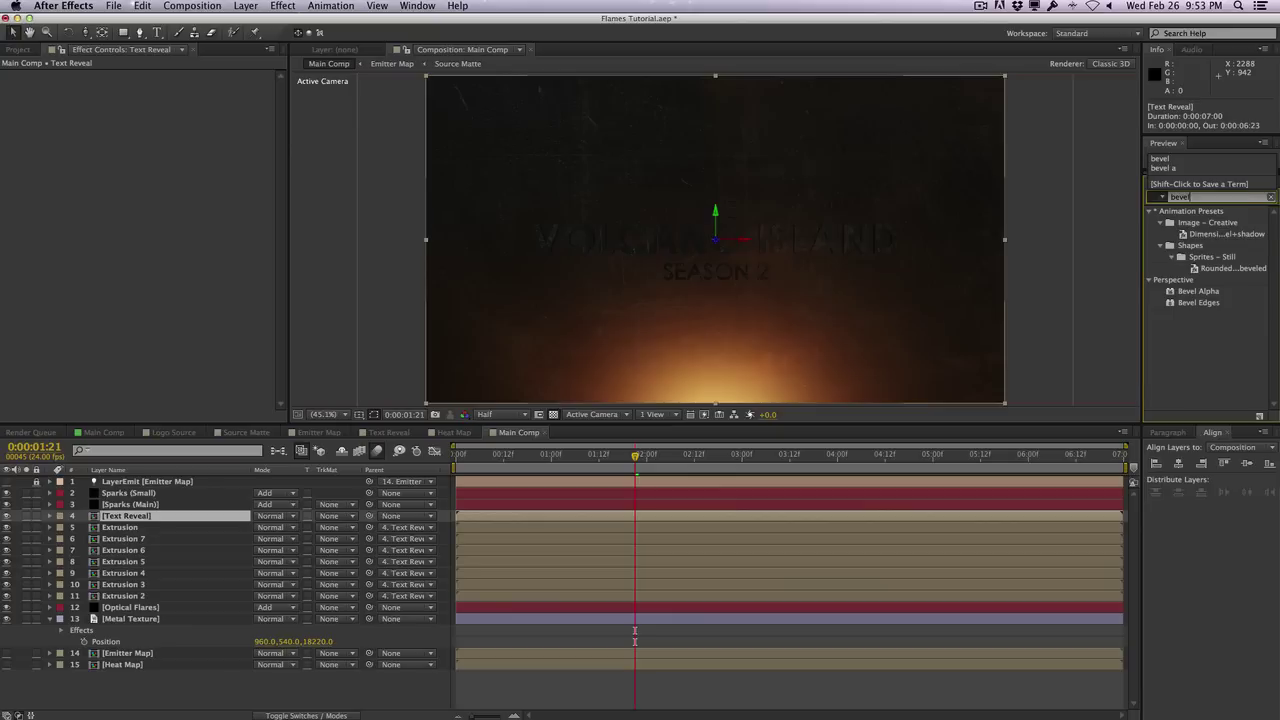
drag(1206, 291, 169, 262)
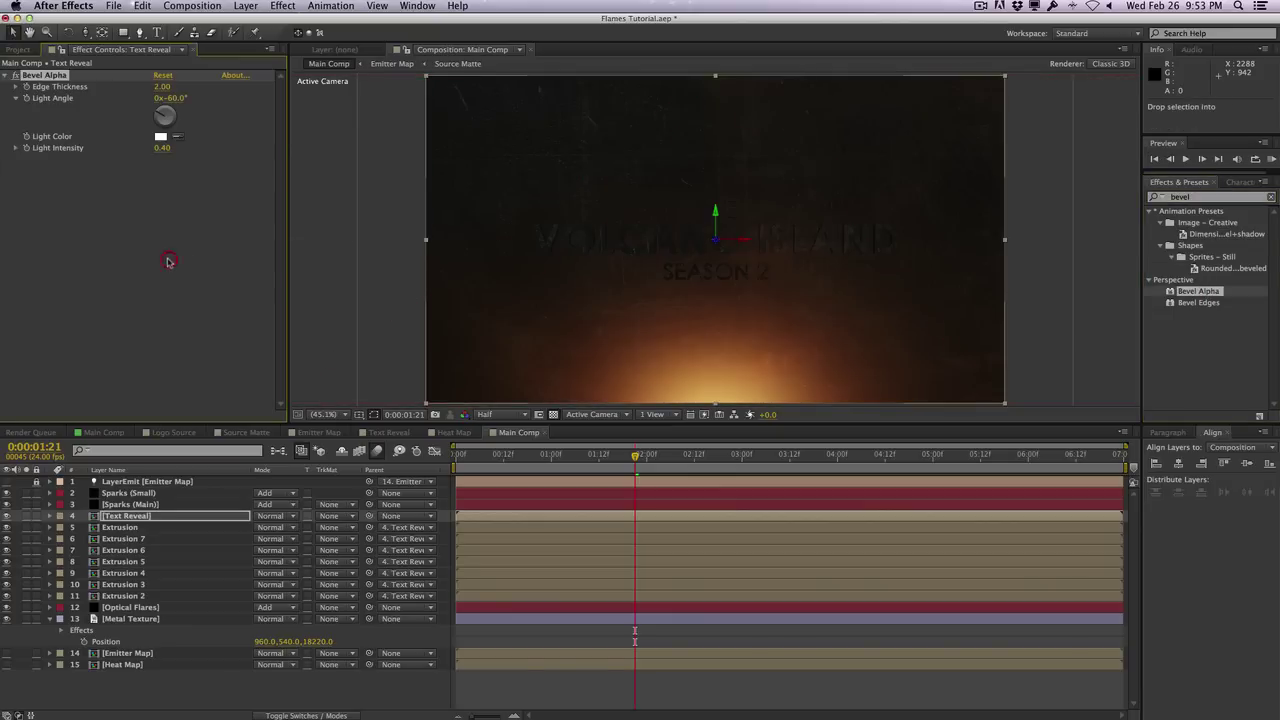
Set the Bevel Alpha light angle to 0° and the edge thickness to 1.5 on the Text Reveal layer
click(172, 97)
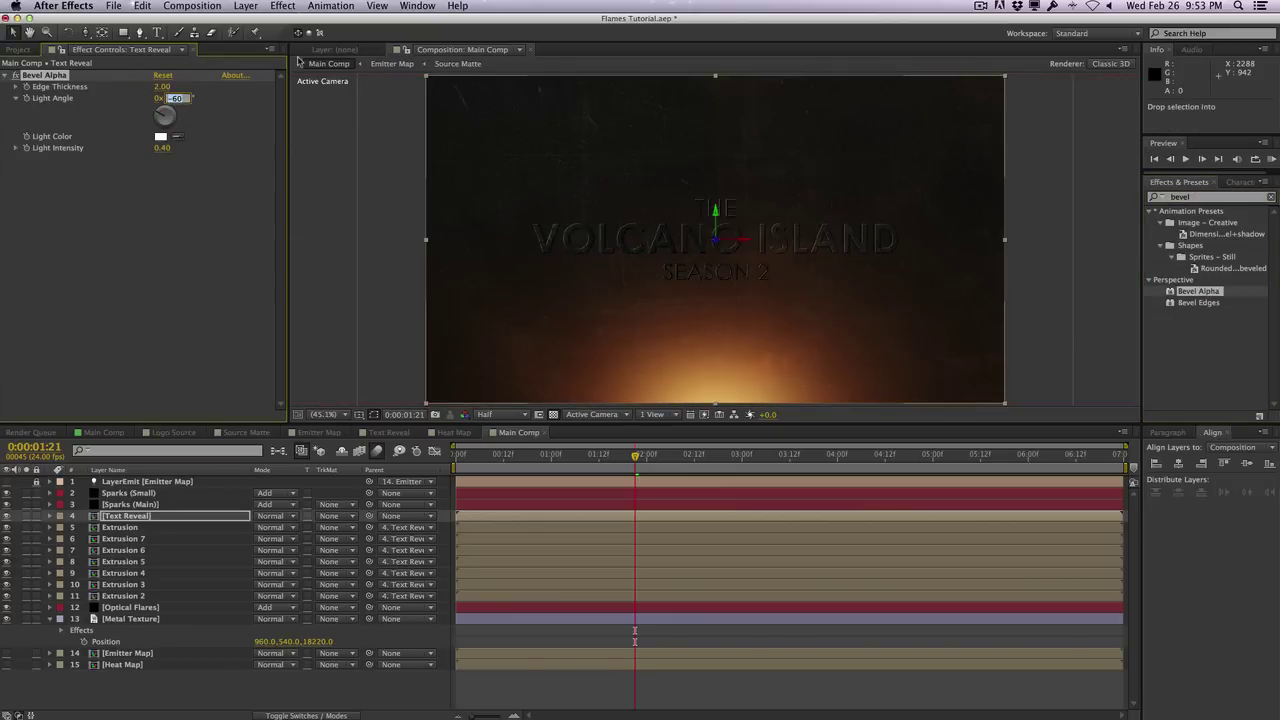
key(Return)
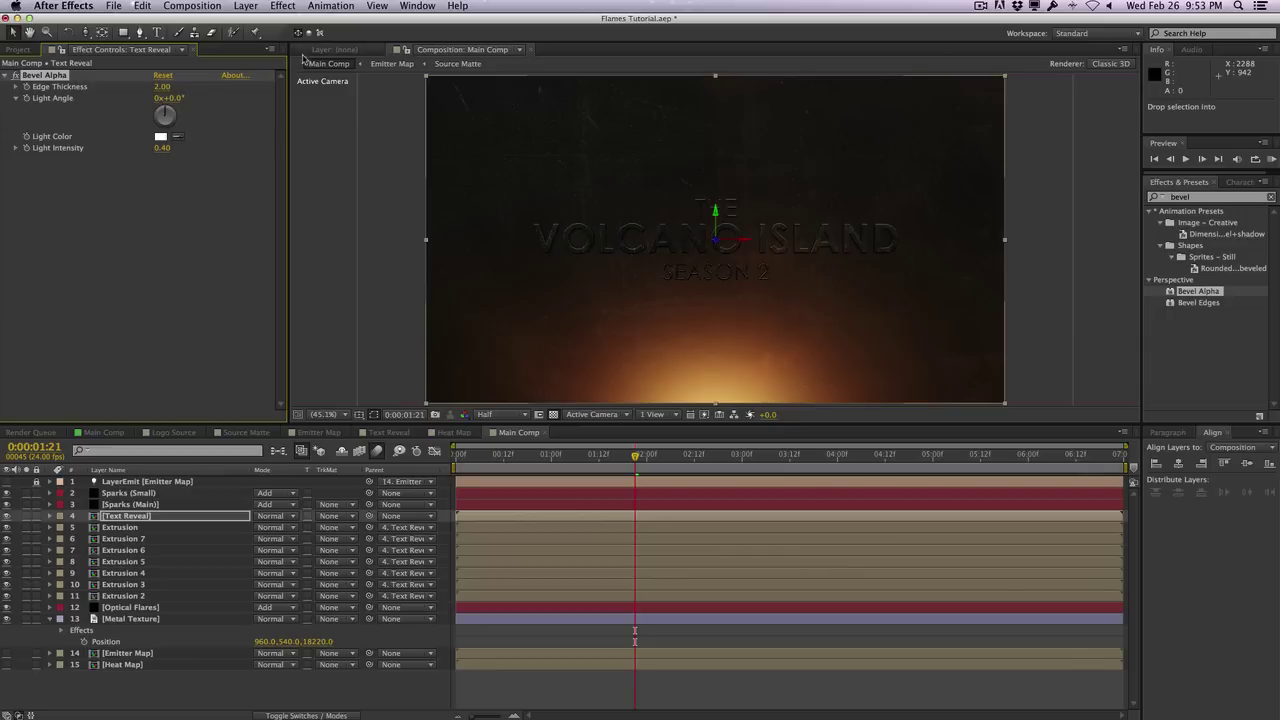
click(164, 87)
text(1.5)
key(Return)
Change the Bevel Alpha light color on the Text Reveal layer to a pale orange
click(160, 138)
click(363, 373)
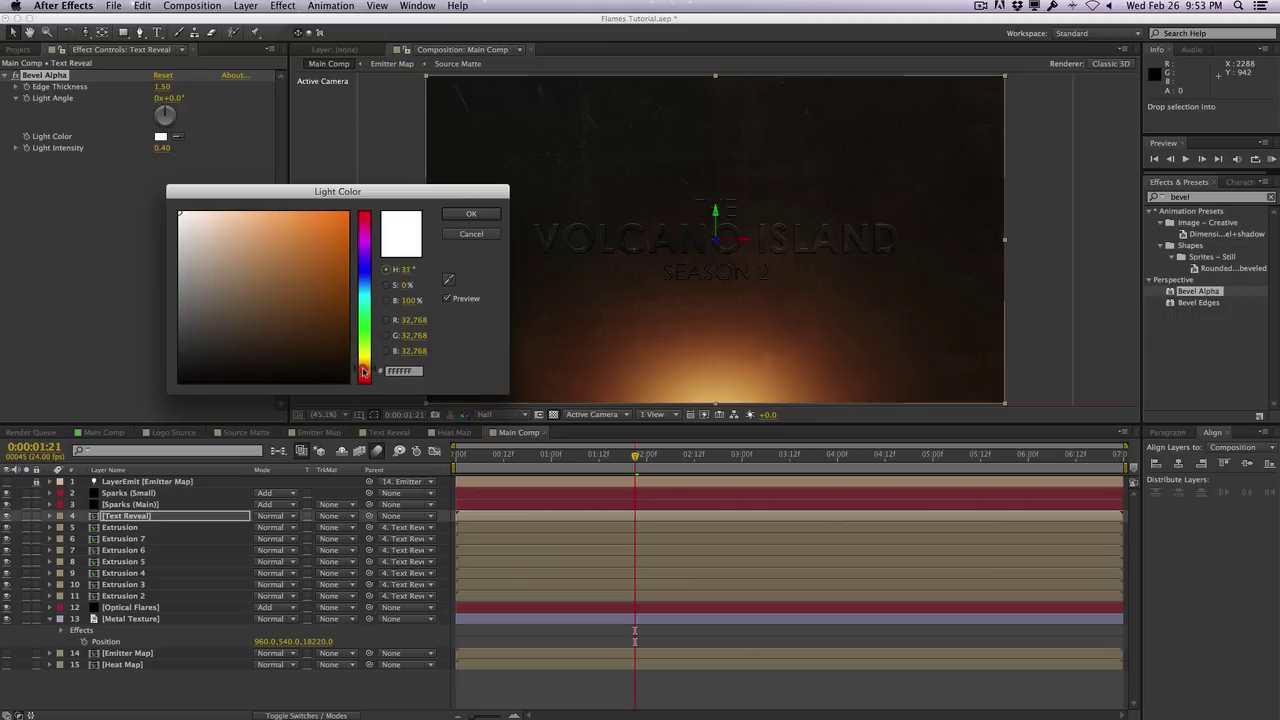
click(364, 371)
key(Return)
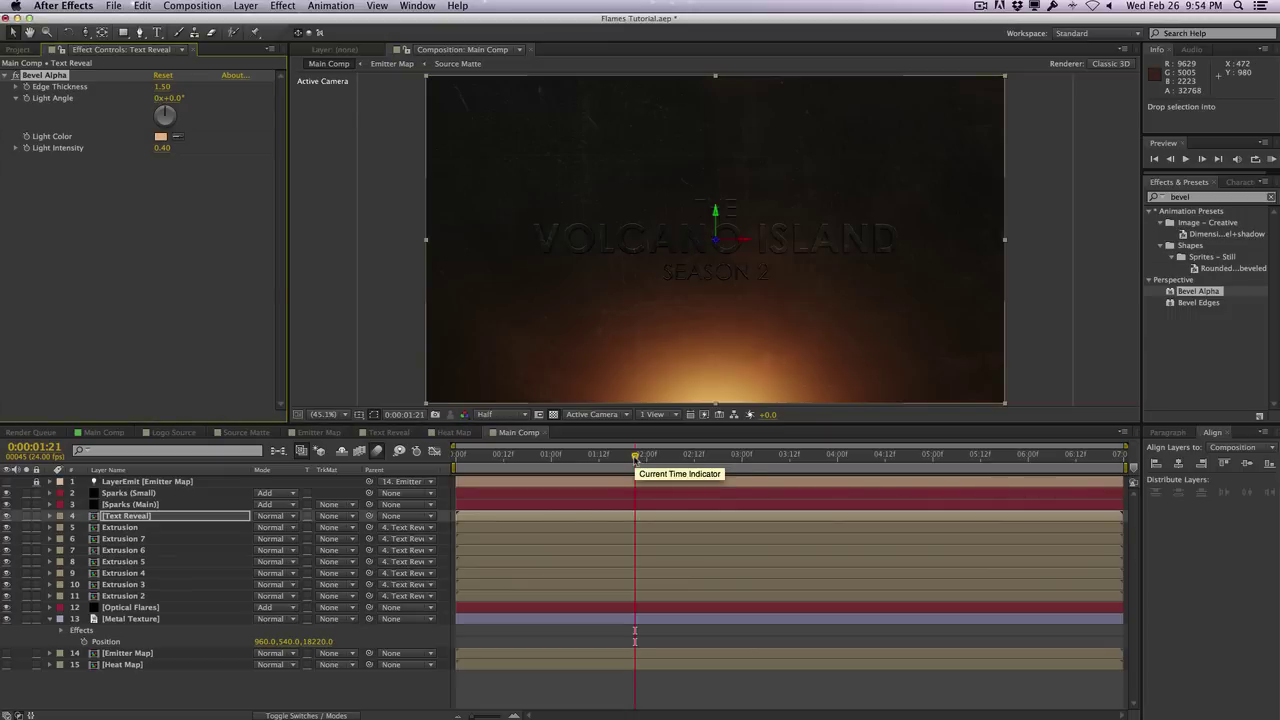
Create a two-node 35mm camera named Camera in the main composition
click(245, 6)
mouse_move(300, 22)
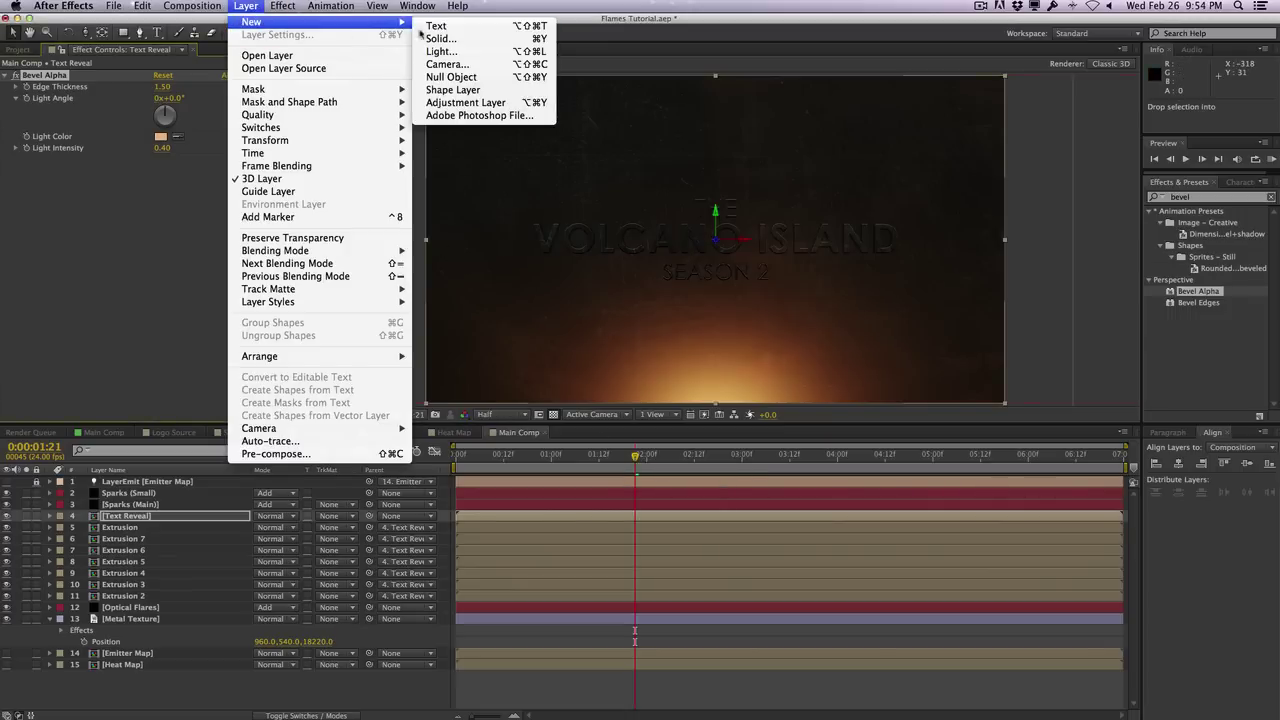
click(447, 64)
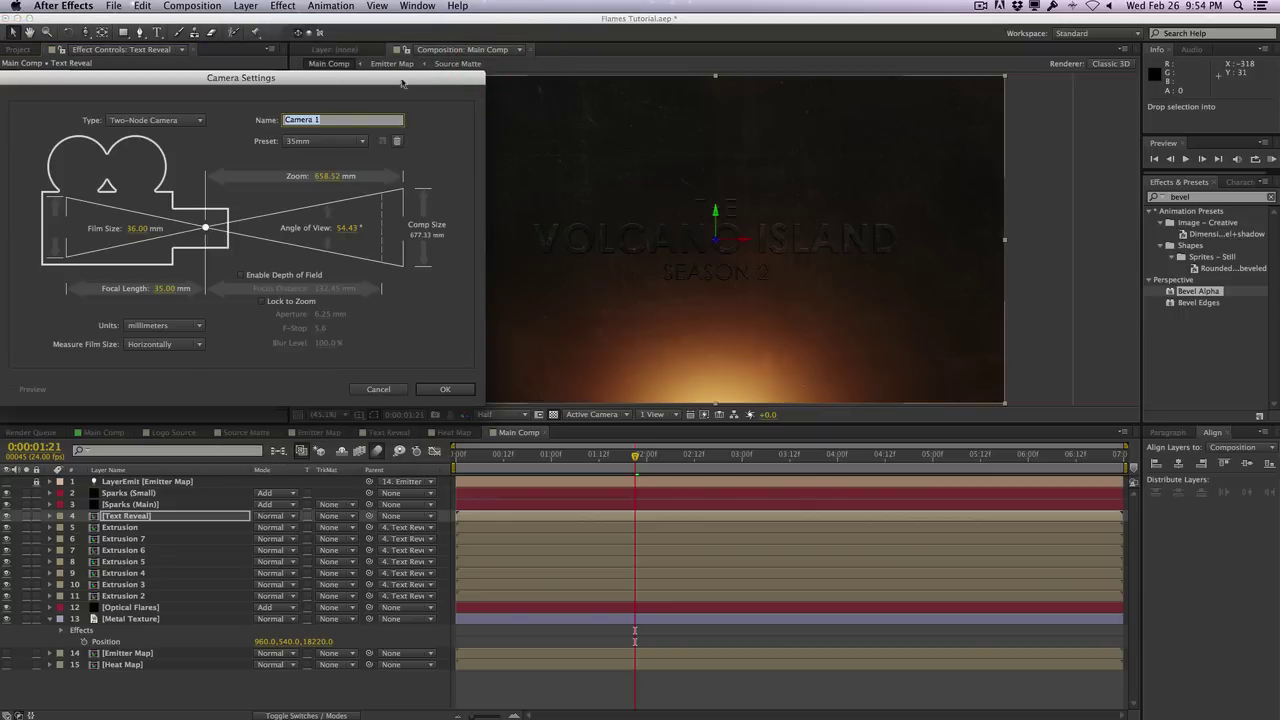
drag(401, 84, 749, 79)
text(Cam)
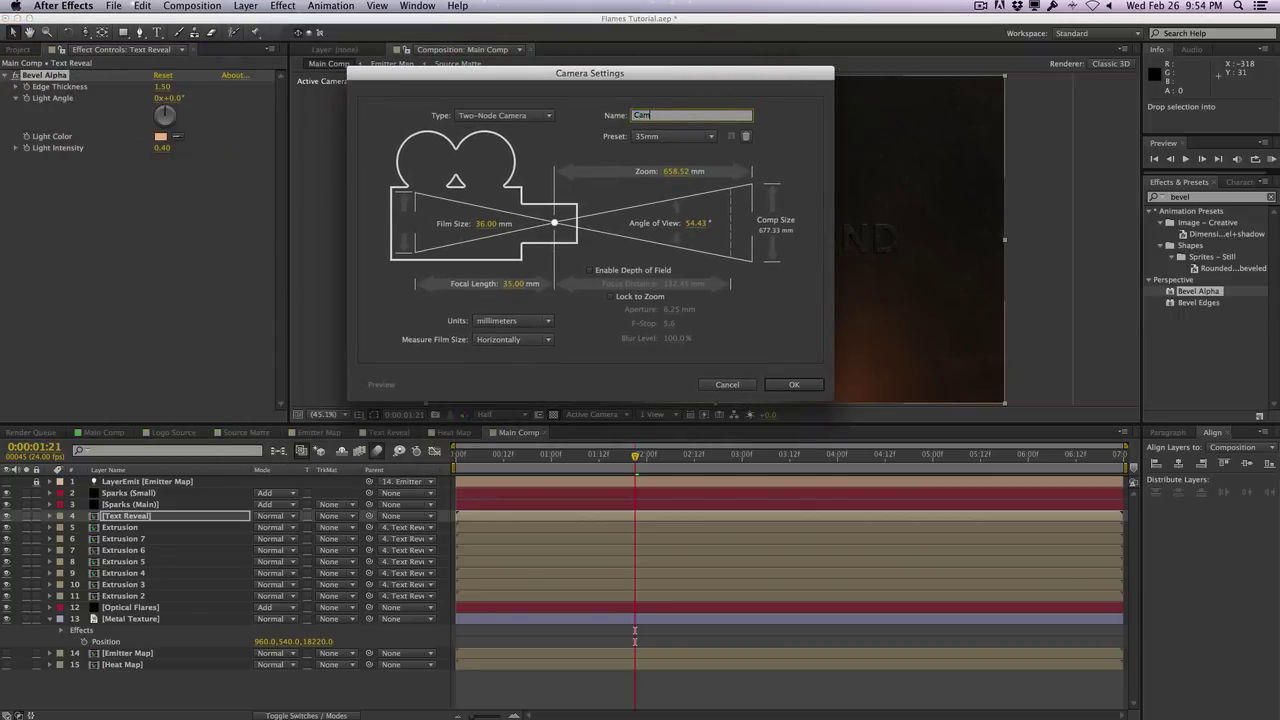
text(era)
key(Return)
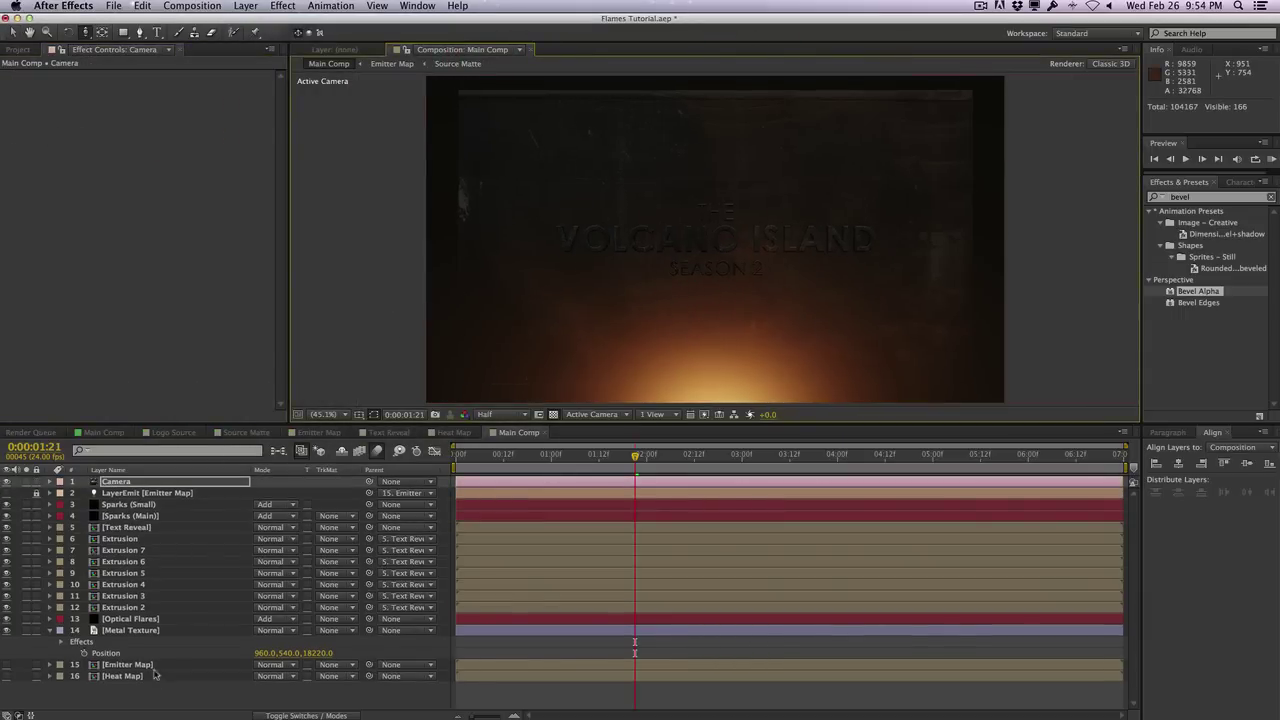
Scale the Metal Texture layer up to 842% so it fills the camera view
click(150, 631)
key(s)
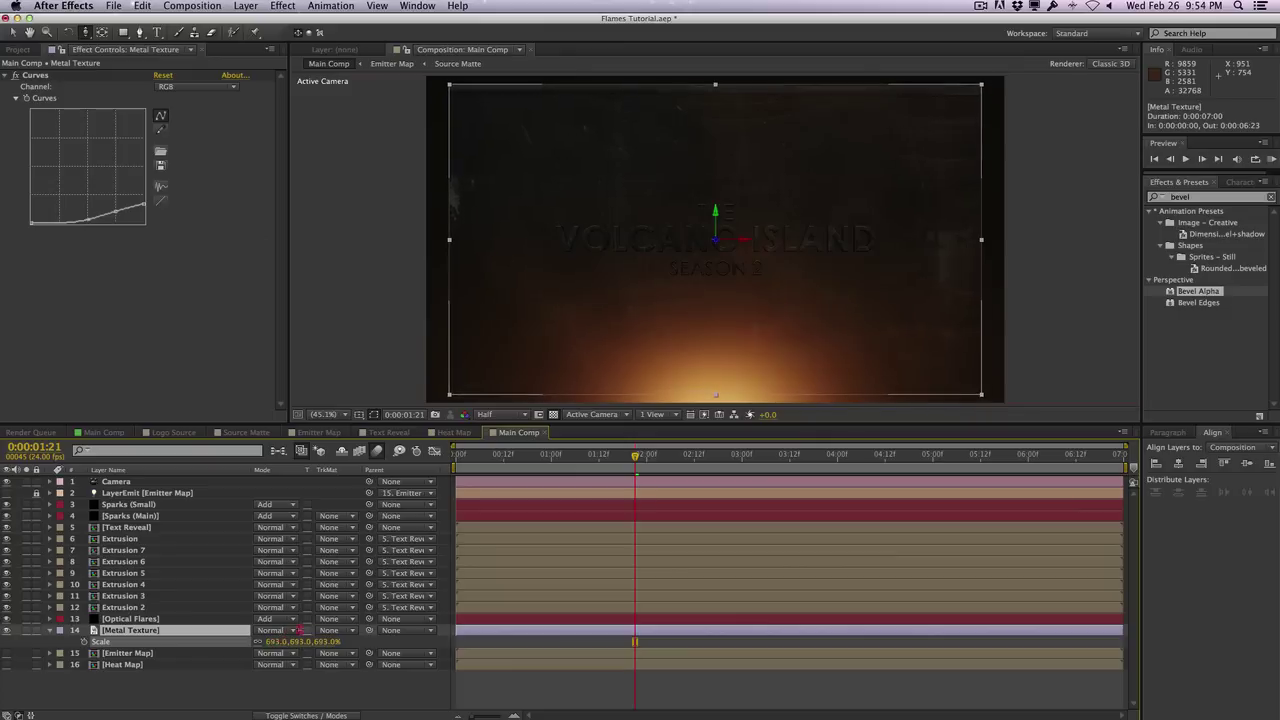
drag(300, 630, 372, 616)
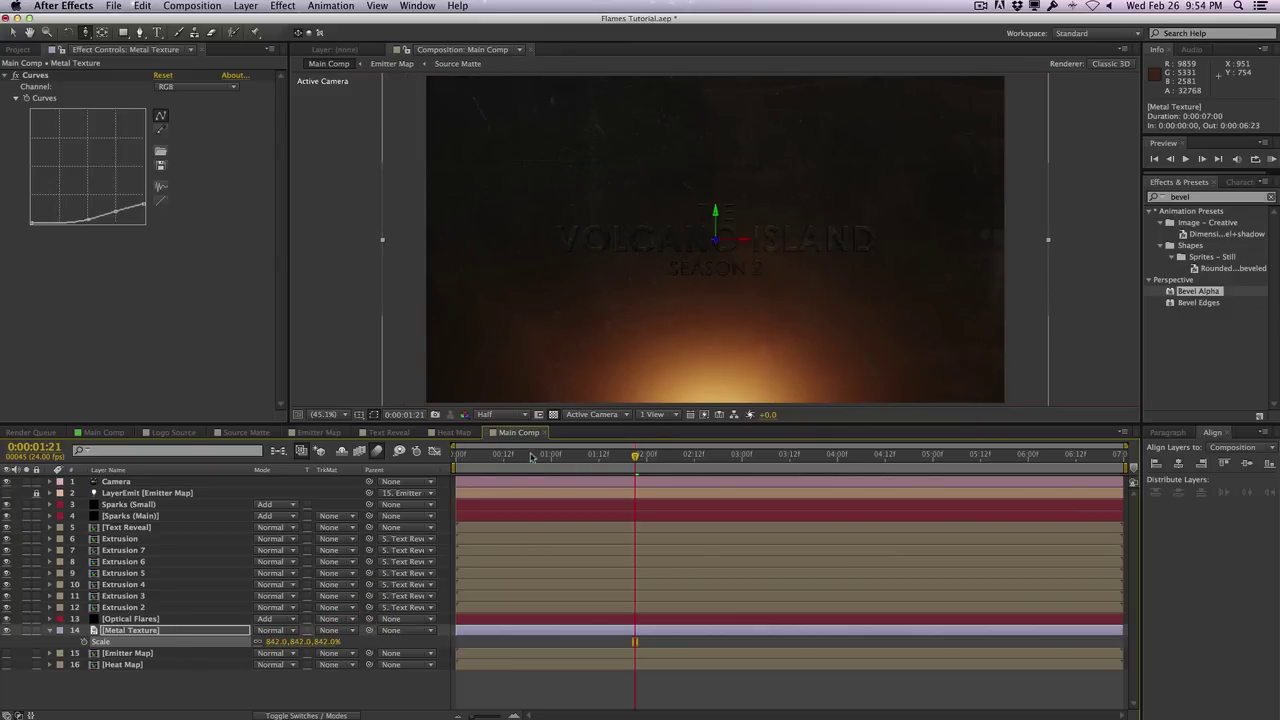
Keyframe the camera's Position at the first frame, and push the camera in toward the title at 0:00:05:01
drag(531, 457, 457, 457)
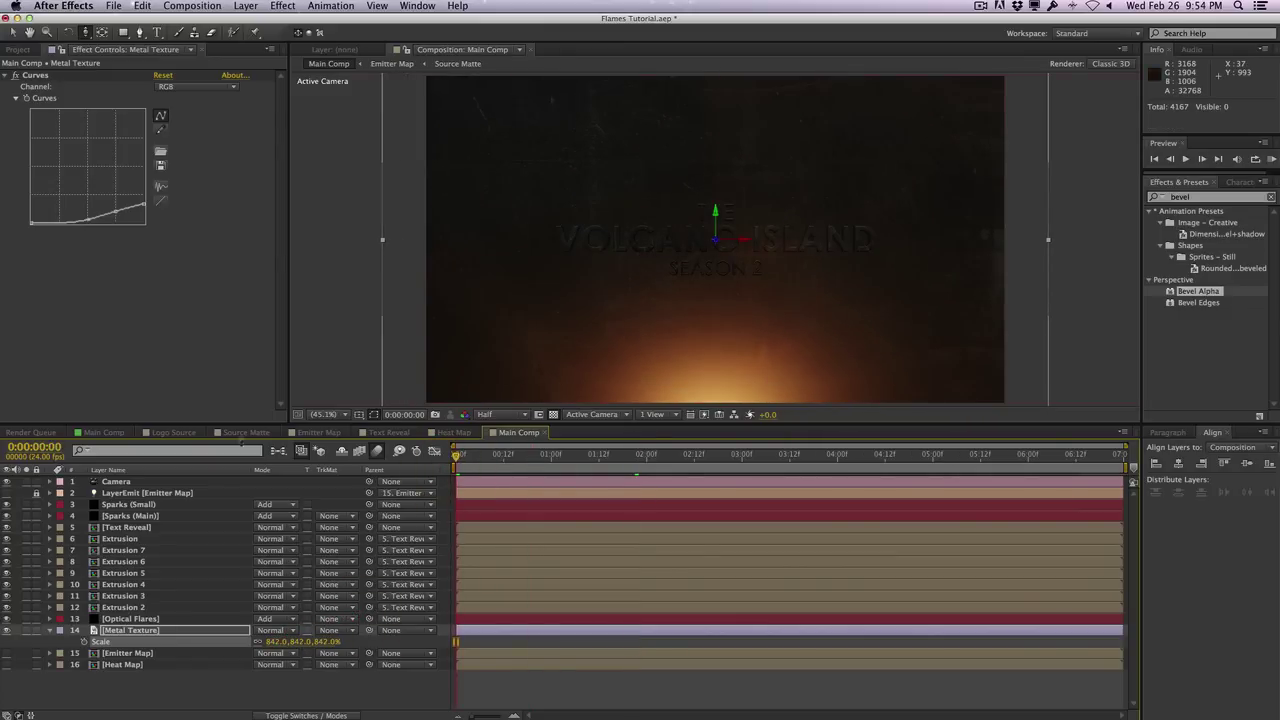
click(116, 481)
key(p)
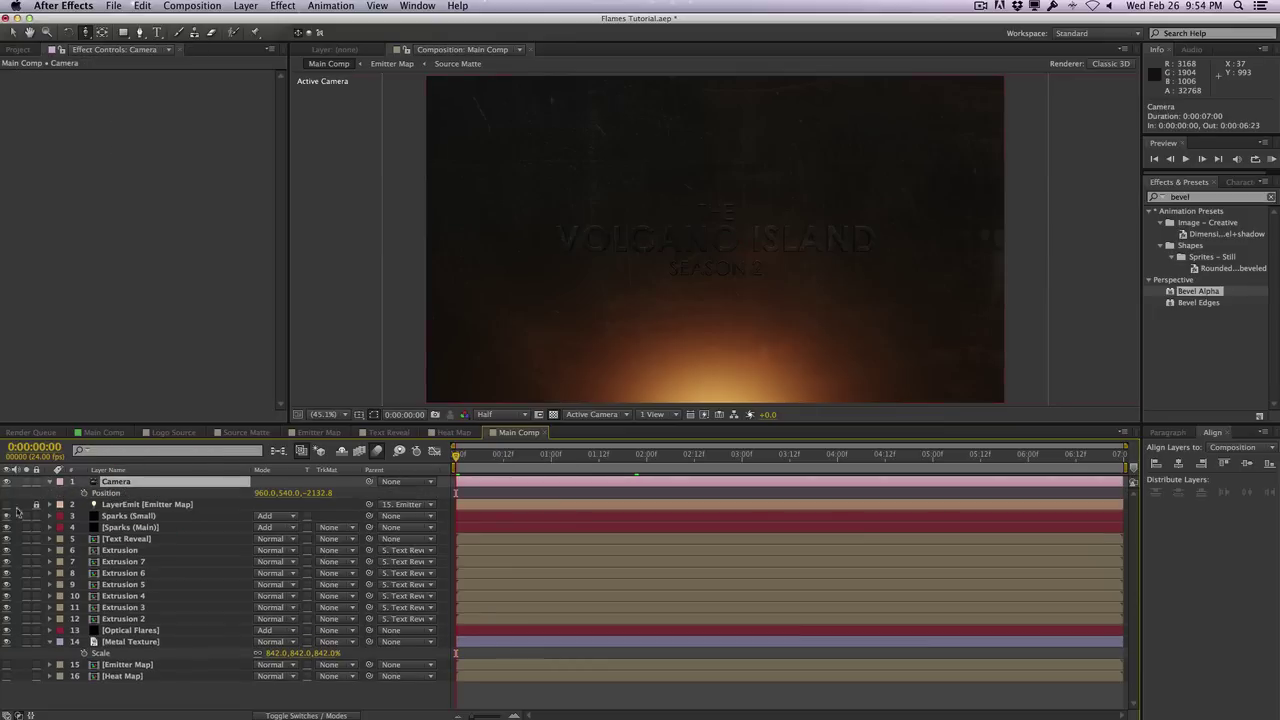
click(84, 493)
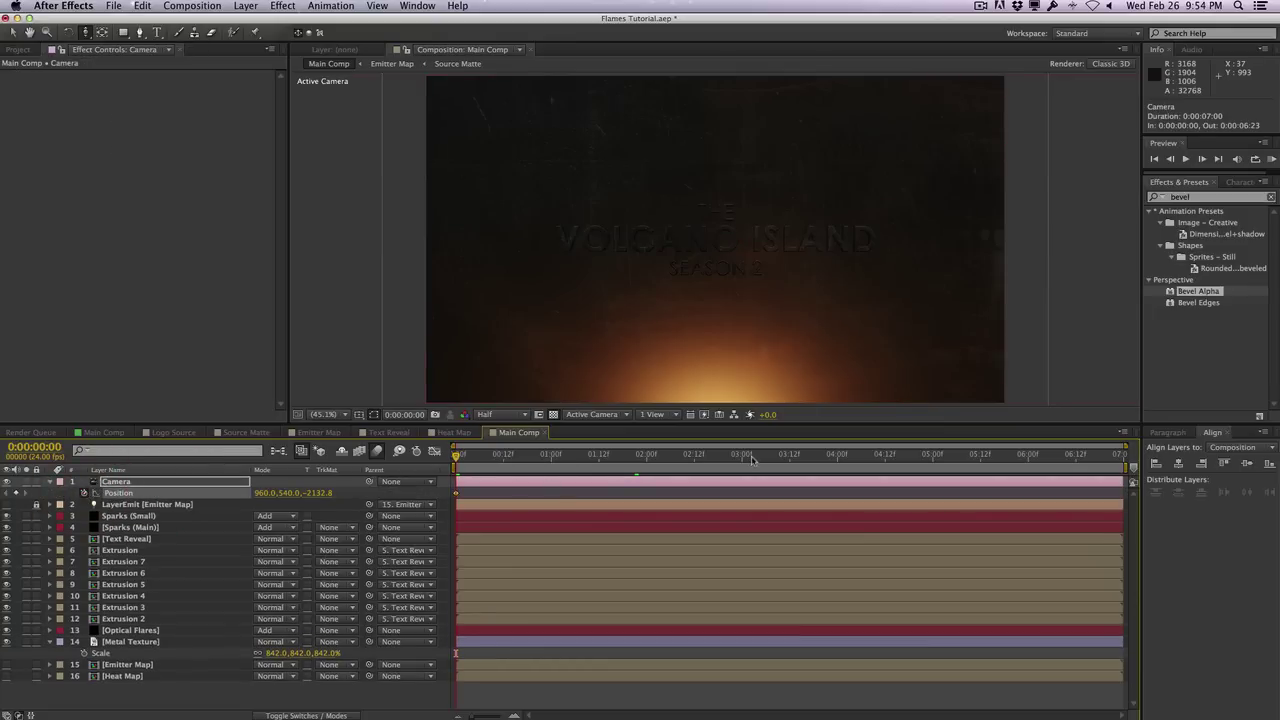
click(936, 457)
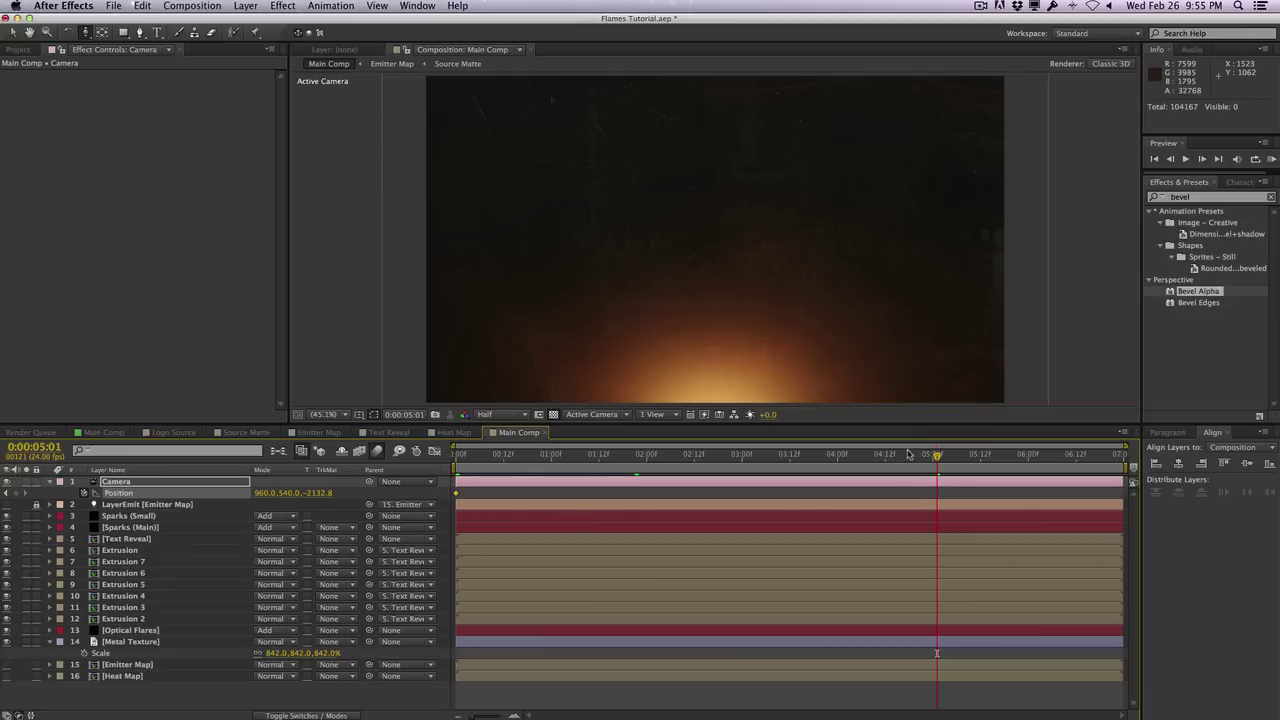
drag(716, 263, 717, 103)
At 0:00:03:11, duplicate the Sparks (Main) layer, rename the copy Flames and place it directly below Sparks (Main)
click(773, 454)
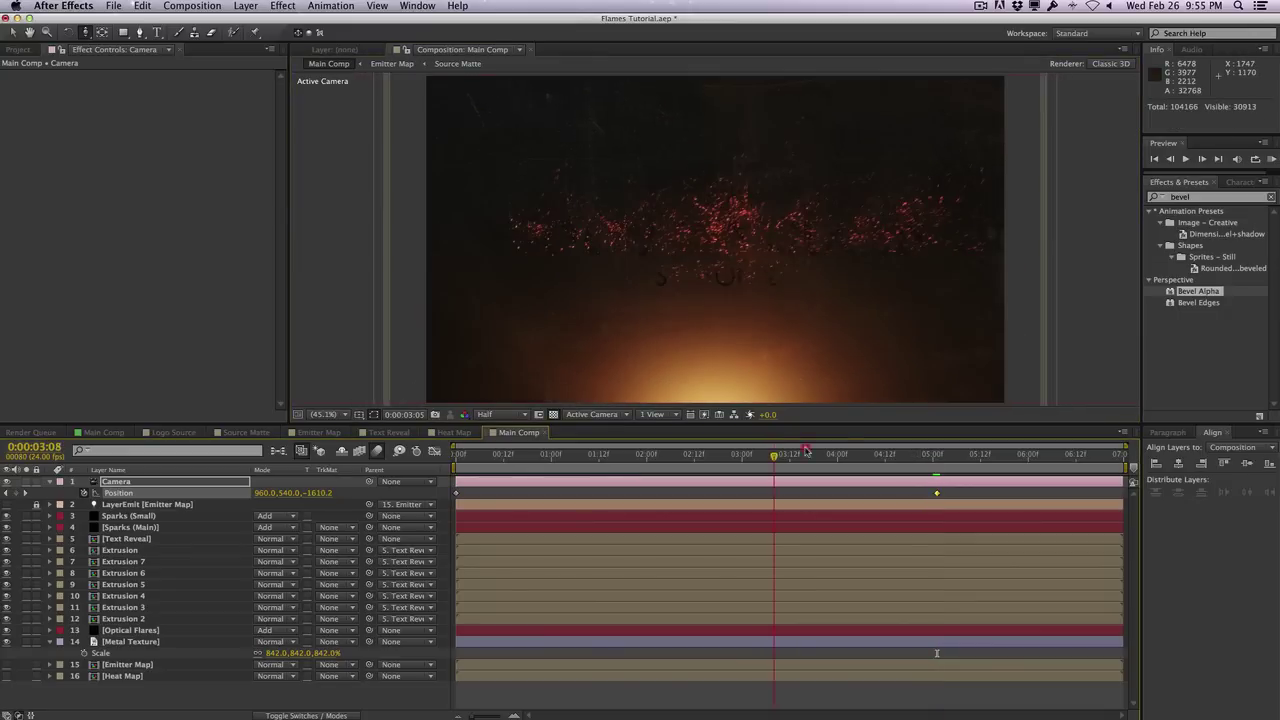
drag(806, 451, 722, 454)
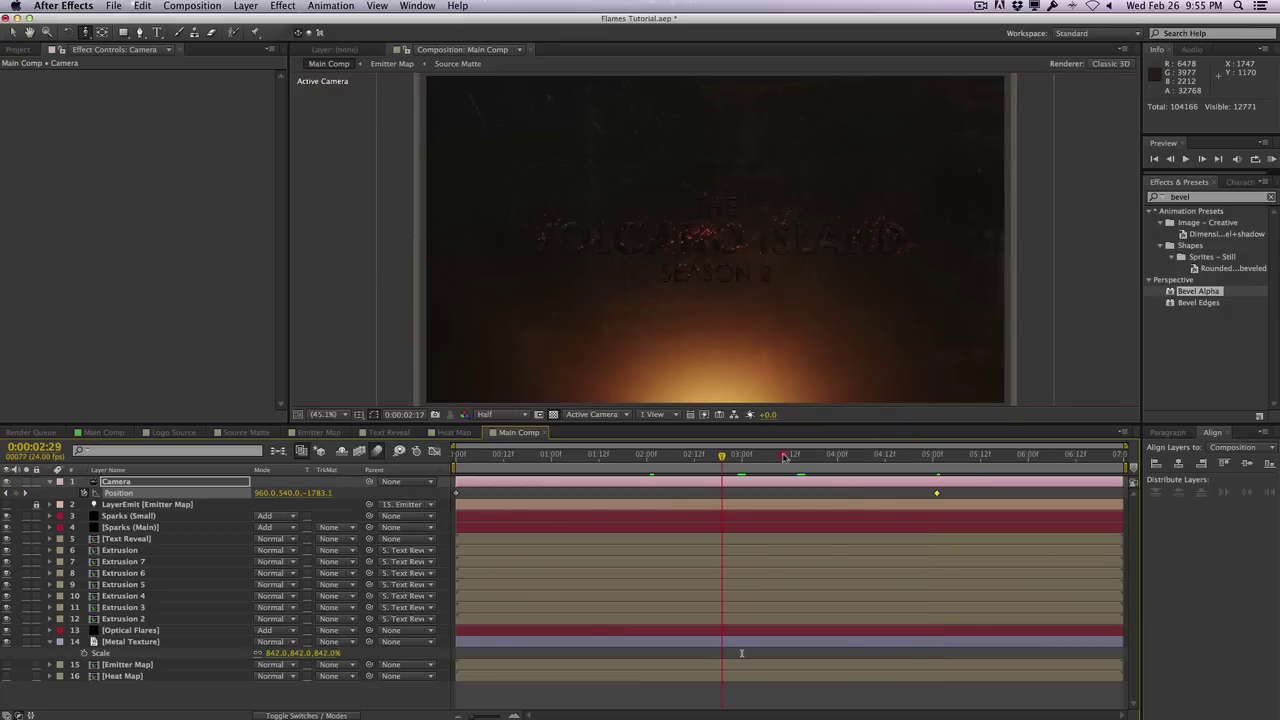
click(785, 456)
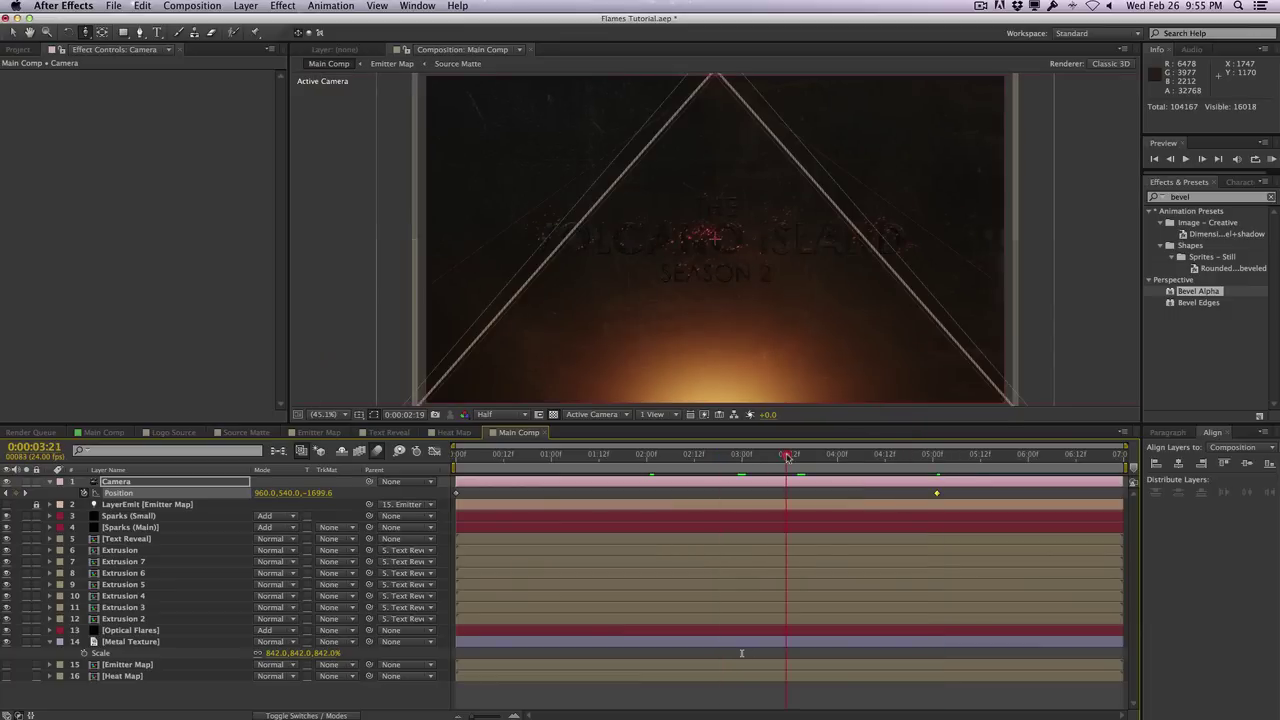
click(148, 528)
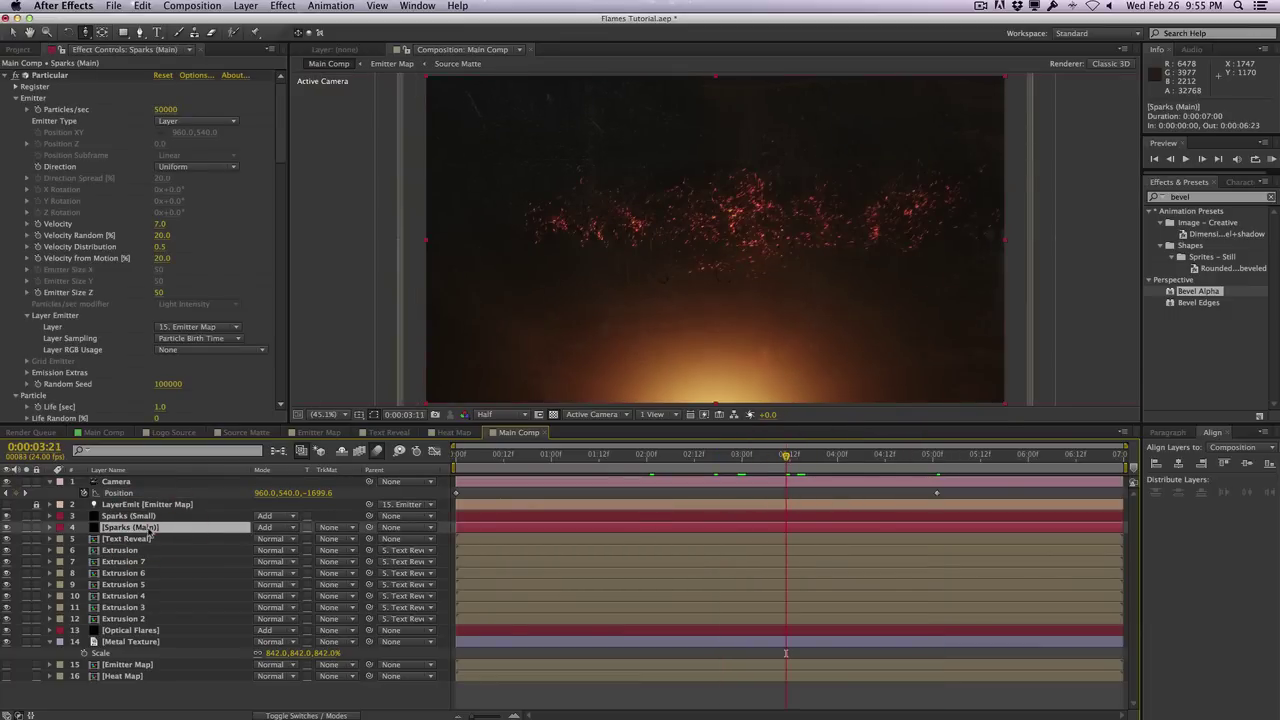
key(super+d)
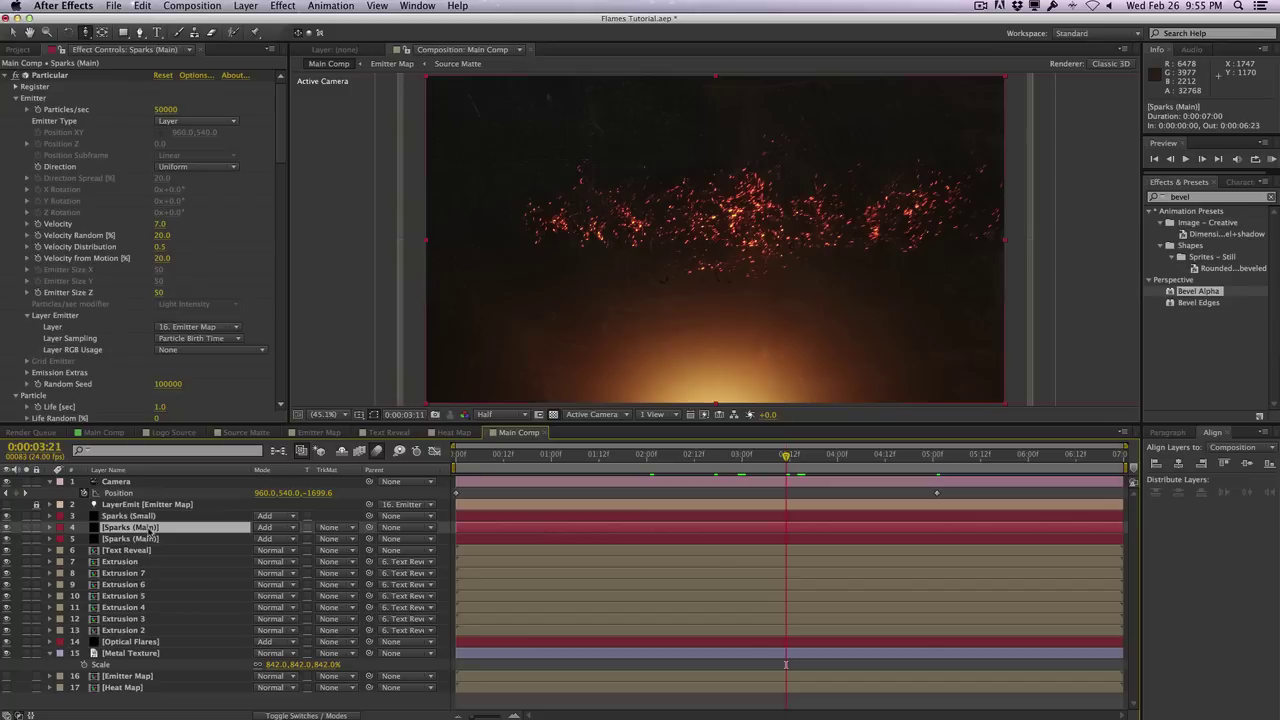
key(Return)
text(S)
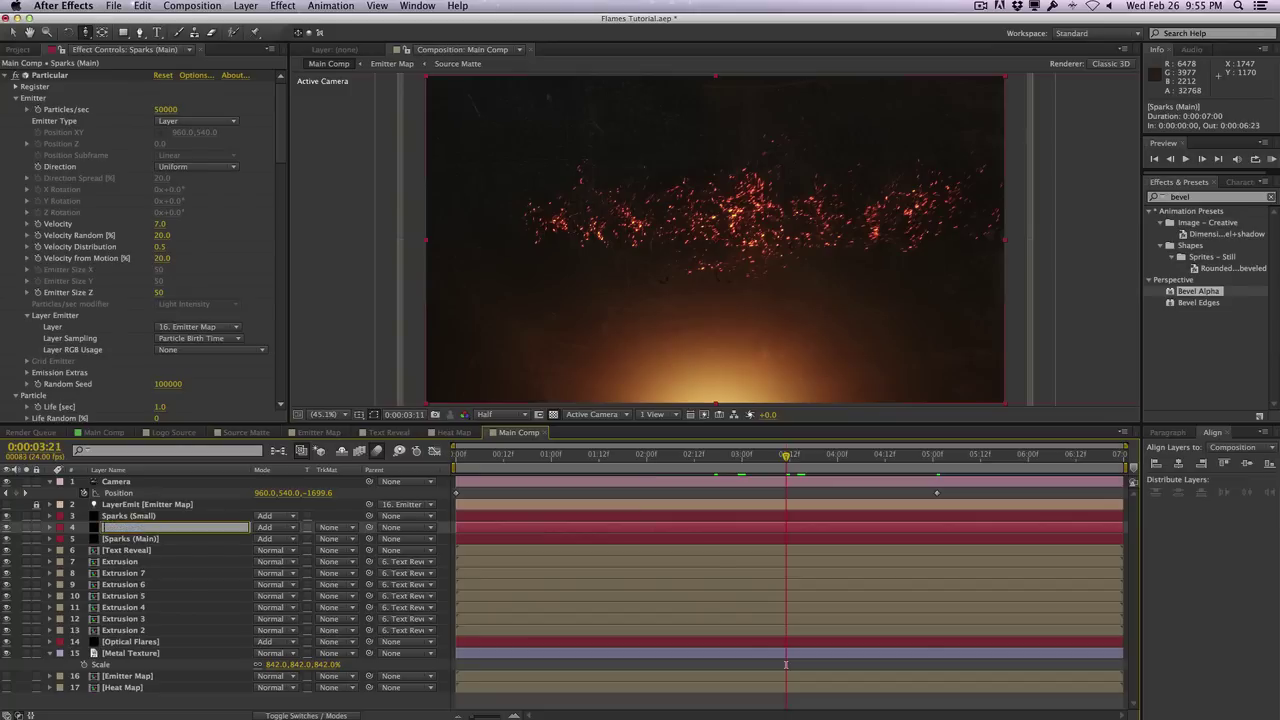
text(lames)
key(Return)
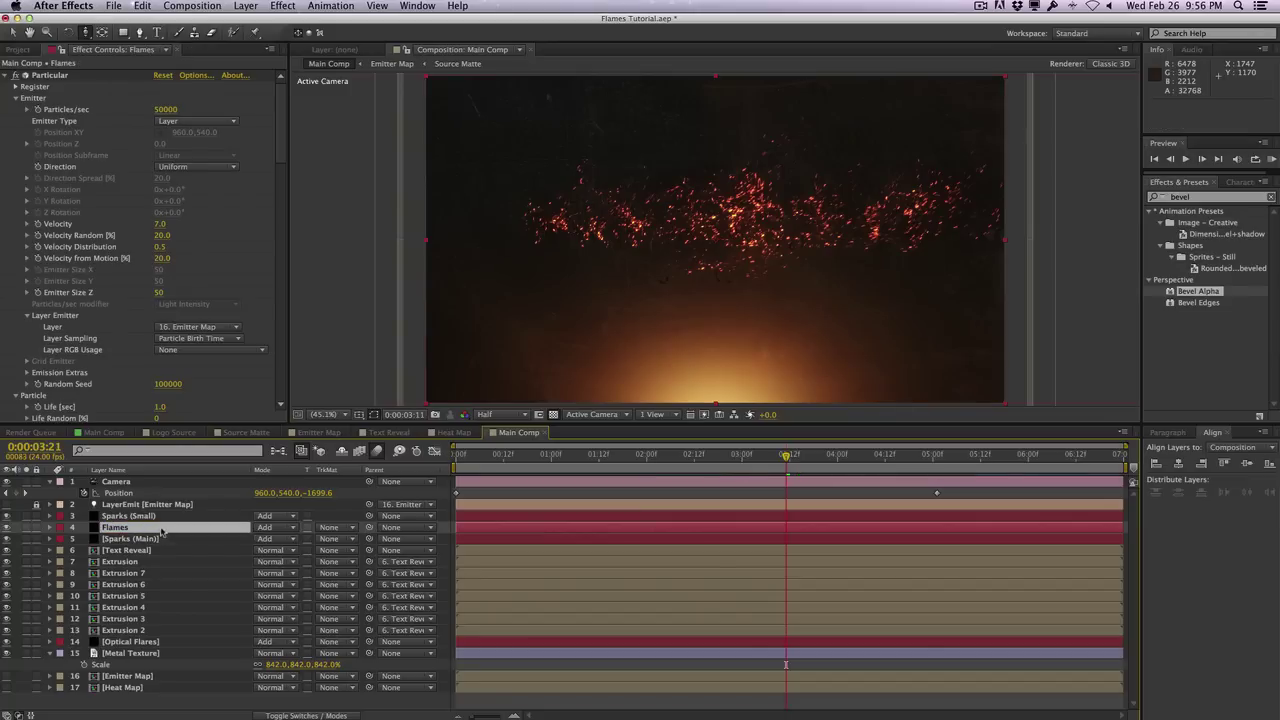
drag(161, 528, 163, 543)
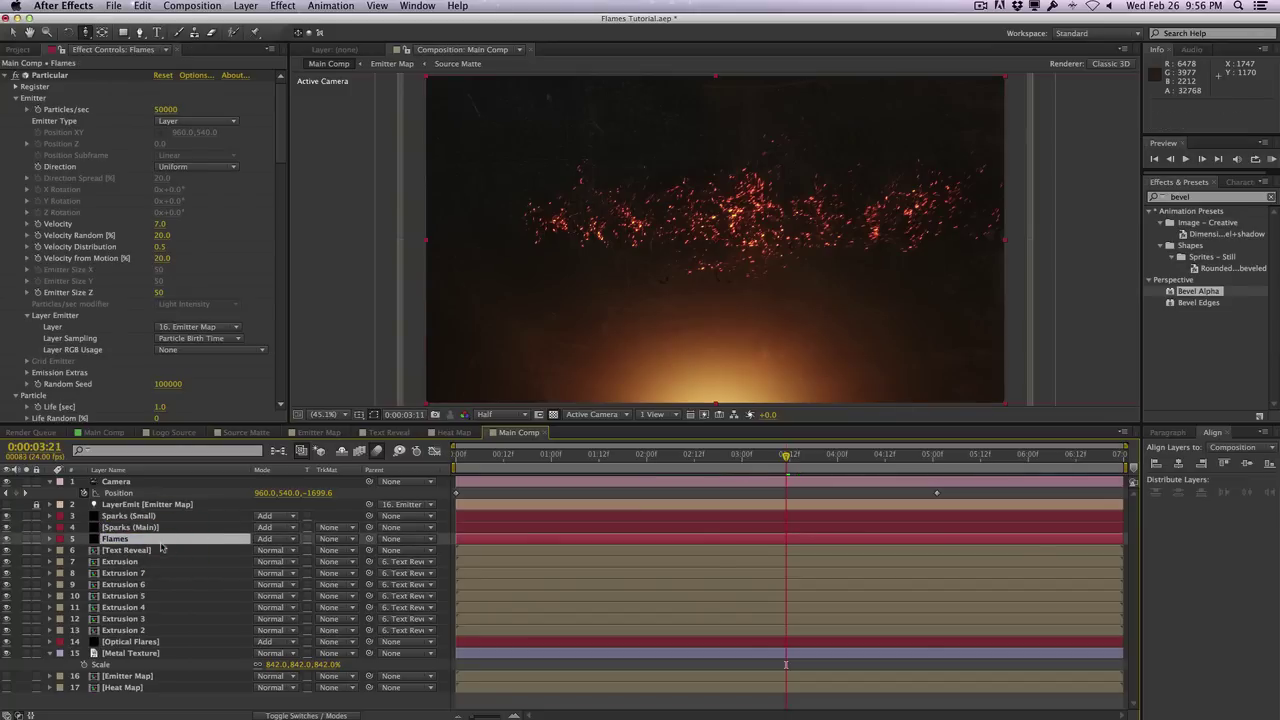
Set the Particular particle size to 5 on the Flames layer
drag(280, 122, 280, 178)
click(158, 191)
text(5)
key(Return)
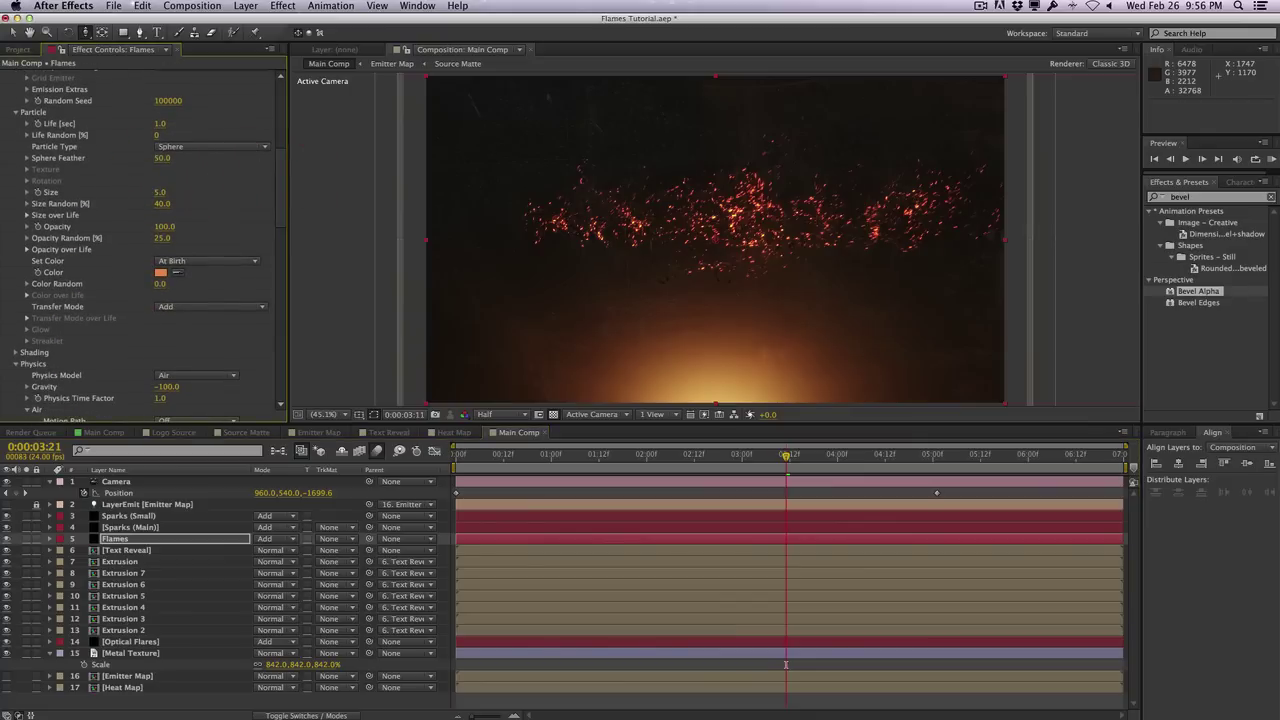
Disable both Glow effects on the Flames layer
drag(280, 166, 280, 308)
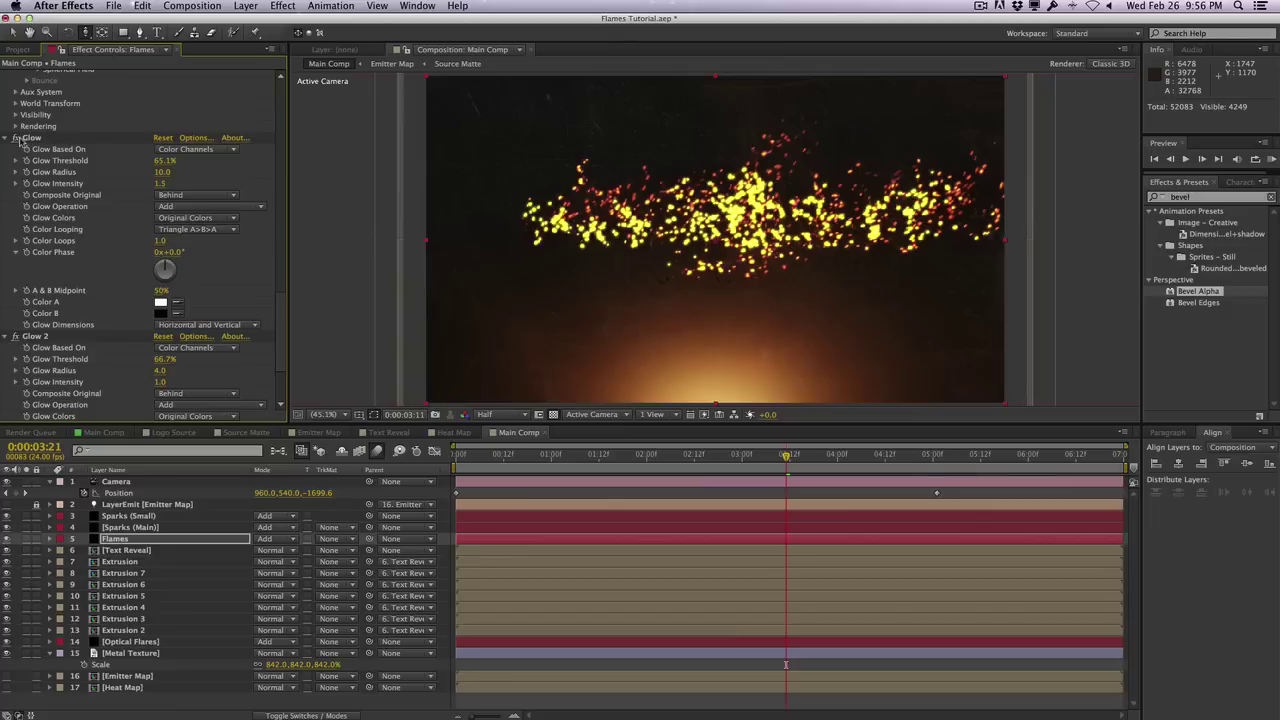
click(16, 138)
click(15, 337)
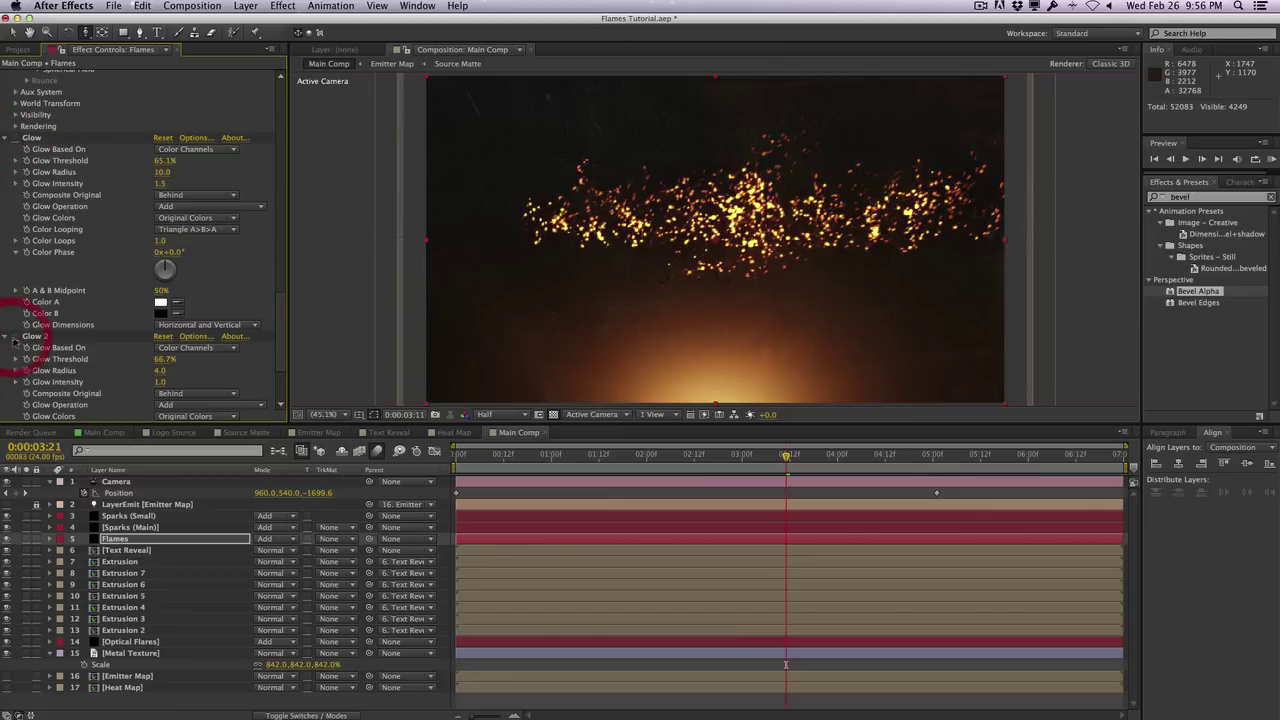
Solo the Flames layer and turn off the transparency grid to show its particles on black
drag(283, 323, 280, 150)
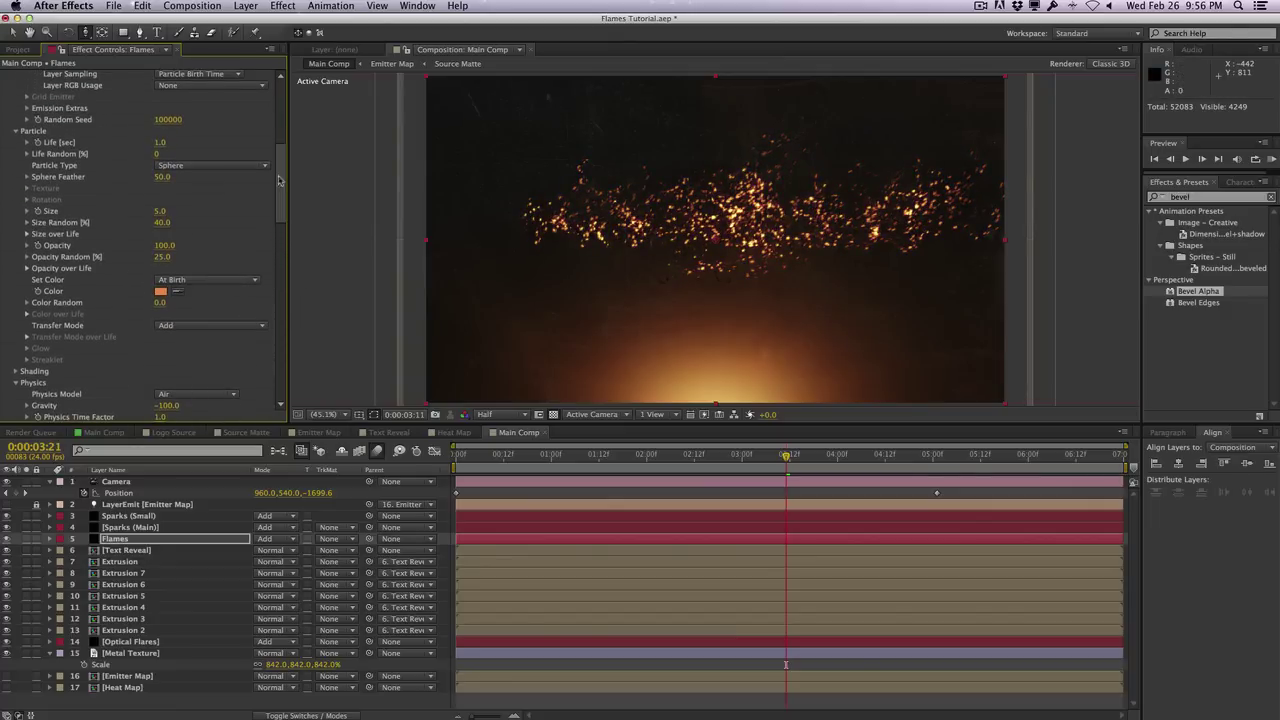
click(26, 538)
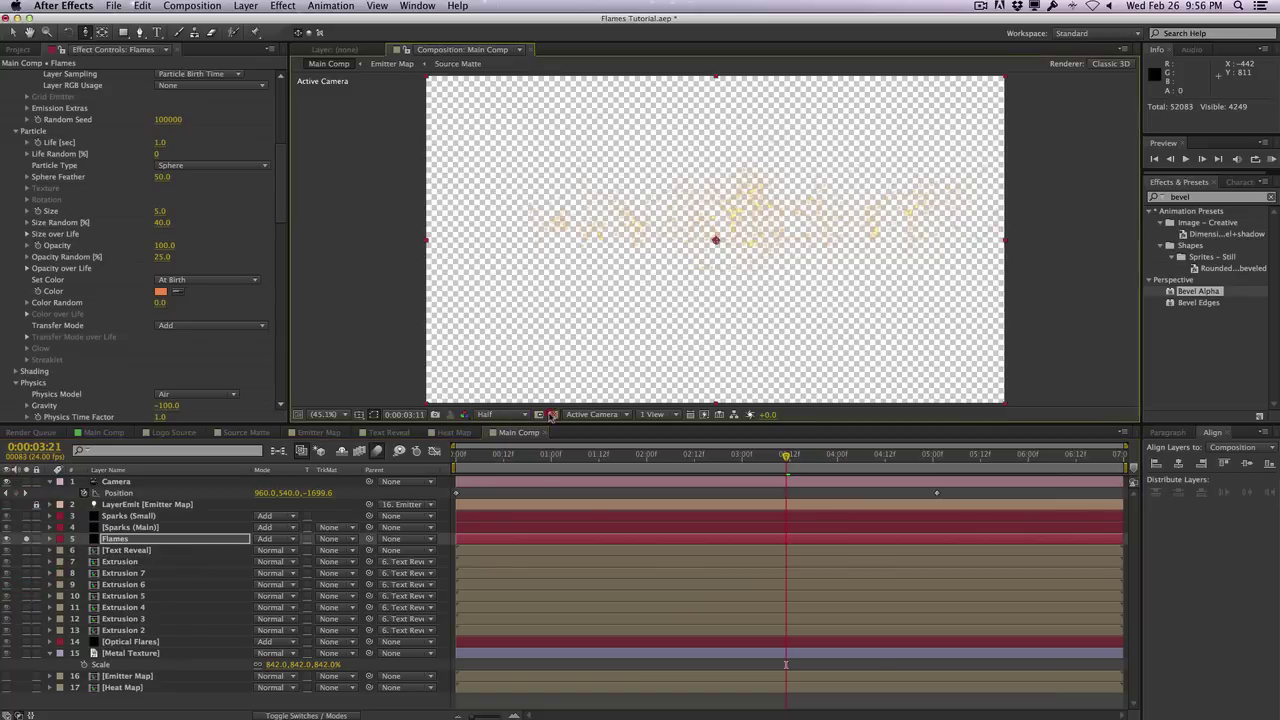
click(538, 414)
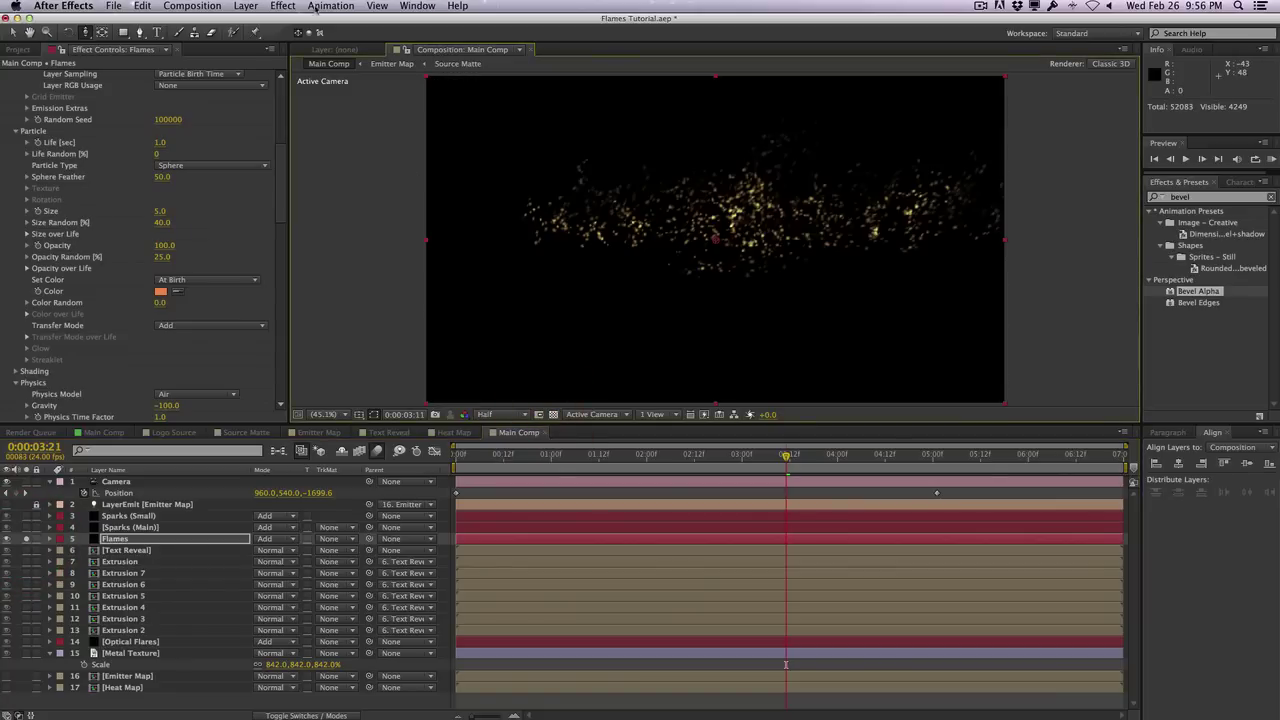
Apply the CC Vector Blur effect twice to the Flames layer, placing both copies between Particular and Glow
click(1234, 197)
text(vector)
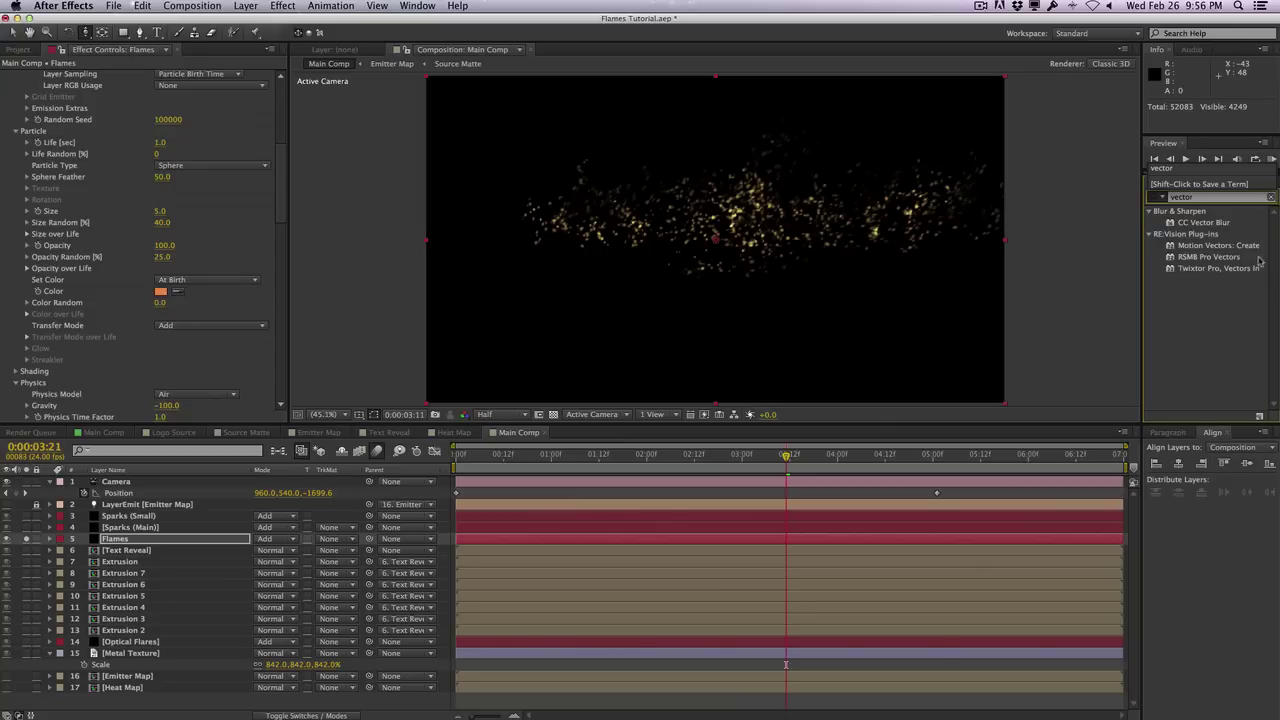
drag(1222, 228, 214, 392)
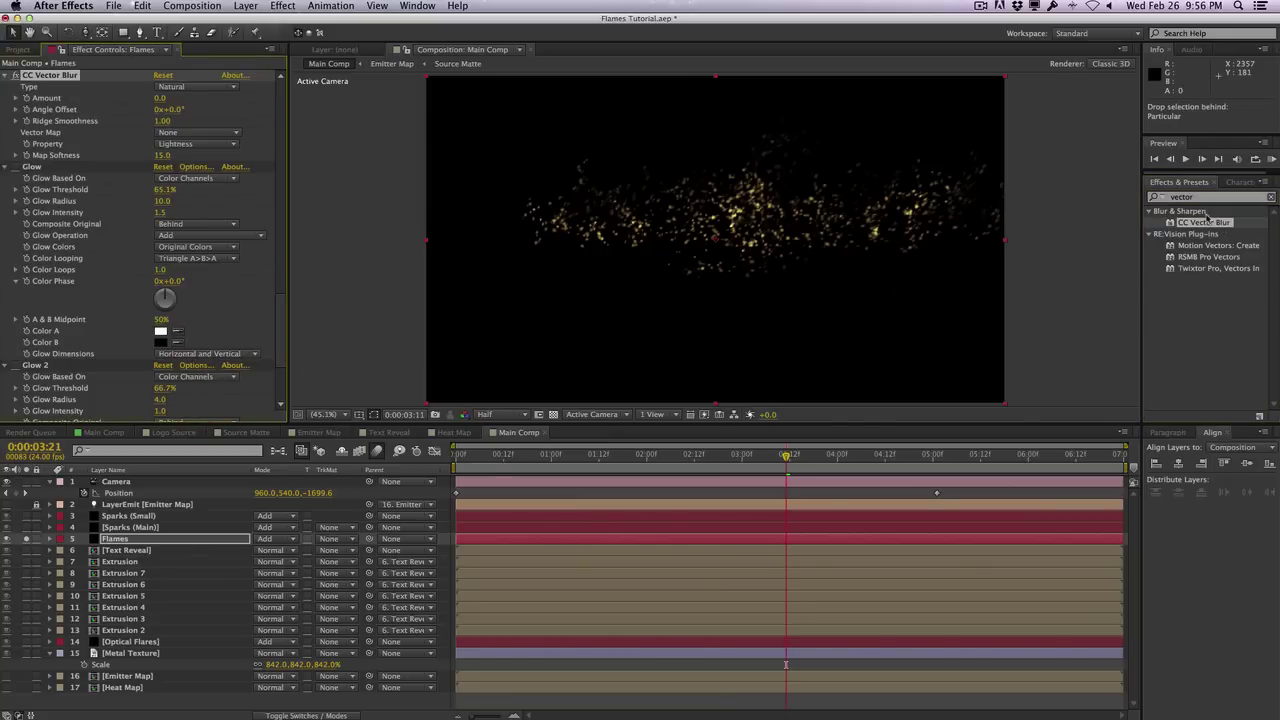
drag(1206, 224, 95, 157)
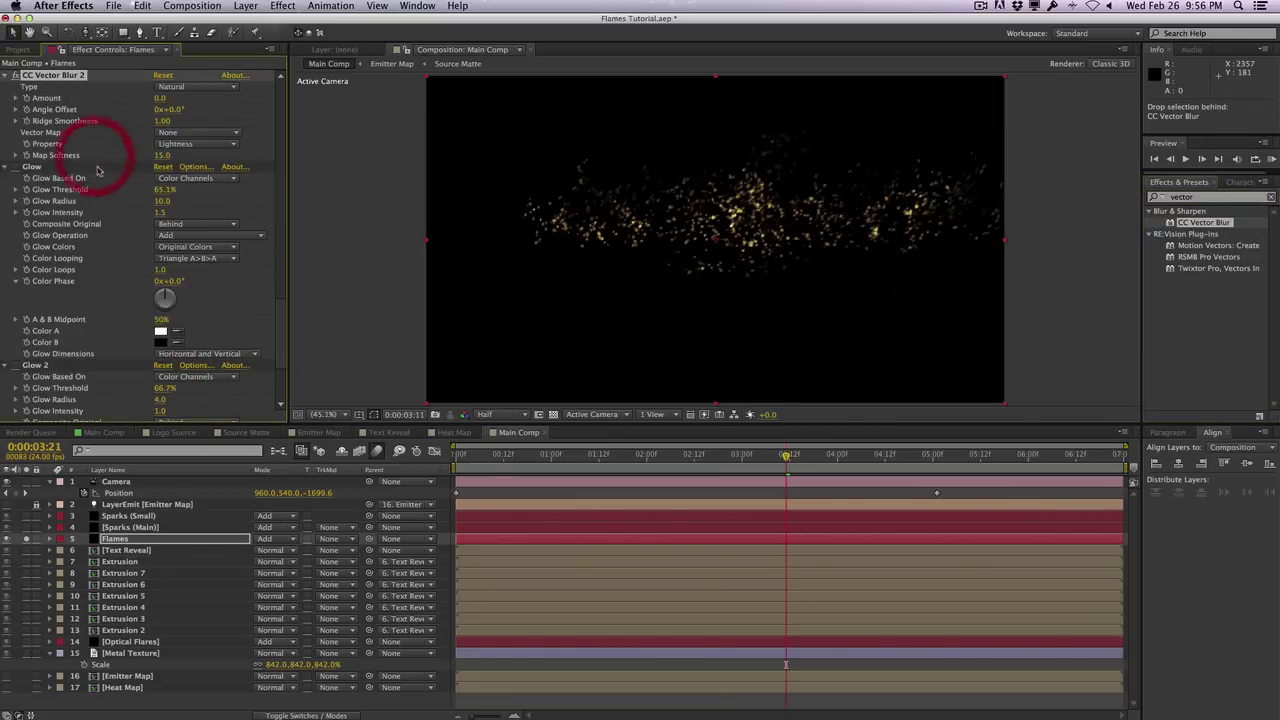
Set the second CC Vector Blur's type to Perpendicular, and the first one's Amount to 22, Ridge Smoothness to 0.90 and Map Softness to 12.4
drag(281, 323, 280, 290)
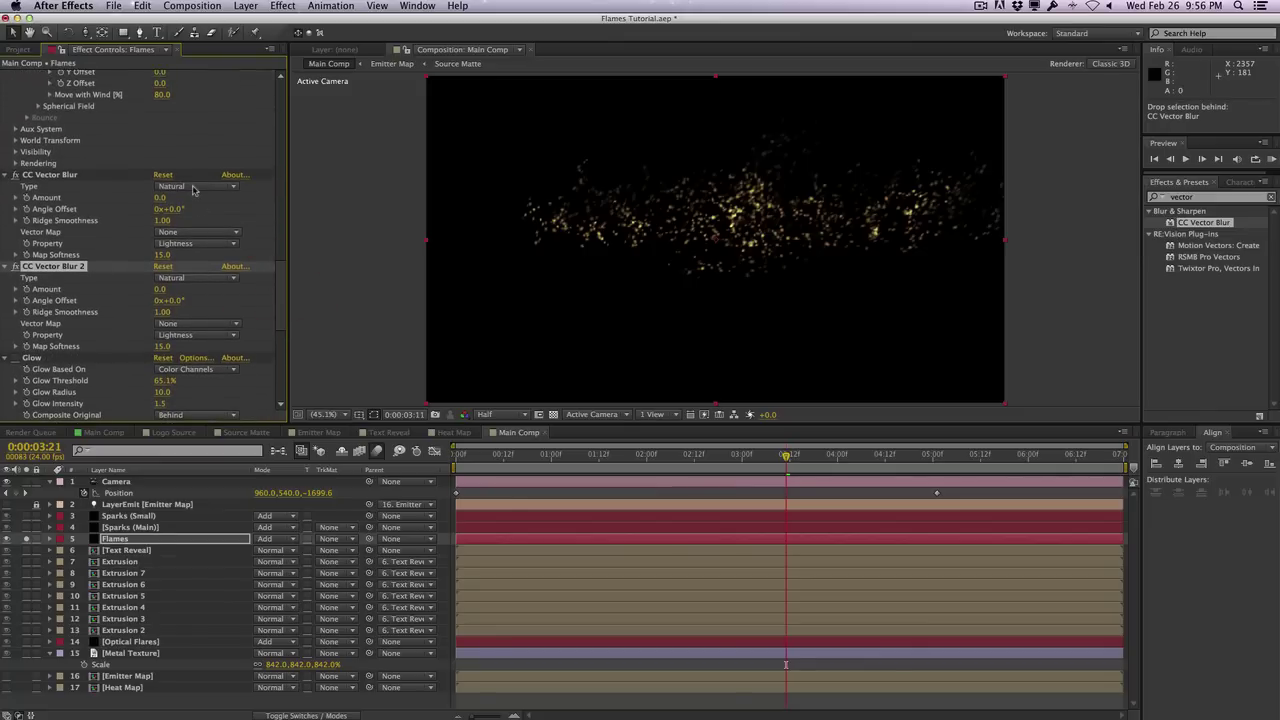
click(210, 283)
click(212, 314)
drag(158, 205, 172, 201)
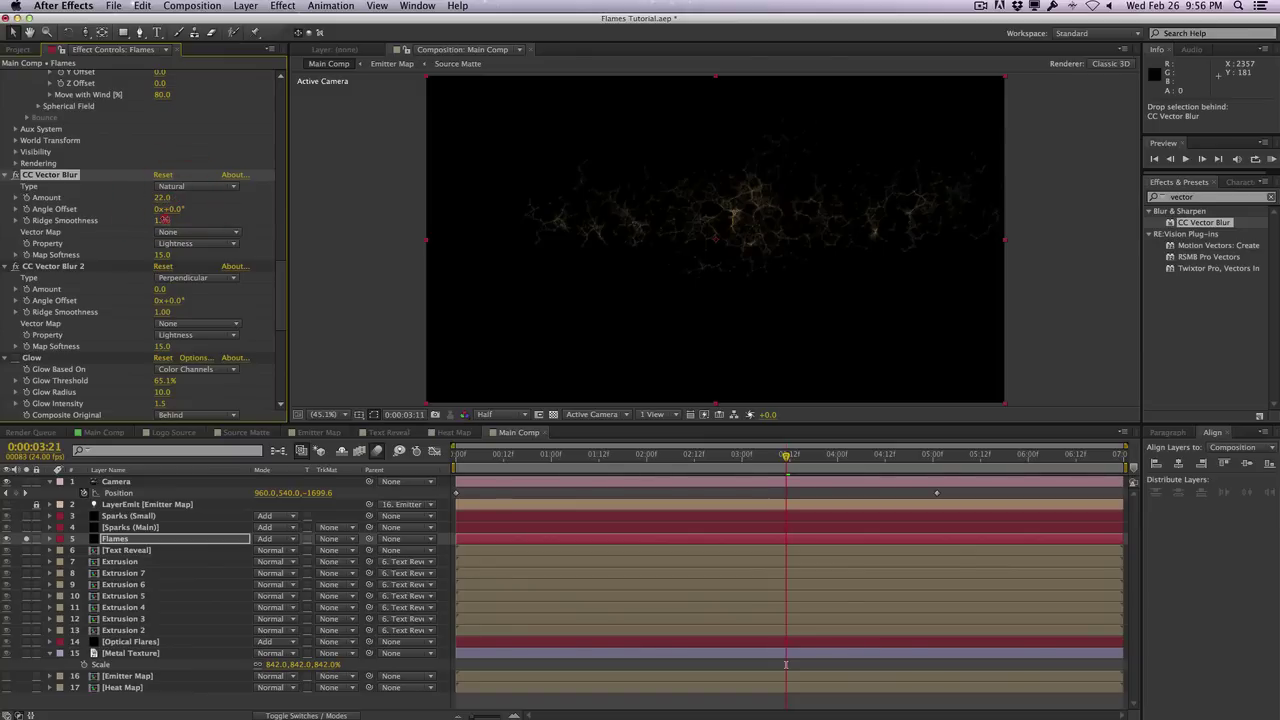
drag(211, 215, 147, 229)
Set CC Vector Blur 2 to Amount 27, Ridge Smoothness 2.70 and Map Softness 13.5, and unsolo the Flames layer
drag(162, 289, 170, 289)
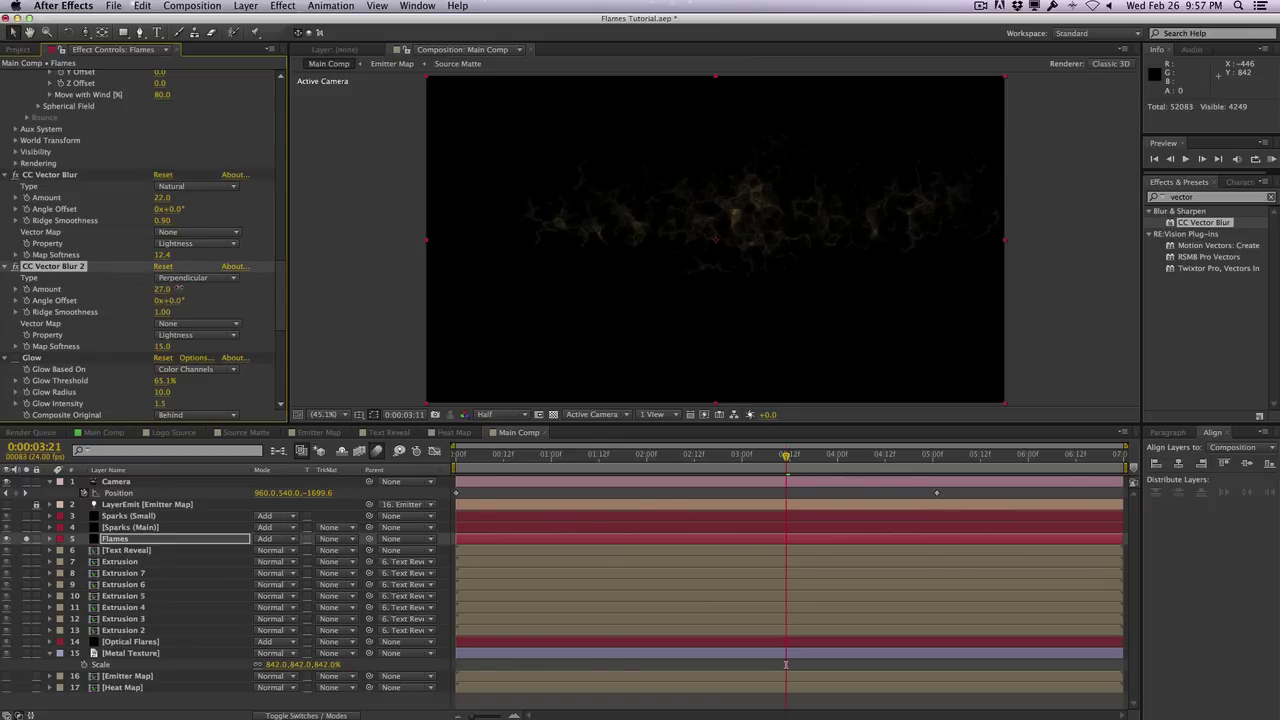
drag(162, 312, 155, 346)
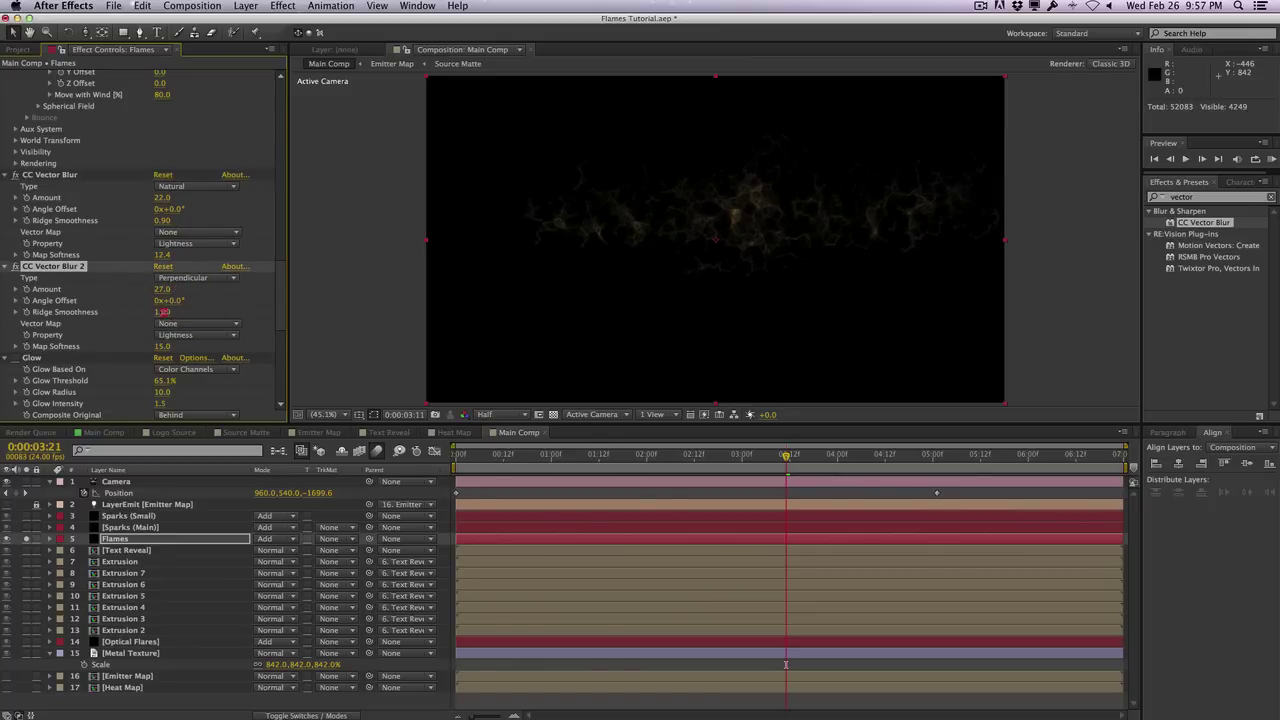
click(27, 539)
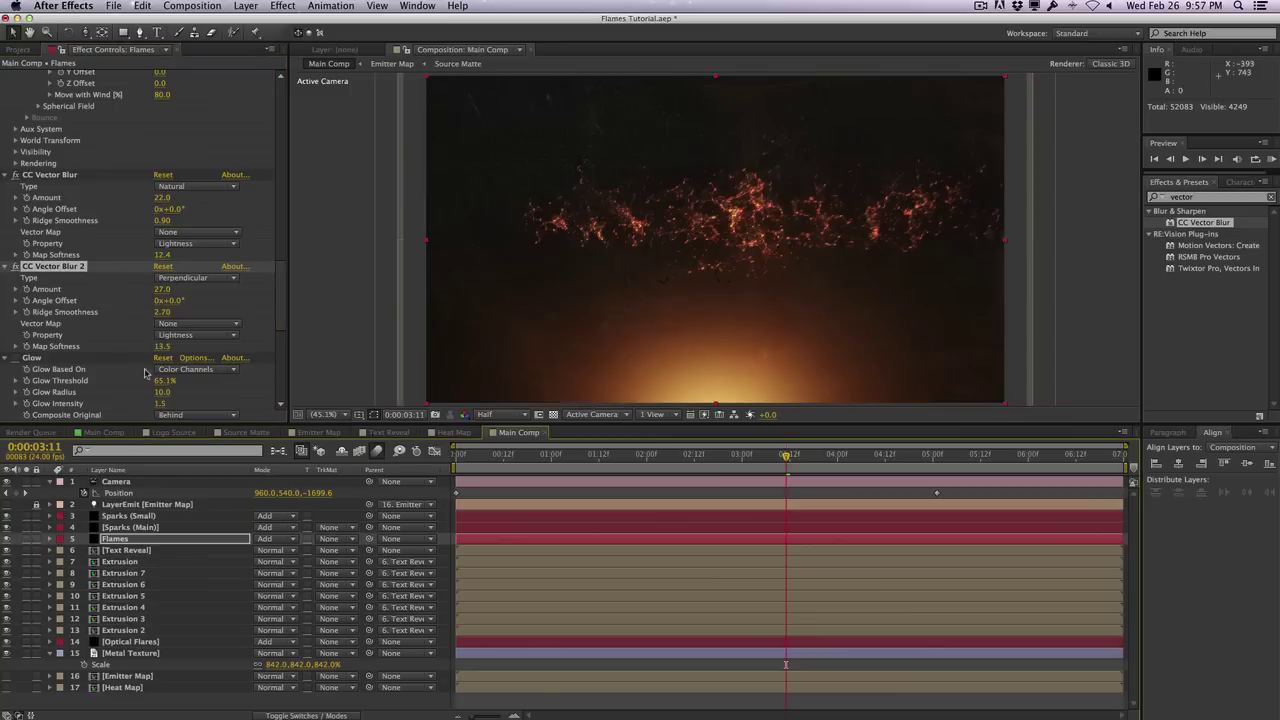
Re-enable the first Glow effect on the Flames layer and set its Glow Threshold to 72.5%
click(15, 359)
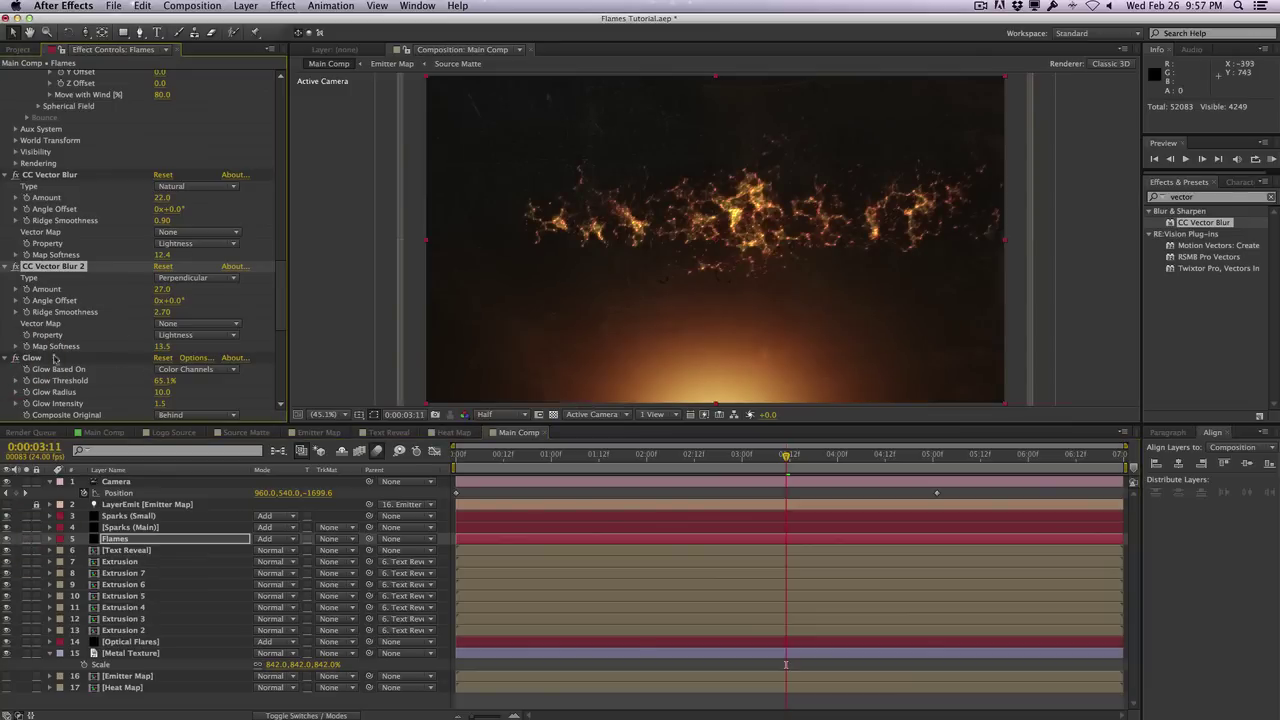
drag(281, 268, 274, 300)
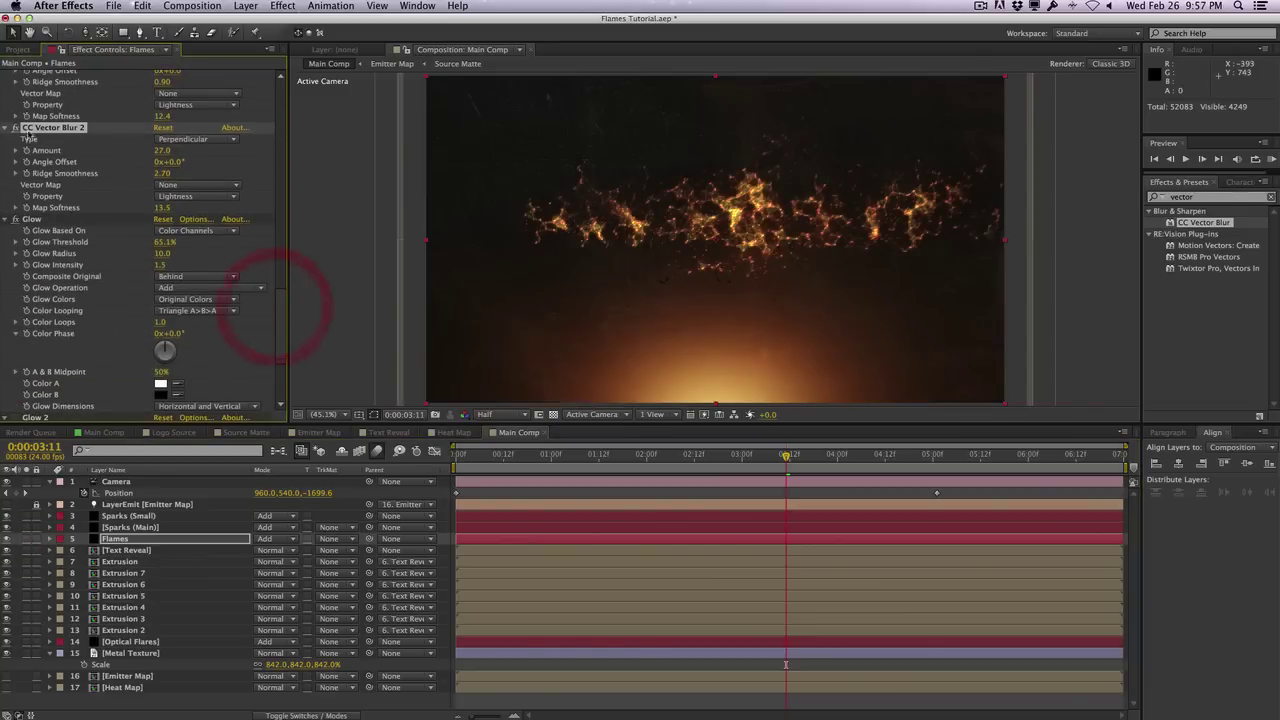
click(16, 128)
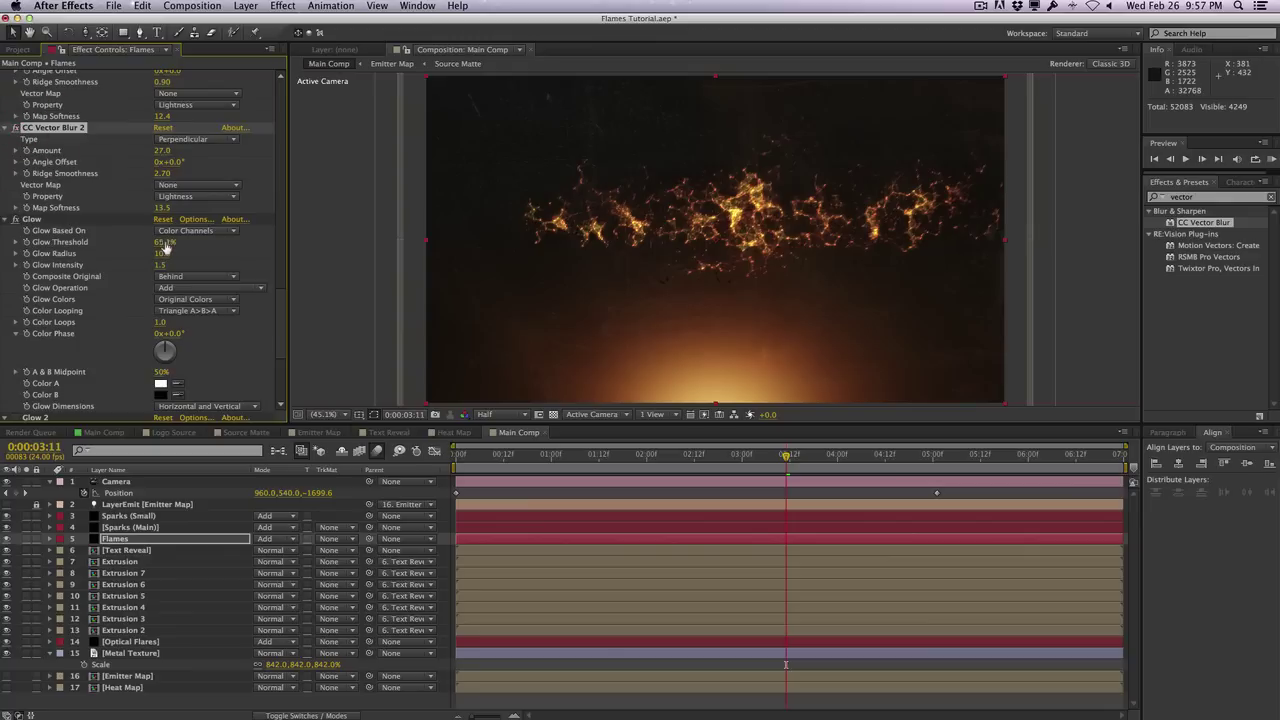
drag(162, 242, 184, 240)
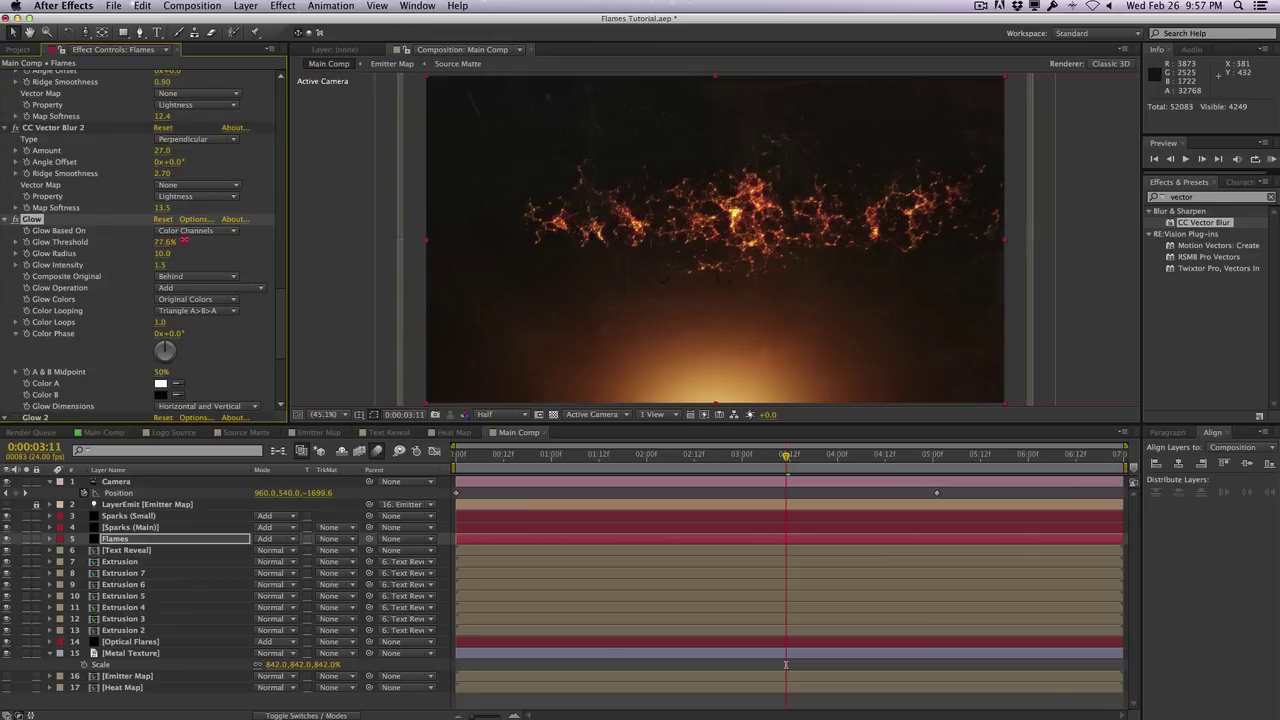
Enable Glow 2 on the Flames layer, adjust its threshold, and set its Glow Radius to 51 and Glow Intensity to 0.7
scroll(15, 257, down, 5)
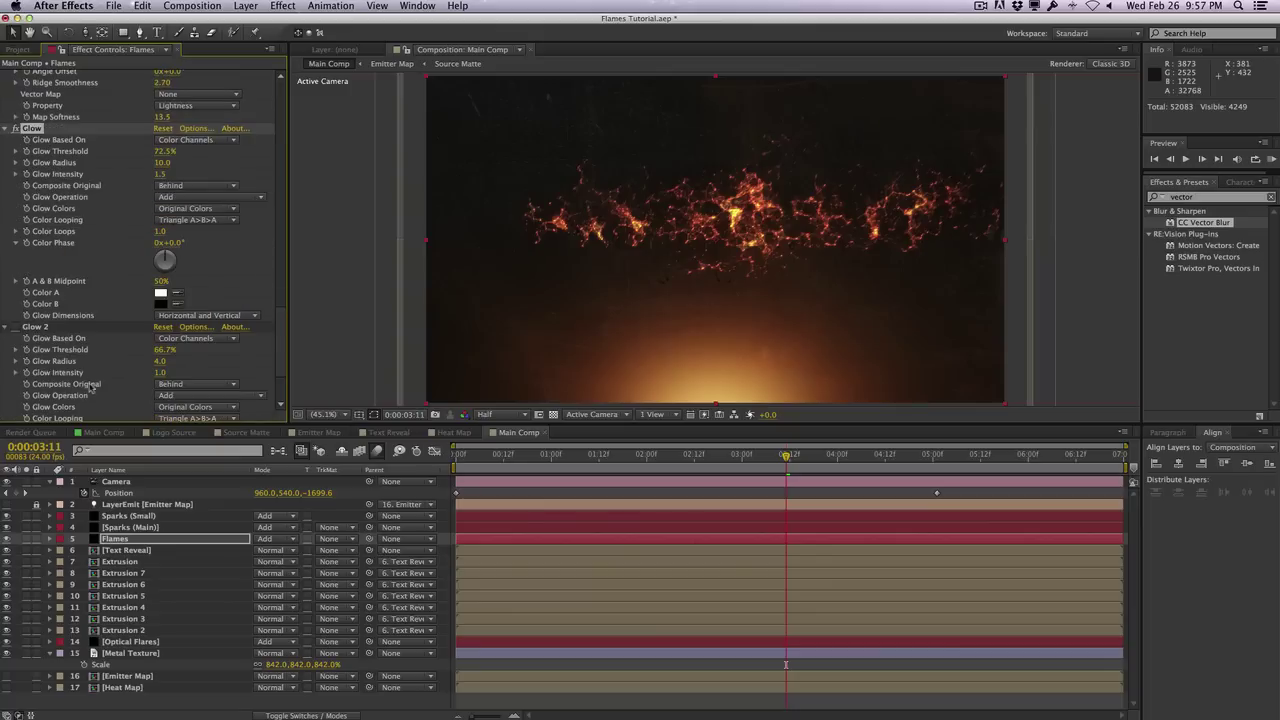
drag(162, 269, 166, 276)
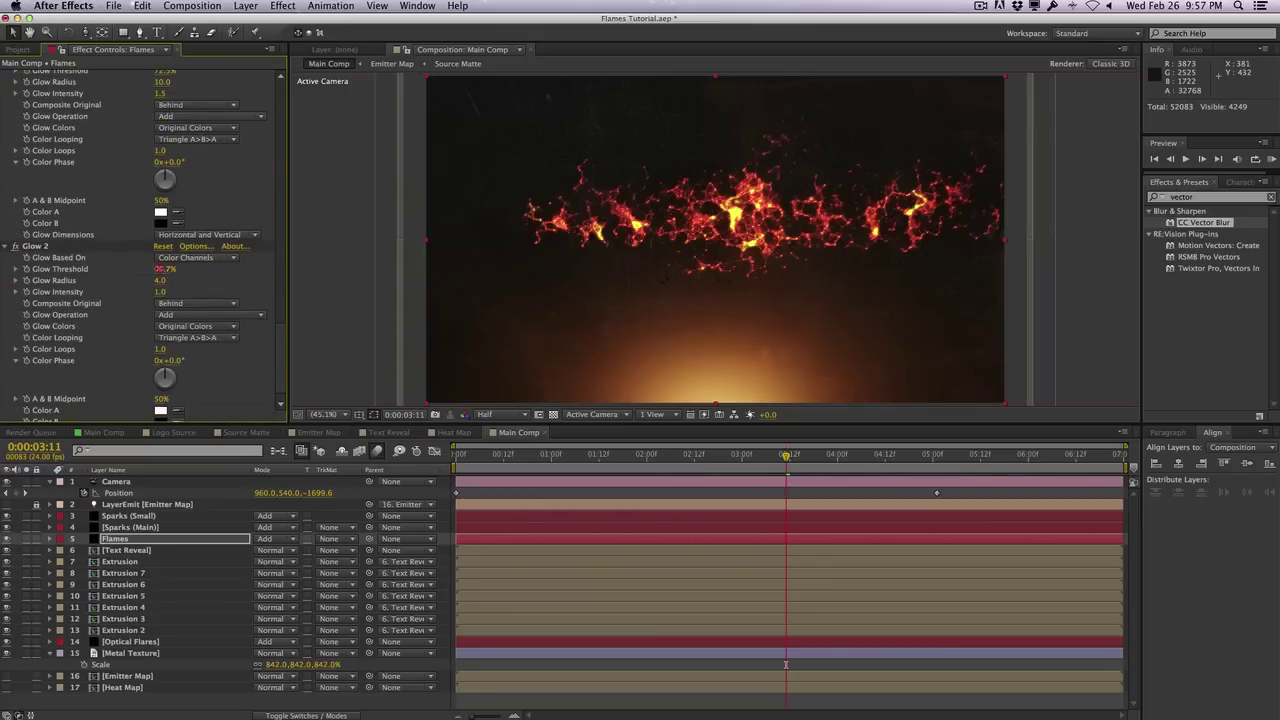
mouse_move(158, 269)
mouse_down()
mouse_move(175, 269)
mouse_move(155, 269)
mouse_up()
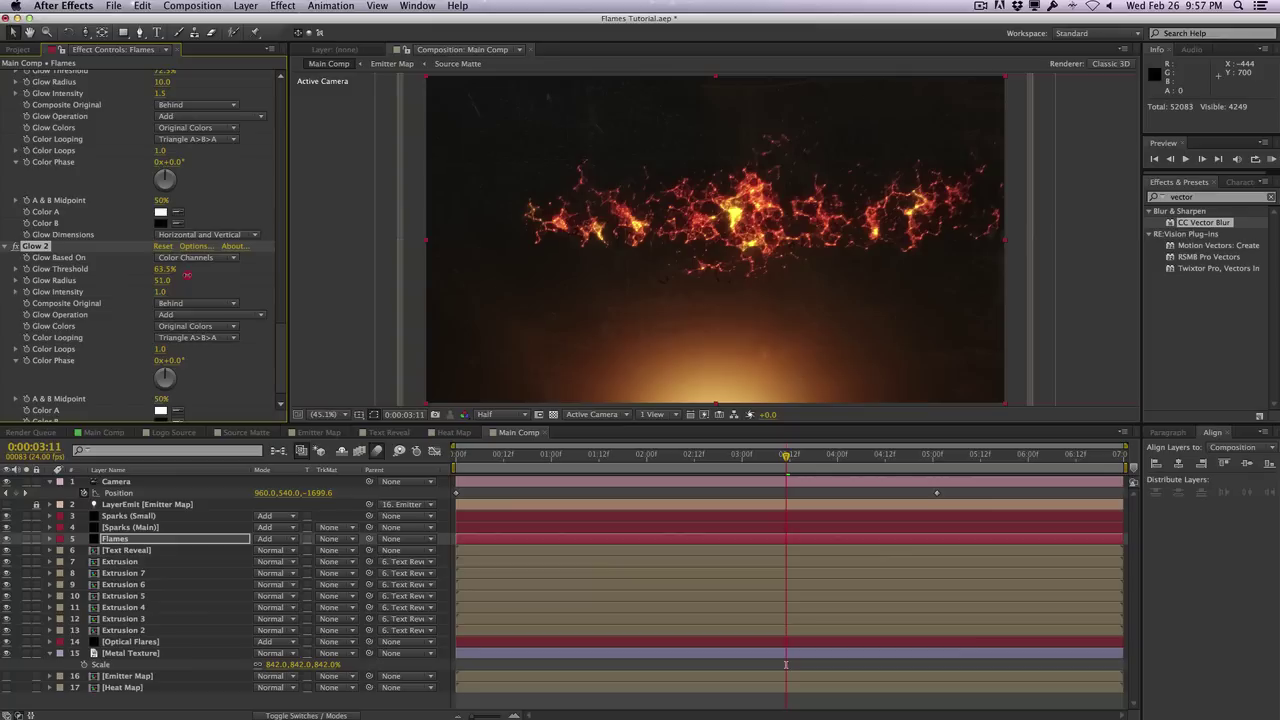
click(161, 291)
text(0.7)
key(Return)
At 0:00:03:12, set the Flames layer's Particular emission to 25000 particles per second
scroll(165, 198, up, 1)
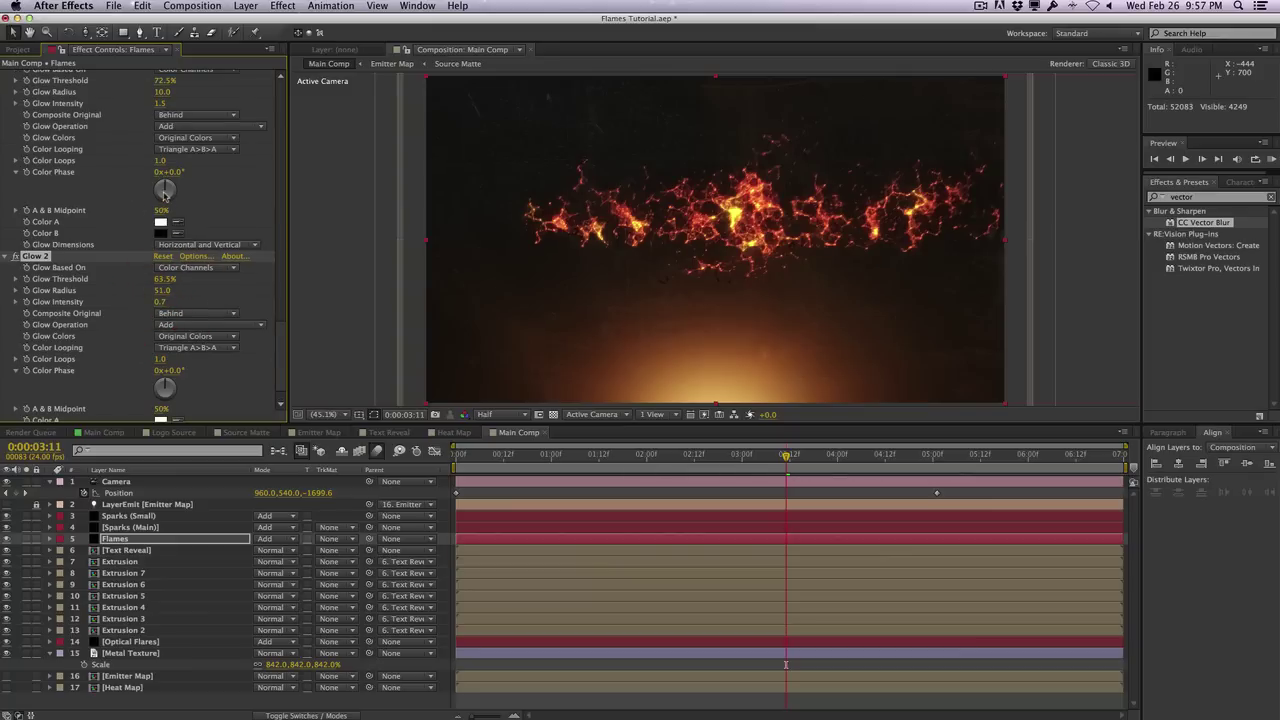
click(711, 456)
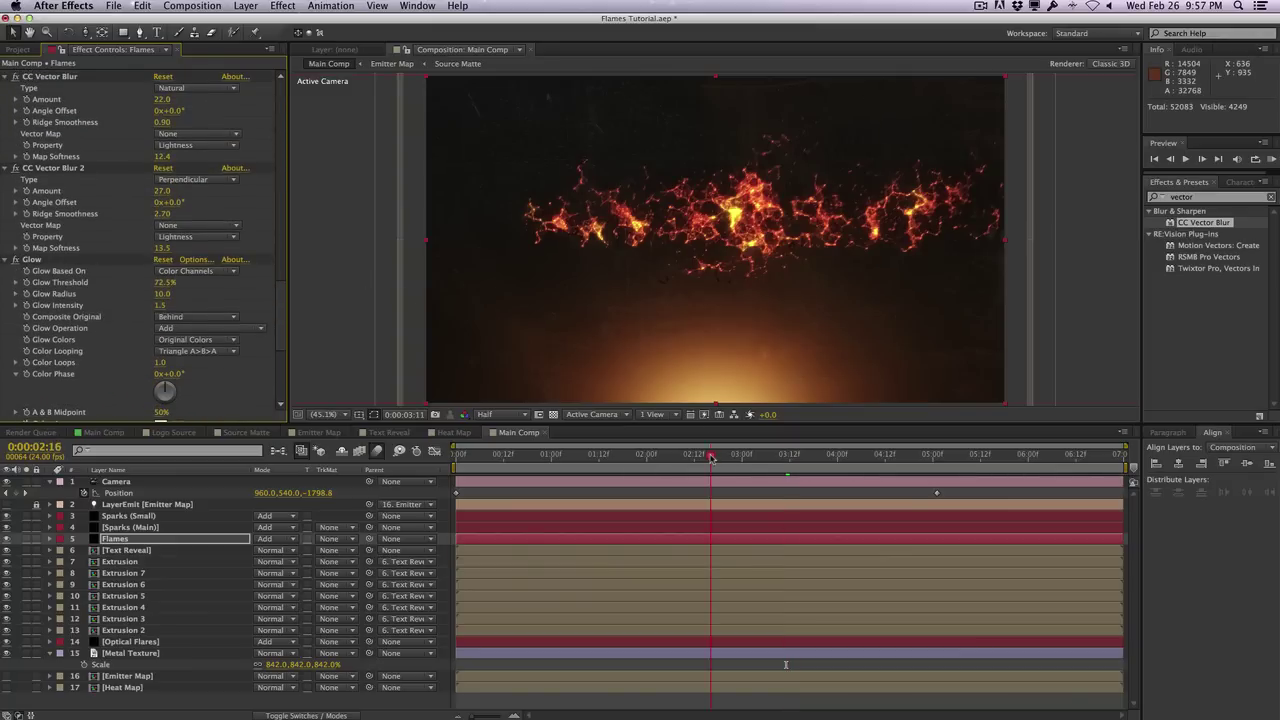
drag(711, 456, 790, 452)
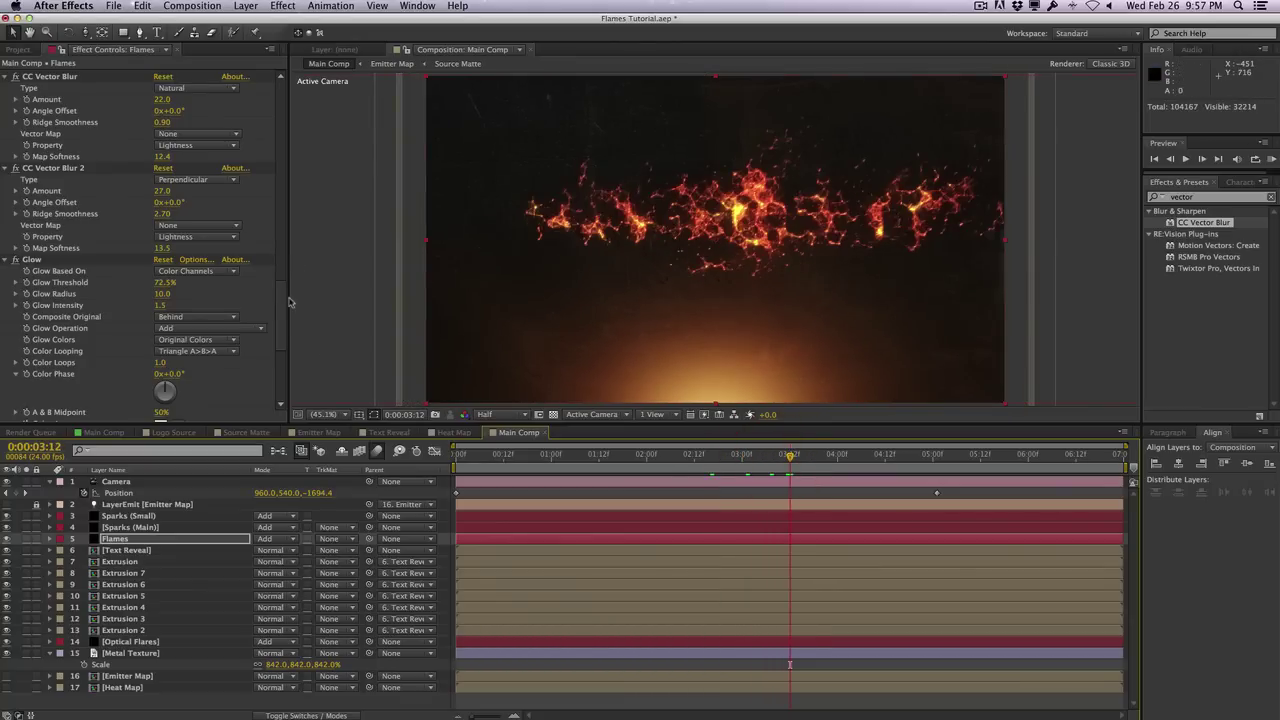
drag(283, 303, 281, 90)
click(170, 110)
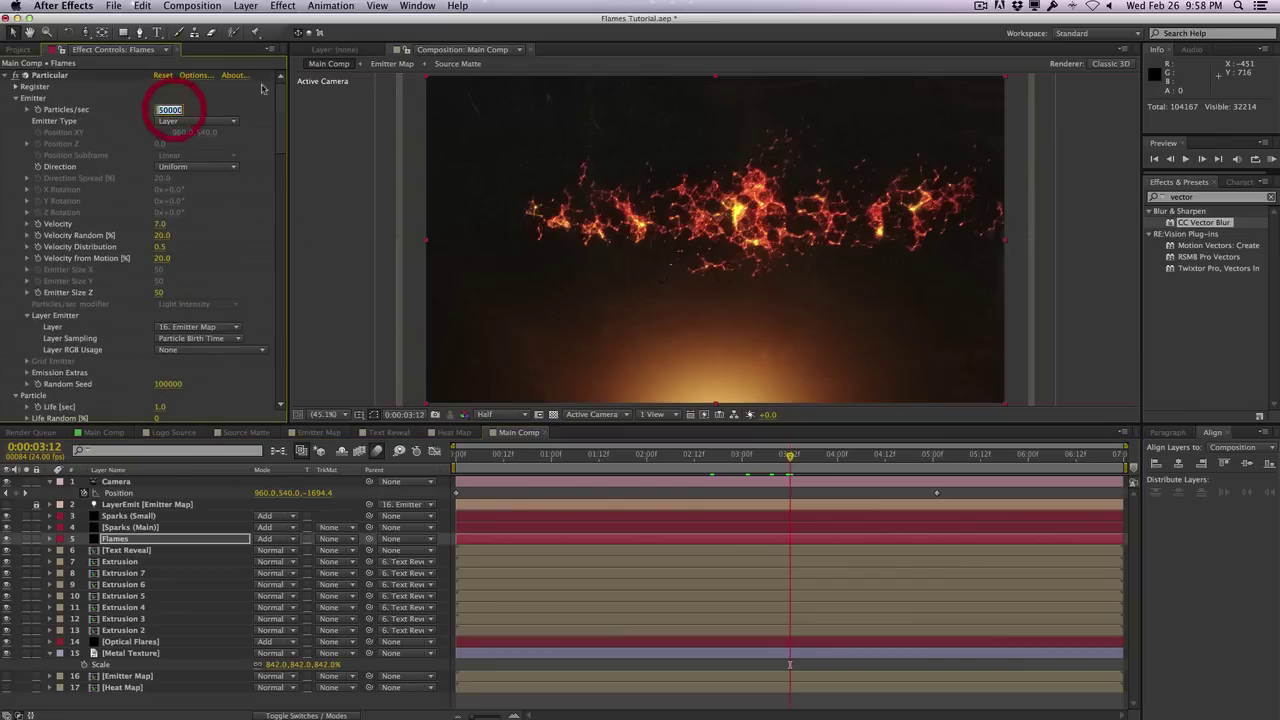
text(30000)
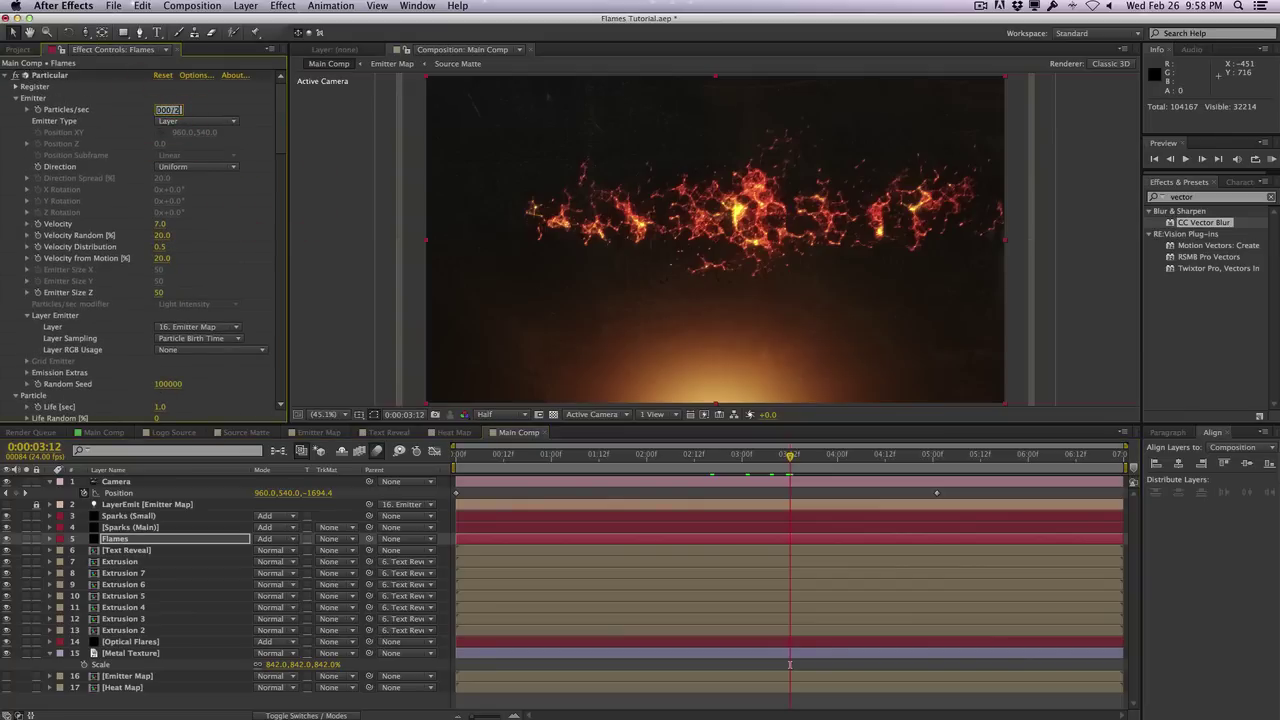
key(Return)
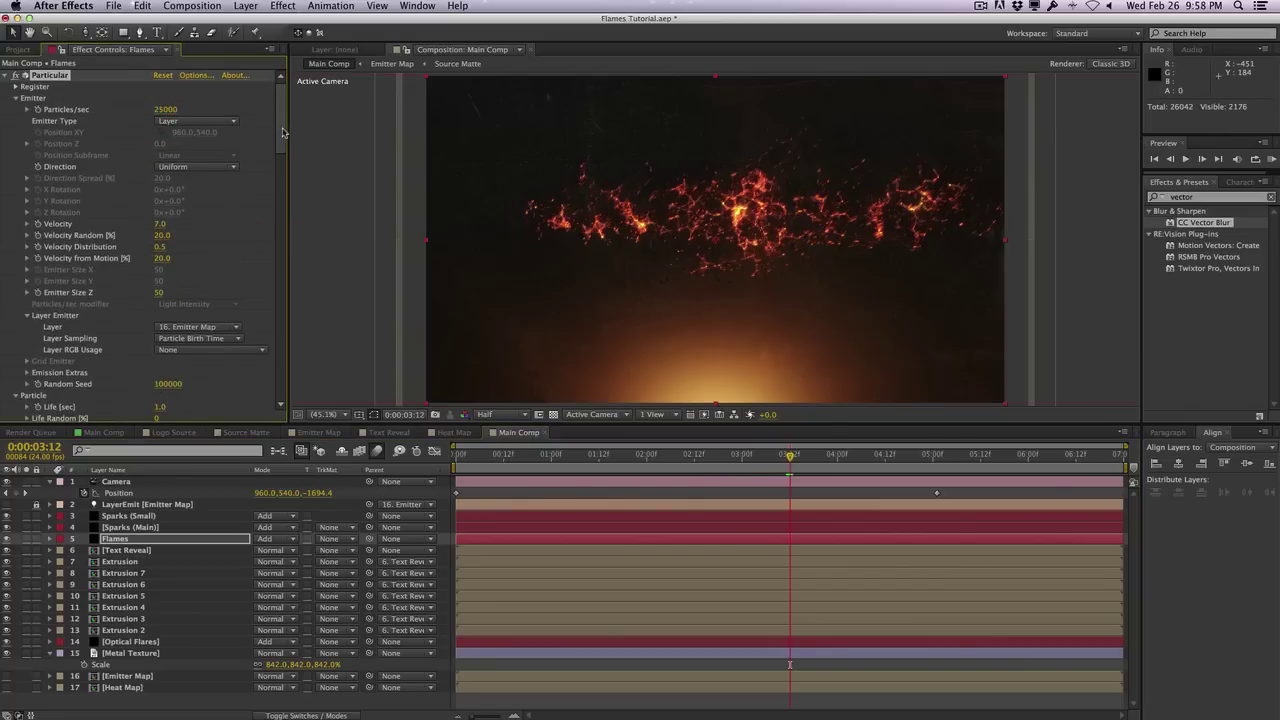
Try a Particular particle size of 10 on the Flames layer and settle on 8
drag(282, 132, 282, 190)
click(158, 202)
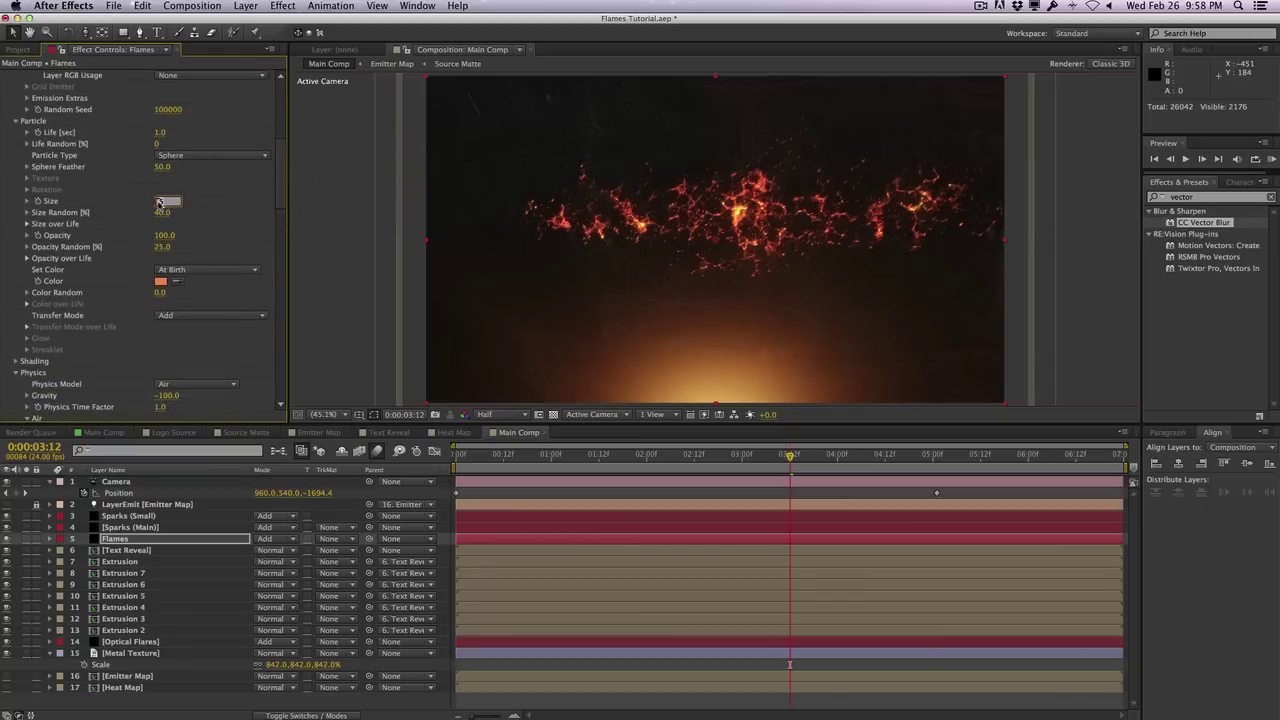
text(10)
key(Return)
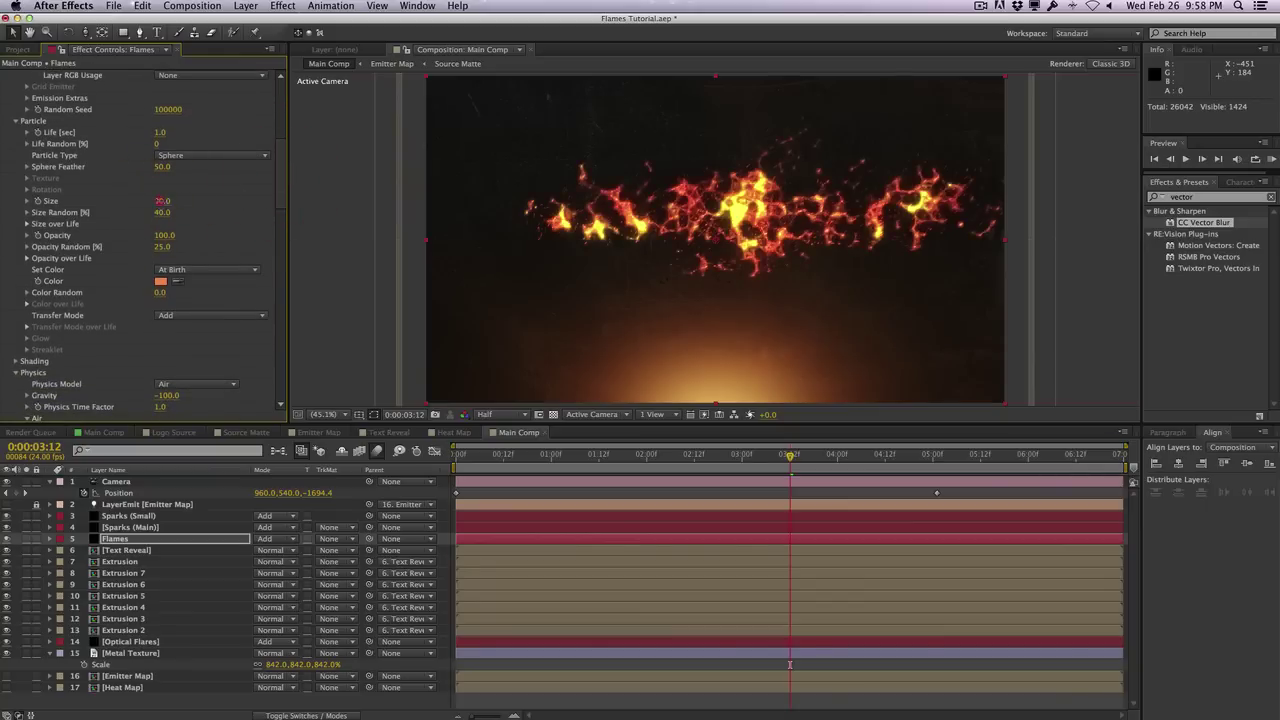
click(162, 200)
text(8)
key(Return)
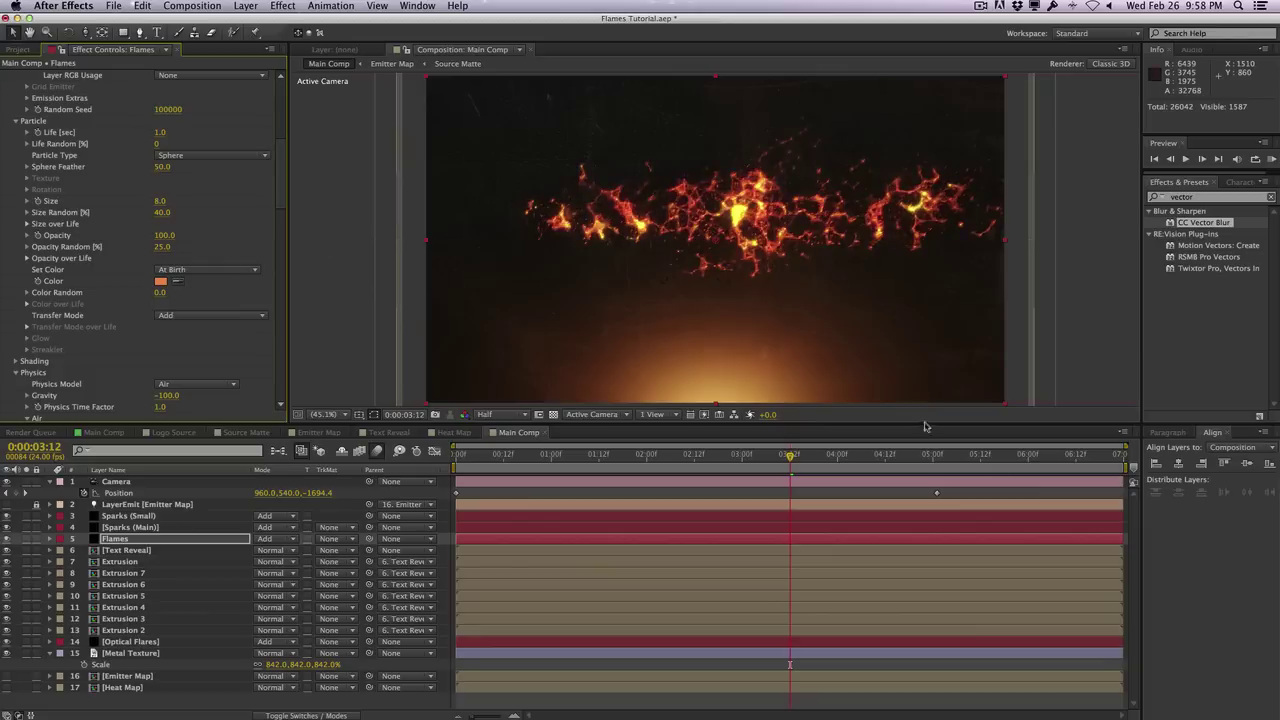
At 0:00:03:13, try Wind Y -110, Wind X 275 and Wind Z -60 in the Flames layer's Particular physics
click(600, 454)
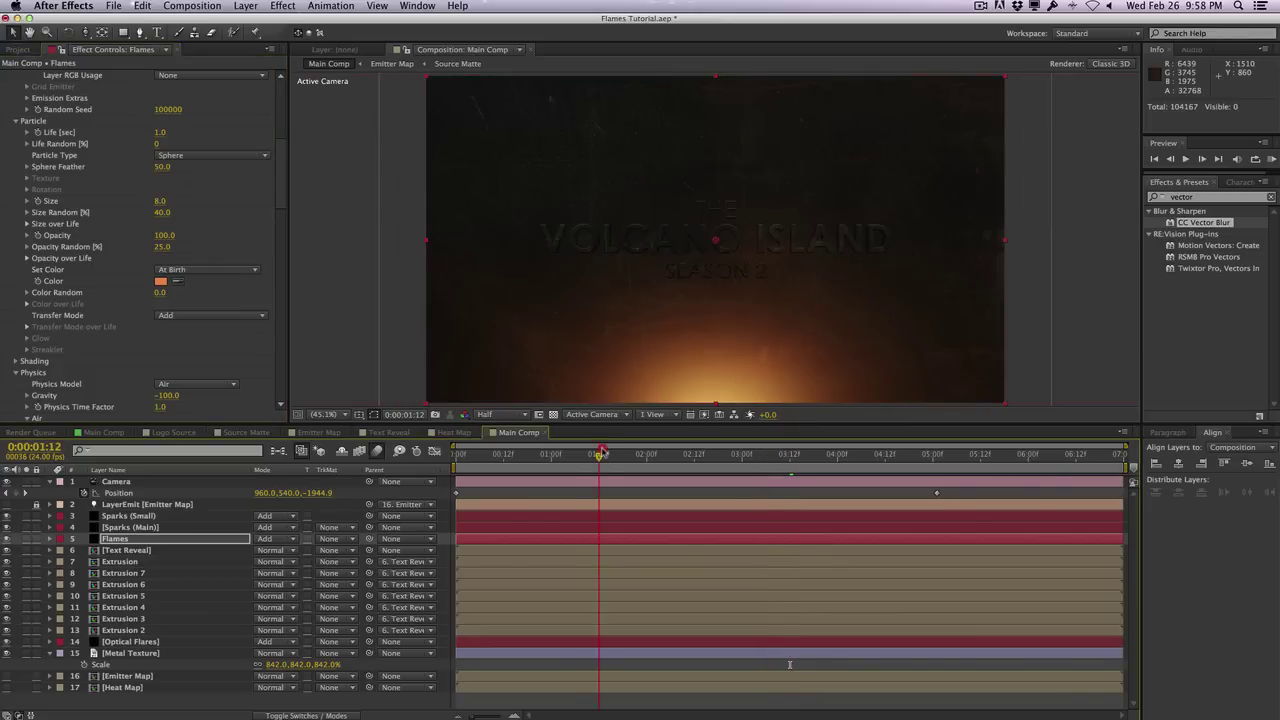
drag(601, 454, 793, 456)
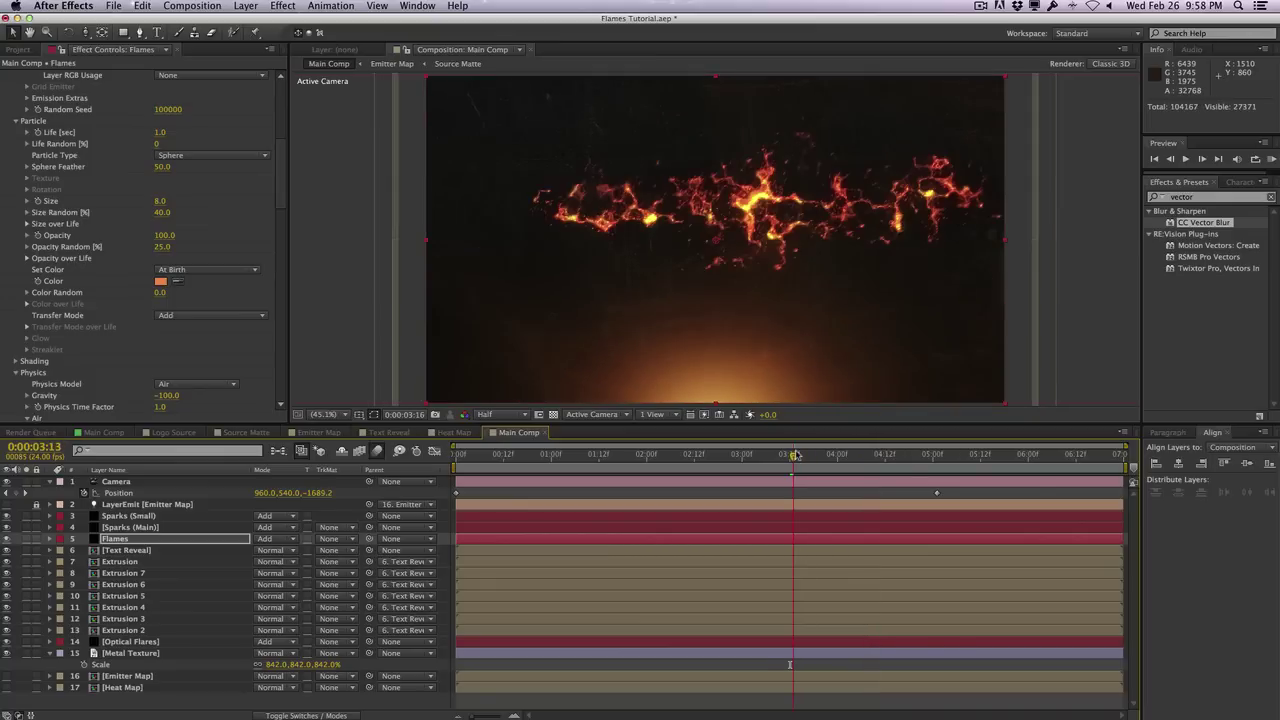
drag(281, 195, 280, 260)
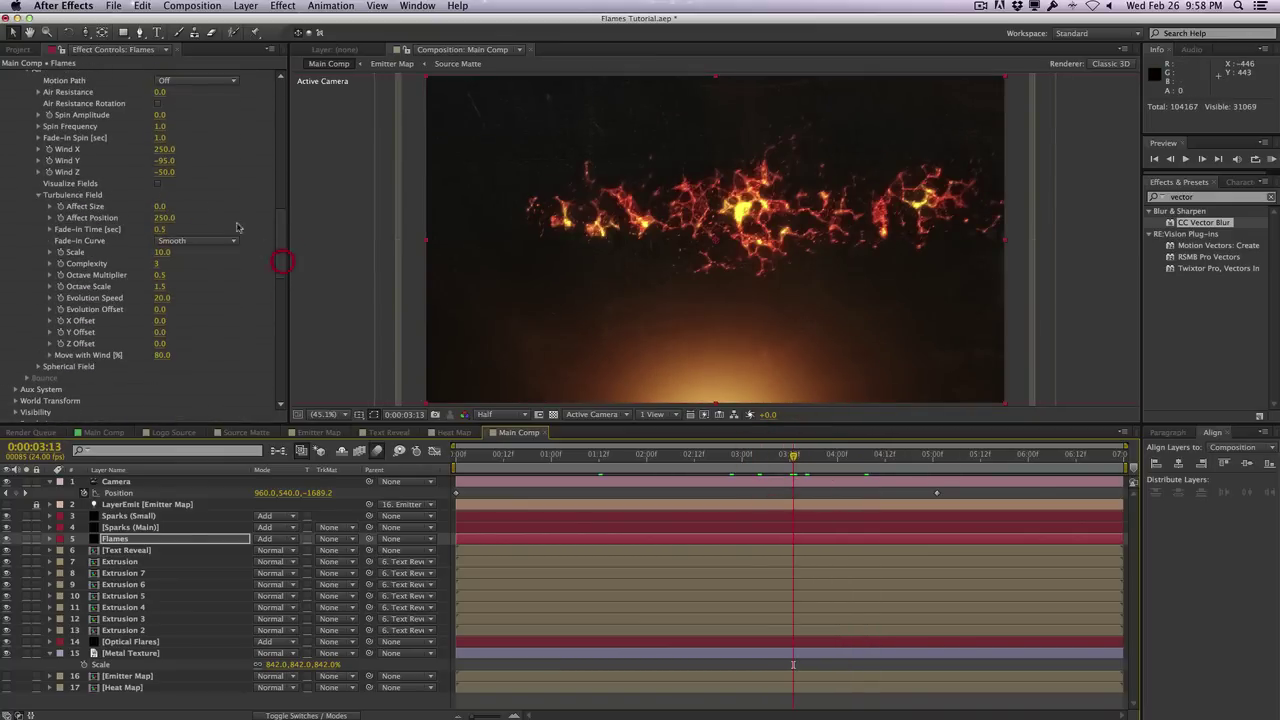
click(168, 162)
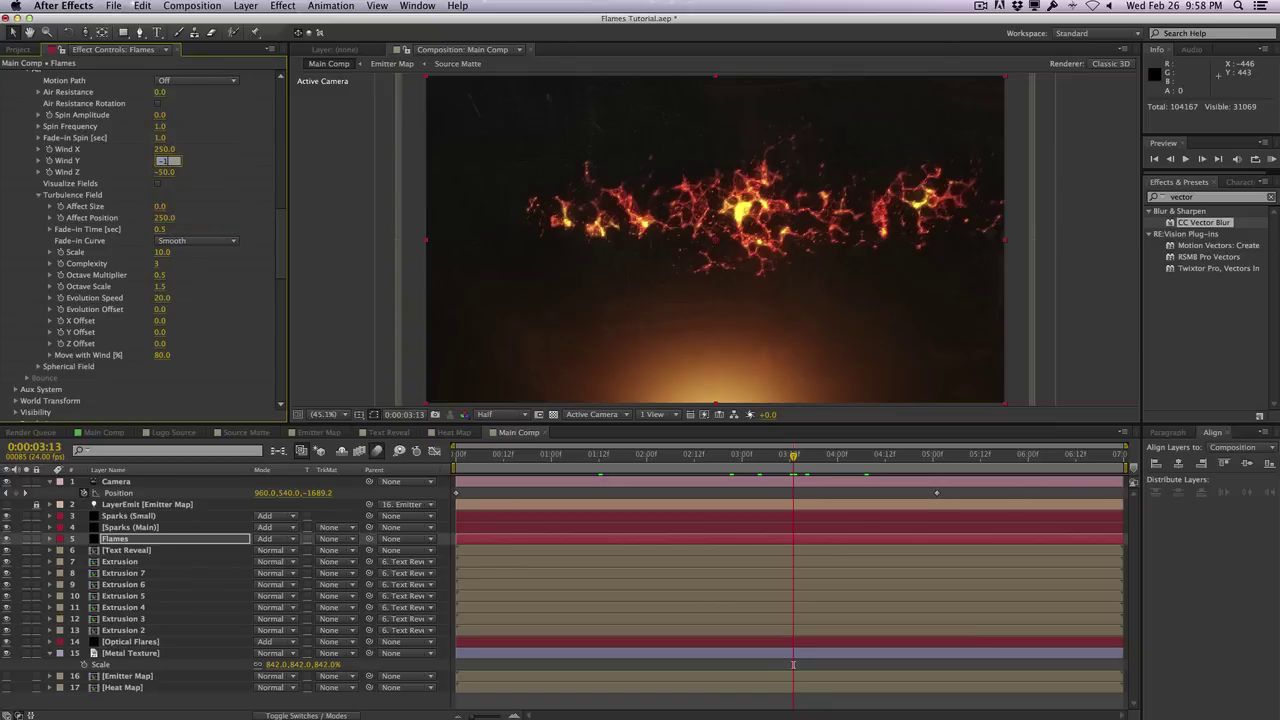
key(Return)
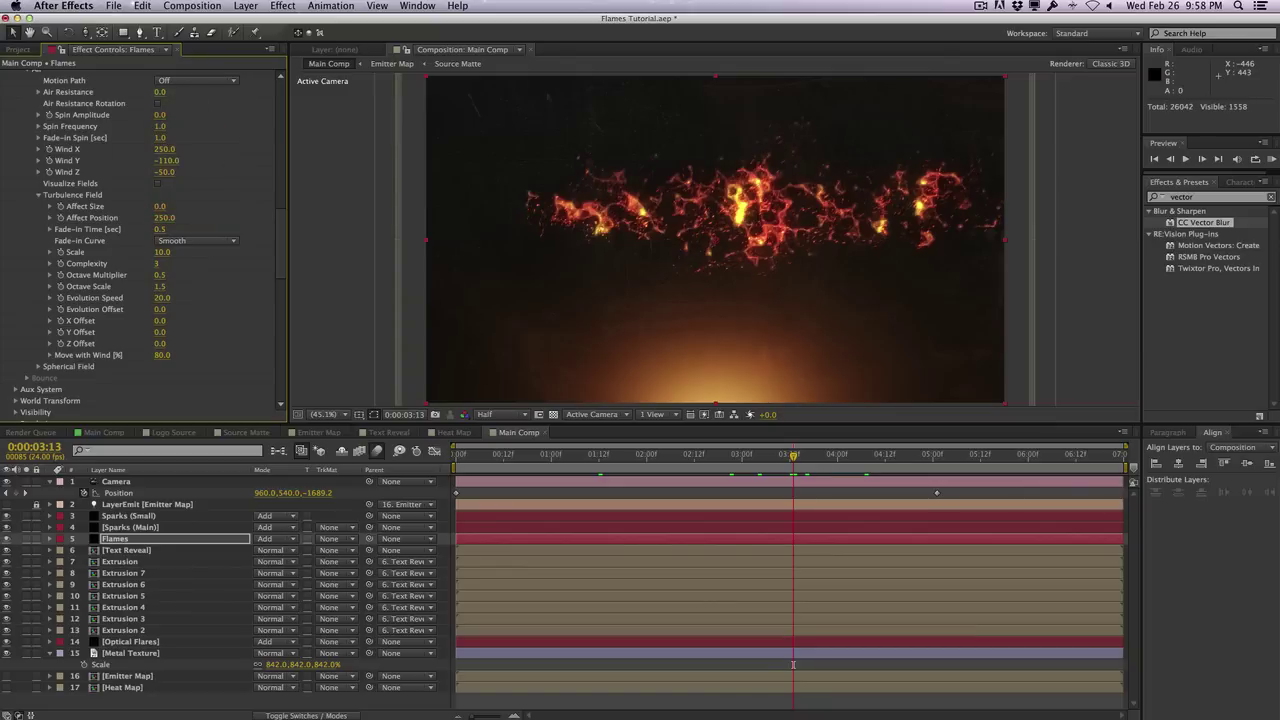
click(169, 151)
key(Return)
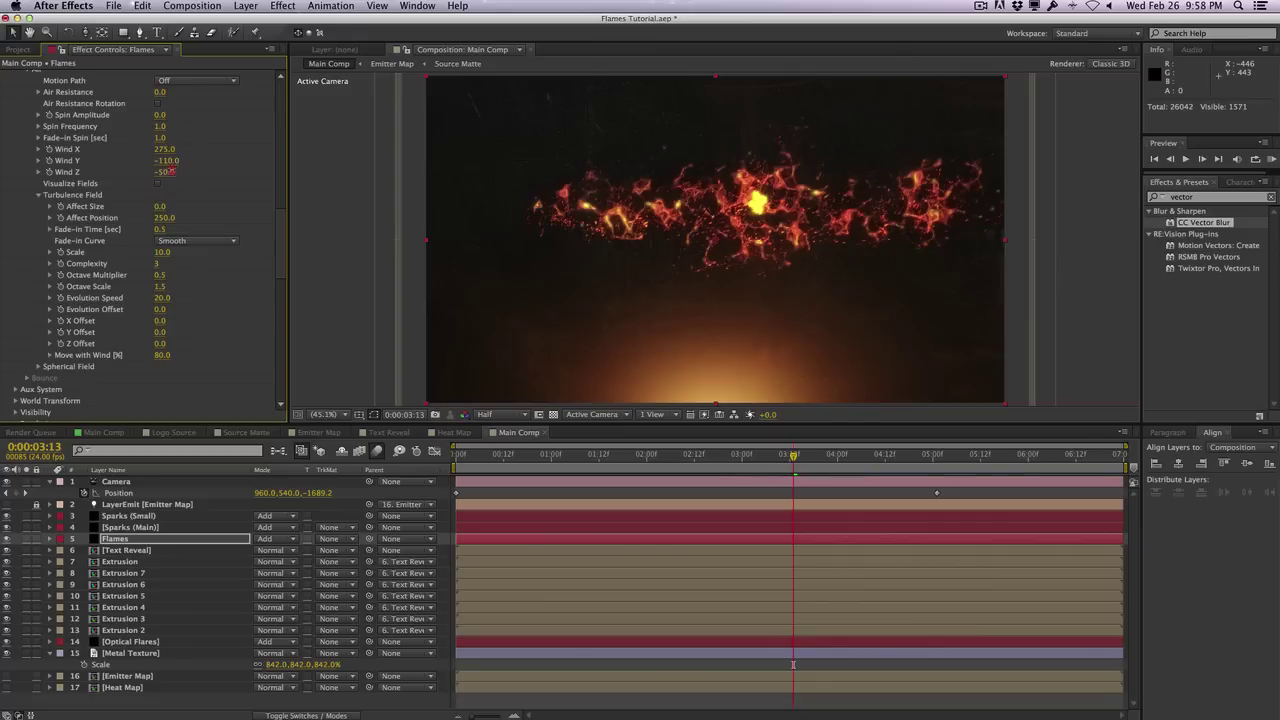
click(165, 172)
key(Return)
scroll(273, 245, up, 2)
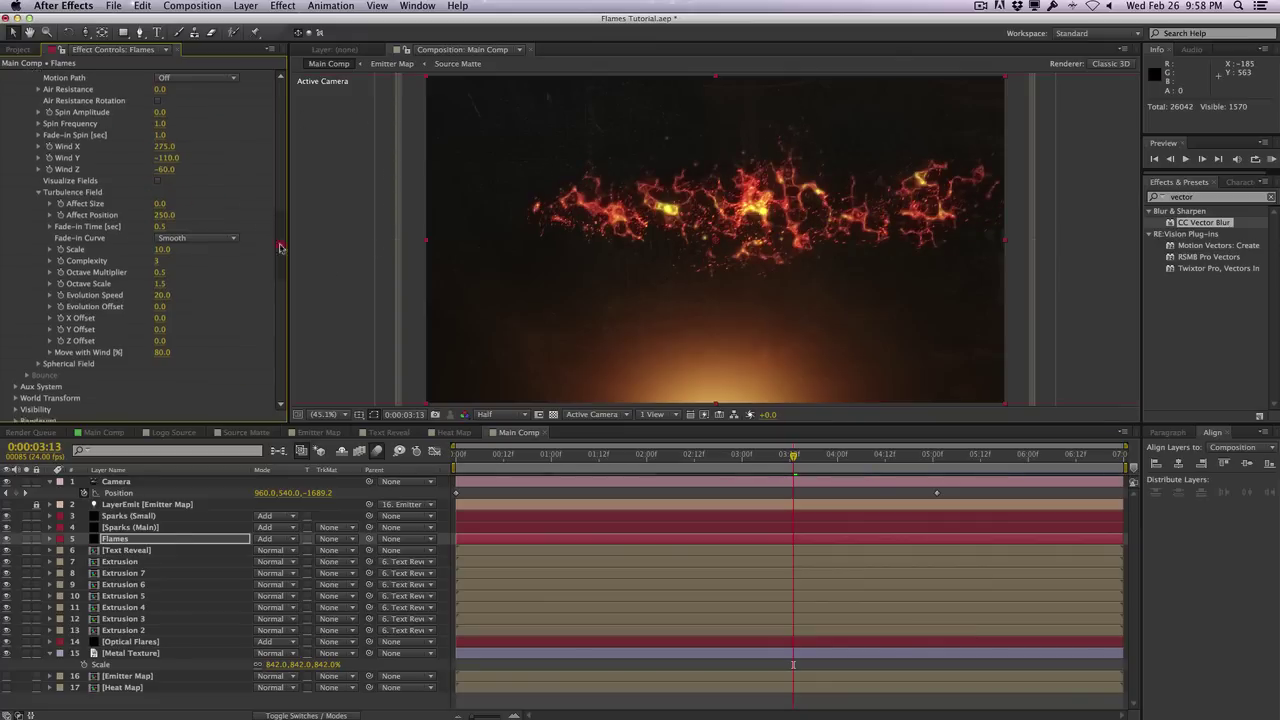
Preview the flames up to 0:00:03:10, return to 0:00:02:13 and add the Emitter Map comp directly above Sparks (Small)
click(838, 455)
click(741, 457)
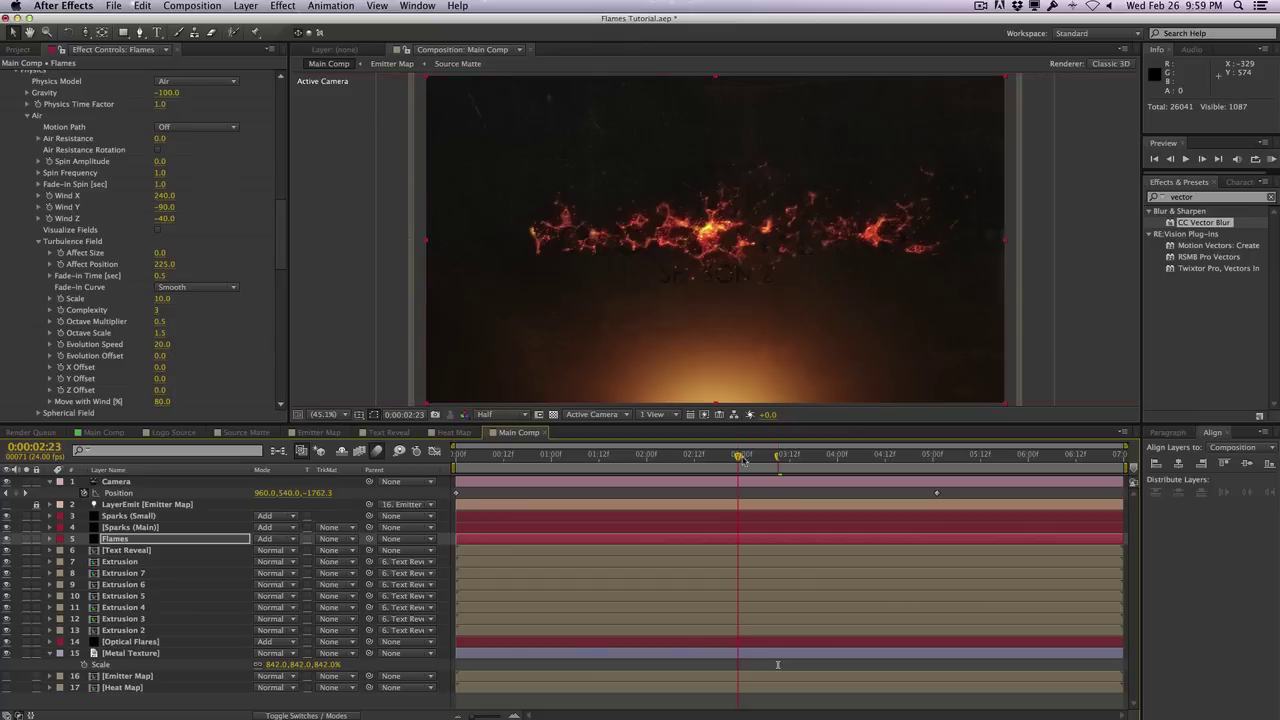
click(779, 455)
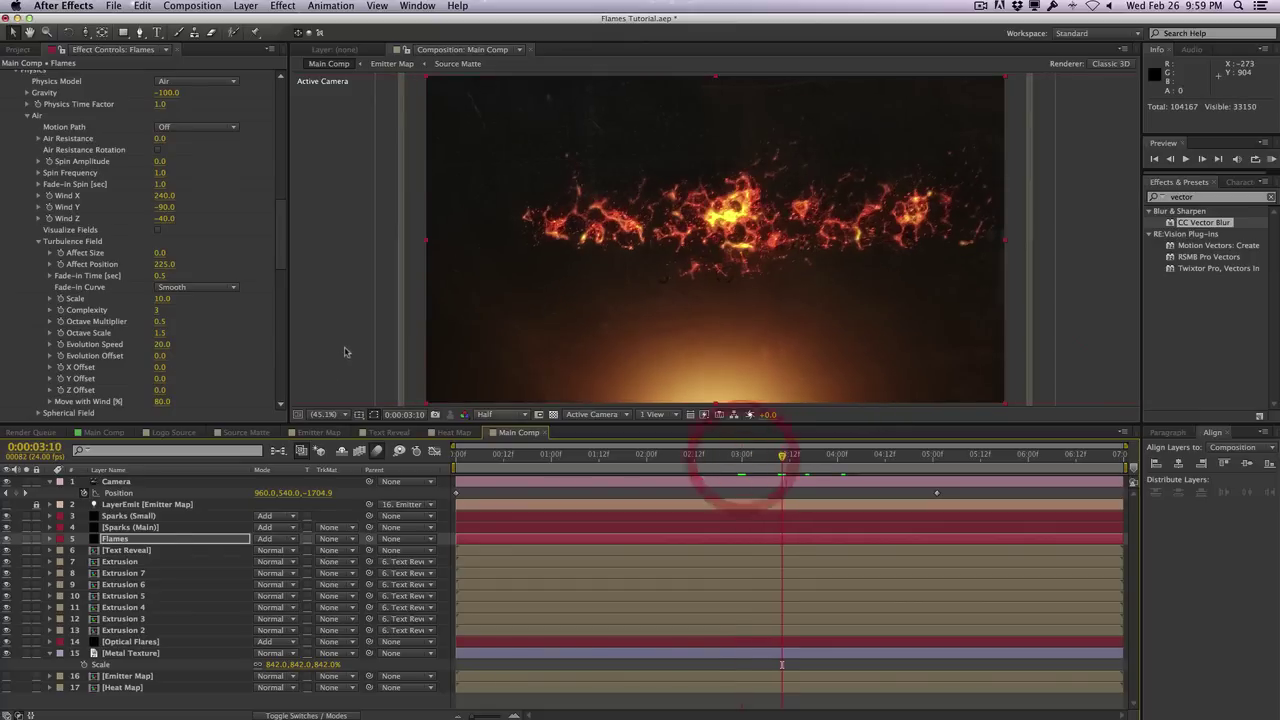
mouse_move(284, 245)
mouse_down()
mouse_move(297, 325)
mouse_move(287, 220)
mouse_up()
drag(656, 458, 699, 455)
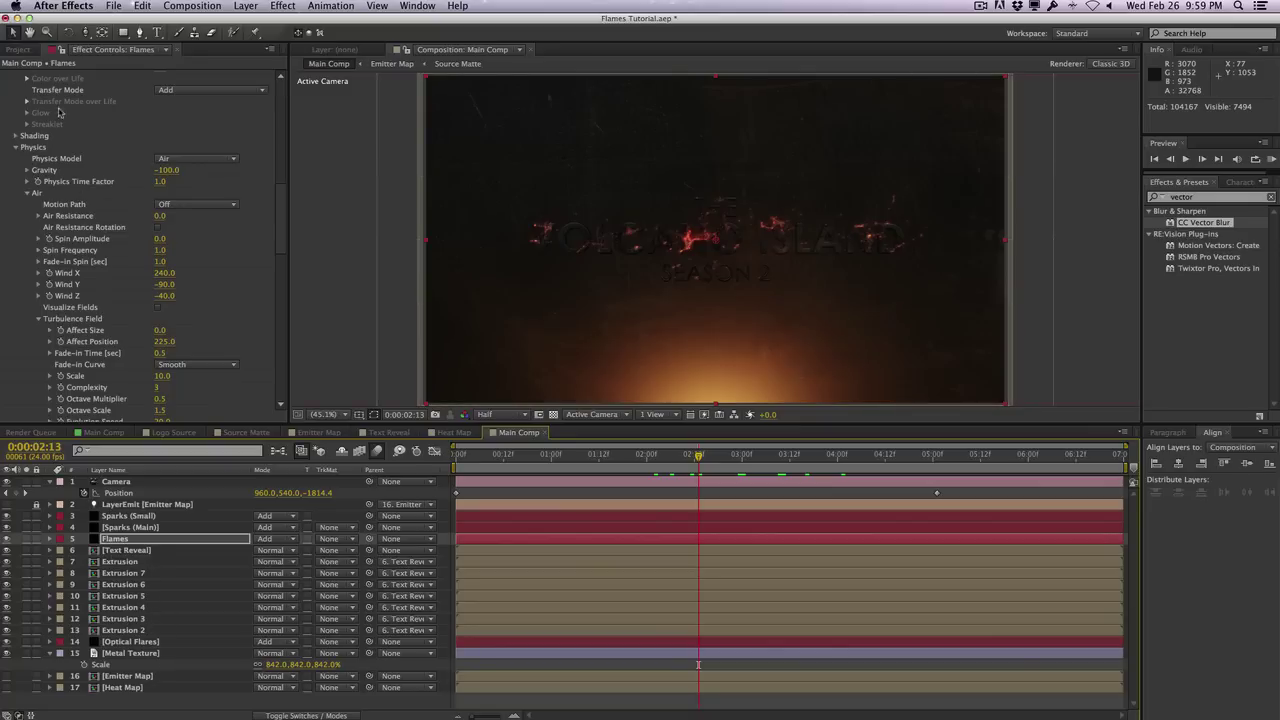
click(18, 49)
click(65, 220)
drag(65, 220, 172, 510)
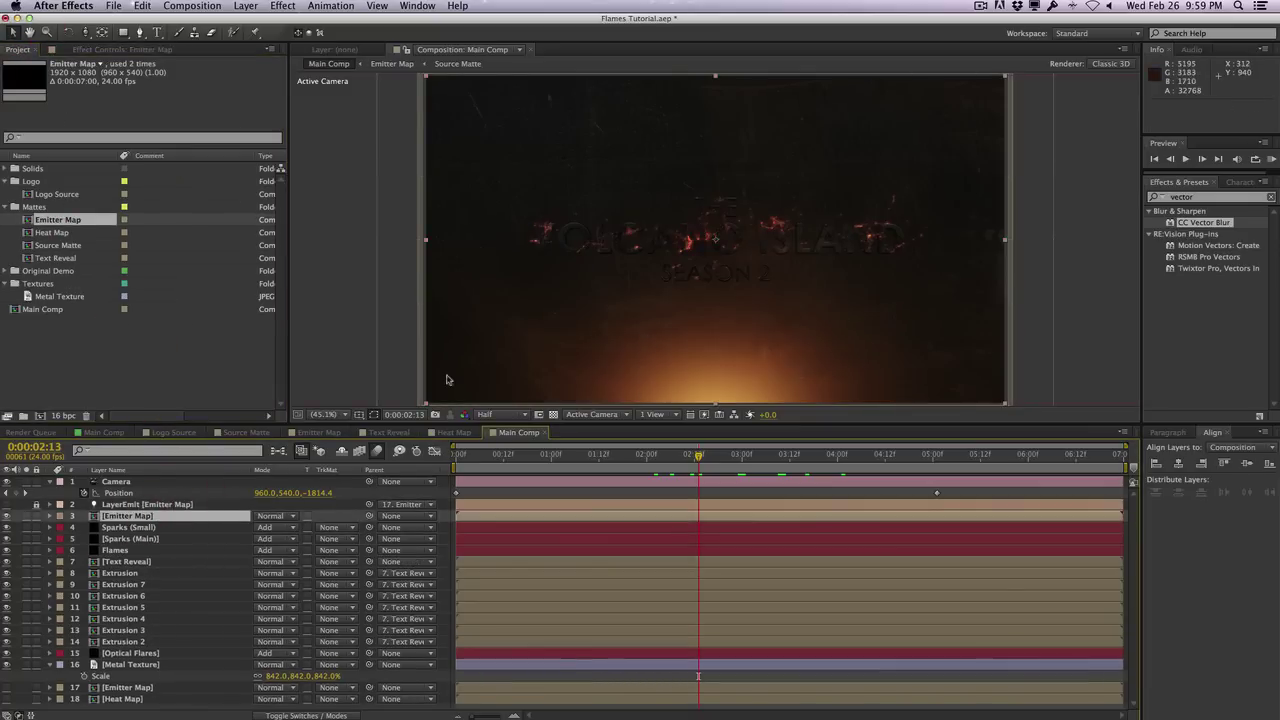
Solo the topmost Emitter Map layer and apply a Fill effect with a red-orange color
click(26, 516)
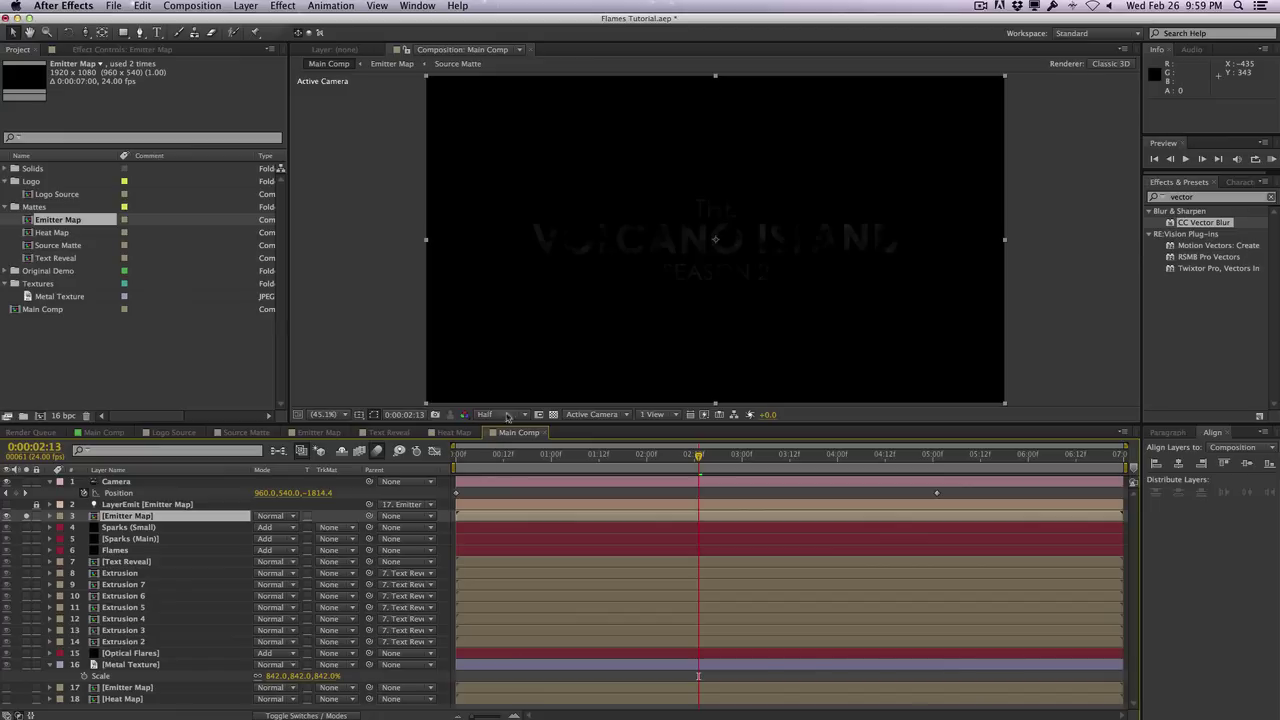
click(1234, 200)
text(fill)
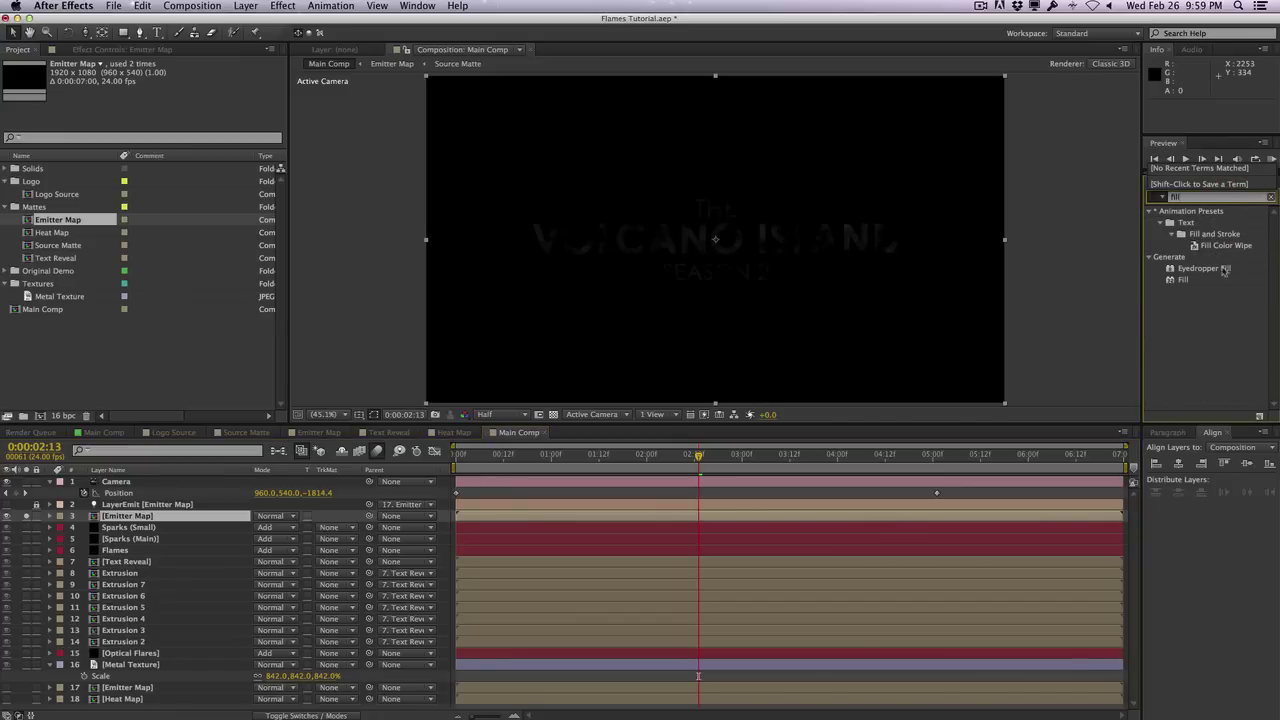
drag(1187, 283, 242, 516)
click(160, 109)
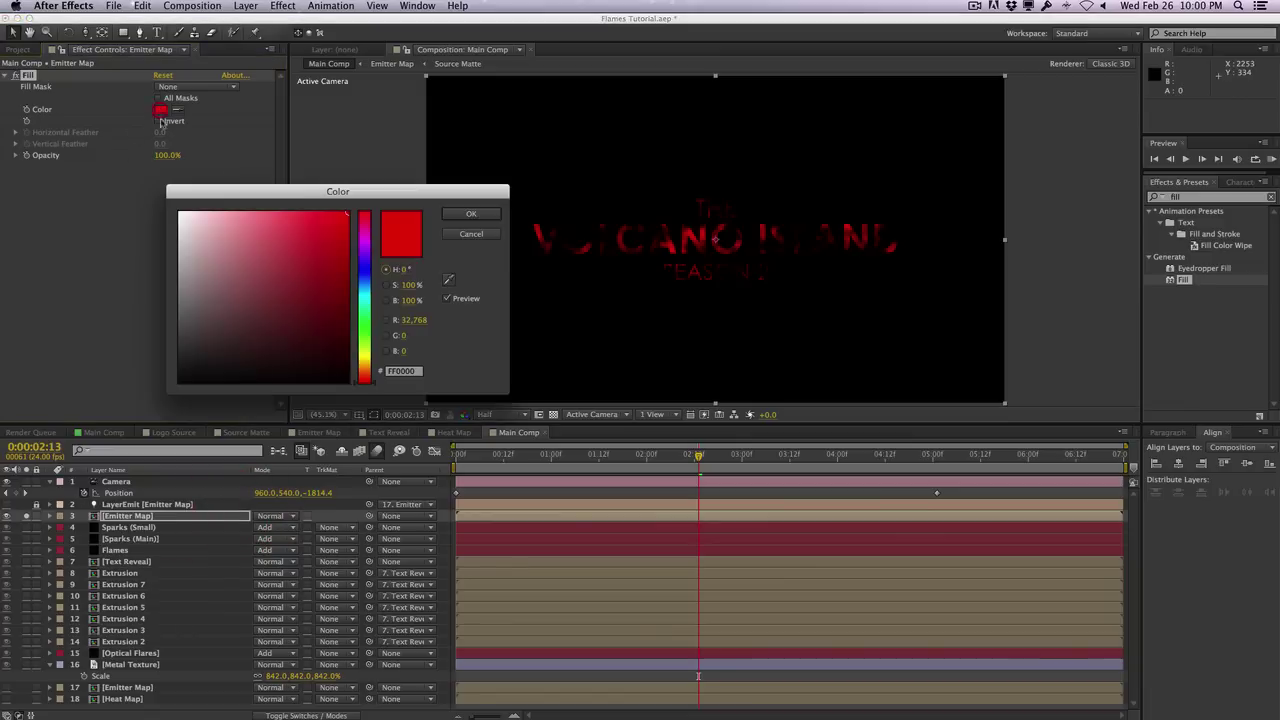
drag(361, 350, 364, 375)
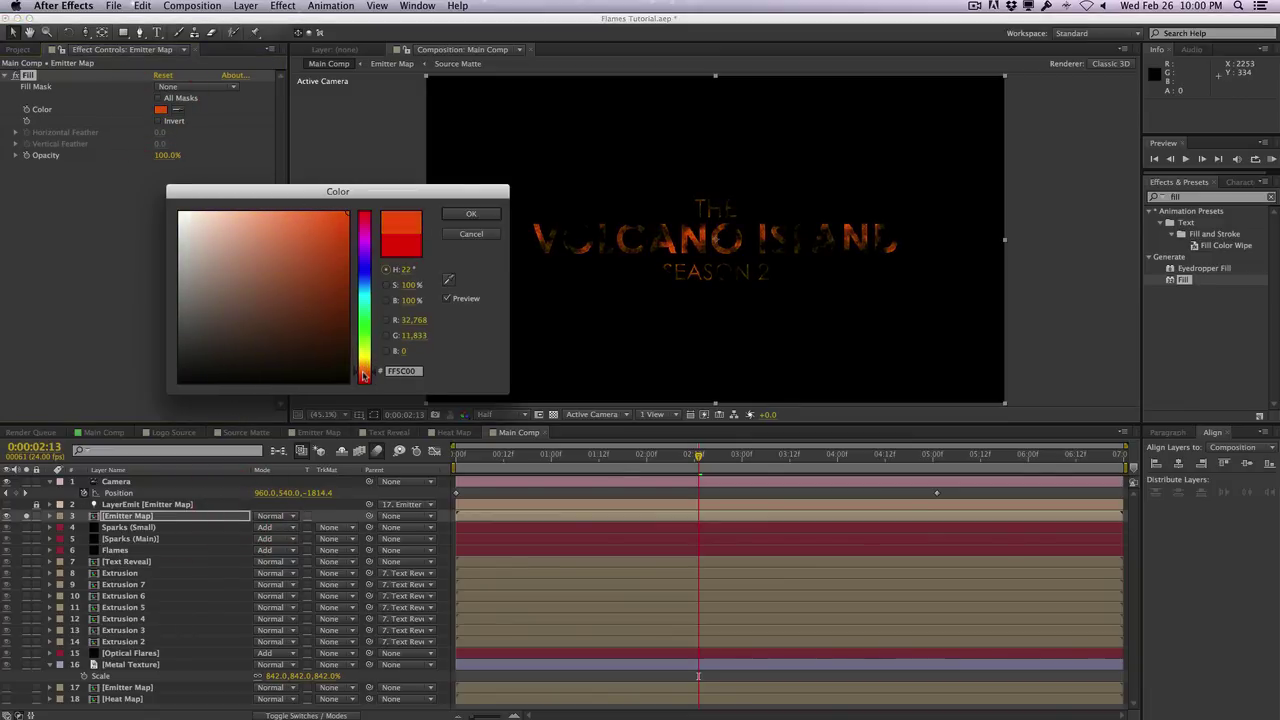
click(471, 214)
Place the filled Emitter Map directly below Flames, solo Text Reveal with it, and make the Emitter Map a 3D layer
drag(196, 518, 146, 550)
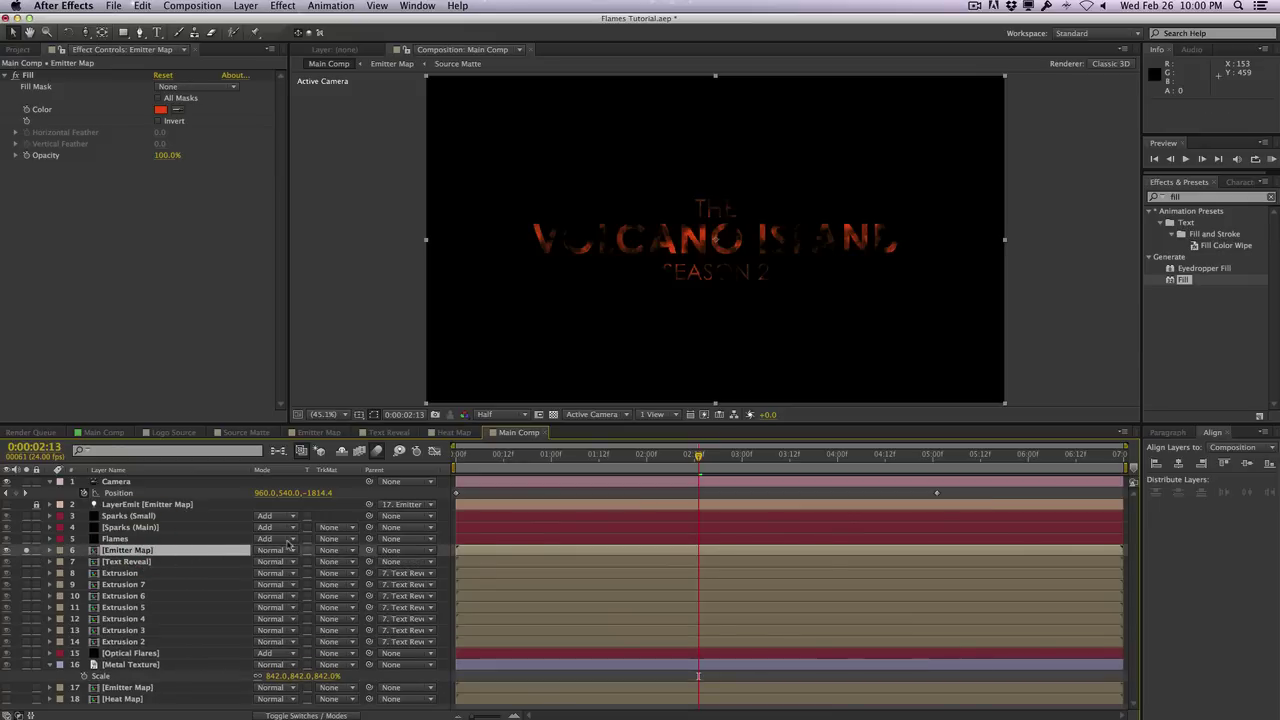
click(26, 562)
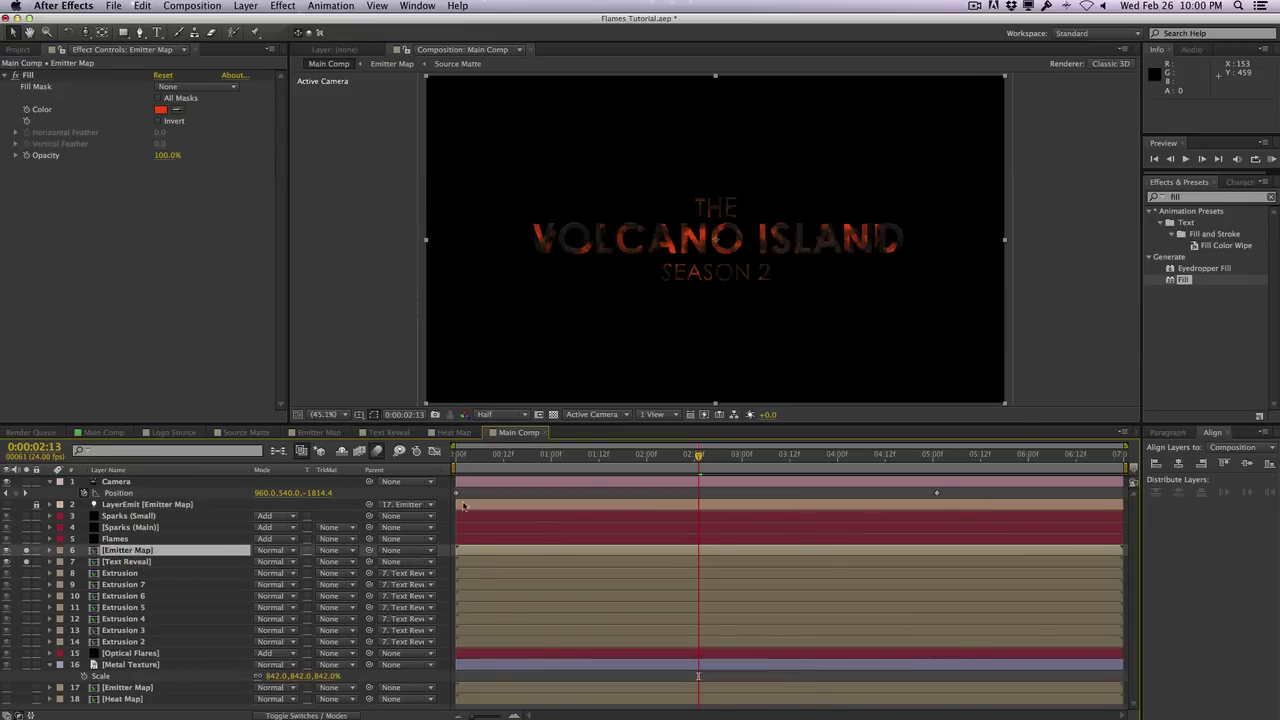
key(F4)
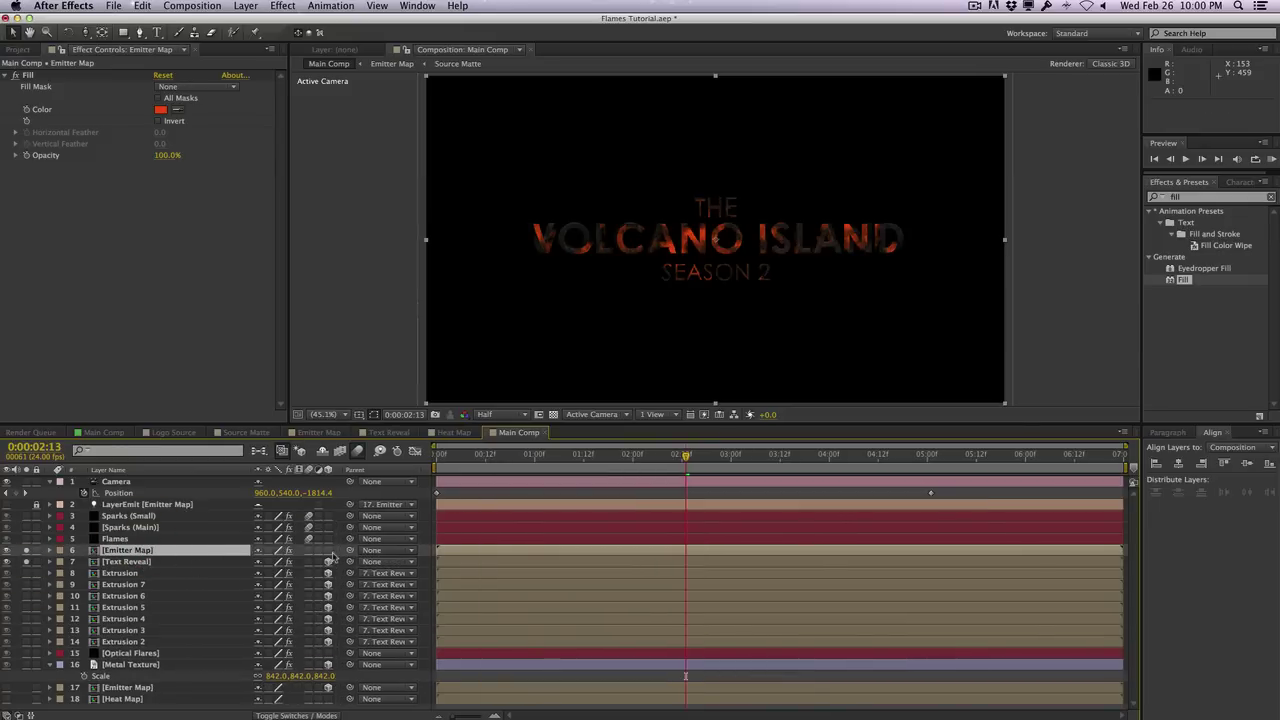
click(328, 551)
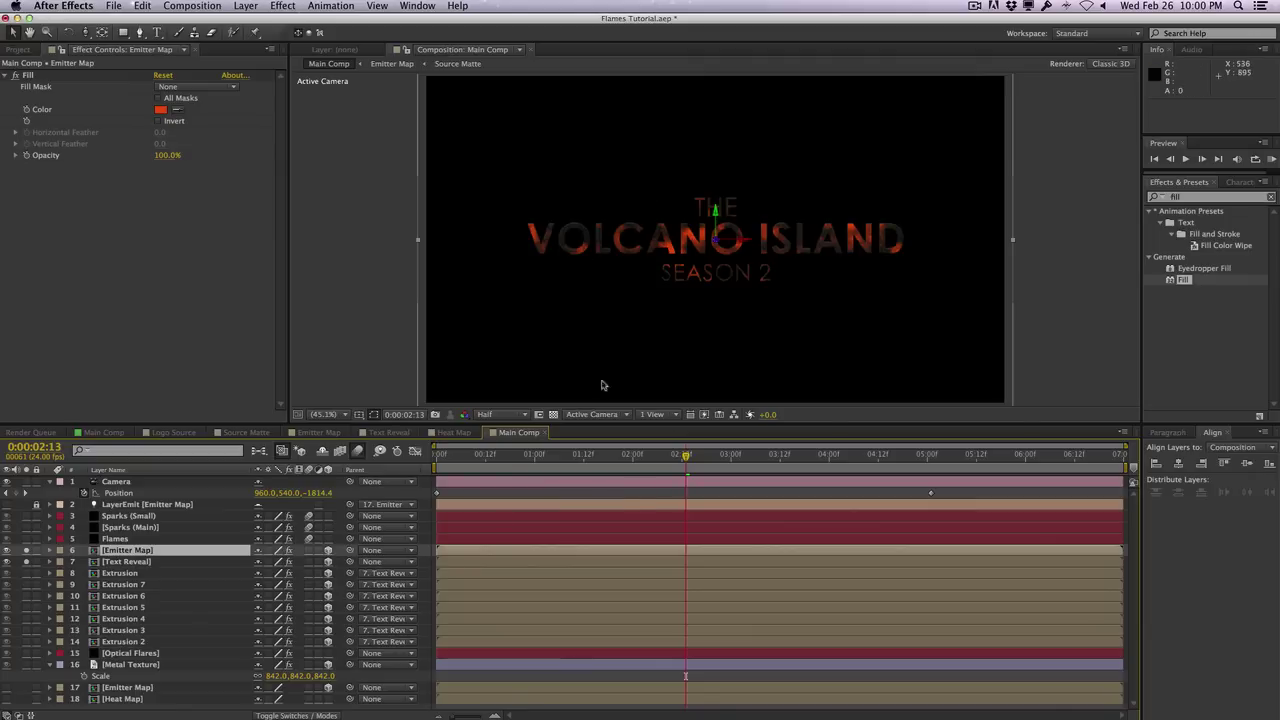
Keyframe the filled Emitter Map's opacity from 100% at 0:00:02:06 to 0% at 0:00:03:07 and scrub through the fade
drag(686, 458, 588, 456)
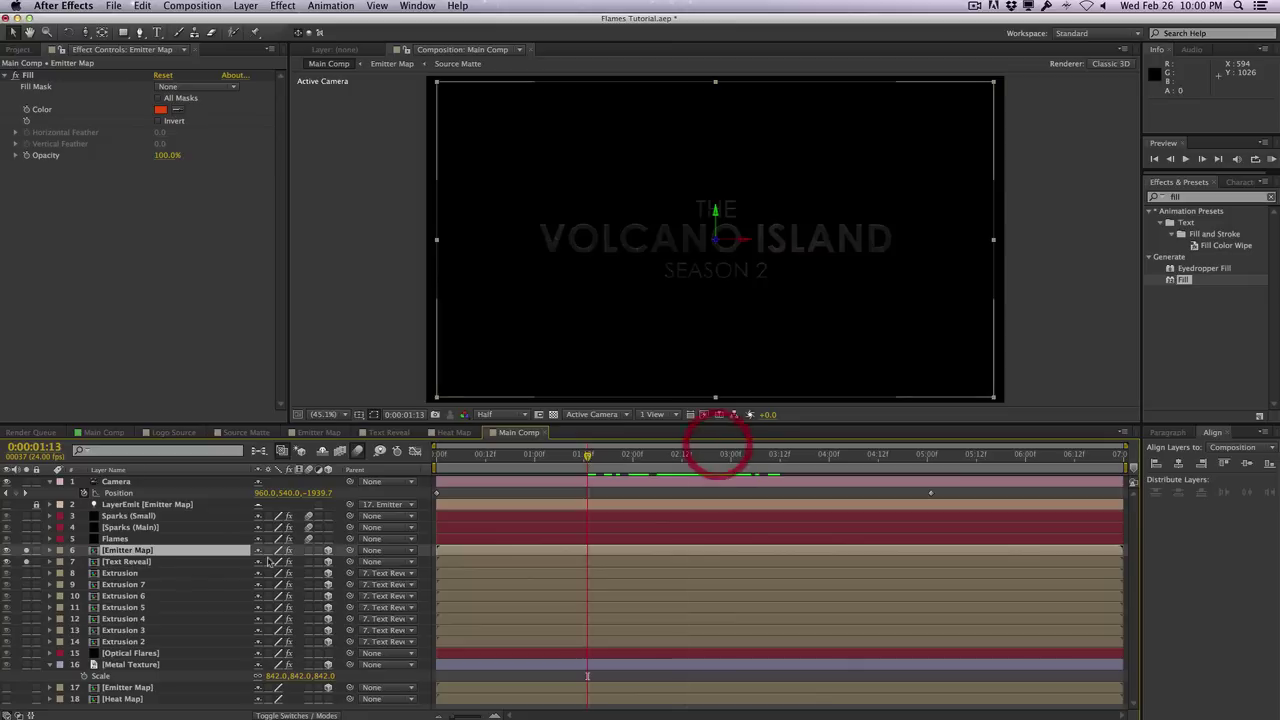
key(t)
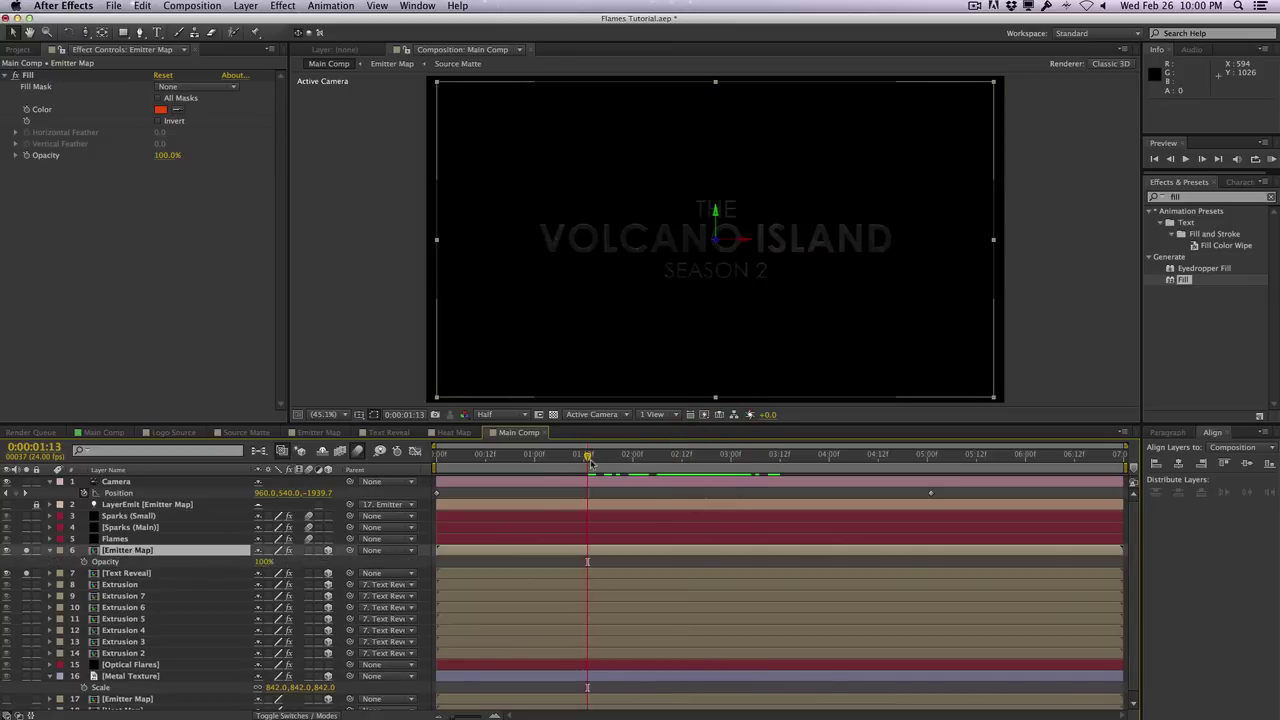
drag(590, 462, 657, 455)
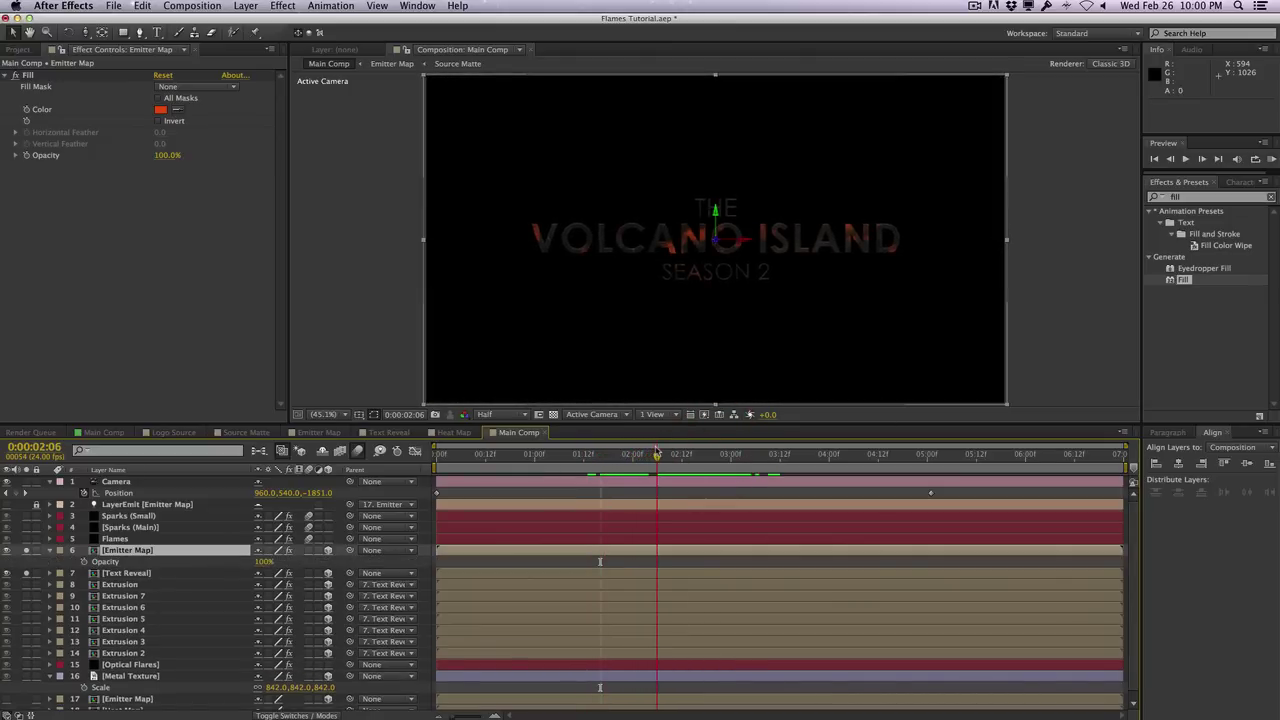
click(84, 561)
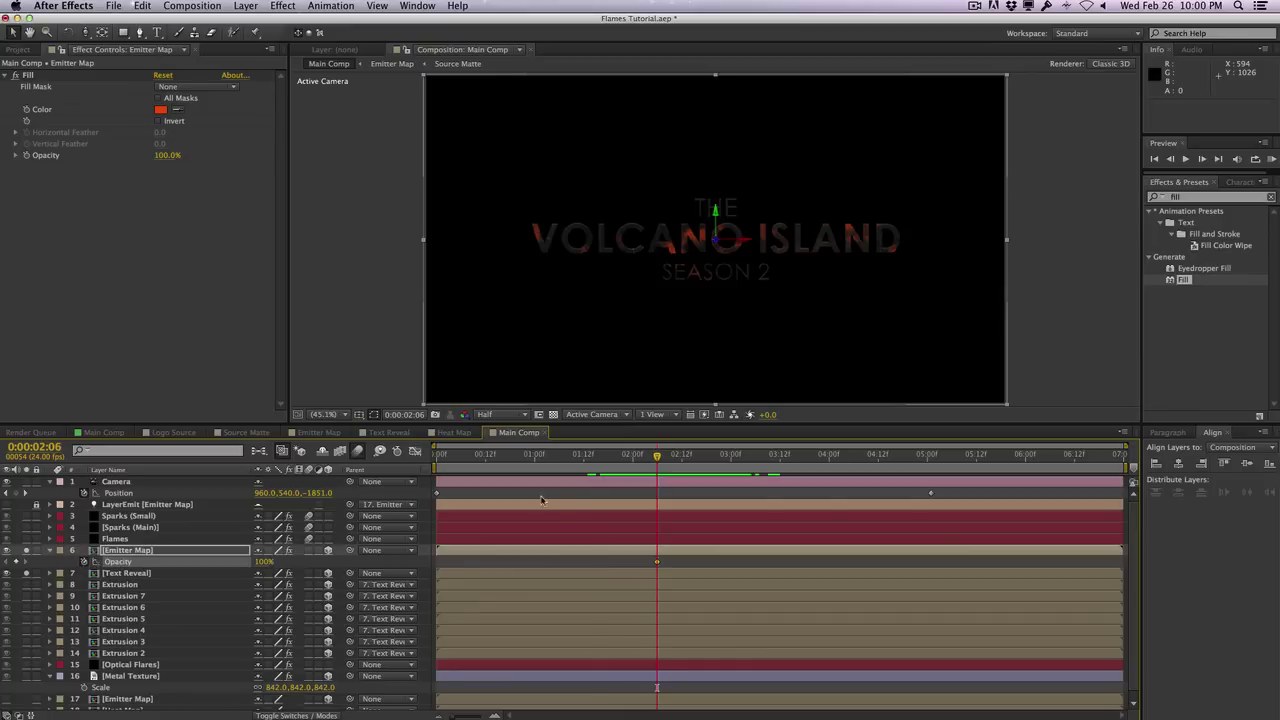
drag(655, 462, 762, 451)
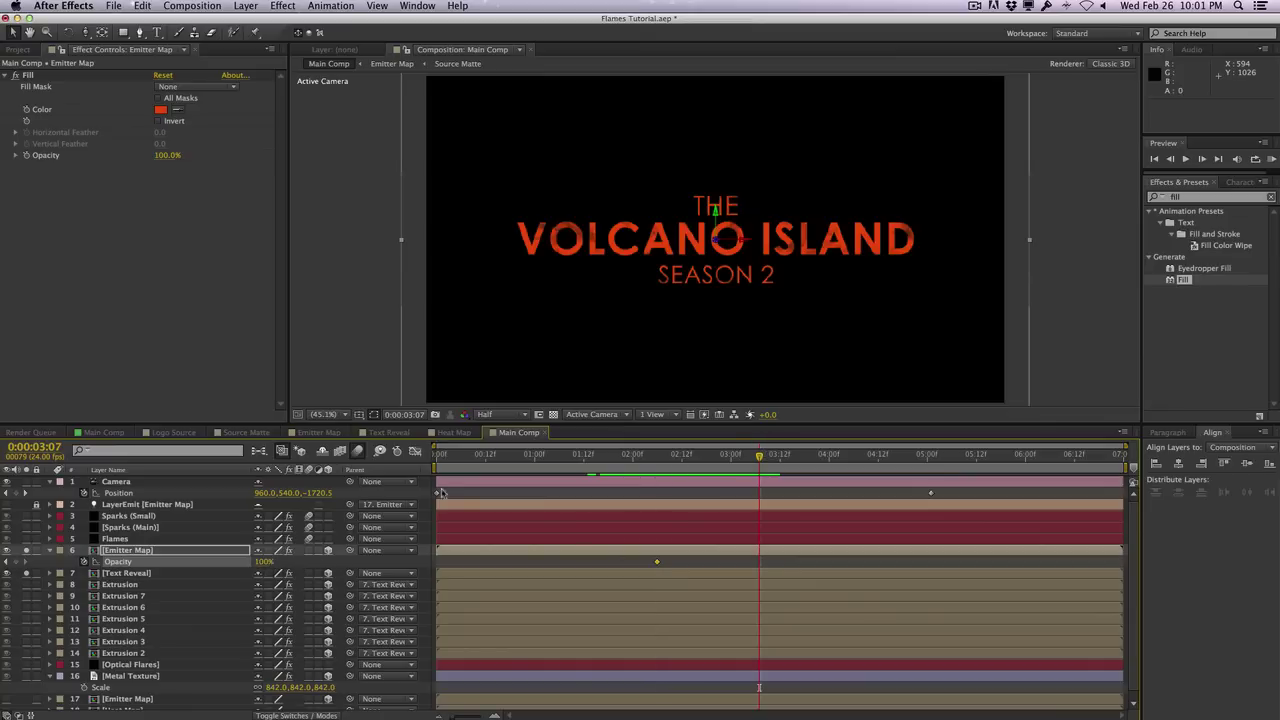
click(264, 562)
text(0)
key(Return)
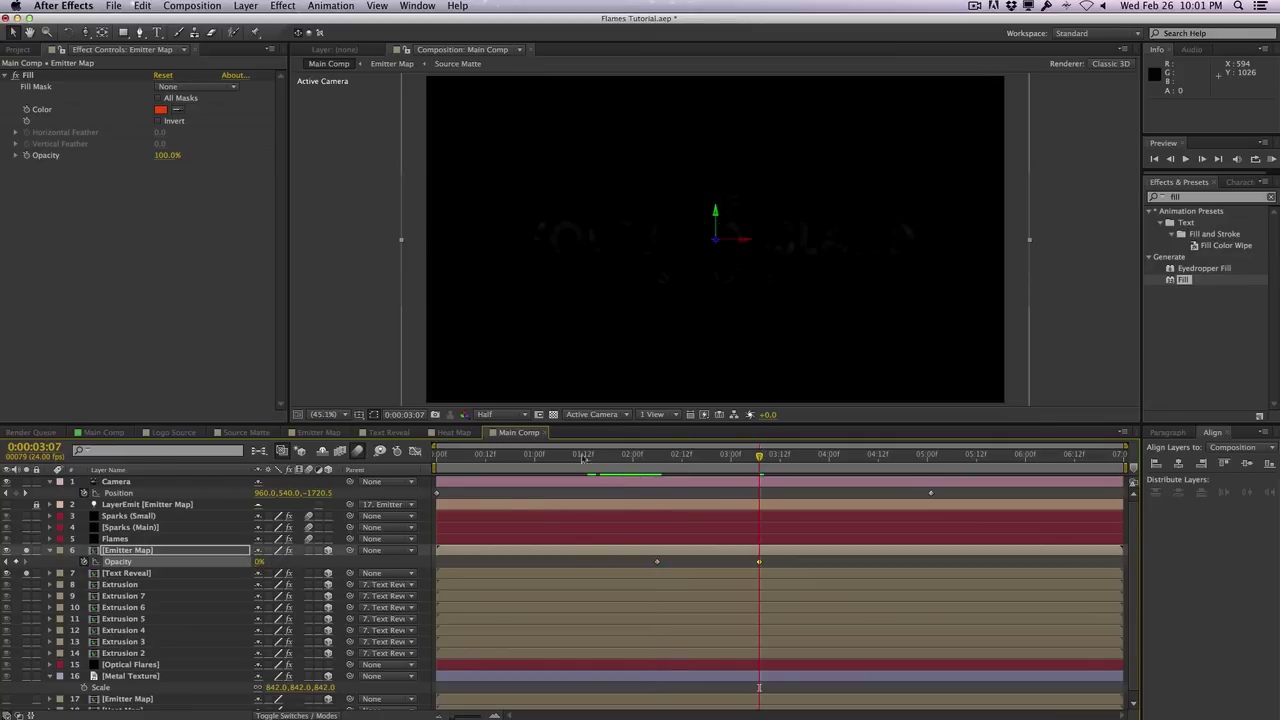
drag(552, 455, 755, 467)
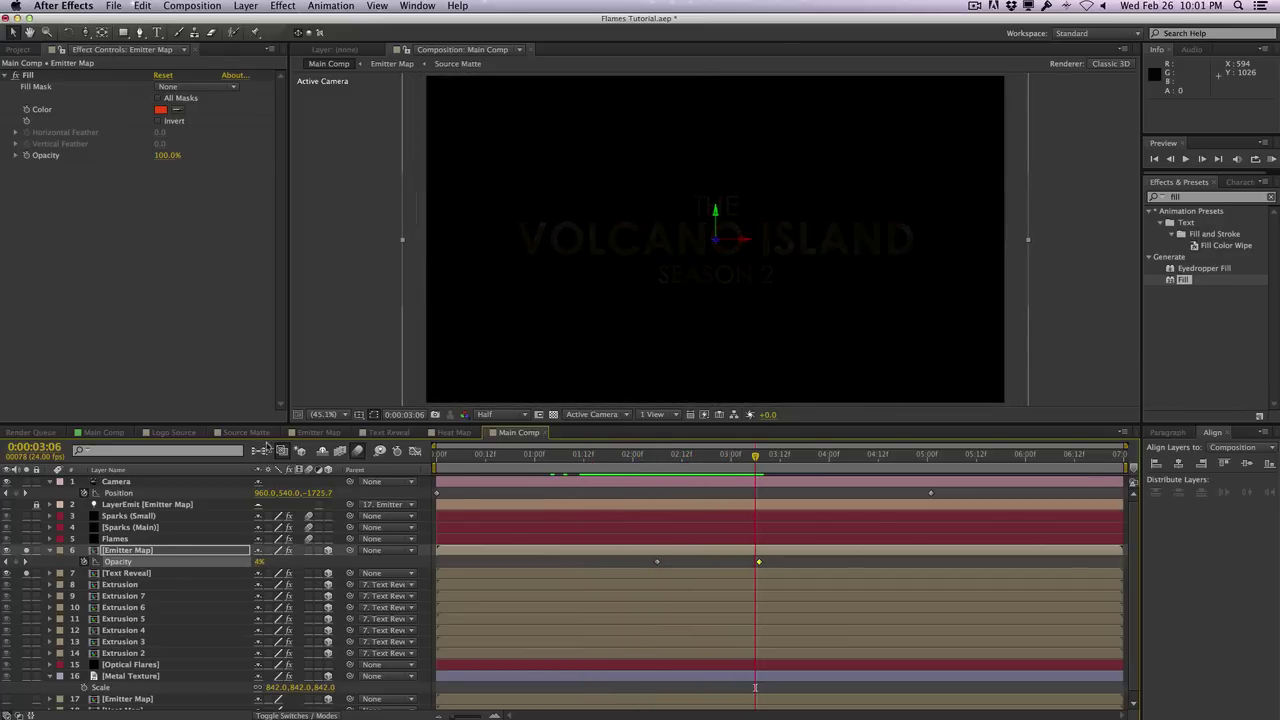
Unsolo the layers to check the fade in the full comp and apply Easy Ease to both Emitter Map opacity keyframes
click(28, 551)
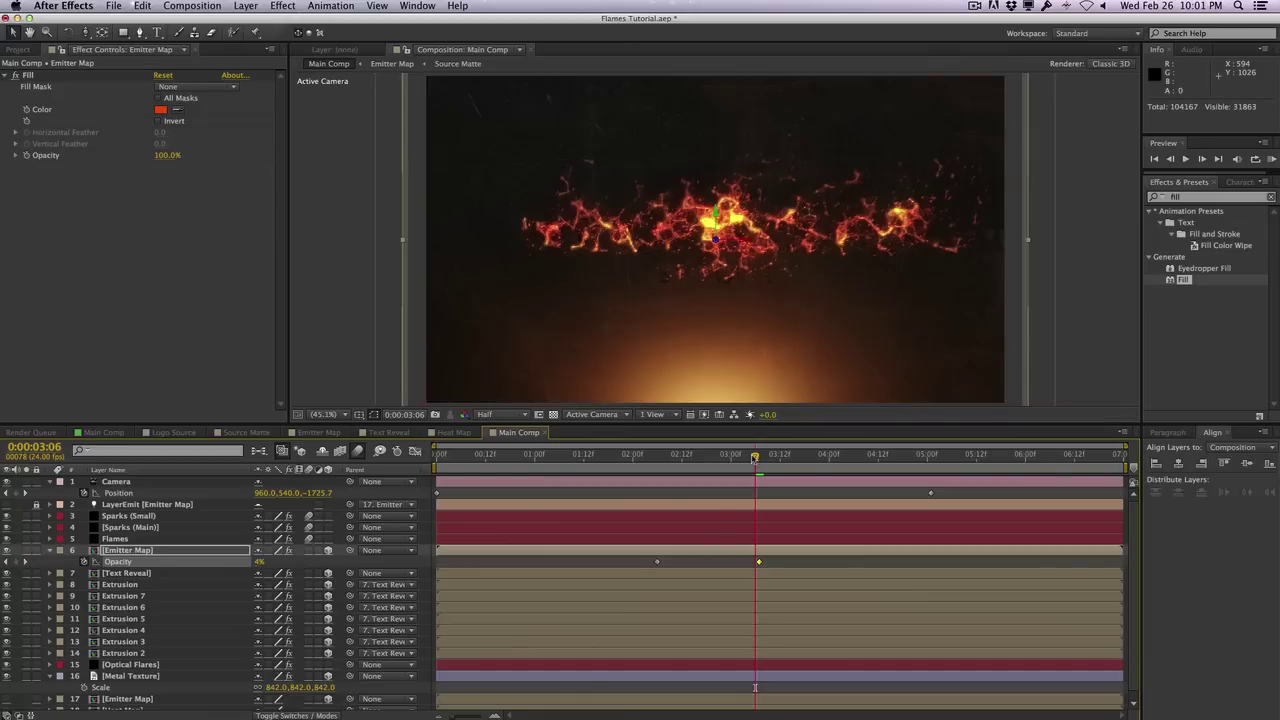
drag(755, 462, 651, 465)
drag(656, 462, 735, 457)
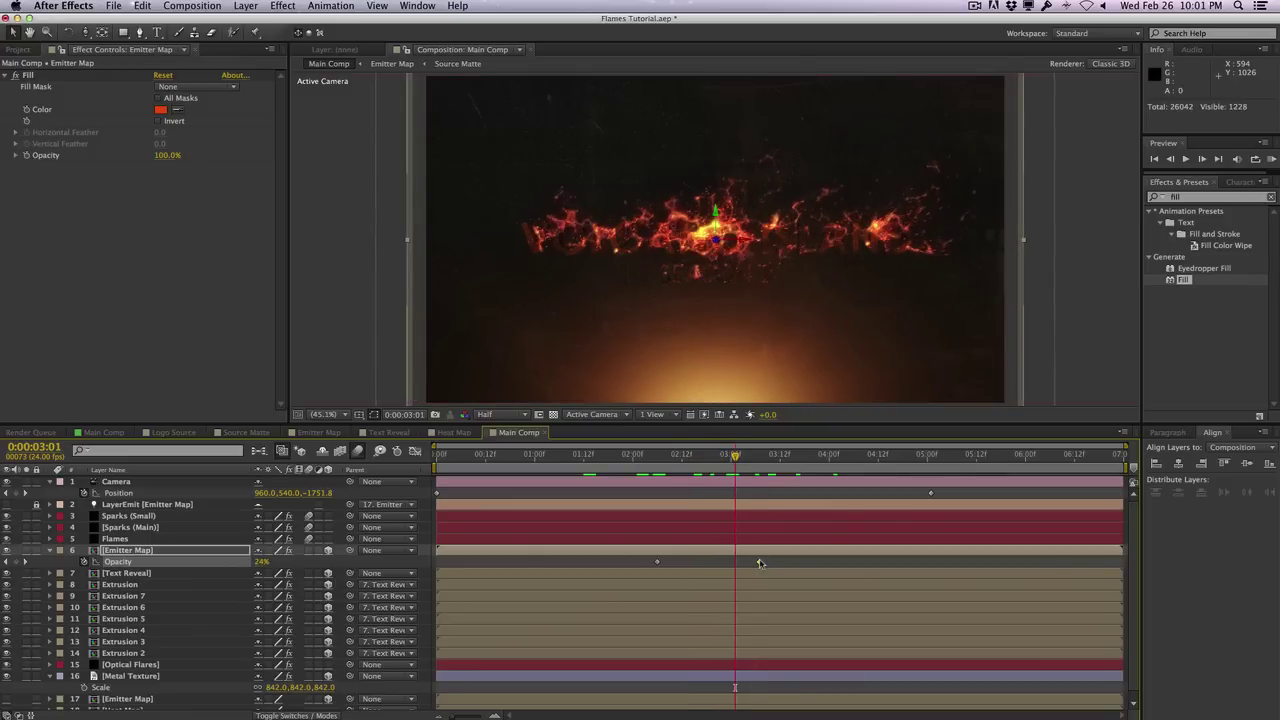
drag(760, 563, 648, 559)
click(331, 6)
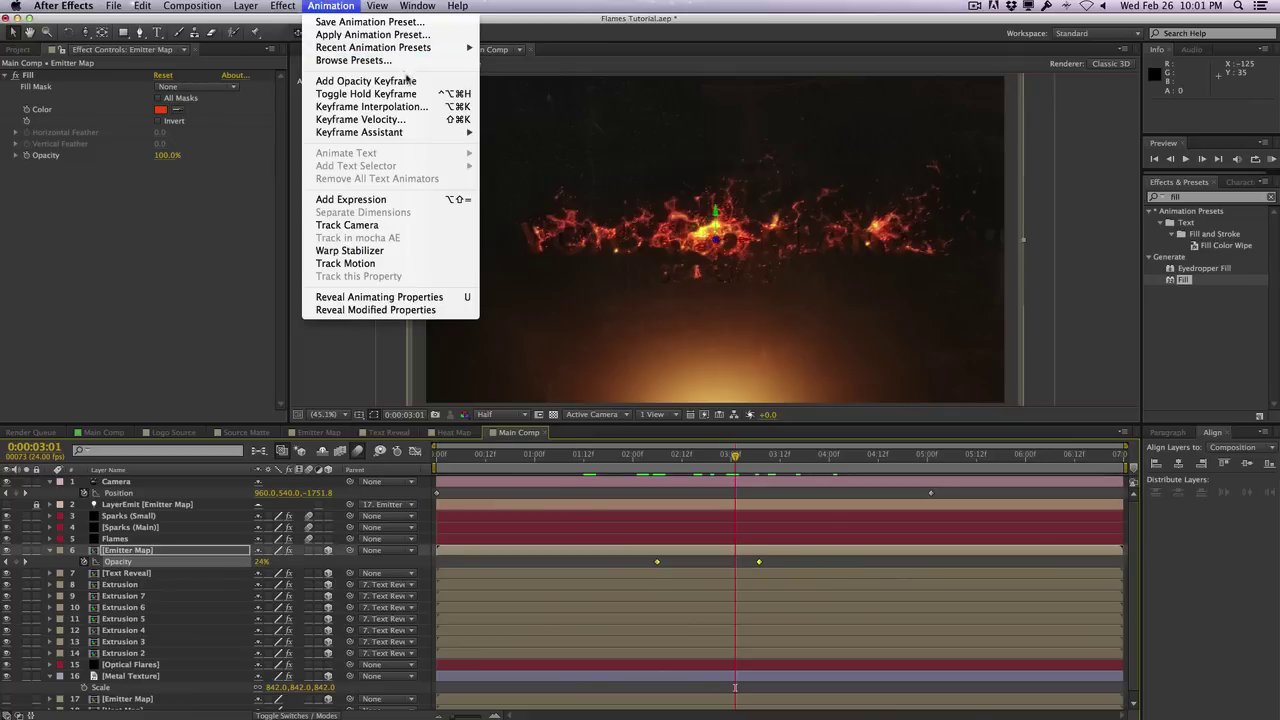
mouse_move(425, 132)
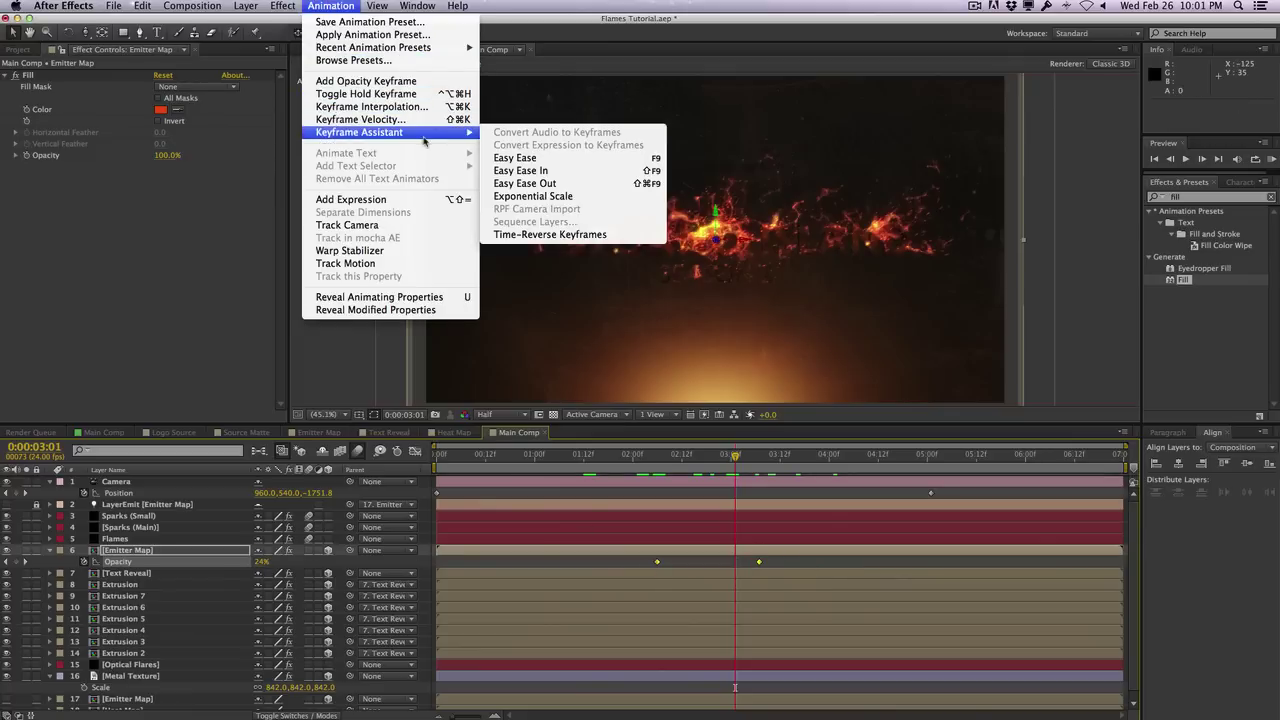
click(538, 159)
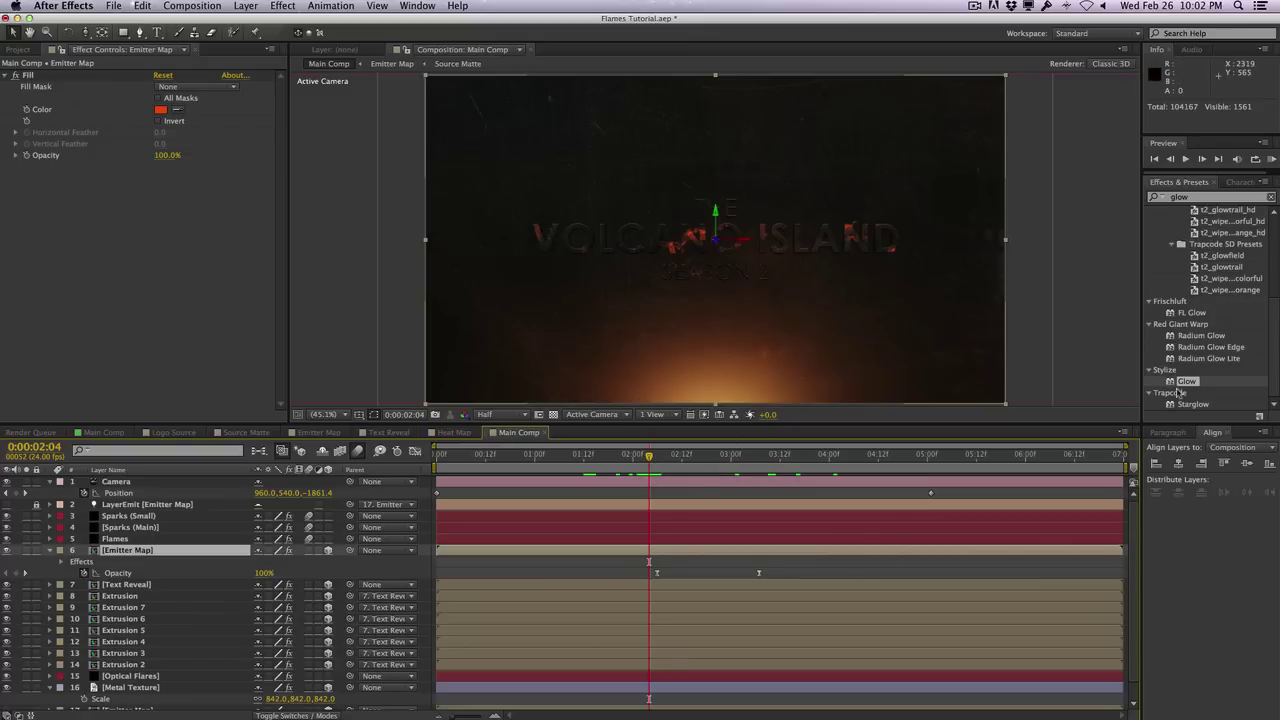
Add a Glow effect after Fill on the Emitter Map with threshold 39.2% and radius 28, and preview it across the reveal
drag(1185, 389, 43, 290)
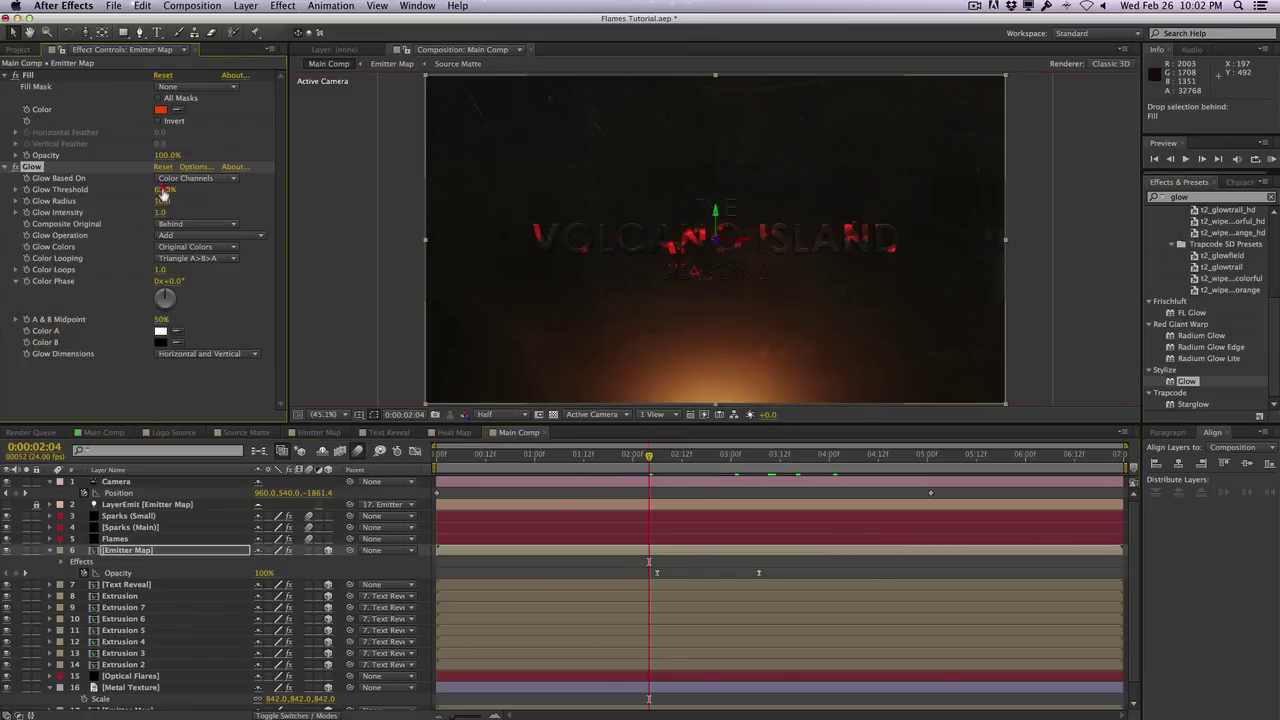
mouse_move(150, 190)
mouse_down()
mouse_move(113, 196)
mouse_move(132, 189)
mouse_up()
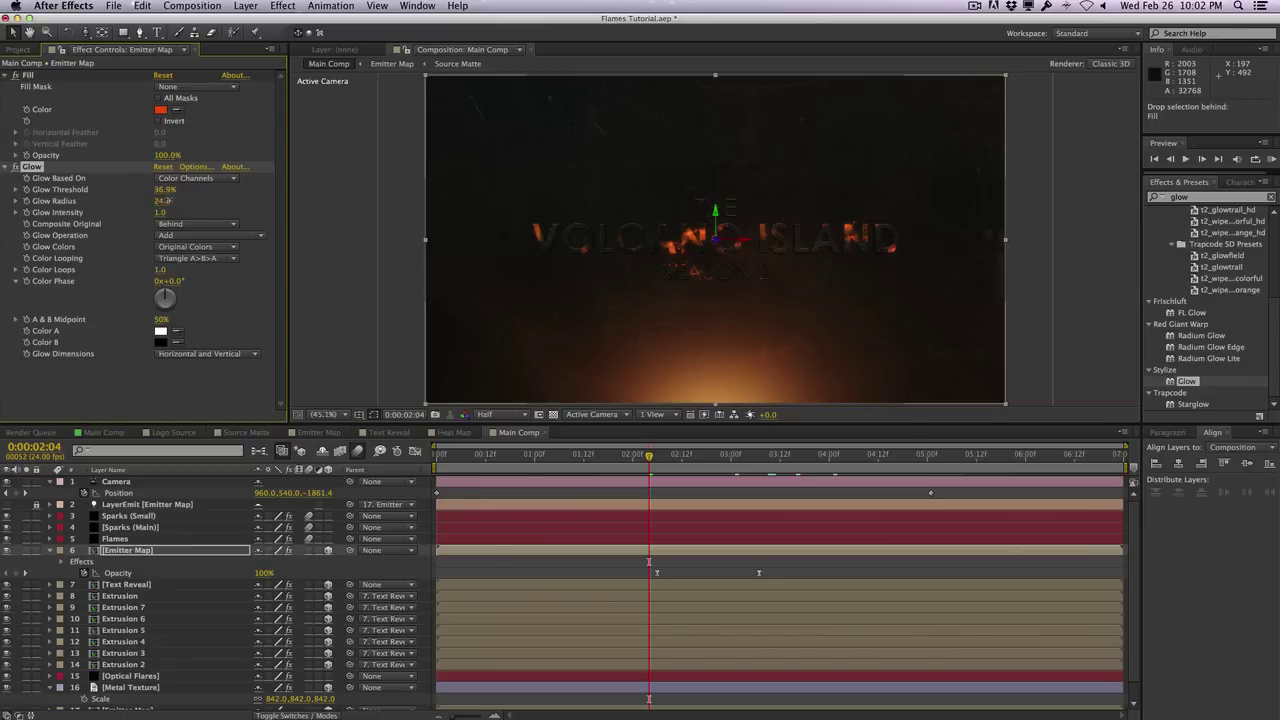
drag(163, 190, 168, 188)
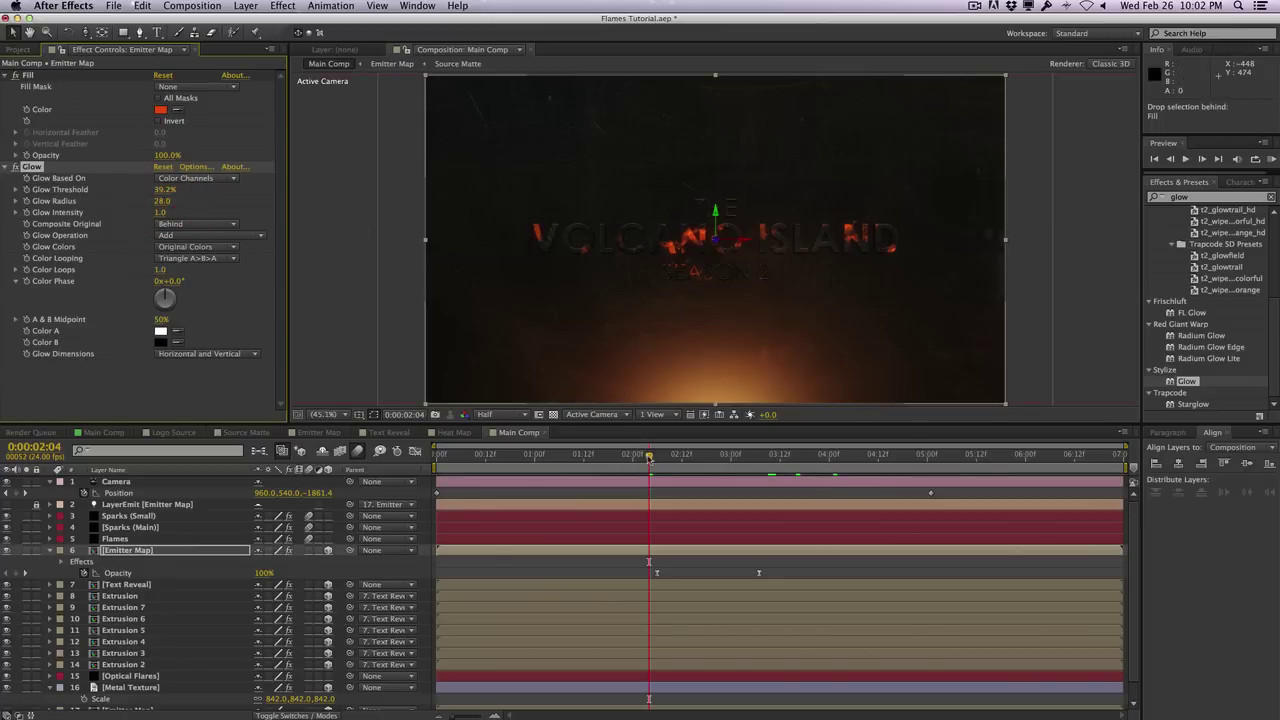
drag(649, 457, 573, 465)
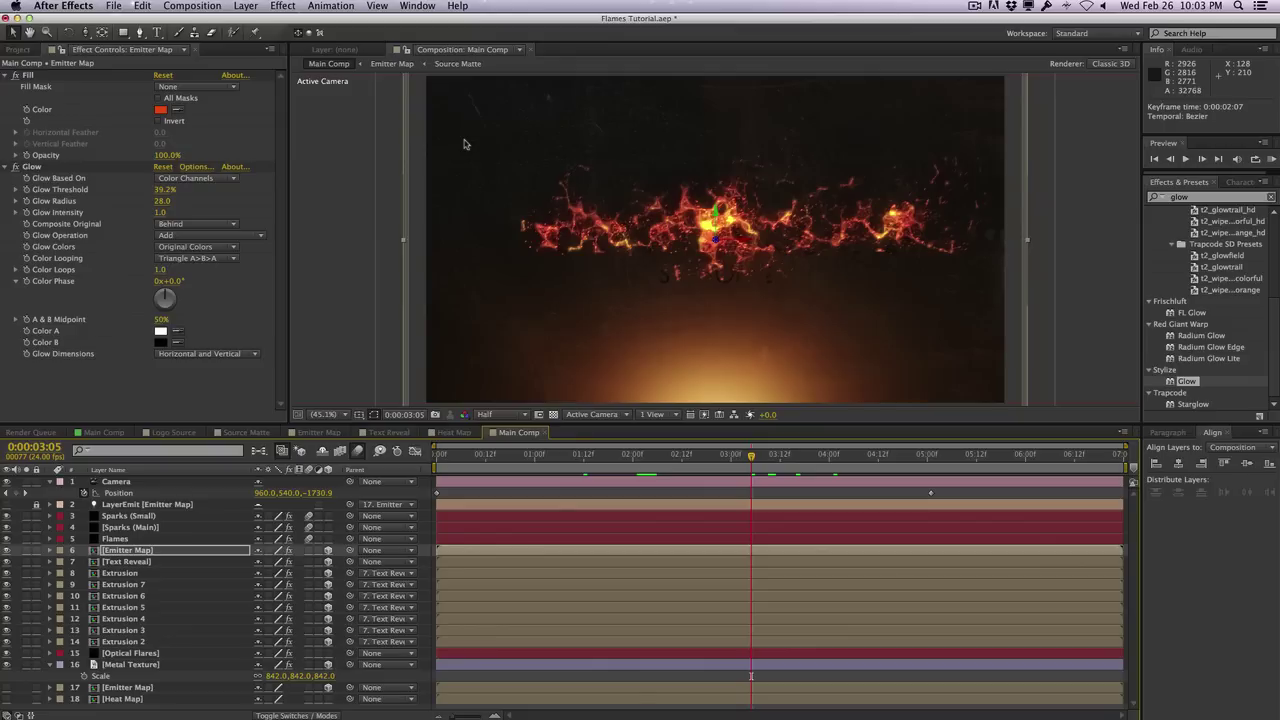
Create an adjustment layer, place it directly below the Camera and name it Heat Waves
click(245, 6)
mouse_move(252, 22)
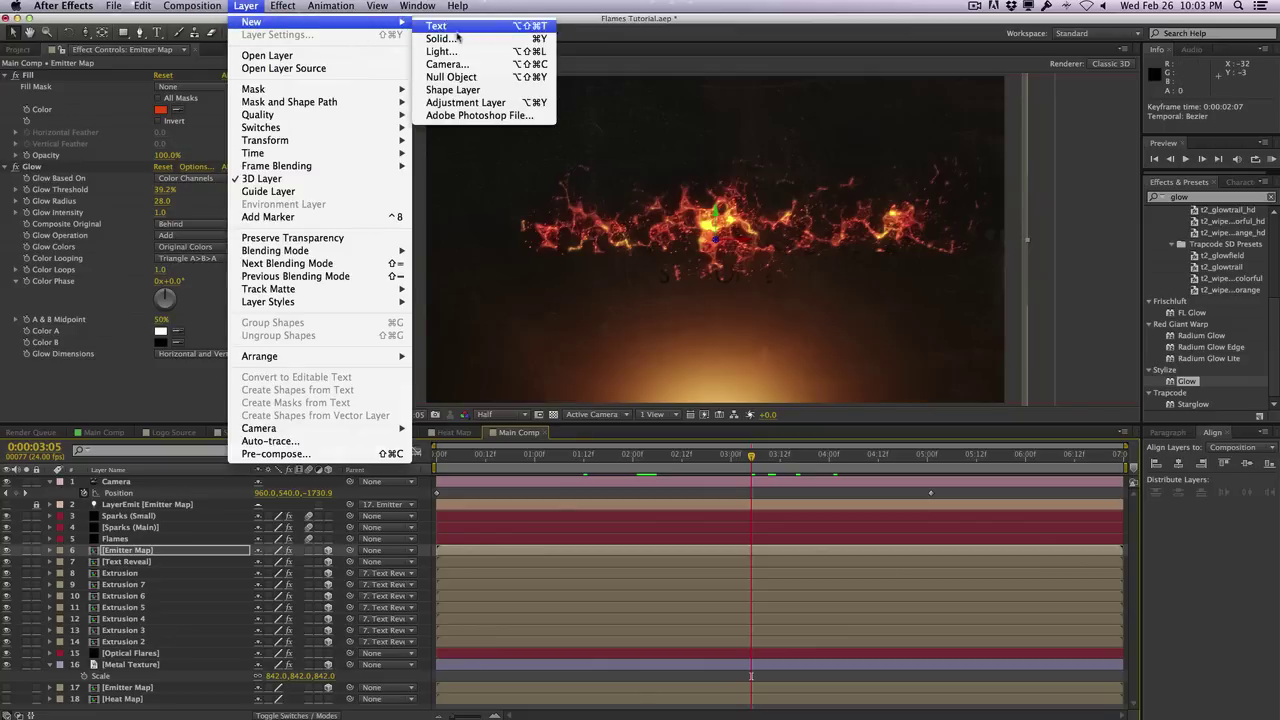
click(467, 103)
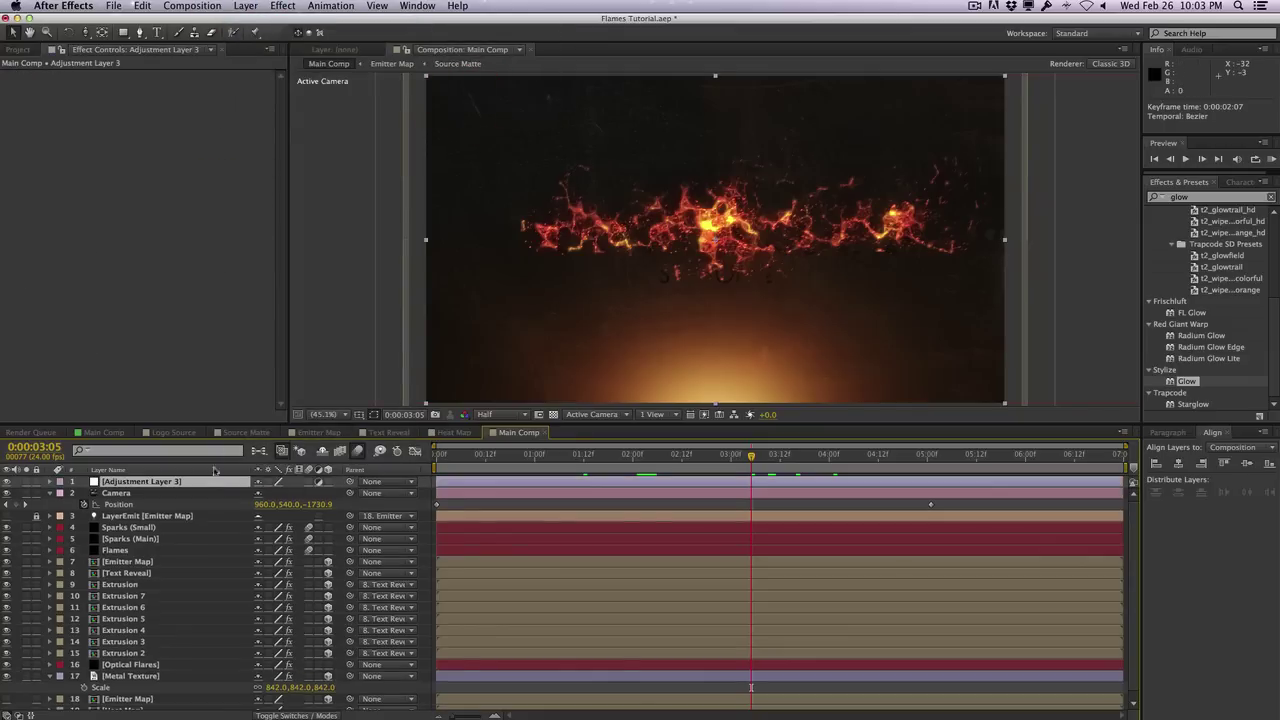
key(super+bracketleft)
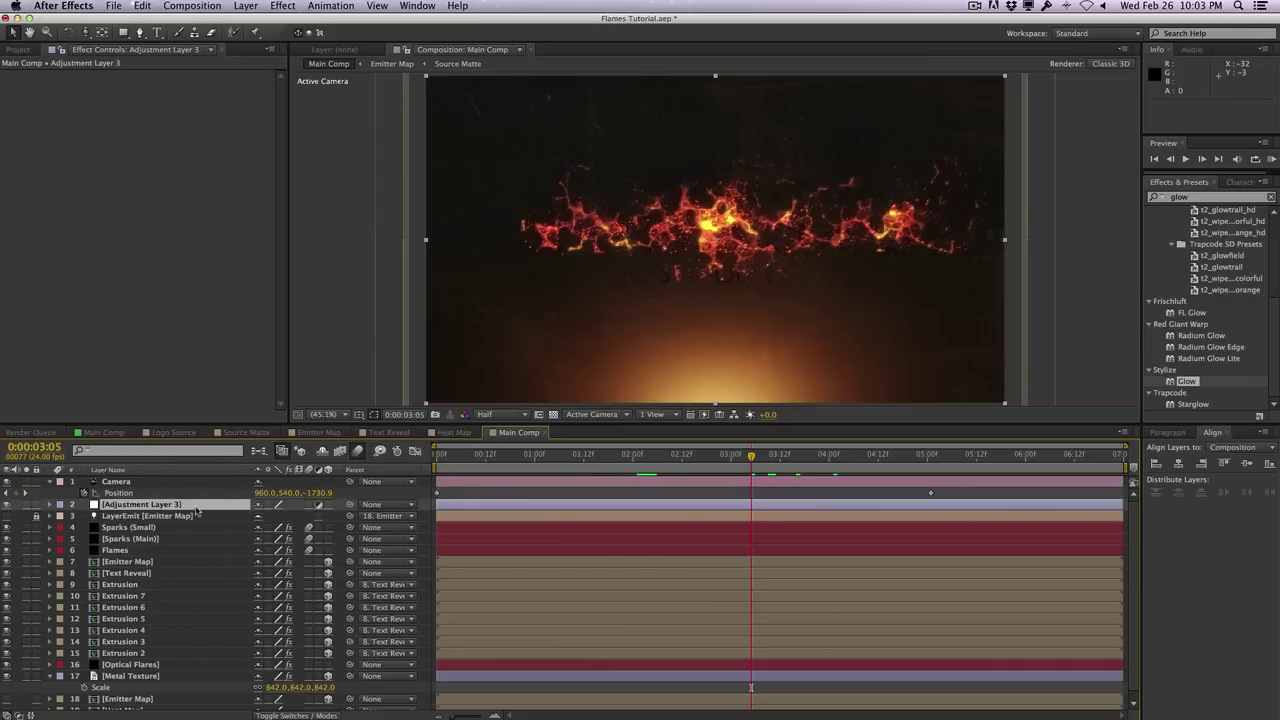
key(Return)
text(He)
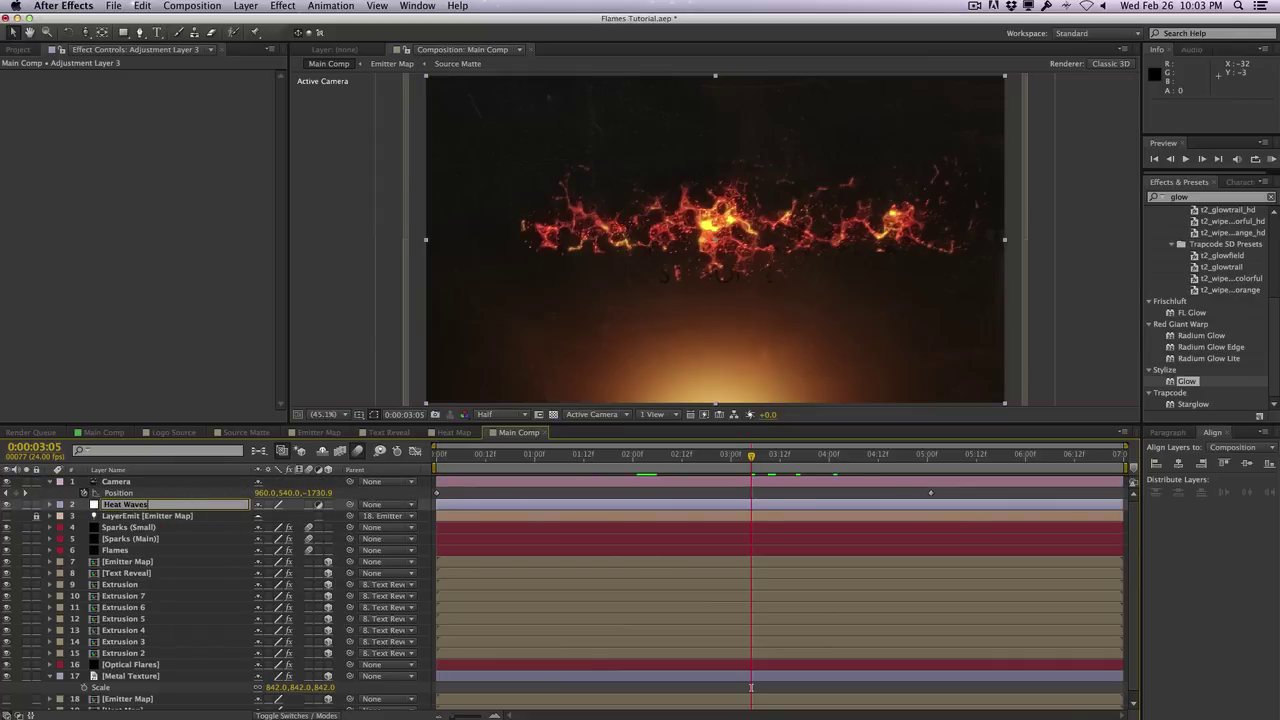
text(at Waves)
key(Return)
Find the Displacement Map effect and apply it to the Heat Waves layer
click(282, 6)
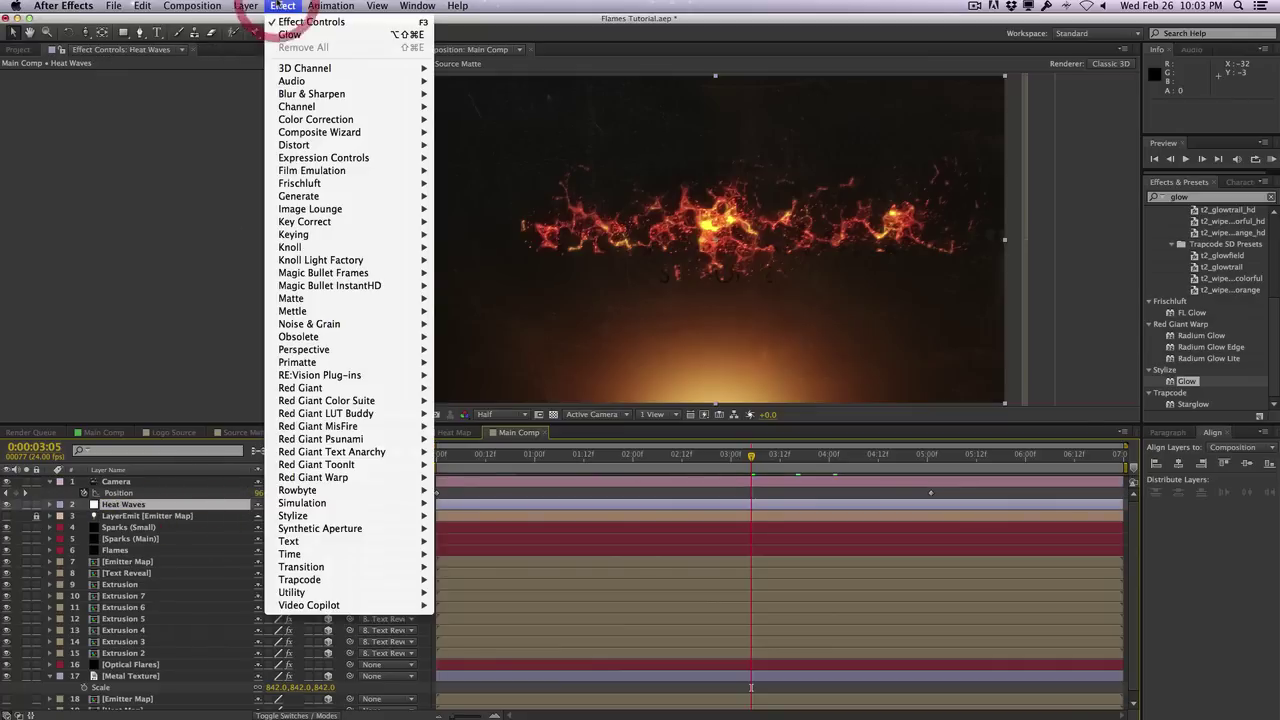
click(1190, 197)
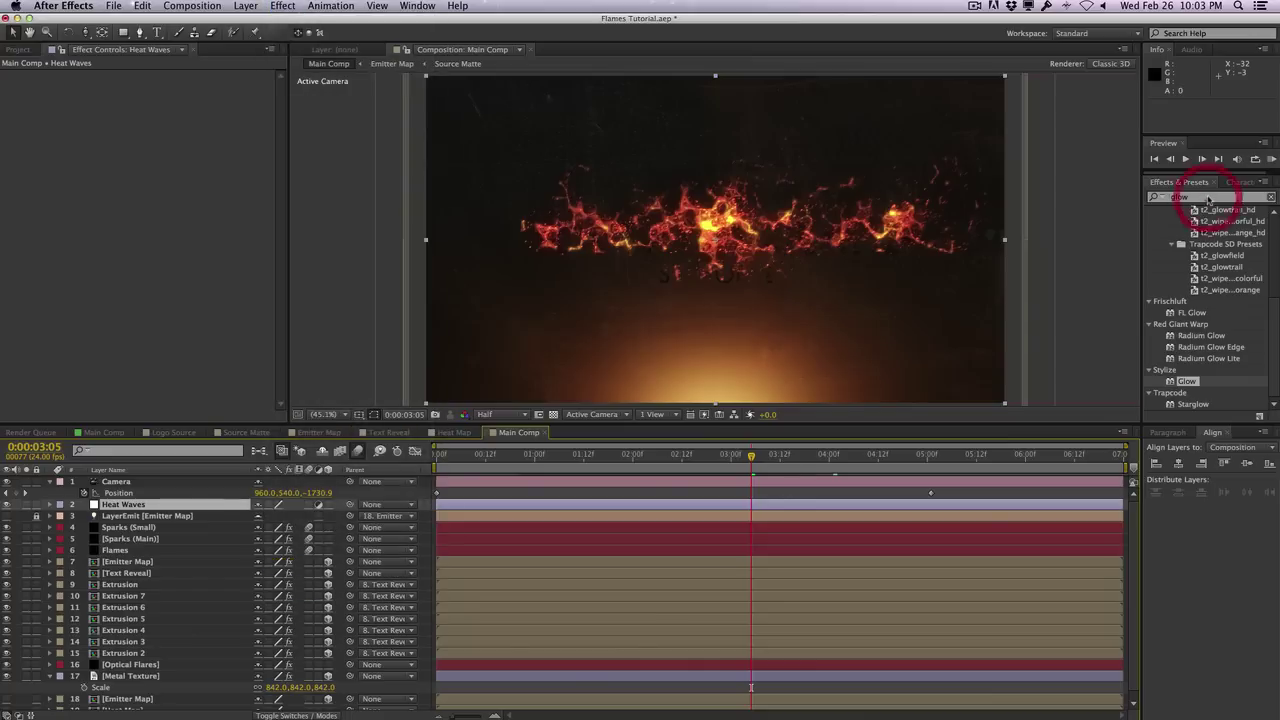
key(super+a)
text(displace)
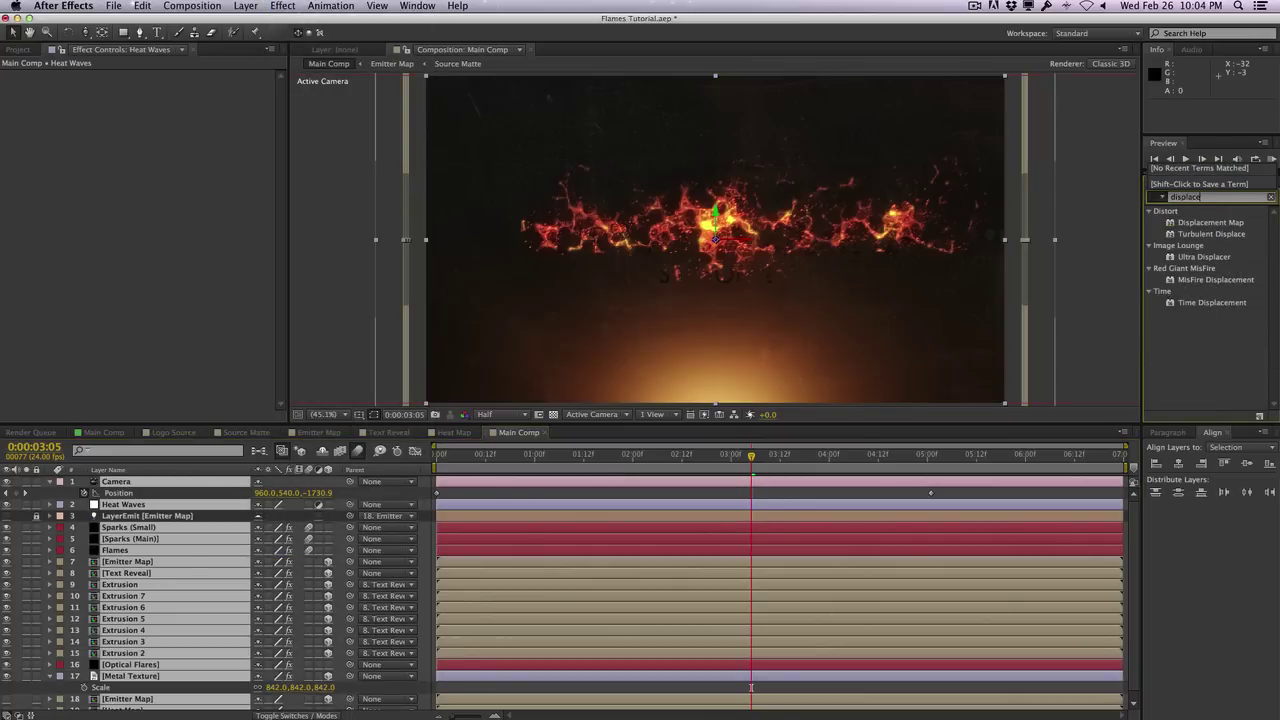
click(1200, 343)
drag(1210, 222, 110, 507)
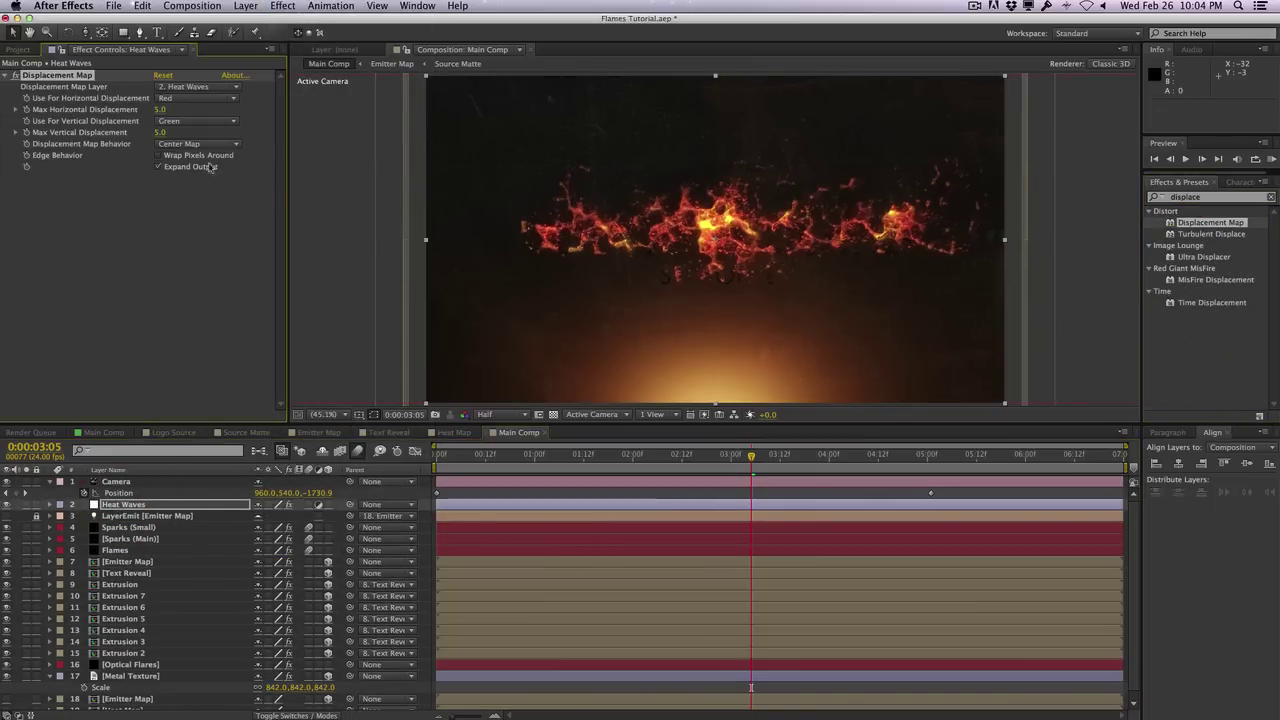
In the Displacement Map effect, set the maximum vertical displacement to 0 and use Heat Map as the displacement map layer
click(160, 133)
text(0)
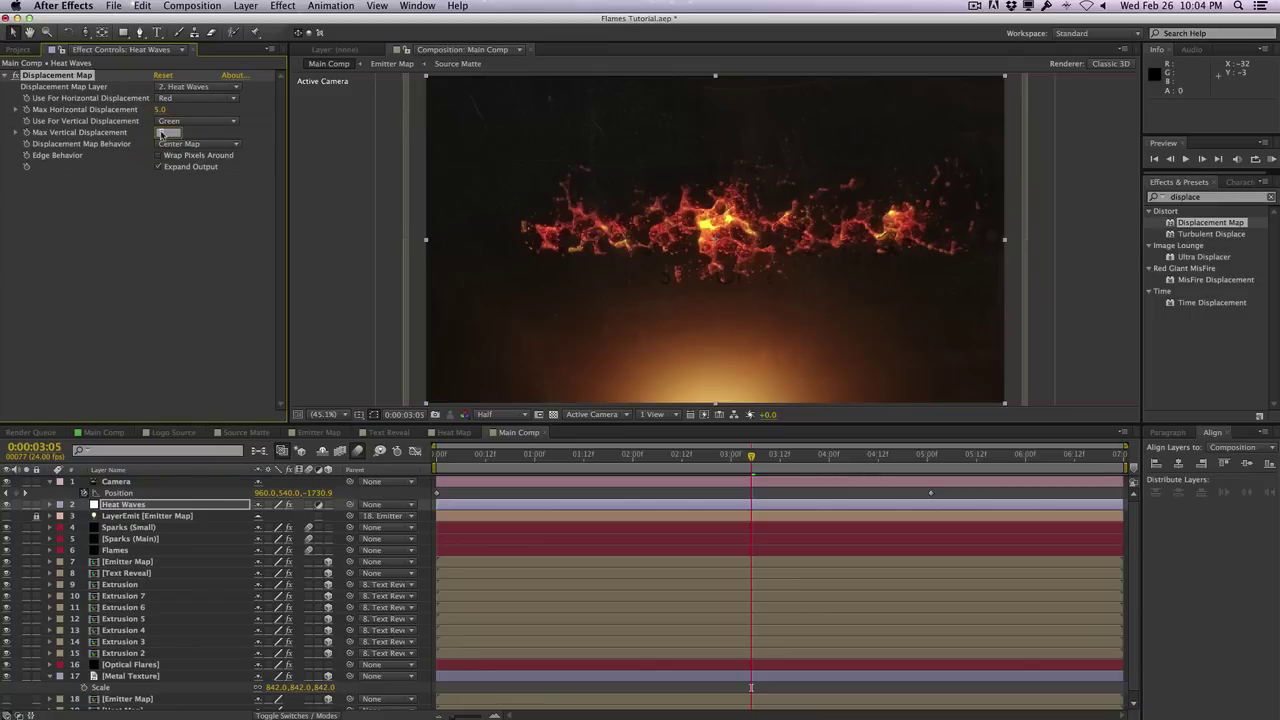
key(Return)
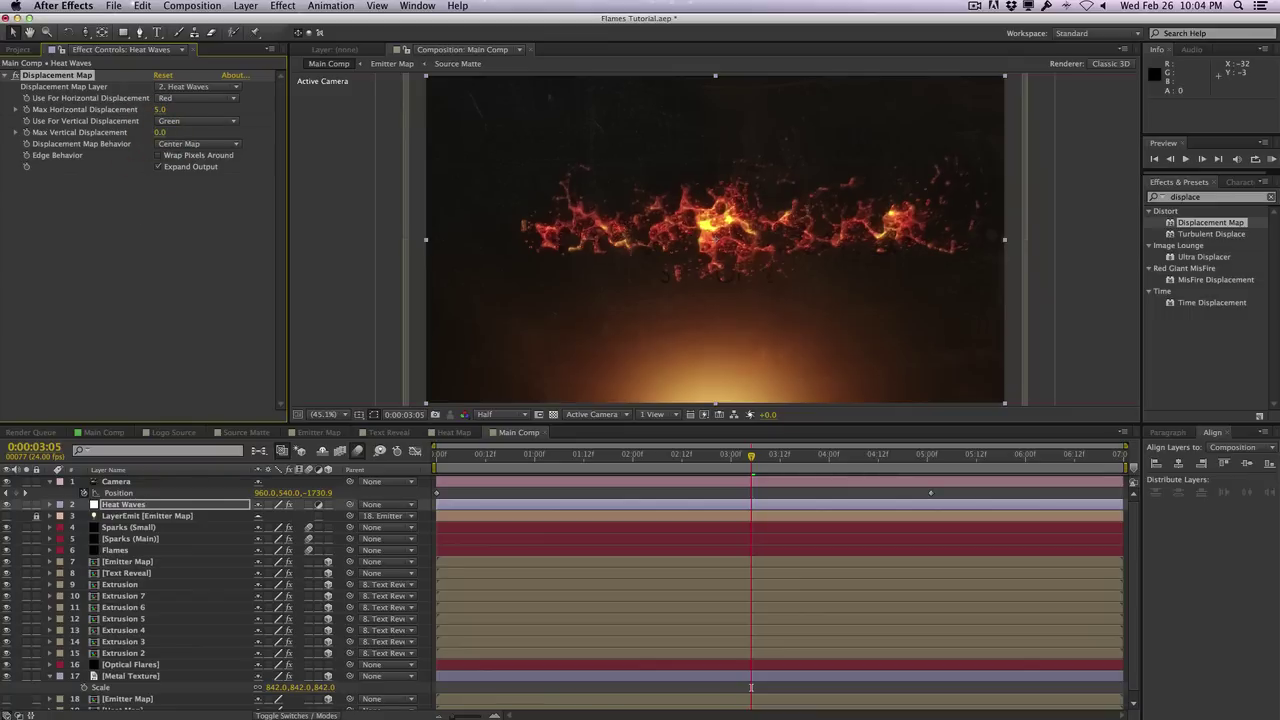
click(220, 89)
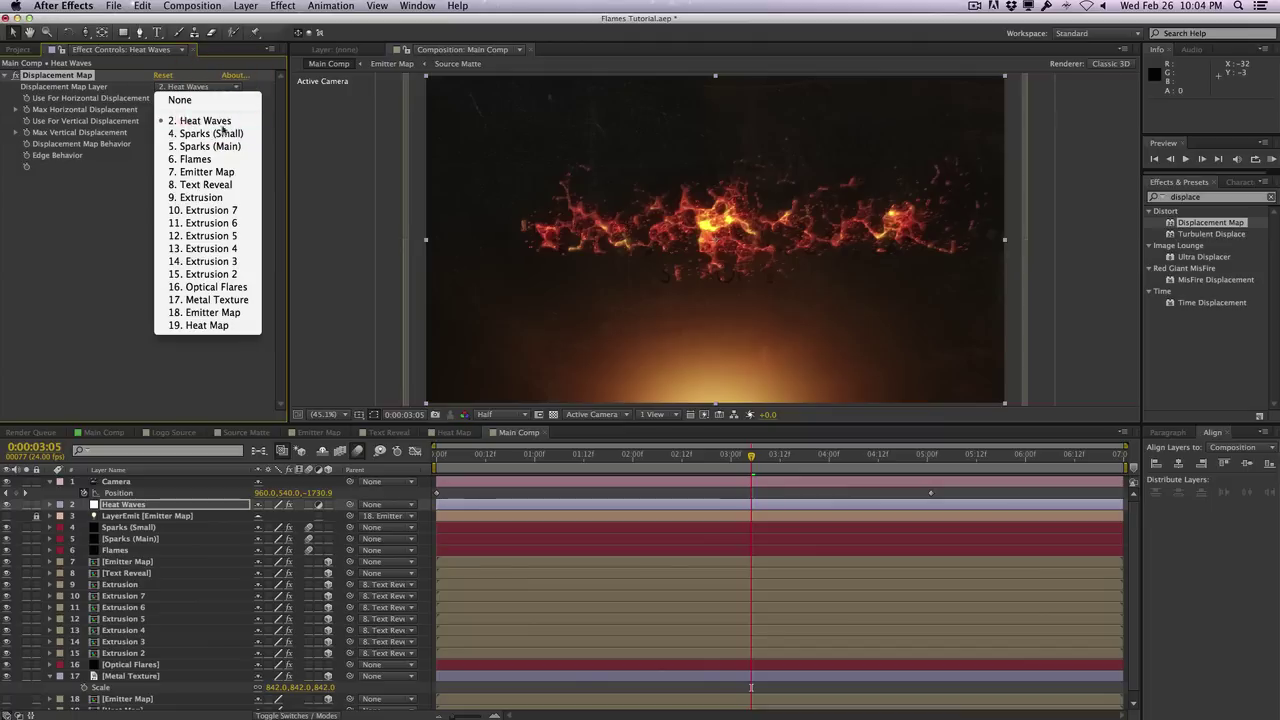
click(229, 326)
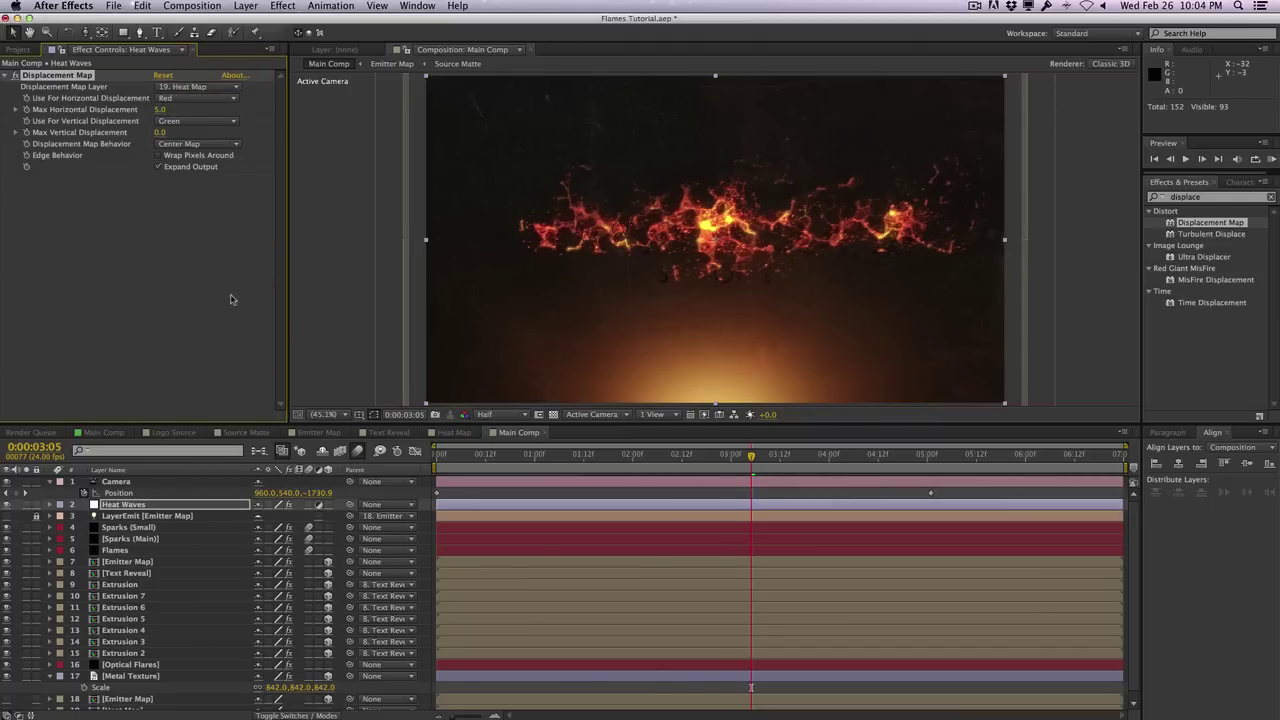
Set the maximum horizontal displacement to 1.5, keep it driven by Red, and preview the heat distortion during the title reveal
click(160, 110)
text(1.5)
key(Return)
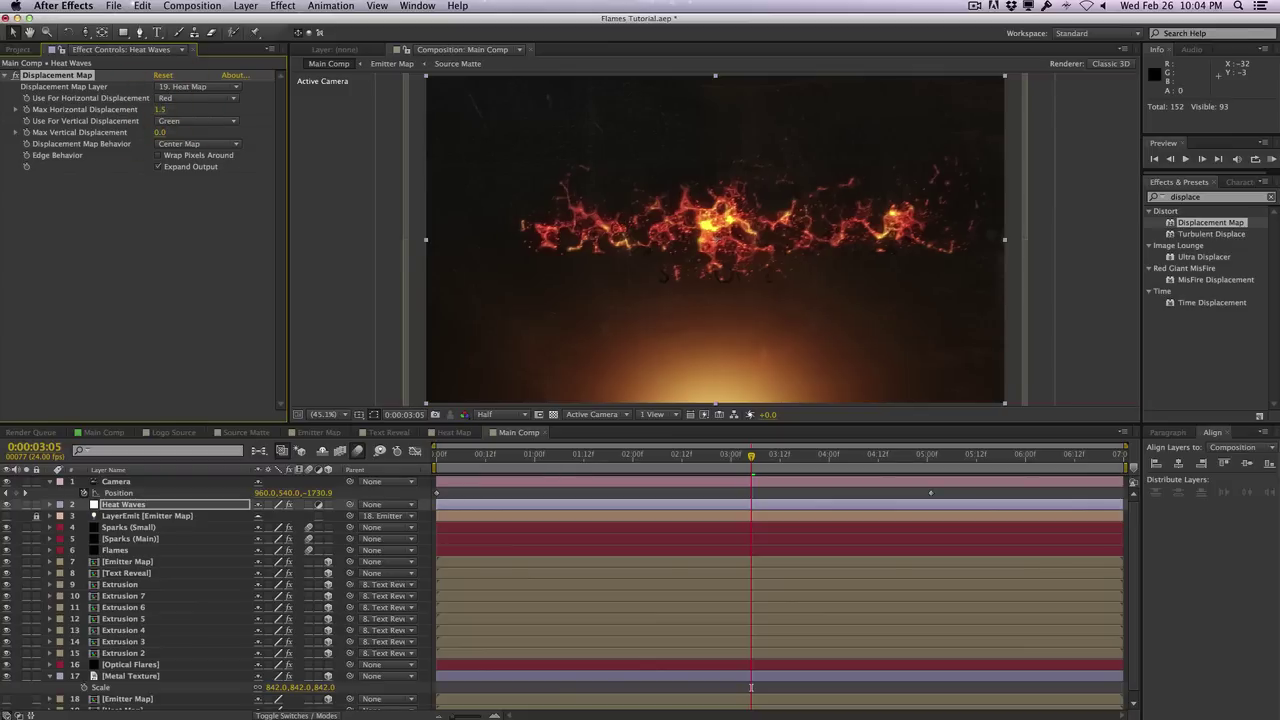
click(200, 99)
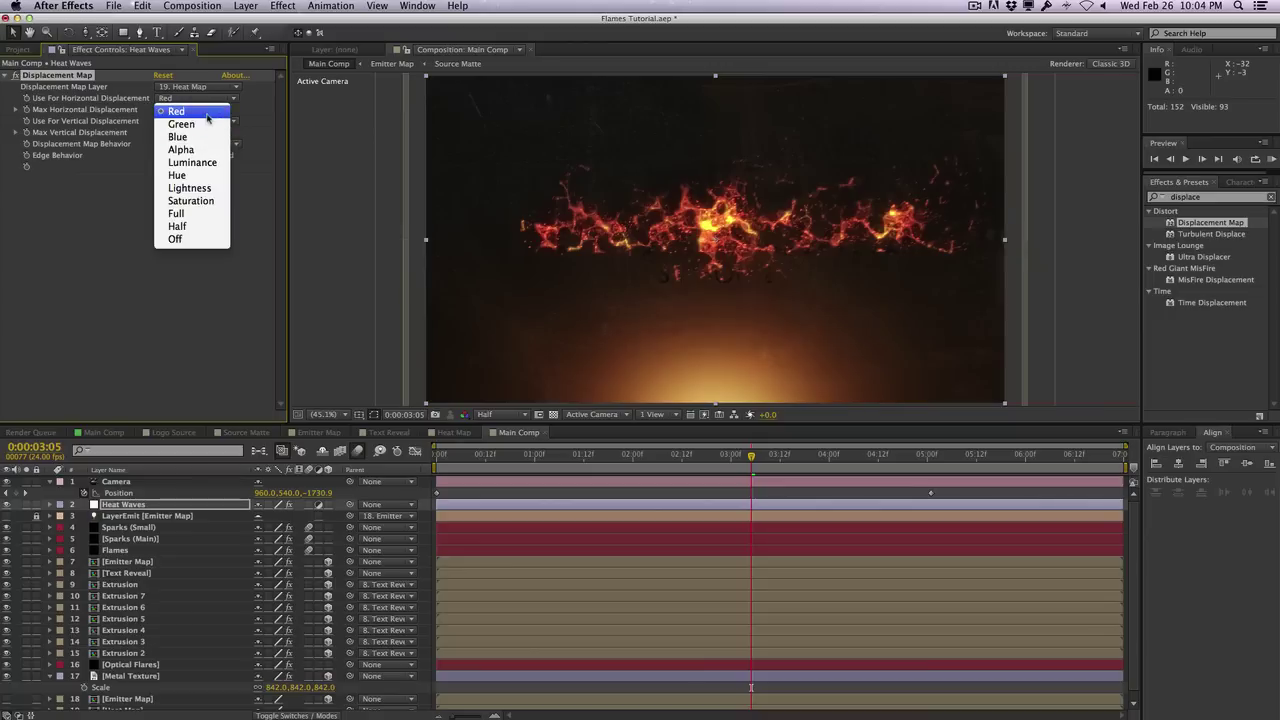
click(207, 113)
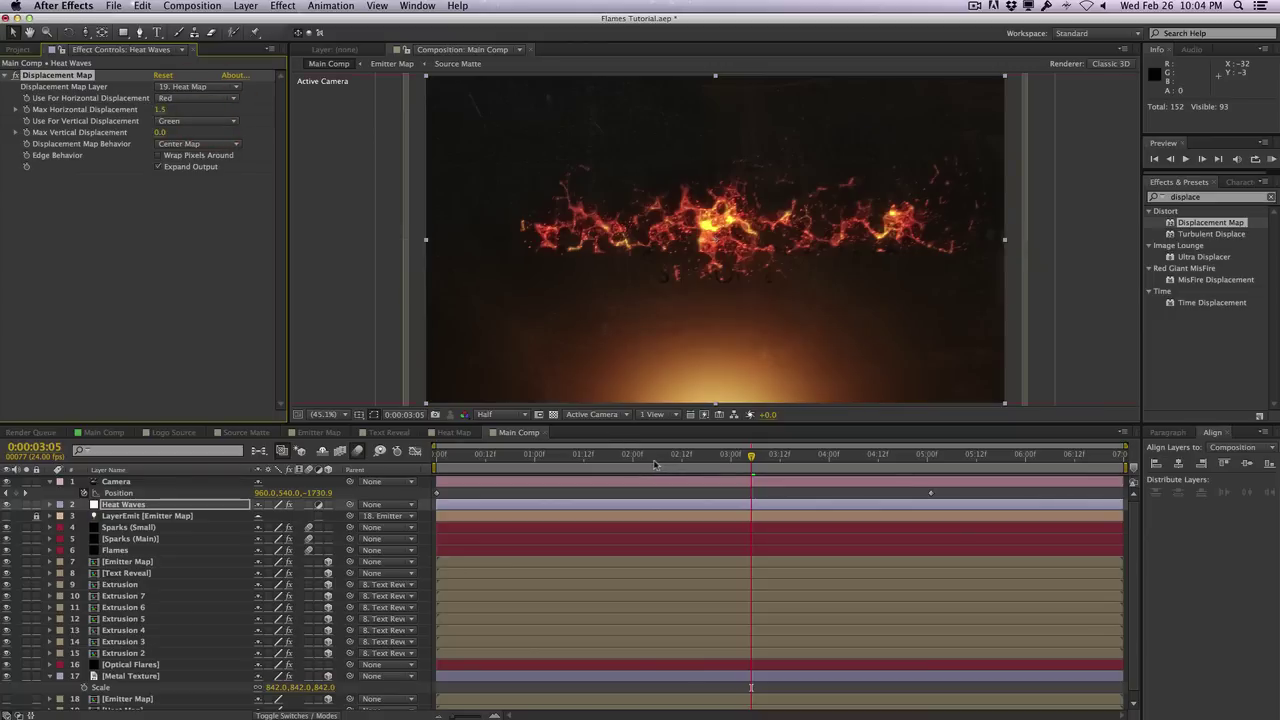
mouse_move(630, 459)
mouse_down()
mouse_move(740, 455)
mouse_move(591, 456)
mouse_move(714, 455)
mouse_up()
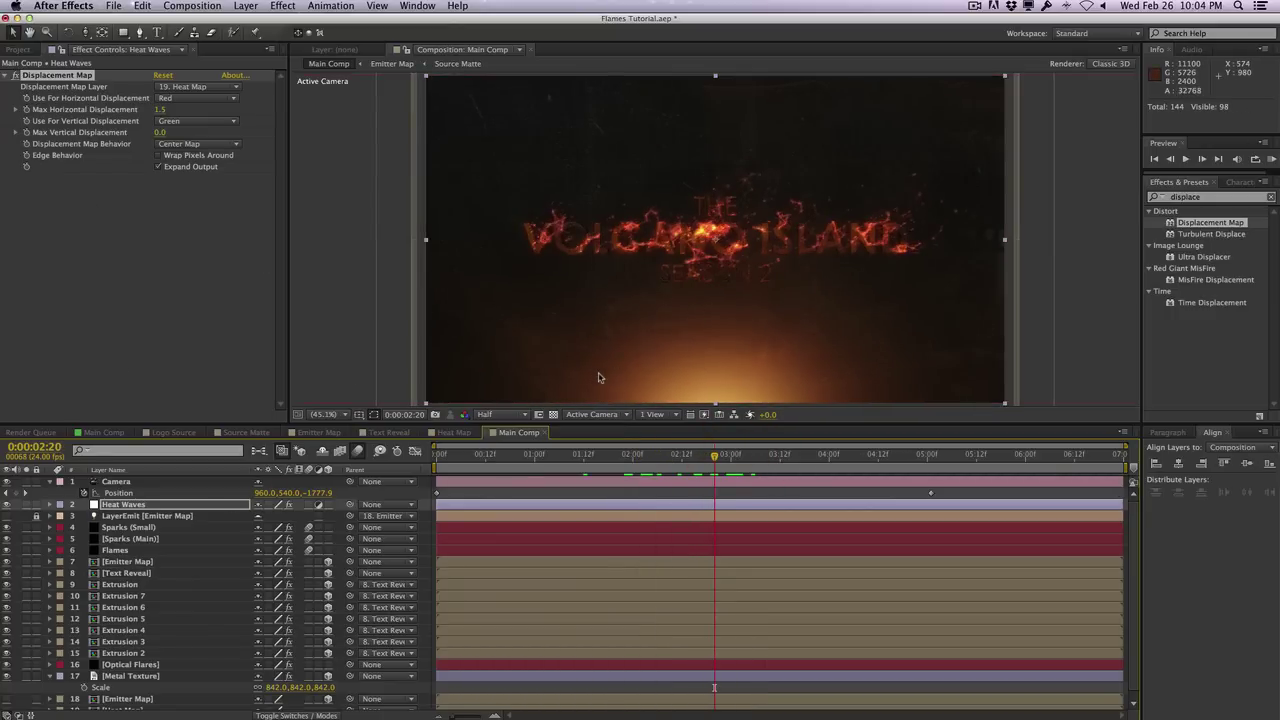
Clear the effects search and add a Letterboxing layer with the Dojo Toolkit
click(1271, 197)
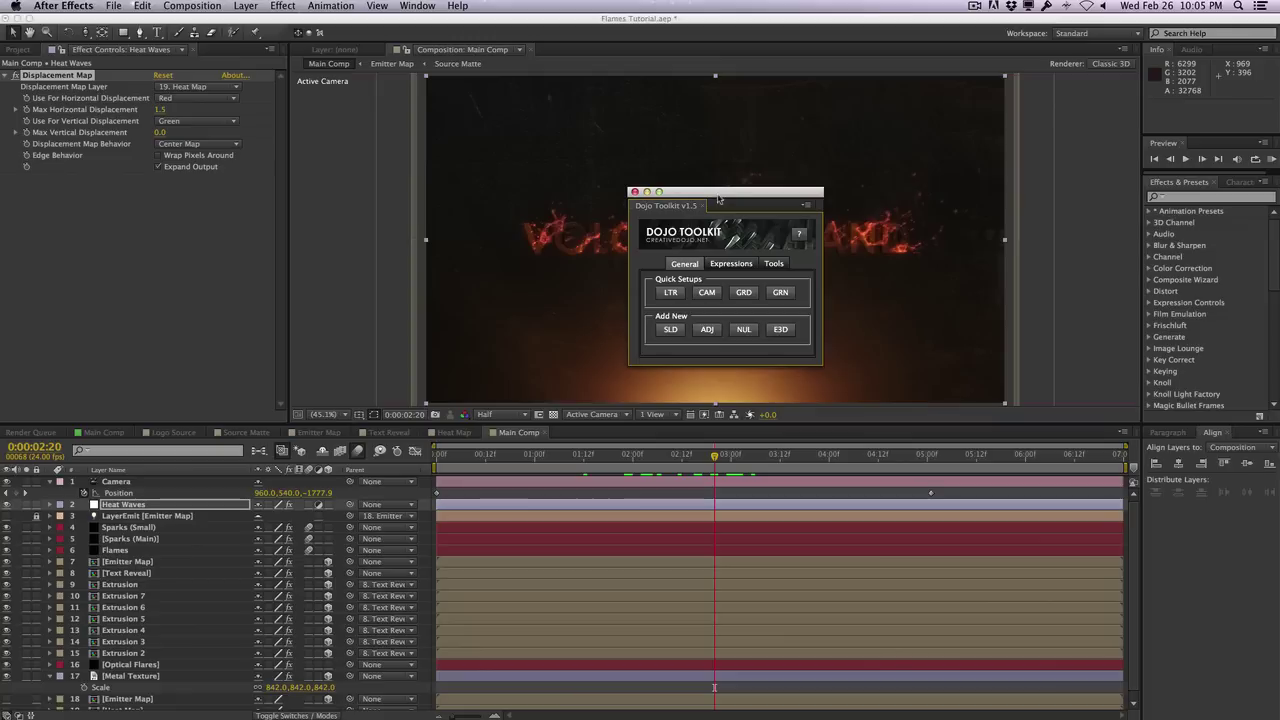
drag(718, 195, 1134, 185)
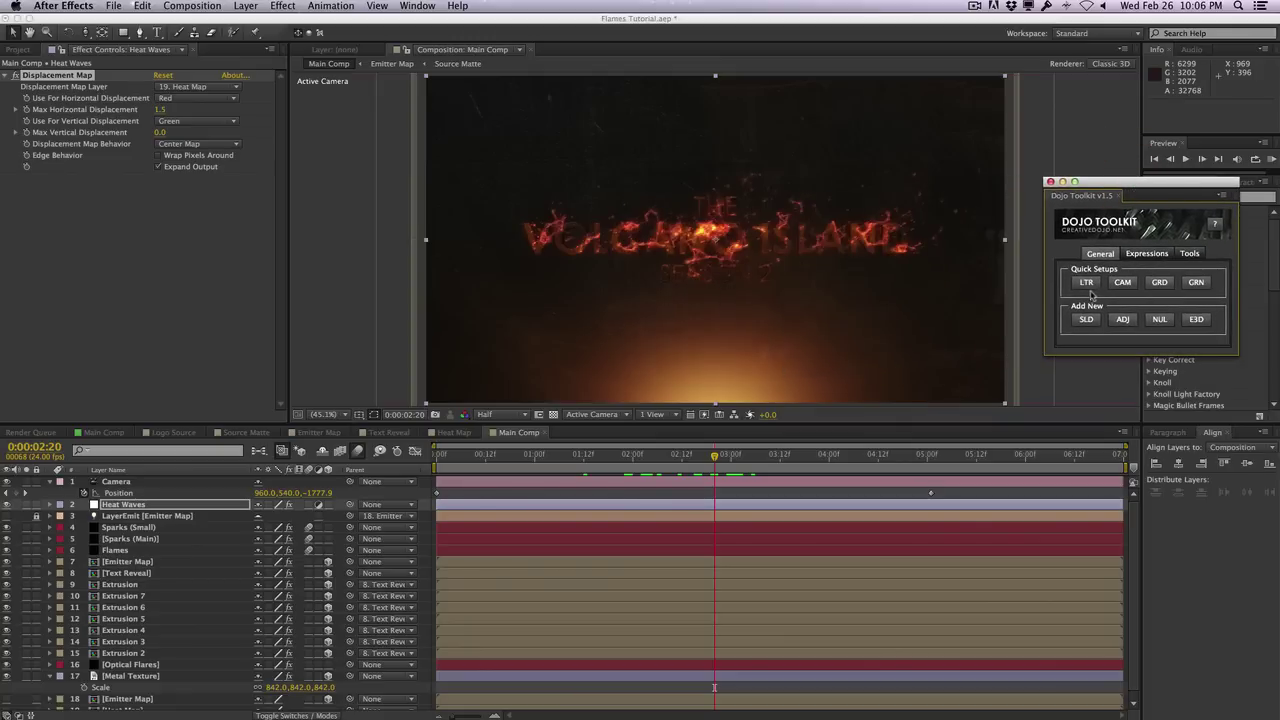
click(1088, 287)
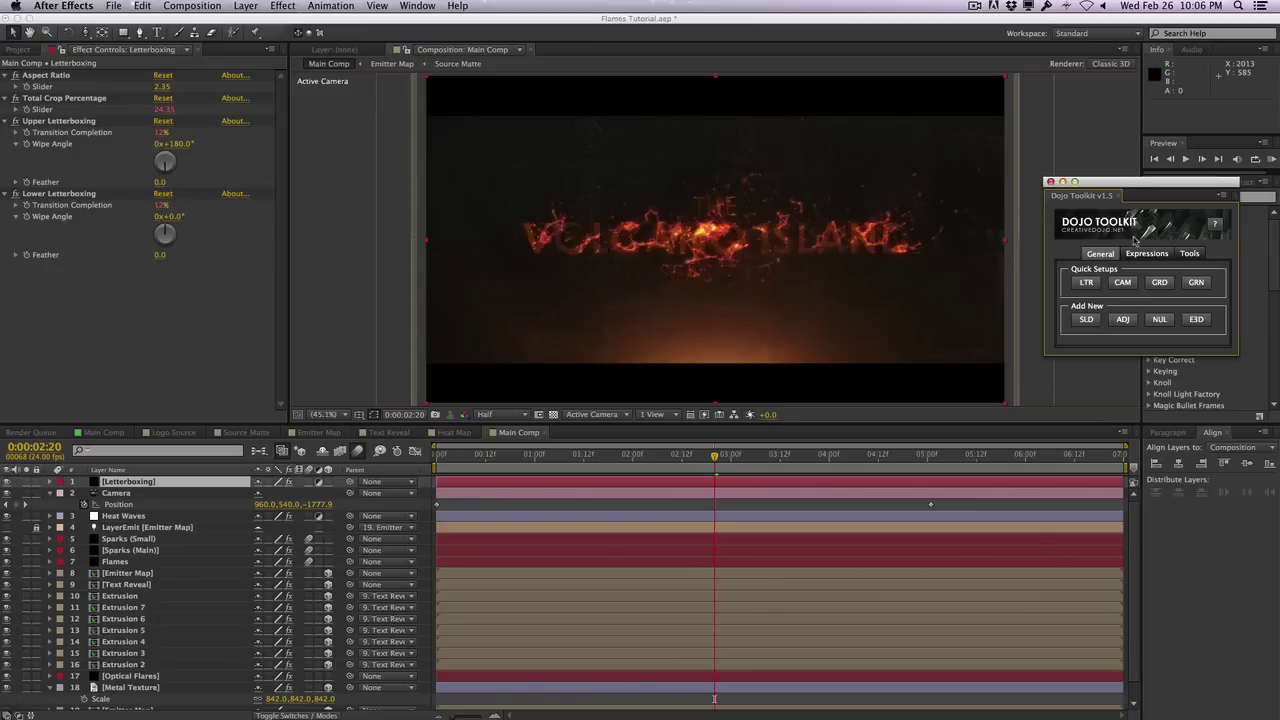
Add a Grain layer with the Dojo Toolkit, place it directly below Letterboxing and hide it
click(1208, 290)
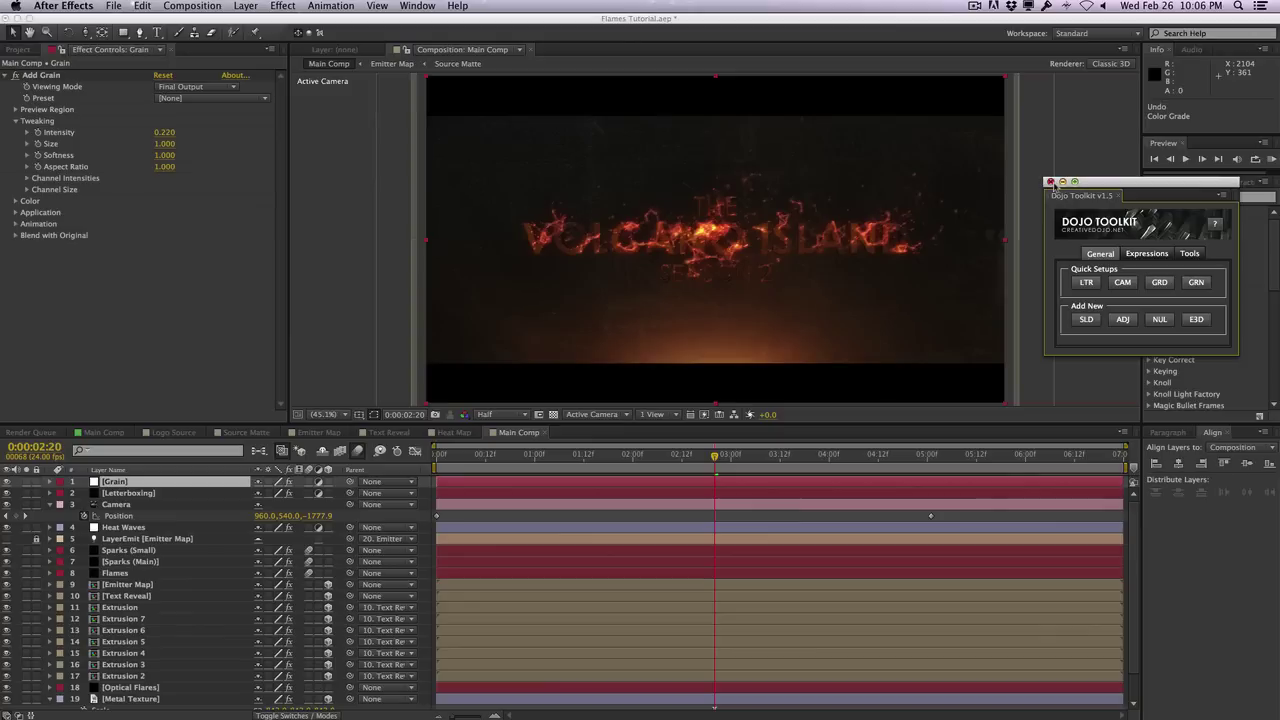
click(124, 514)
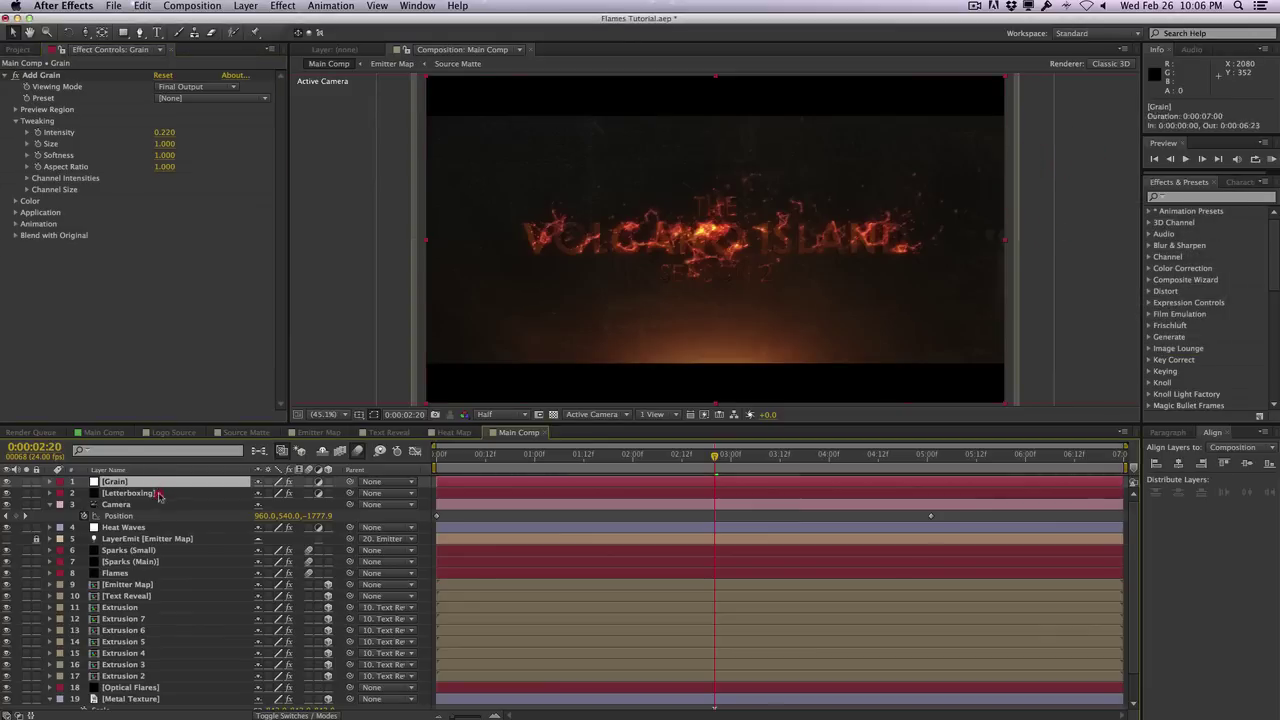
drag(158, 489, 159, 497)
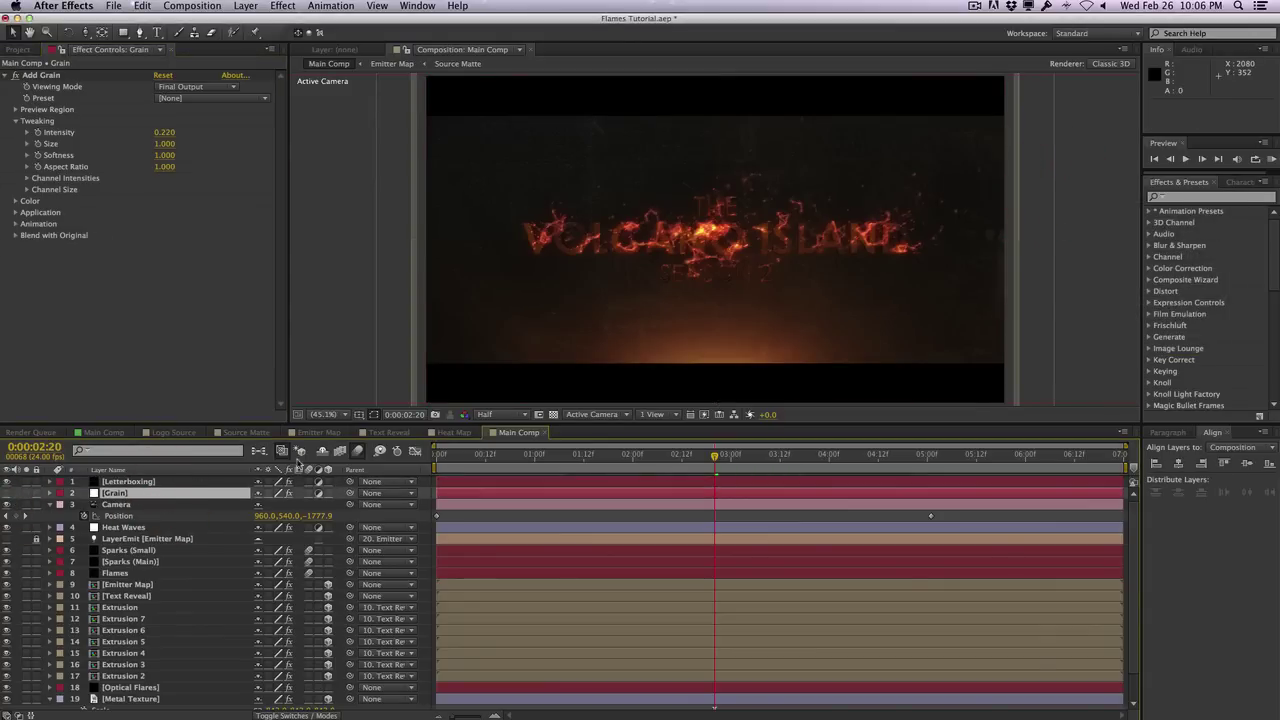
Create an adjustment layer, place it between the Grain and Camera layers and name it CC
click(246, 6)
mouse_move(255, 21)
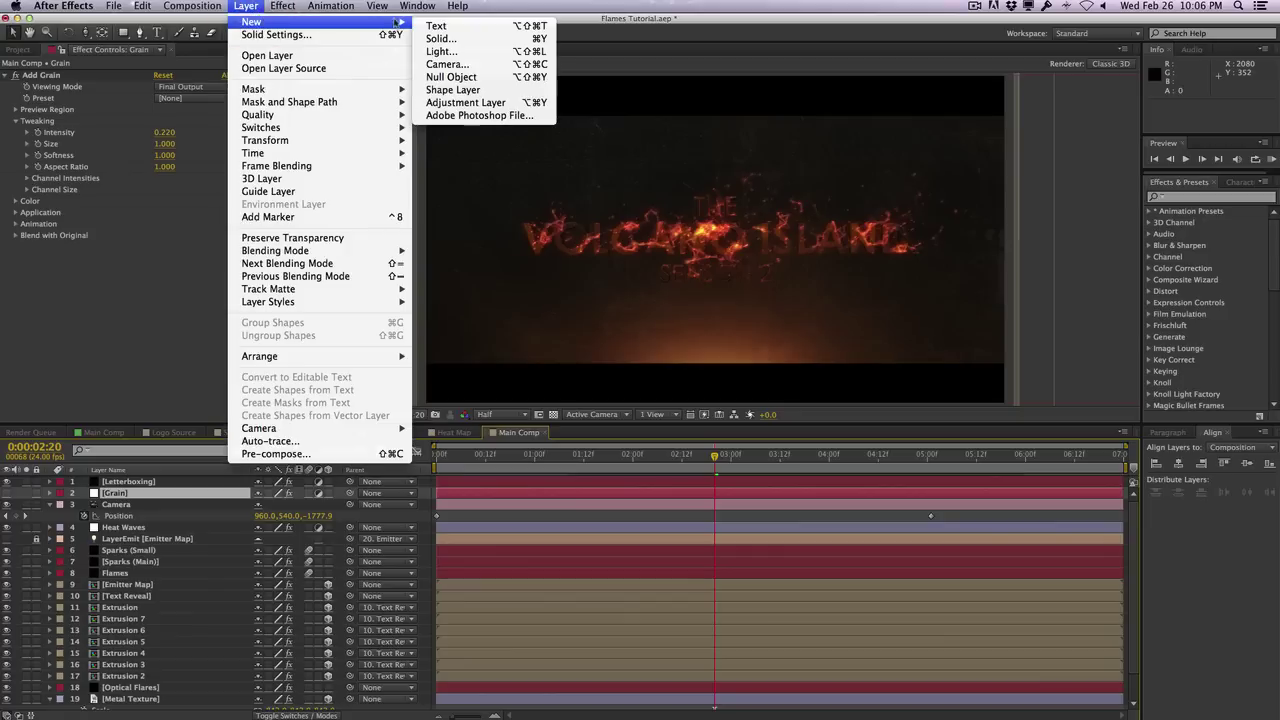
click(470, 103)
drag(175, 483, 174, 516)
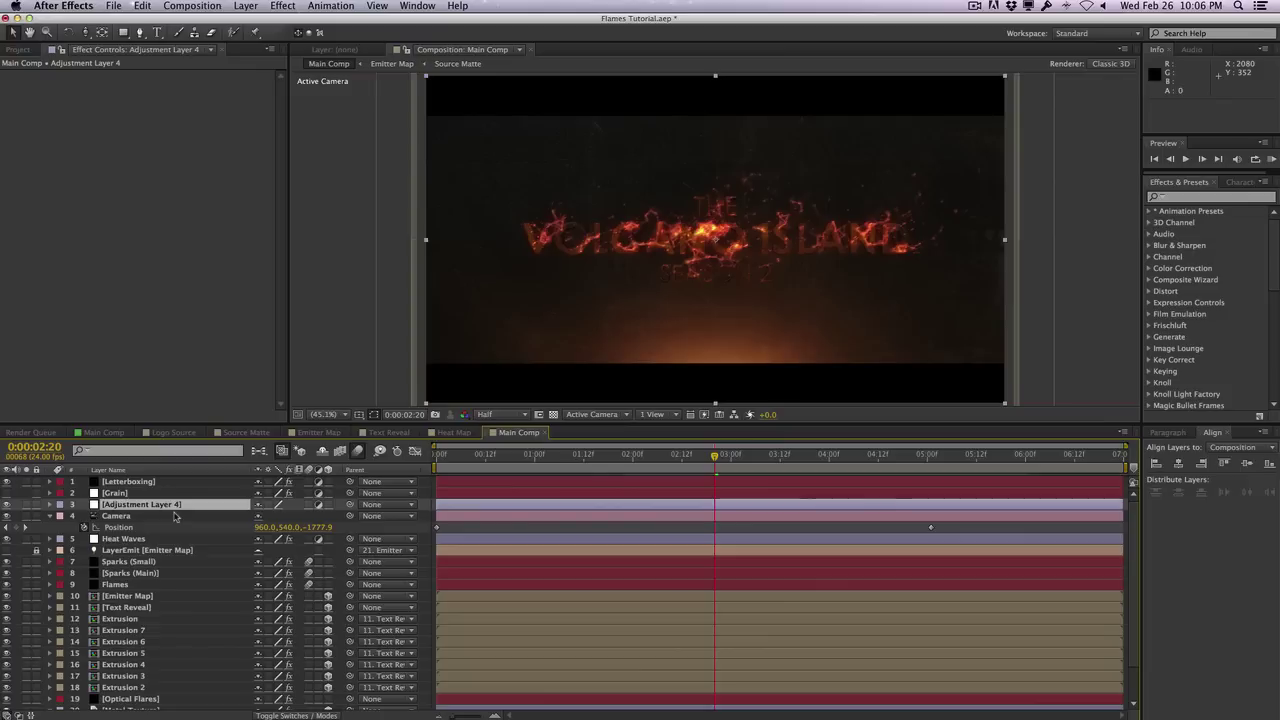
key(Return)
text(CC)
key(Return)
Apply the Curves effect and, after it, the Tint effect to the CC layer, and switch Tint off
click(1210, 197)
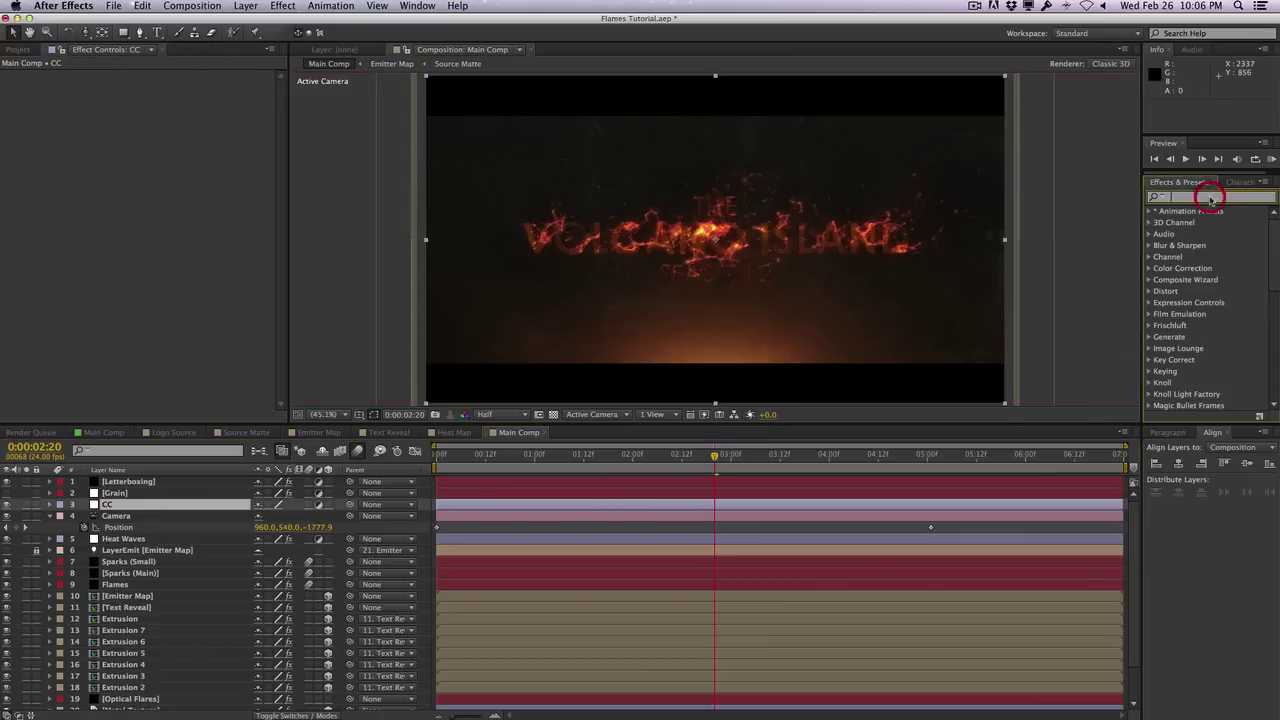
text(curves)
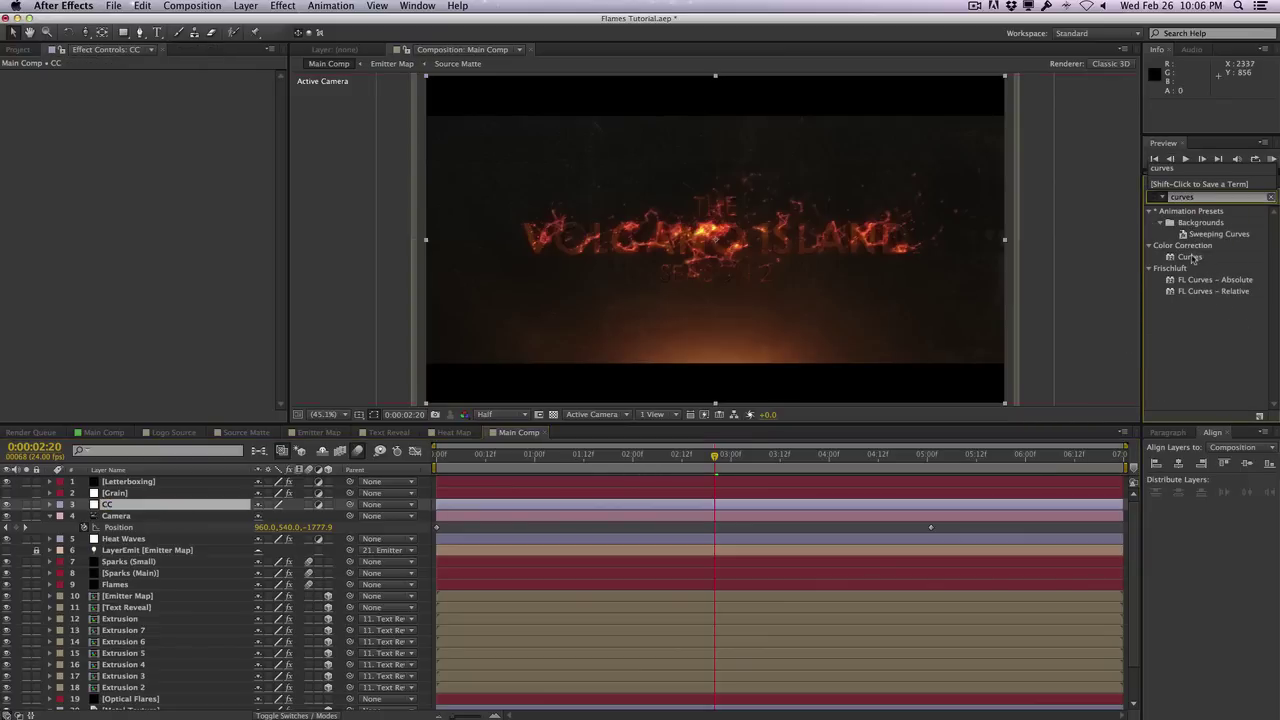
drag(1192, 259, 86, 256)
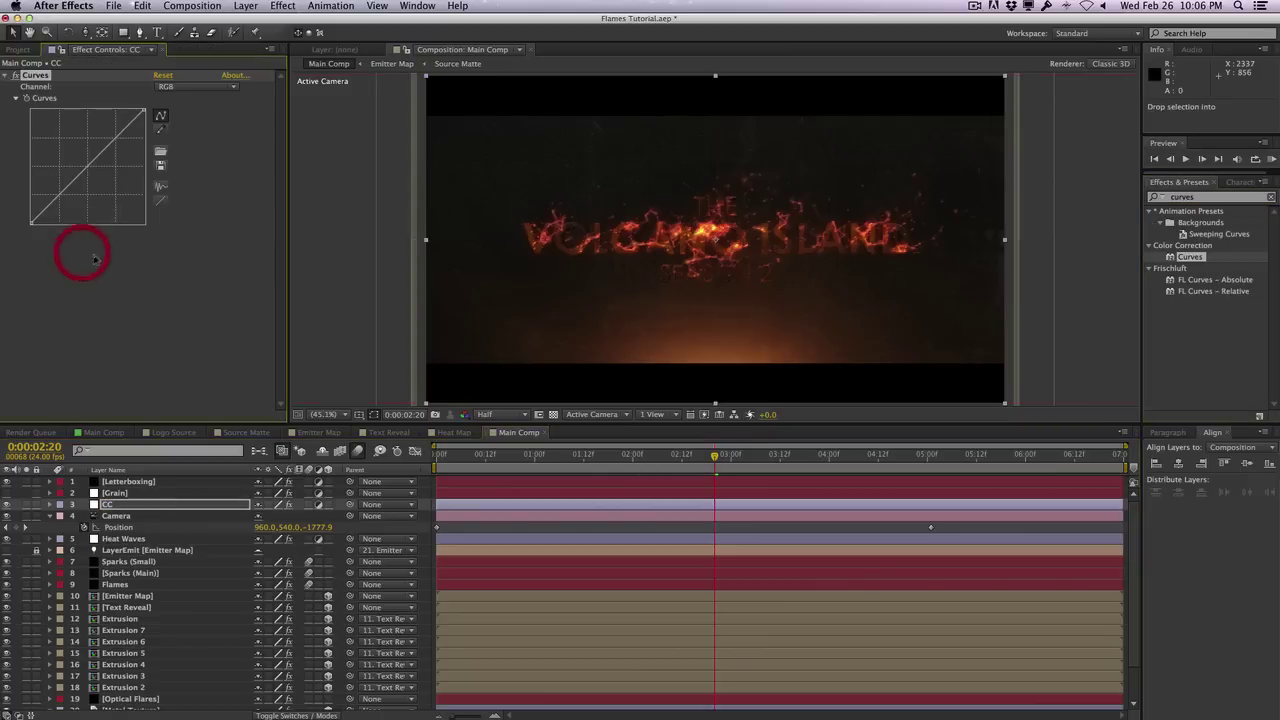
click(1225, 198)
text(tint)
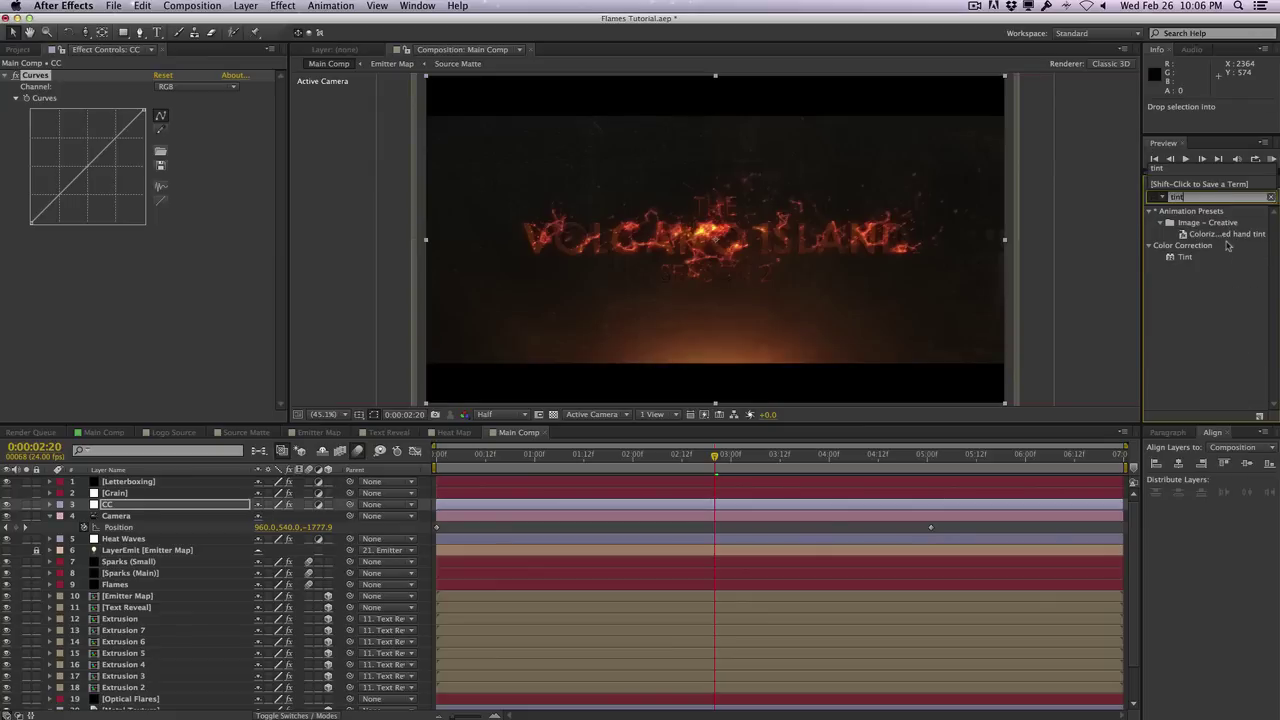
drag(1186, 257, 152, 270)
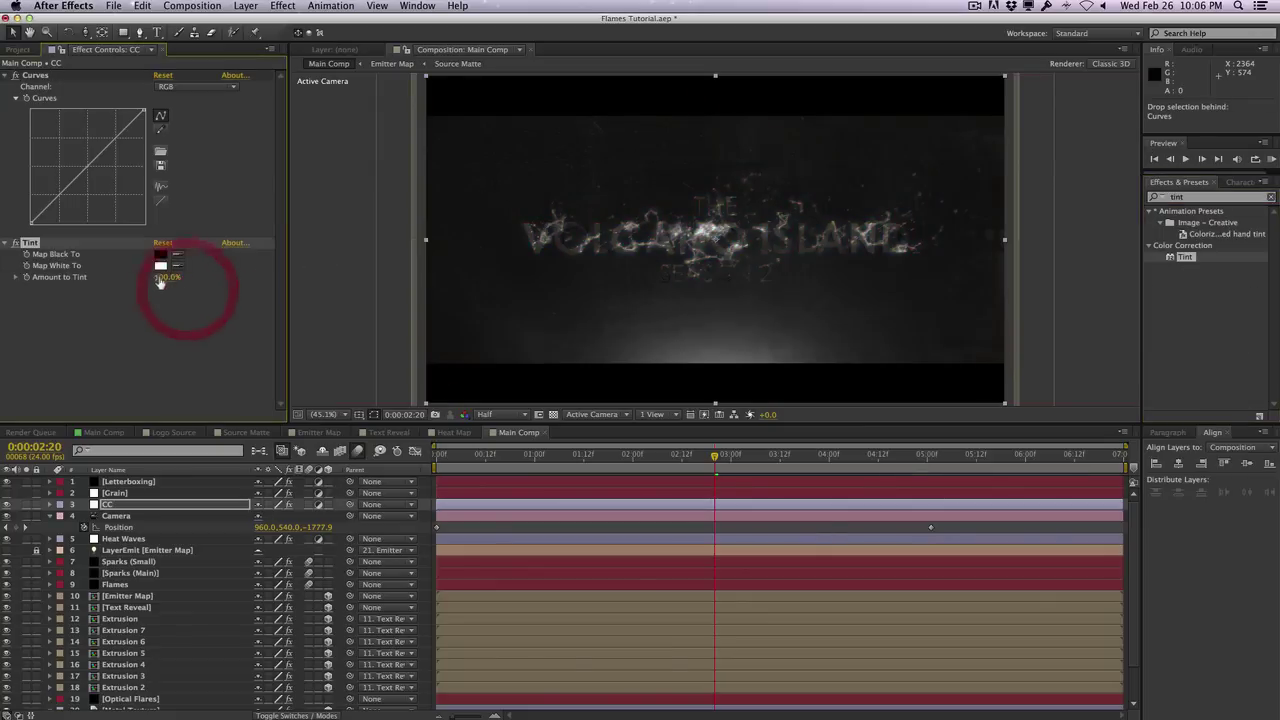
click(19, 243)
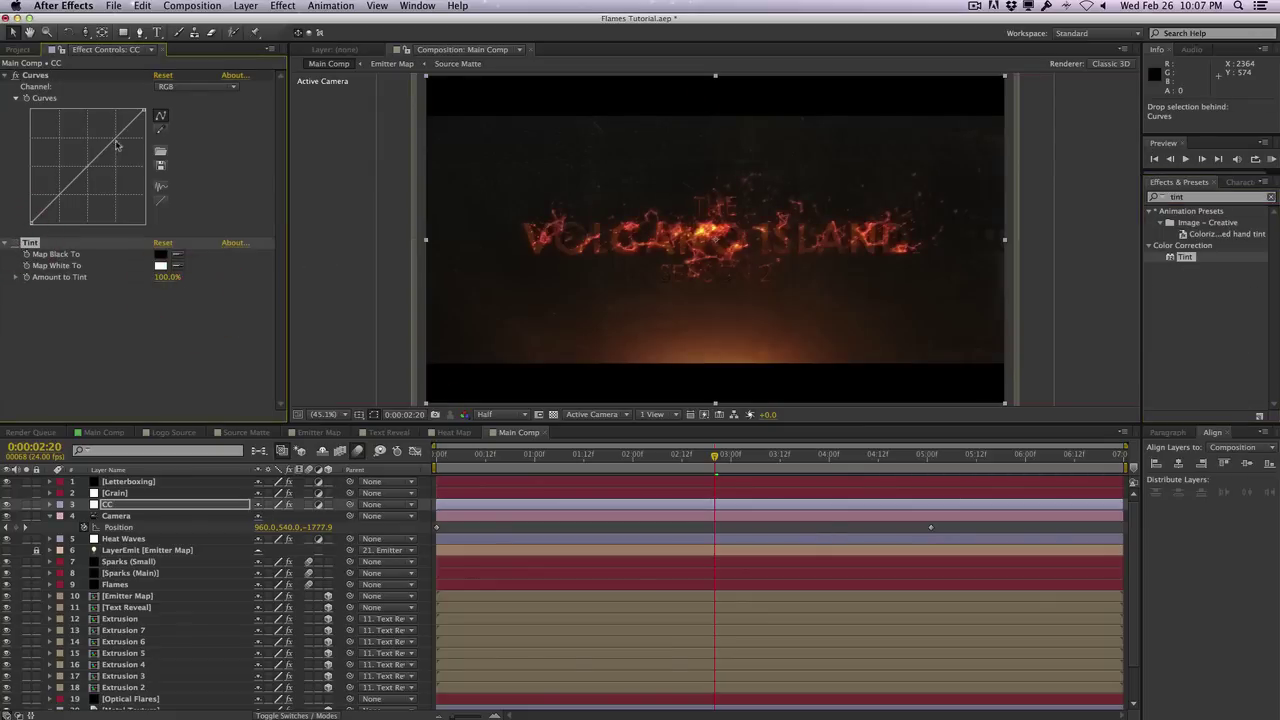
Shape the RGB curve into a gentle S by raising the highlights and lowering the shadows
drag(118, 139, 114, 132)
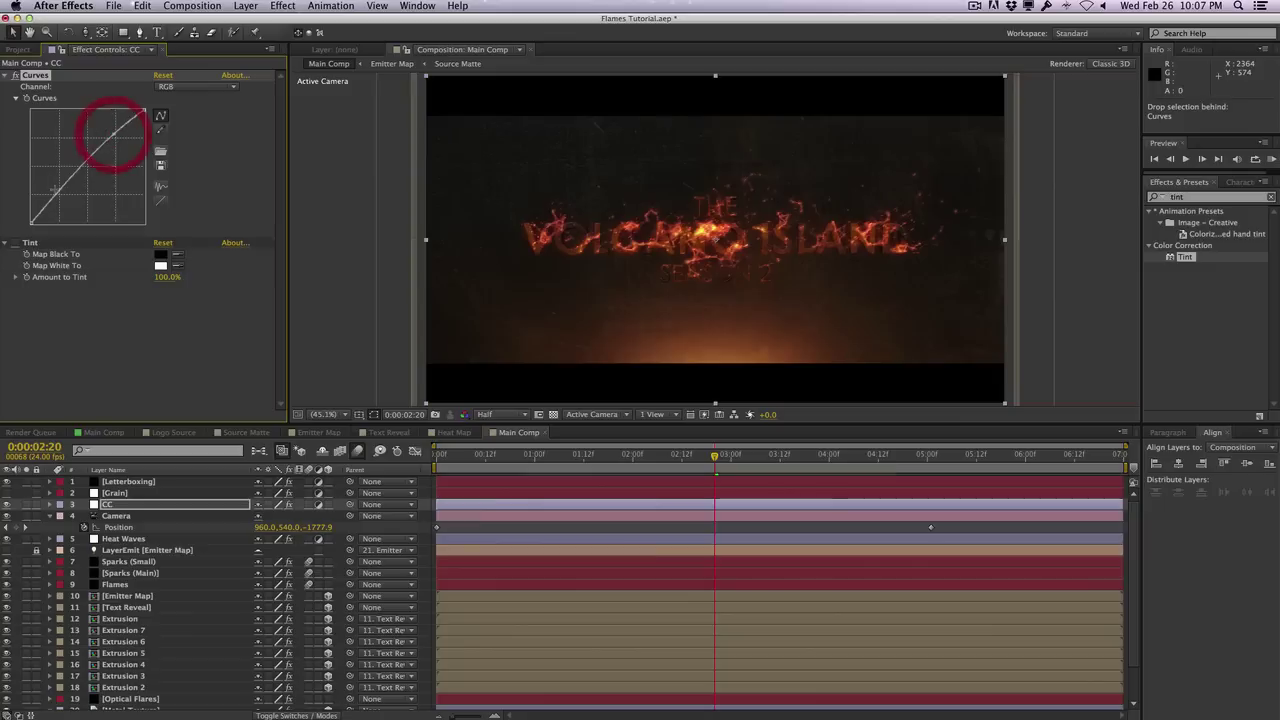
drag(57, 195, 61, 204)
drag(60, 198, 60, 200)
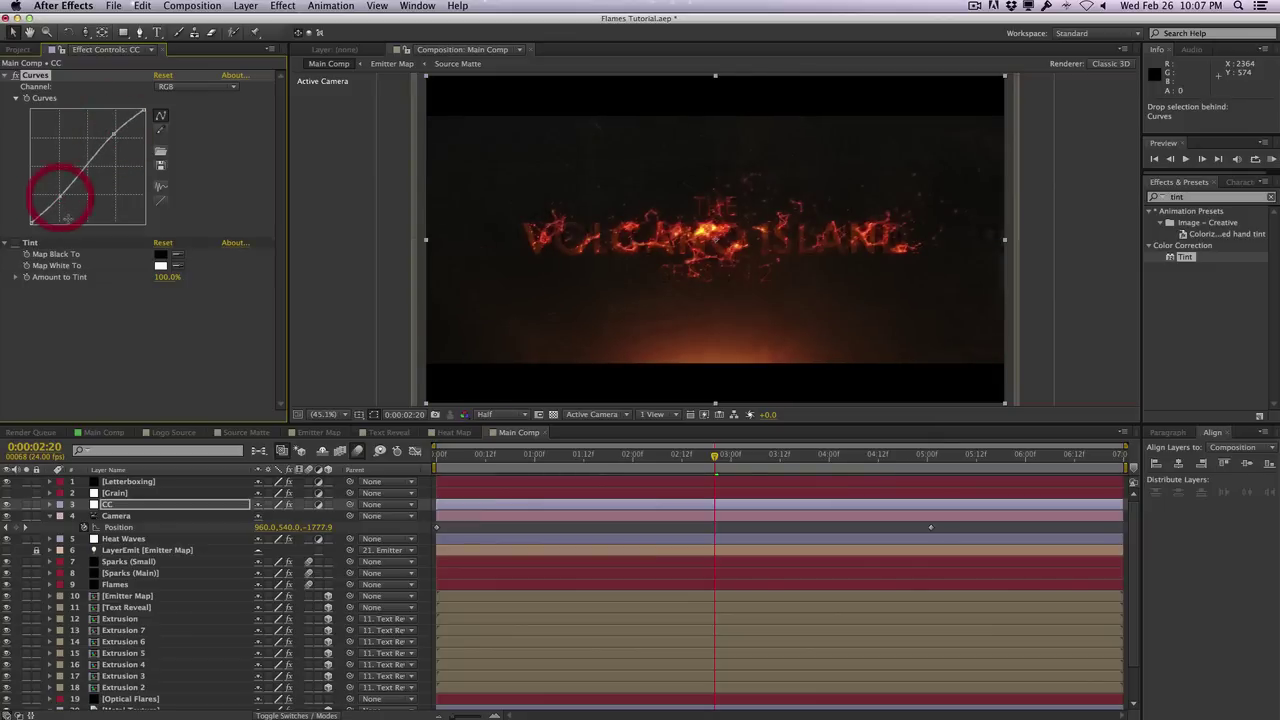
Adjust the Green channel curve, raising its highlights and holding its shadows close to the diagonal
click(182, 87)
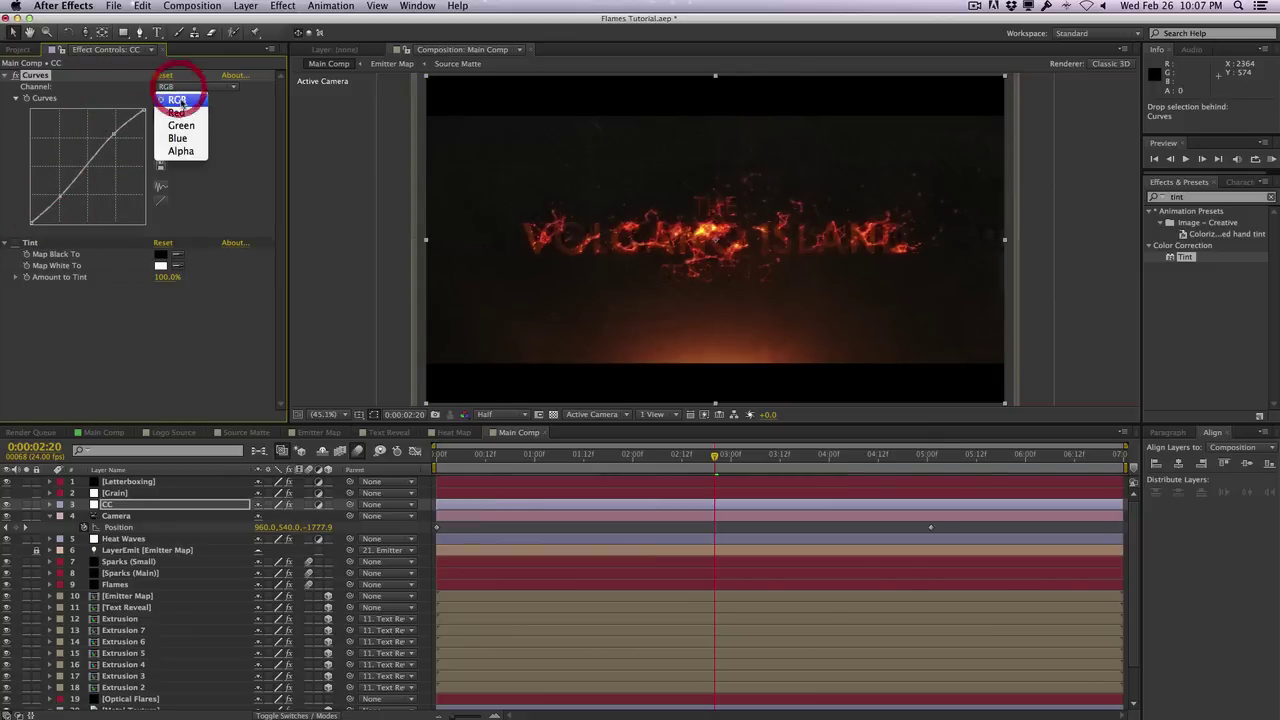
click(177, 126)
drag(120, 132, 122, 128)
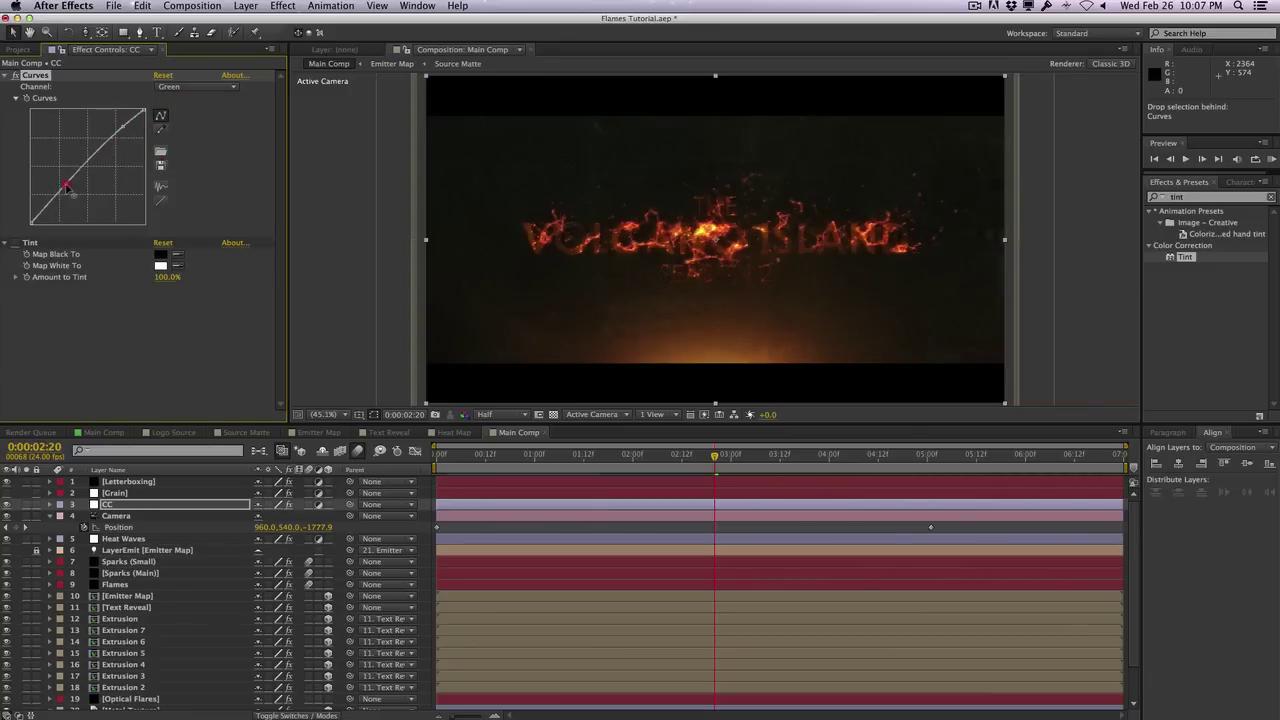
drag(66, 185, 68, 188)
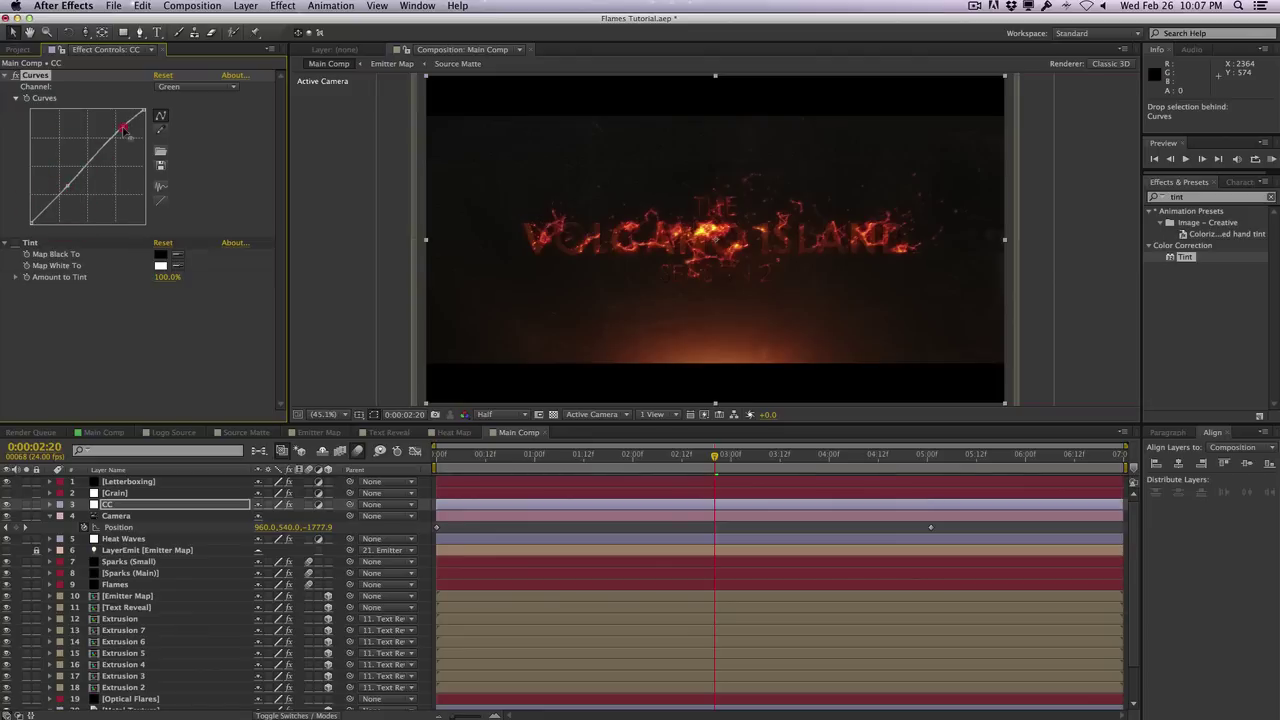
drag(123, 130, 121, 130)
drag(121, 128, 120, 125)
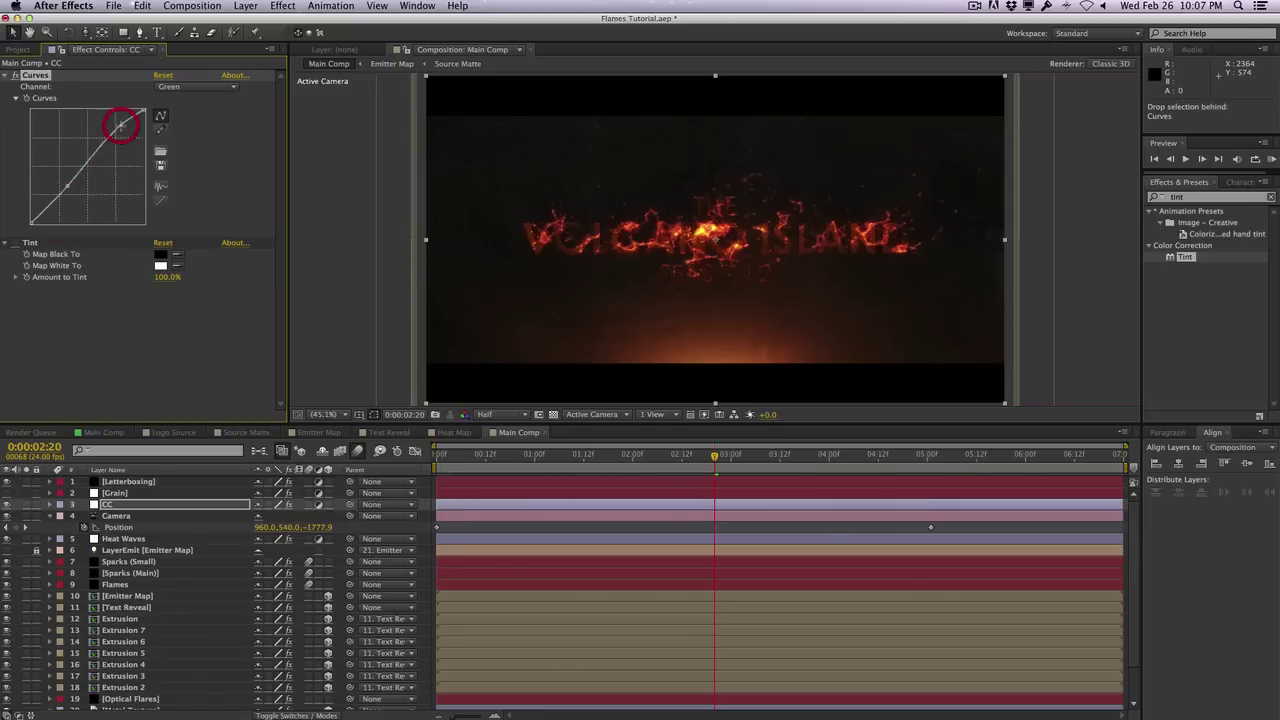
Raise the lower part of the Blue channel curve slightly to add blue to the shadows
click(203, 87)
click(188, 139)
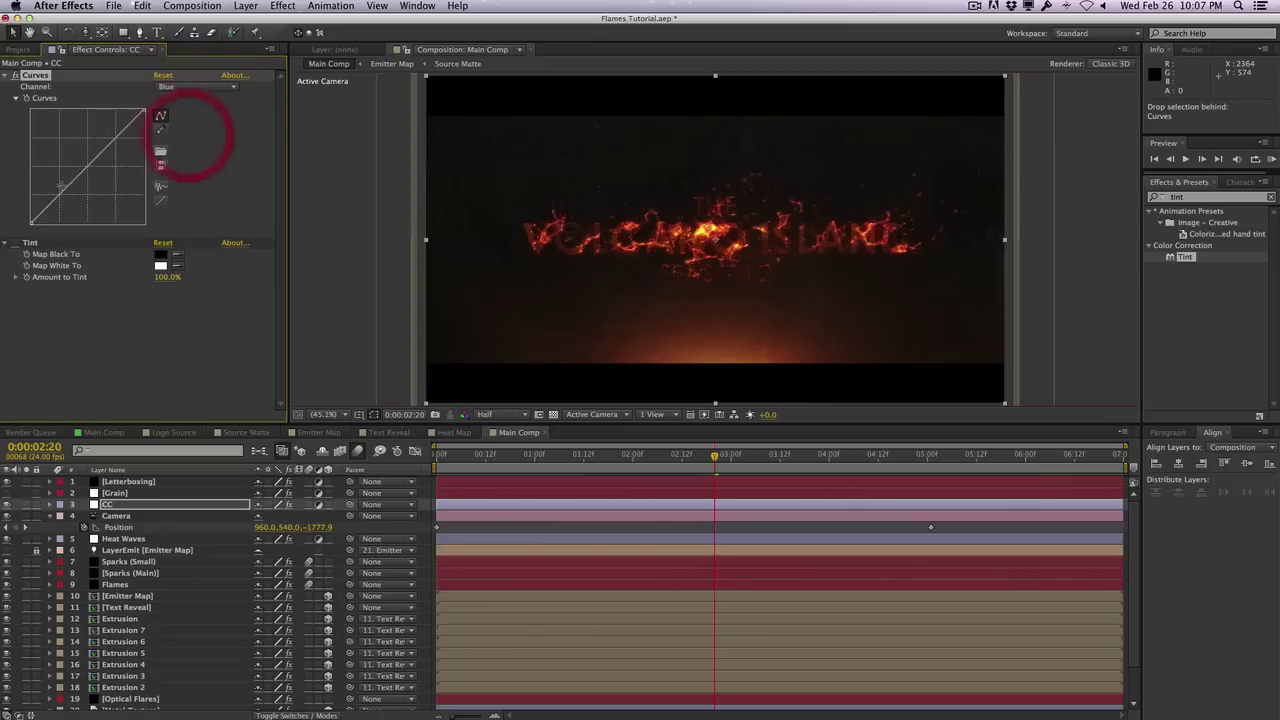
drag(72, 184, 71, 181)
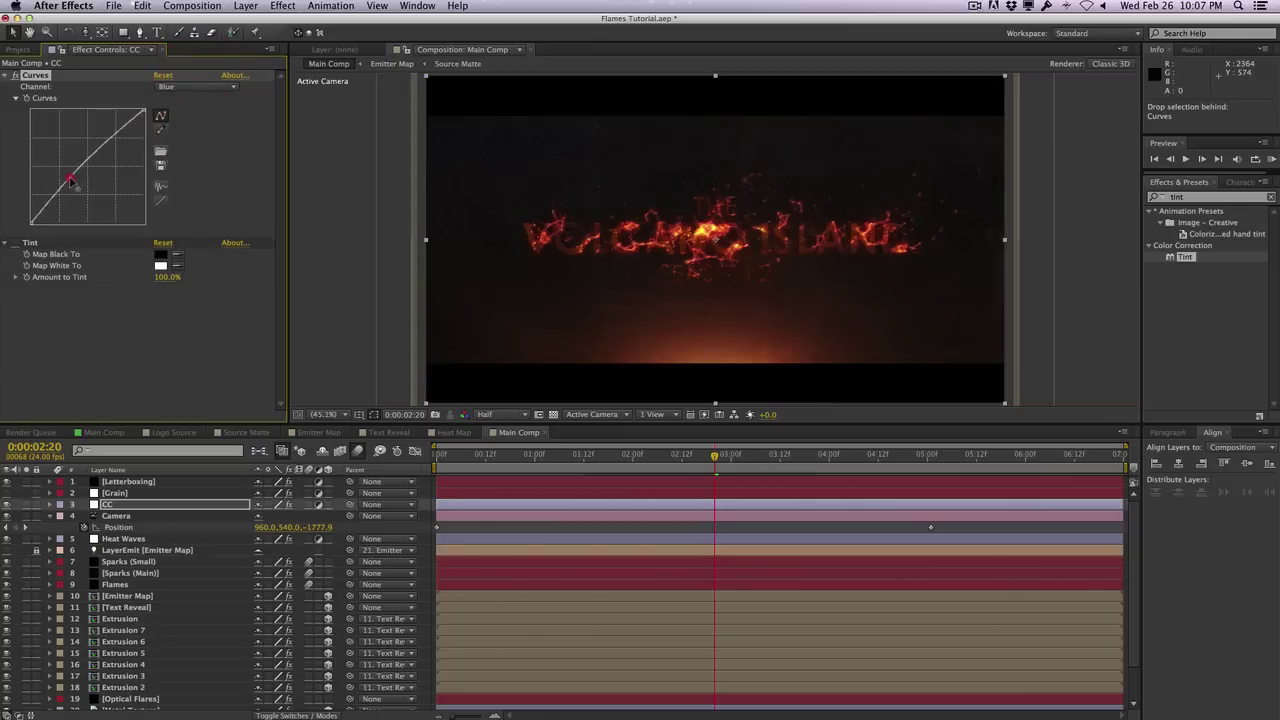
Re-enable Tint on the CC layer with an amount of 10%, and check the grade at several frames before and during the reveal
click(30, 242)
click(16, 243)
click(167, 277)
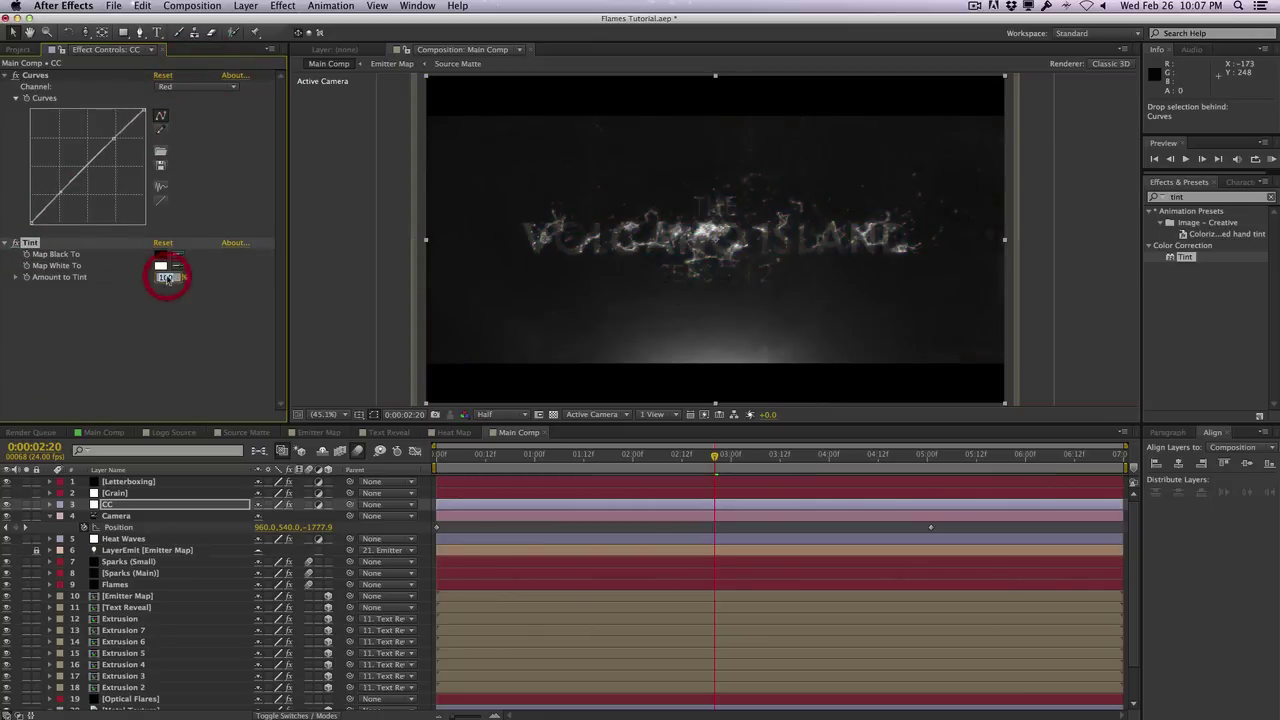
text(10)
key(Return)
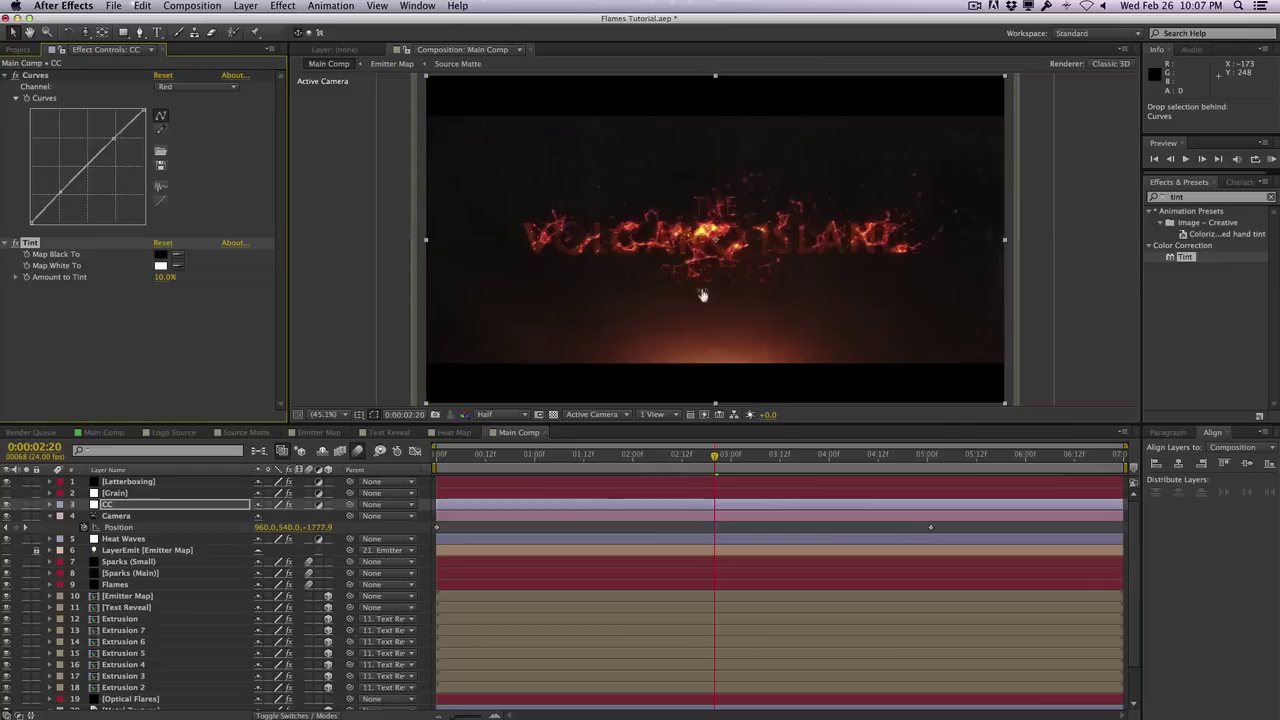
click(666, 457)
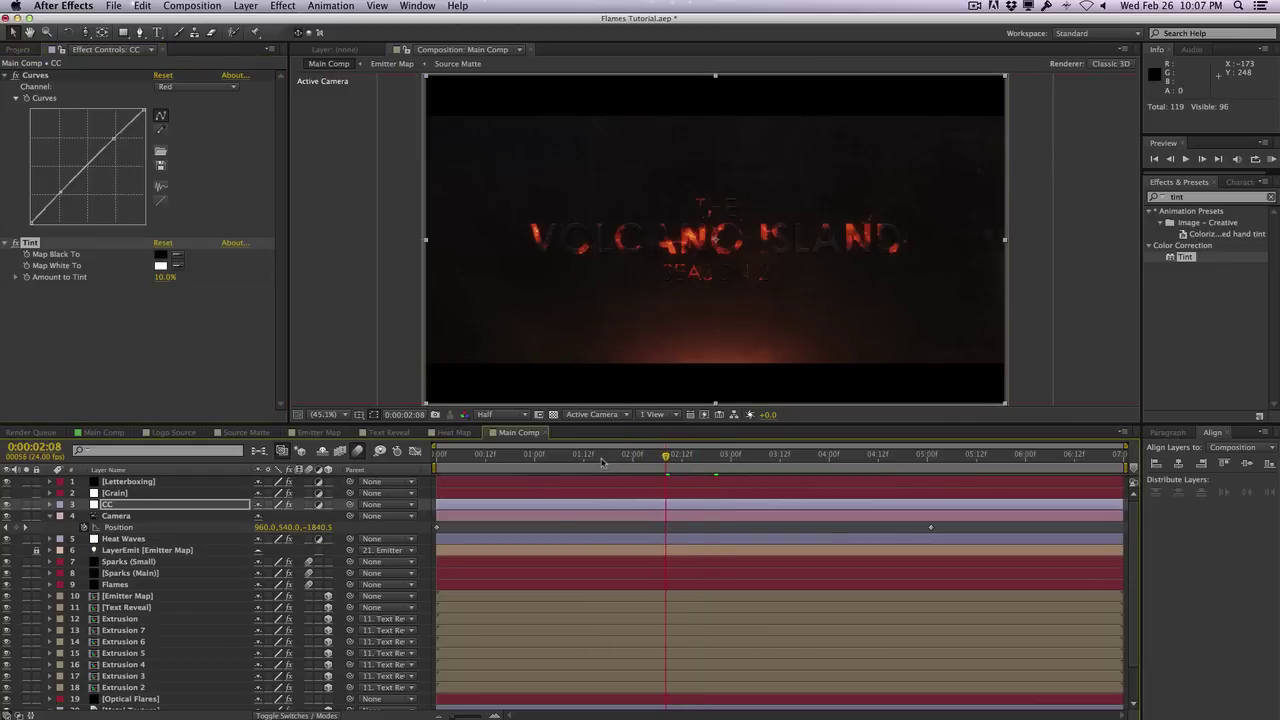
click(601, 460)
click(710, 457)
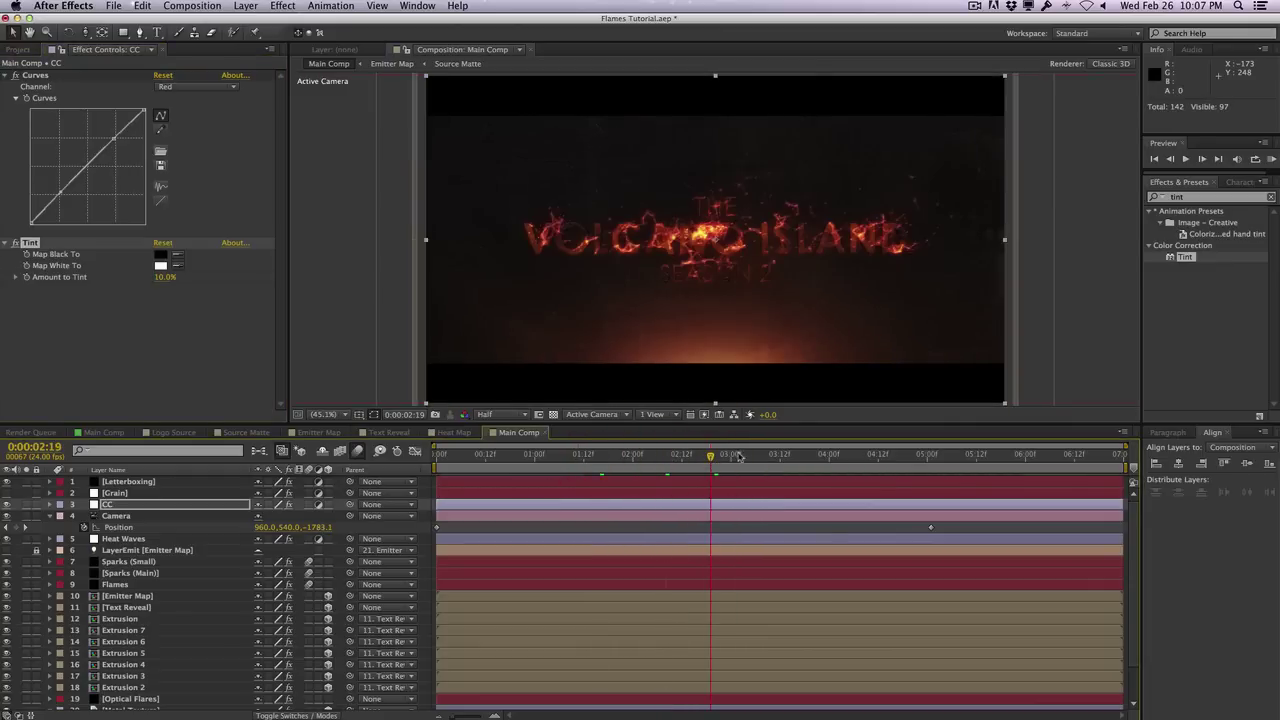
click(492, 457)
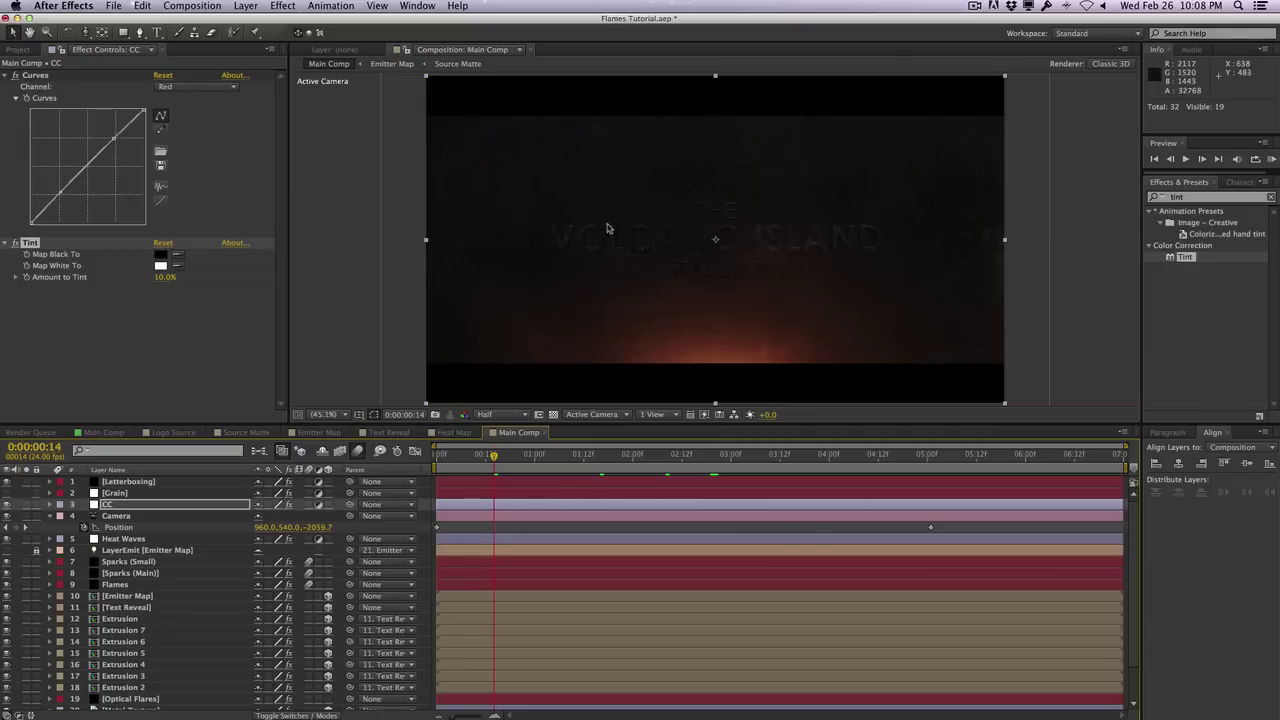
Apply a Glow effect to the Text Reveal layer beneath its Bevel Alpha
key(apostrophe)
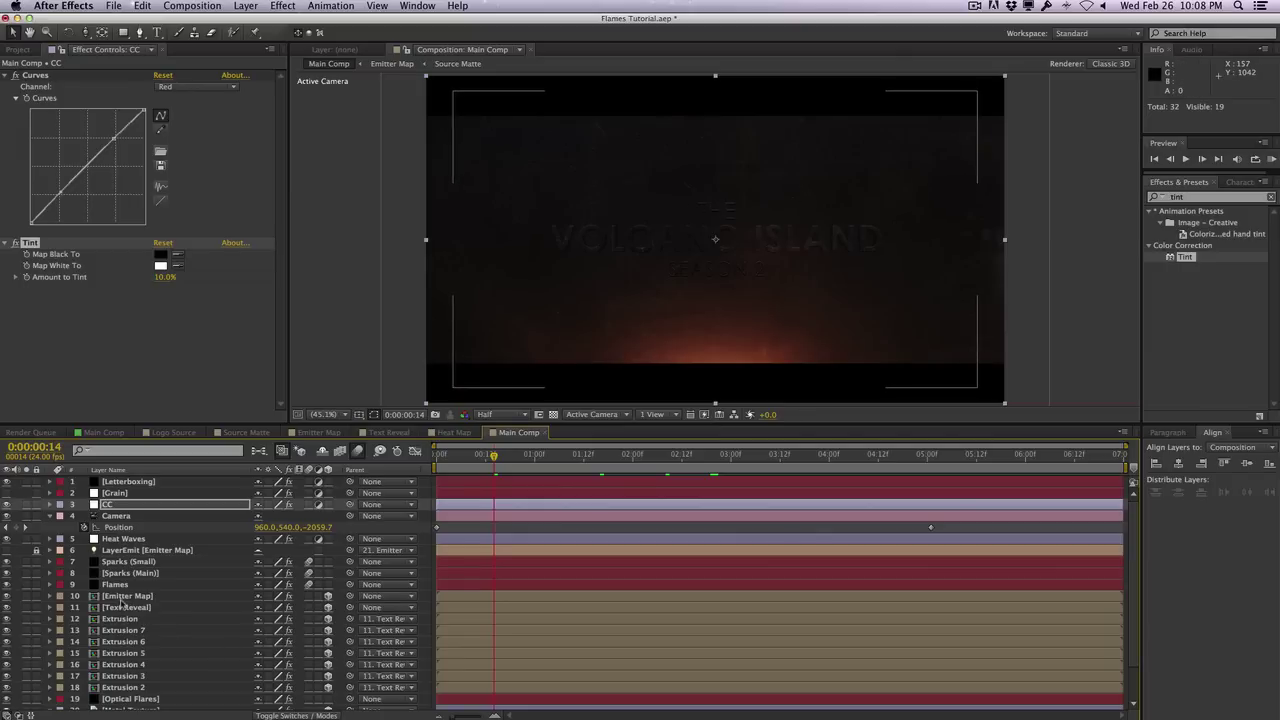
click(121, 607)
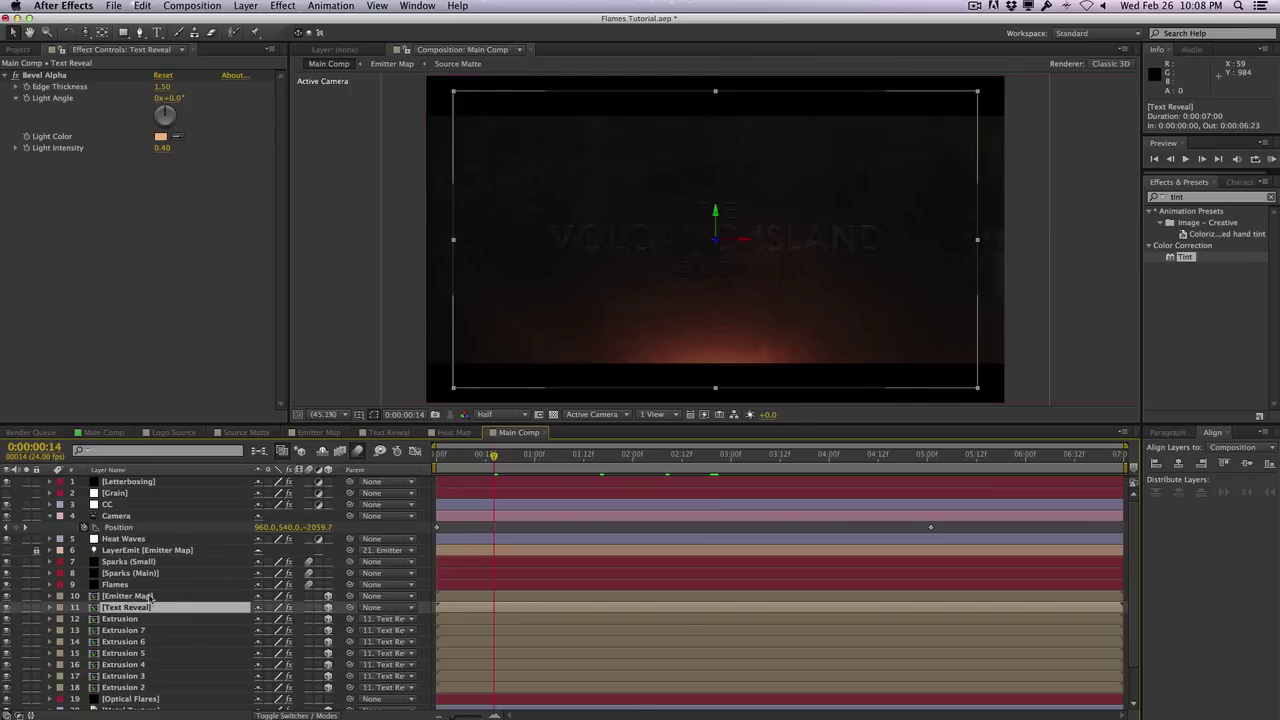
double_click(1203, 198)
text(glow)
drag(1186, 381, 227, 275)
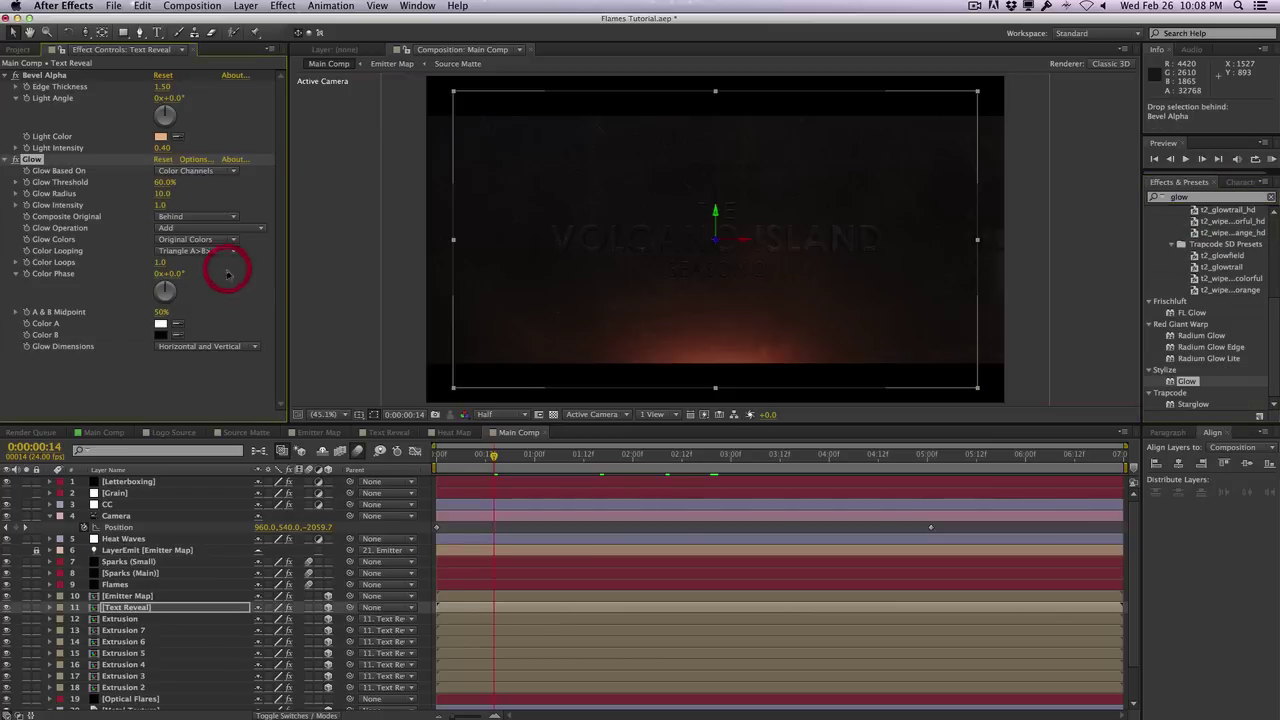
Set the Text Reveal layer's Glow to radius 0, threshold about 24.9% and intensity 0.5
click(160, 195)
text(0)
key(Return)
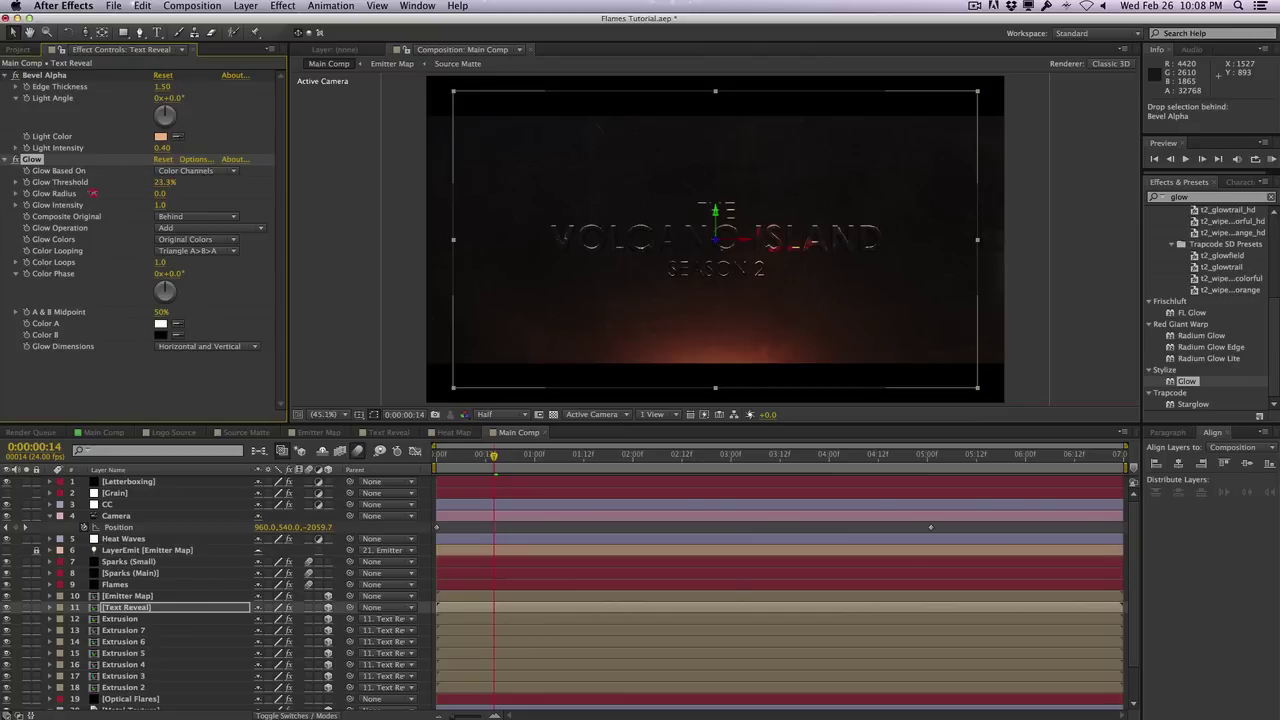
drag(93, 193, 111, 189)
click(160, 205)
text(.5)
key(Return)
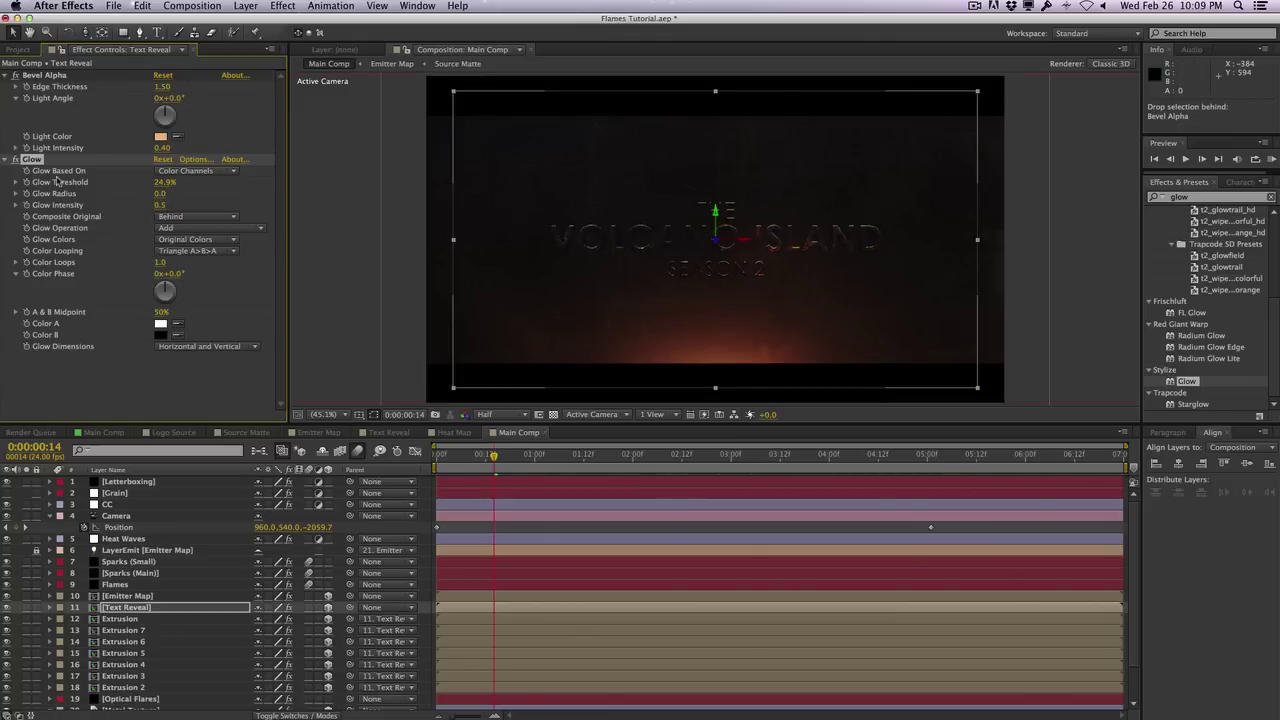
Duplicate the Glow on Text Reveal and give the copy a radius of 32 and a threshold of about 20.6%
key(super+d)
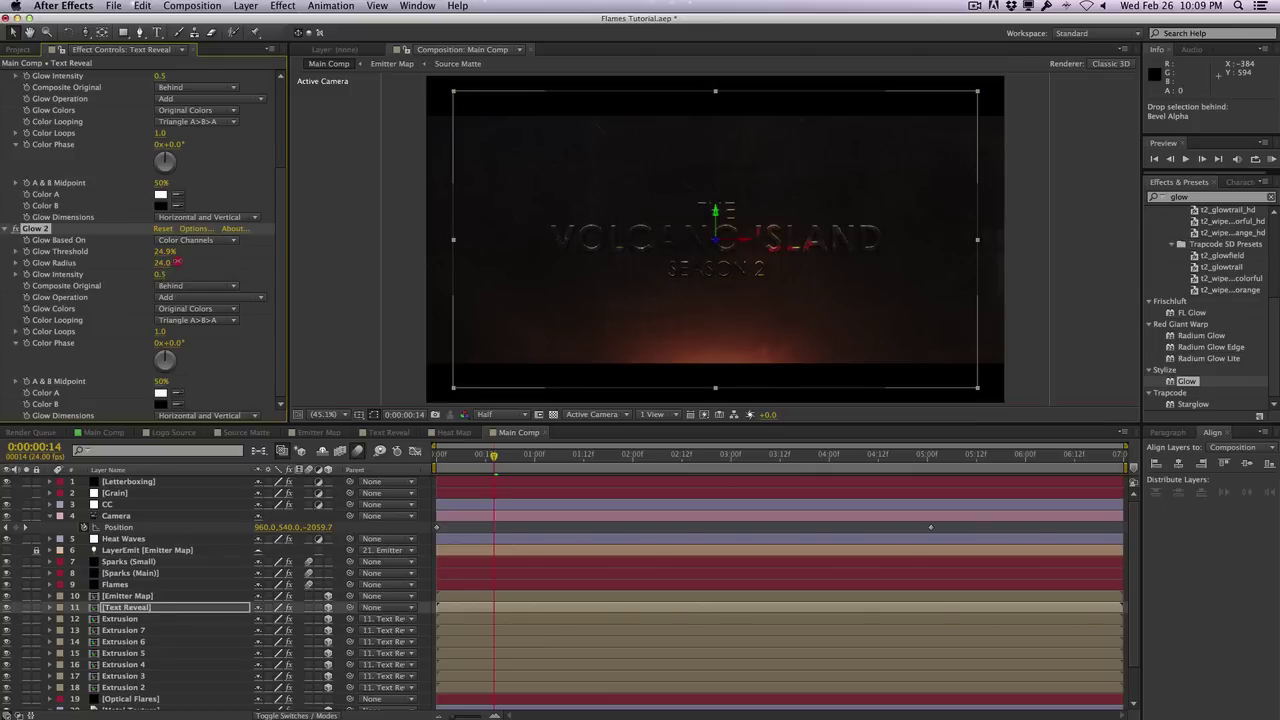
drag(173, 262, 161, 257)
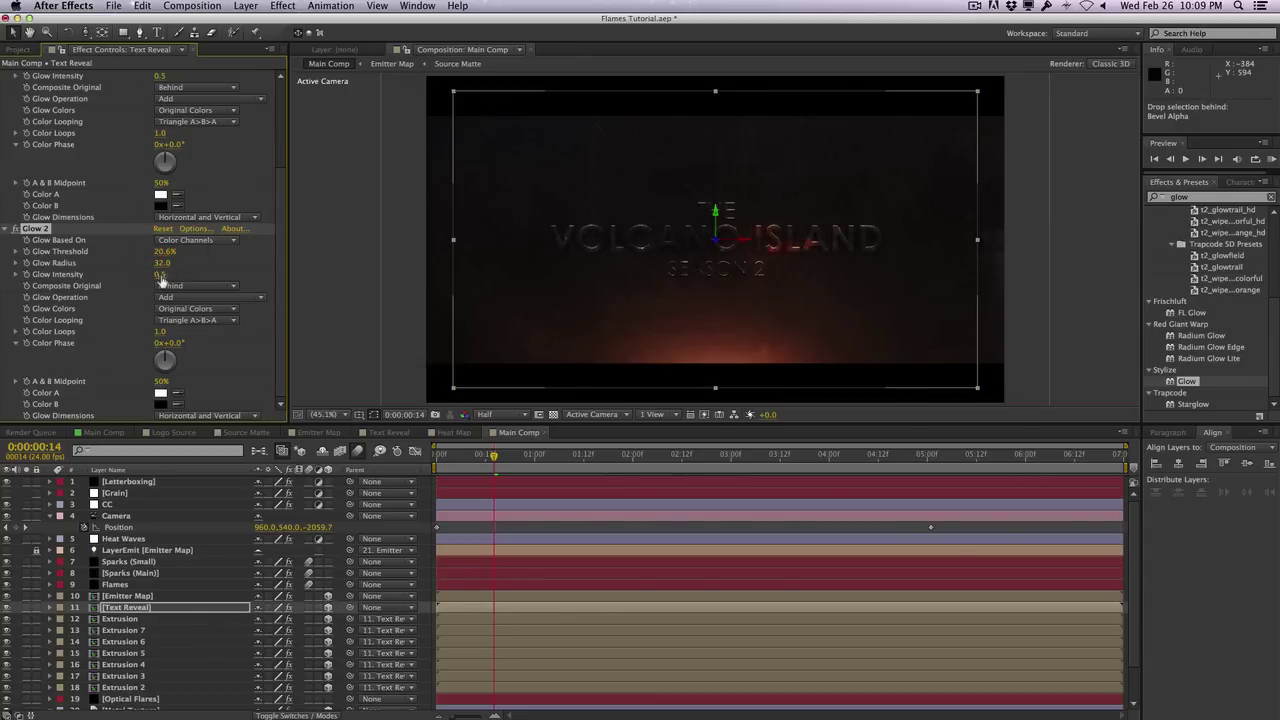
click(161, 276)
click(233, 278)
Find the end of the reveal near 0:00:03:10, and enable time remapping on Source Matte in the Text Reveal comp
drag(493, 456, 771, 451)
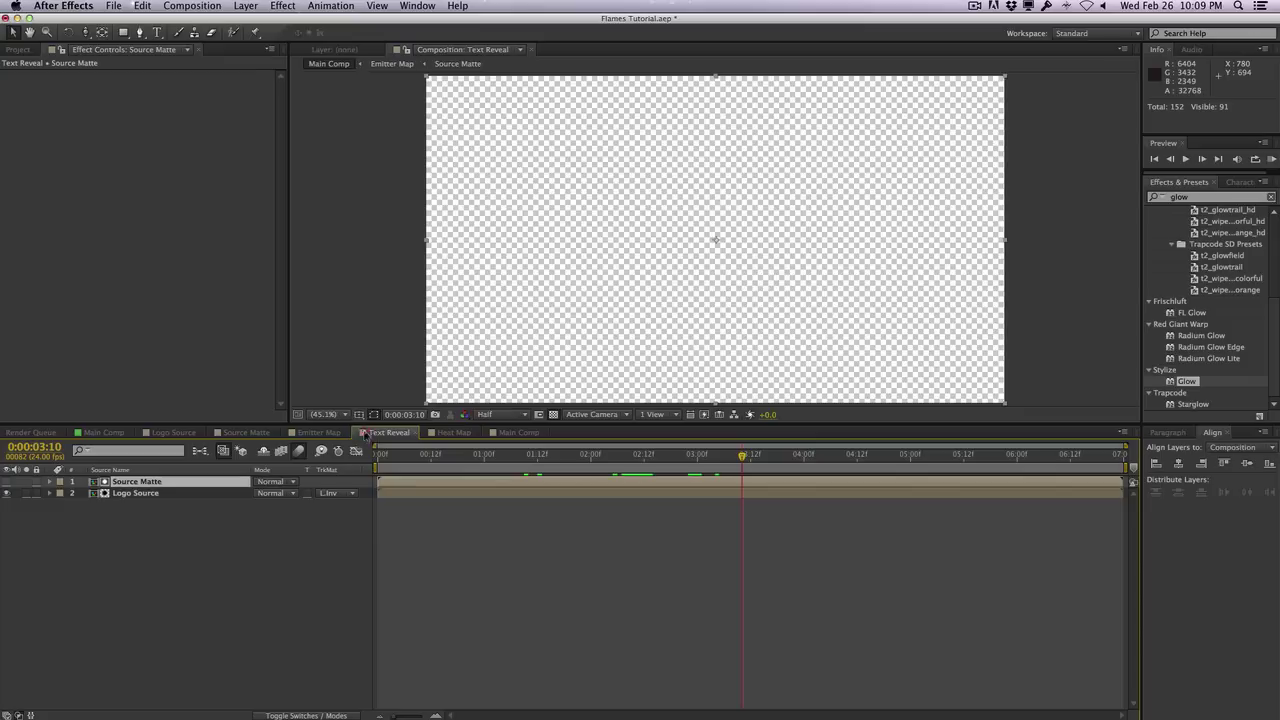
click(370, 433)
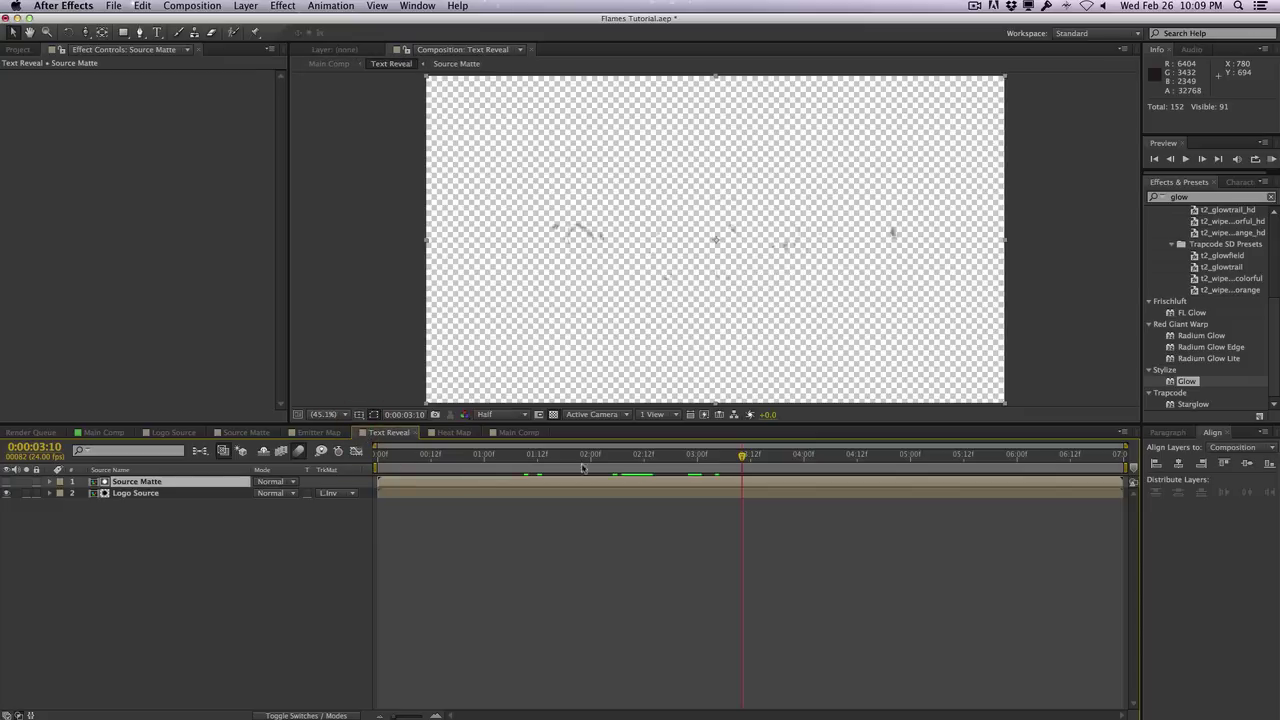
right_click(714, 486)
mouse_move(760, 335)
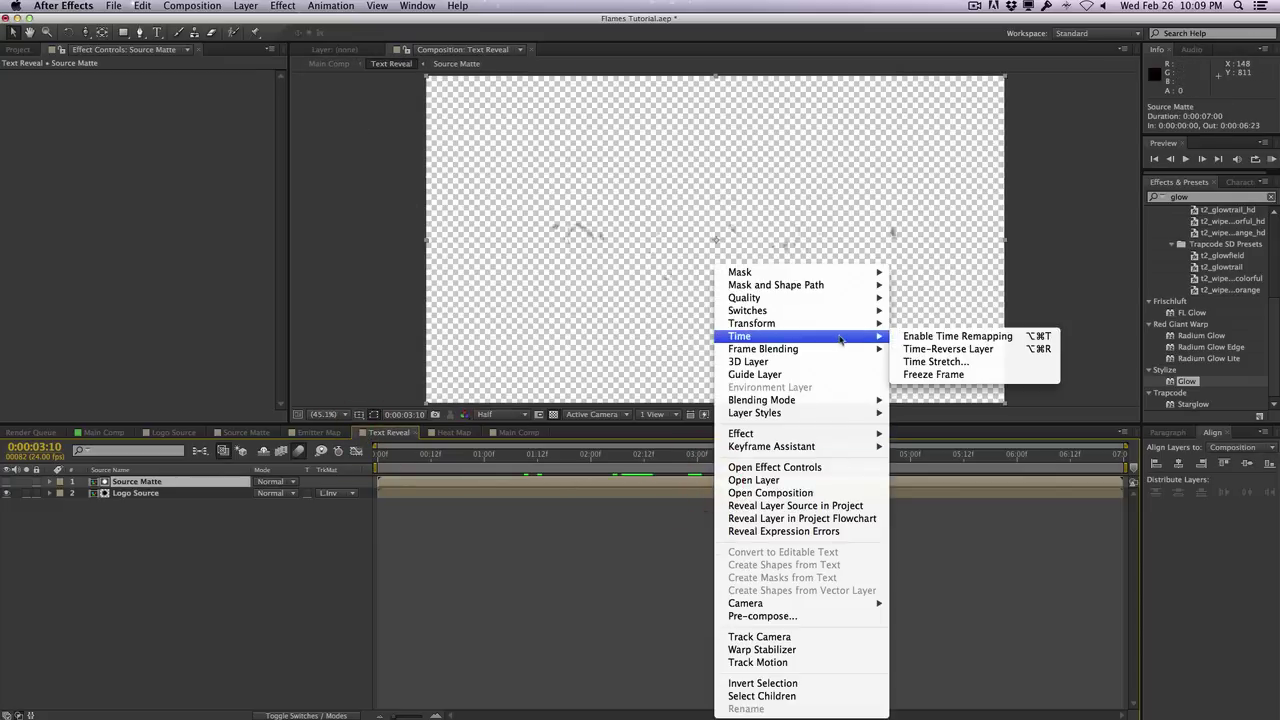
click(940, 336)
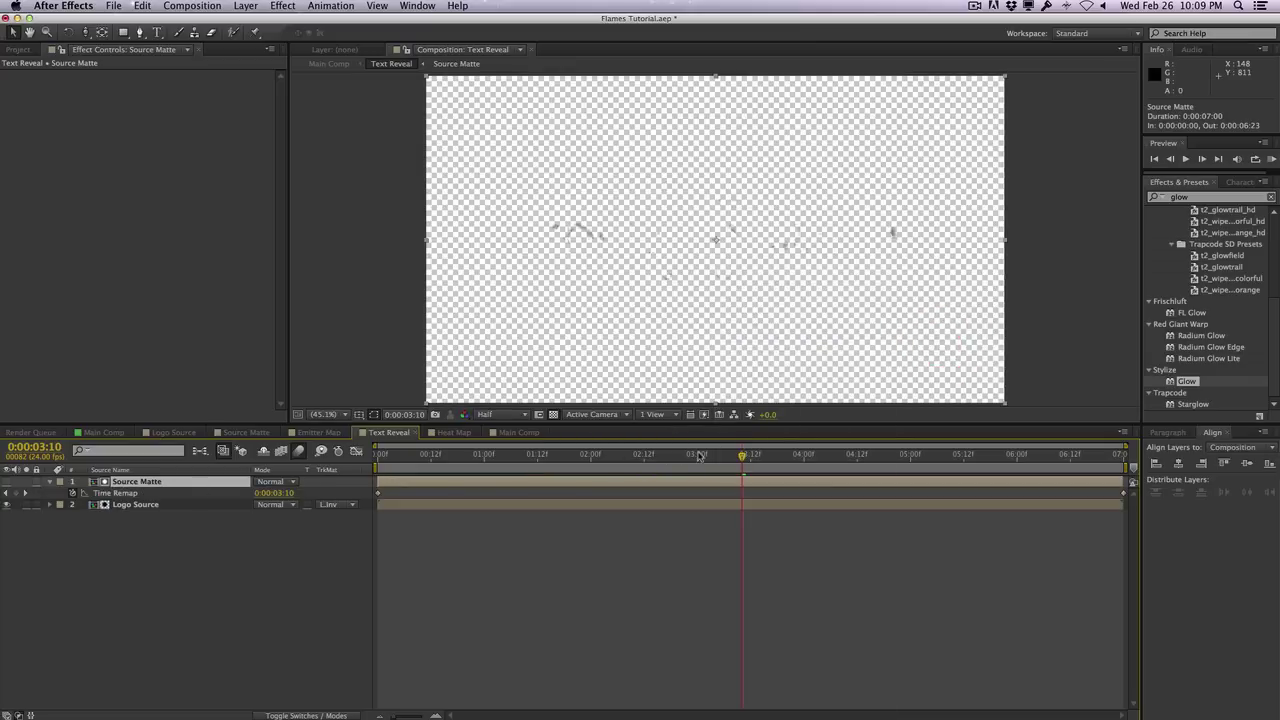
Add Time Remap keyframes to Source Matte just before 0:00:03:10 and at 0:00:03:17, and pull the second back to 0:00:03:14 to speed up the ending
drag(700, 455, 774, 455)
click(15, 493)
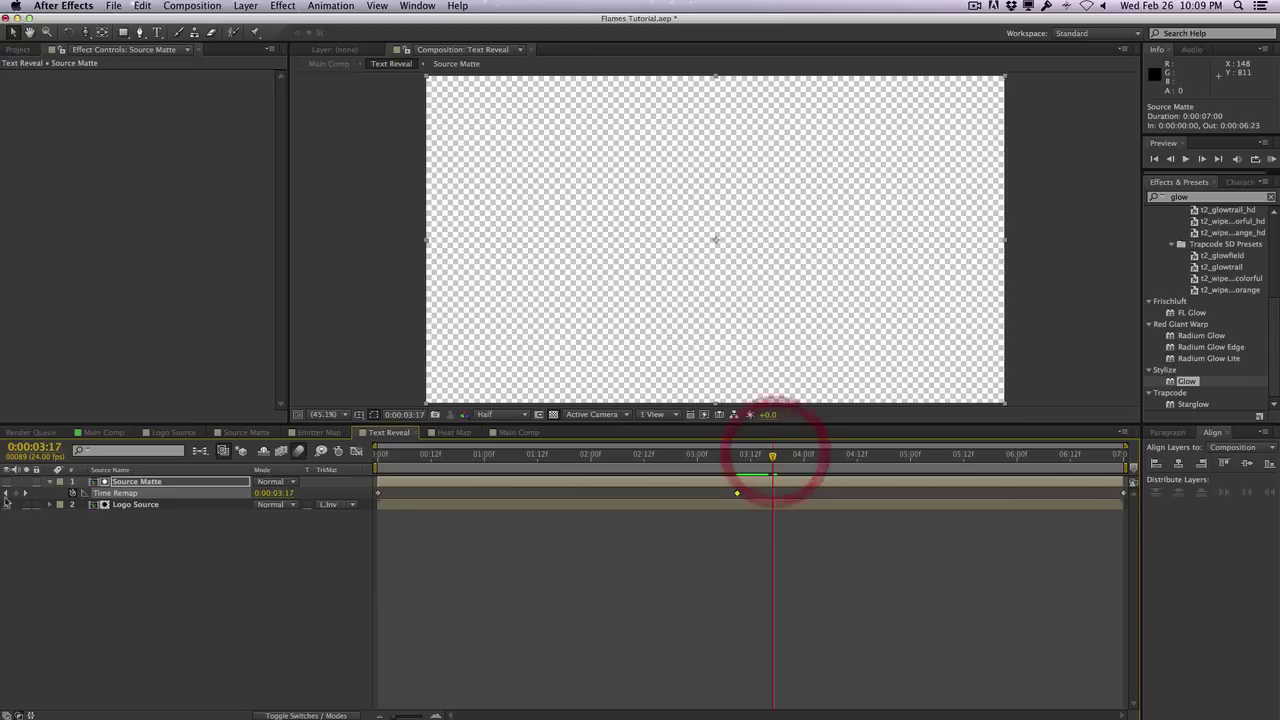
click(15, 493)
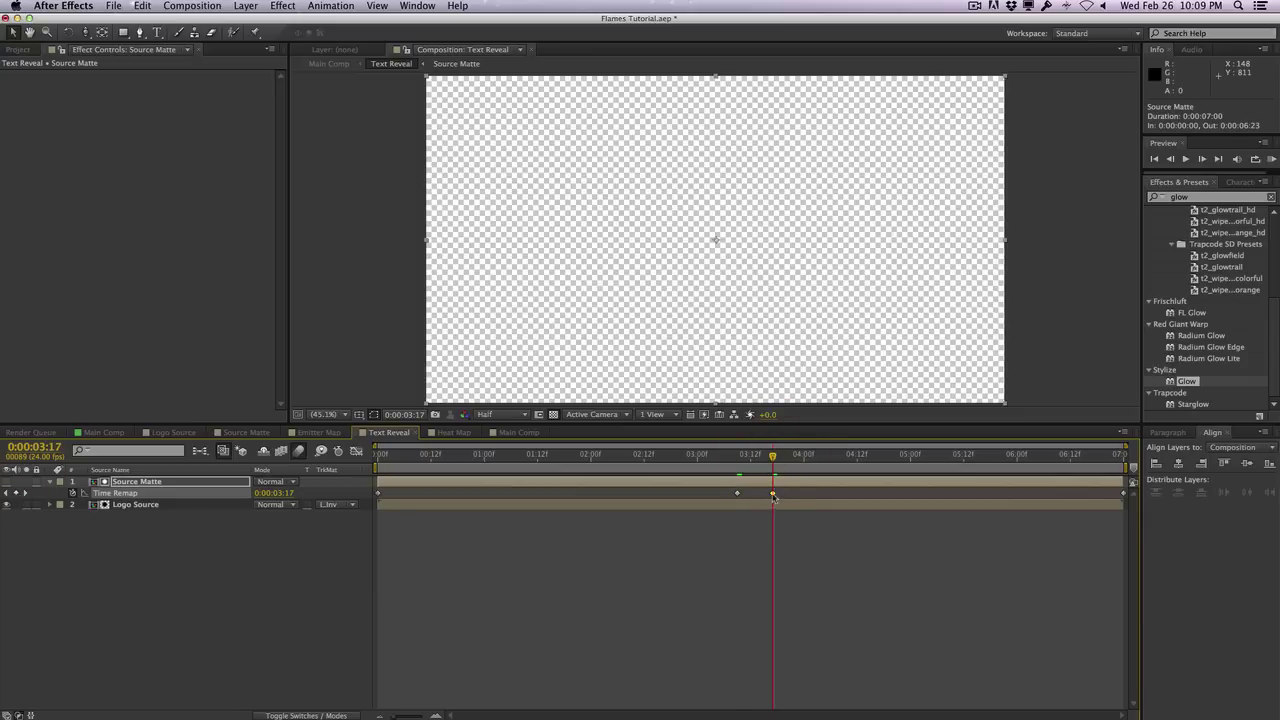
drag(773, 494, 759, 495)
drag(396, 462, 780, 457)
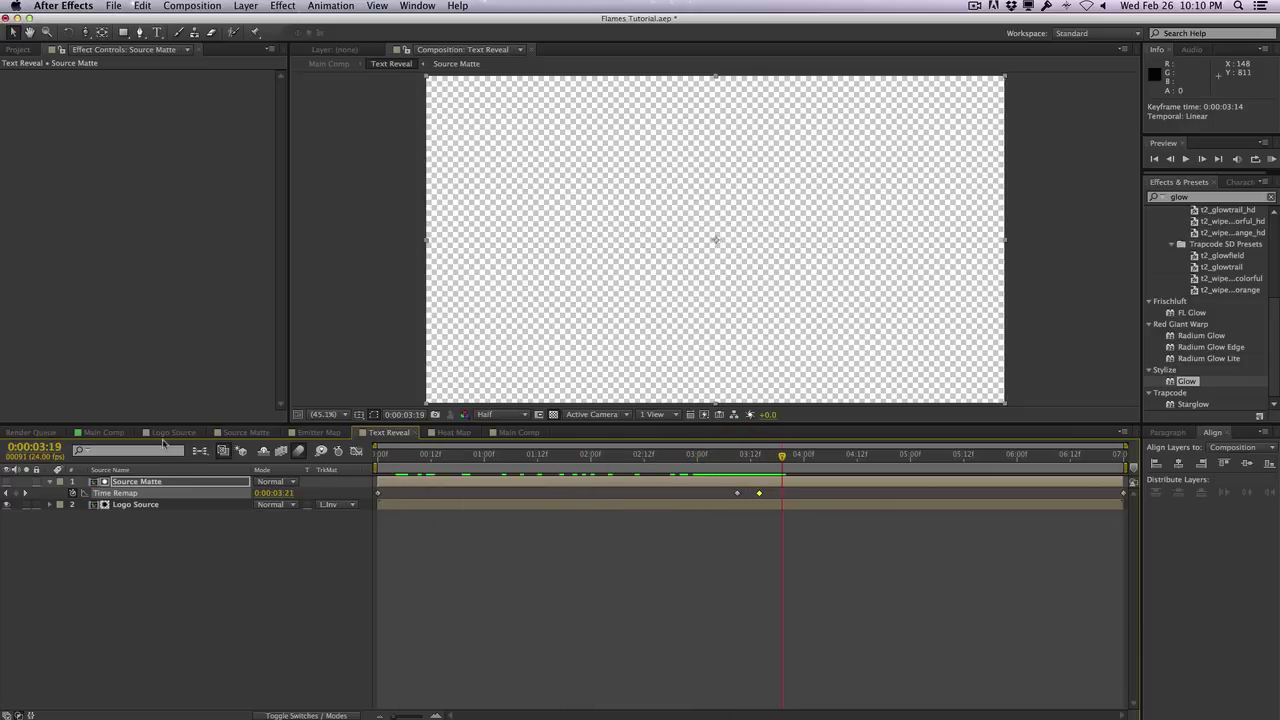
Apply Curves to the Text Reveal layer in the Main Comp, raising the highlights slightly and anchoring the shadows
click(103, 432)
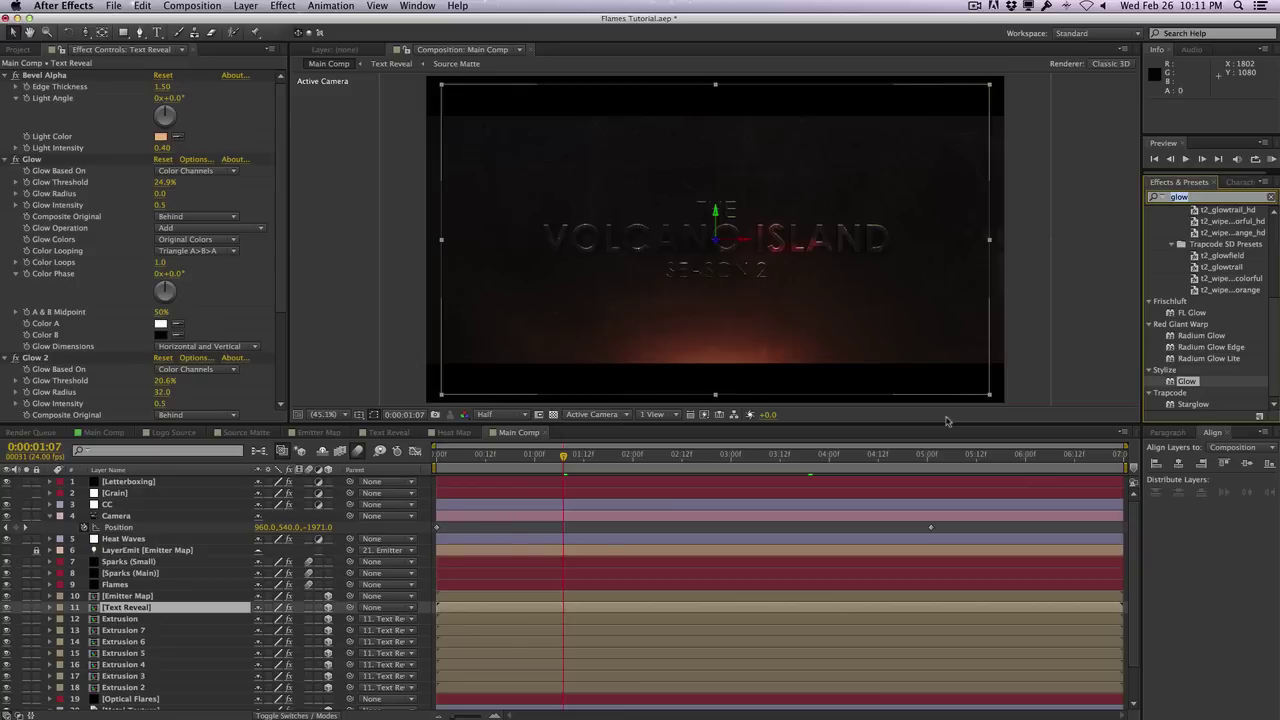
text(curves)
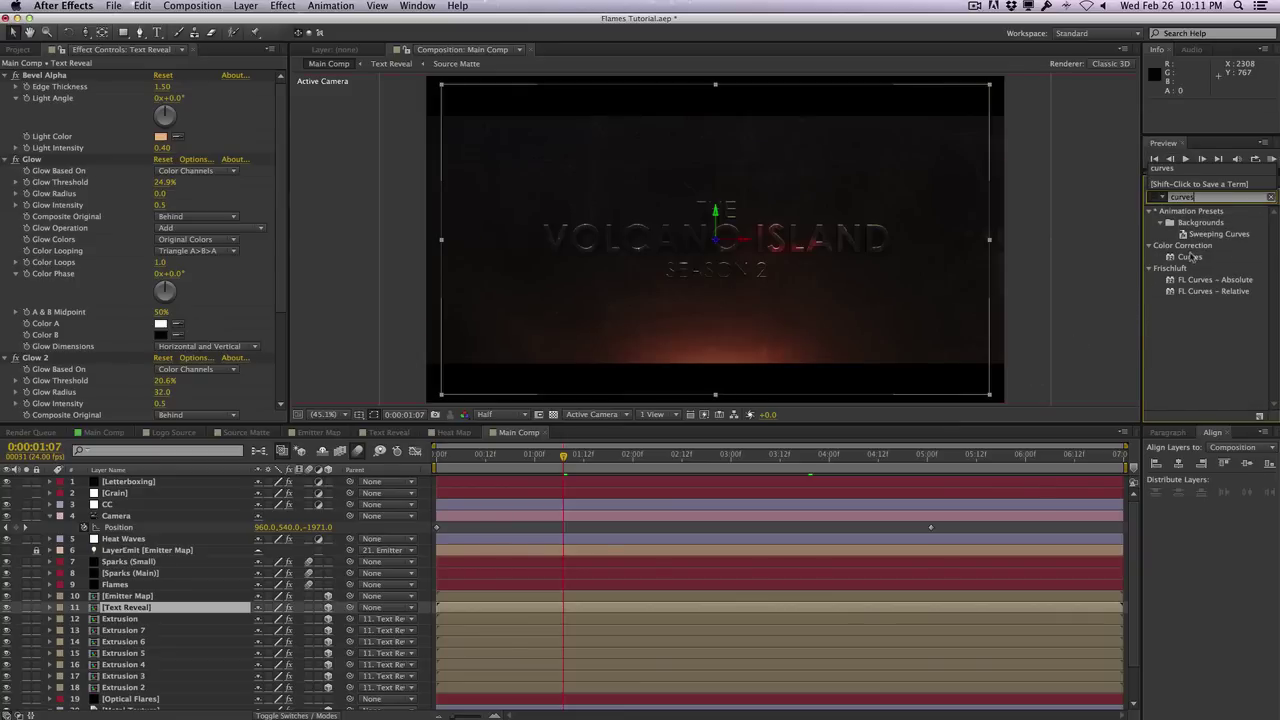
drag(1190, 257, 125, 607)
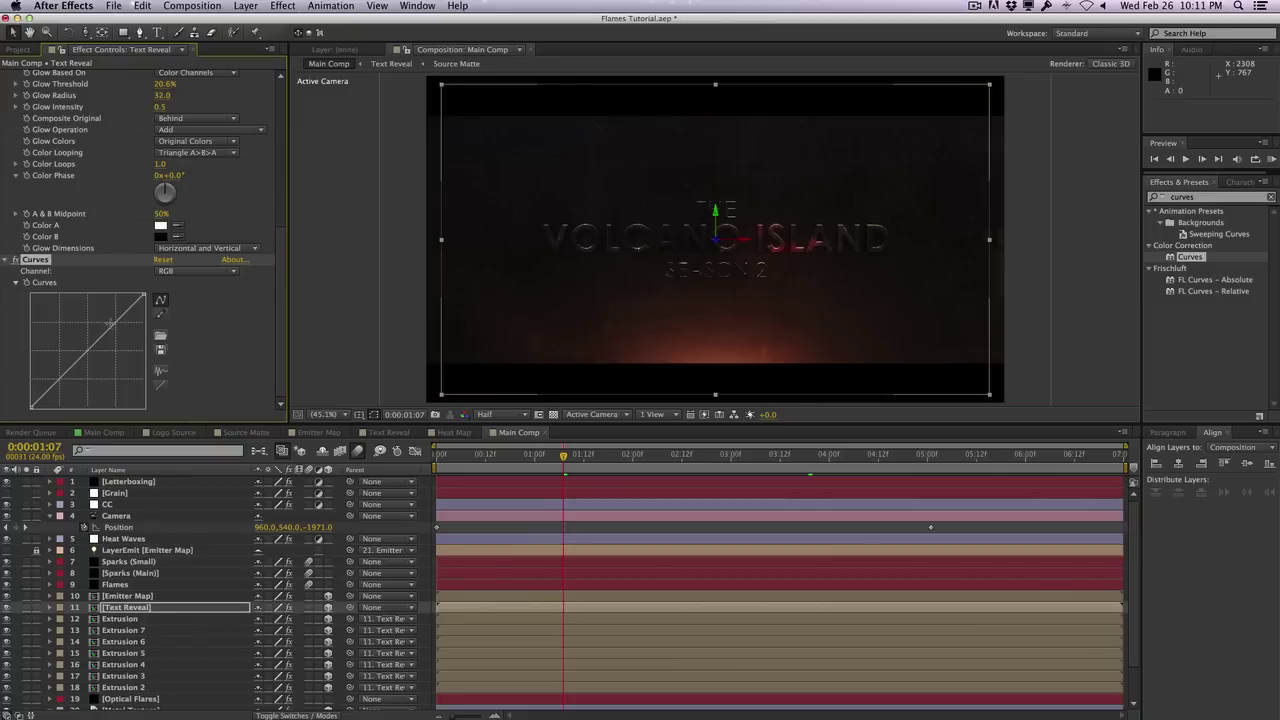
drag(110, 321, 110, 318)
click(53, 381)
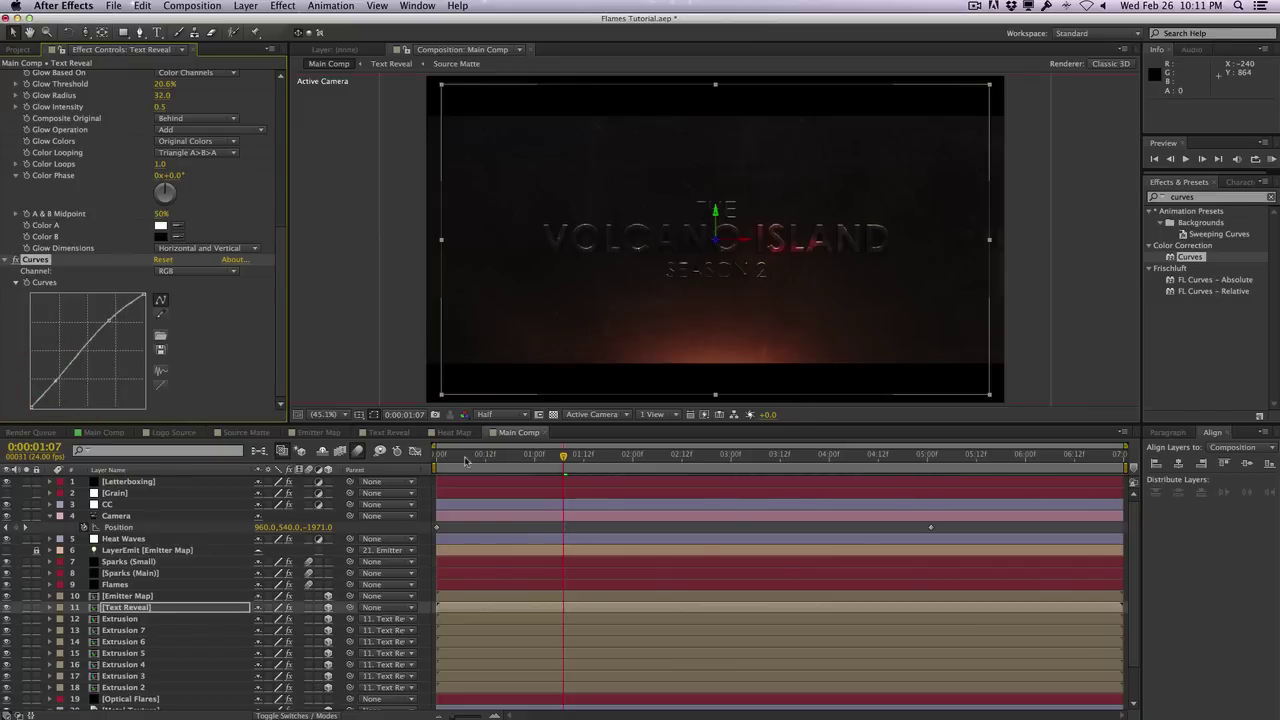
Solo the Emitter Map layer briefly to inspect it, set its blending mode to Add, and check the reveal around 0:00:03:05
mouse_move(465, 461)
mouse_down()
mouse_move(743, 460)
mouse_move(697, 460)
mouse_up()
key(F4)
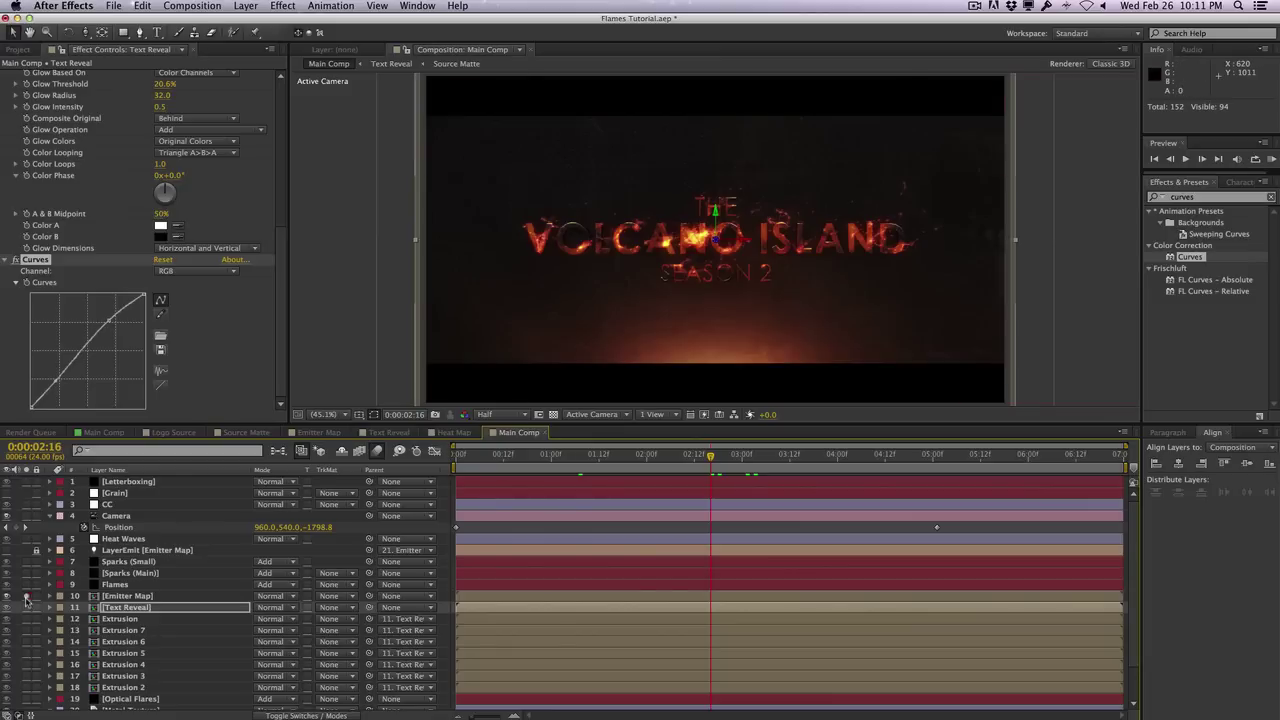
click(26, 596)
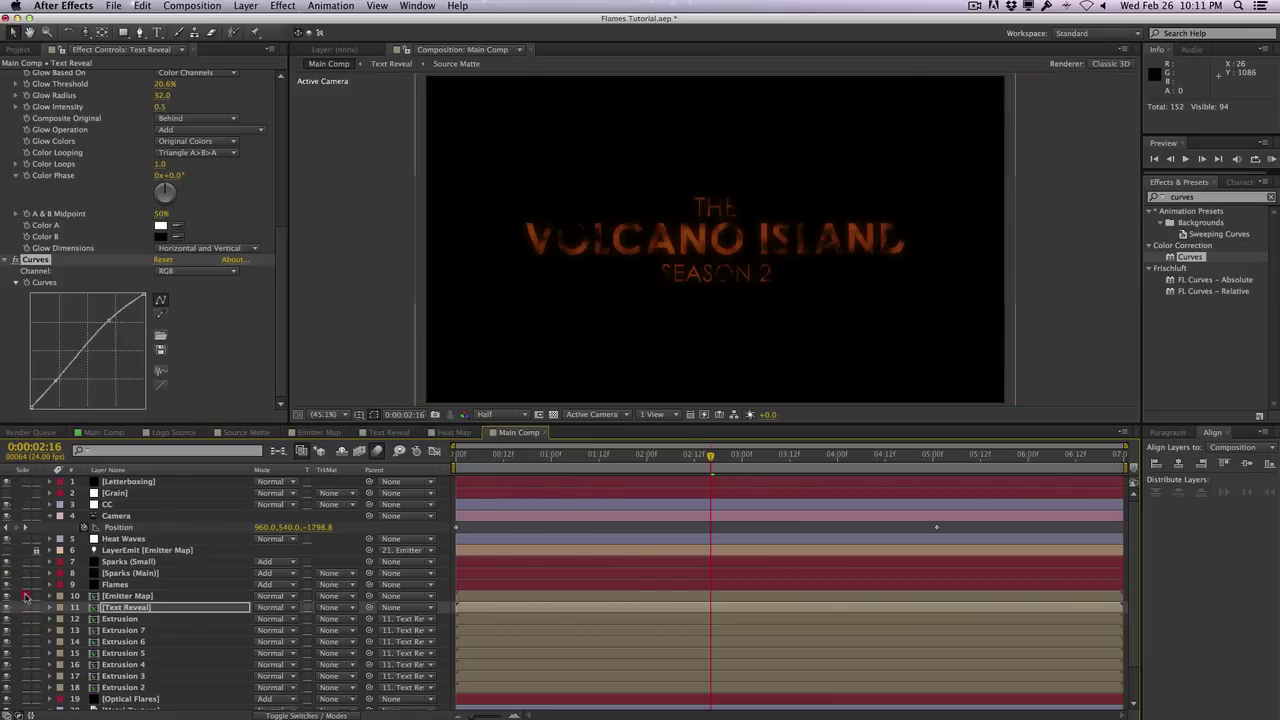
click(26, 596)
click(270, 596)
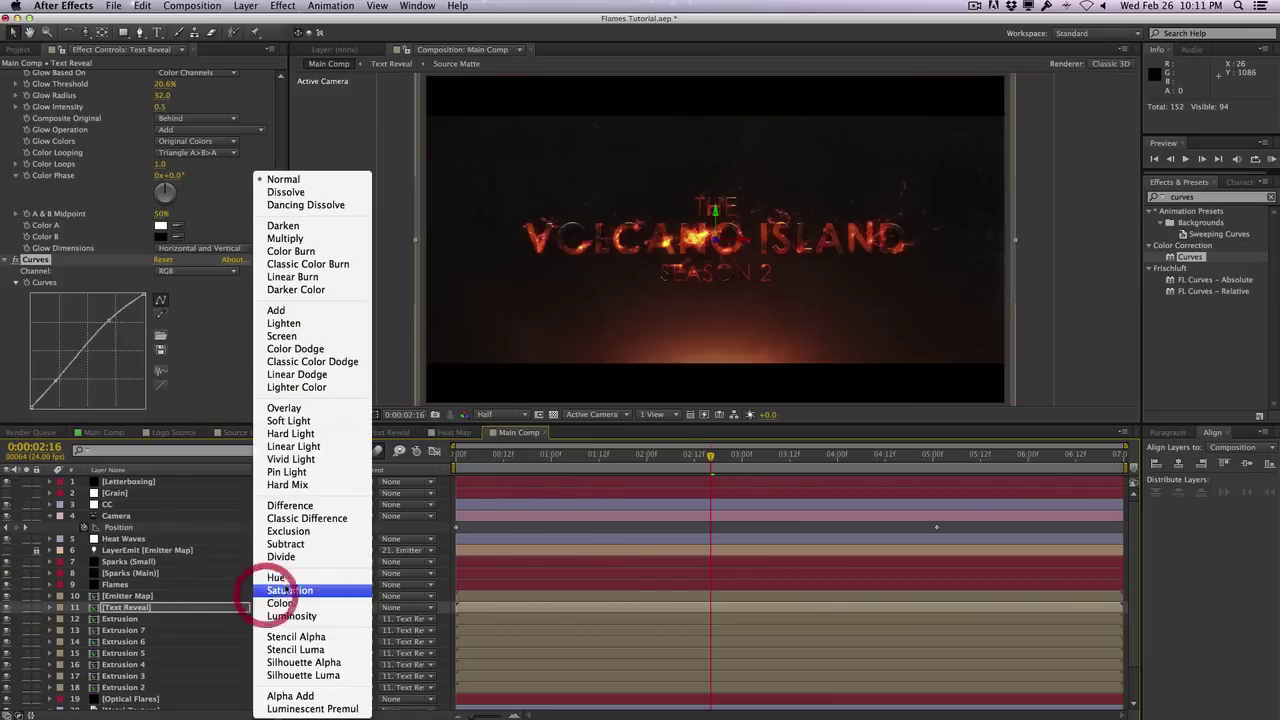
click(355, 310)
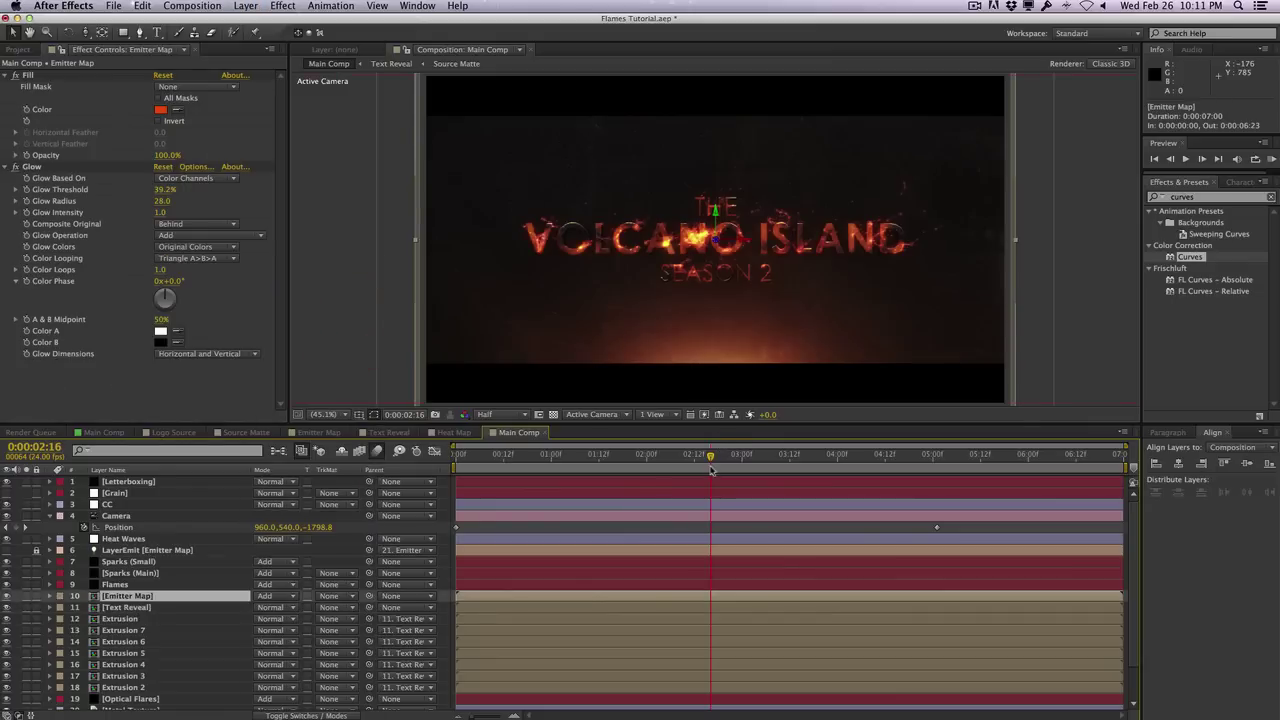
drag(711, 459, 762, 457)
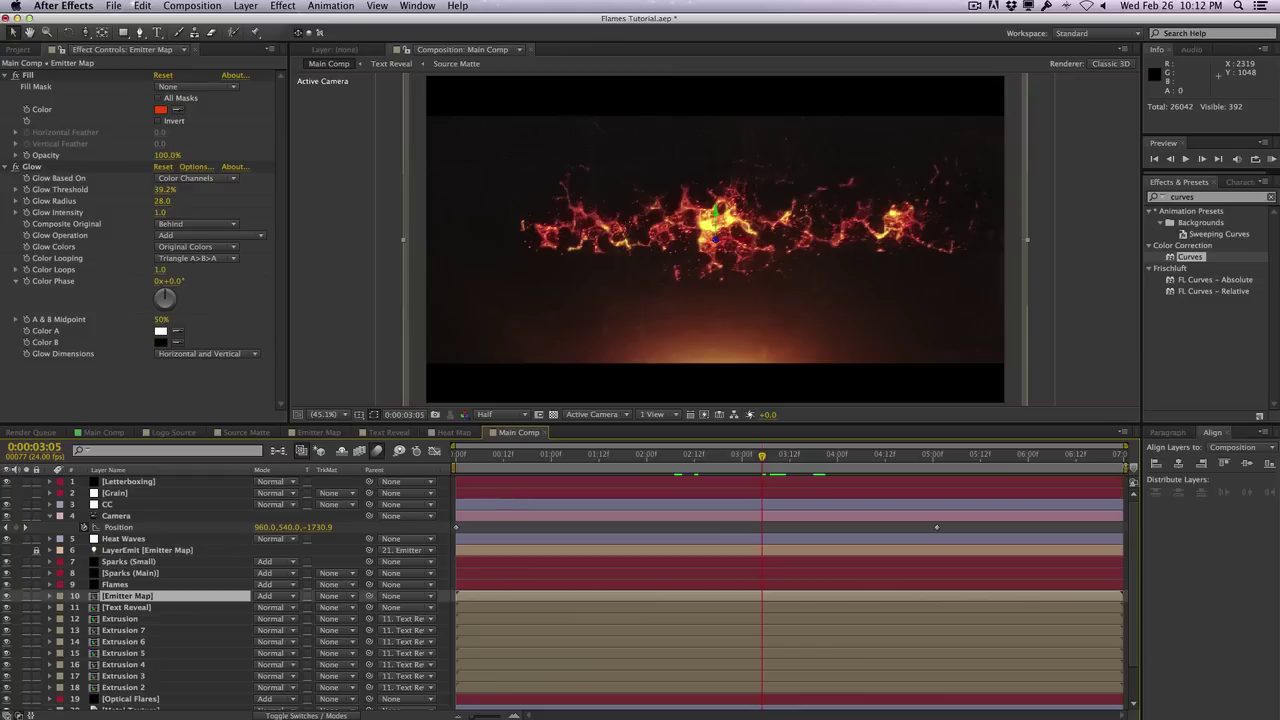
End the work area at 0:00:05:01 and create a 1920 × 1080 black solid named Smoke
drag(1127, 466, 941, 466)
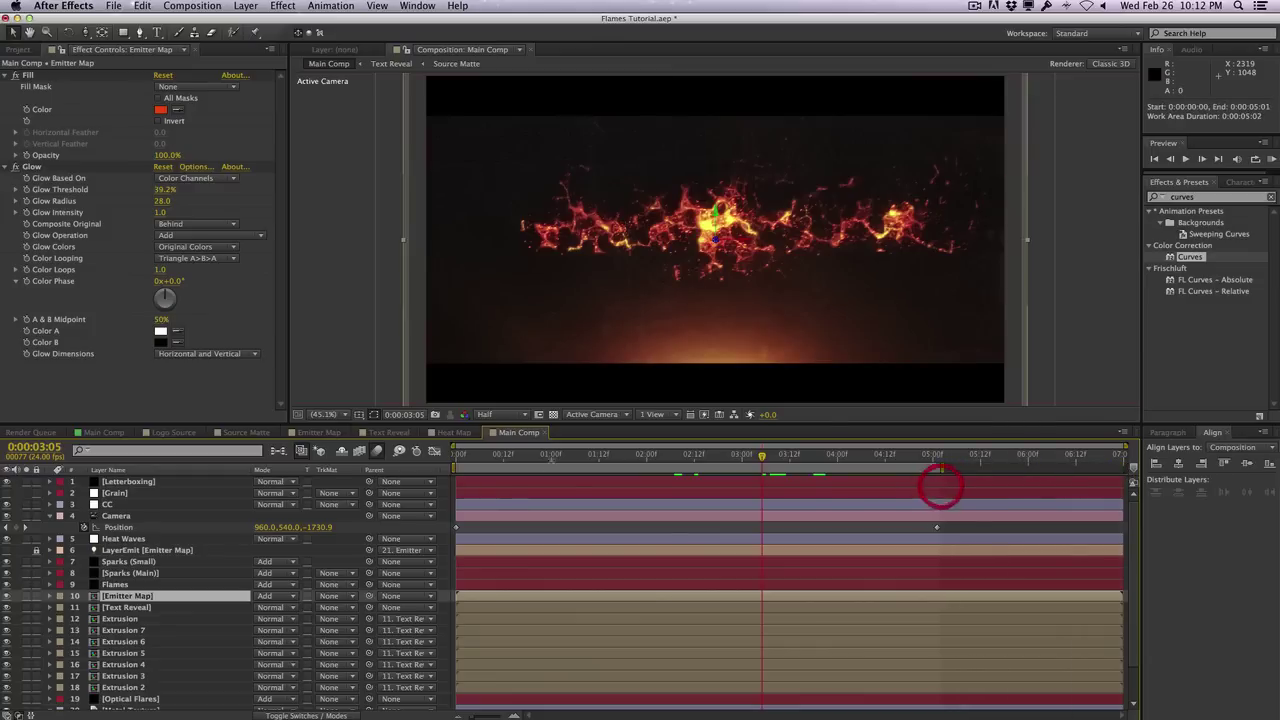
click(254, 4)
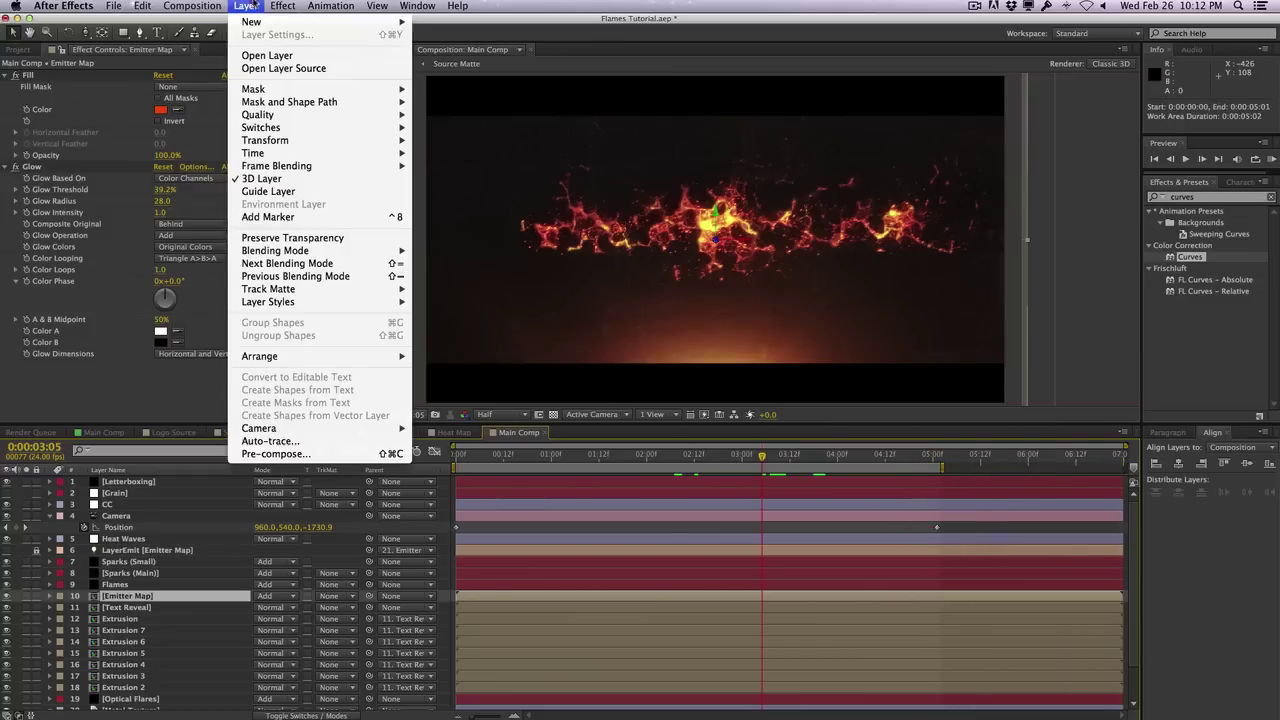
mouse_move(252, 21)
click(441, 38)
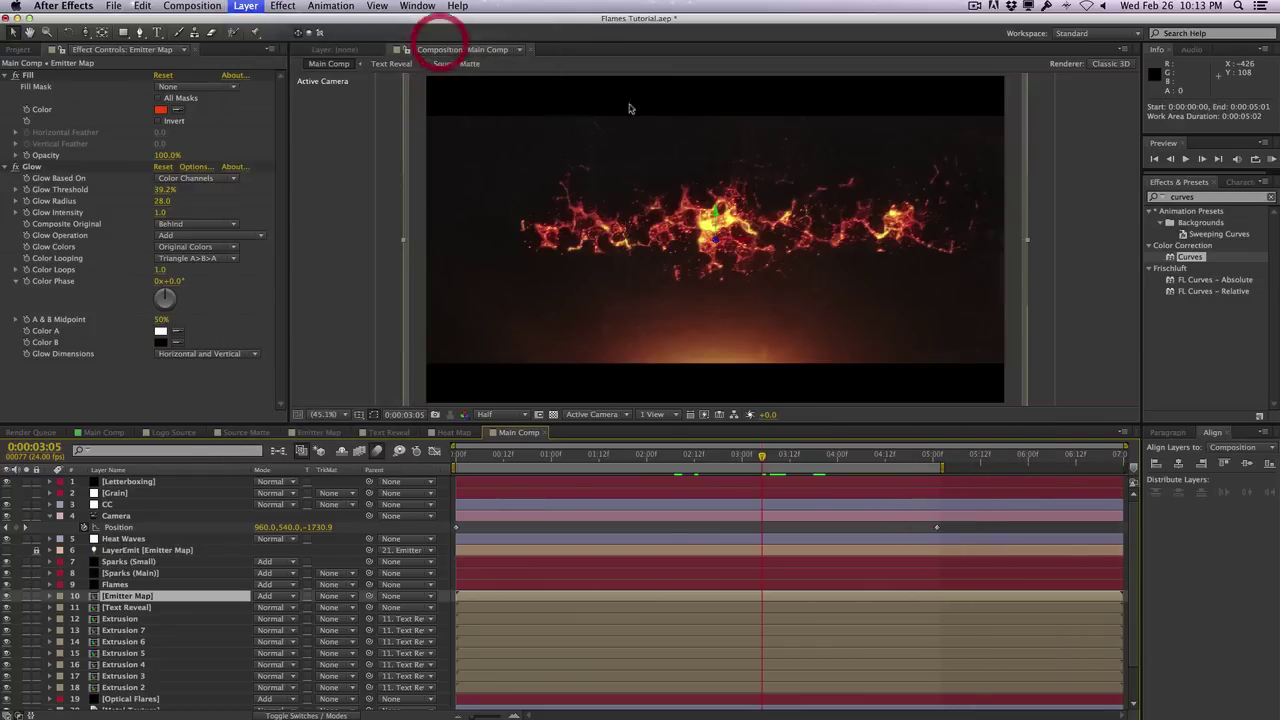
click(753, 97)
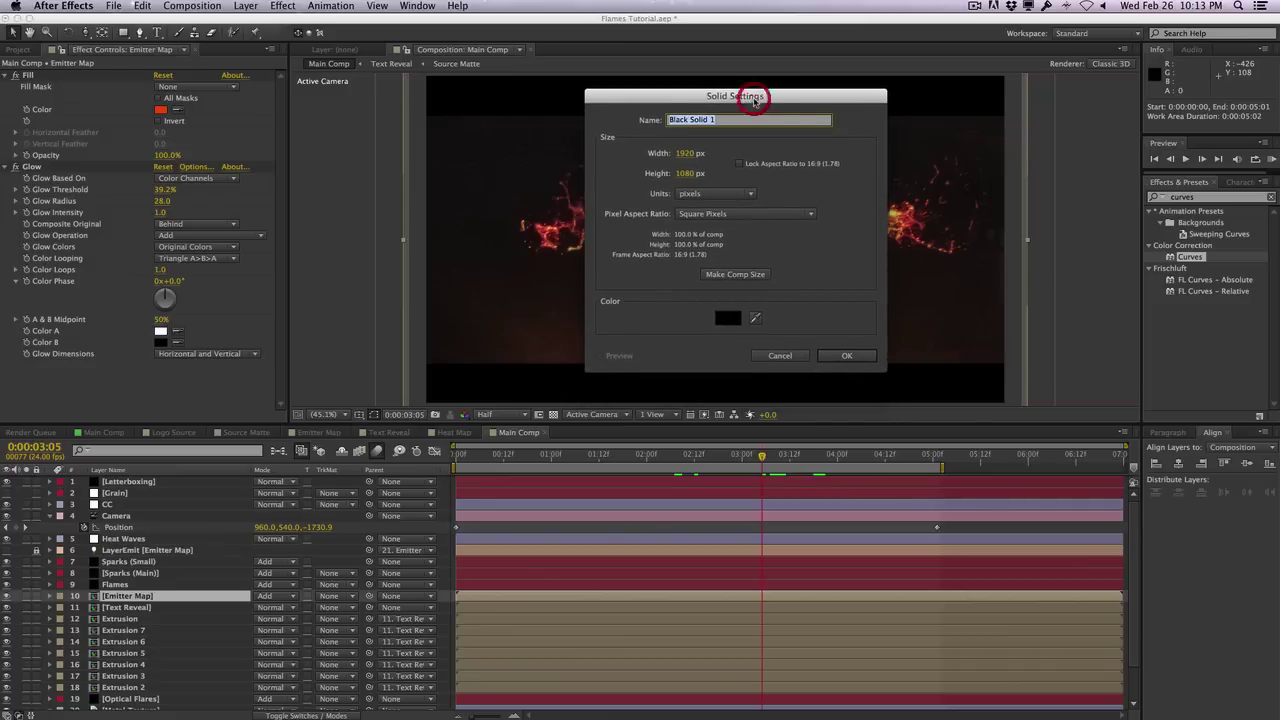
text(Smoke)
key(Return)
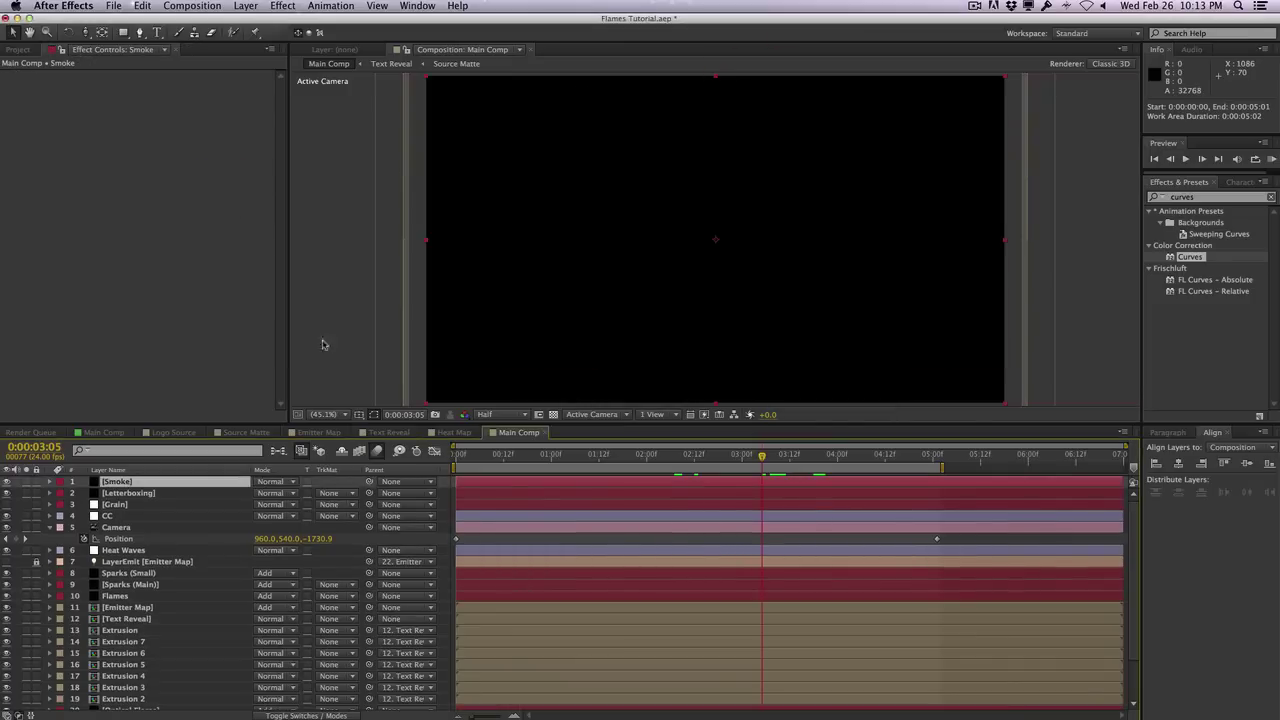
Apply Trapcode Particular to the Smoke layer and solo the layer
click(1201, 198)
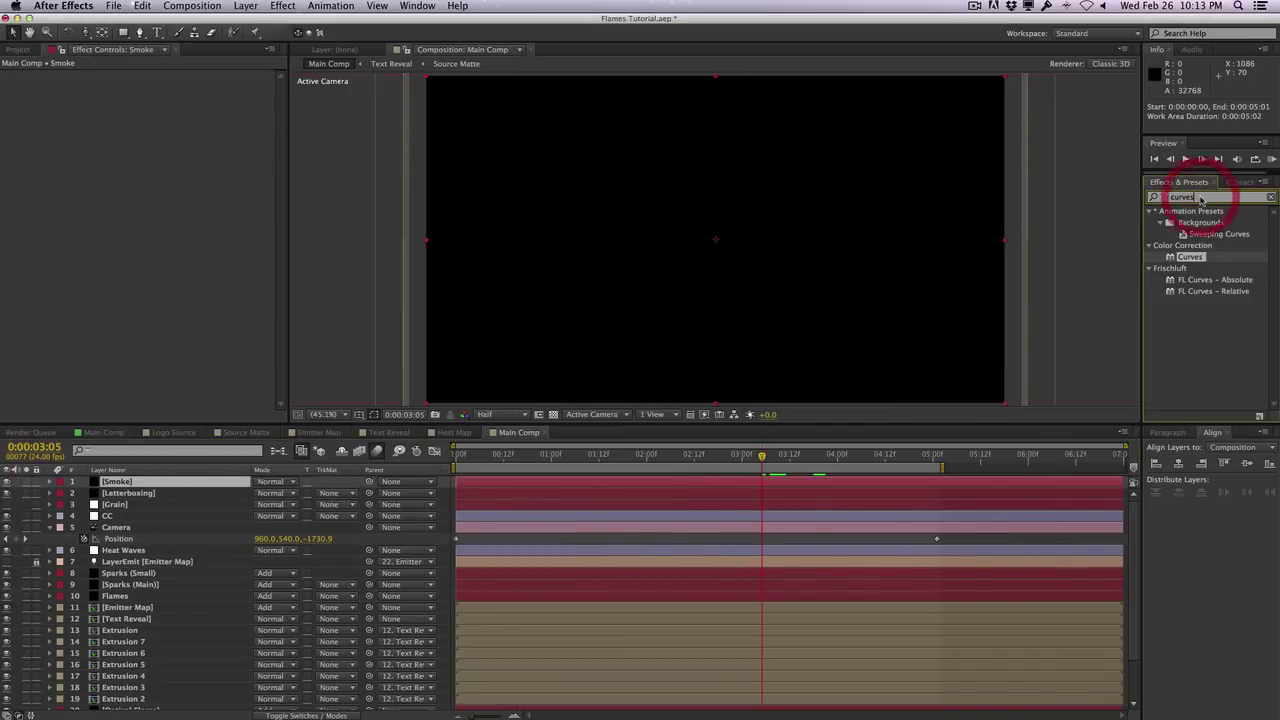
text(particula)
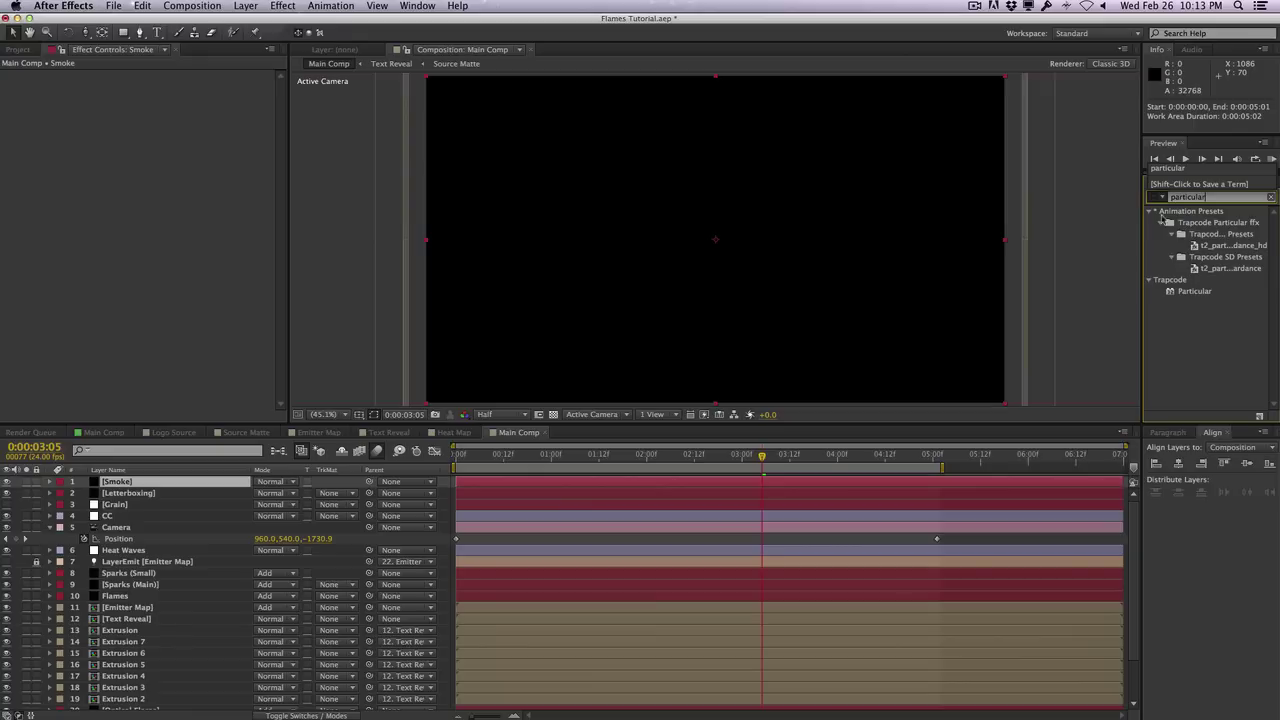
drag(1172, 291, 182, 232)
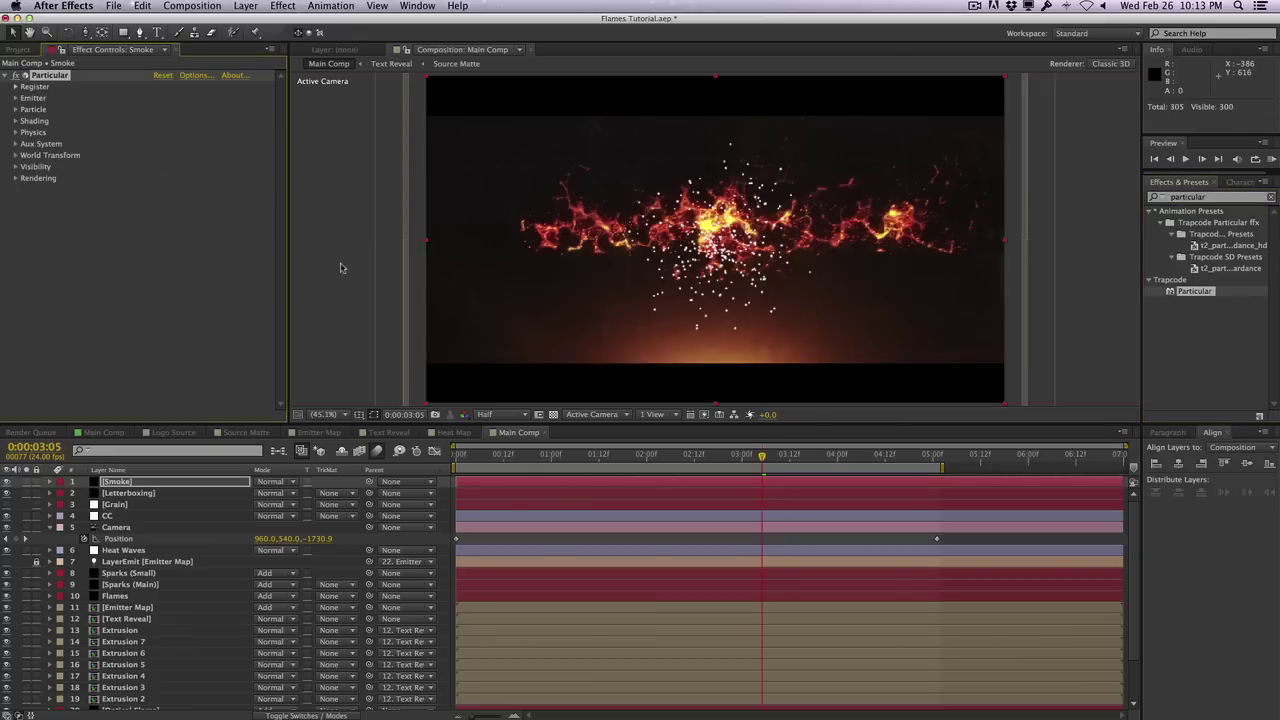
click(27, 481)
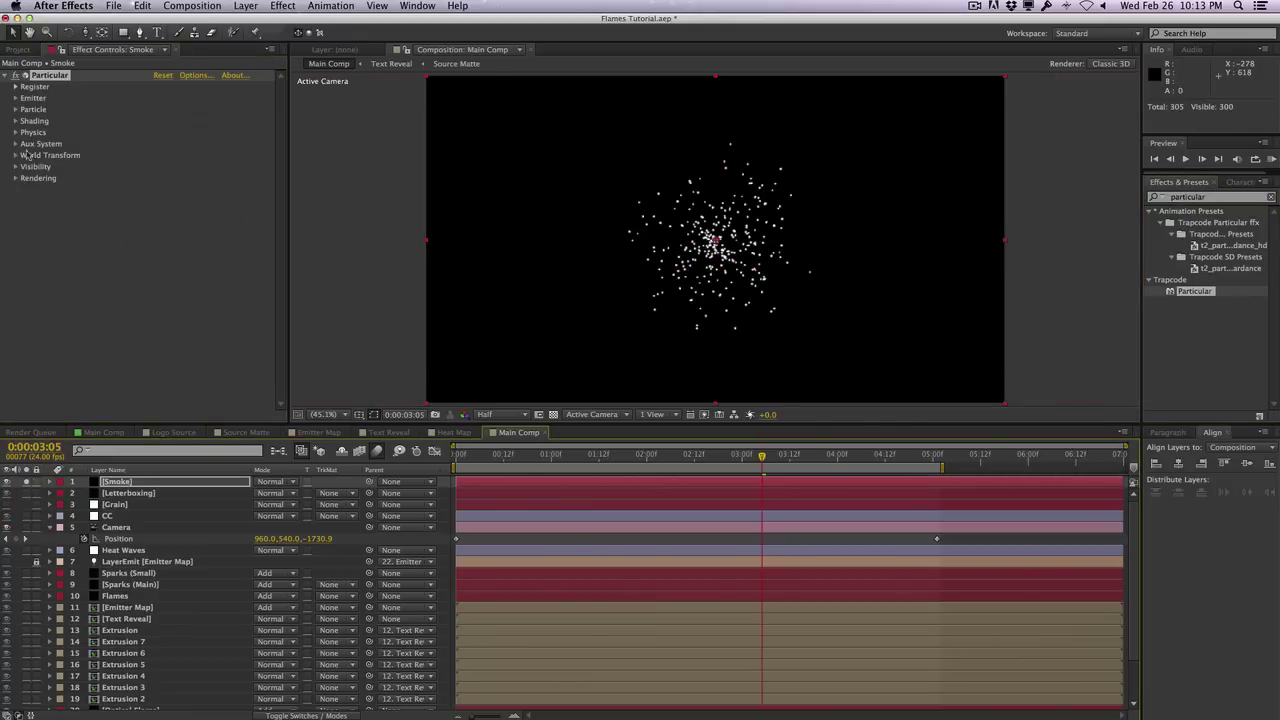
Set the Smoke layer's Particular emitter type to Box and its emission rate to 50 particles per second
click(15, 98)
click(190, 121)
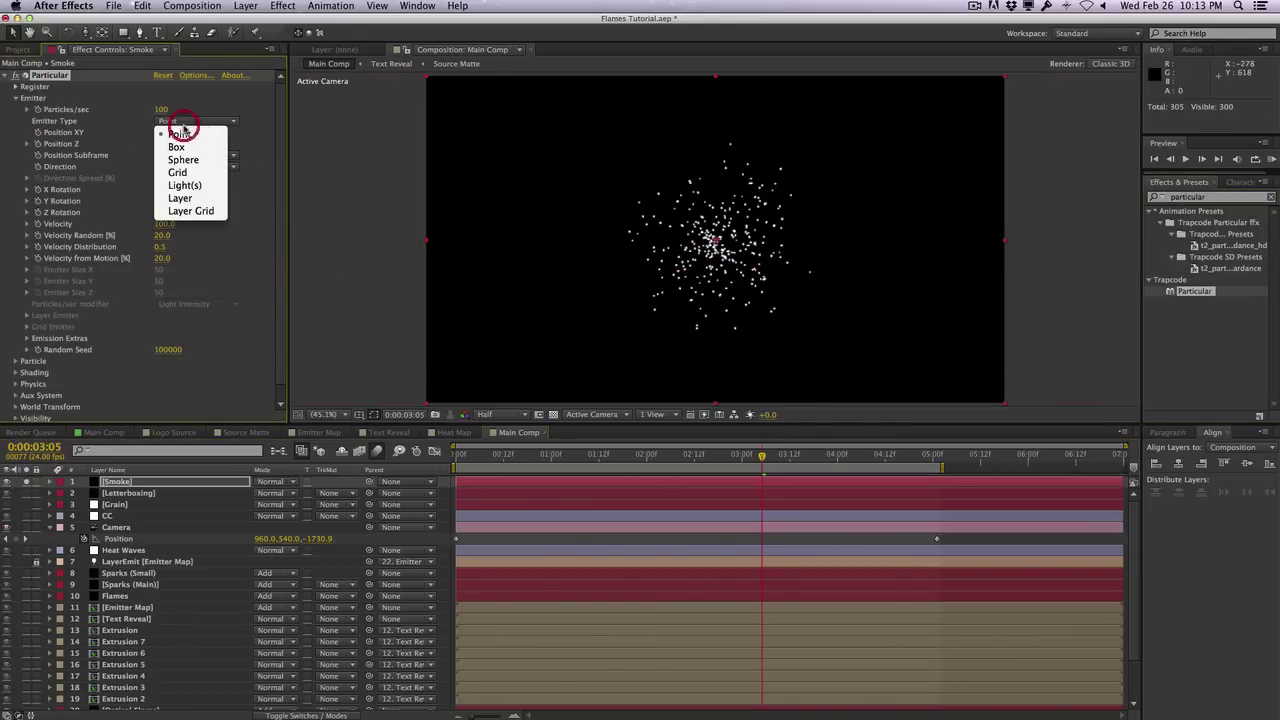
click(190, 148)
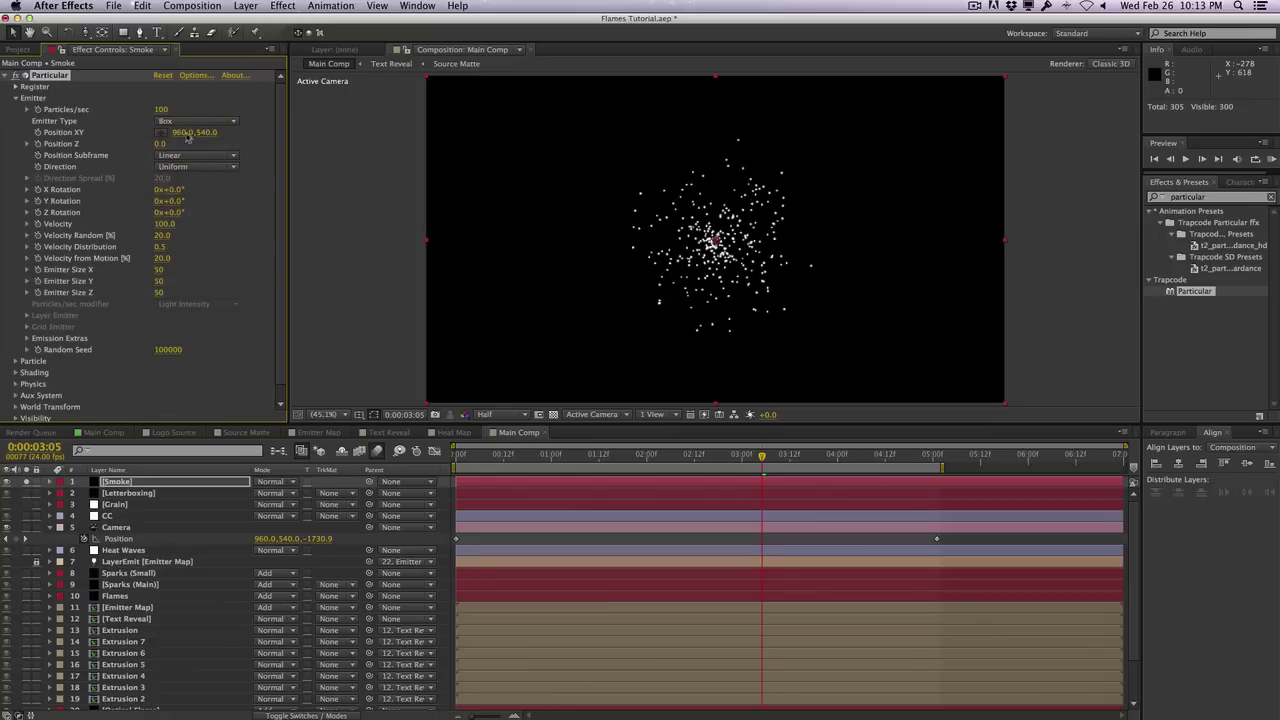
click(161, 110)
text(50)
key(Return)
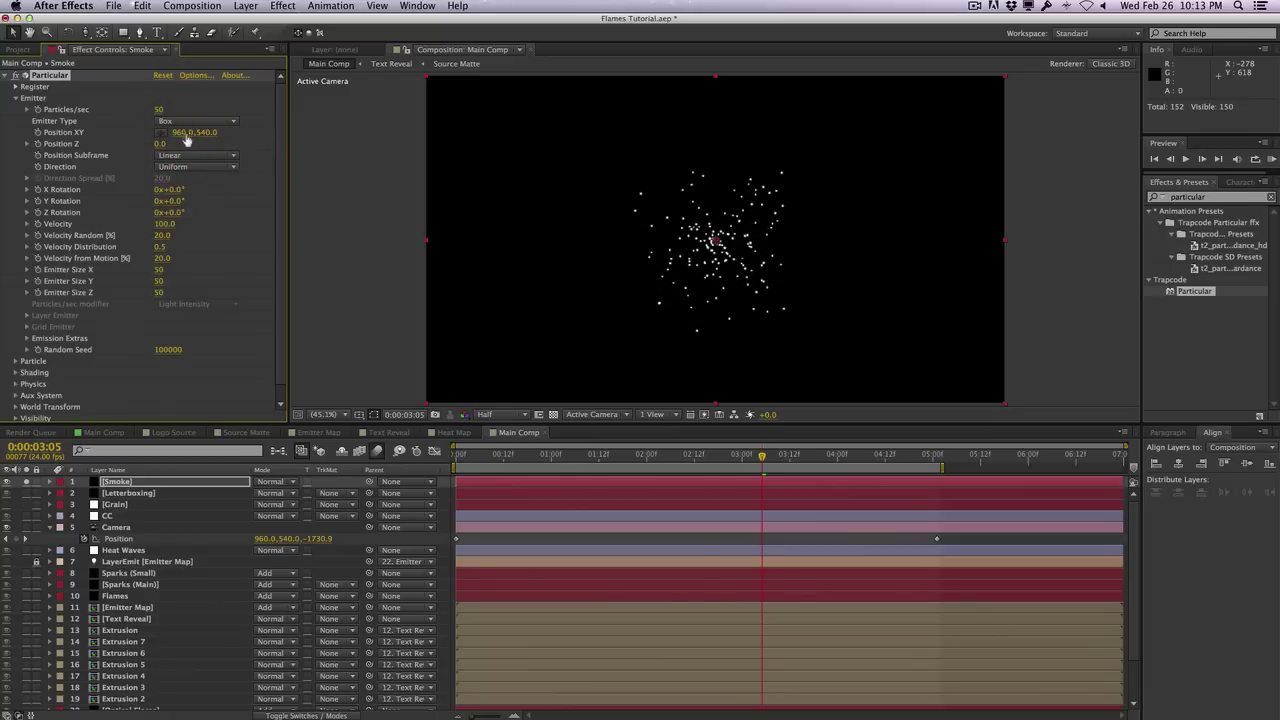
Move the Smoke emitter's Position XY to -200, 540 and set its Pre Run to 100 in the emission extras
drag(186, 141, 100, 148)
drag(115, 145, 117, 146)
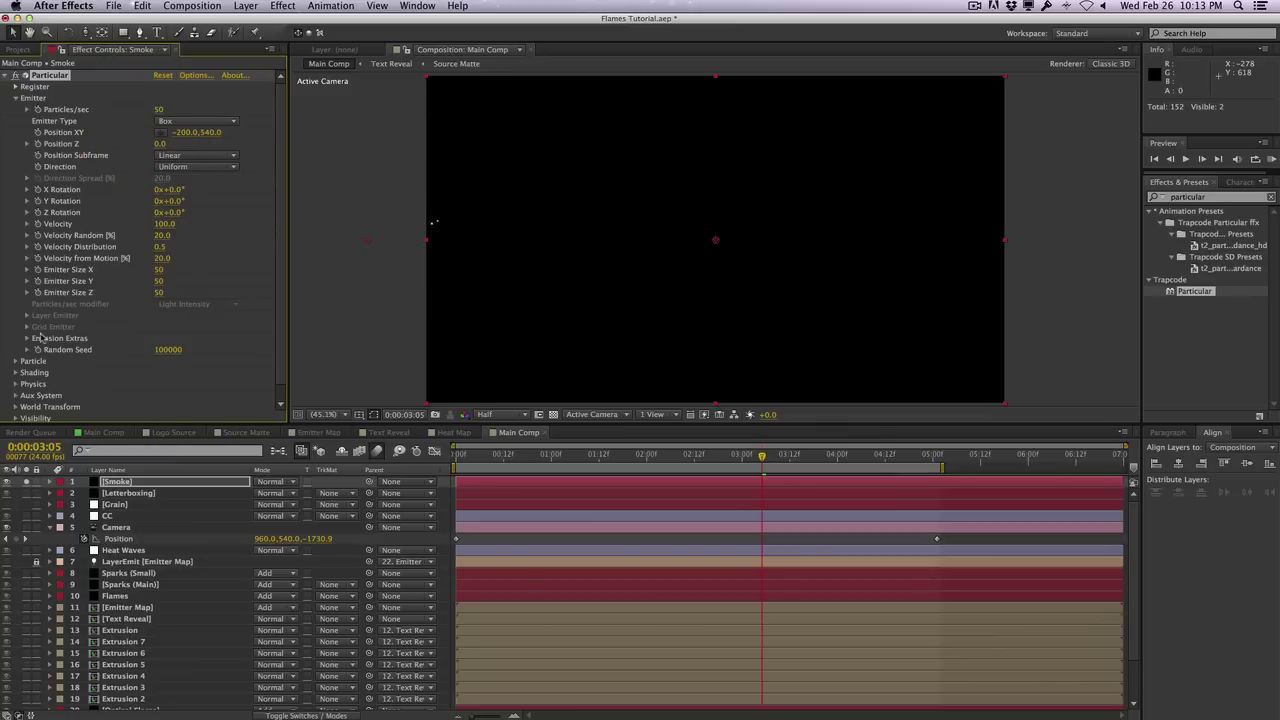
click(29, 339)
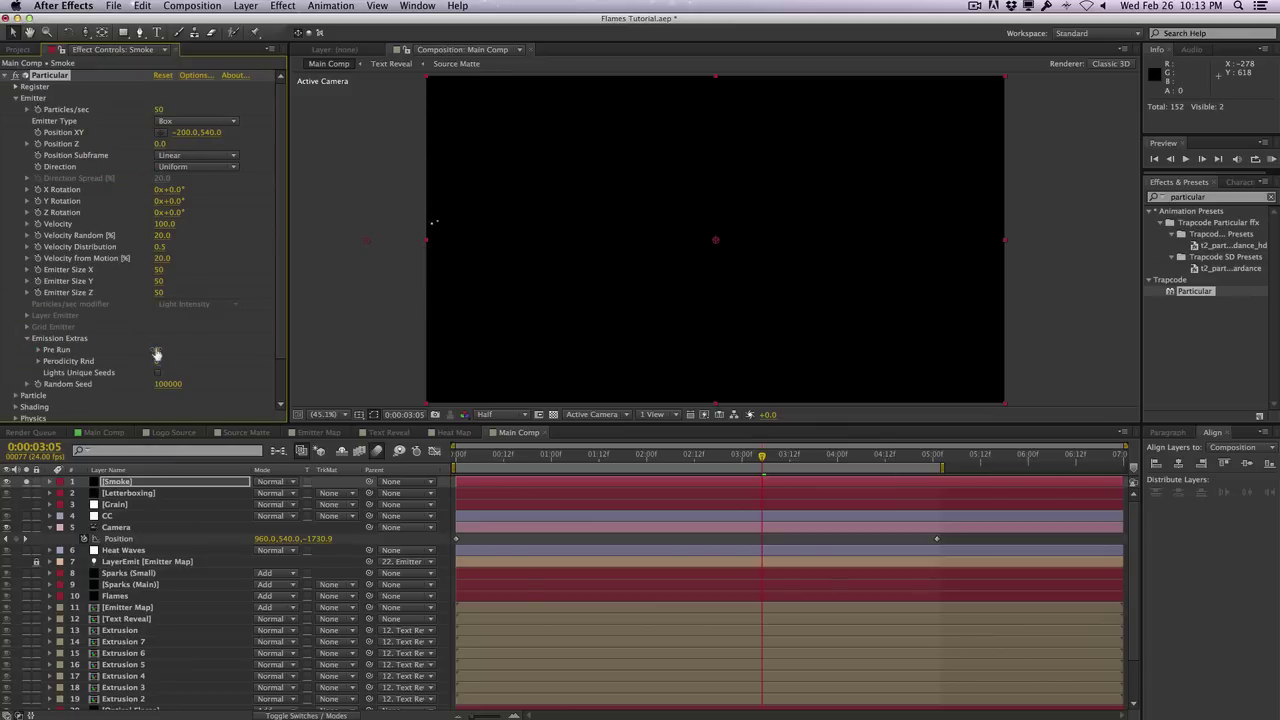
click(427, 331)
Set Wind X to 500 in Particular's Air physics settings and preview the particle motion
scroll(47, 340, down, 3)
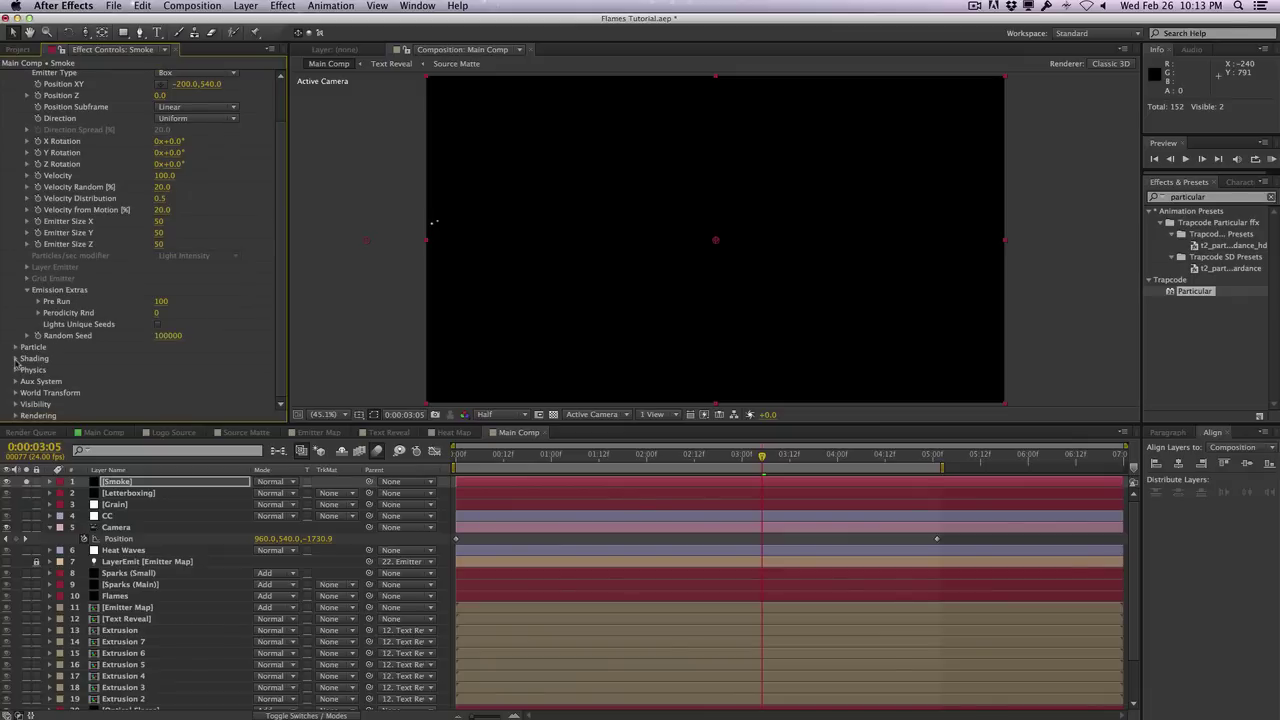
click(16, 370)
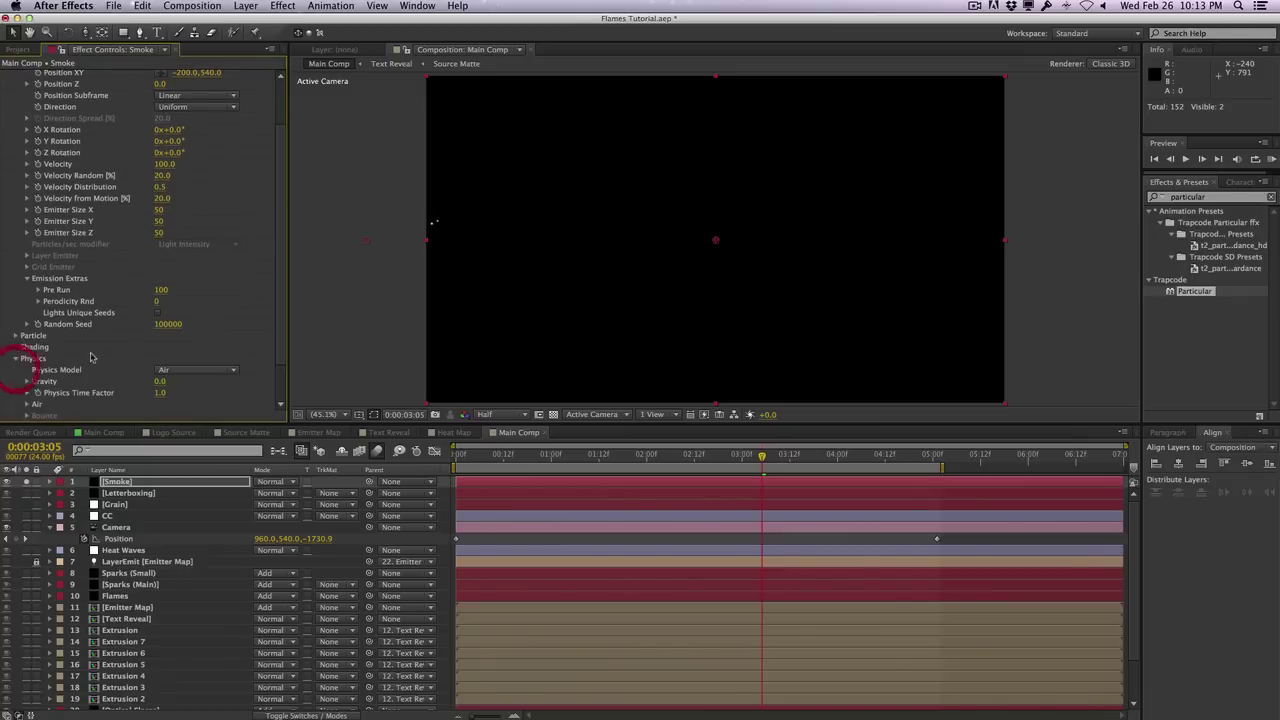
scroll(91, 357, down, 3)
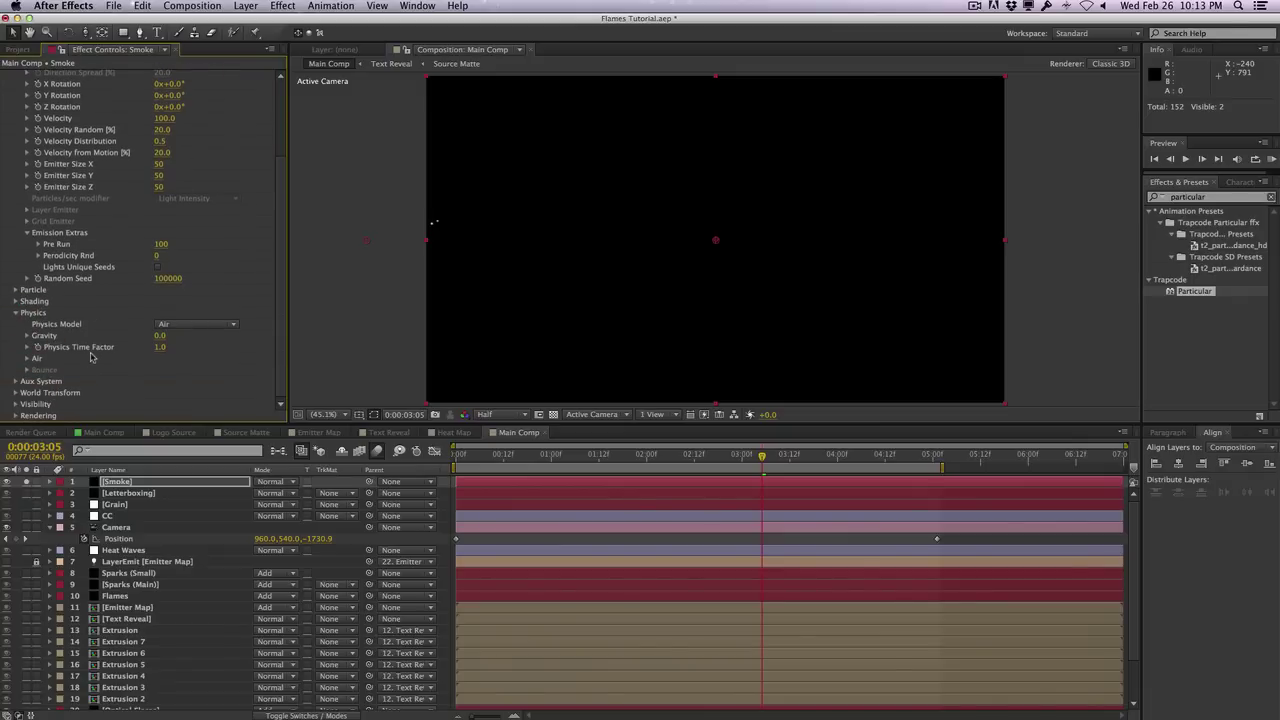
click(28, 359)
scroll(150, 355, down, 4)
click(161, 360)
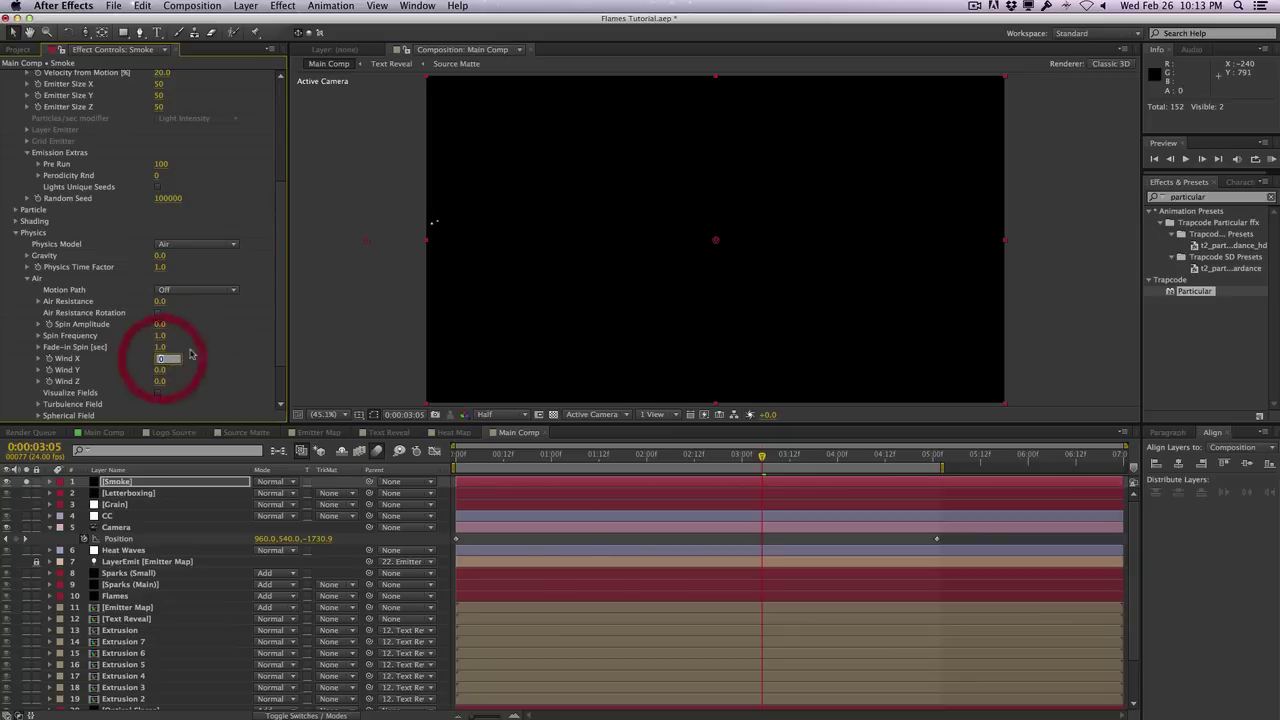
text(500)
key(Return)
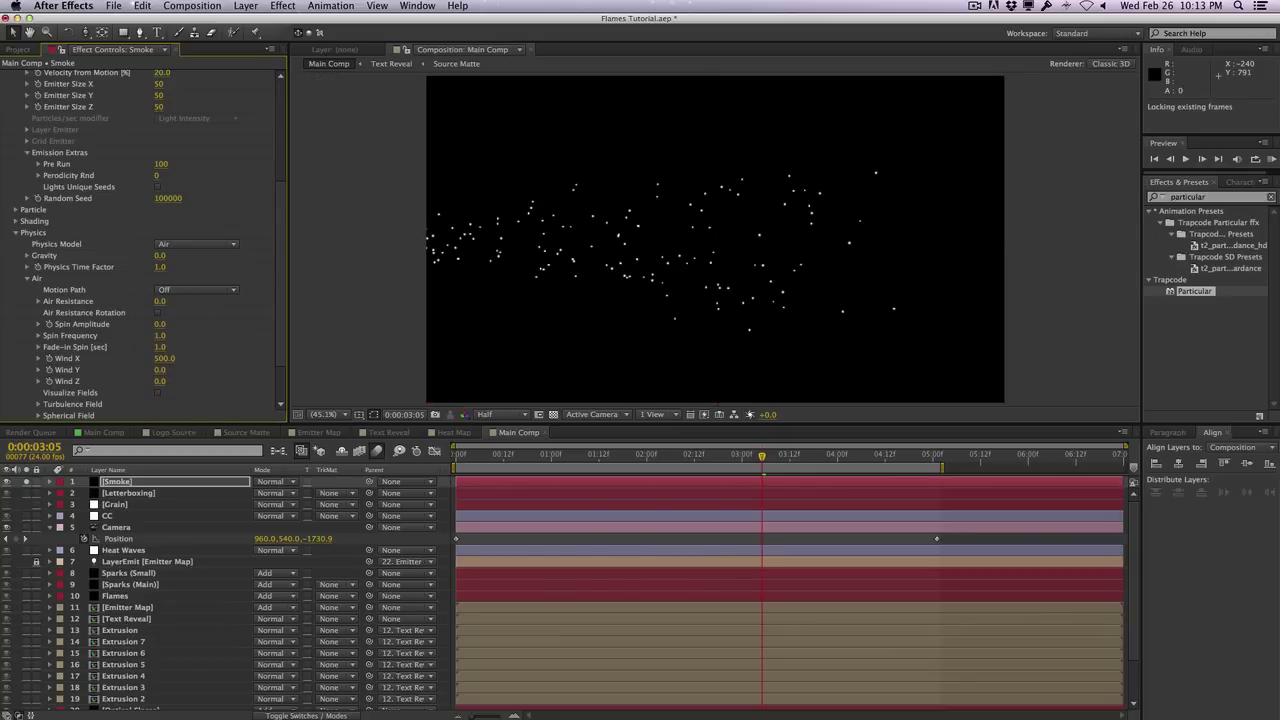
key(space)
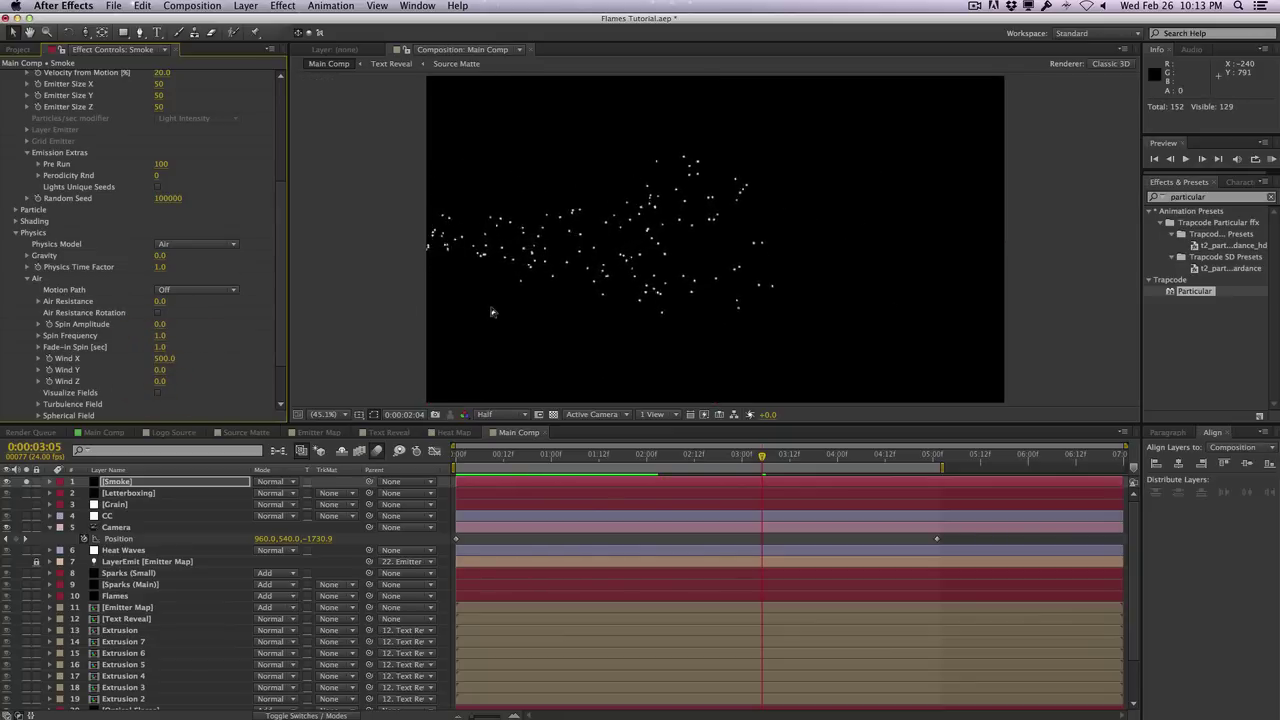
key(space)
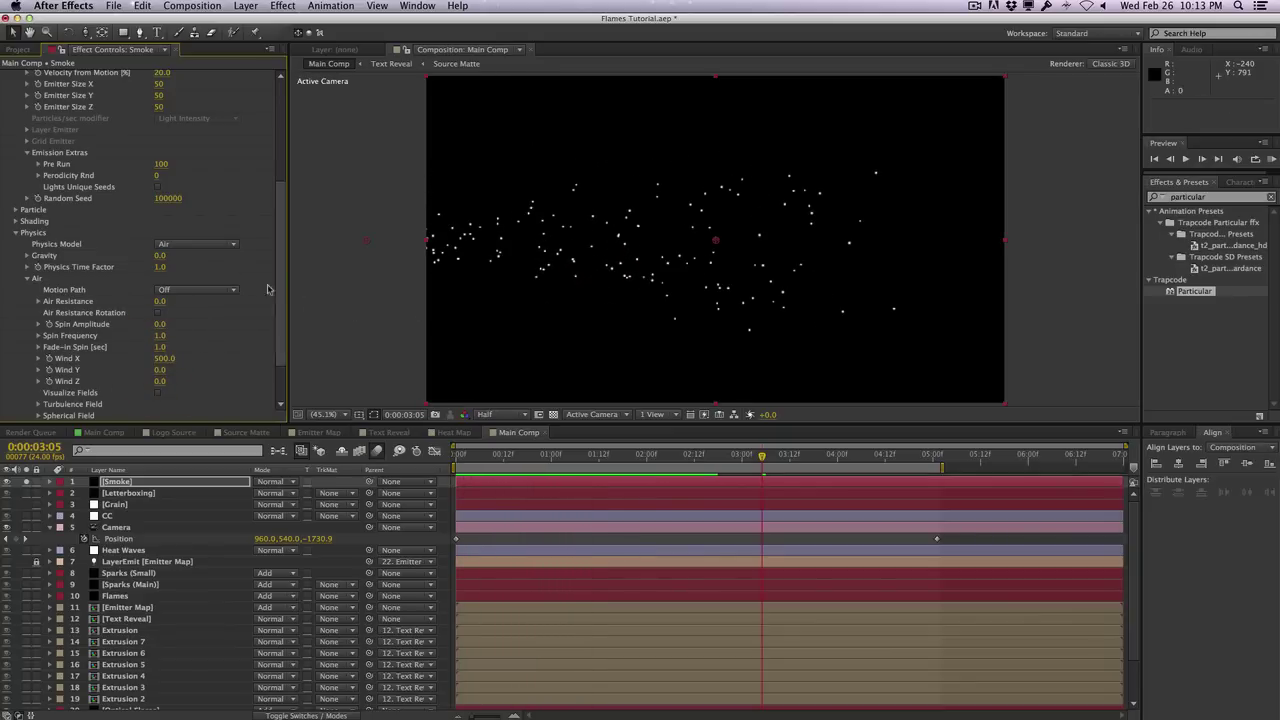
Set the Smoke particles' Wind X to 450 and Wind Y to -26
click(166, 358)
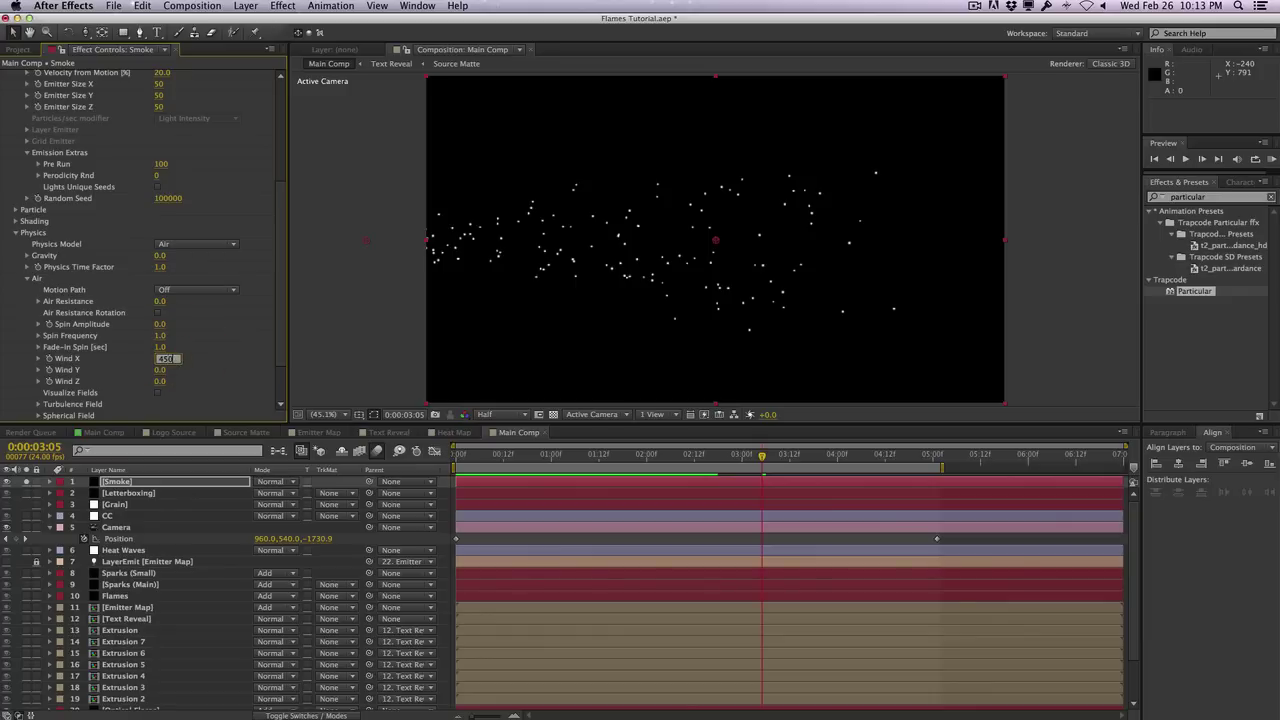
text(450)
key(Return)
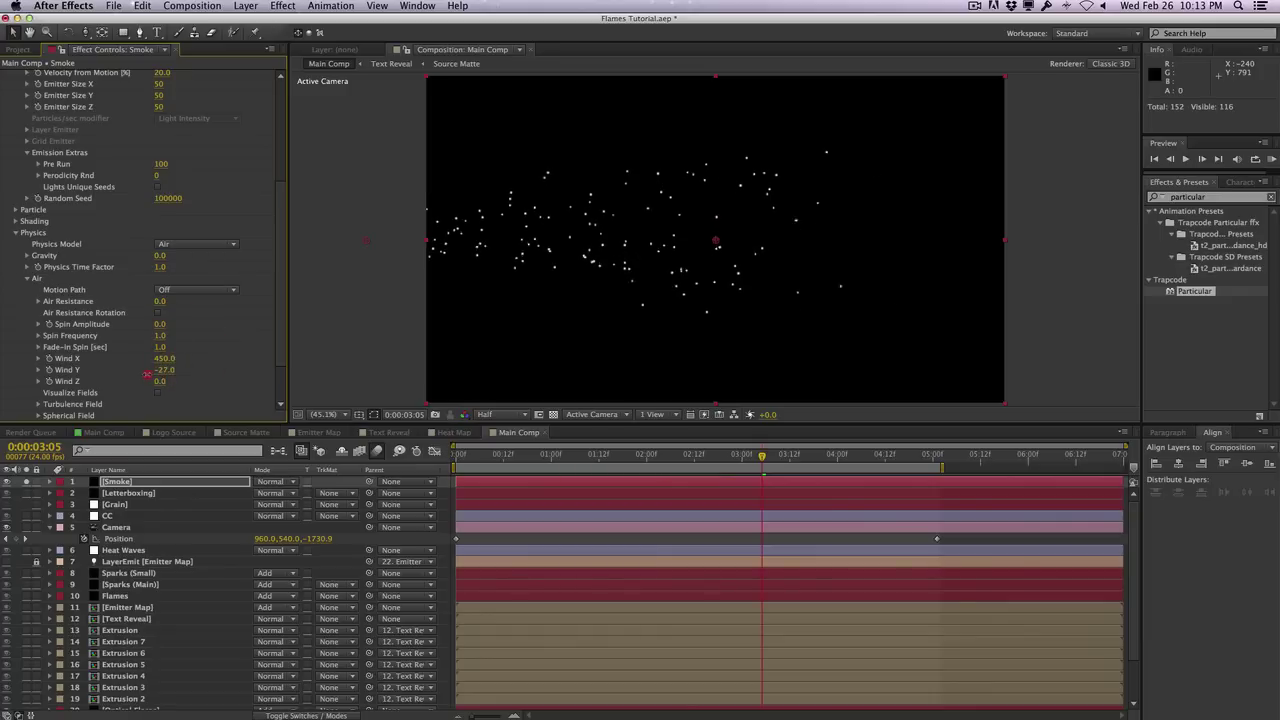
Set the Smoke emitter's Emitter Size Y to 1380 and its emission rate to 15 particles per second
scroll(252, 229, up, 5)
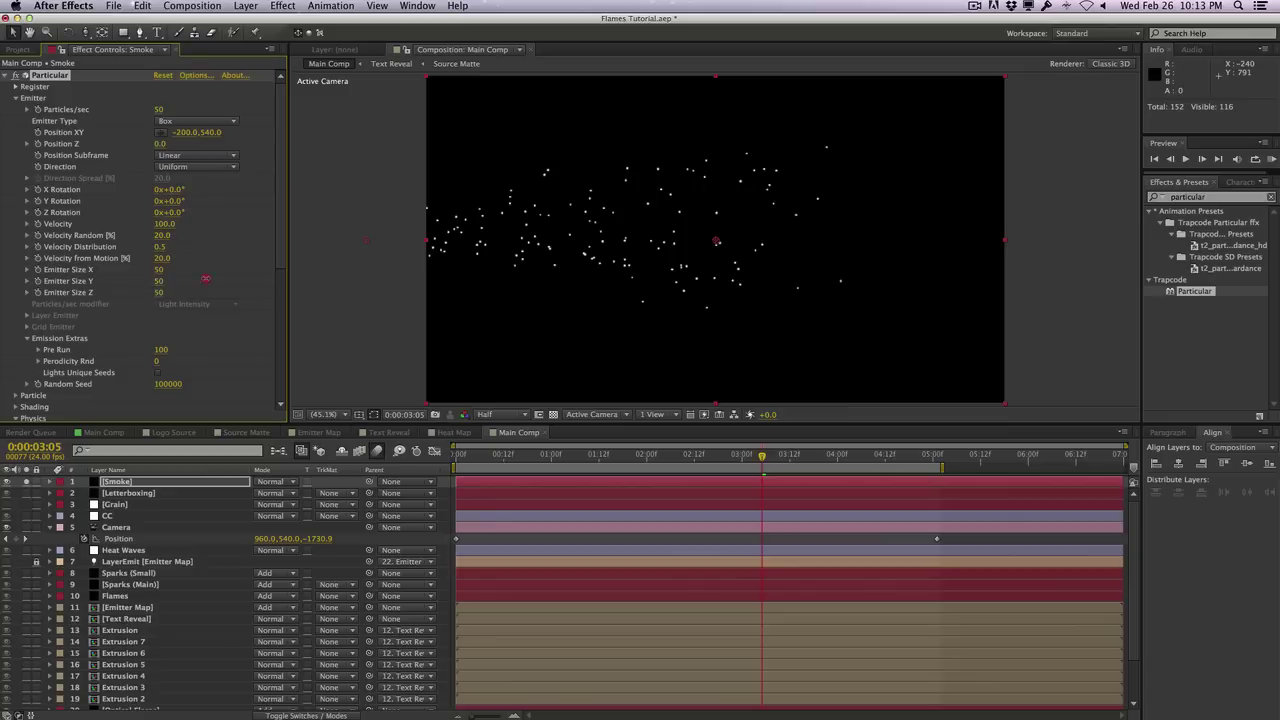
drag(245, 282, 243, 277)
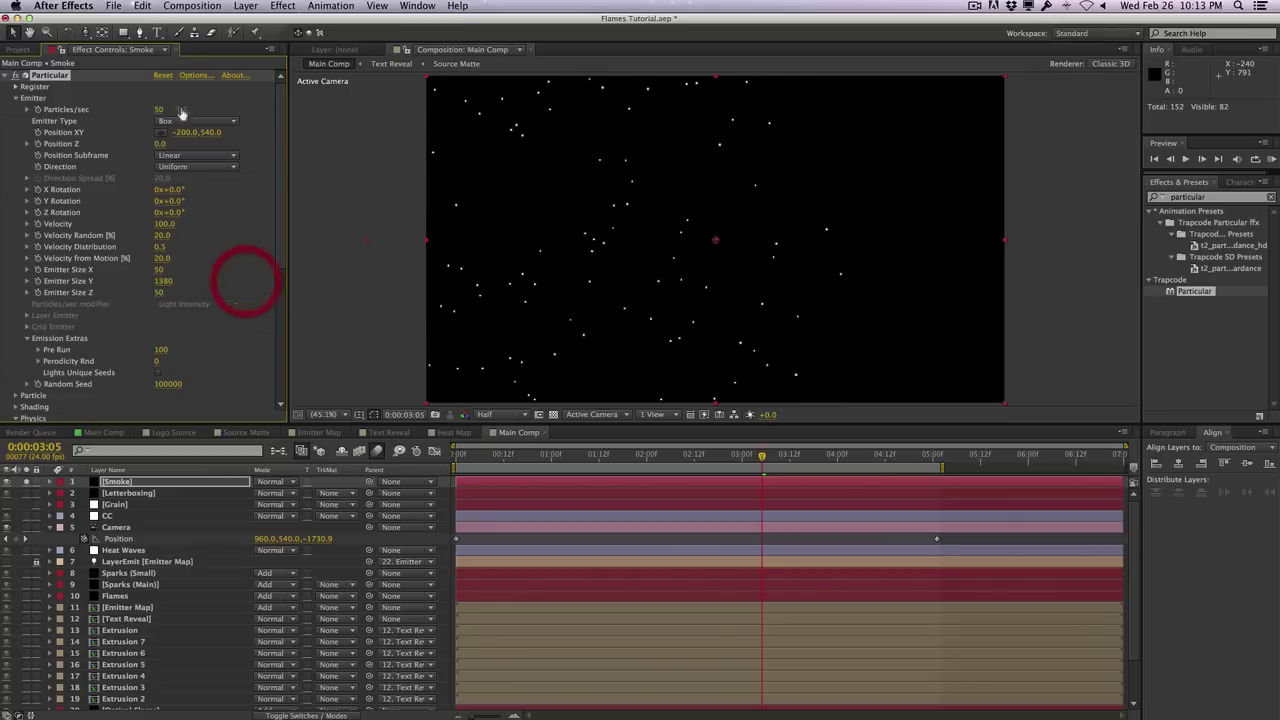
click(168, 110)
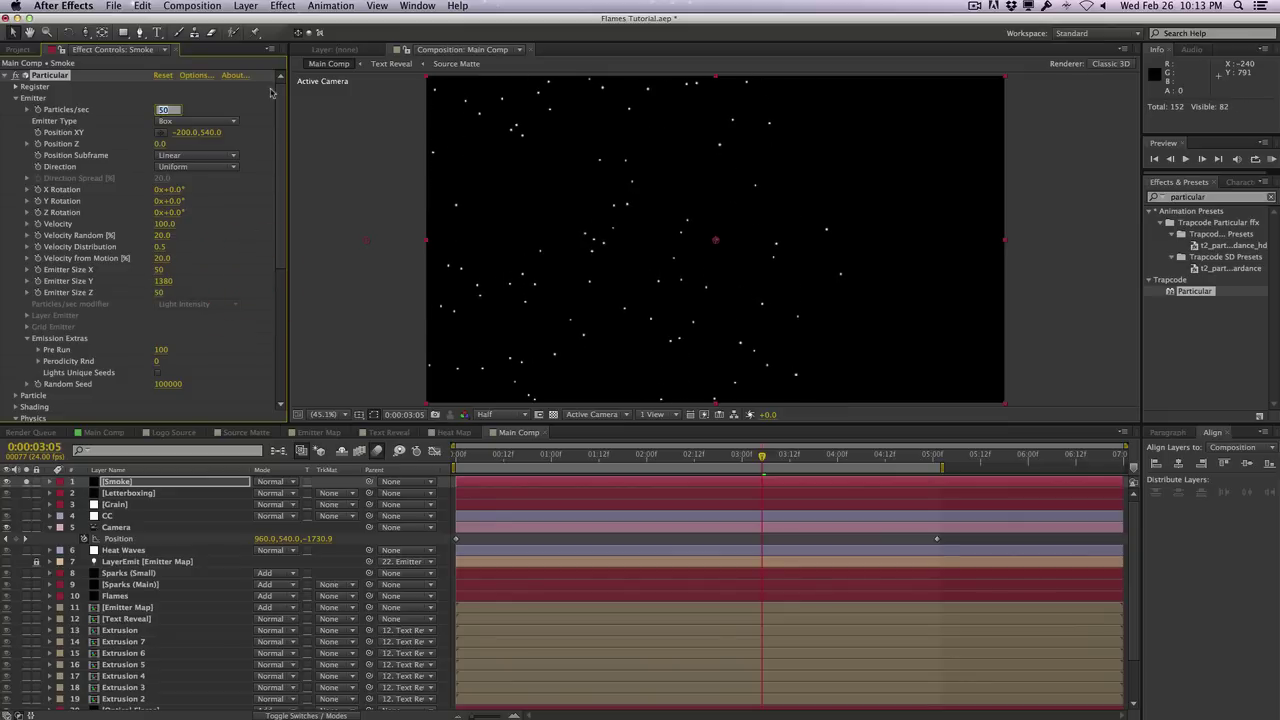
text(15)
key(Return)
Set the Smoke particle size to 182 and change the particle type to Cloudlet
scroll(166, 258, down, 5)
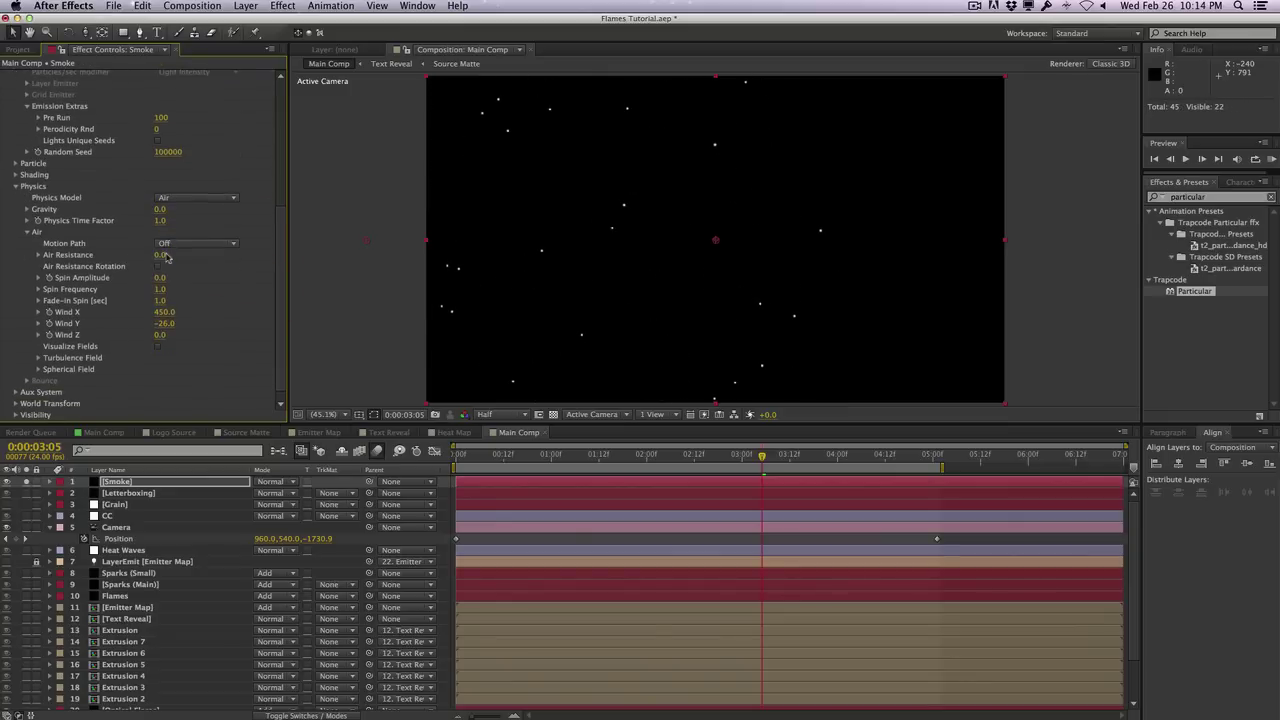
click(16, 164)
drag(162, 247, 184, 207)
click(186, 198)
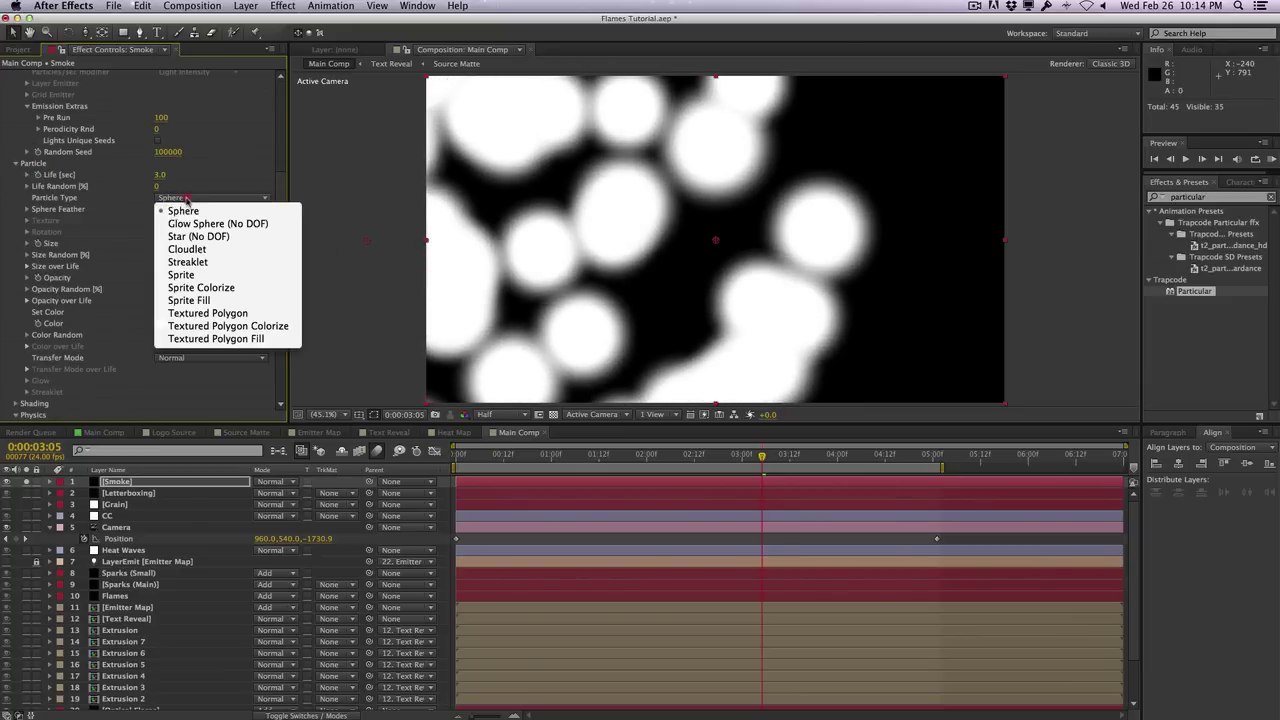
click(243, 250)
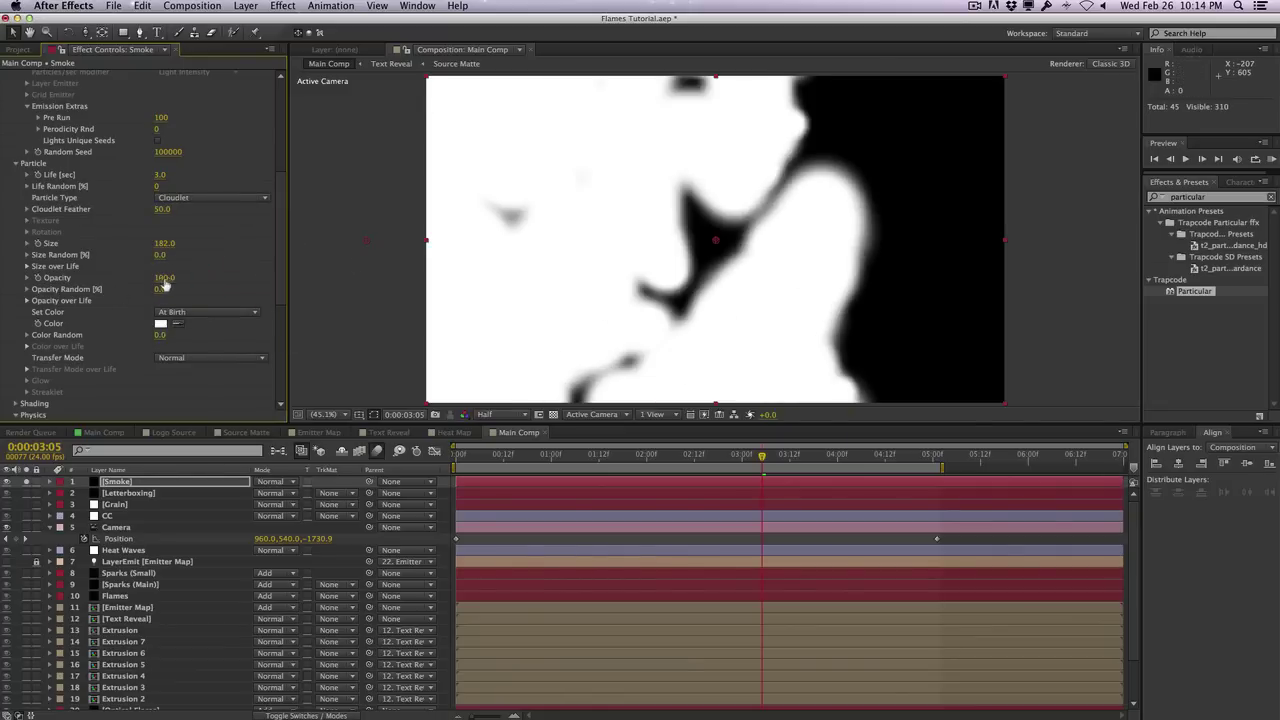
Set the cloudlet opacity to 2 and the particle life to 5 seconds, scrubbing the timeline to check coverage
drag(165, 285, 115, 293)
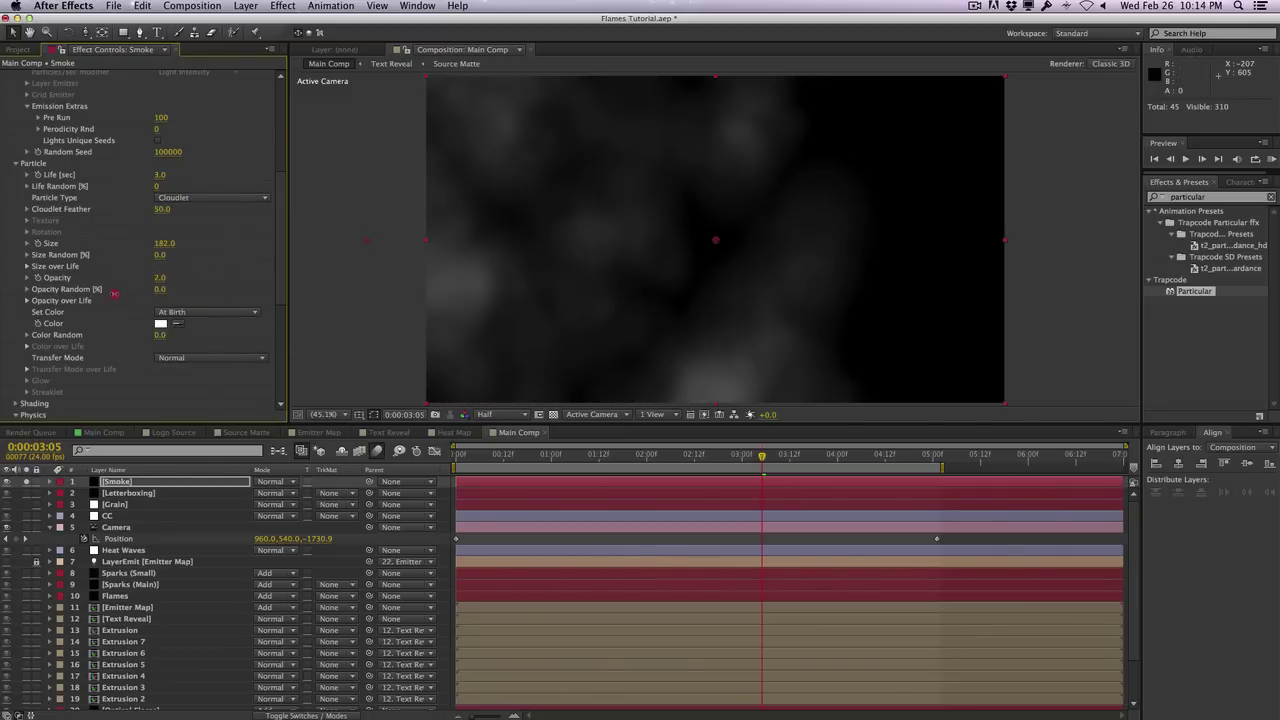
drag(519, 452, 926, 450)
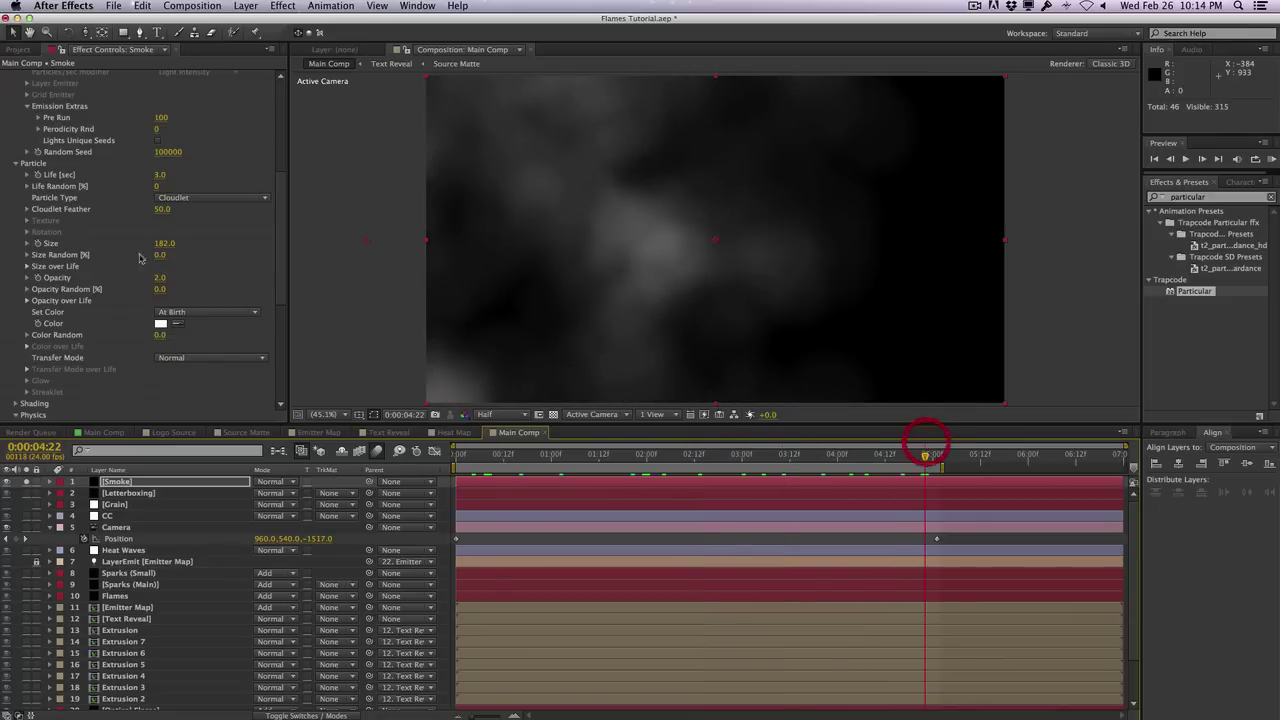
click(160, 175)
text(5)
key(Return)
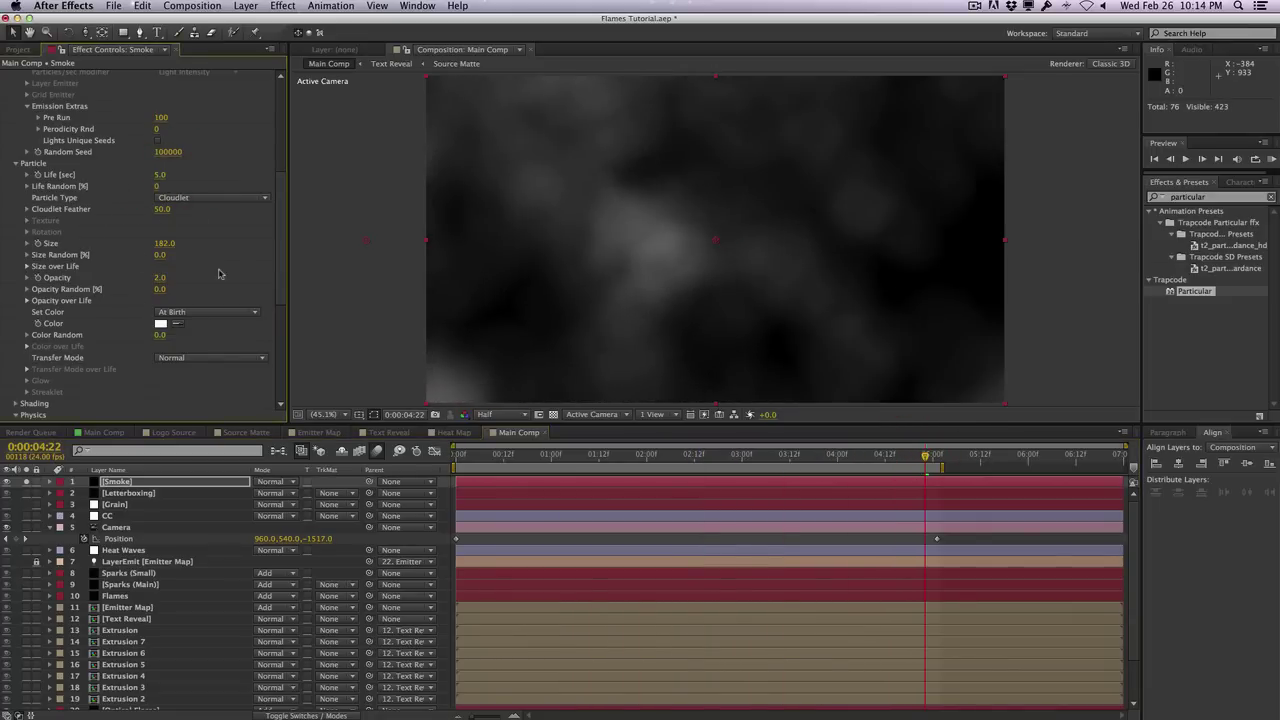
Shape the Opacity over Life curve to taper off smoothly at the end of the particles' life, and scrub through the smoke
click(28, 301)
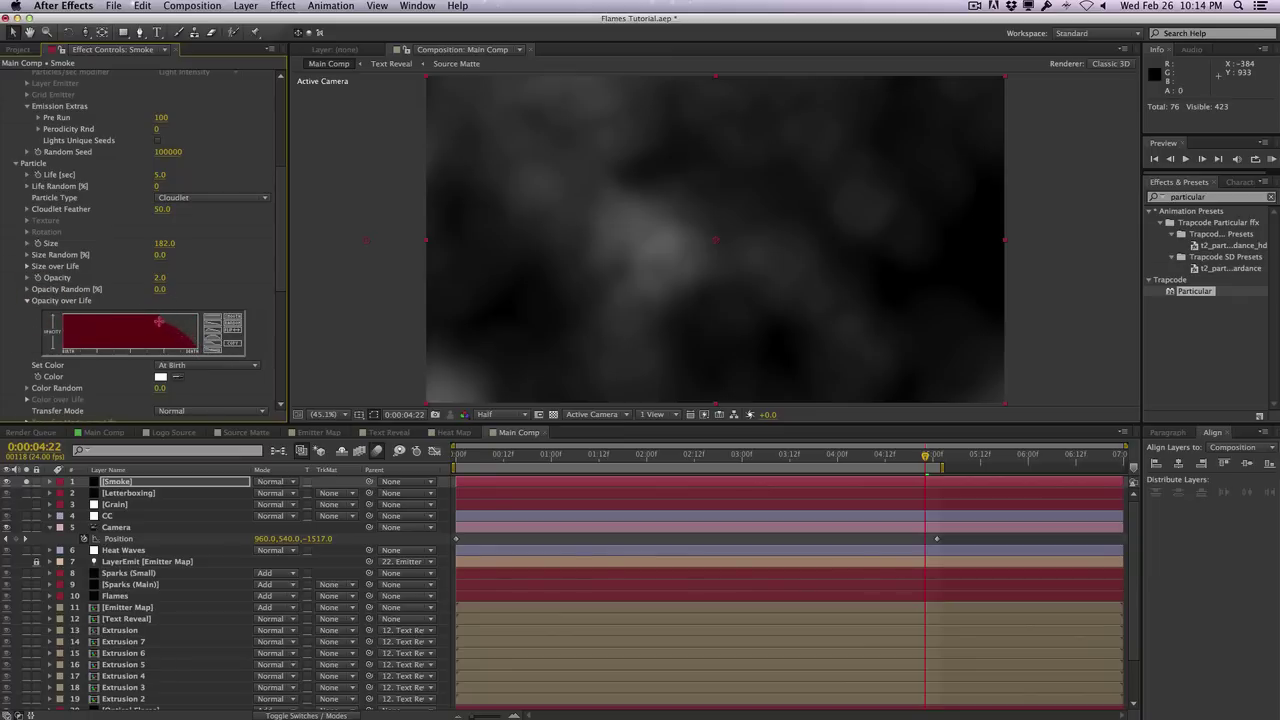
click(108, 316)
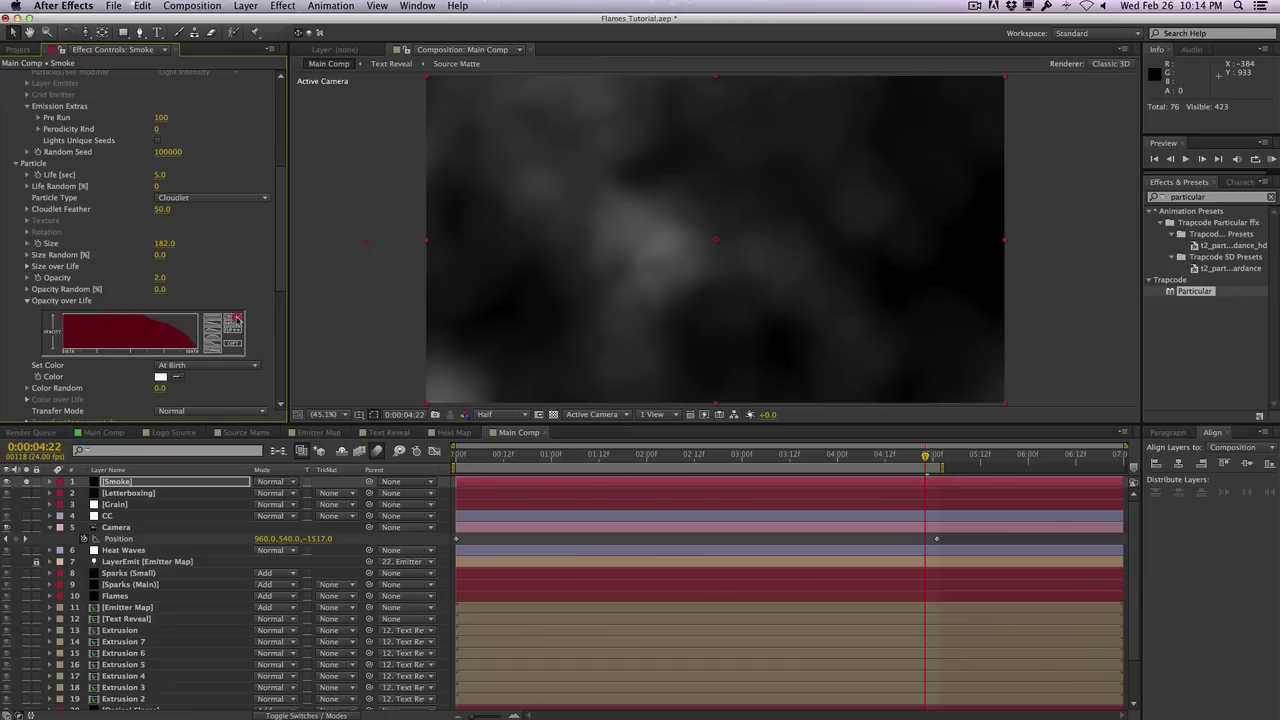
click(233, 318)
drag(477, 457, 930, 456)
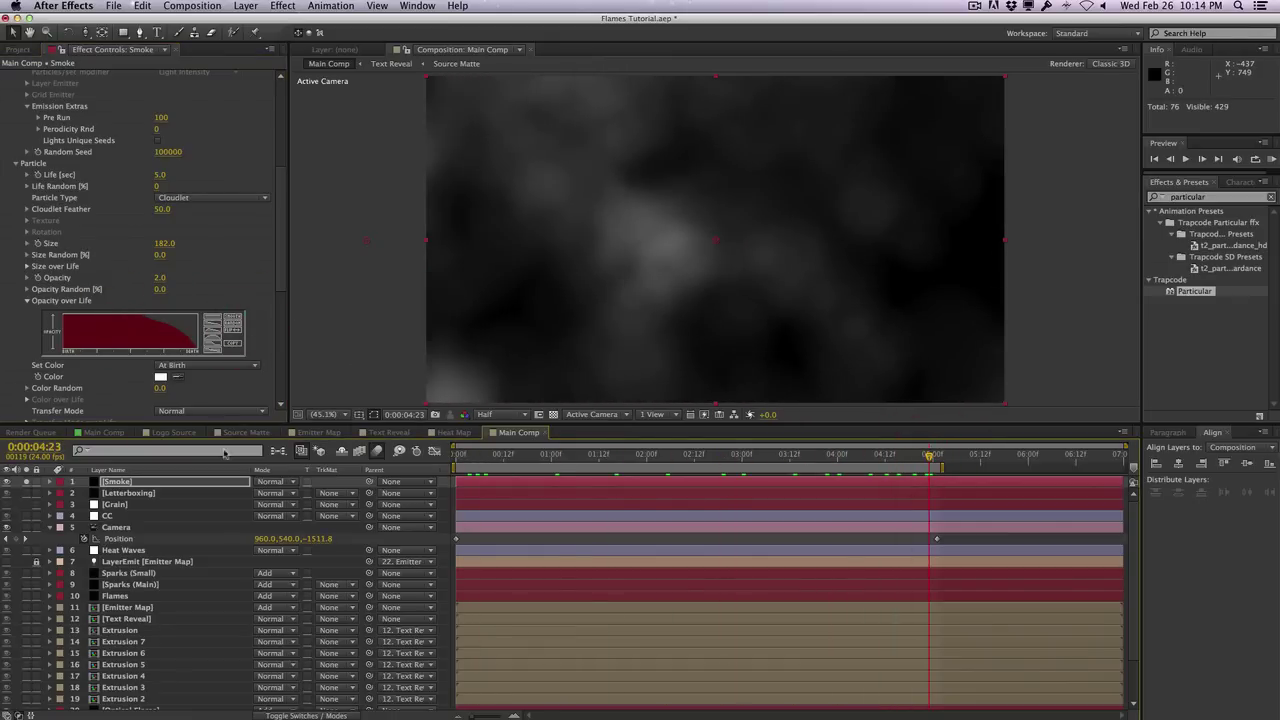
Turn off solo for the Smoke layer and move it directly below the Flames layer
click(28, 482)
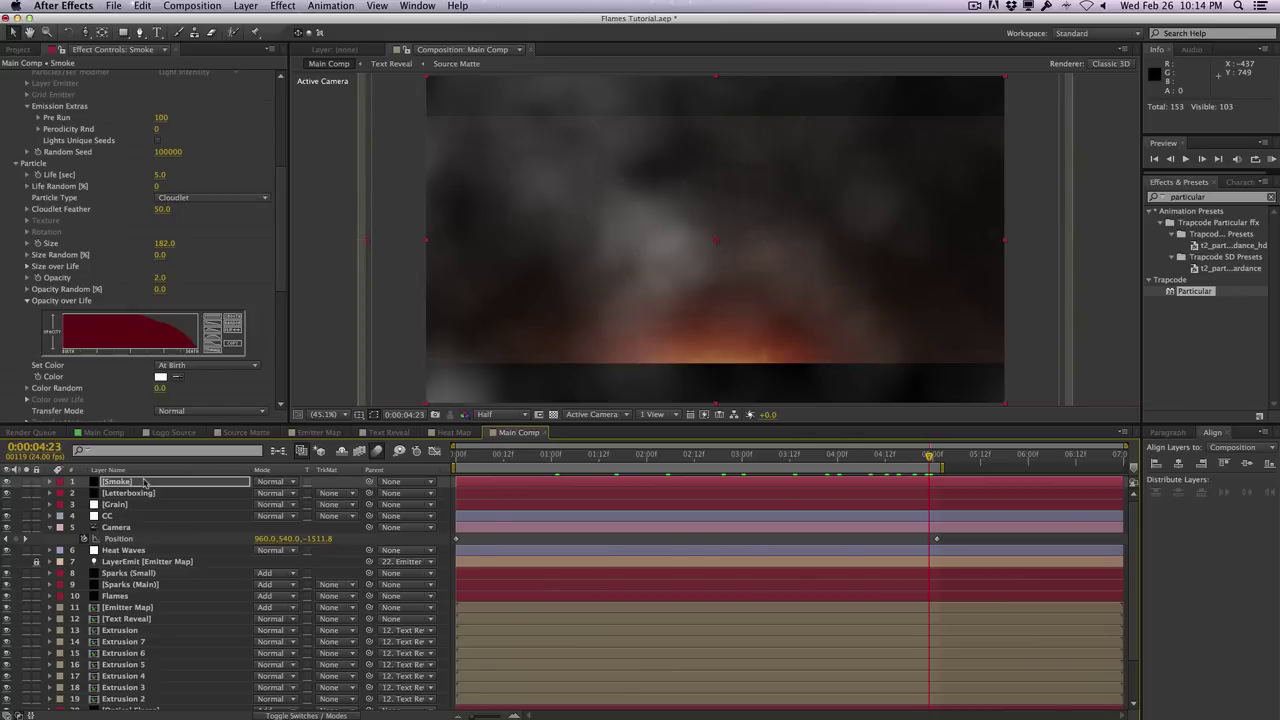
drag(145, 482, 168, 602)
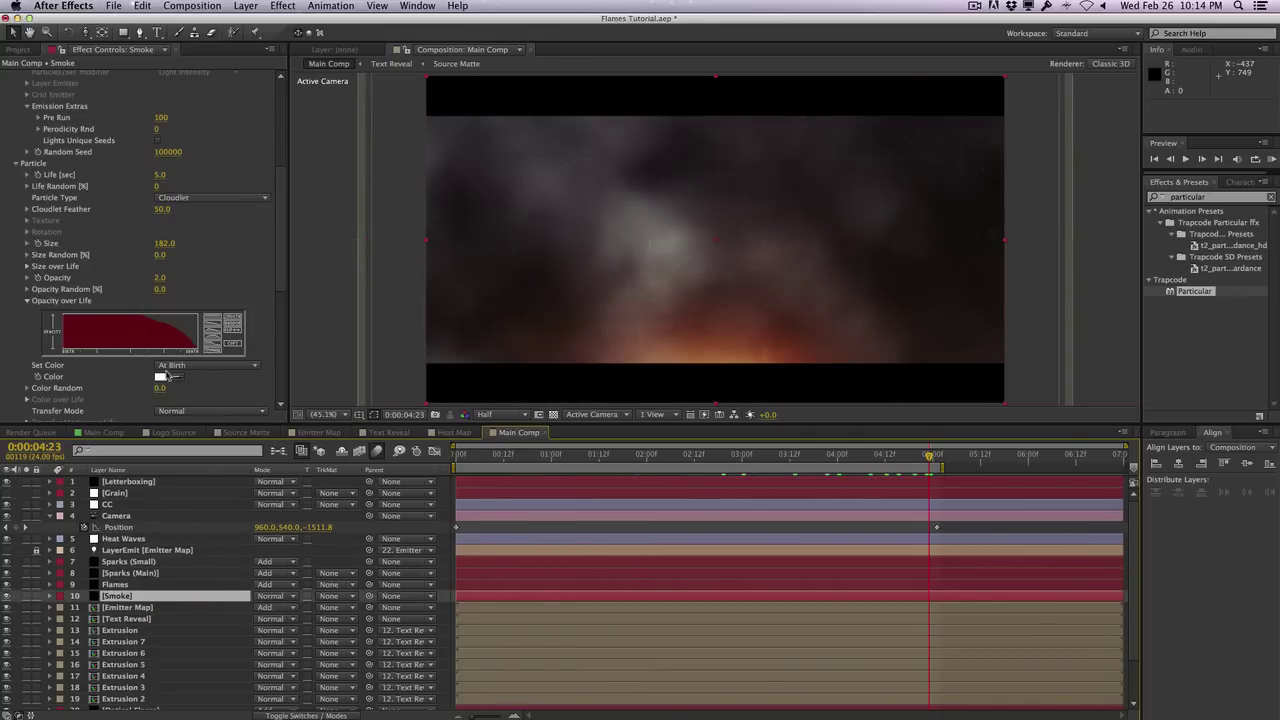
Set the Smoke particle color to dark reddish brown, 43281D
click(160, 377)
drag(363, 372, 365, 377)
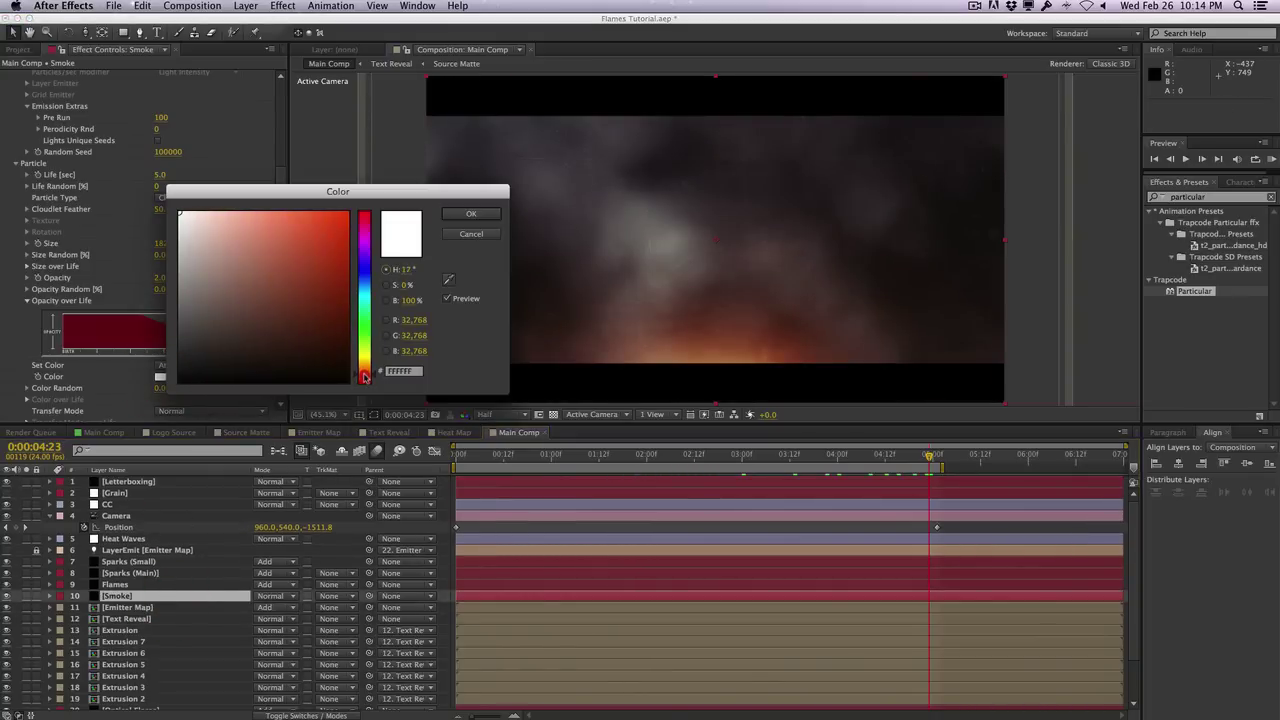
mouse_move(296, 347)
mouse_down()
mouse_move(291, 320)
mouse_move(274, 339)
mouse_up()
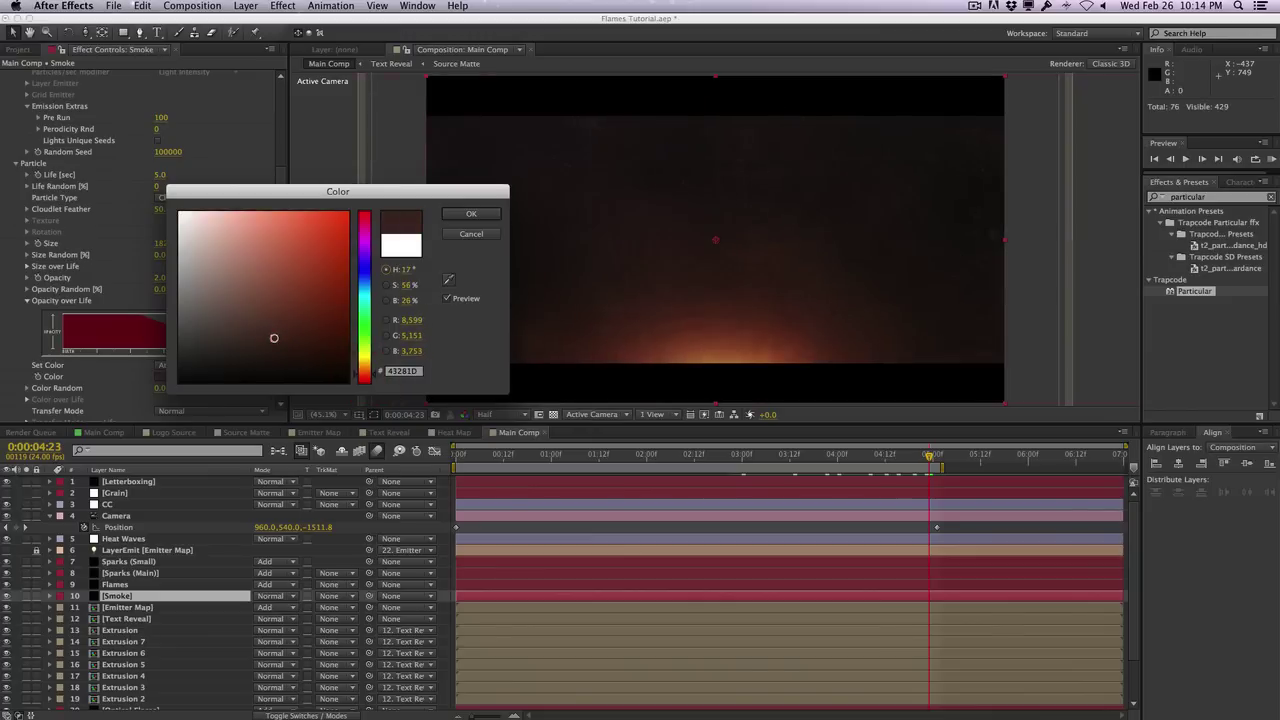
click(471, 214)
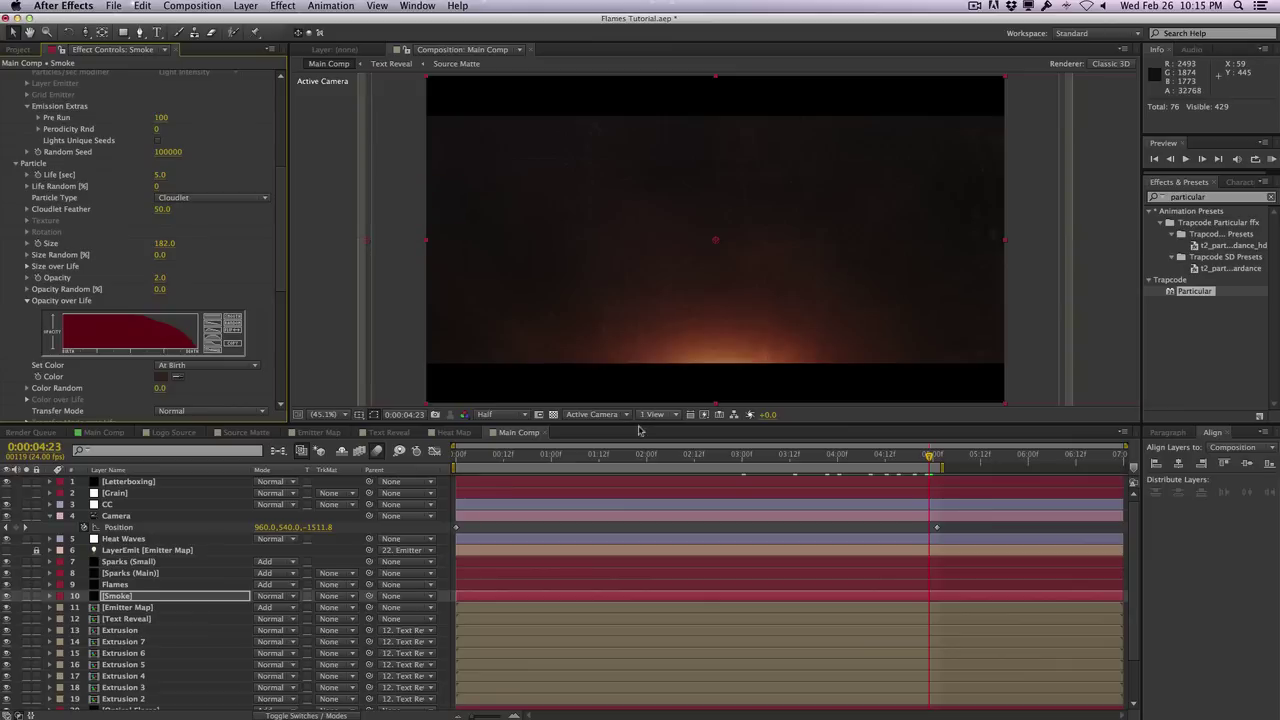
Check the title at 0:00:01:15 and change the Smoke particle color to a darker brown
click(737, 456)
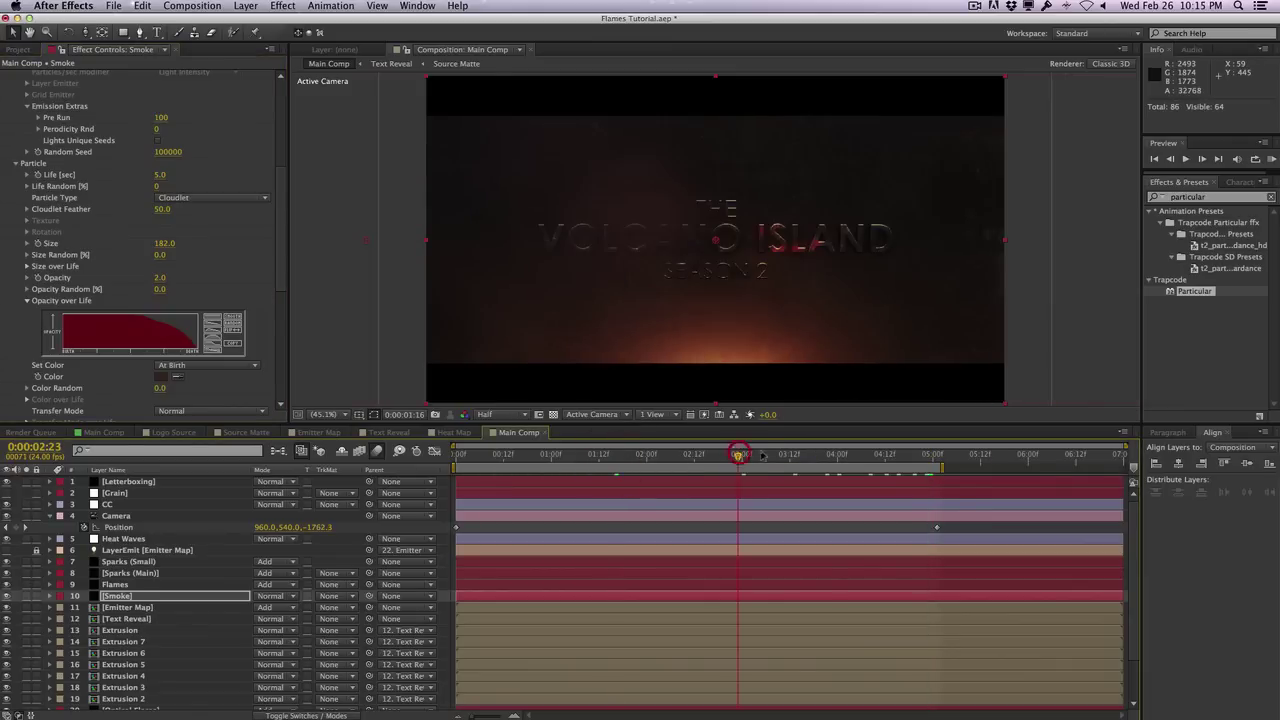
click(611, 456)
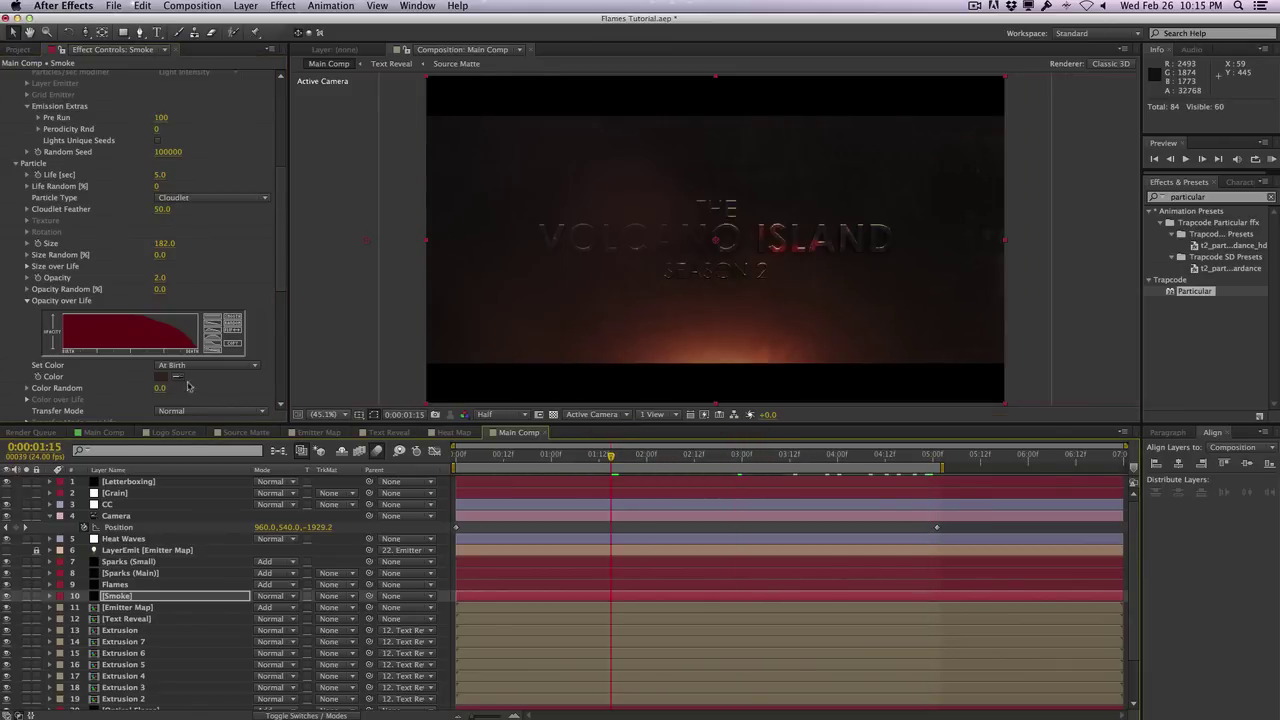
click(160, 377)
click(288, 352)
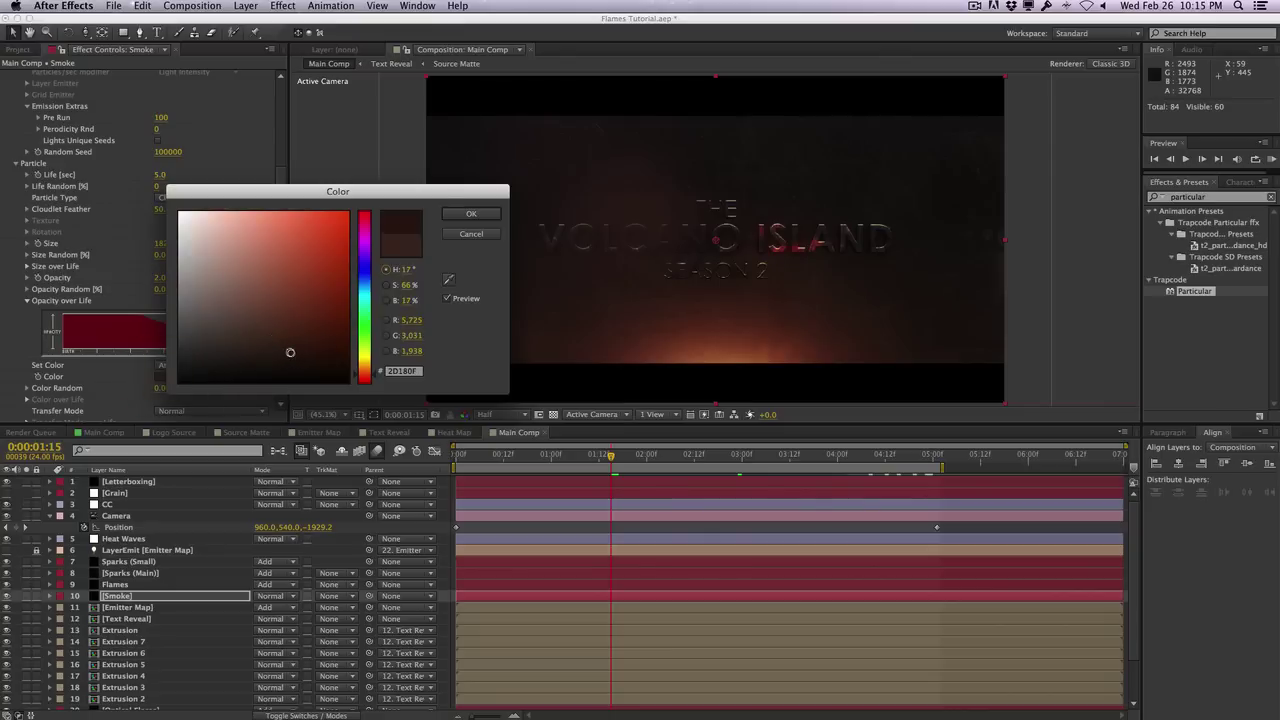
click(271, 353)
click(471, 215)
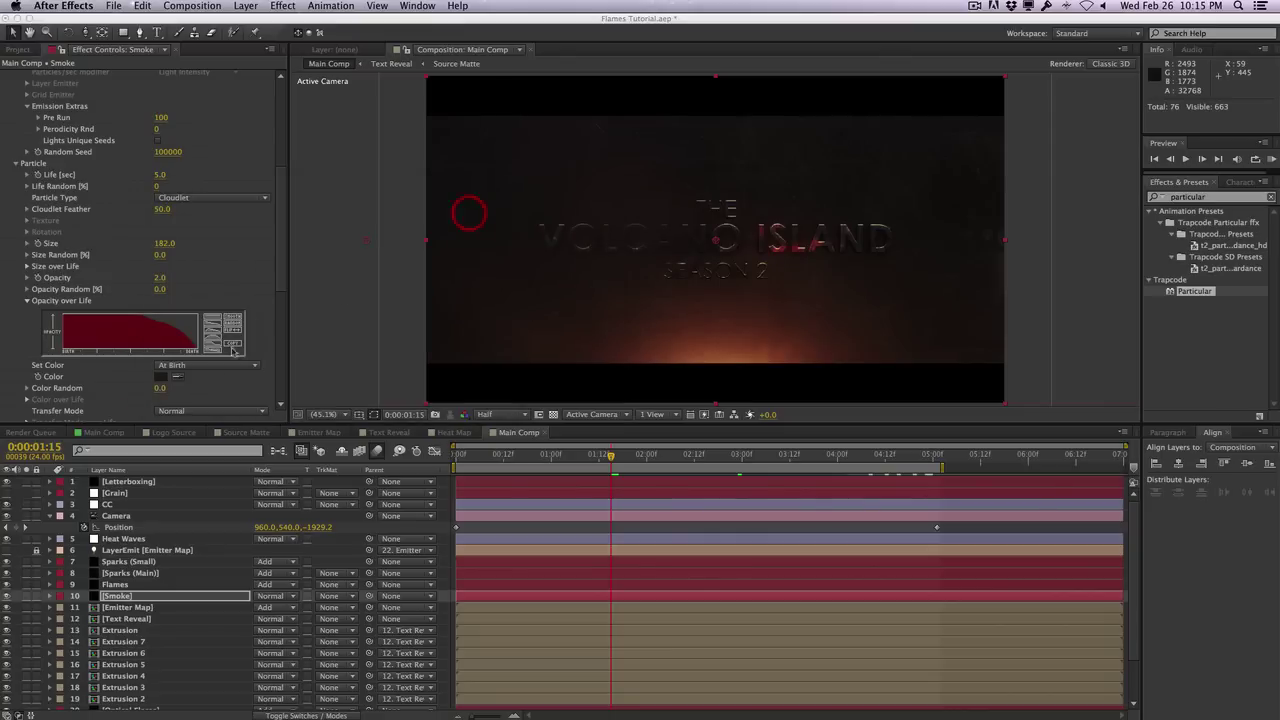
Set the Smoke particle opacity to 0.8 and duplicate the Smoke layer
click(162, 278)
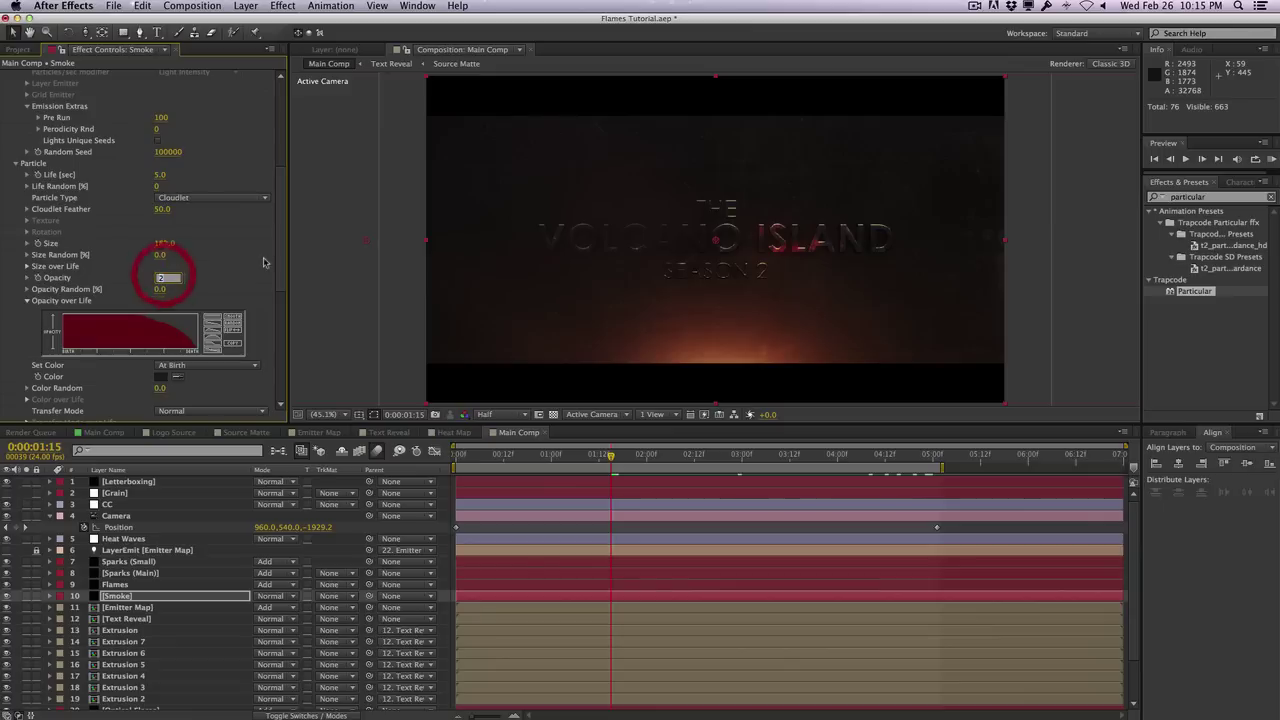
key(Return)
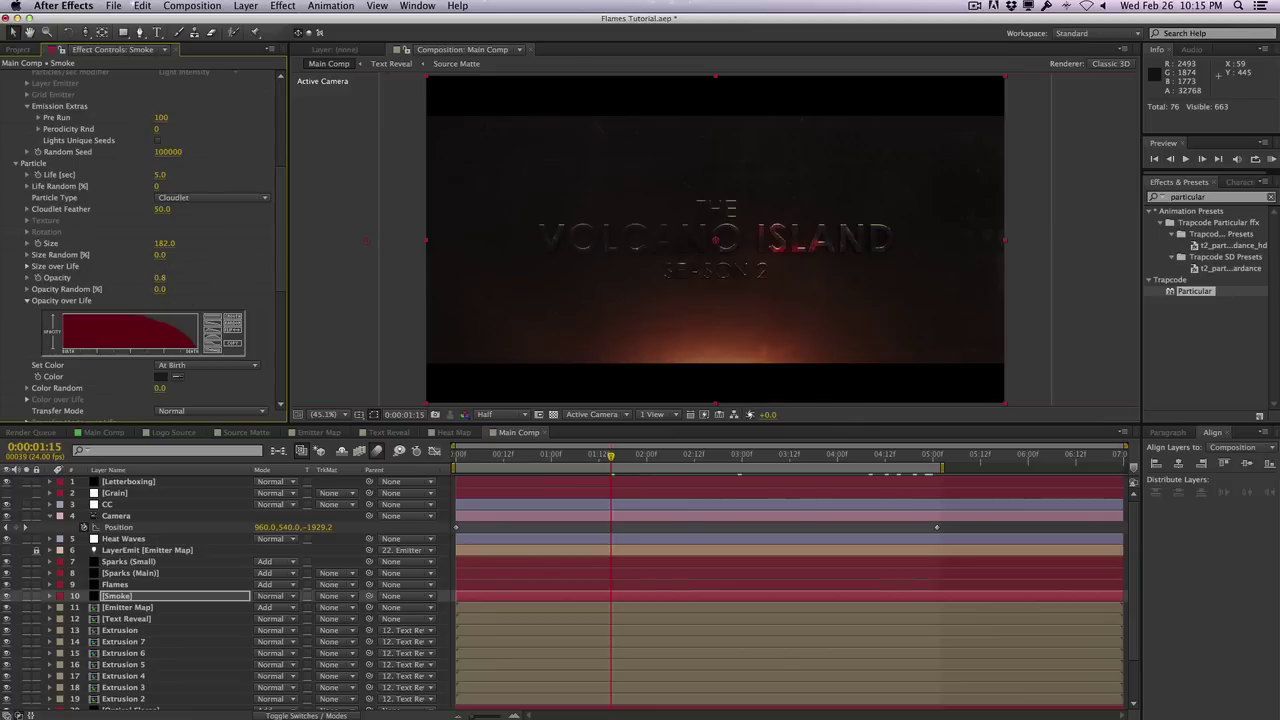
click(167, 598)
key(super+d)
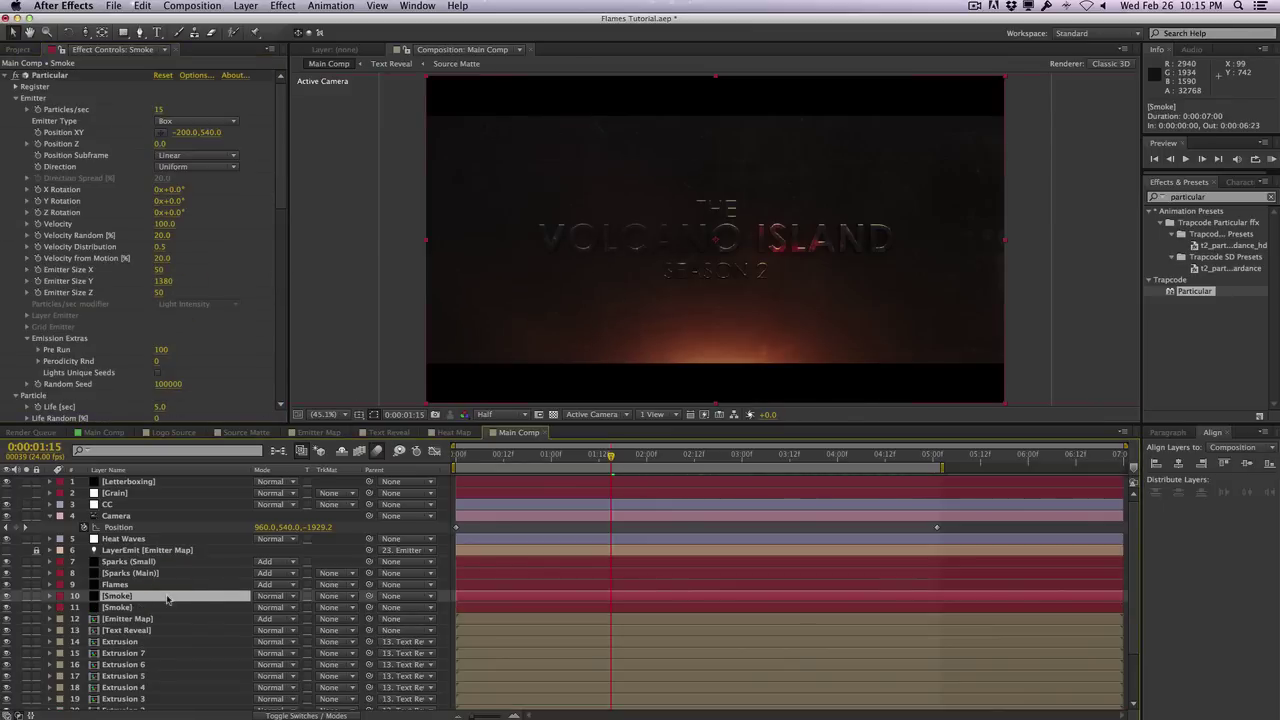
Rename the duplicated Smoke layer as Ambient Sparks
key(Return)
text(Ambien)
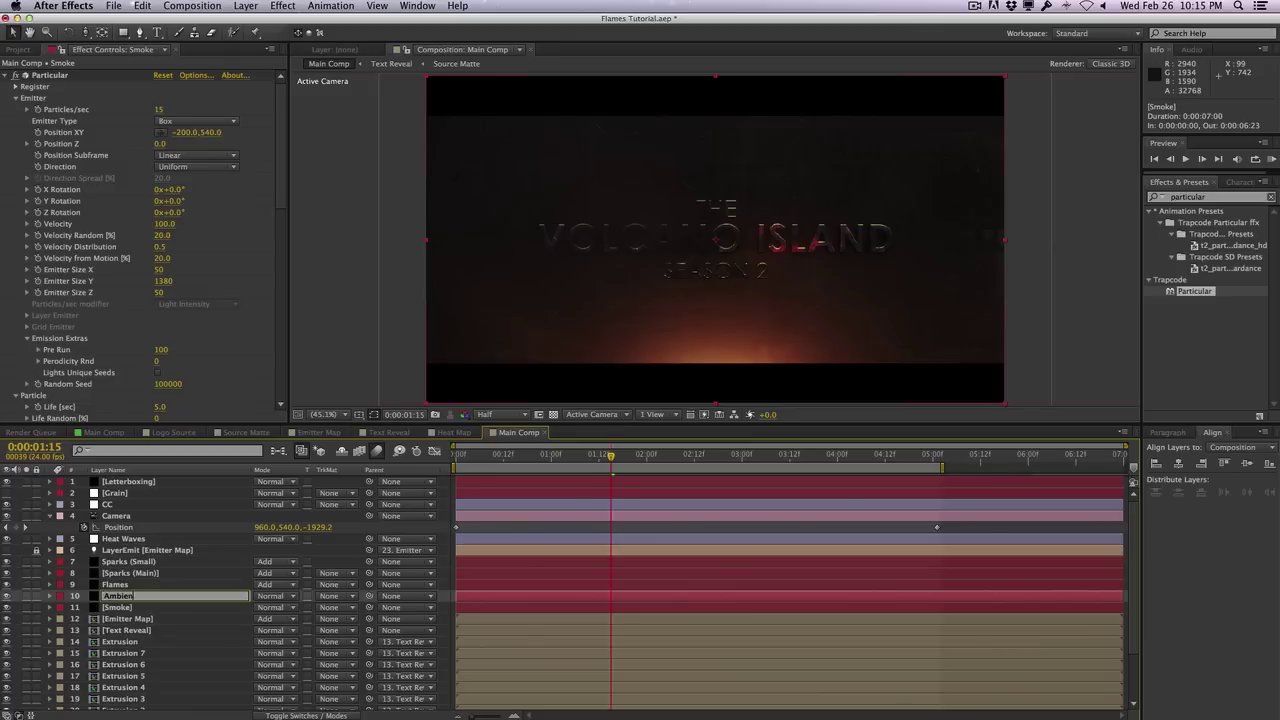
text(t Sparks)
key(Return)
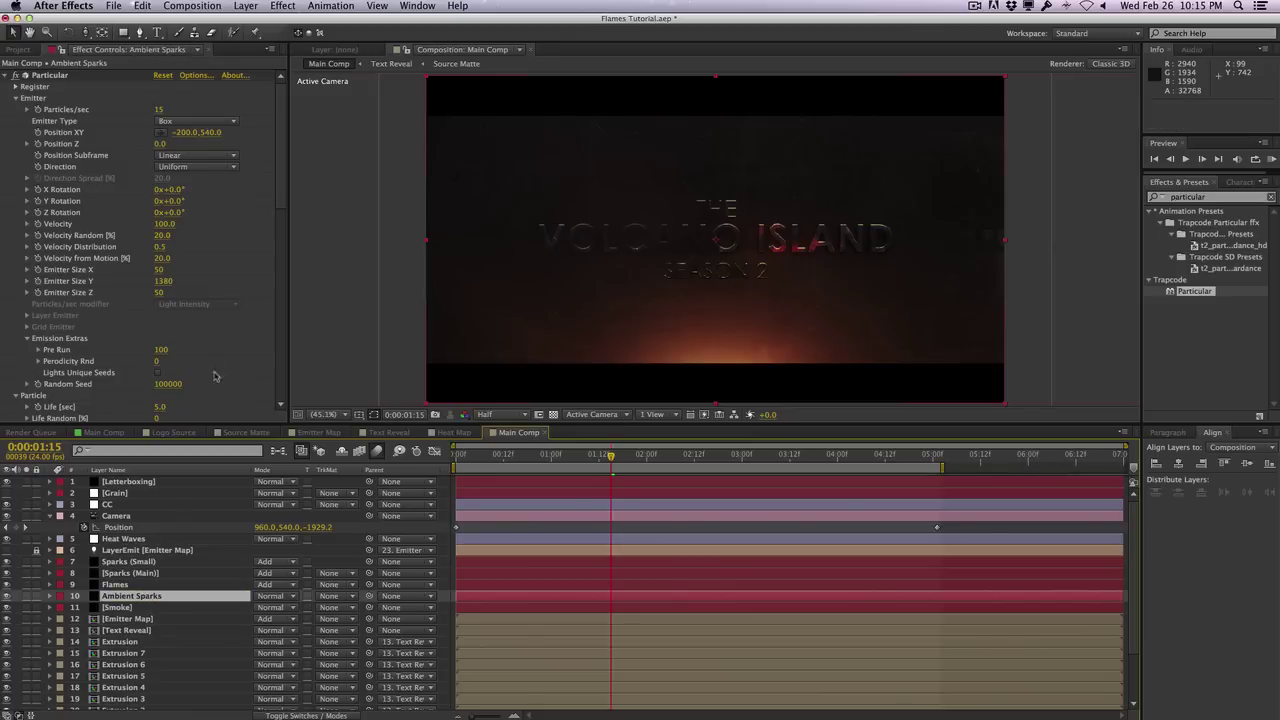
Set the Particular random seed of the Ambient Sparks layer to 2
scroll(213, 376, down, 5)
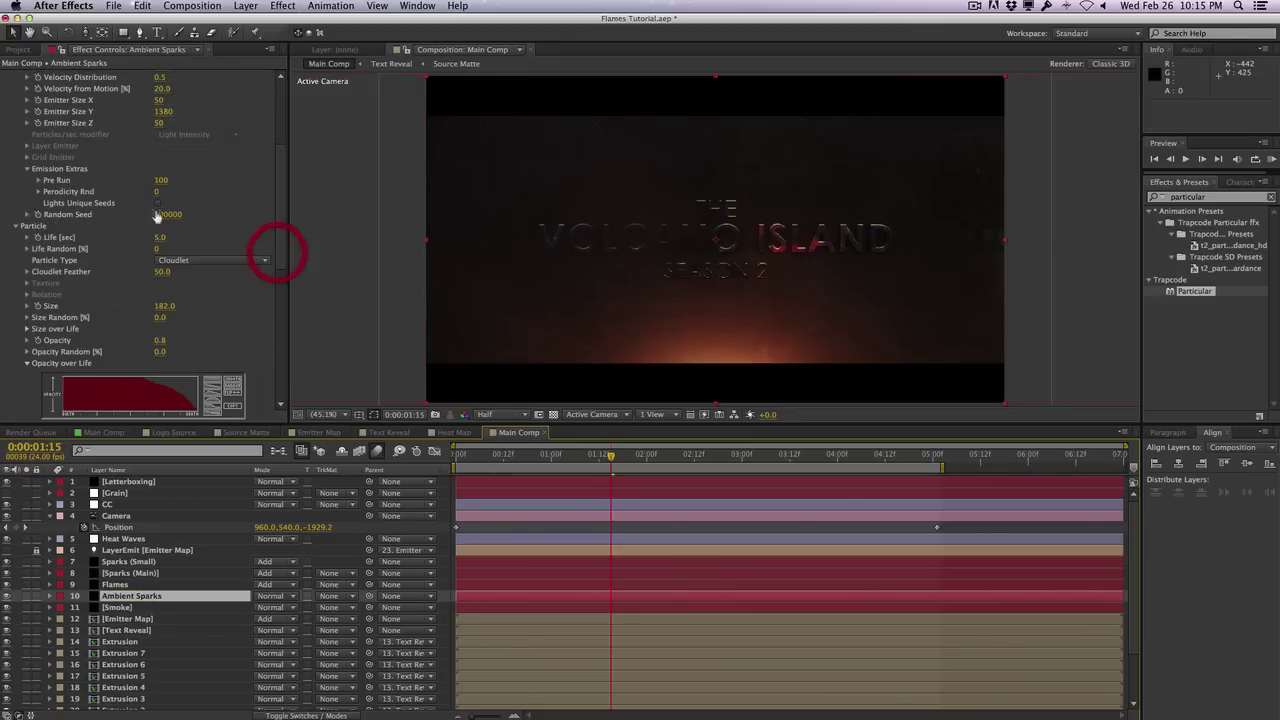
click(160, 214)
text(2)
click(224, 201)
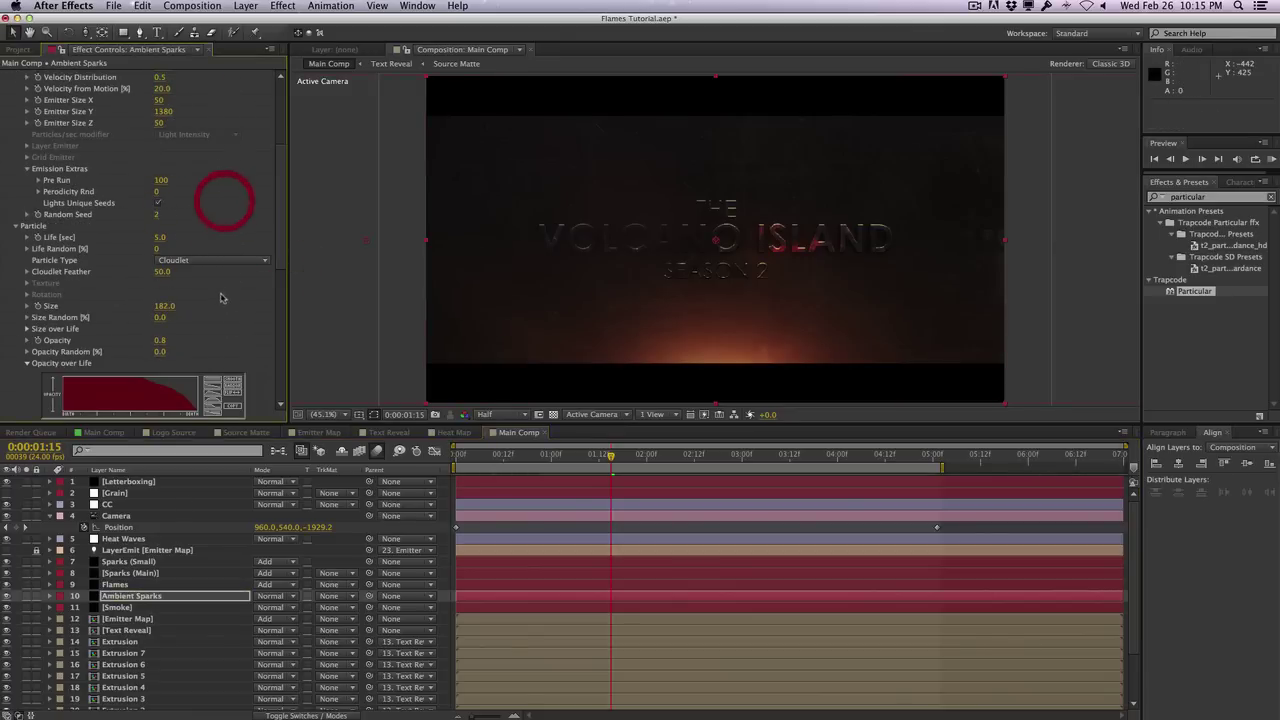
Set the Ambient Sparks particle size to 2 and opacity to 80
click(164, 306)
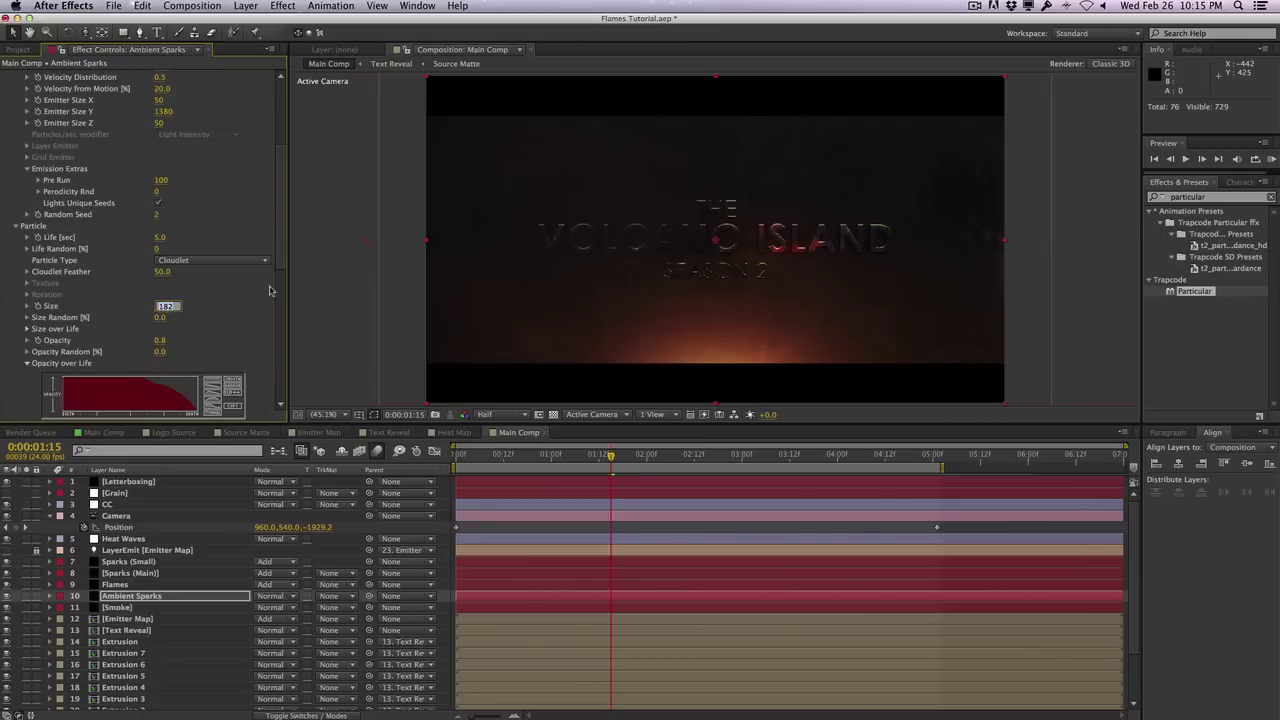
text(2)
key(Return)
scroll(278, 300, down, 5)
scroll(280, 310, up, 3)
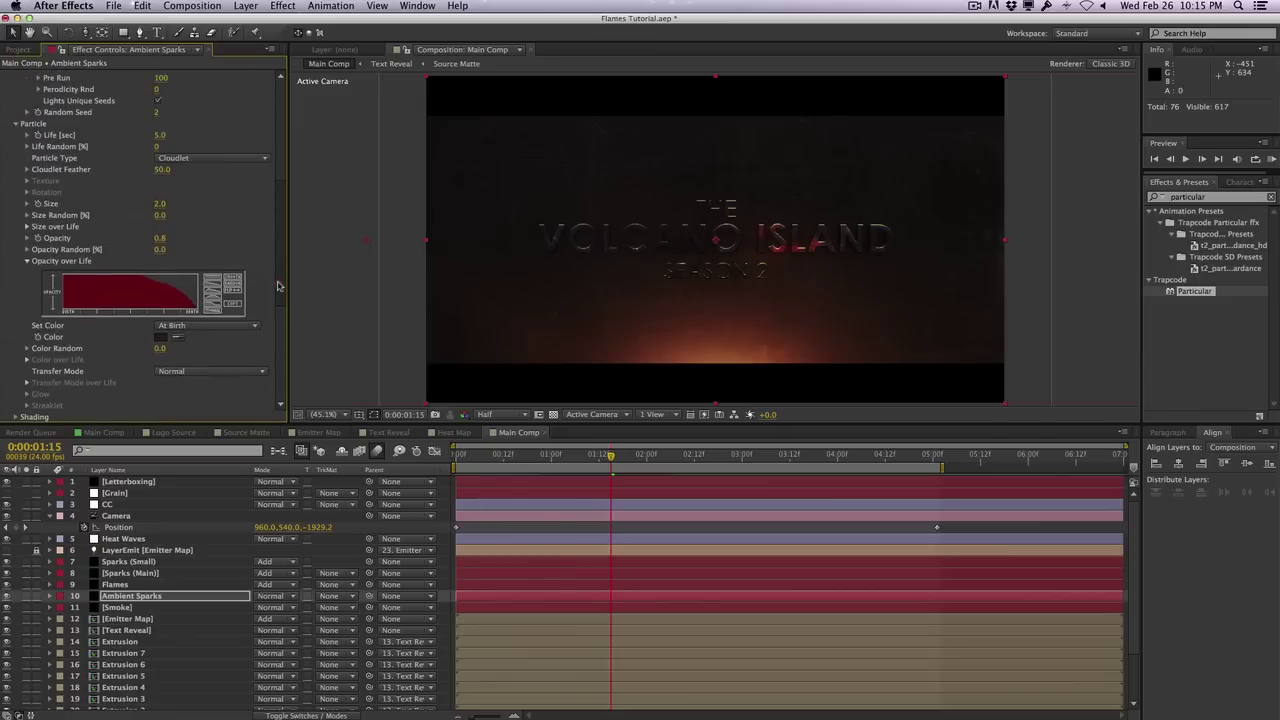
click(161, 238)
text(80)
key(Return)
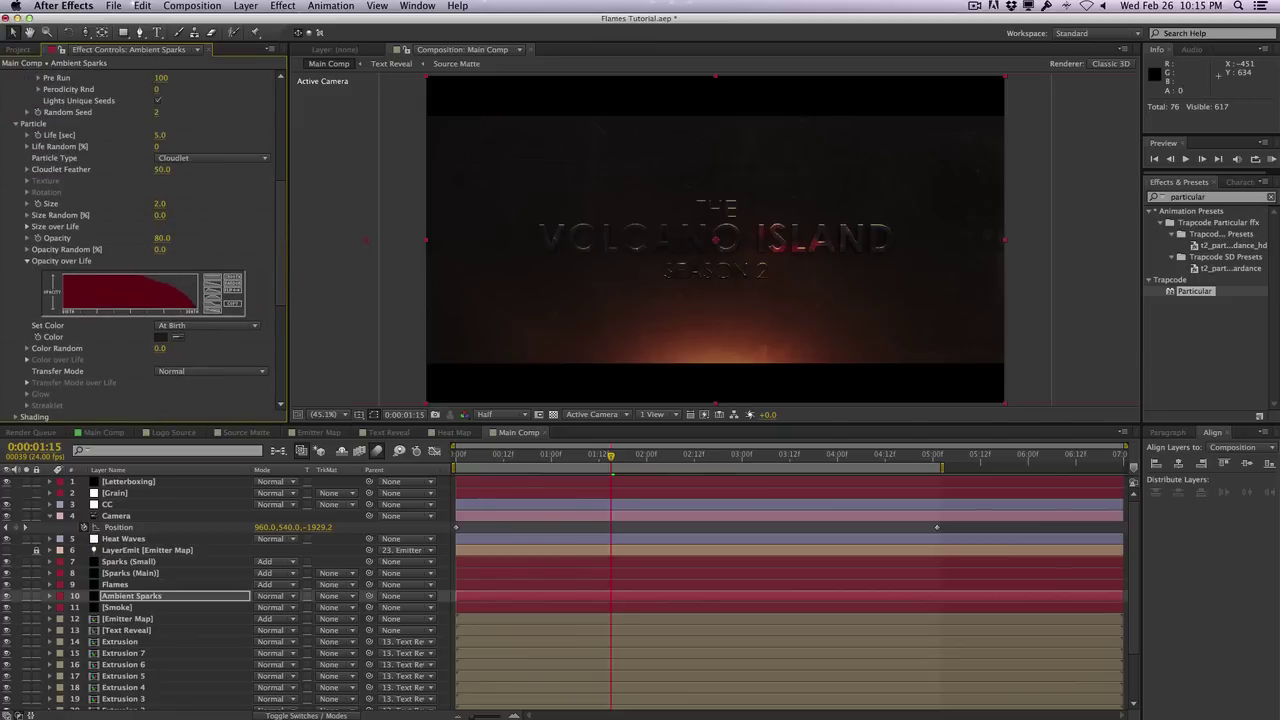
Change the Ambient Sparks particle color to a bright orange-red
click(163, 340)
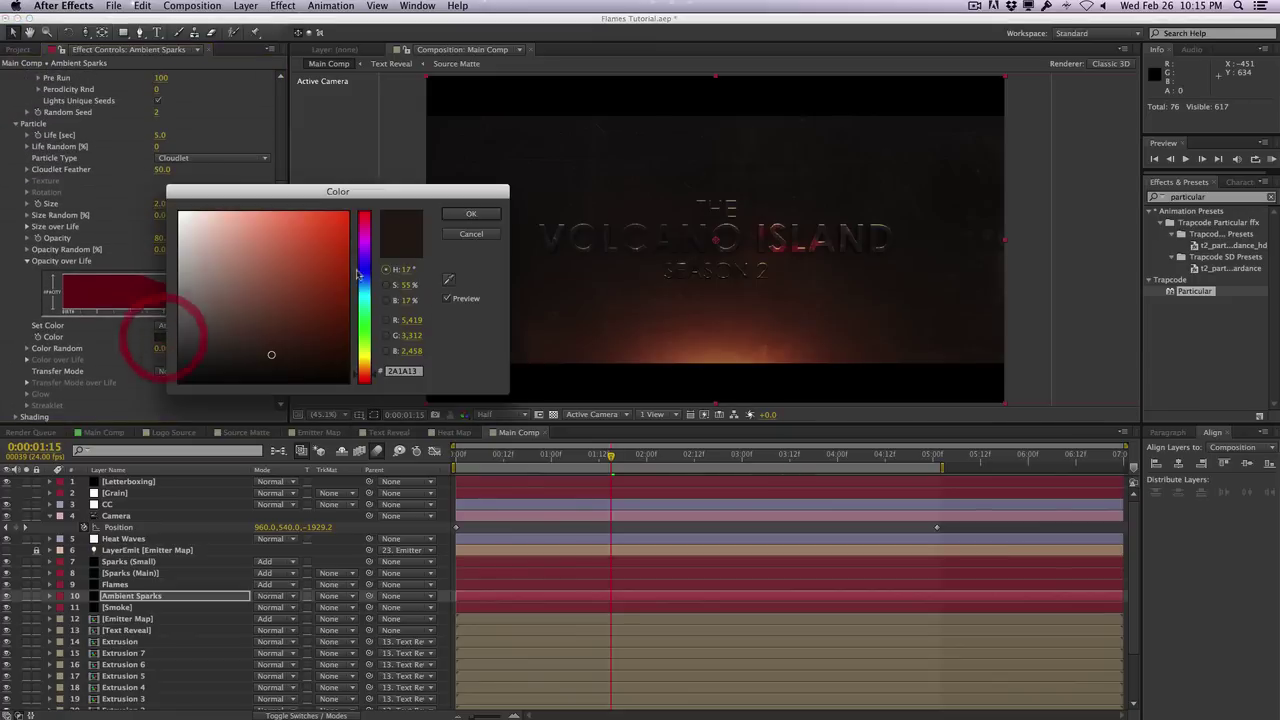
mouse_move(315, 214)
mouse_down()
mouse_move(284, 205)
mouse_move(304, 200)
mouse_up()
key(Return)
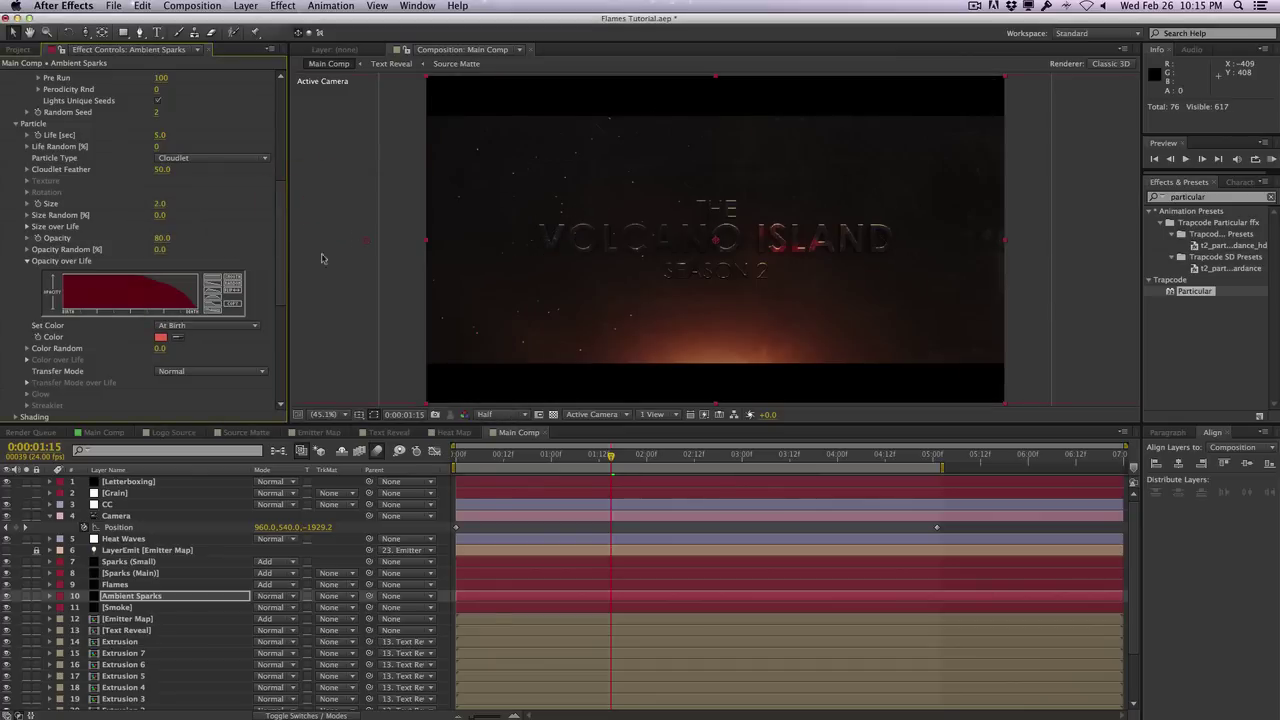
Enable motion blur for the Ambient Sparks and Smoke layers
key(F4)
click(311, 597)
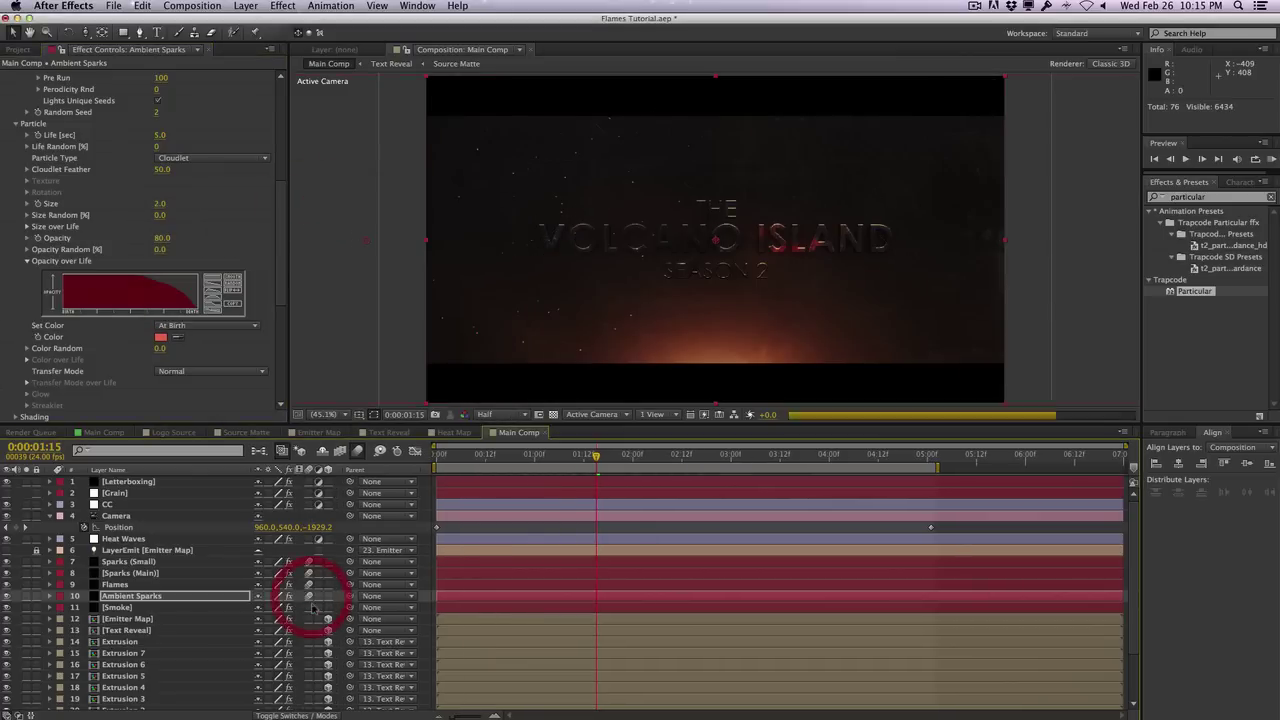
click(309, 607)
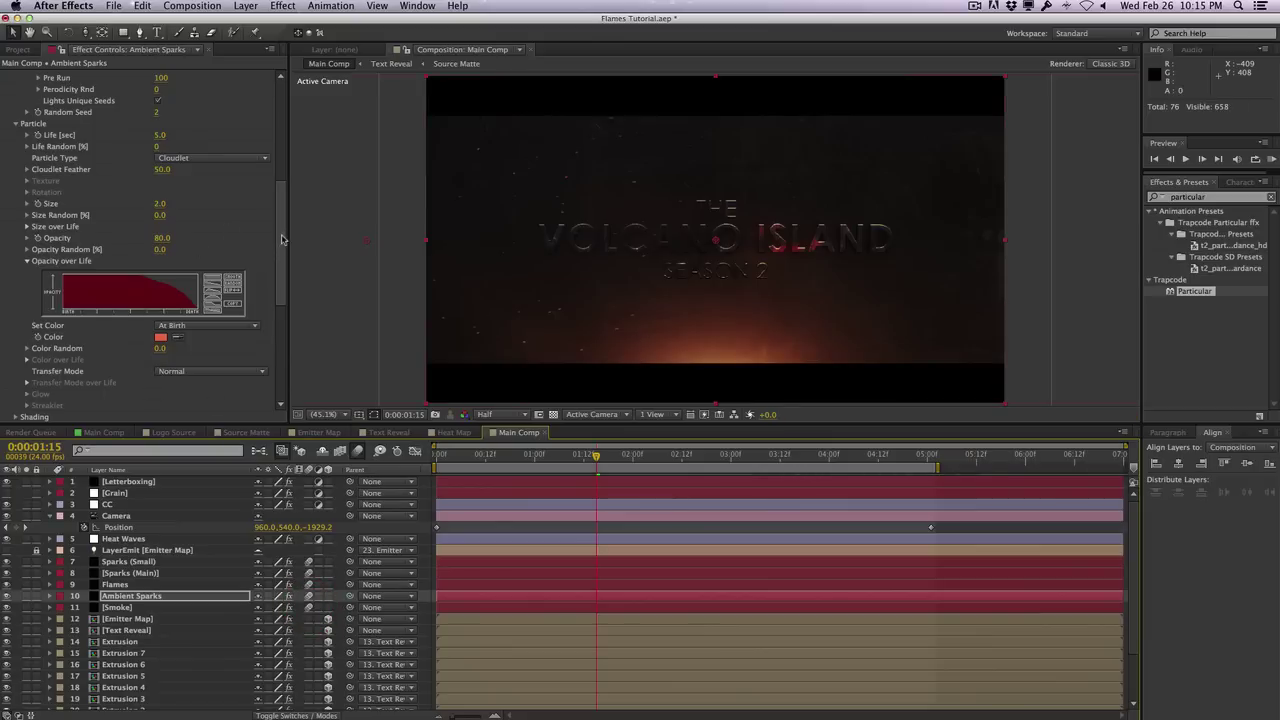
Set the Ambient Sparks particle size to 1.5 with a size randomness of 25%
click(160, 205)
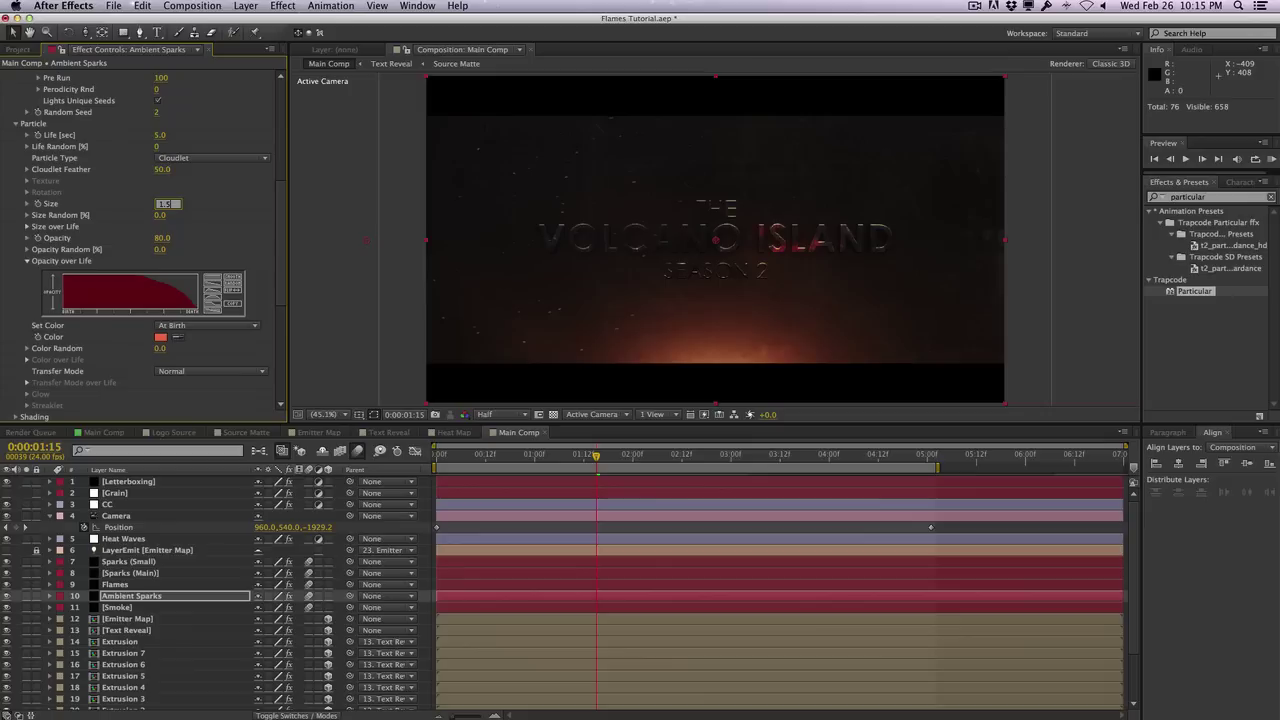
text(1.5)
key(Return)
click(161, 215)
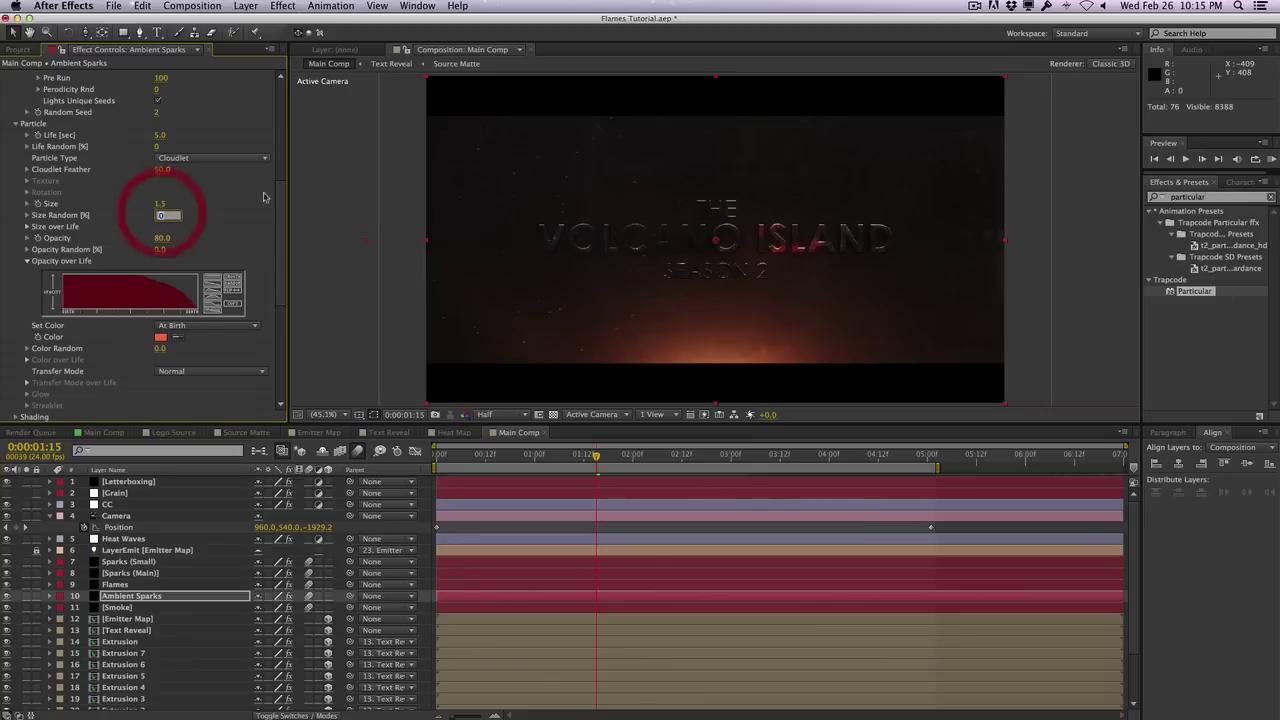
text(25)
key(Return)
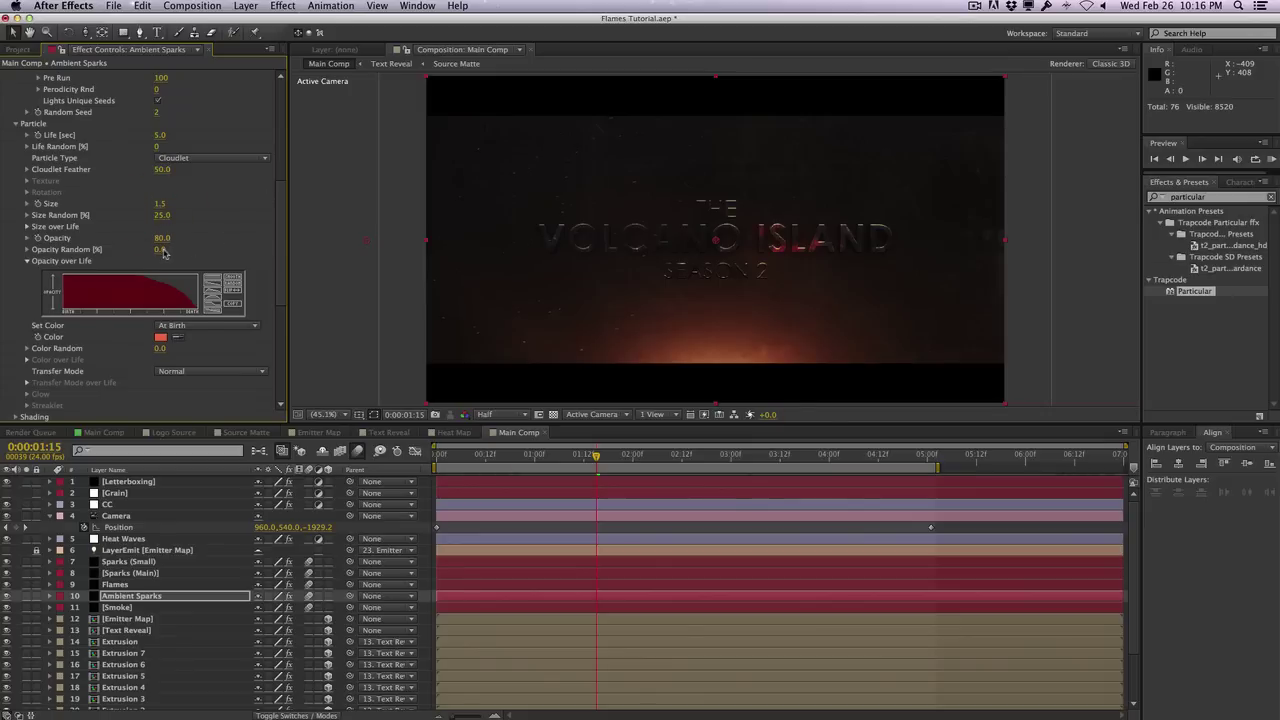
Set the Ambient Sparks opacity randomness to 30%
click(162, 250)
text(30)
key(Return)
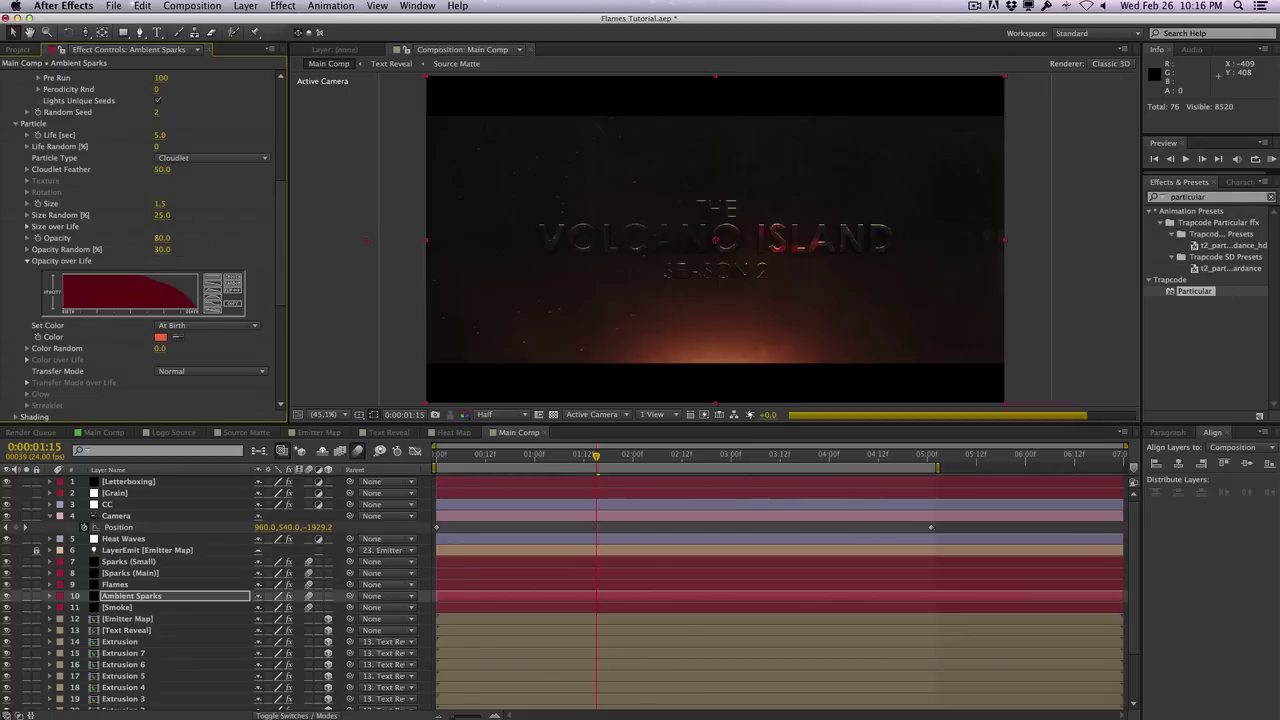
Lower the Ambient Sparks emission to 10 particles per second and check the comp at 0:00:02:04 and 0:00:03:12
drag(278, 230, 258, 100)
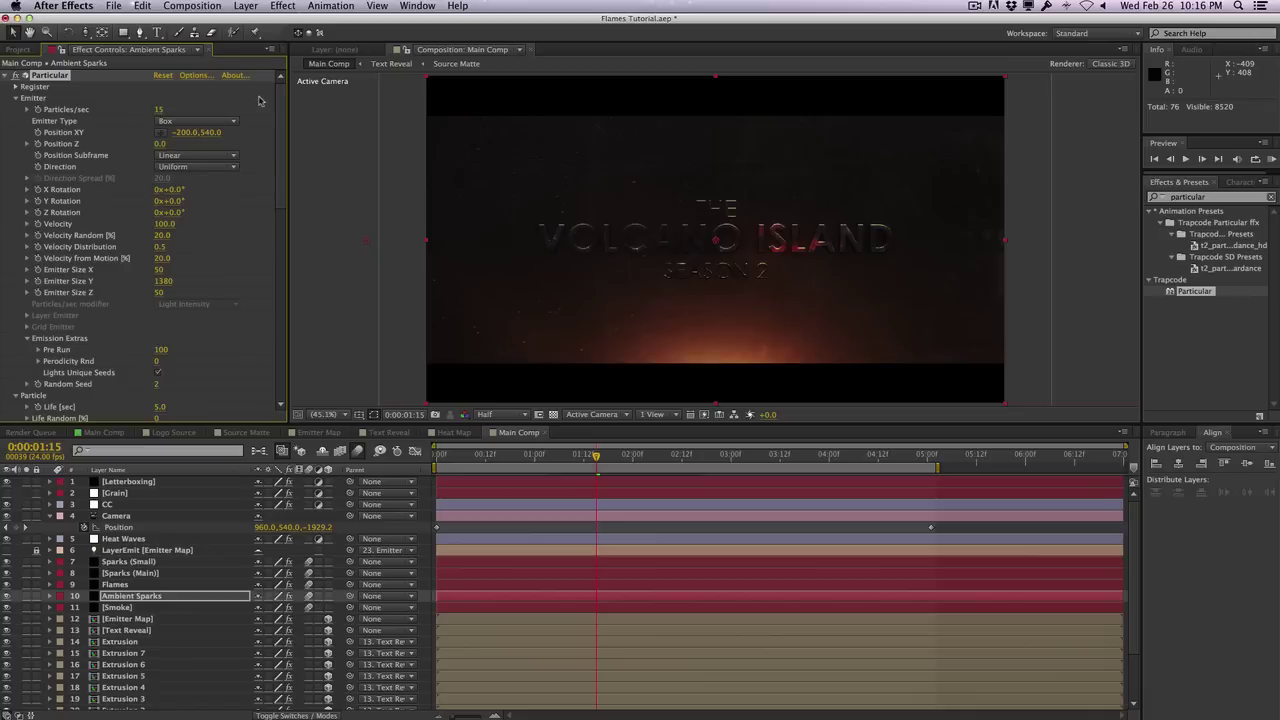
click(160, 109)
text(10)
key(Return)
click(649, 456)
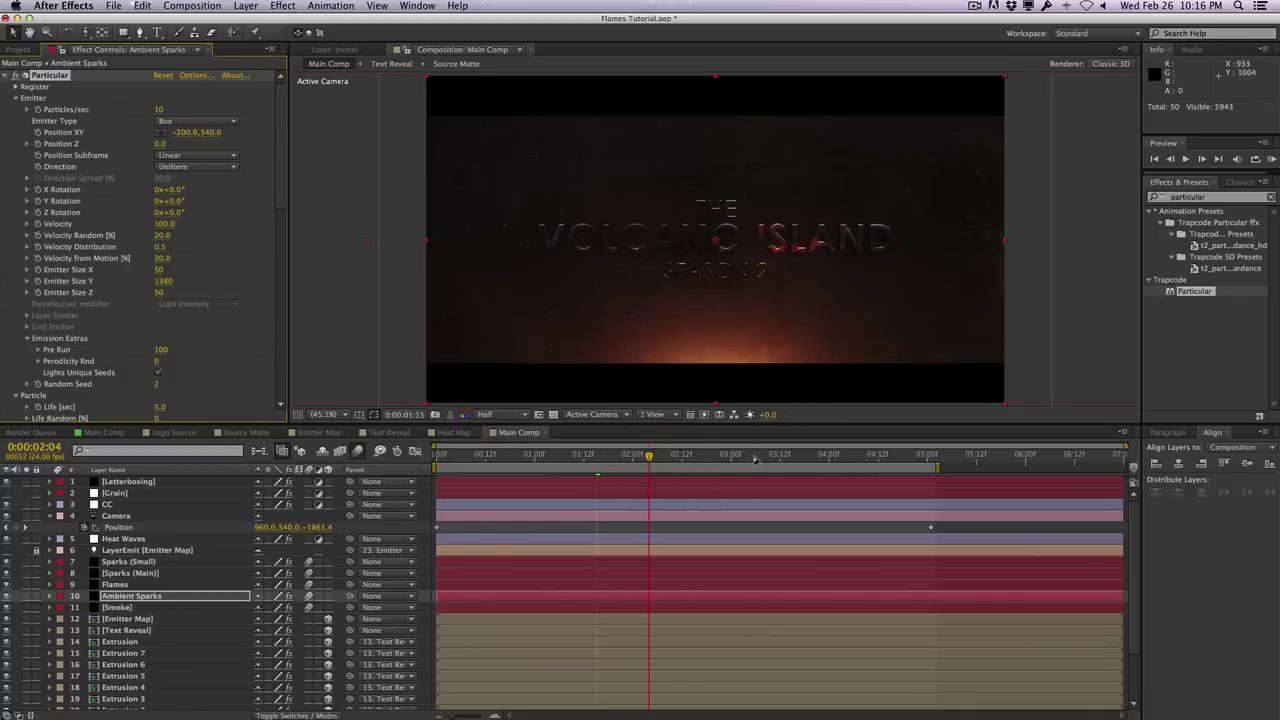
click(783, 457)
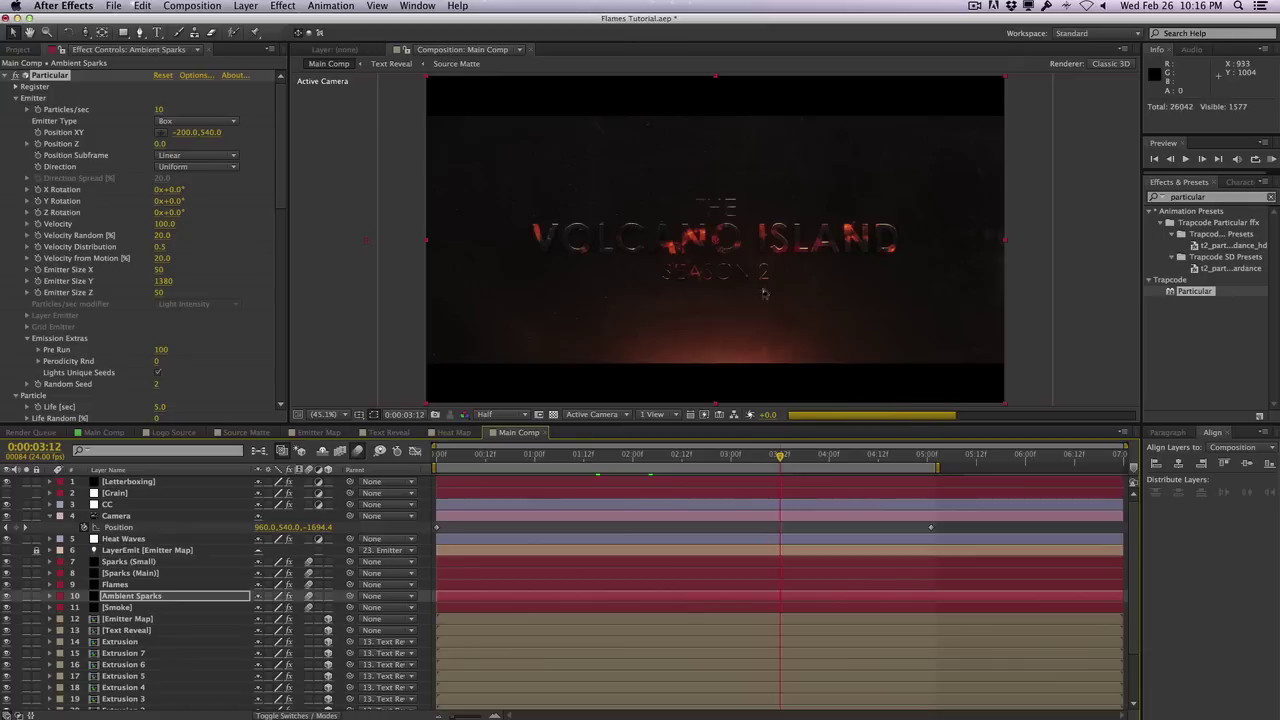
Shape the Sparks (Small) Opacity over Life curve to fade out smoothly toward particle death and copy the curve
click(184, 572)
click(180, 561)
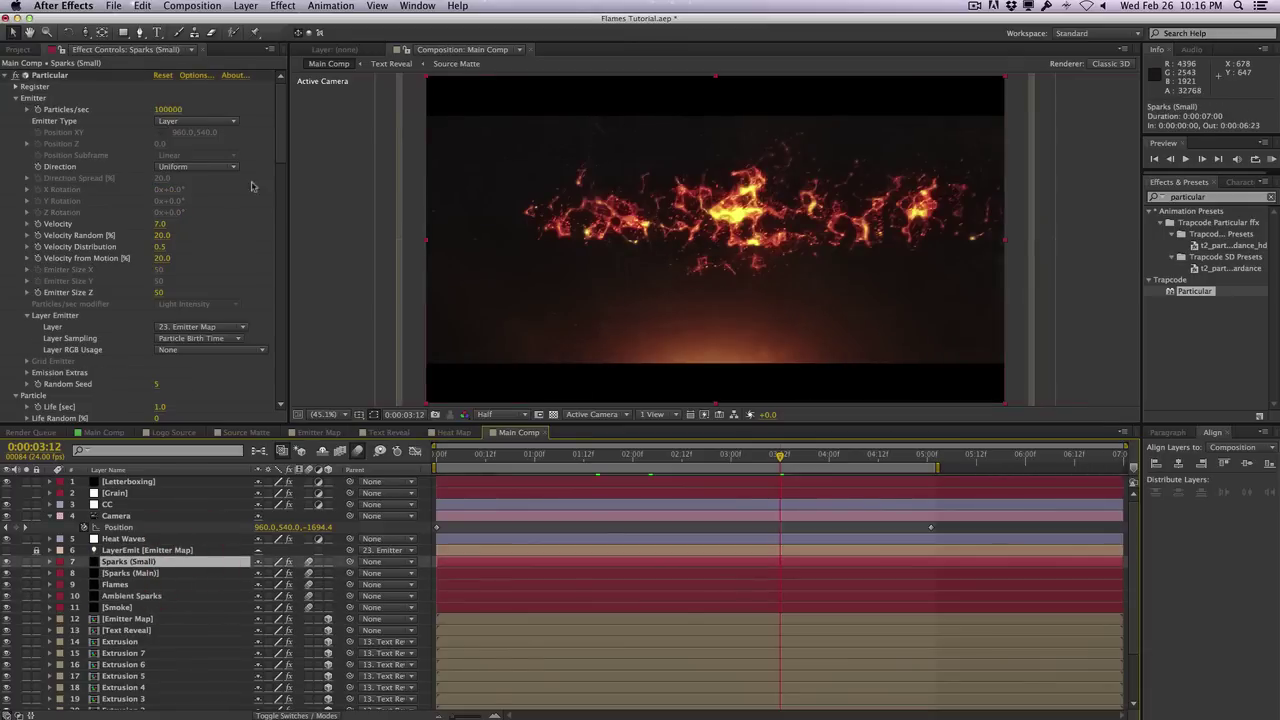
drag(280, 139, 280, 200)
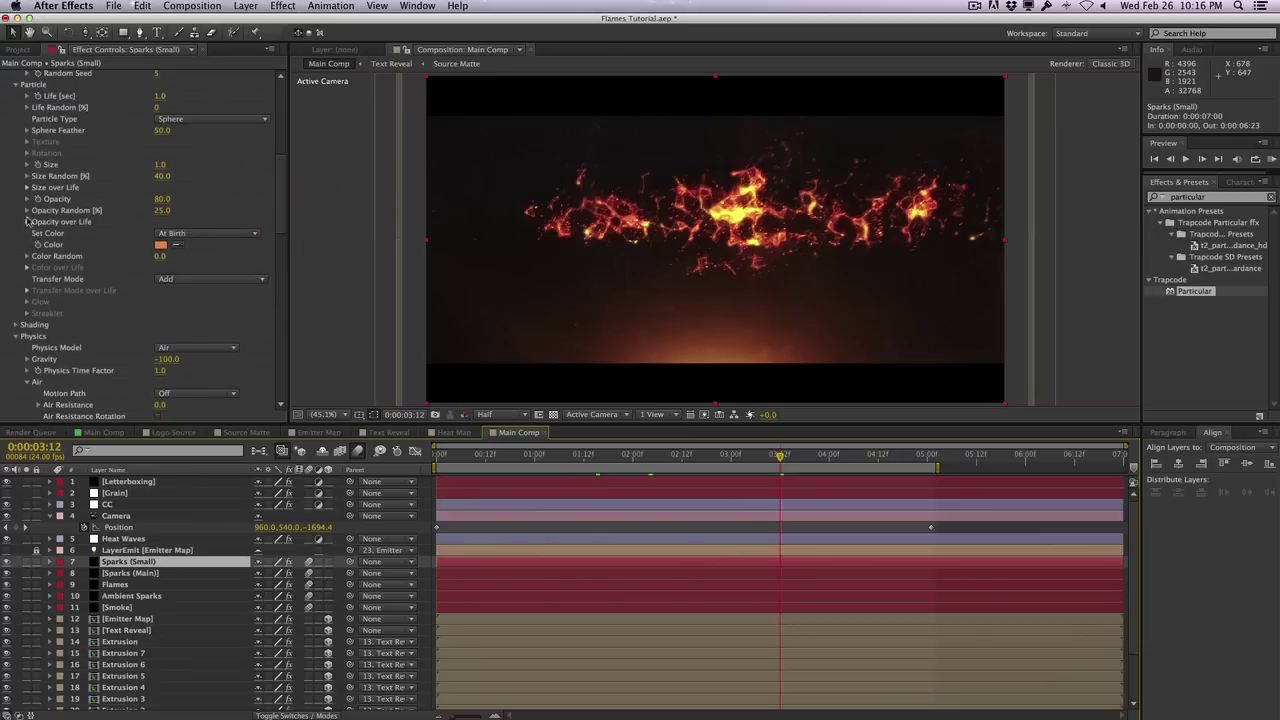
click(28, 220)
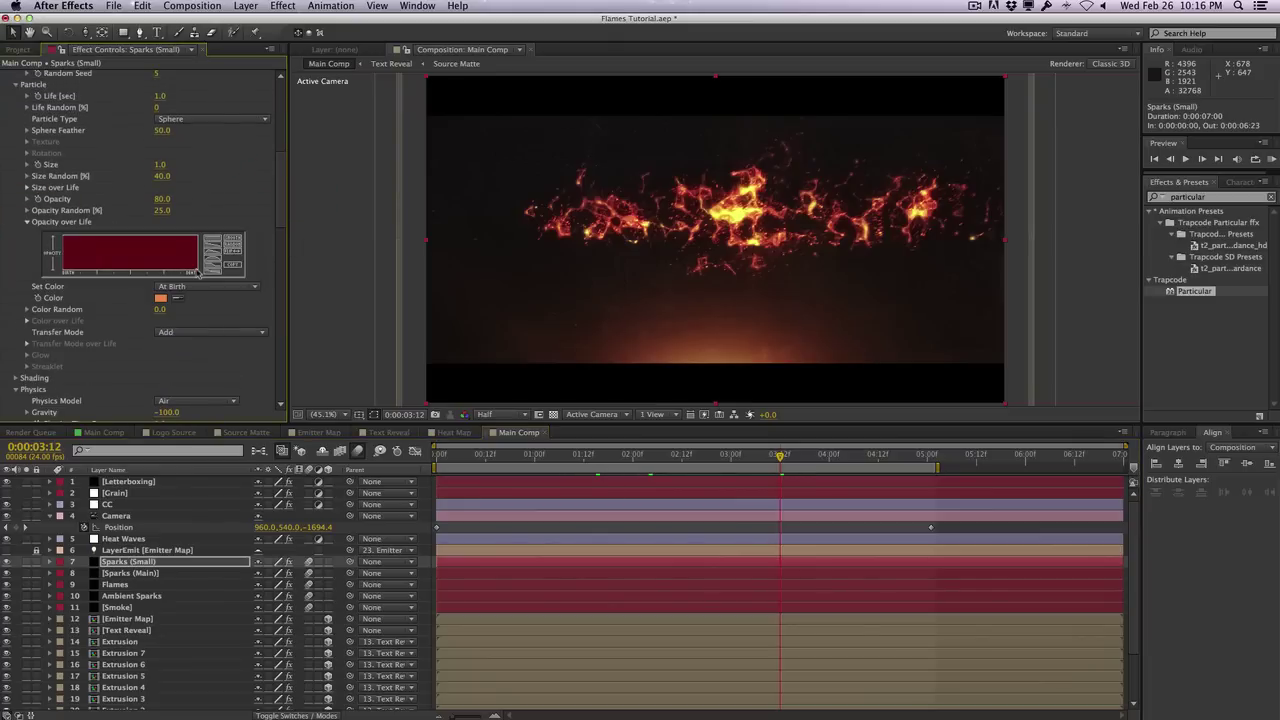
mouse_move(198, 271)
mouse_down()
mouse_move(176, 242)
mouse_move(146, 238)
mouse_up()
click(237, 240)
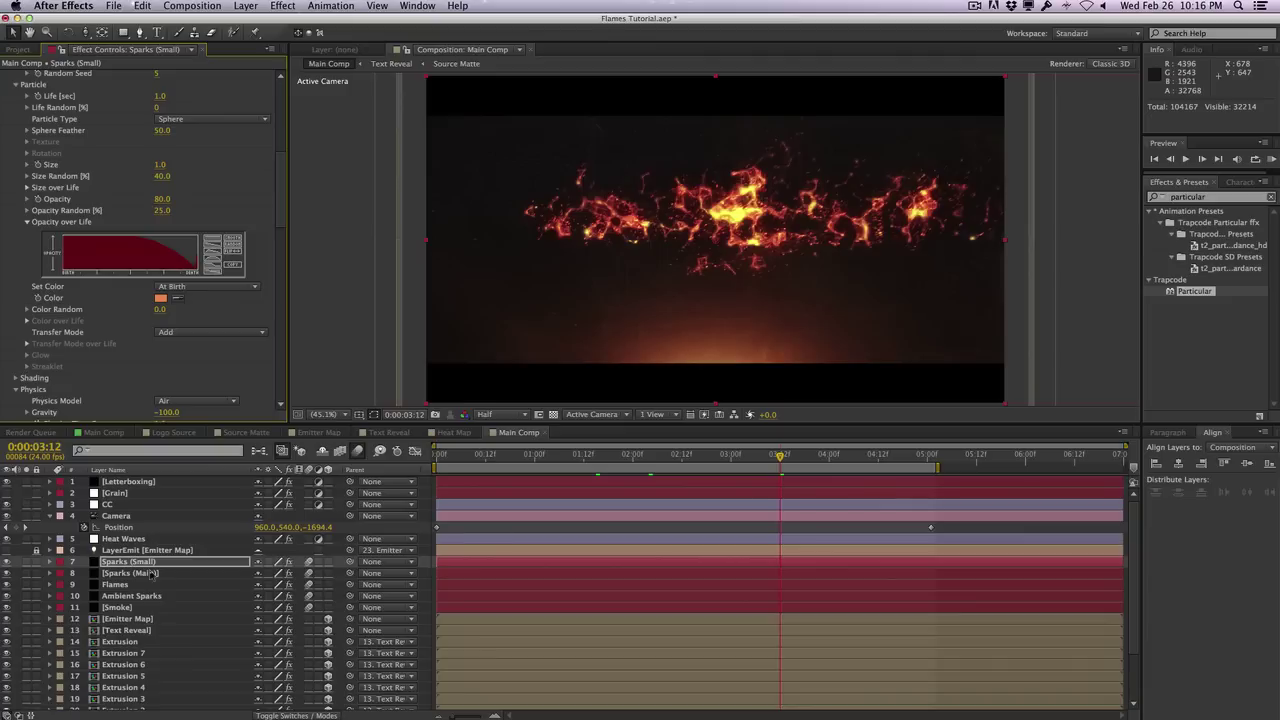
click(233, 268)
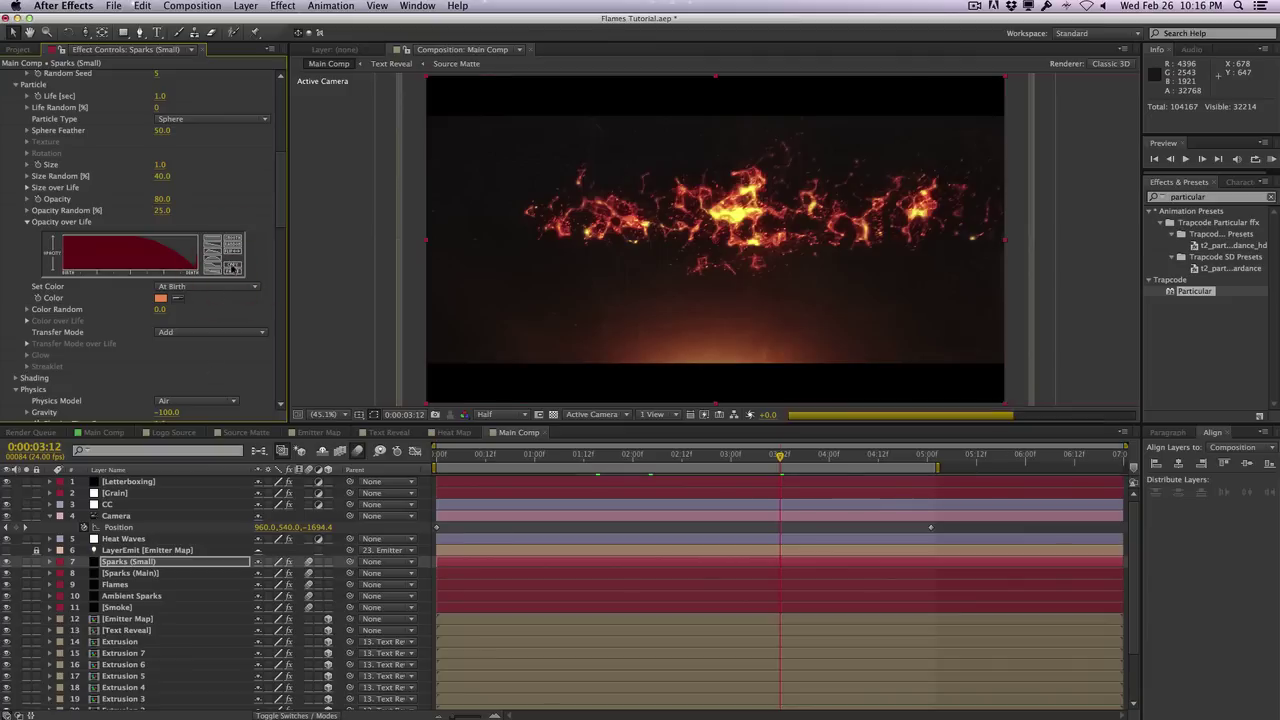
Paste the copied fade-out curve into Opacity over Life on the Sparks (Main) layer
click(131, 573)
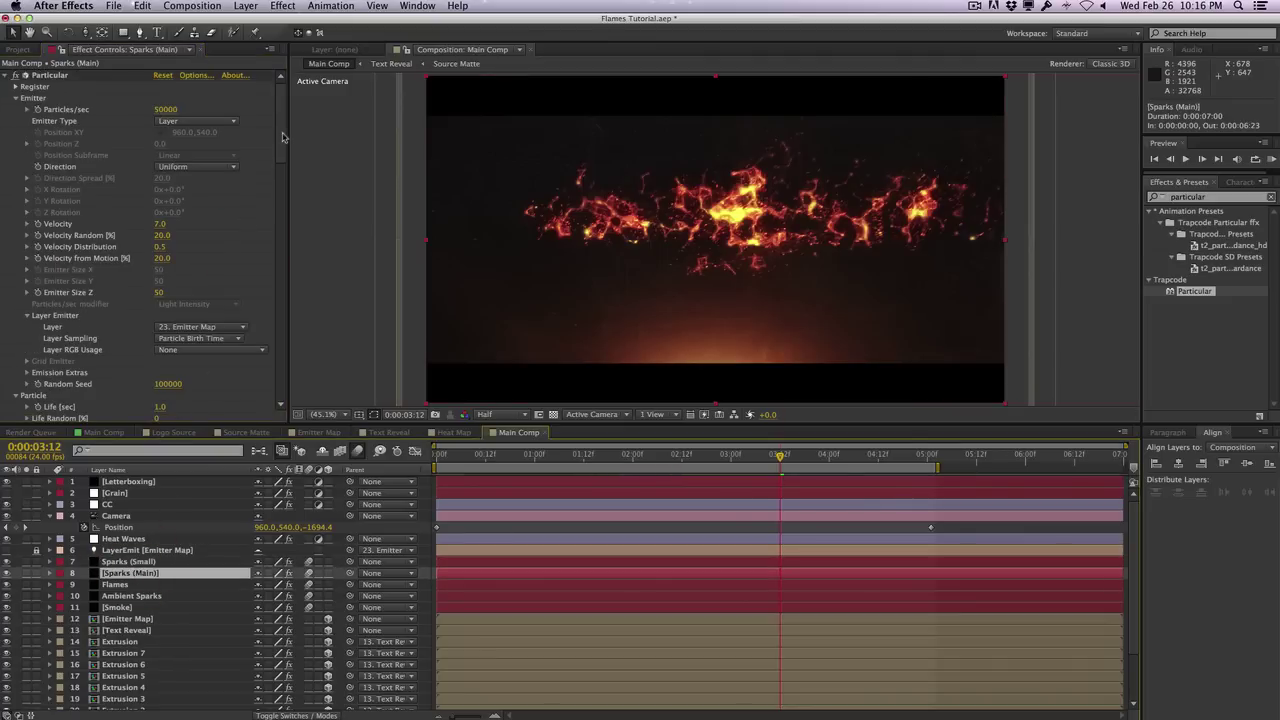
drag(283, 142, 269, 232)
scroll(269, 232, up, 3)
click(271, 229)
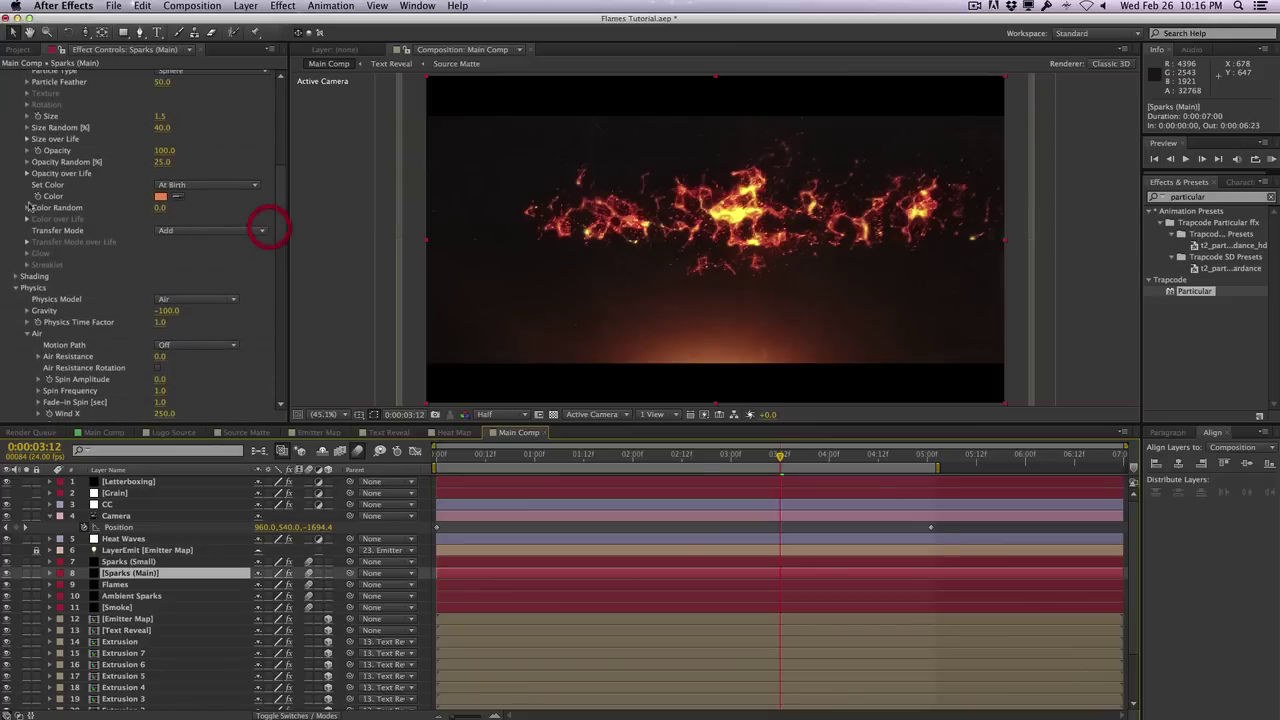
click(26, 174)
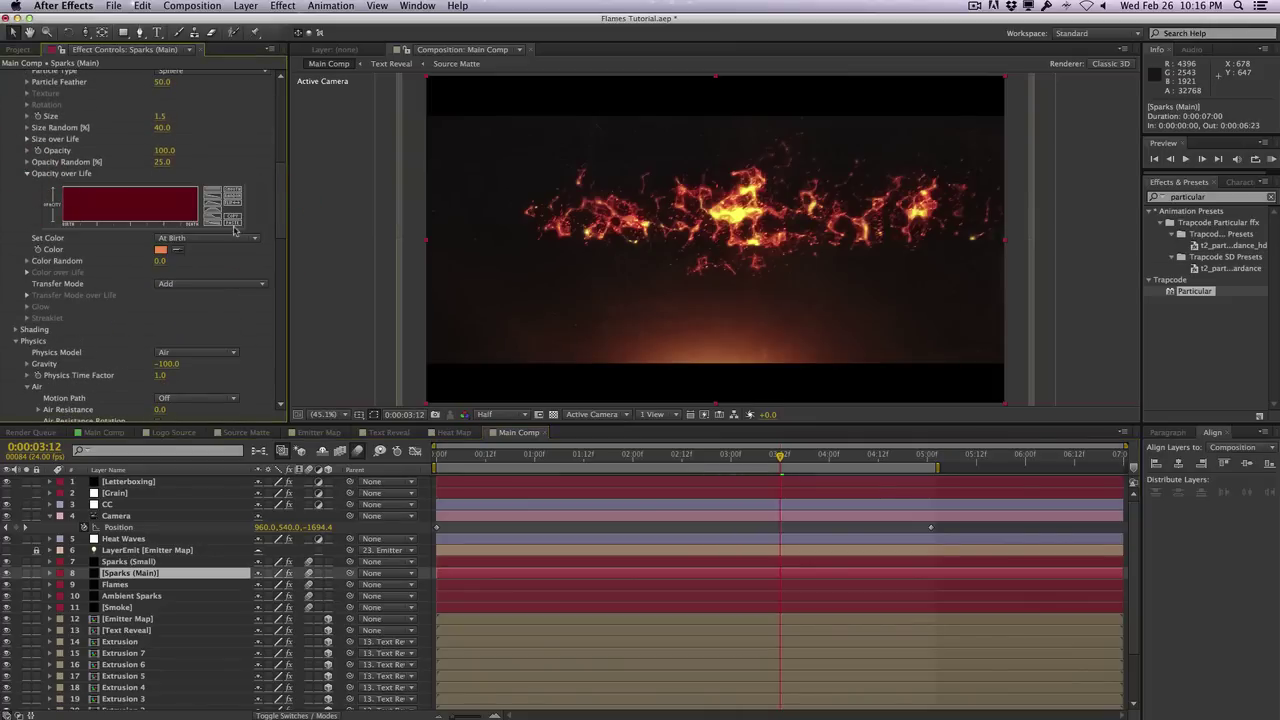
Paste the same fade-out curve into Opacity over Life on the Flames layer
click(149, 585)
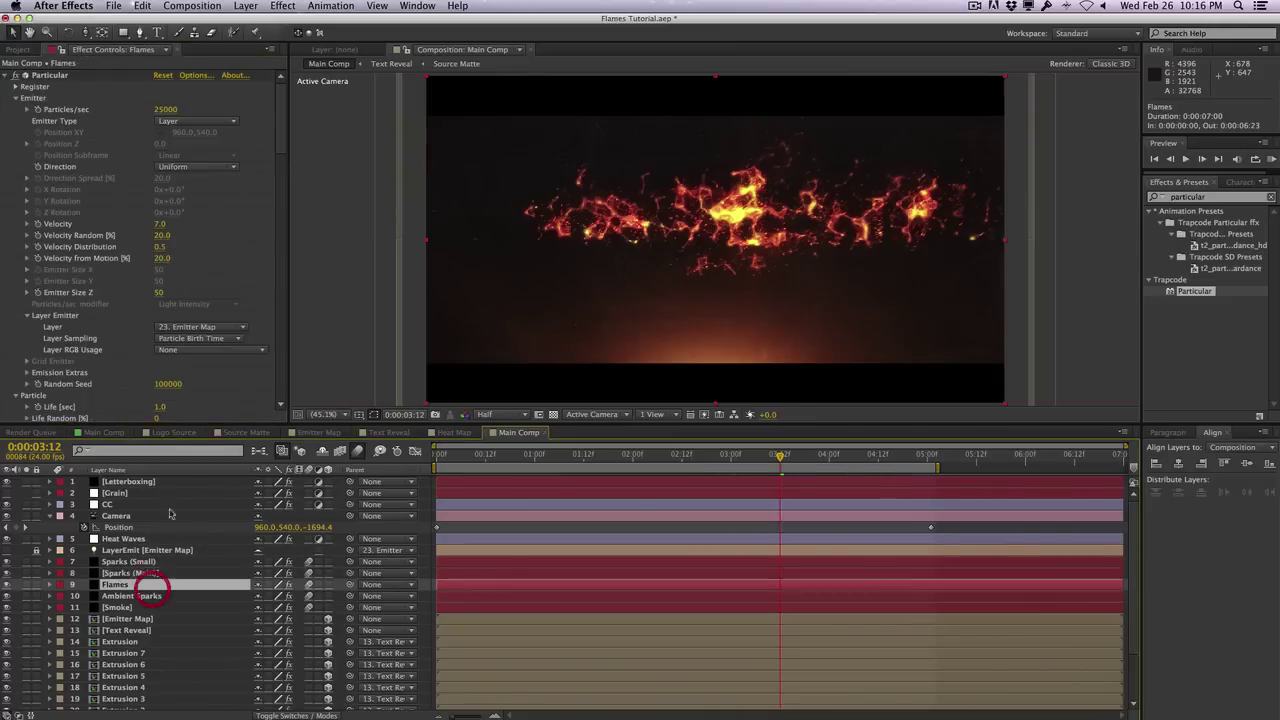
drag(283, 138, 266, 200)
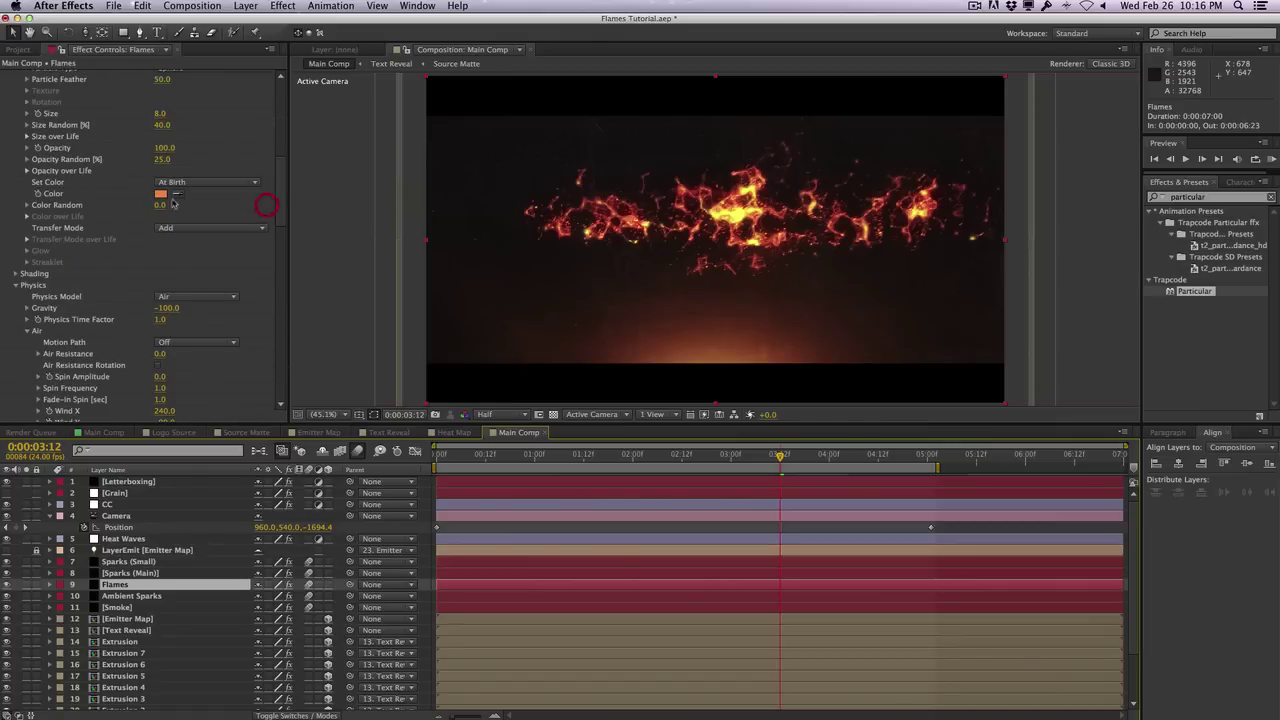
click(26, 171)
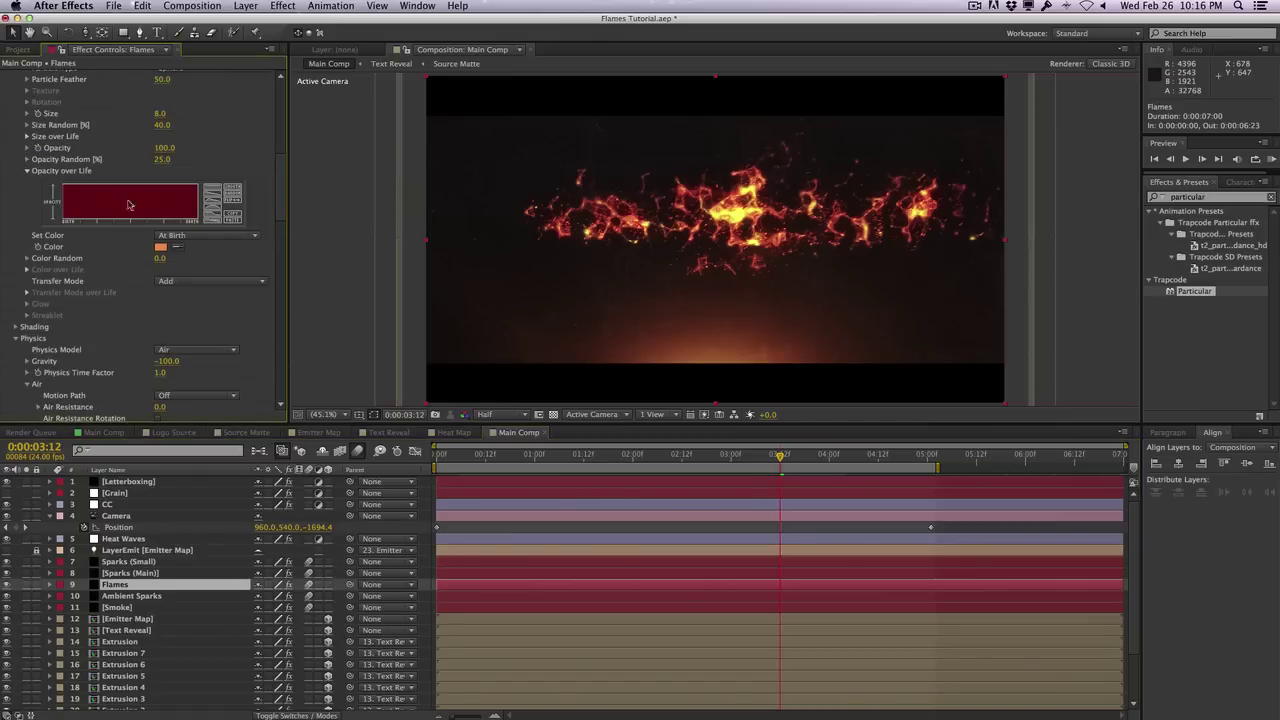
click(233, 221)
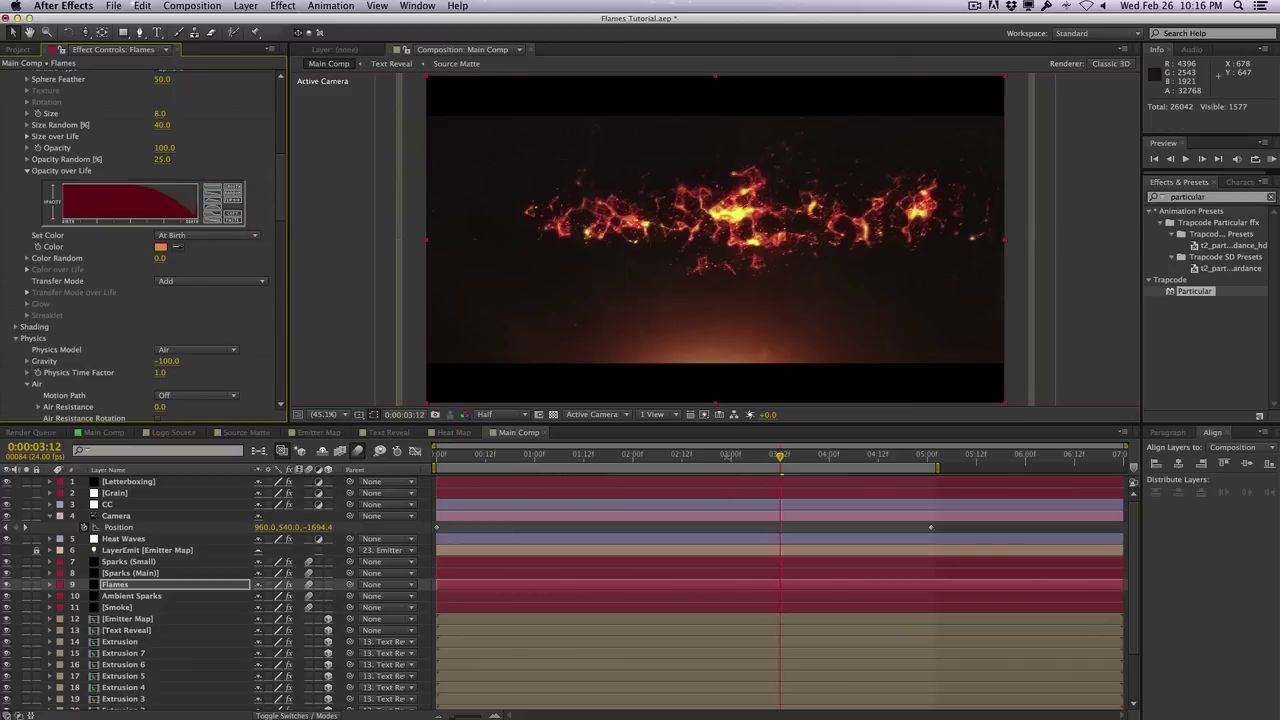
Check the flames at 0:00:04:06 and set the Flames particle life to 0.8 seconds
drag(669, 458, 854, 456)
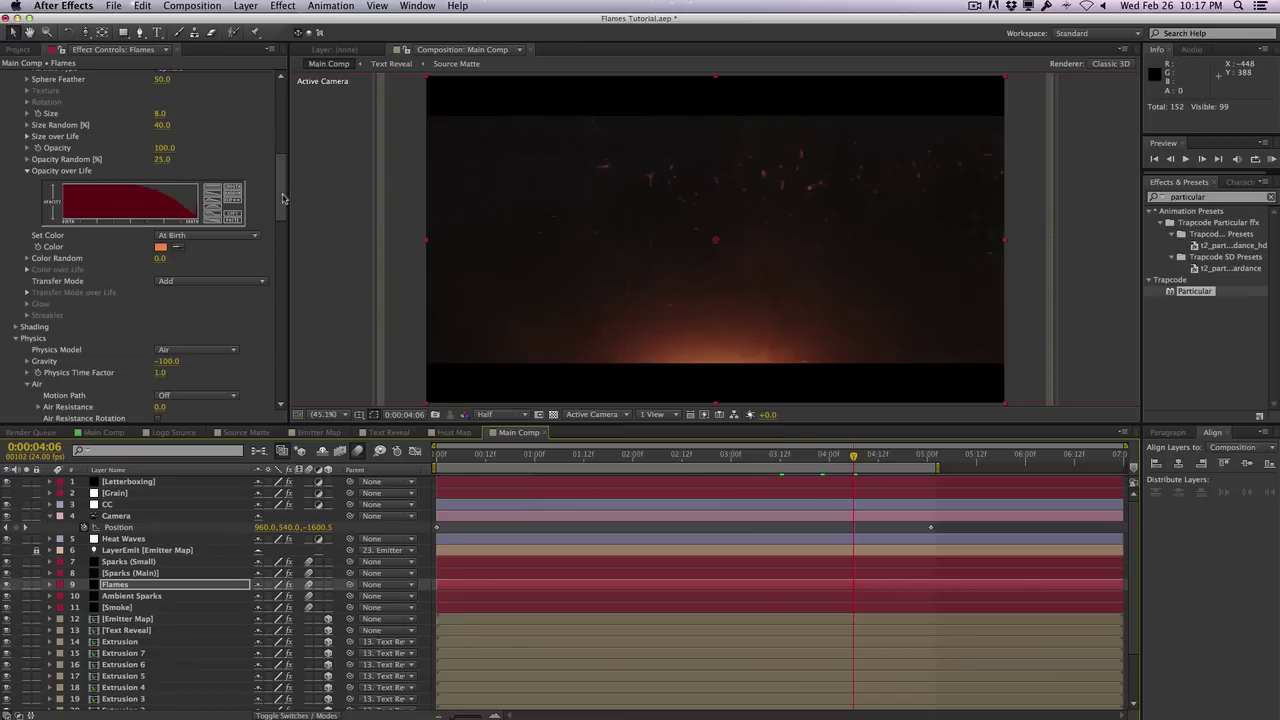
scroll(282, 177, up, 3)
scroll(282, 177, up, 2)
click(160, 194)
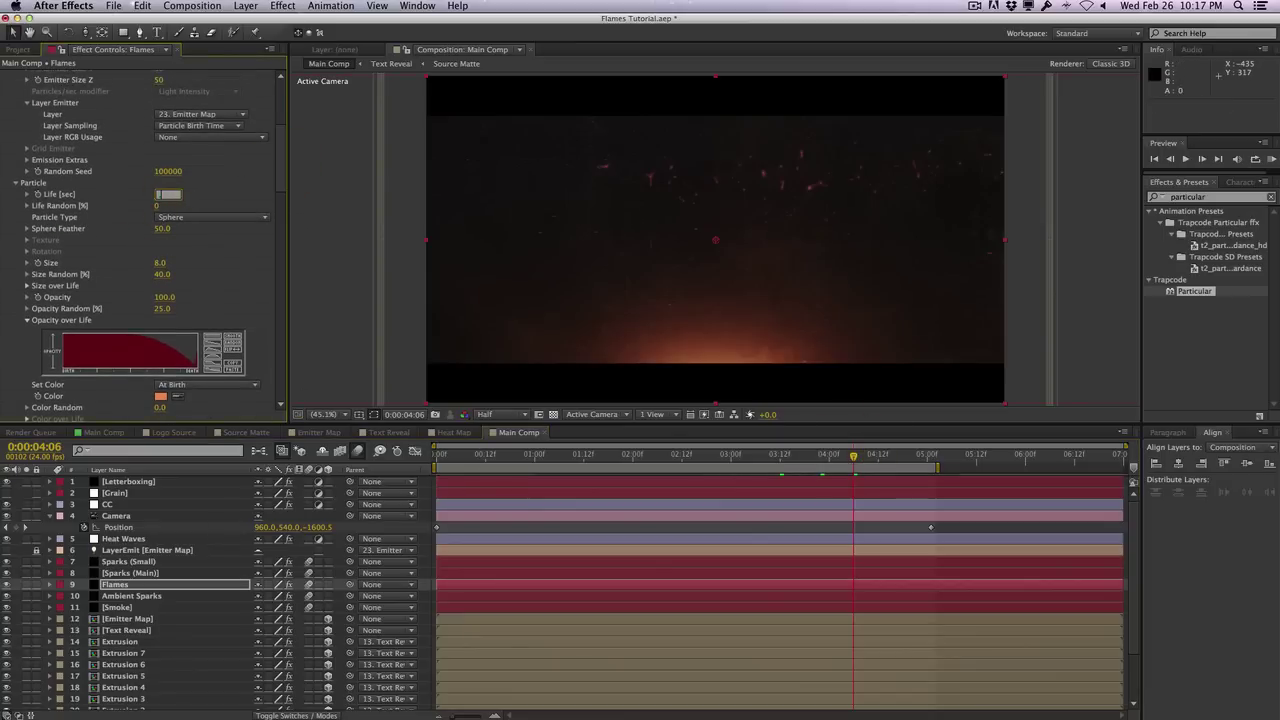
text(0.8)
key(Return)
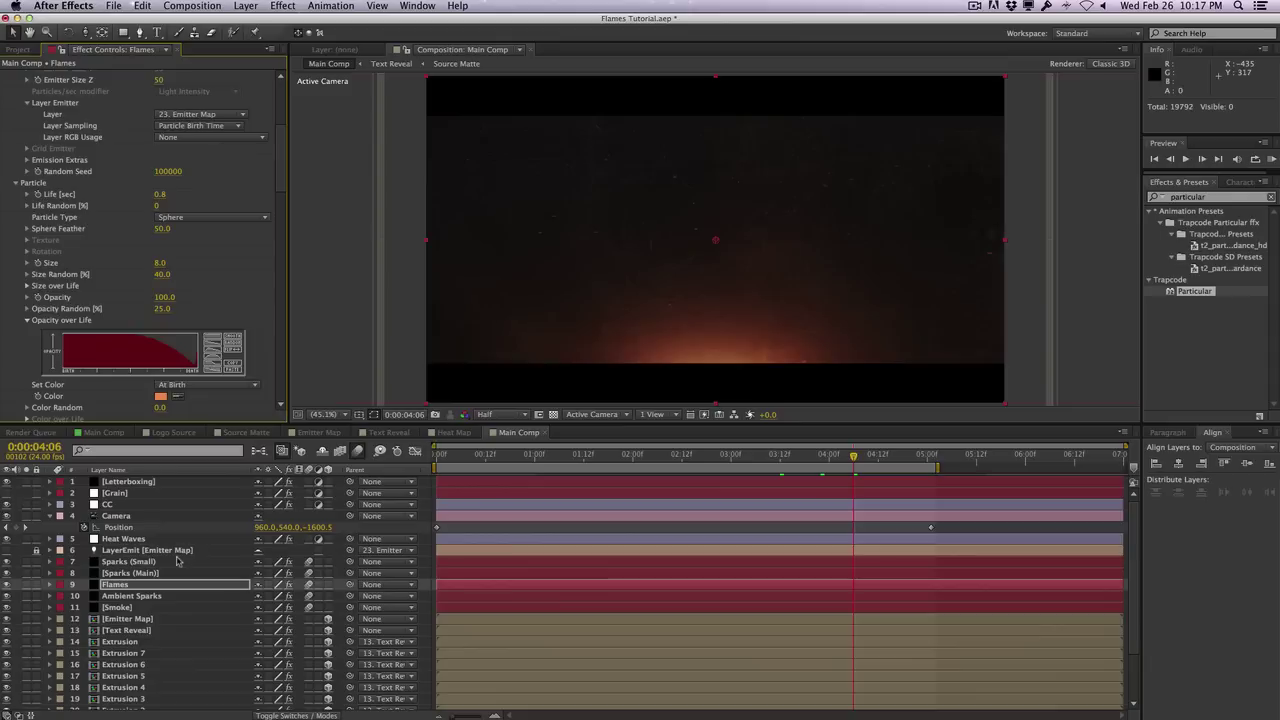
Set the particle life of the Sparks (Small) layer to 0.9 seconds
click(177, 562)
scroll(284, 230, down, 10)
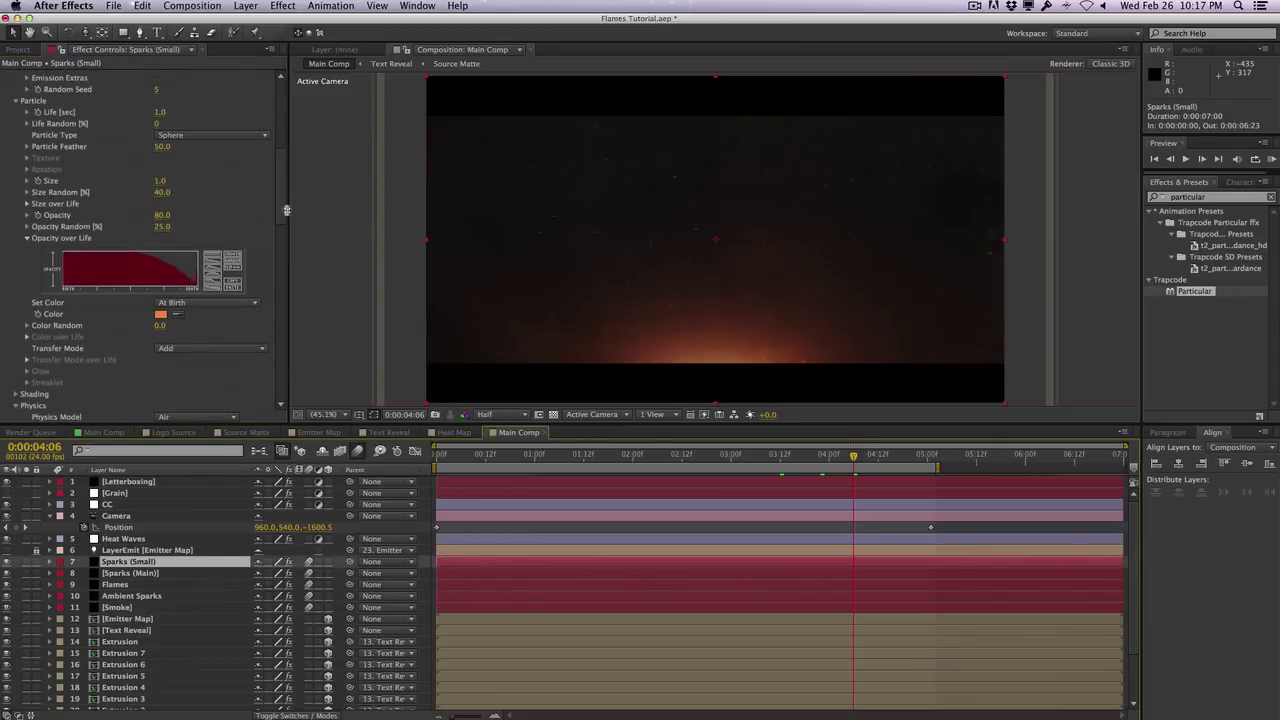
click(163, 112)
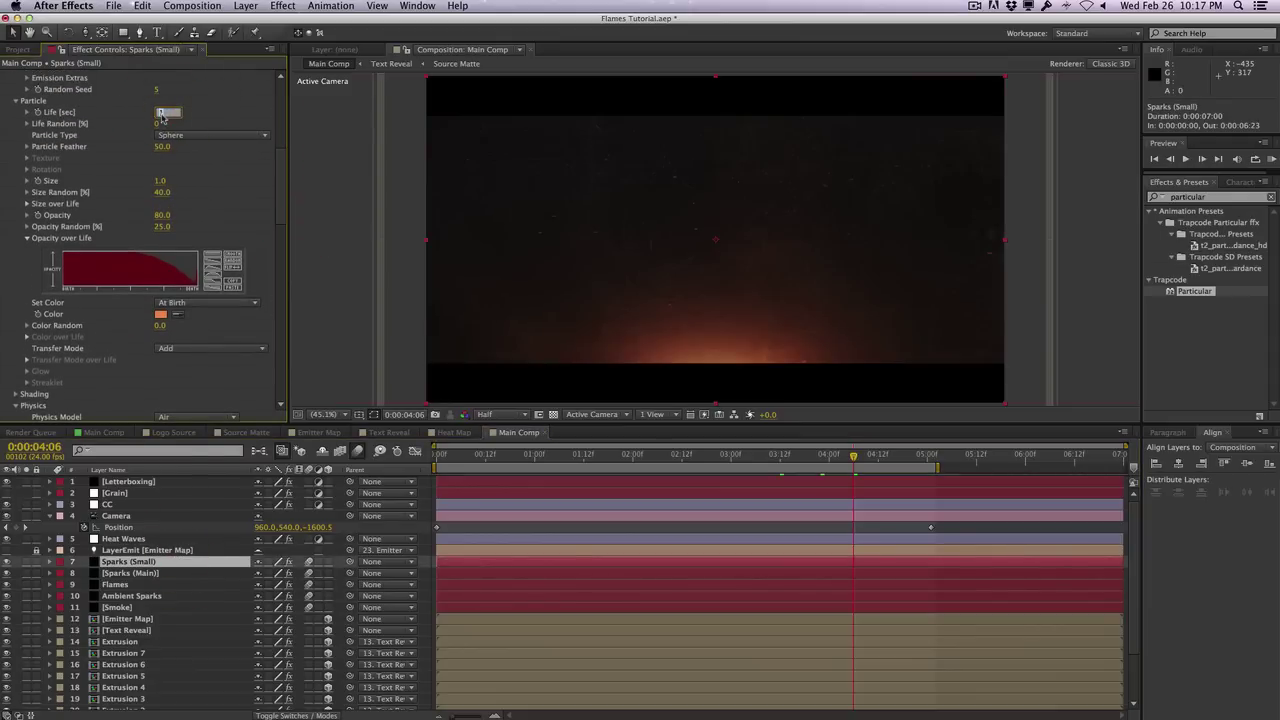
text(0.9)
key(Return)
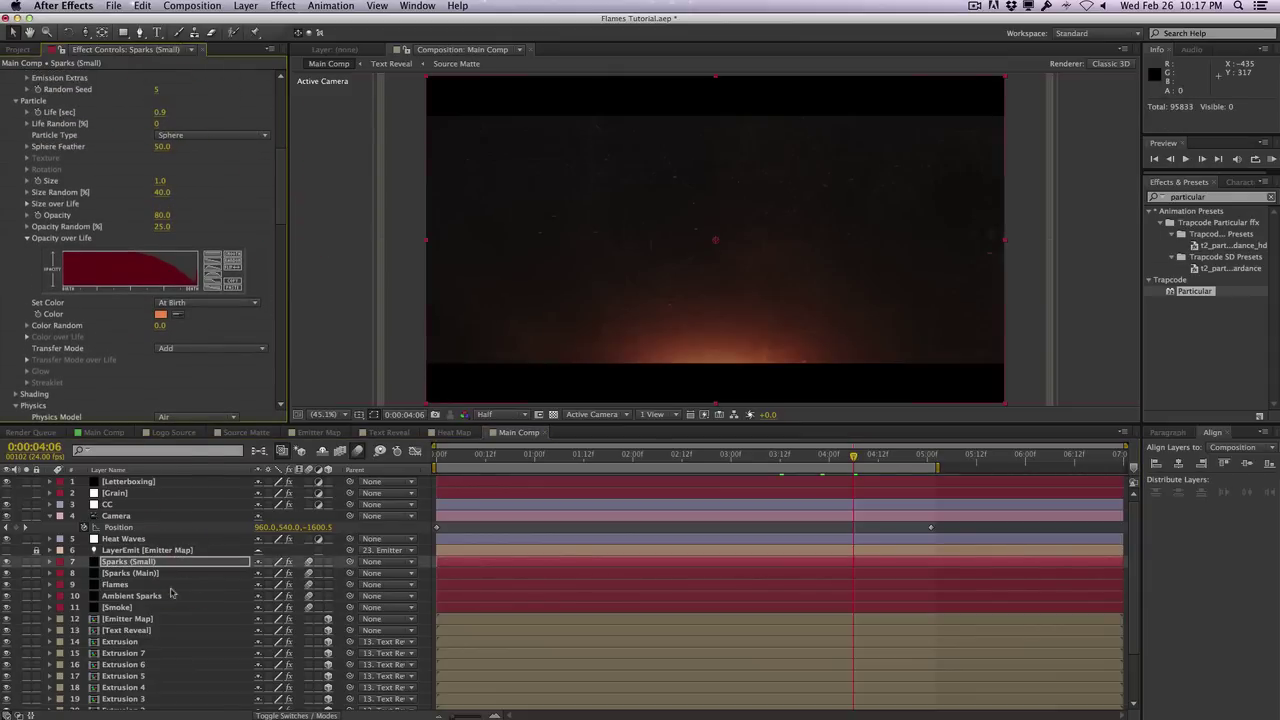
Set the particle life of the Sparks (Main) layer to 0.8 seconds
click(170, 573)
scroll(281, 213, down, 10)
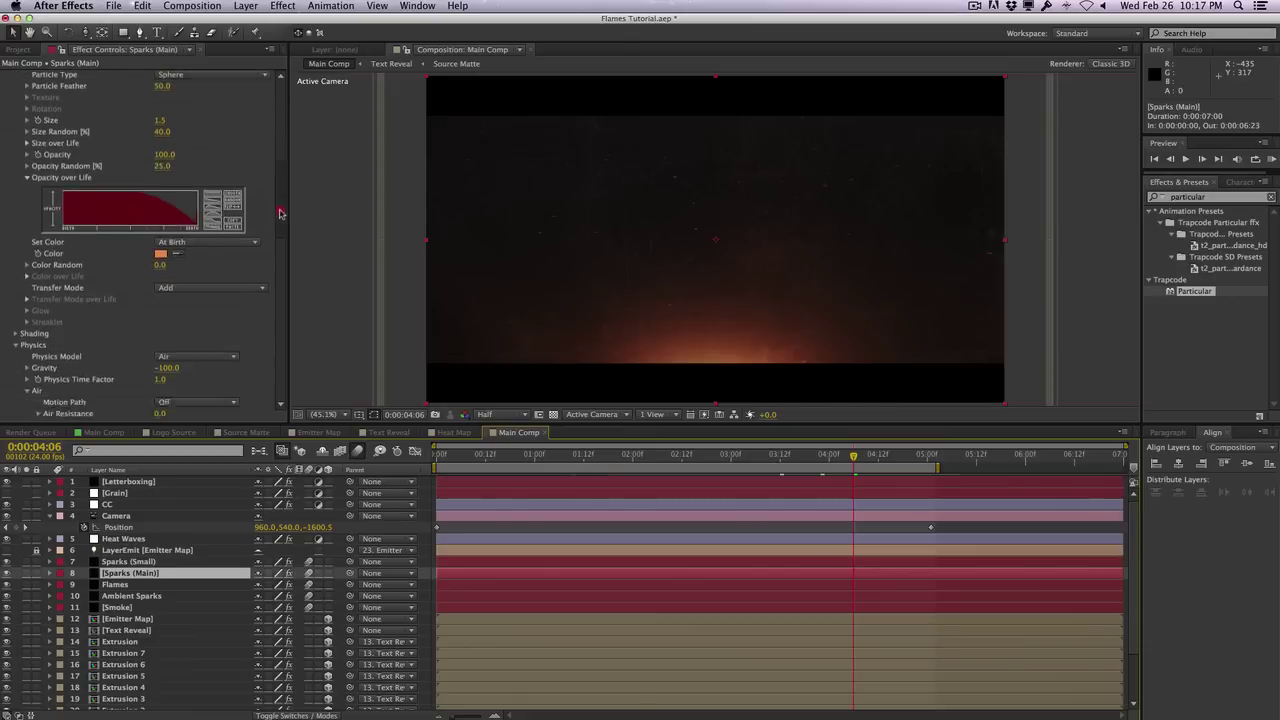
scroll(281, 213, up, 10)
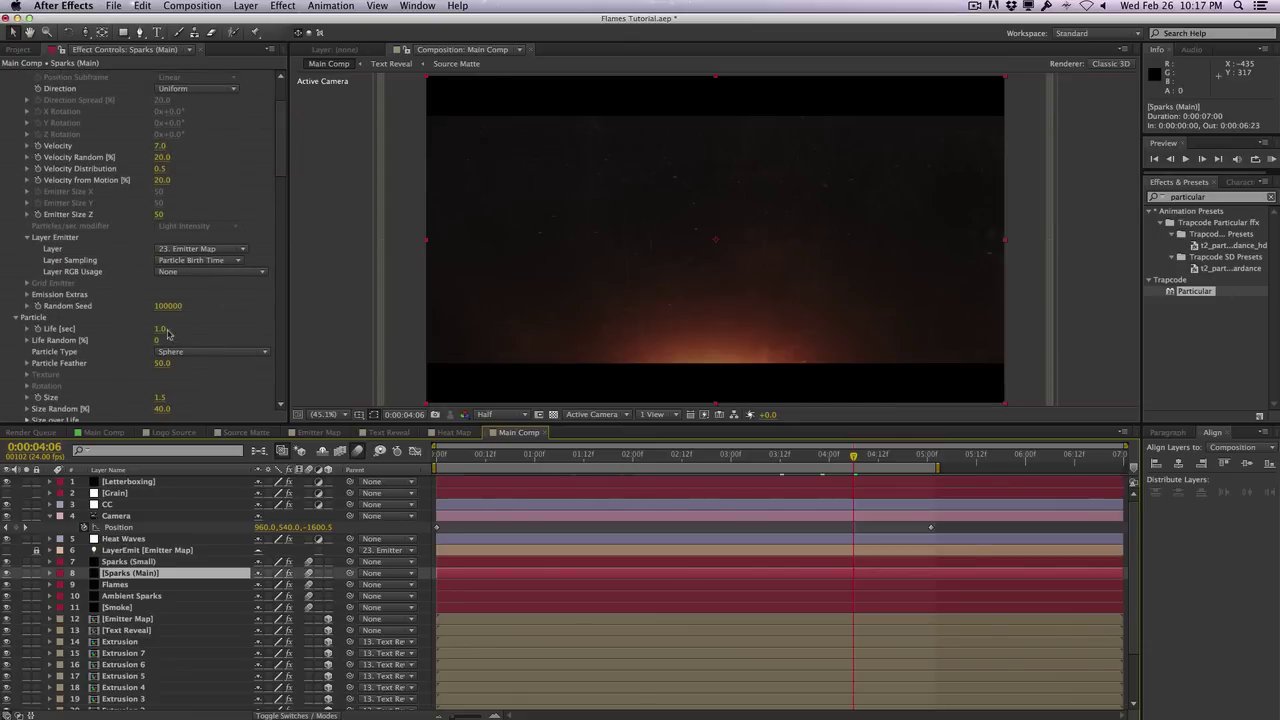
click(161, 329)
text(0.8)
key(Return)
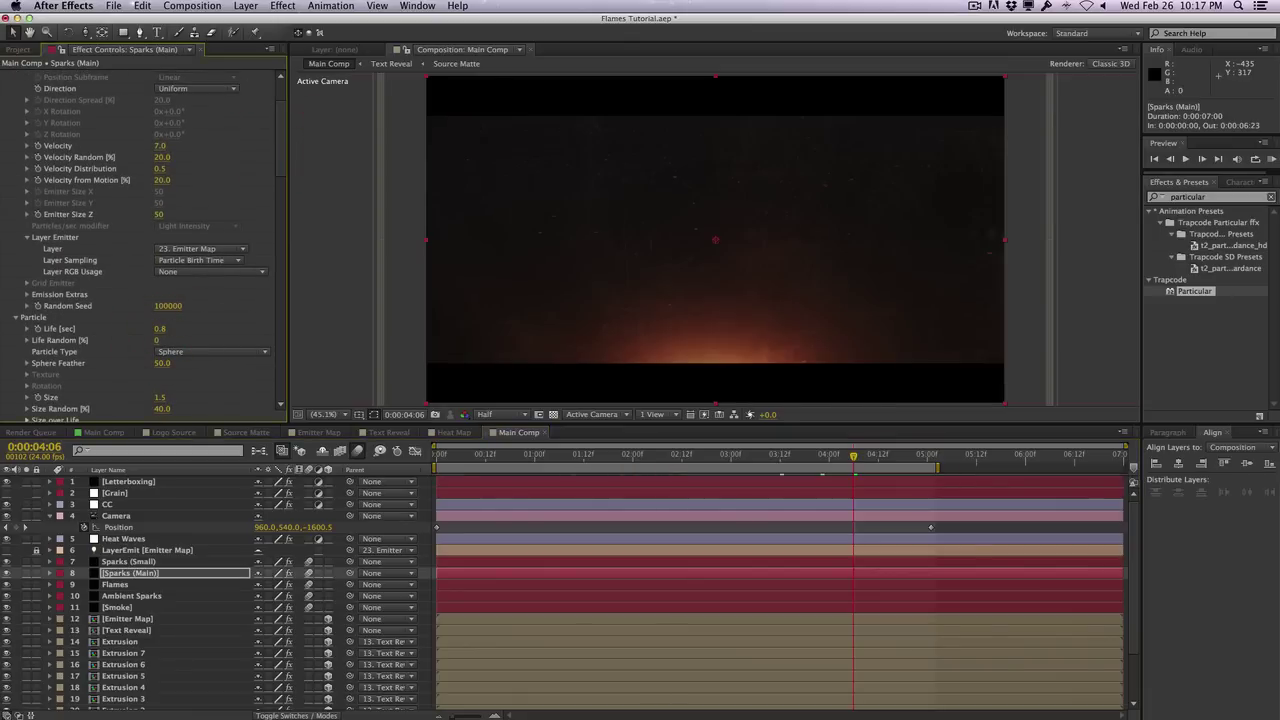
Shift the Ambient Sparks and Smoke layers slightly earlier and extend their ends to the end of the composition
click(115, 584)
click(150, 596)
shift+click(170, 607)
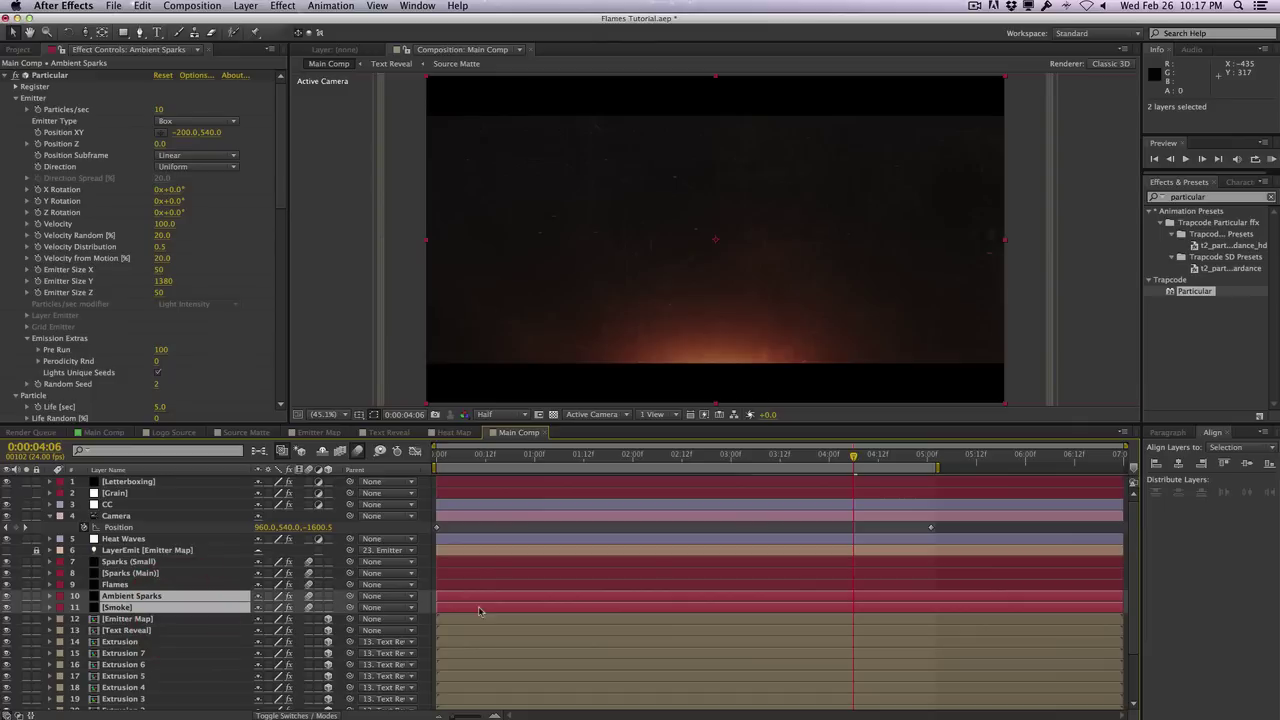
drag(478, 599, 445, 600)
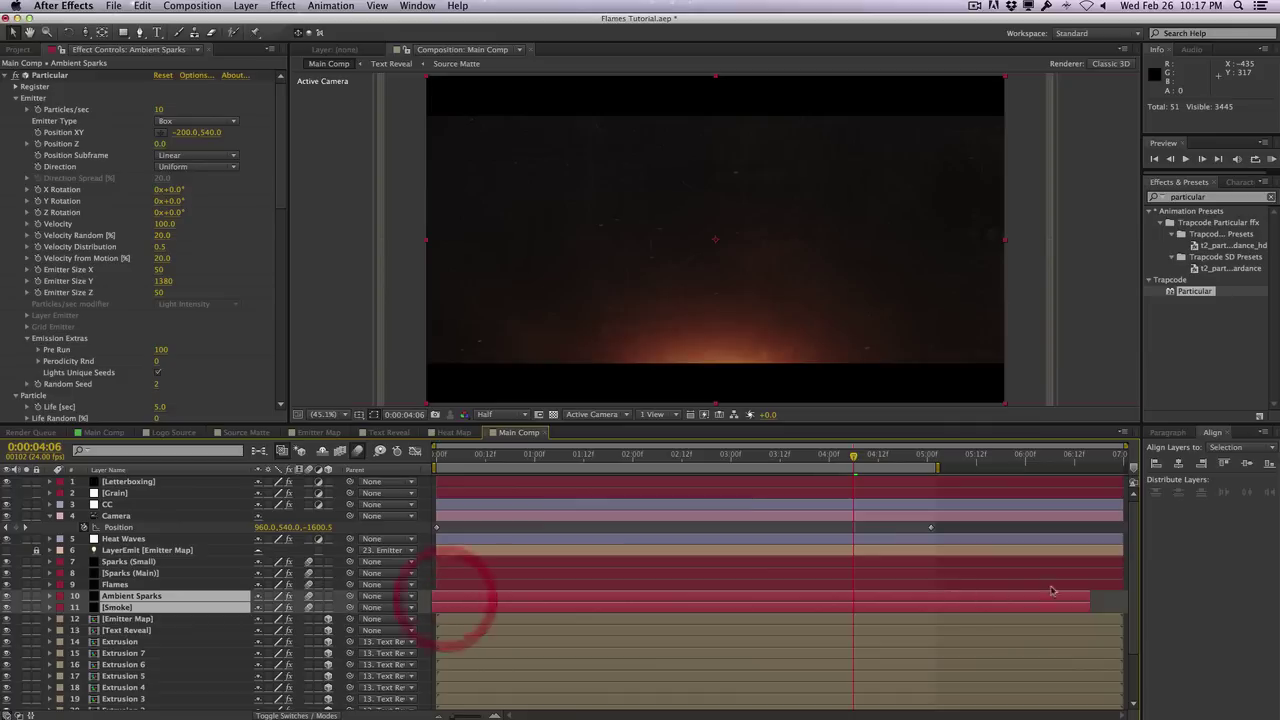
drag(1090, 600, 1122, 598)
key(super+z)
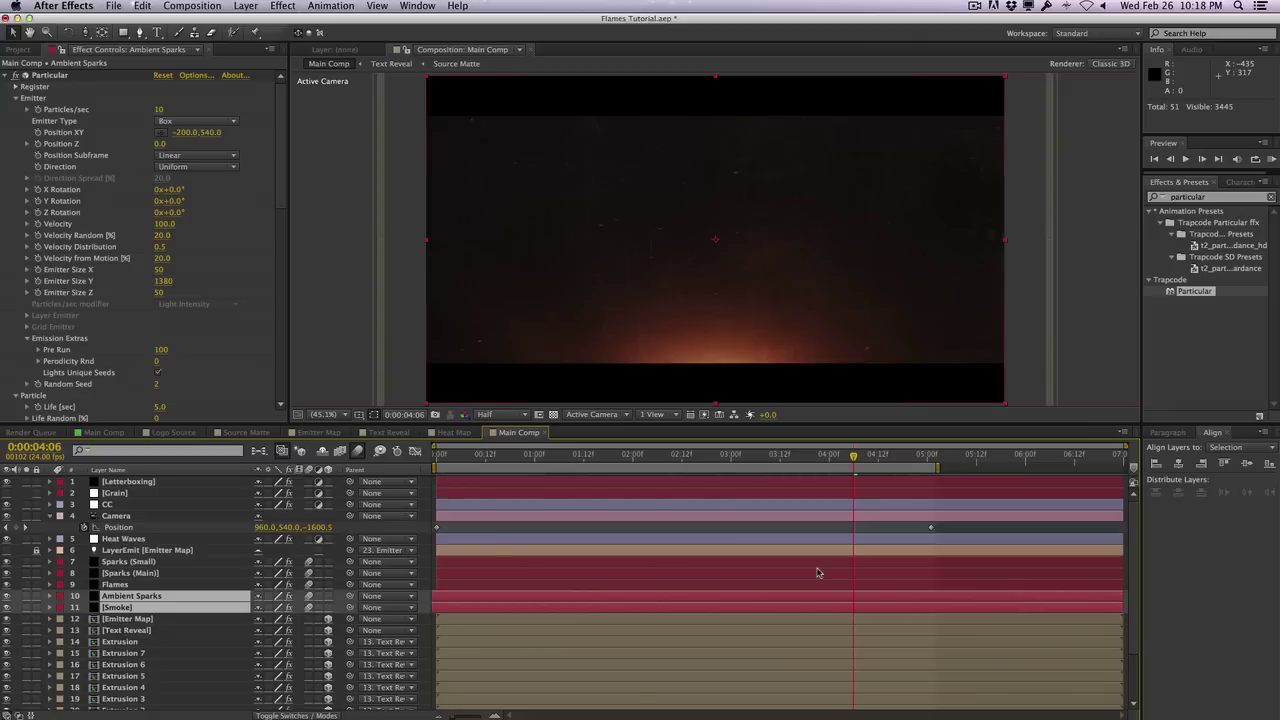
Review the Main Comp preview playback and scrub through the Emitter Map composition to examine the emission timing
click(400, 218)
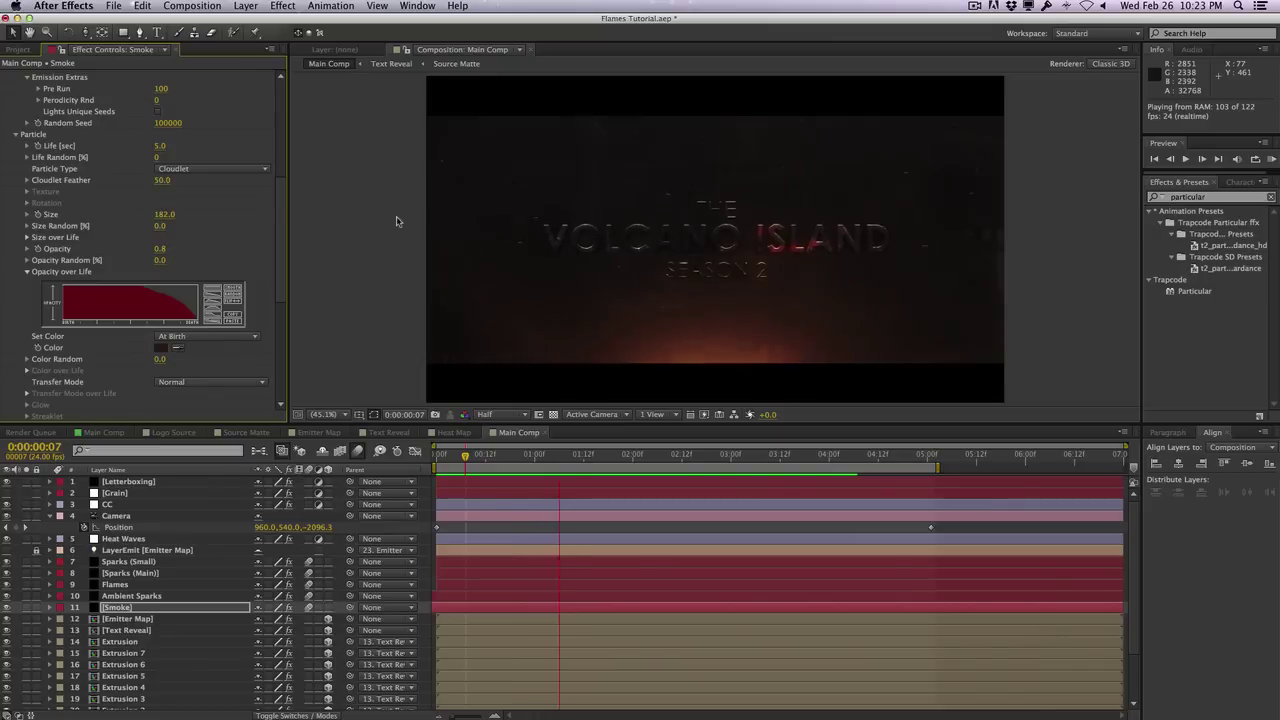
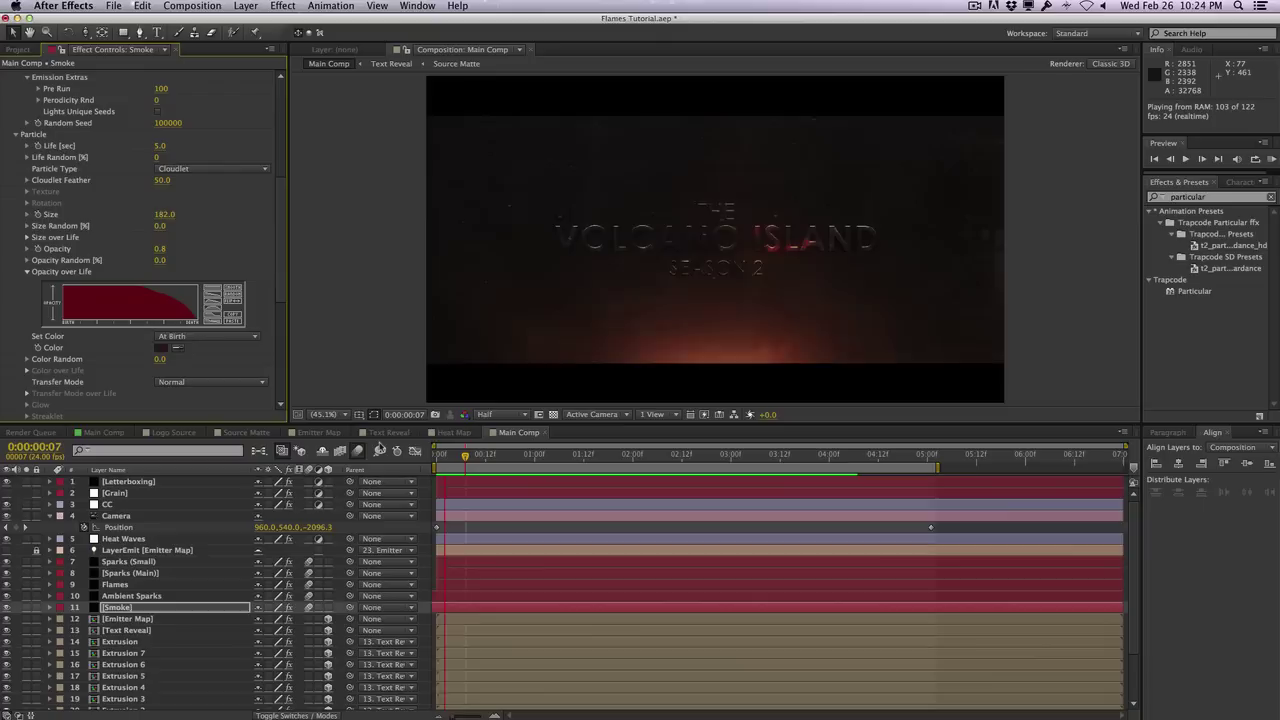
key(space)
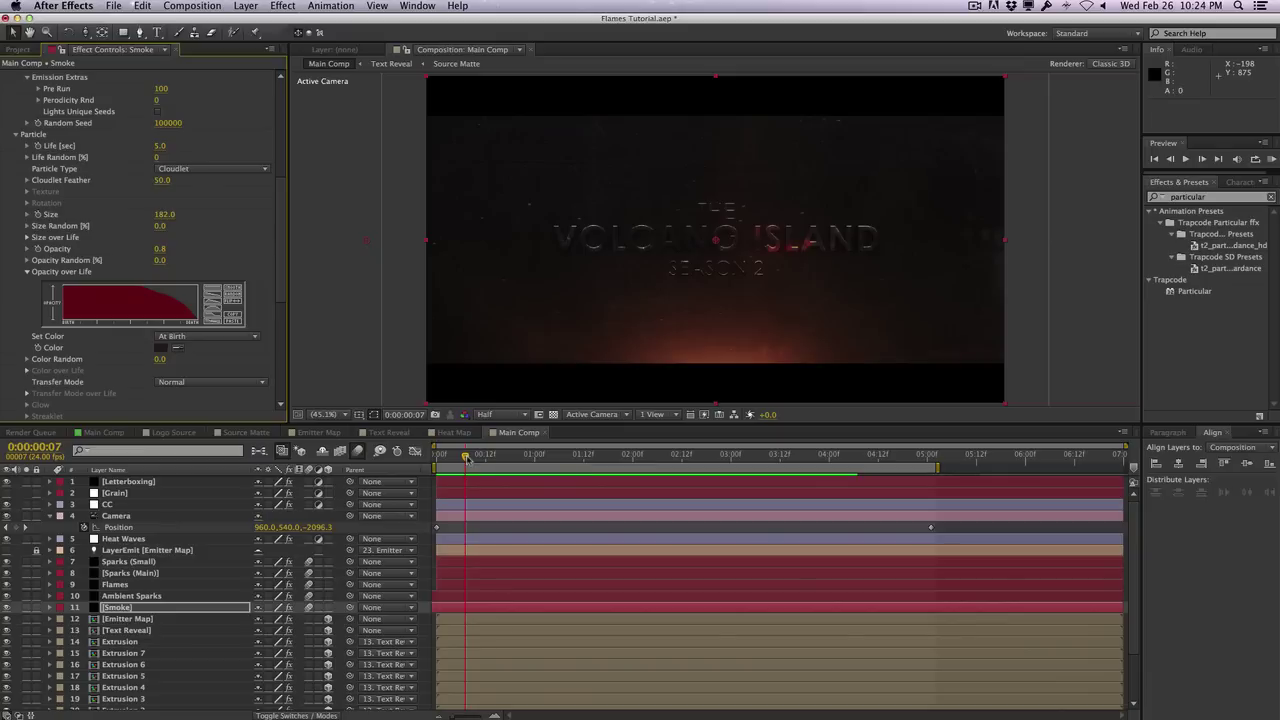
click(322, 435)
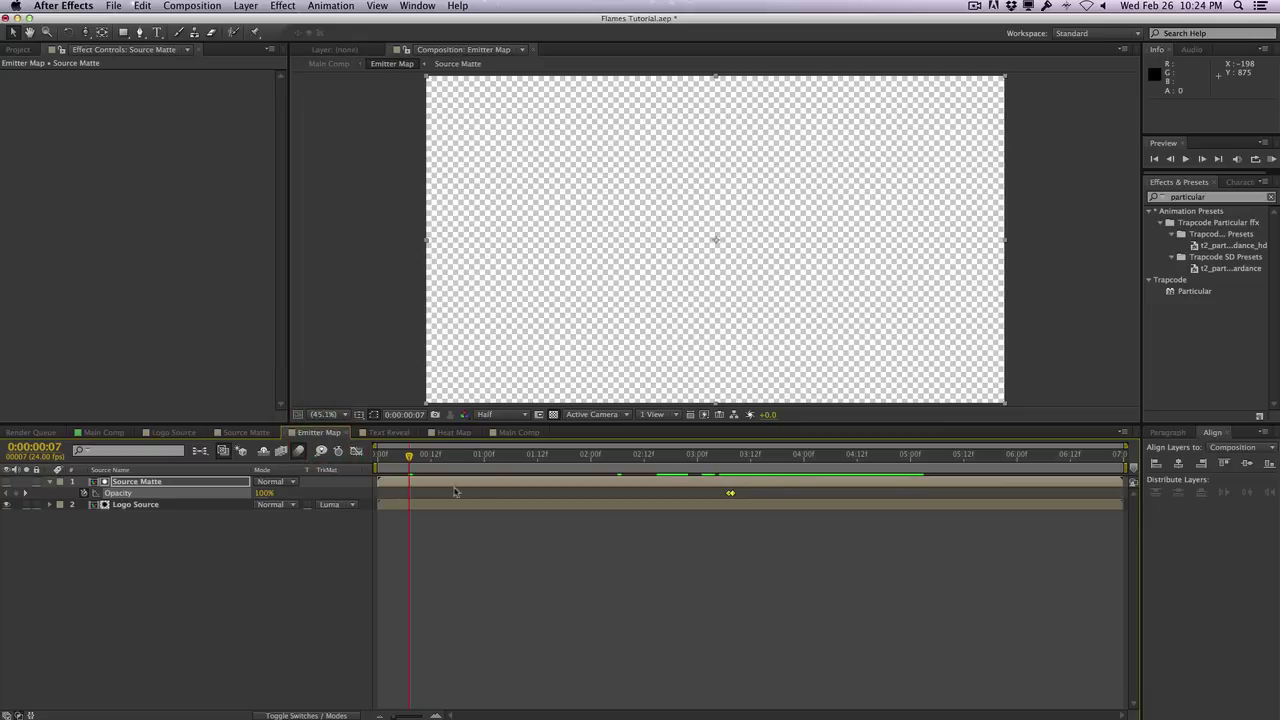
drag(409, 455, 626, 455)
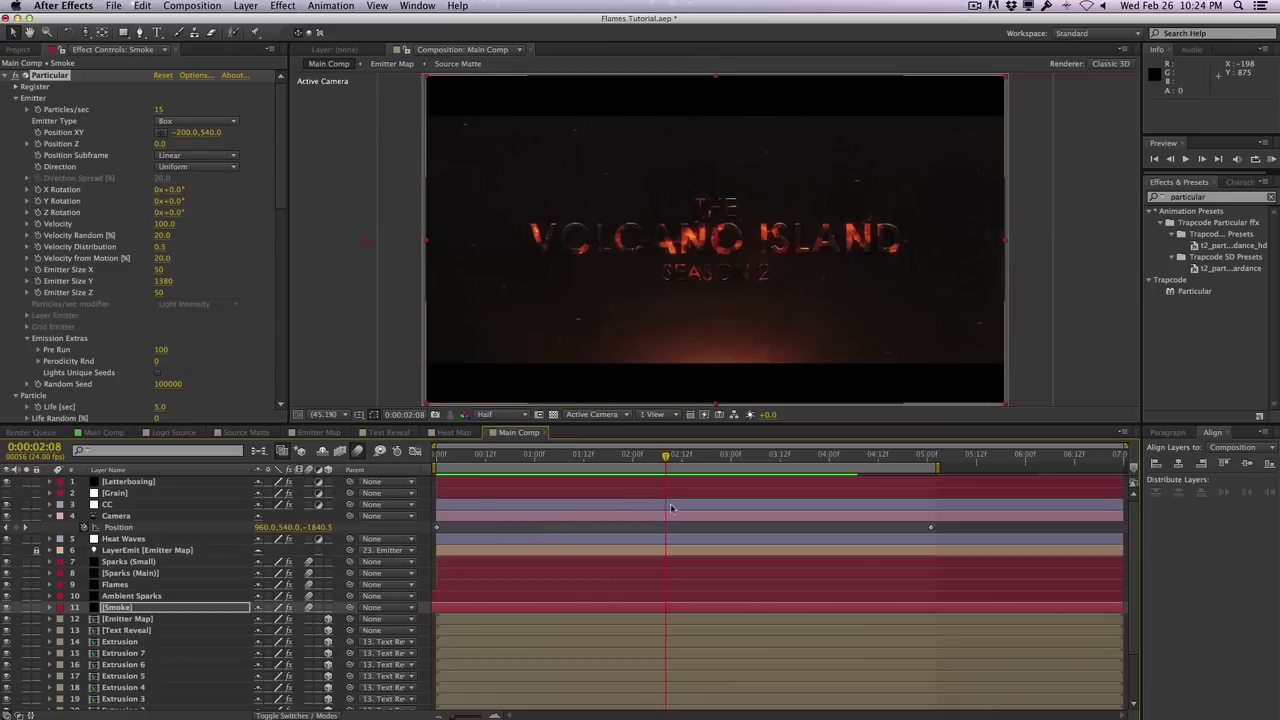
Examine the burning title at 0:00:02:20 in the Main Comp and compare it with the Logo Source composition
drag(668, 459, 718, 455)
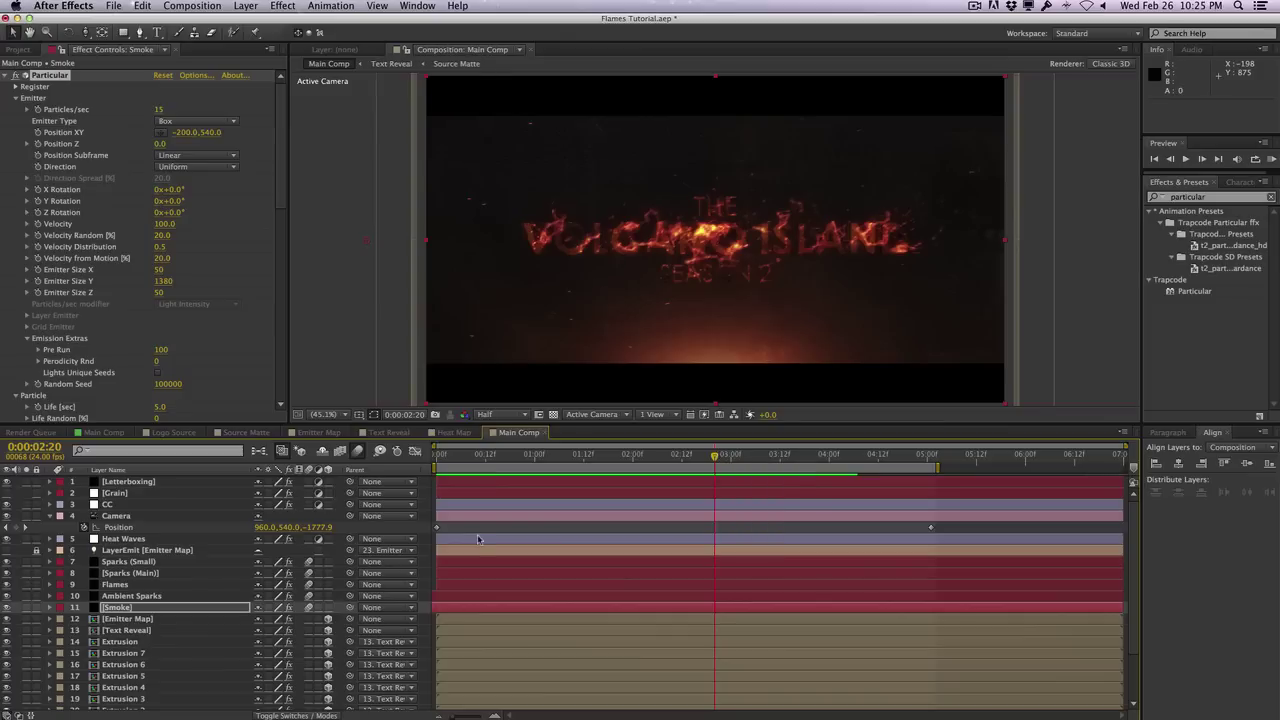
click(175, 432)
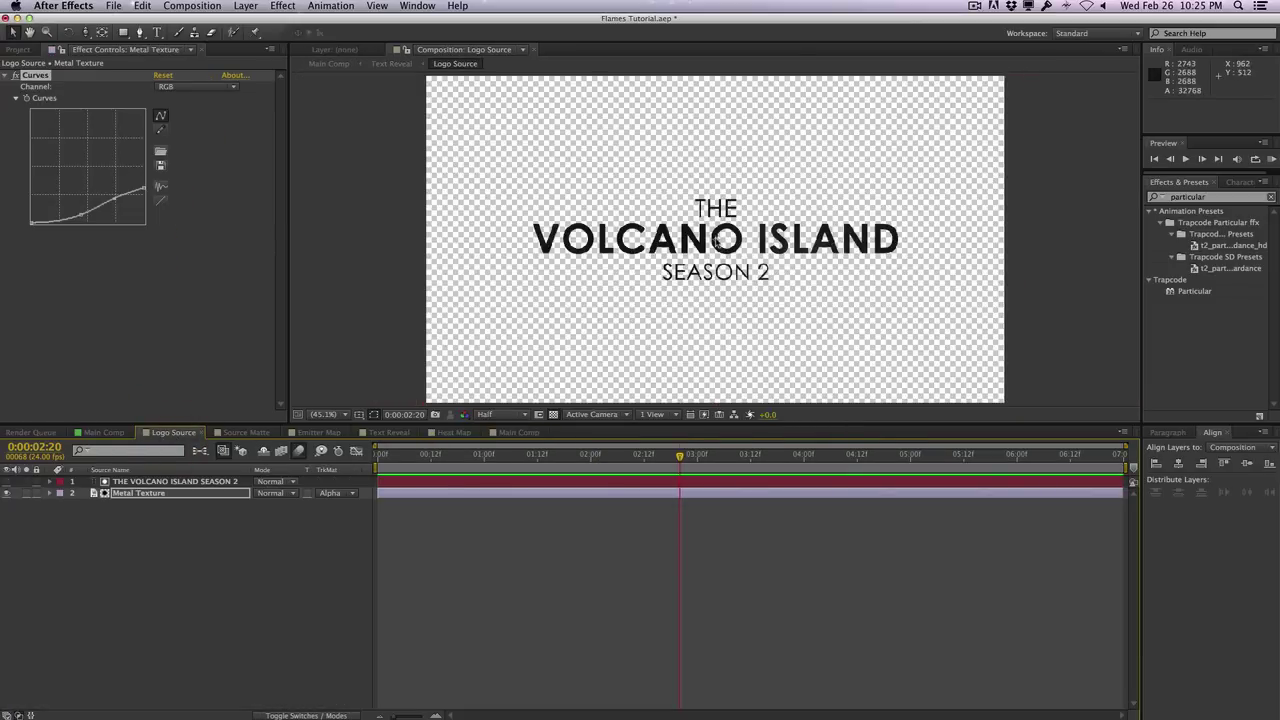
click(521, 432)
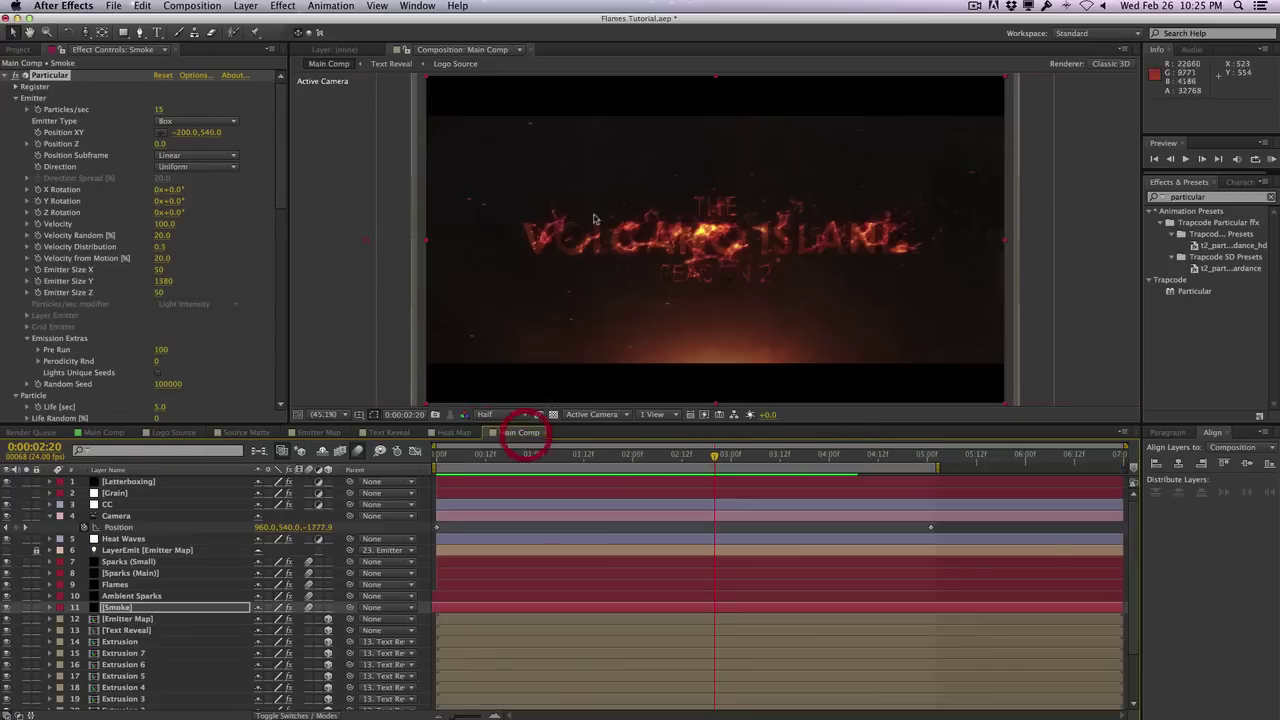